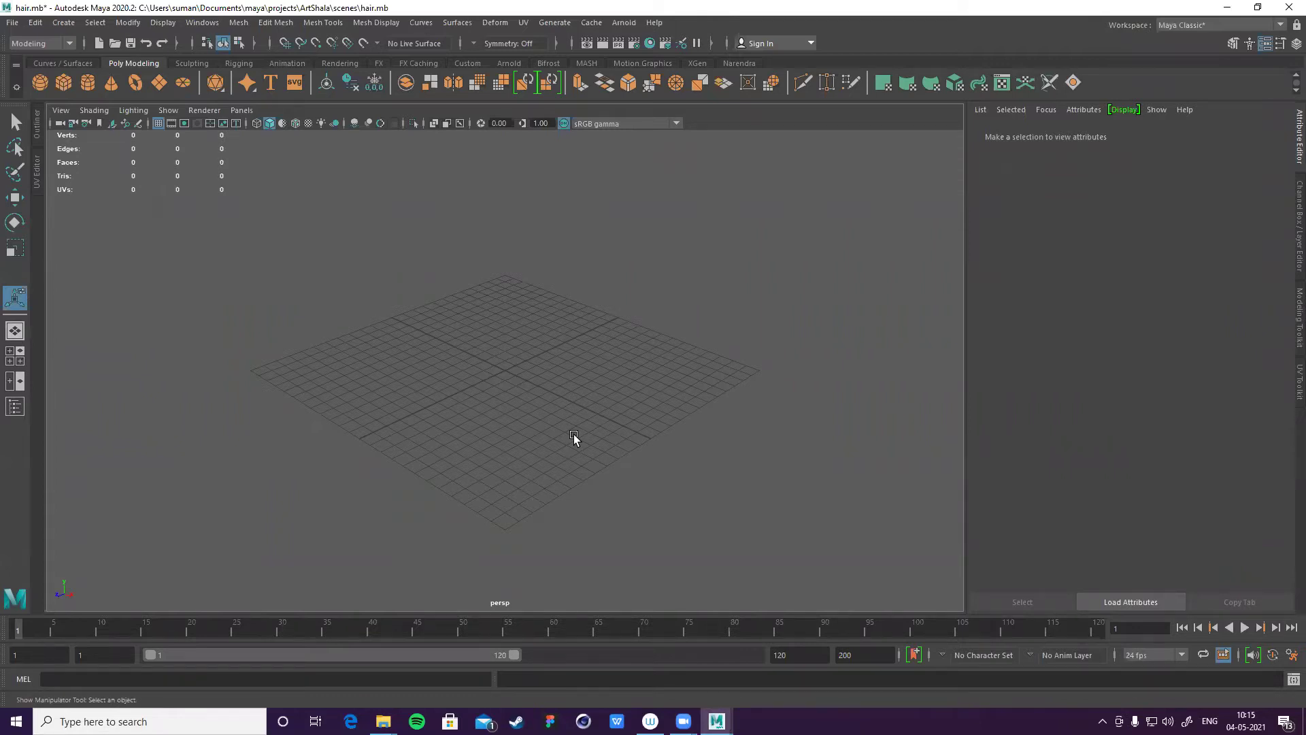
- Review the ArtShala project's primary folder locations in the Project Window and accept them
left_click(15, 23)
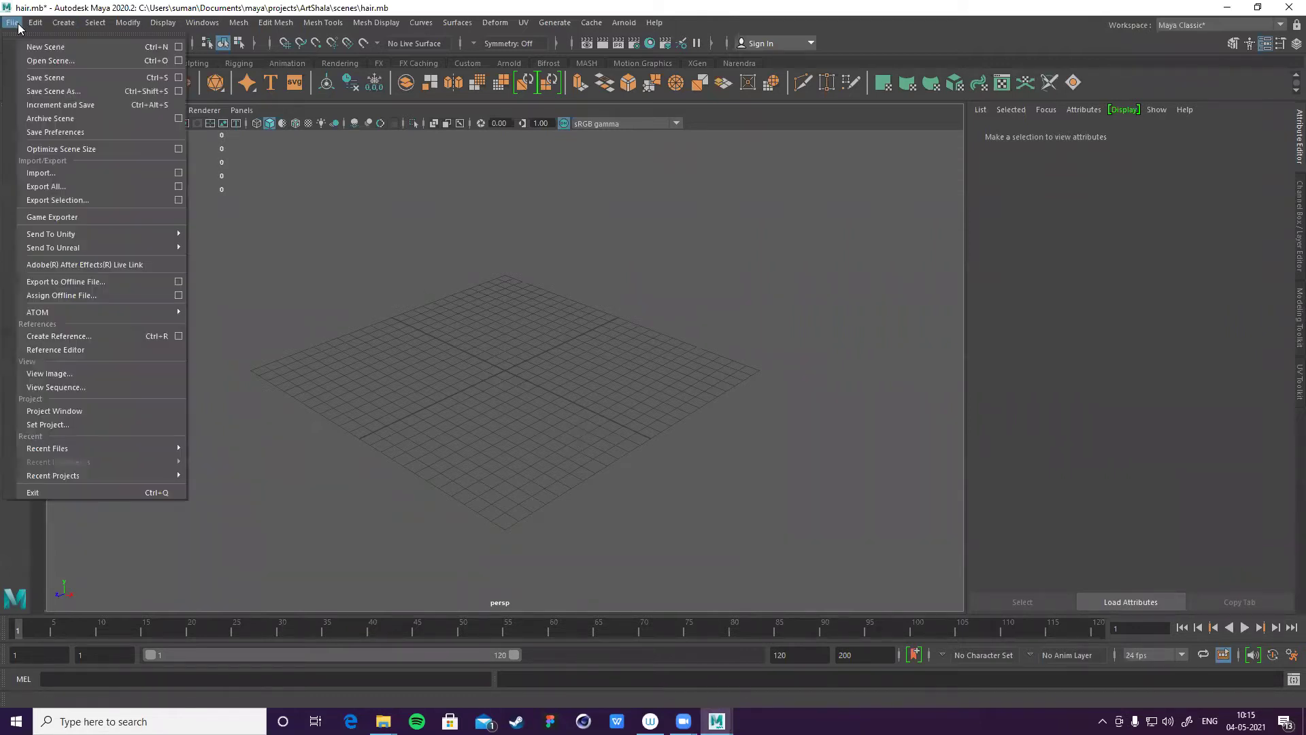
left_click(82, 328)
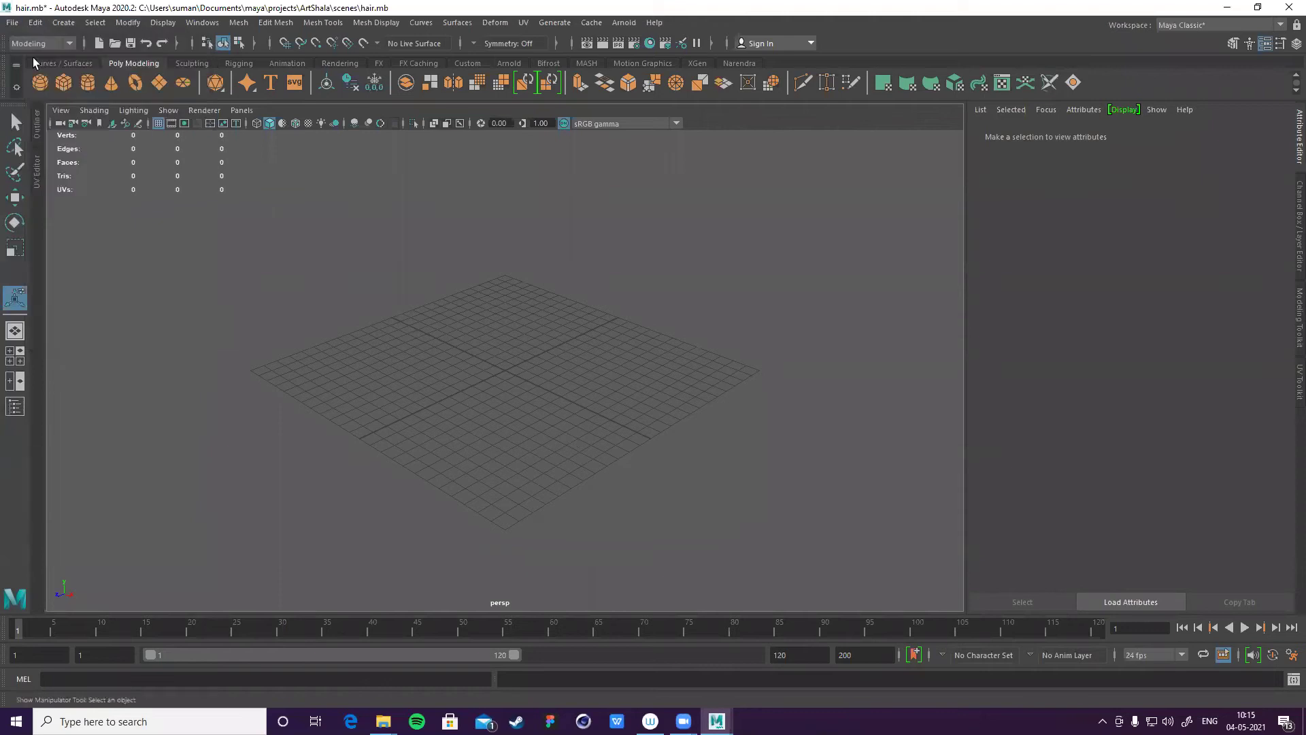
left_click(13, 25)
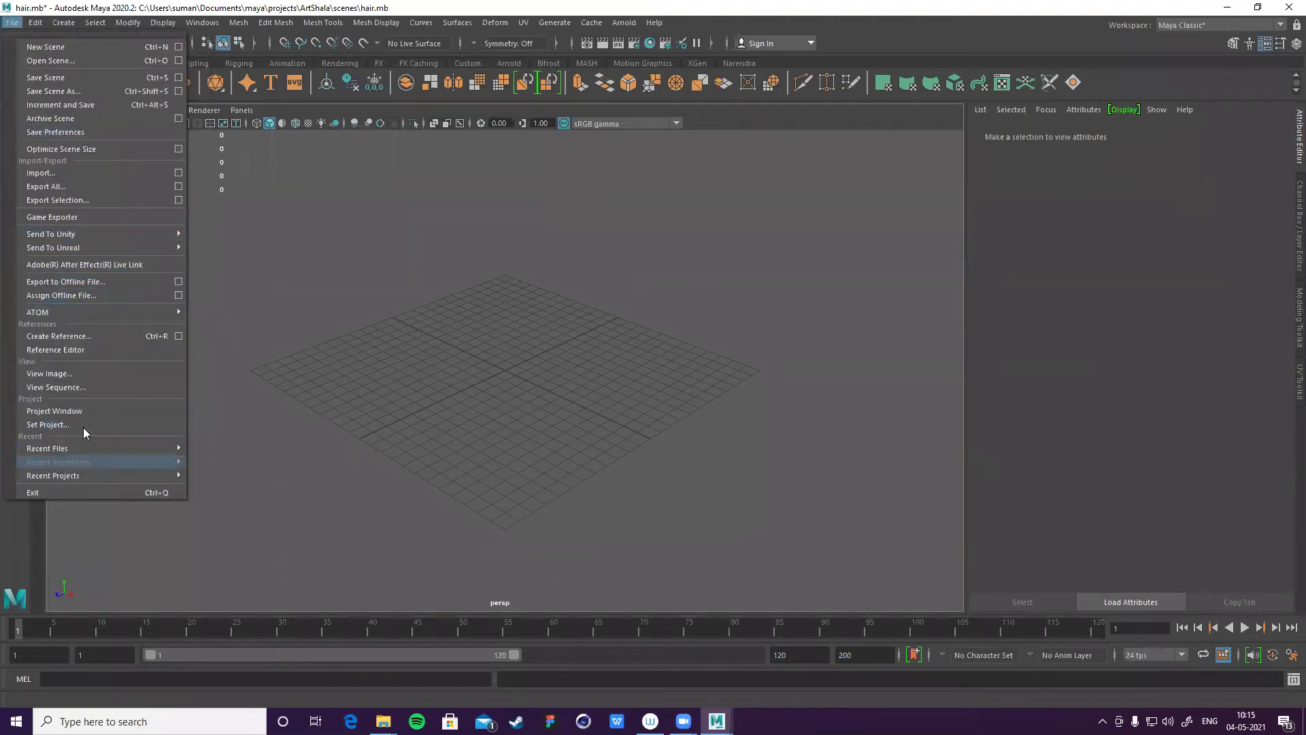
left_click(58, 412)
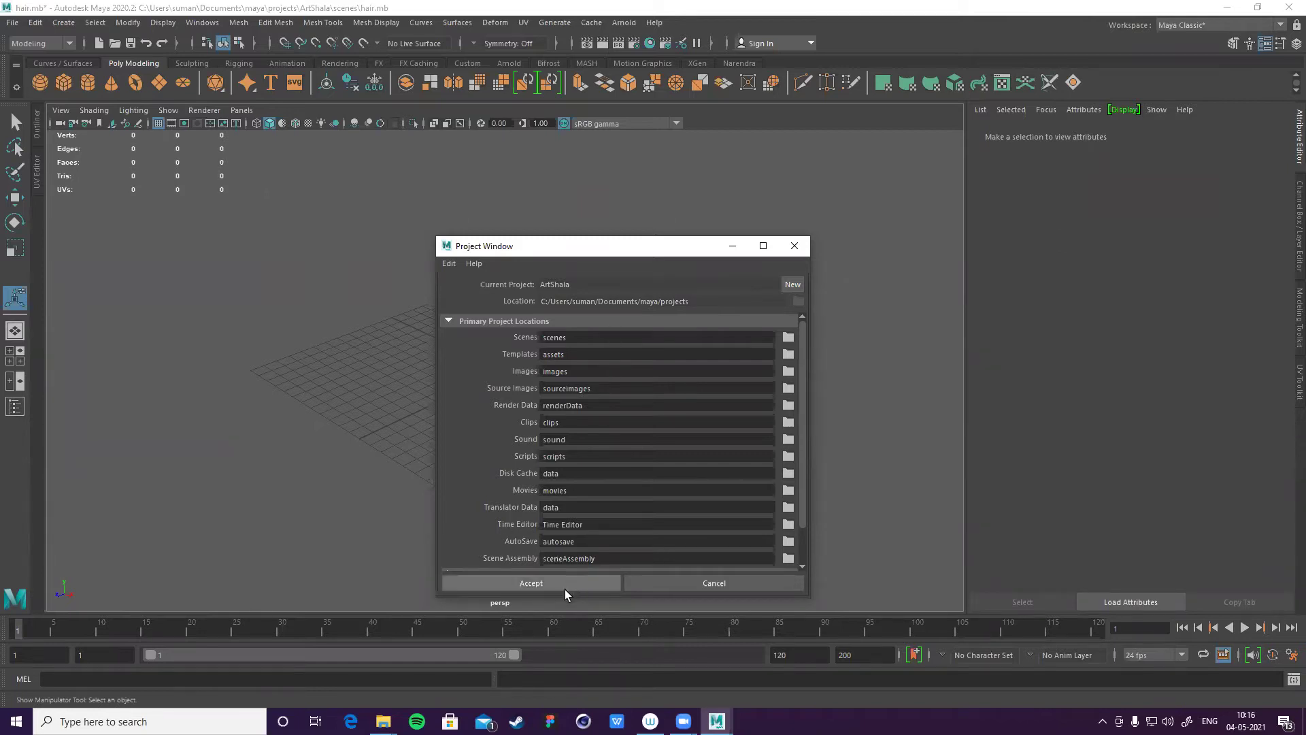
scroll(570, 320, "down", 3)
scroll(568, 517, "up", 3)
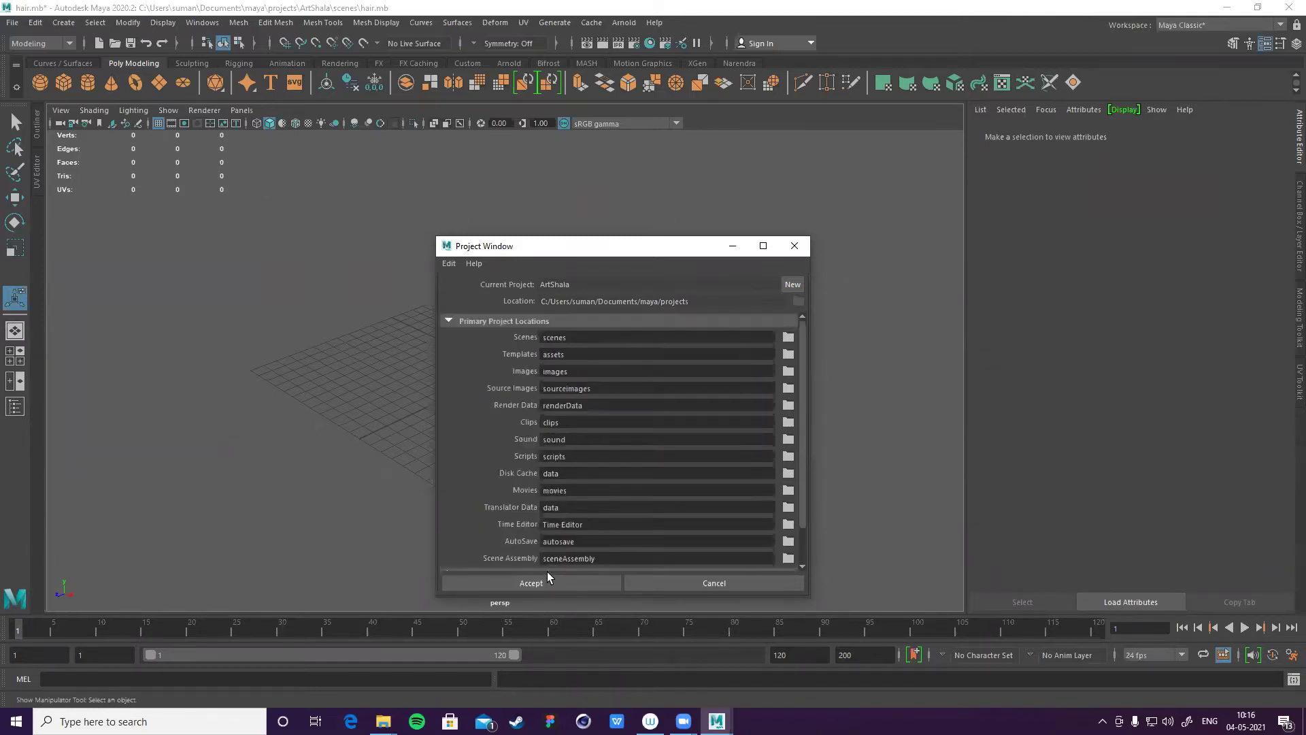
left_click(545, 582)
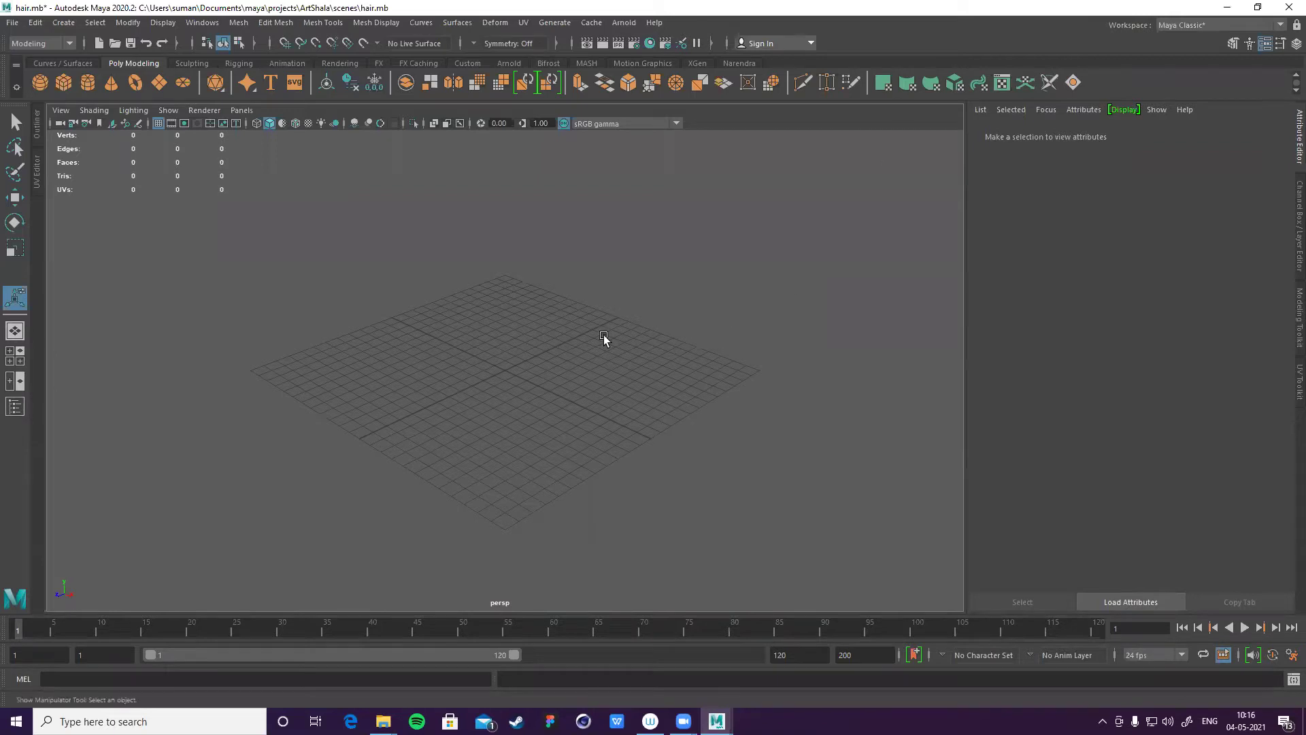
- Create a polygon sphere of radius 1 with 20 axis and 20 height subdivisions at the grid's center
scroll(422, 275, "up", 3)
scroll(476, 340, "down", 2)
scroll(609, 330, "up", 2)
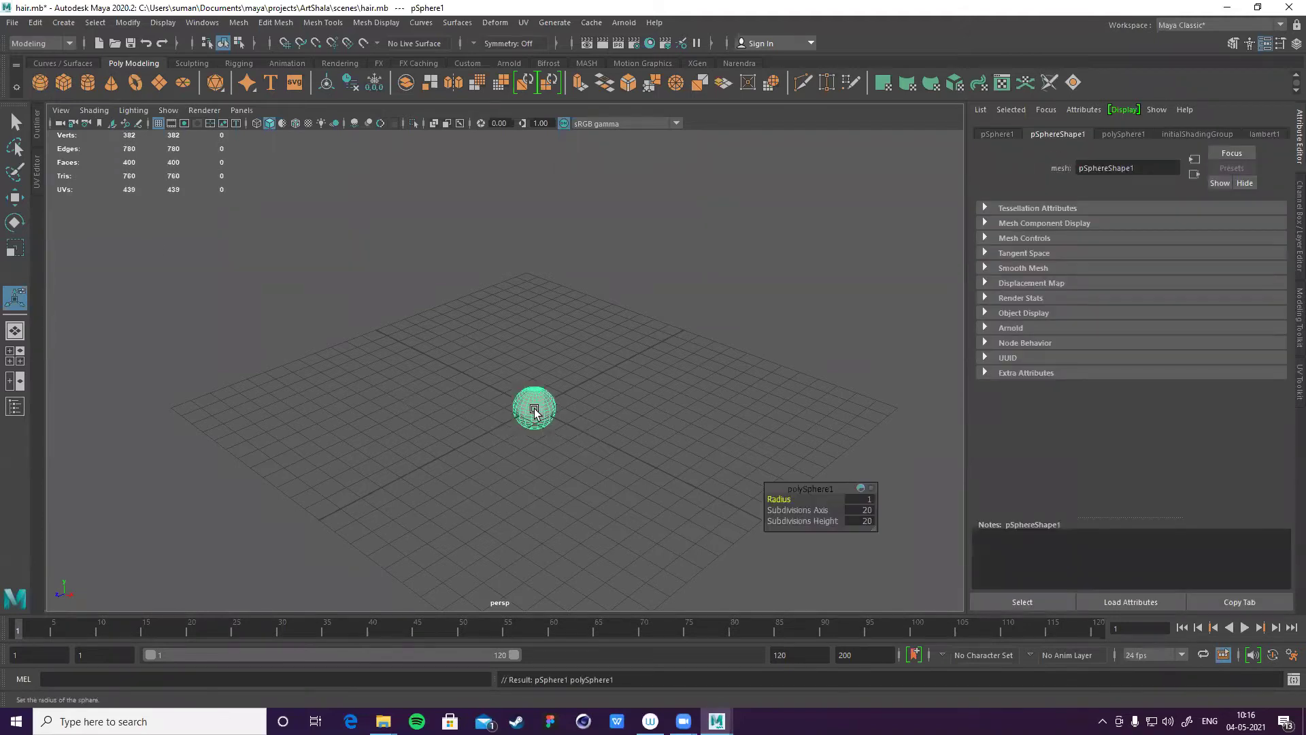
scroll(548, 431, "up", 5)
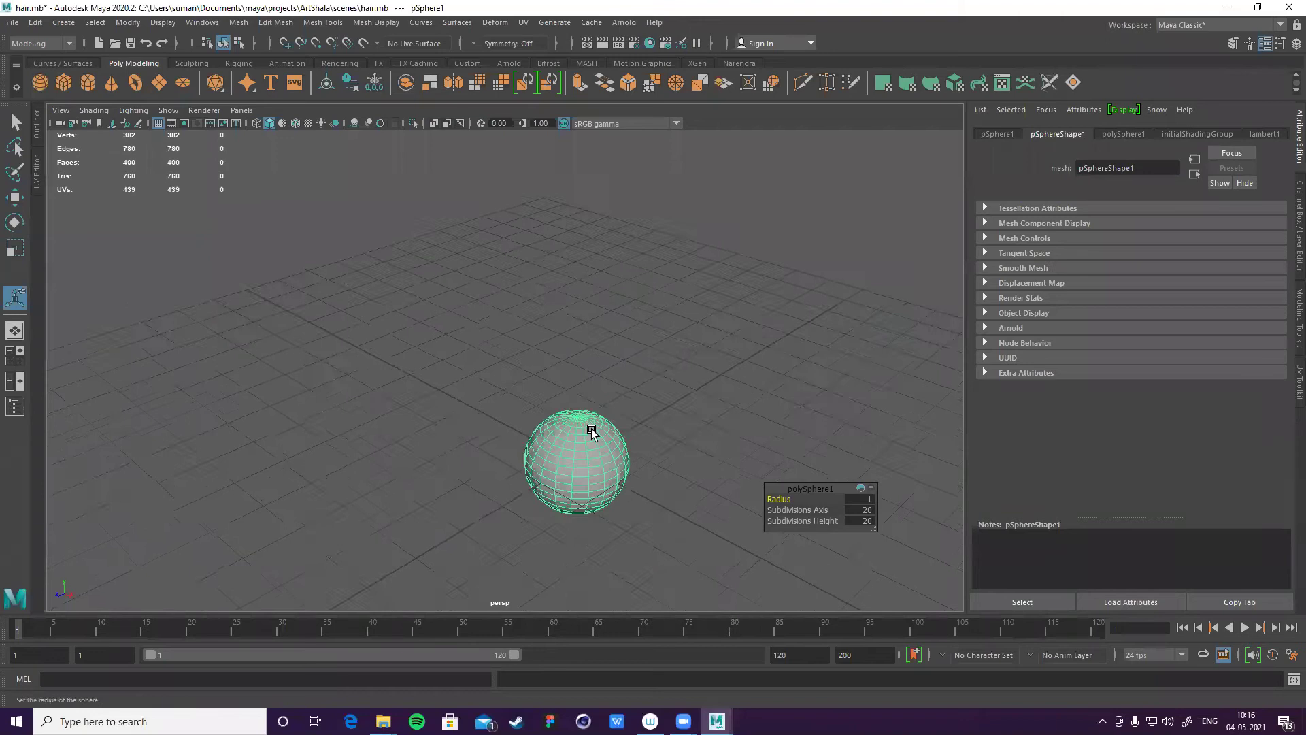
scroll(591, 431, "down", 3)
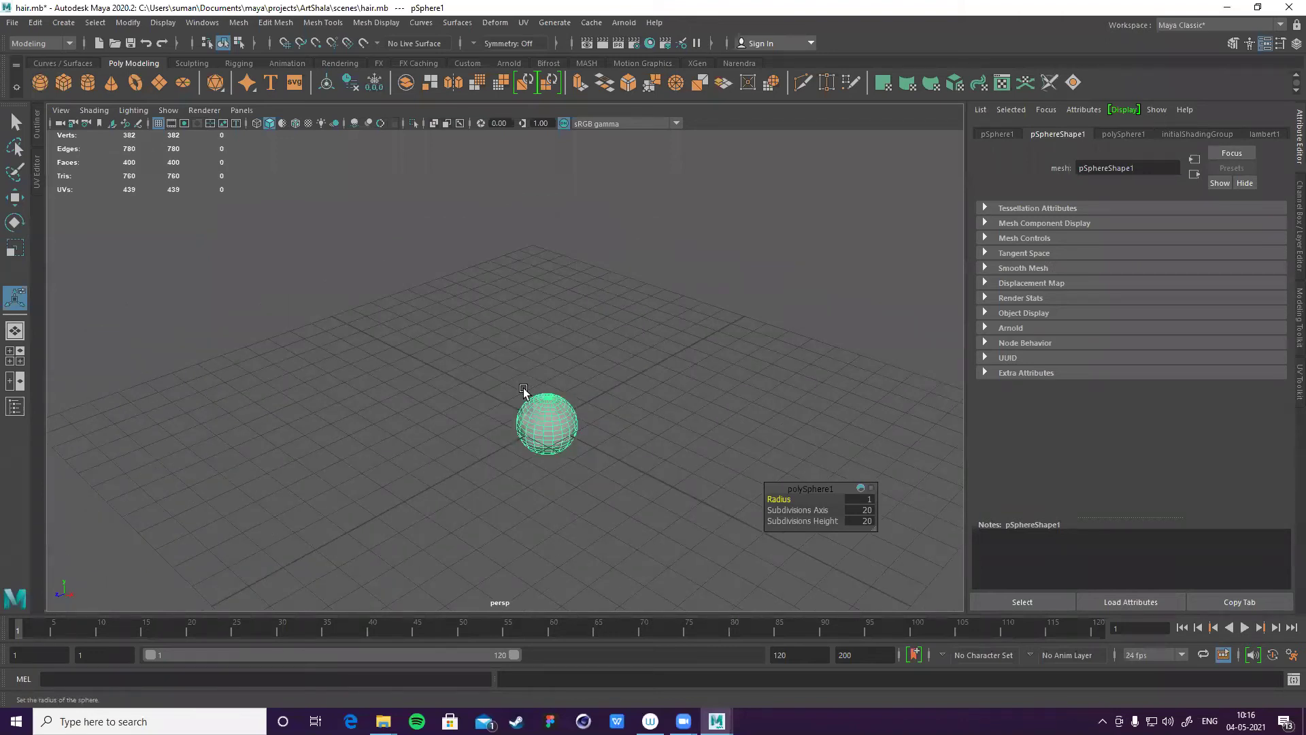
- Try smoothing the sphere's mesh with one division and inspect its surface
right_click_drag(523, 391, 547, 427, "shift")
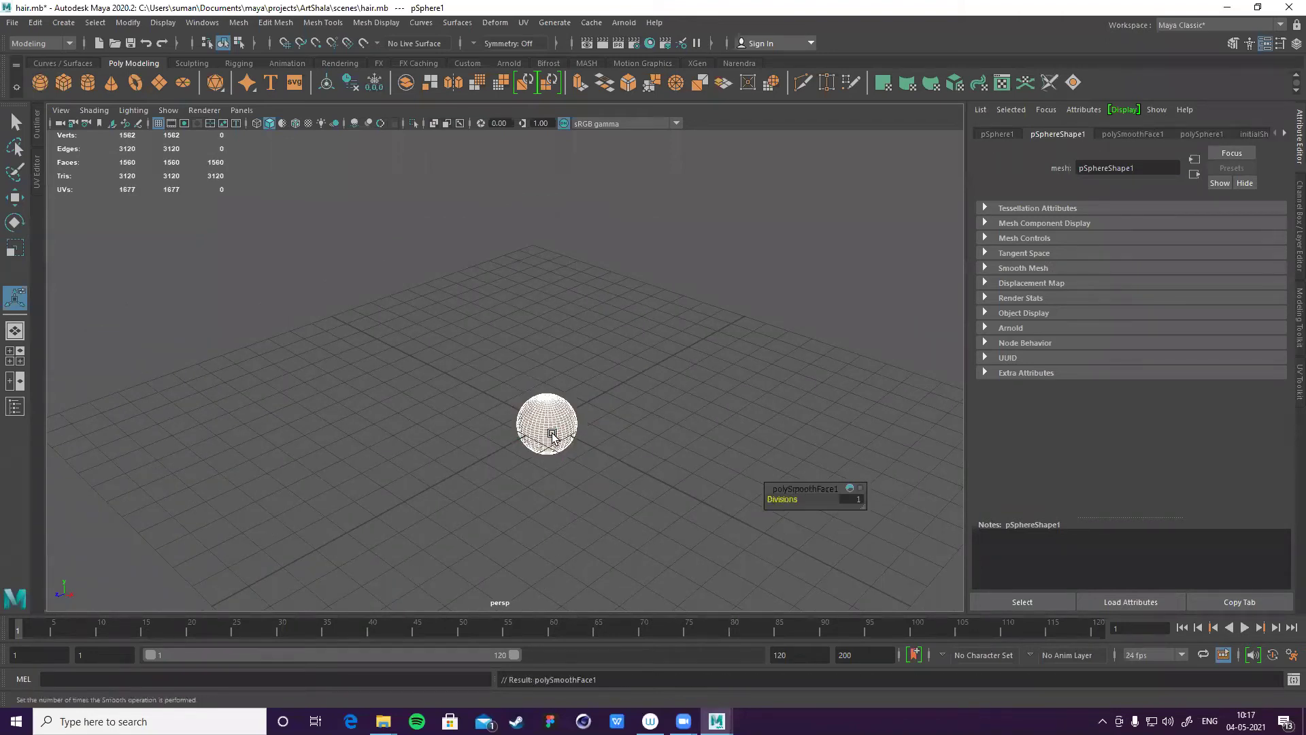
left_click(647, 400)
scroll(598, 452, "up", 3)
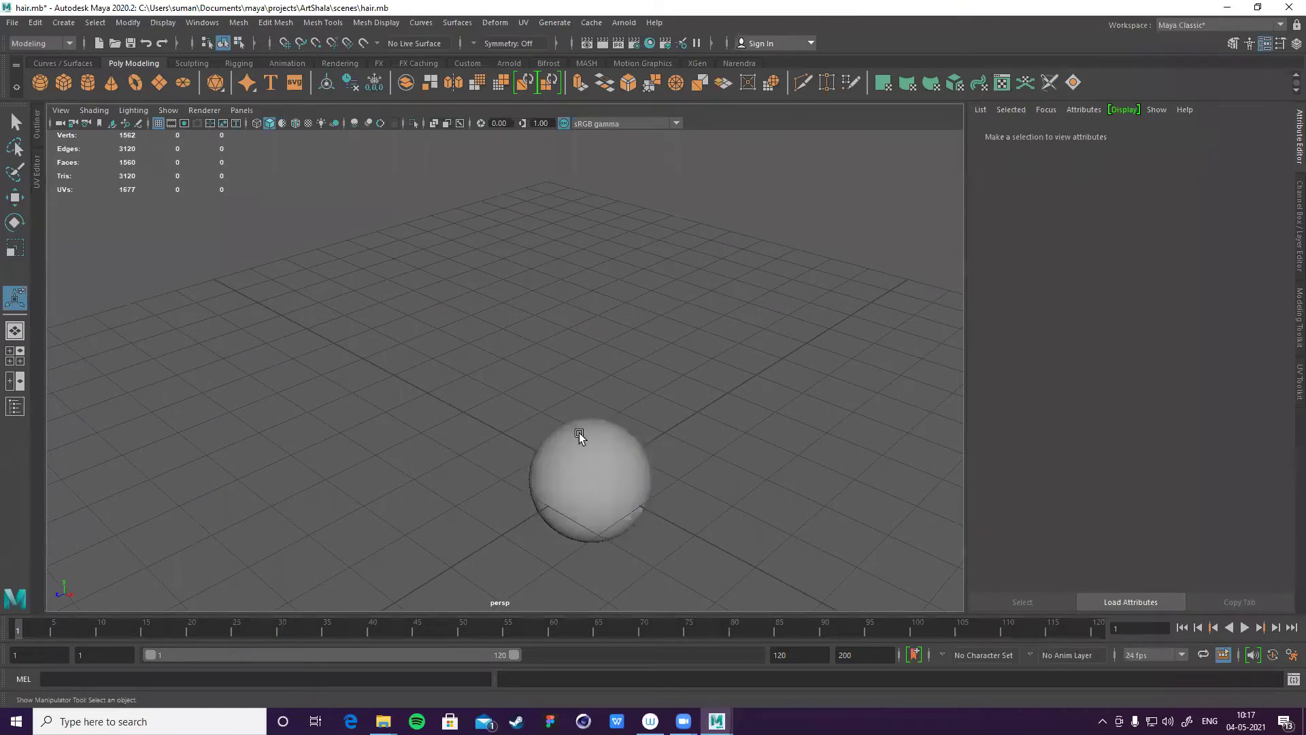
left_click(579, 436)
scroll(593, 484, "down", 2)
left_click(659, 435)
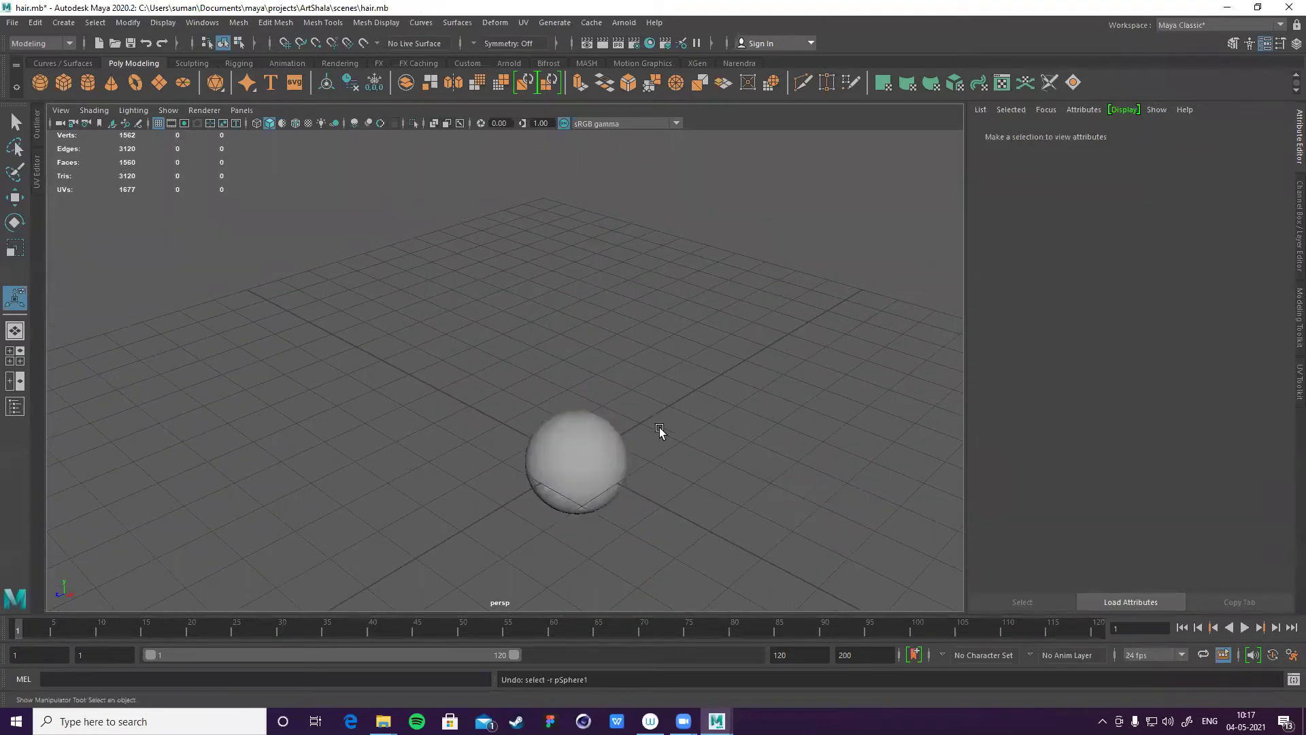
- Undo the smoothing of the sphere
key("ctrl+z")
key("ctrl+z")
key("ctrl+z")
key("ctrl+z")
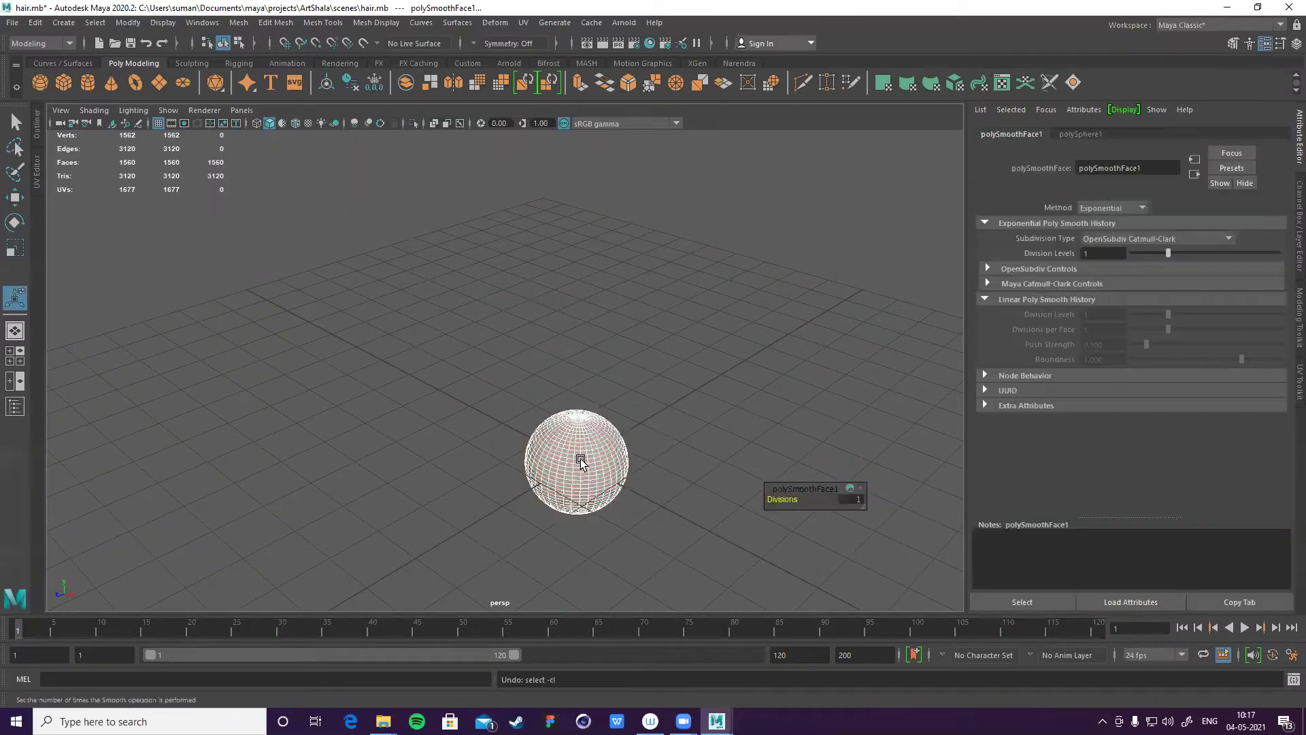
left_click(653, 490)
left_click(615, 476)
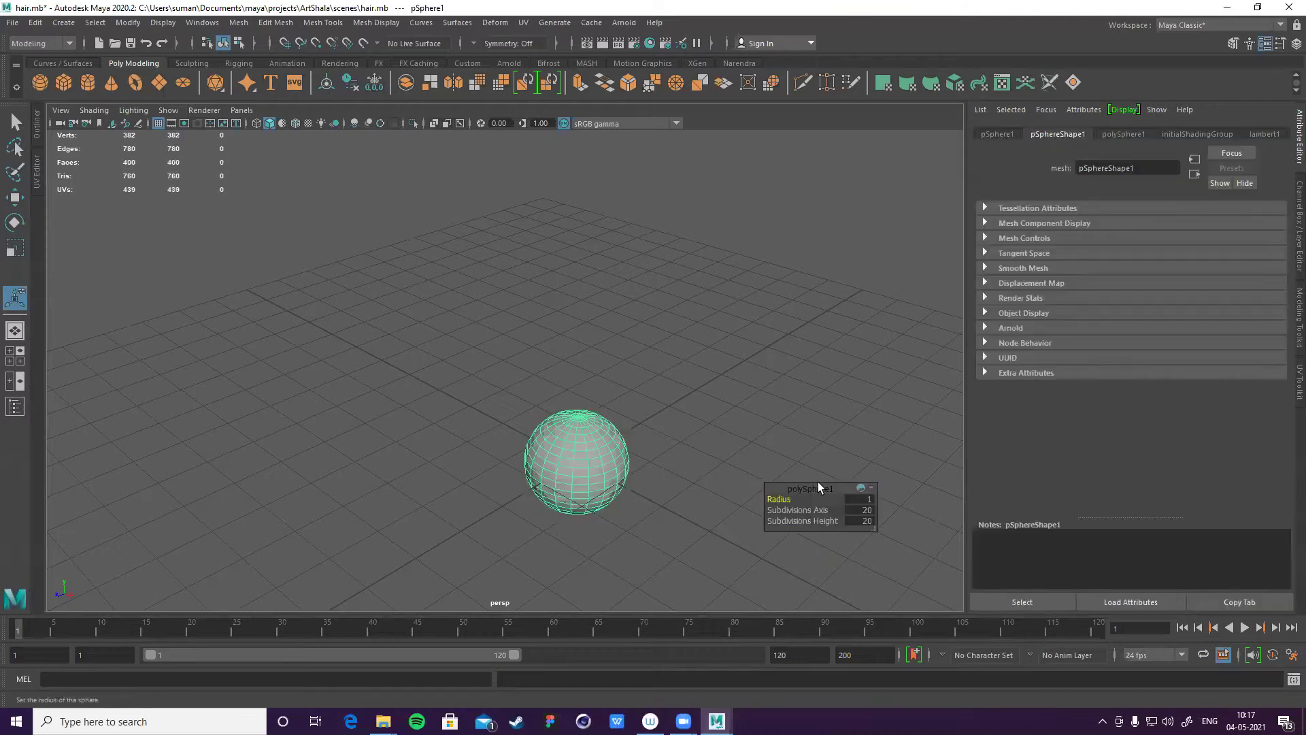
- Set the polygon sphere's radius to 5 and deselect it
left_click(860, 498)
type("5")
key("Return")
left_click(749, 255)
scroll(600, 260, "down", 5)
scroll(675, 373, "up", 2)
left_click_drag(778, 351, 812, 374, "alt")
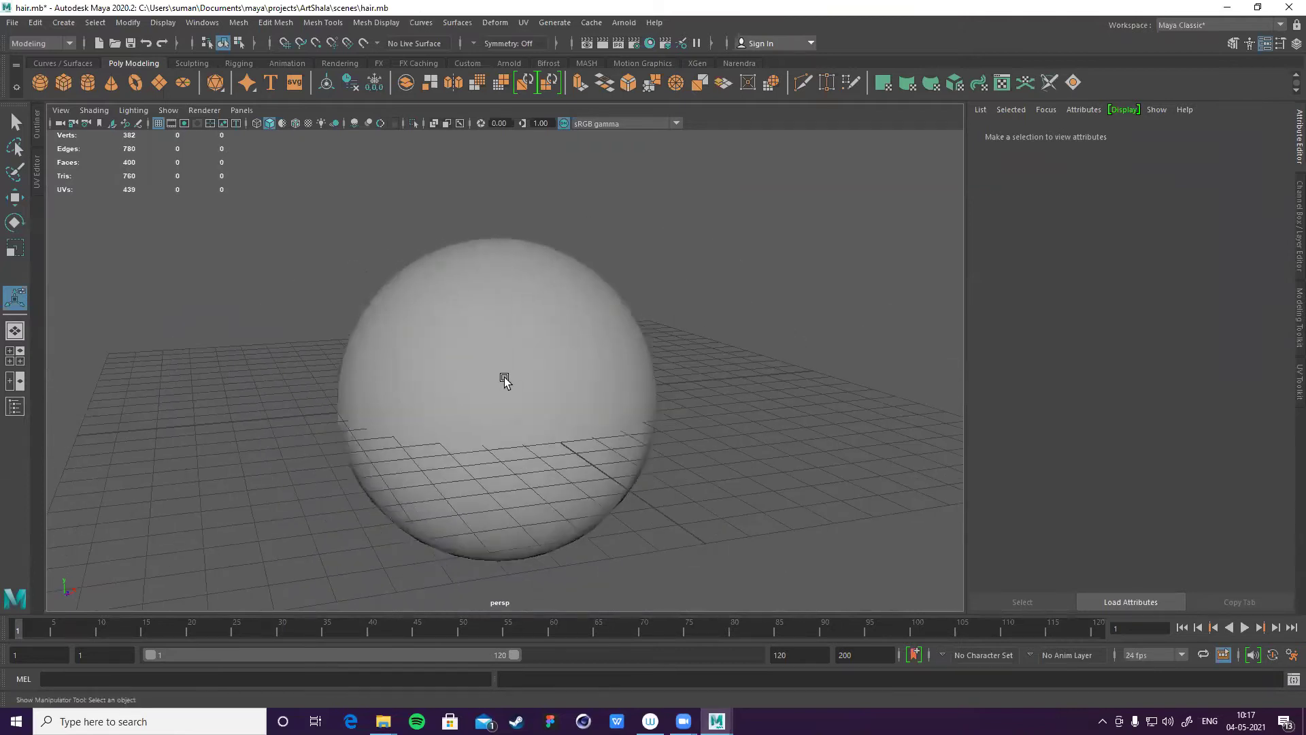
- Display the sphere's UV layout in the UV Editor and turn off the checker map
left_click(504, 376)
left_click_drag(612, 358, 511, 374, "alt")
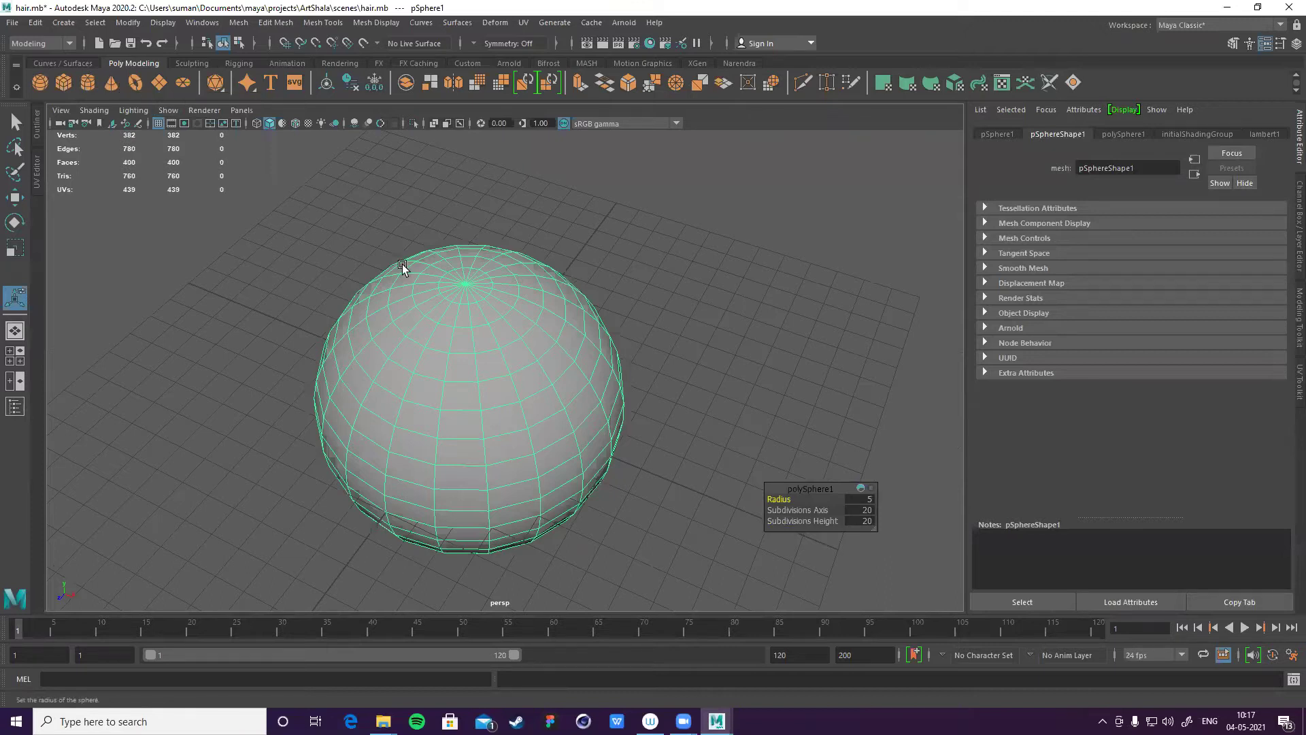
left_click(41, 178)
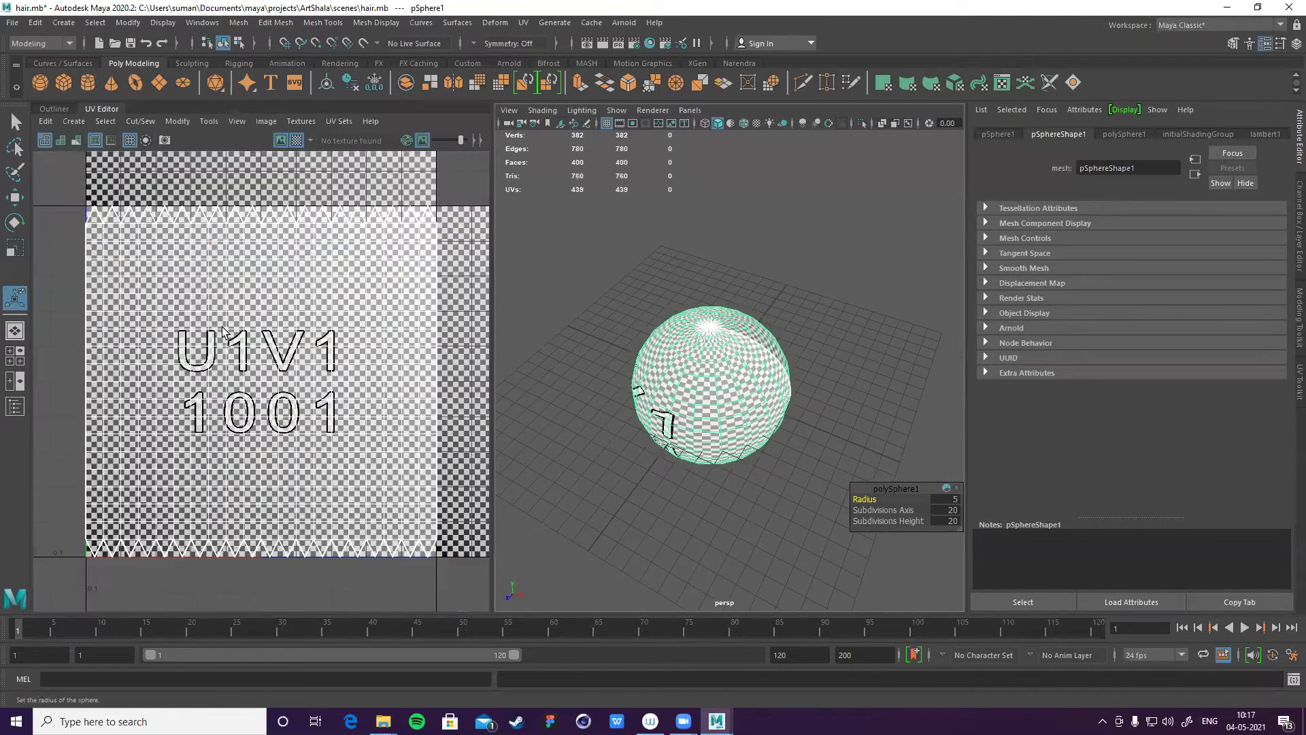
left_click(297, 140)
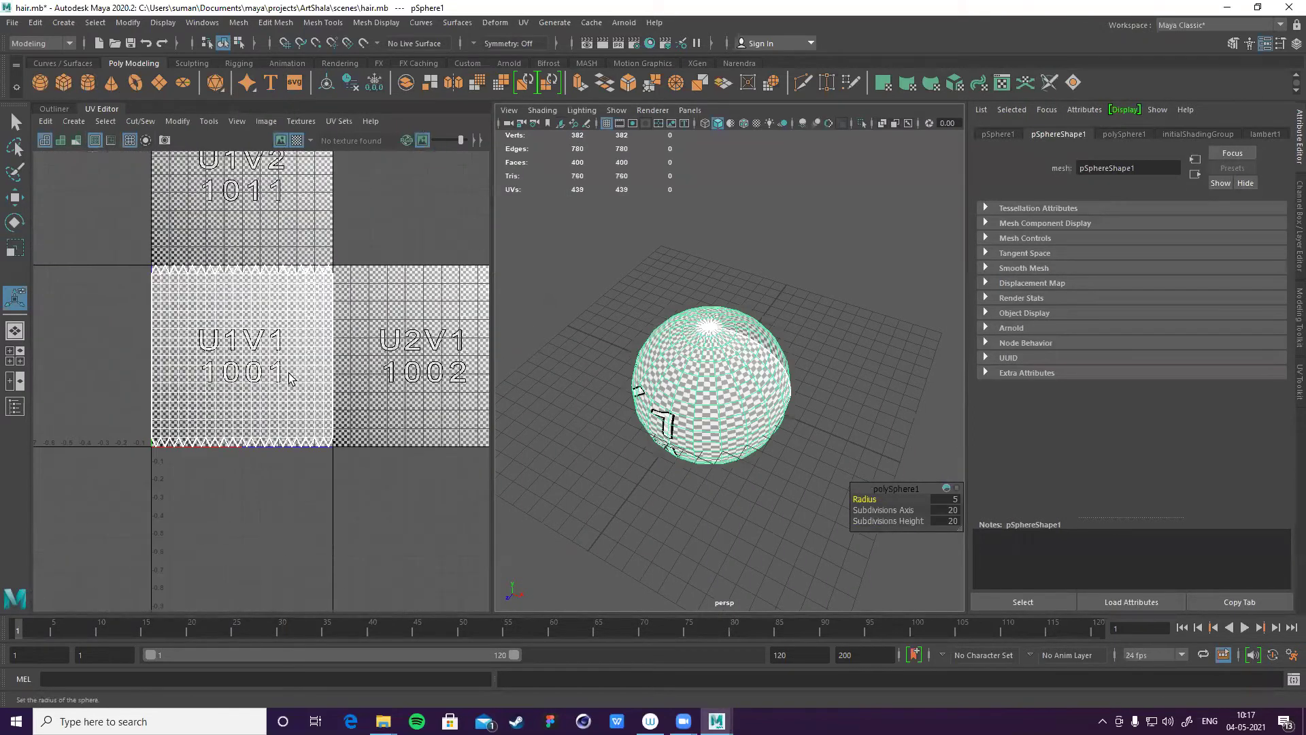
left_click(296, 140)
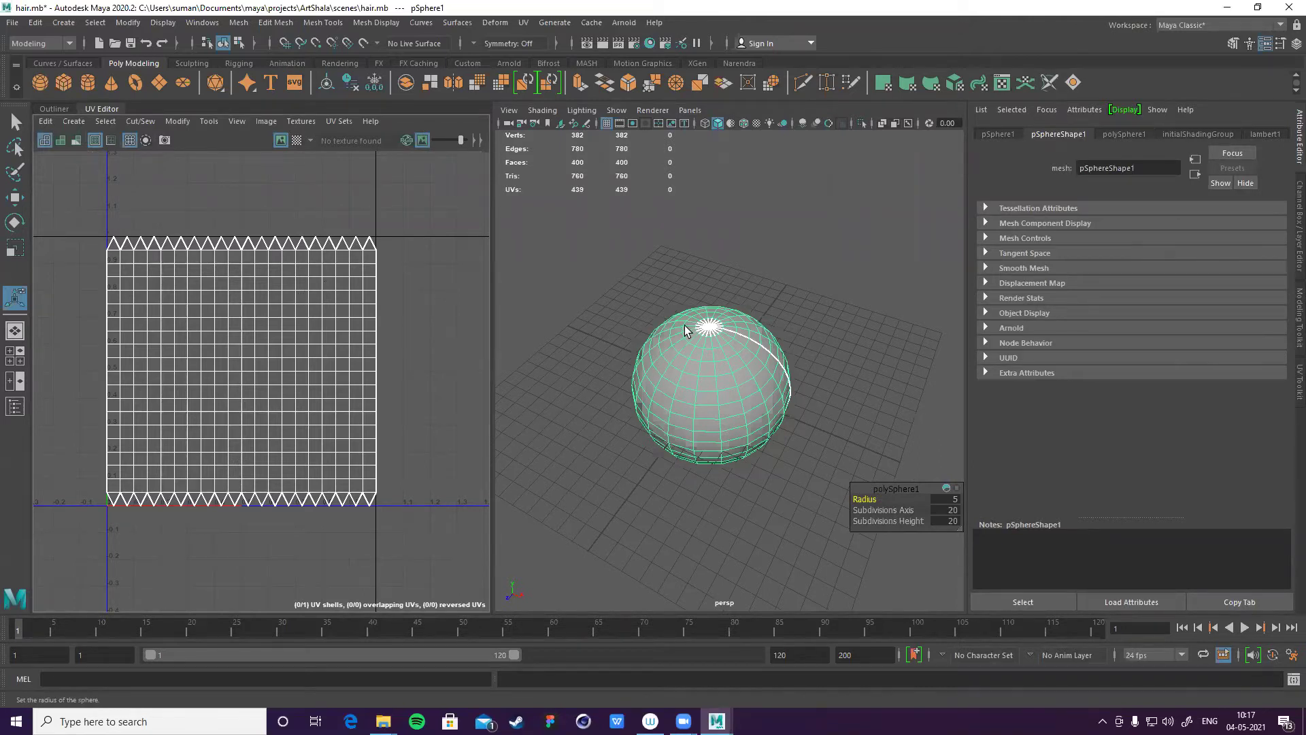
- Show the Outliner beside the viewport and select the sphere in the scene
left_click(48, 109)
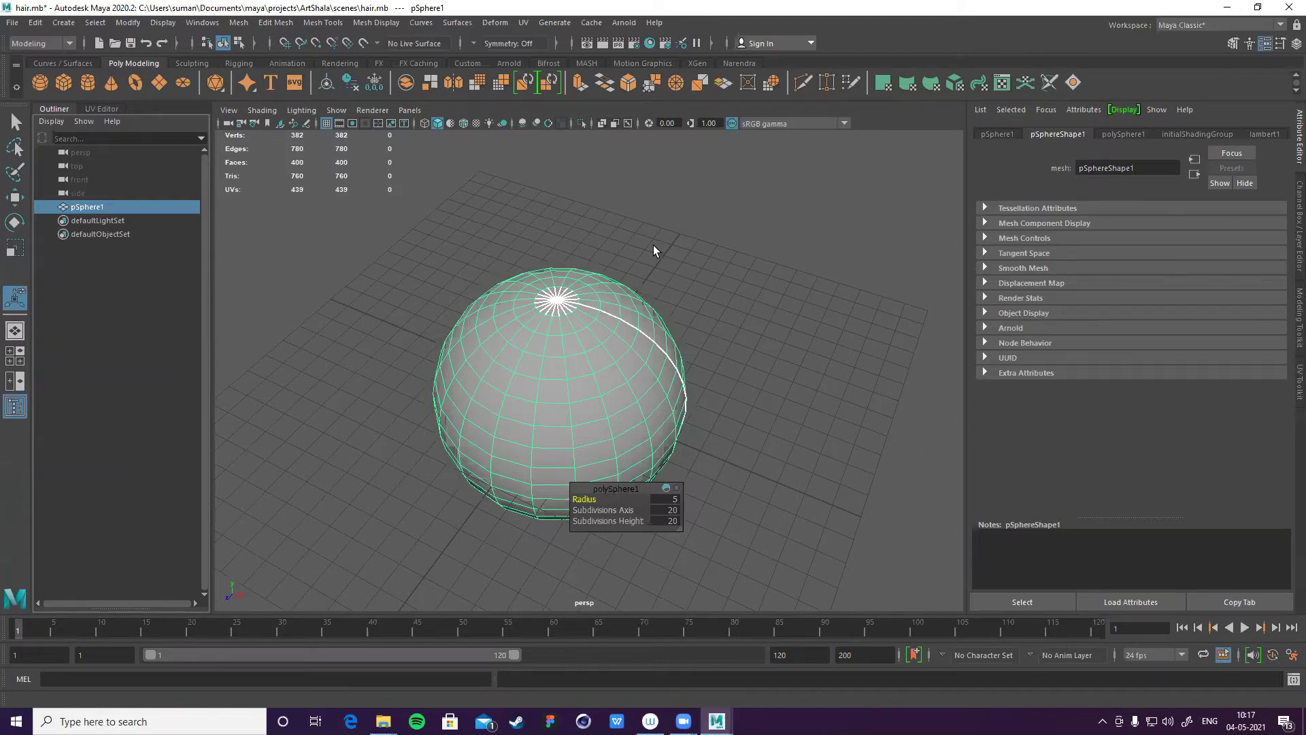
scroll(700, 265, "down", 4)
scroll(692, 312, "up", 2)
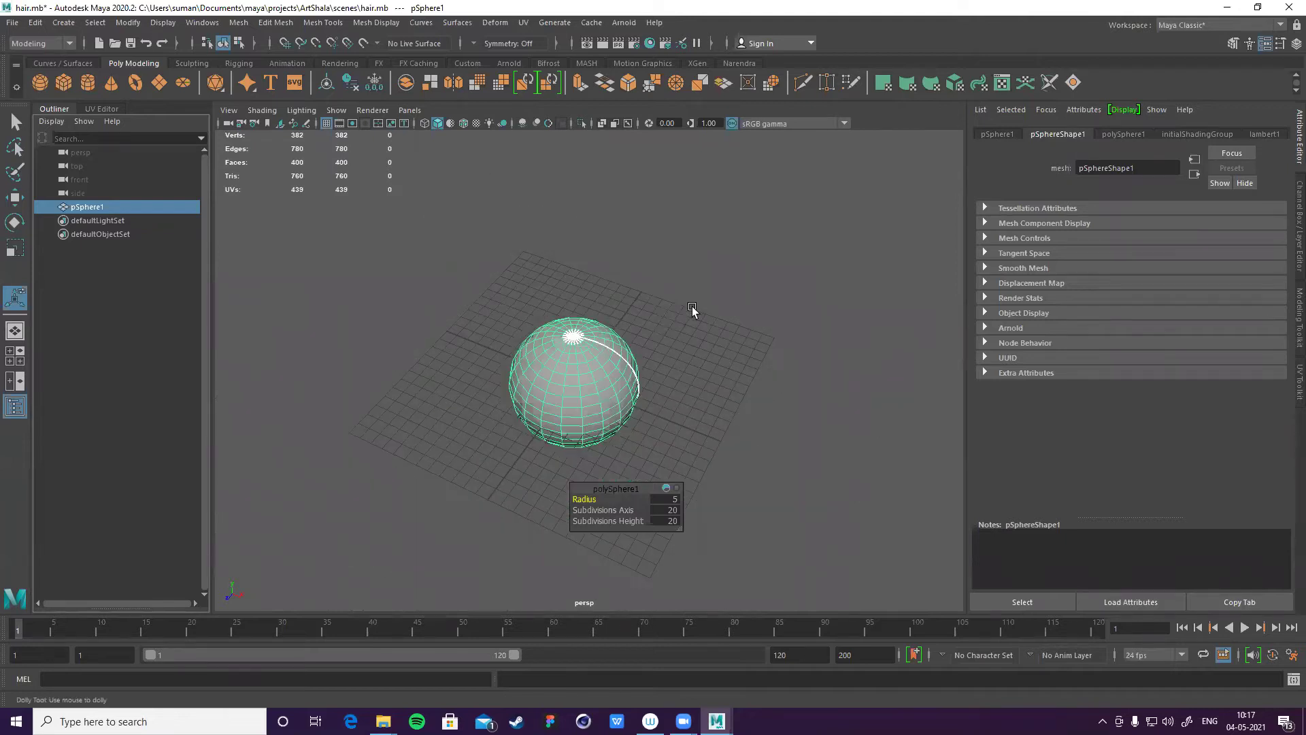
scroll(699, 373, "up", 2)
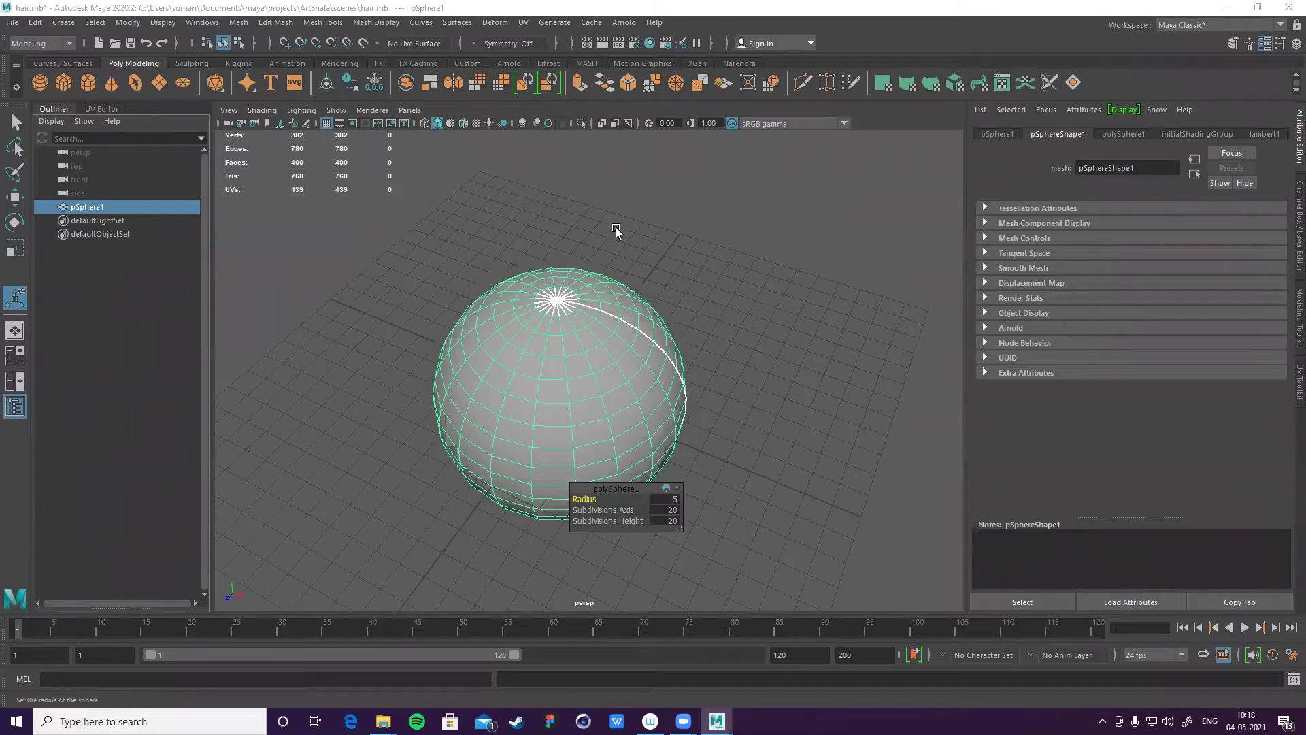
left_click(714, 227)
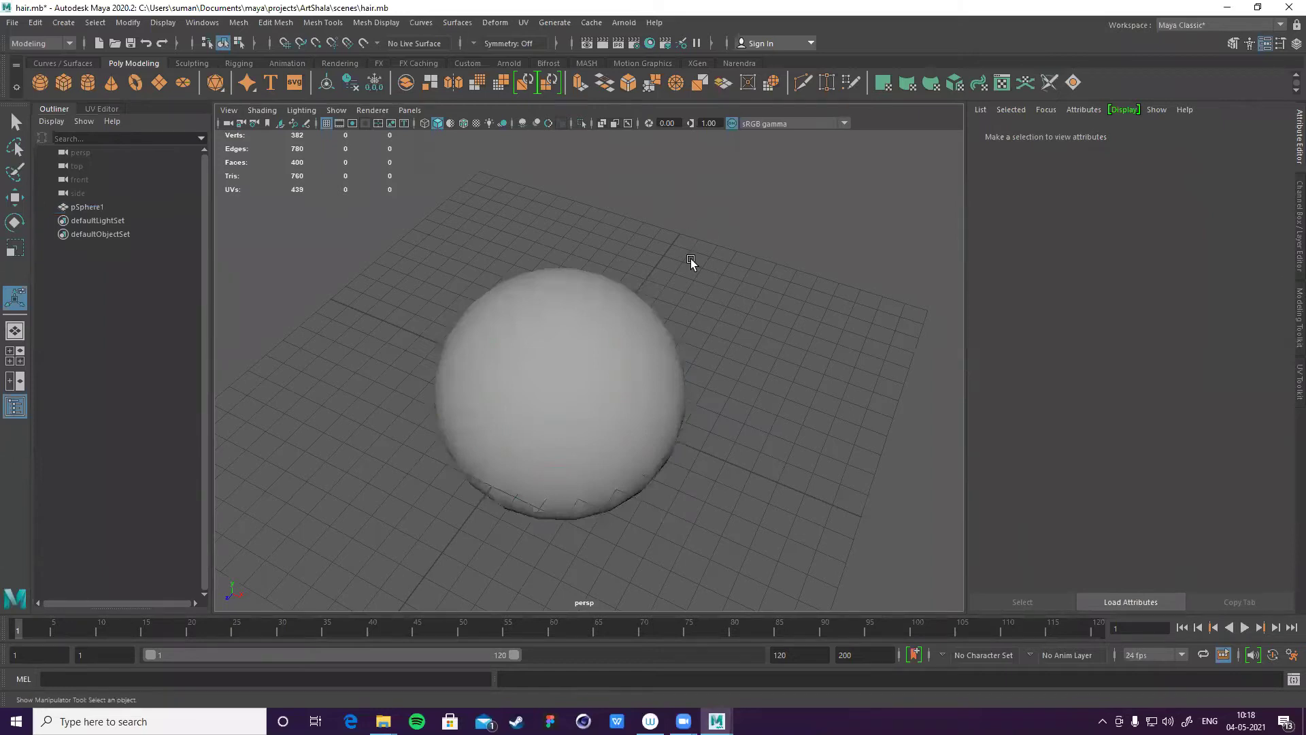
left_click(50, 109)
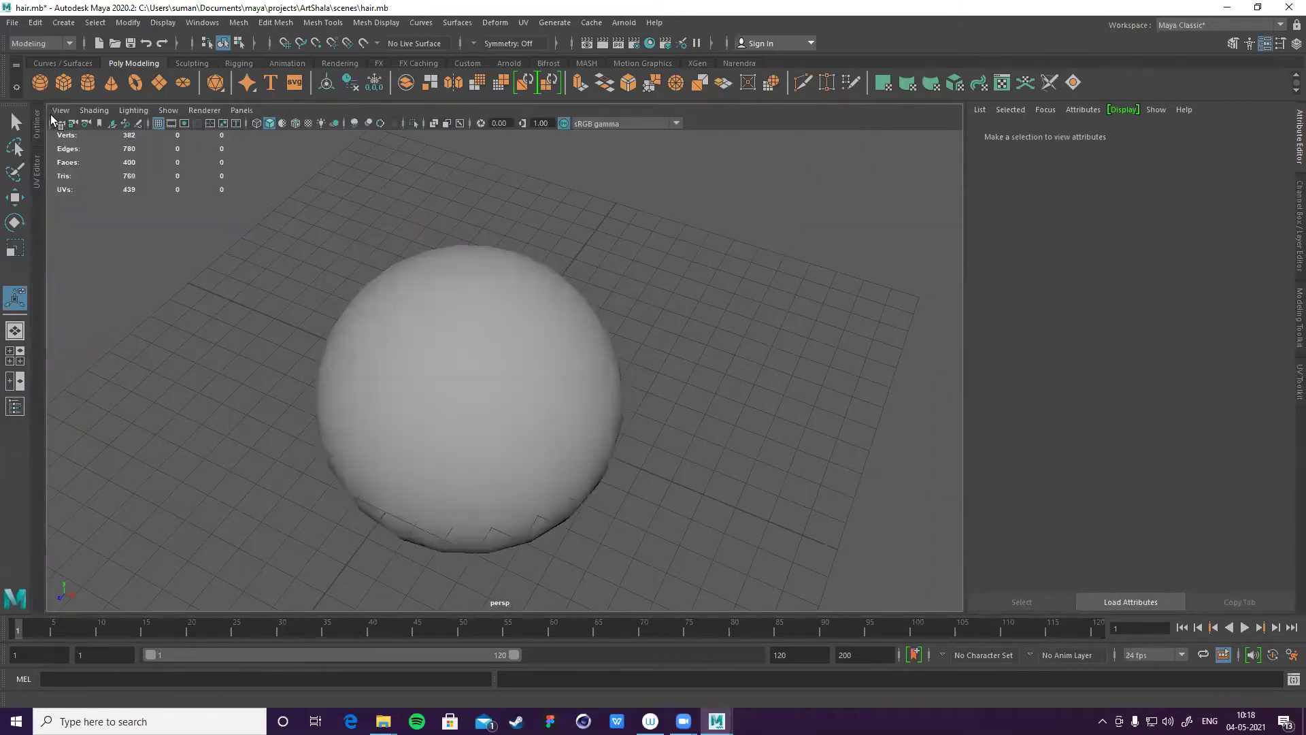
left_click(36, 127)
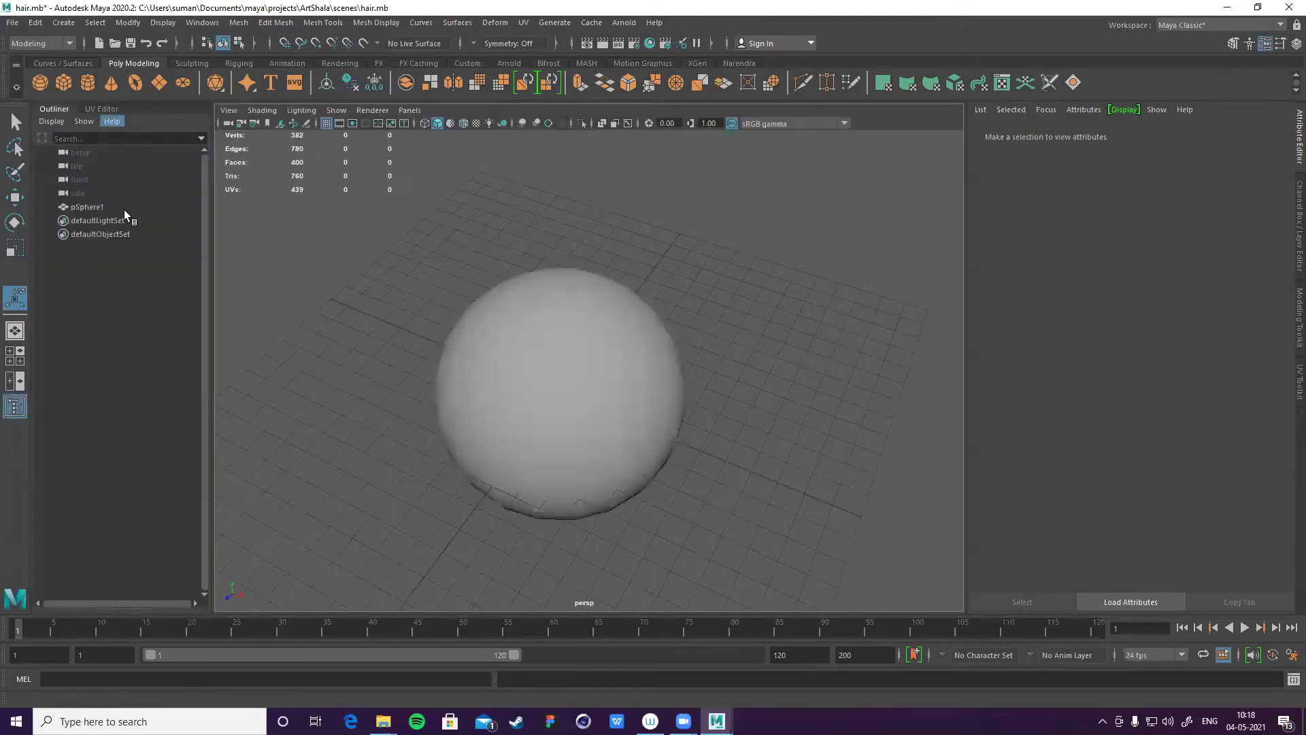
left_click(537, 375)
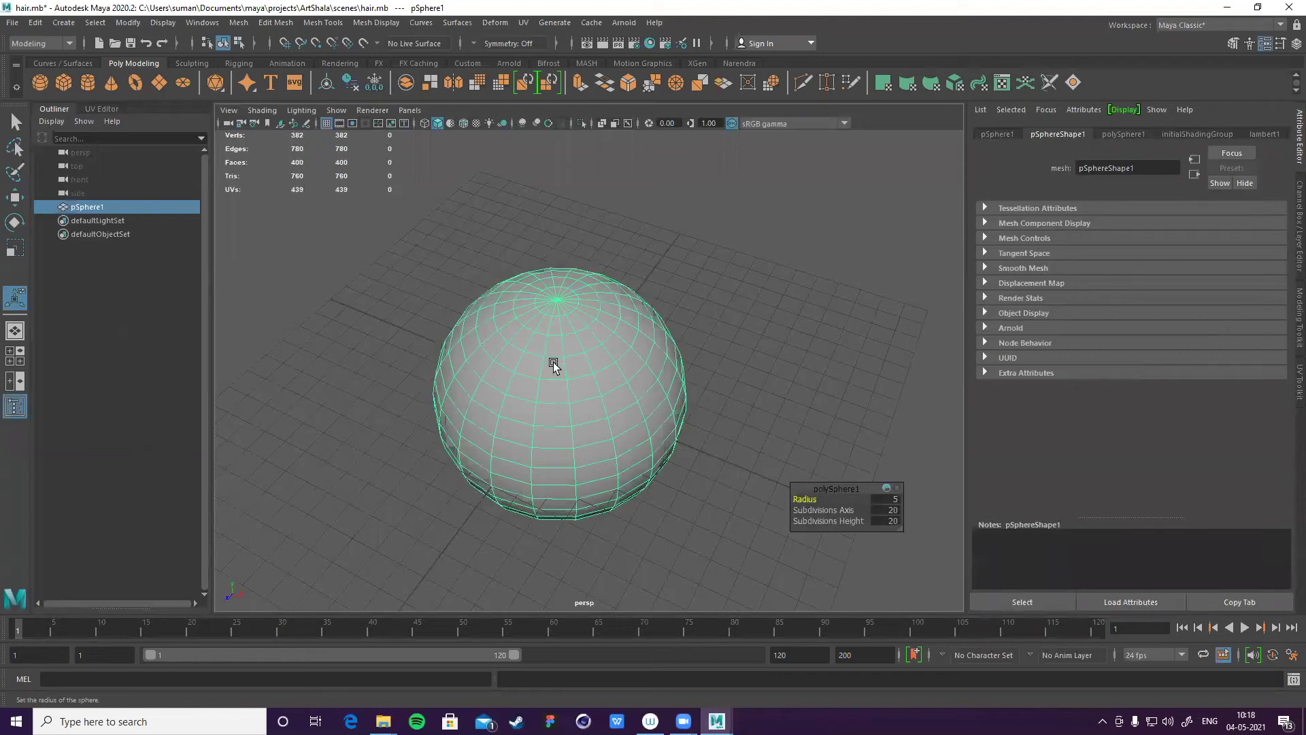
scroll(539, 389, "down", 3)
scroll(580, 417, "up", 3)
scroll(513, 309, "down", 2)
scroll(513, 309, "up", 2)
- Open the Rotate tool's settings and place them between the Outliner and the UV Editor
left_click(101, 107)
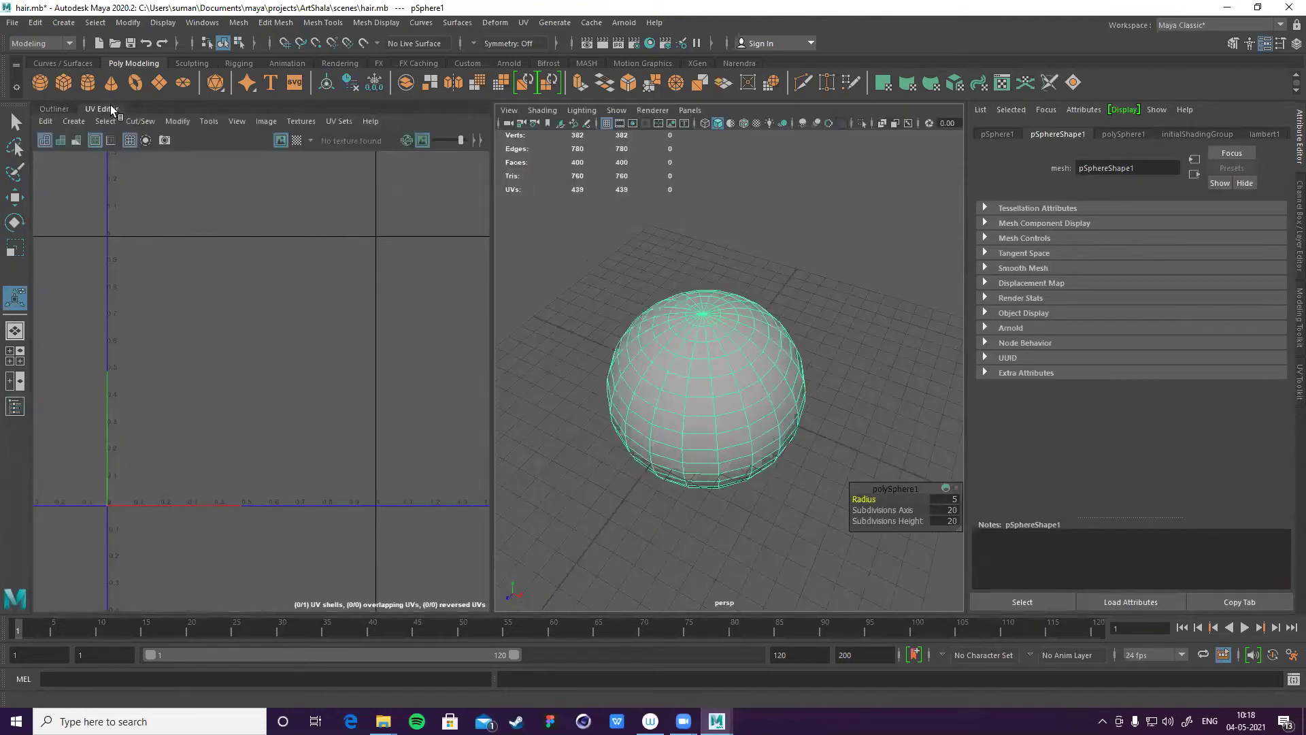
left_click(60, 107)
double_click(14, 222)
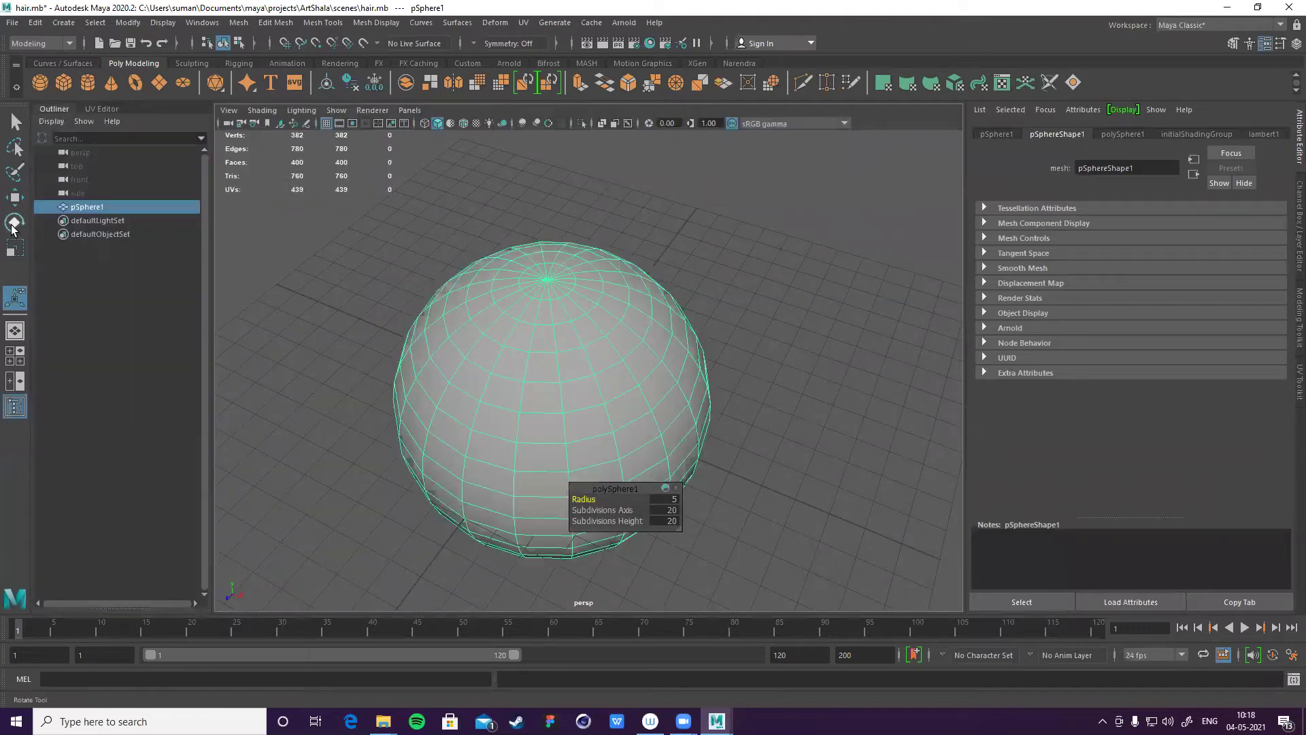
left_click_drag(155, 104, 121, 110)
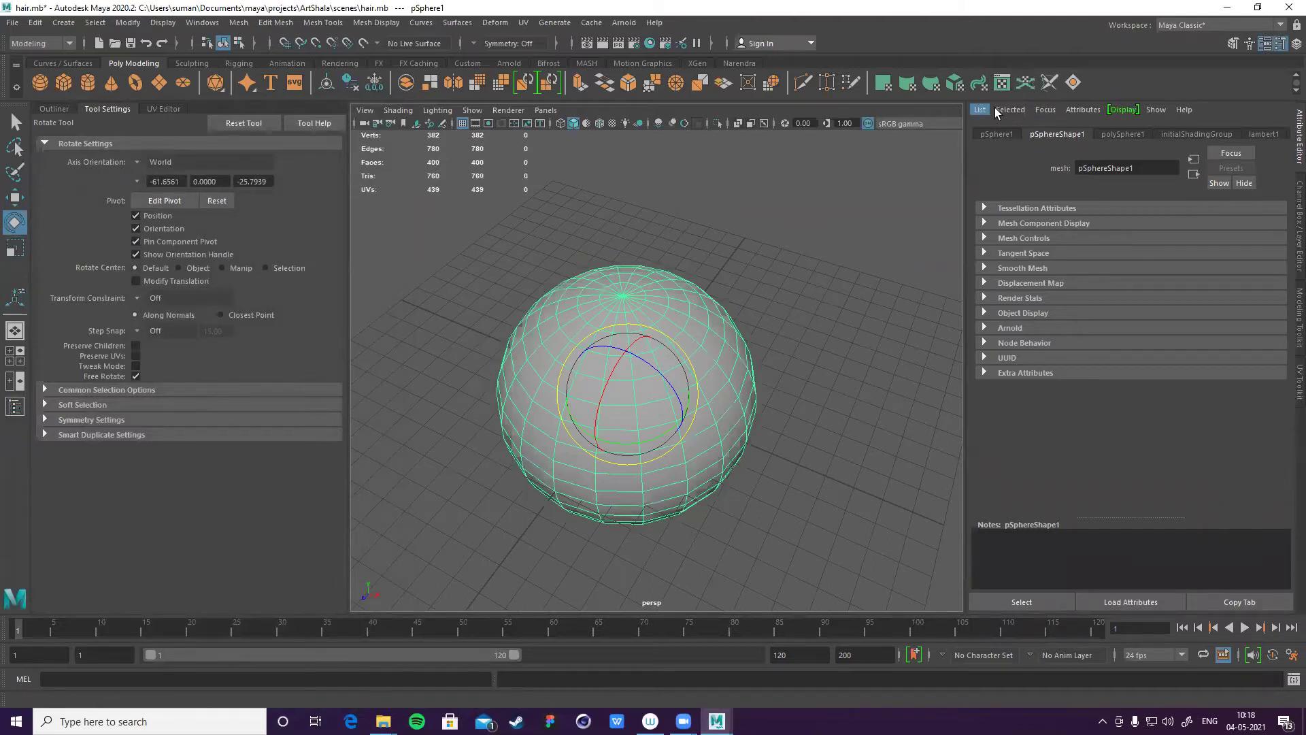
- Deselect the sphere and inspect it up close from a lower viewing angle
left_click(714, 272)
scroll(603, 344, "down", 3)
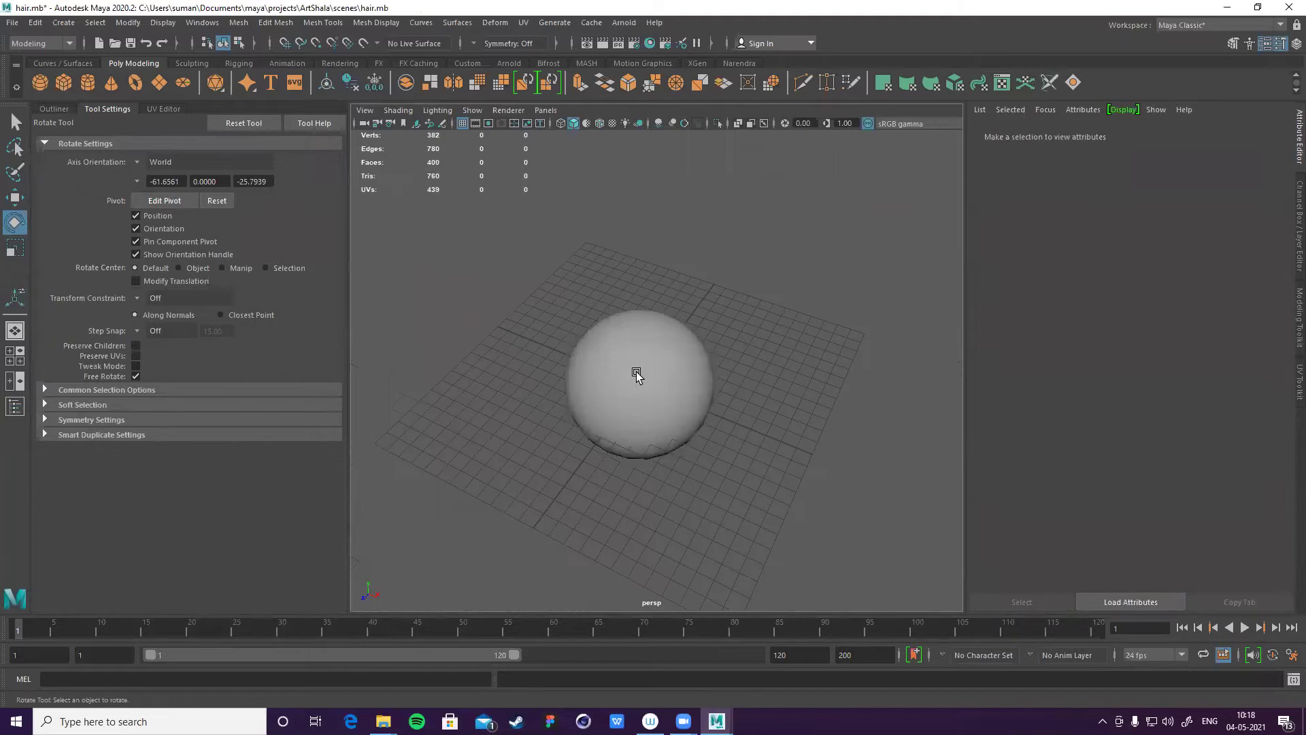
scroll(636, 370, "up", 6)
left_click(700, 377)
scroll(748, 394, "down", 3)
scroll(777, 393, "up", 2)
left_click_drag(802, 298, 651, 342, "alt")
left_click(641, 335, "ctrl")
scroll(642, 334, "up", 3)
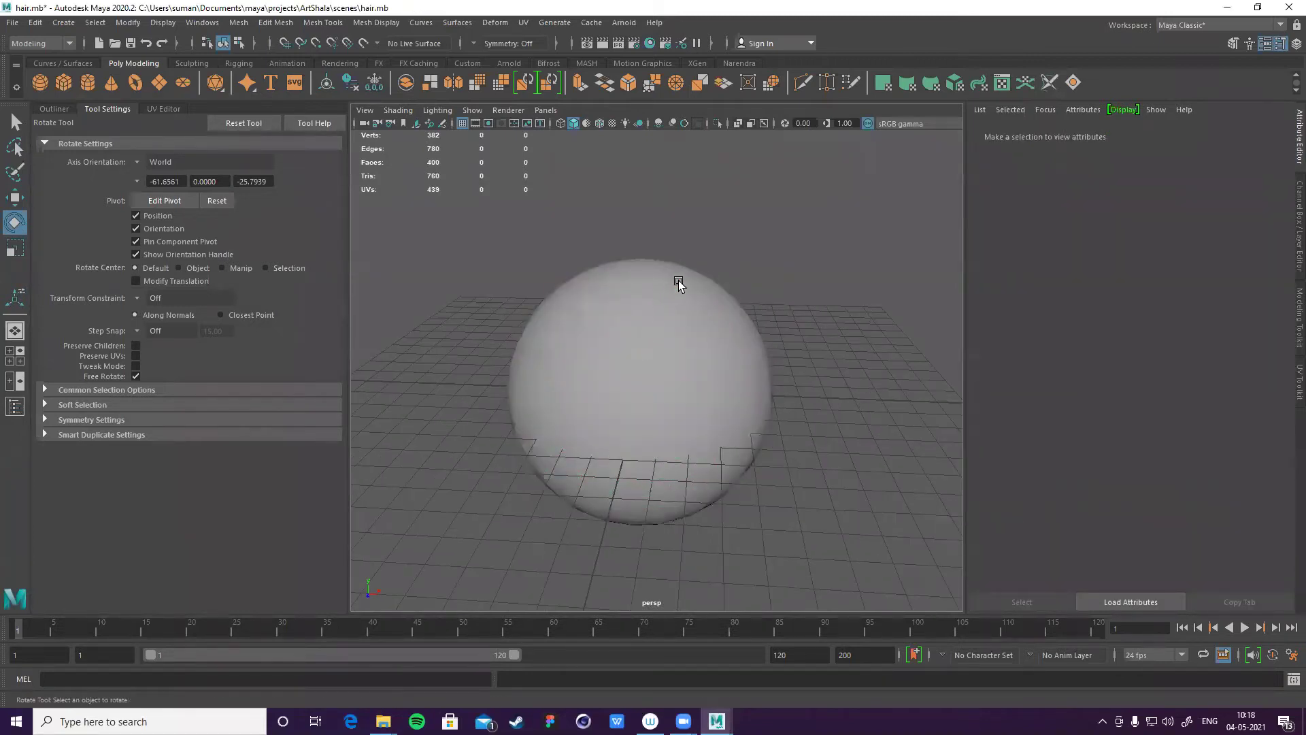
scroll(679, 281, "up", 2)
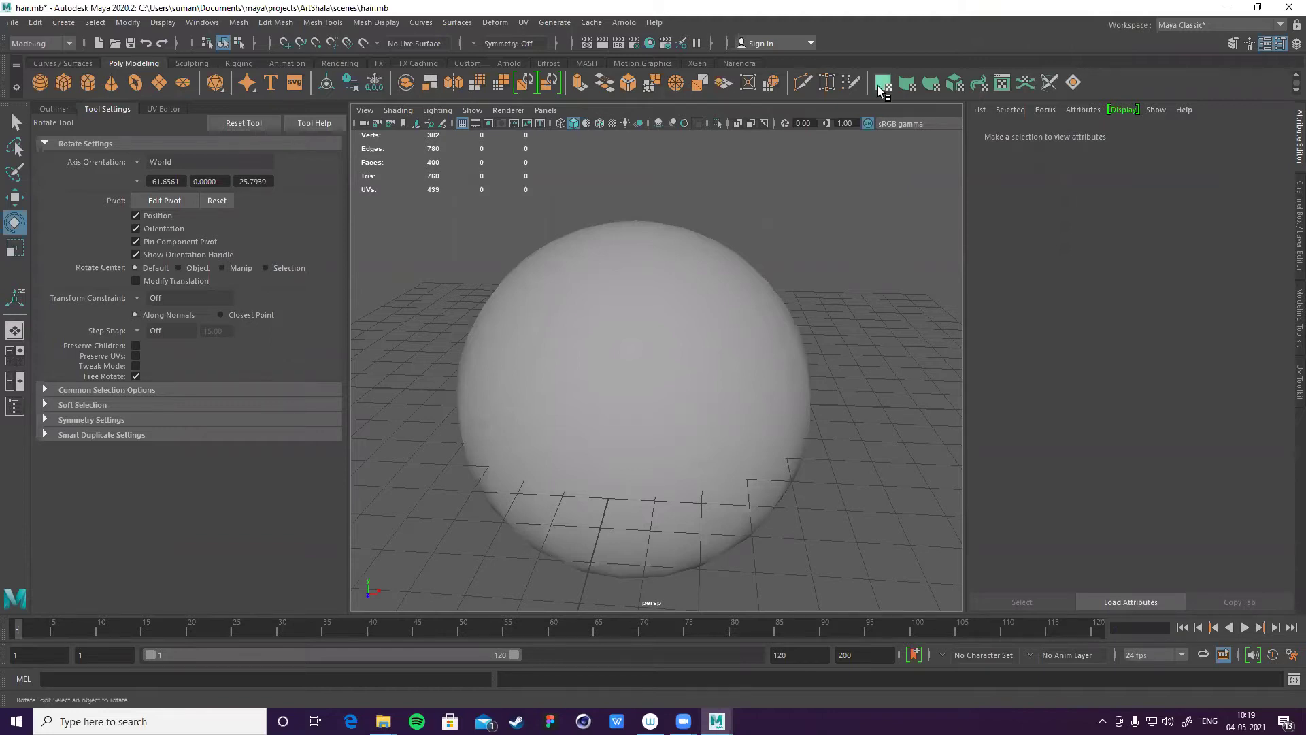
- Open the XGen editor and try to create a new description with no surface selected
left_click(693, 63)
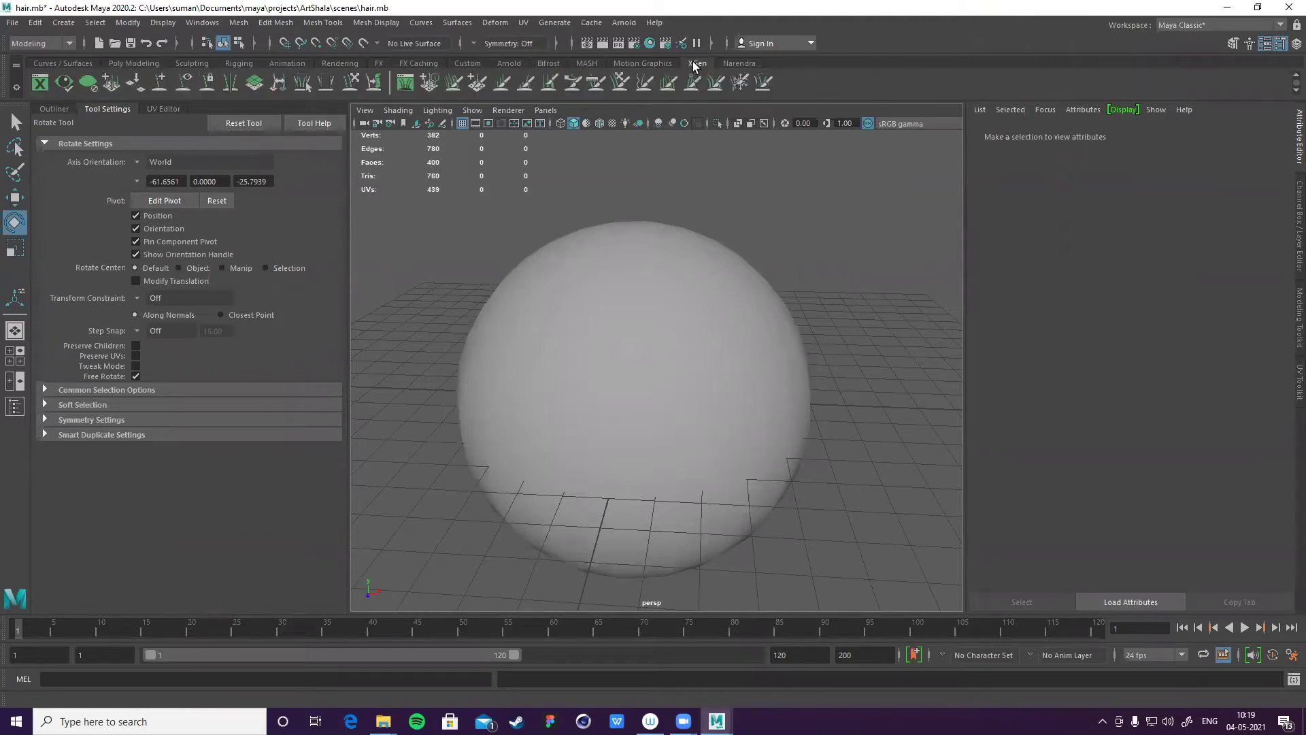
left_click(39, 83)
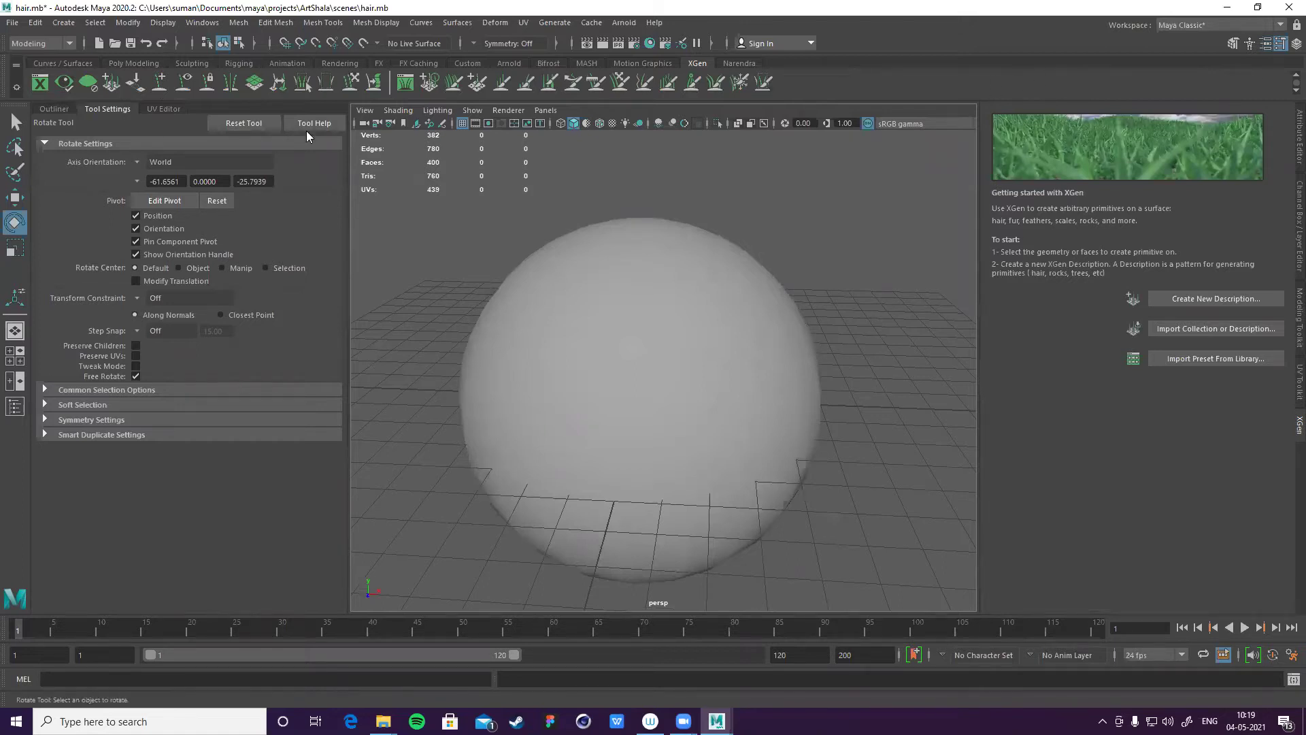
left_click(1190, 297)
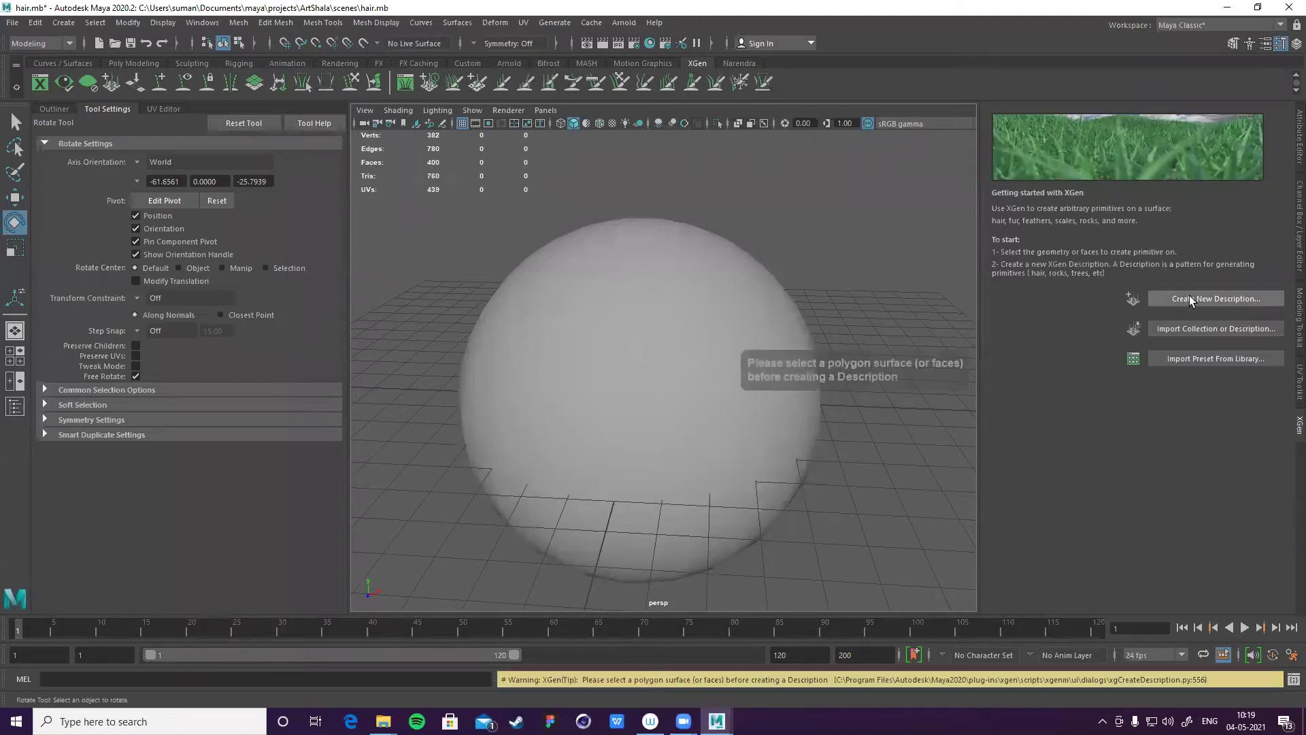
- Select the sphere and start a new XGen description named Hair, stored in a new collection named fur
left_click(681, 389)
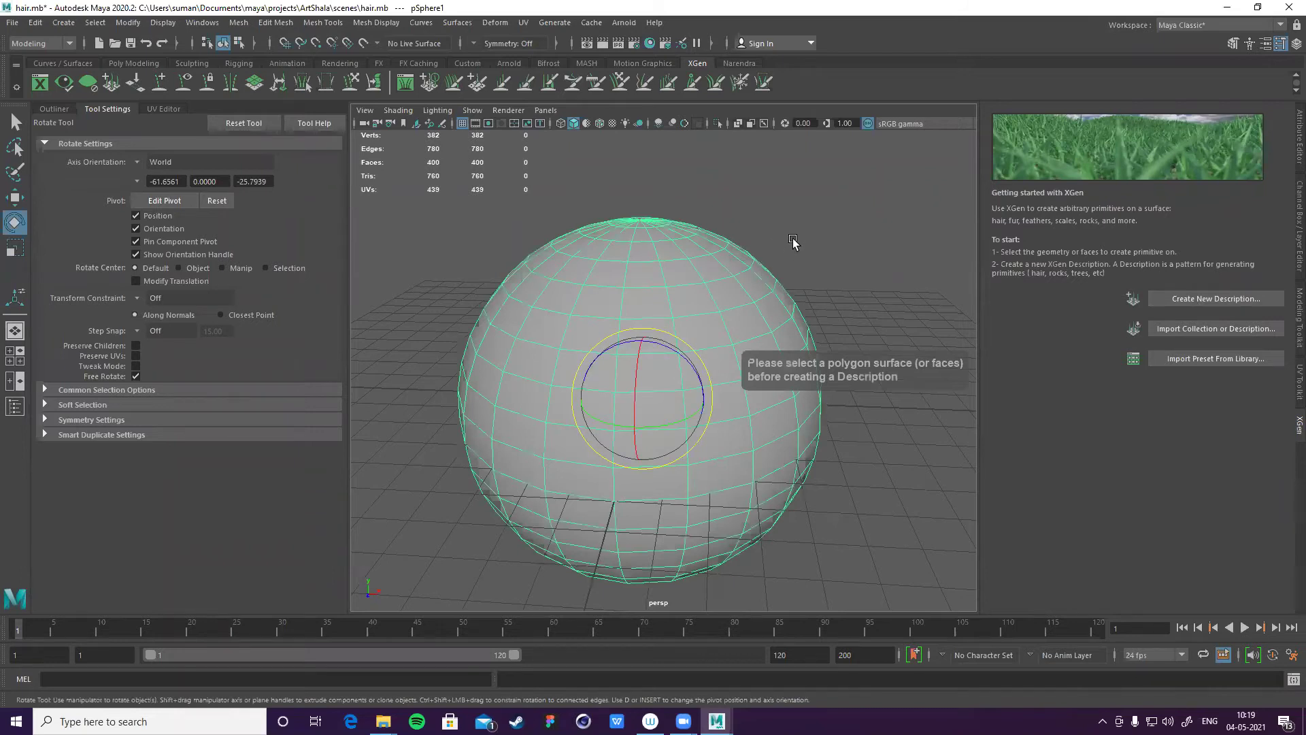
left_click(1246, 297)
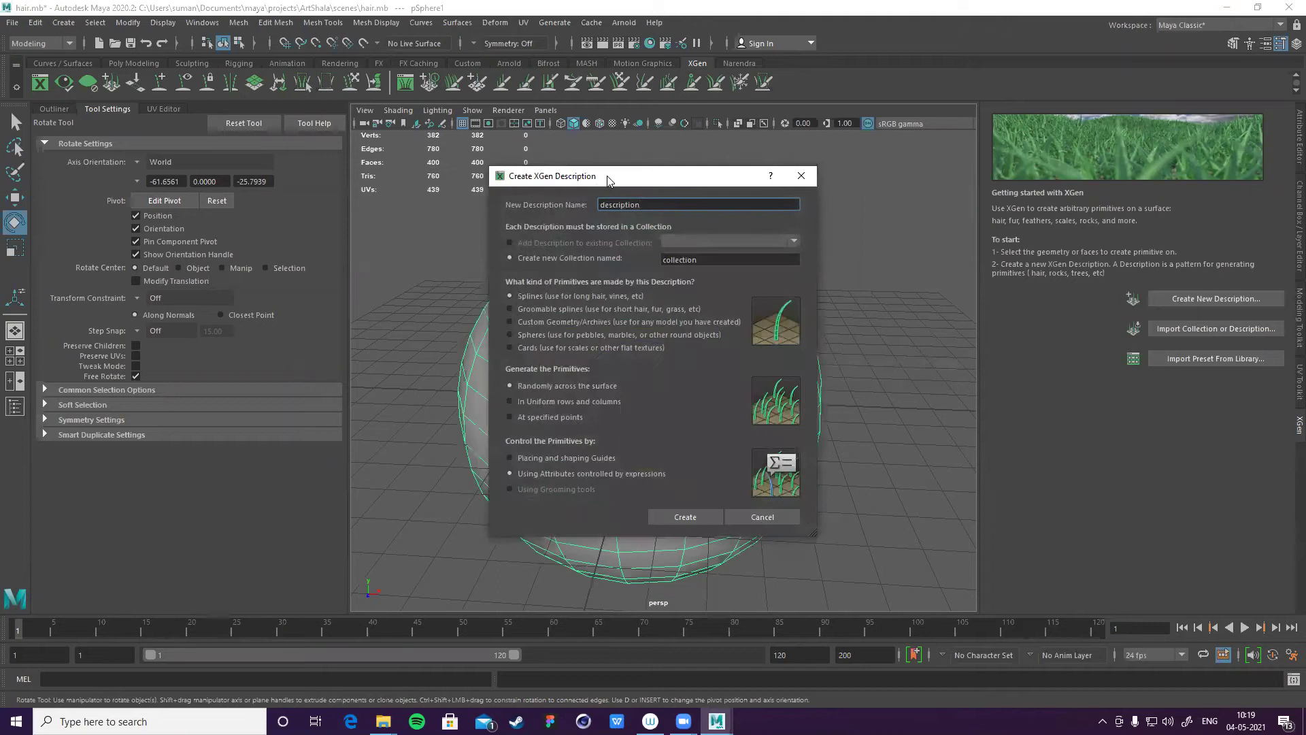
left_click_drag(608, 179, 637, 188)
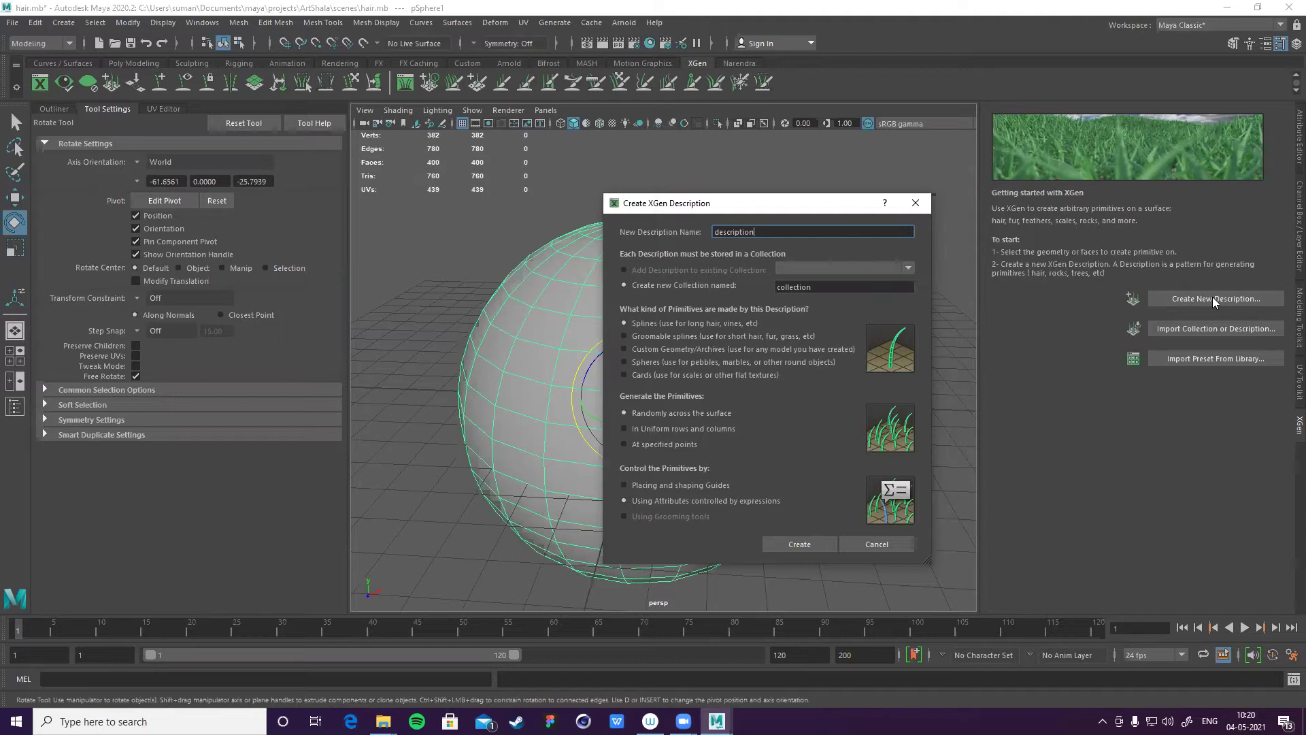
key("ctrl+a")
type("Hair")
key("Tab")
type("fur")
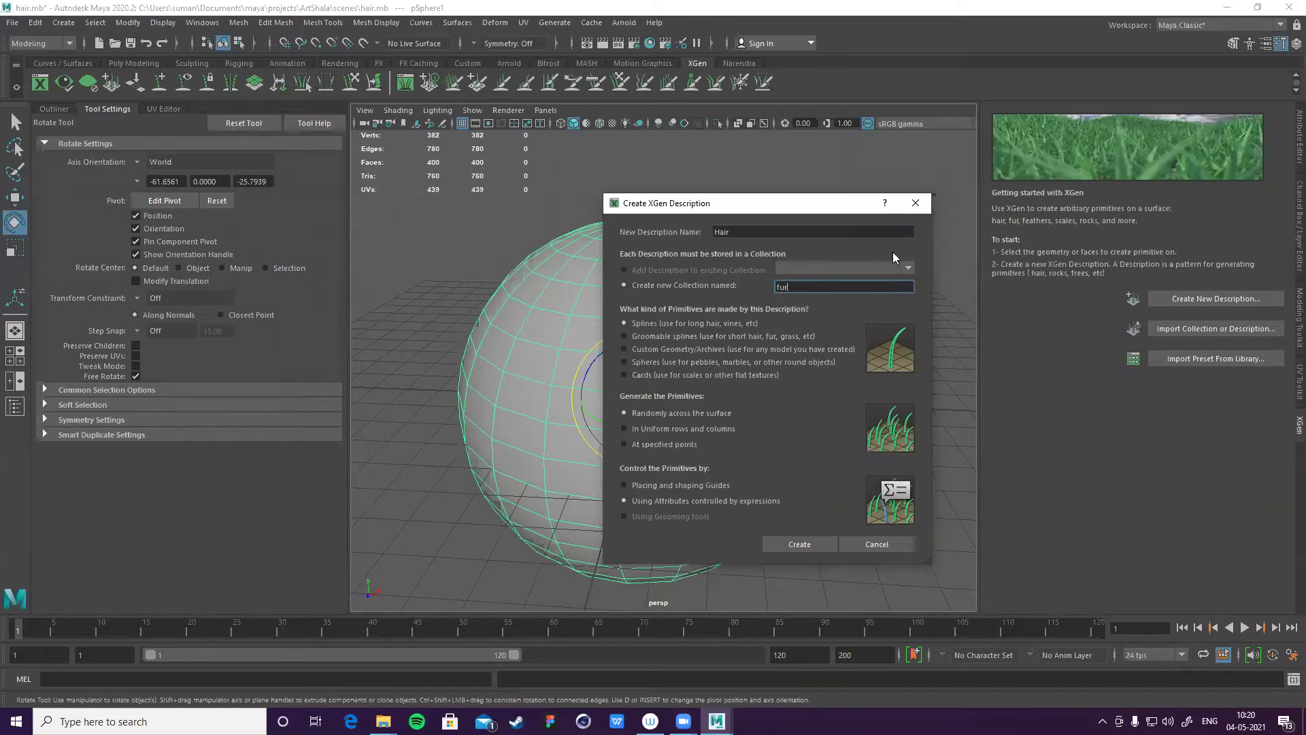
- Have the spline primitives controlled by placing and shaping guides, and create the Hair description
left_click(751, 232)
left_click_drag(751, 233, 701, 235)
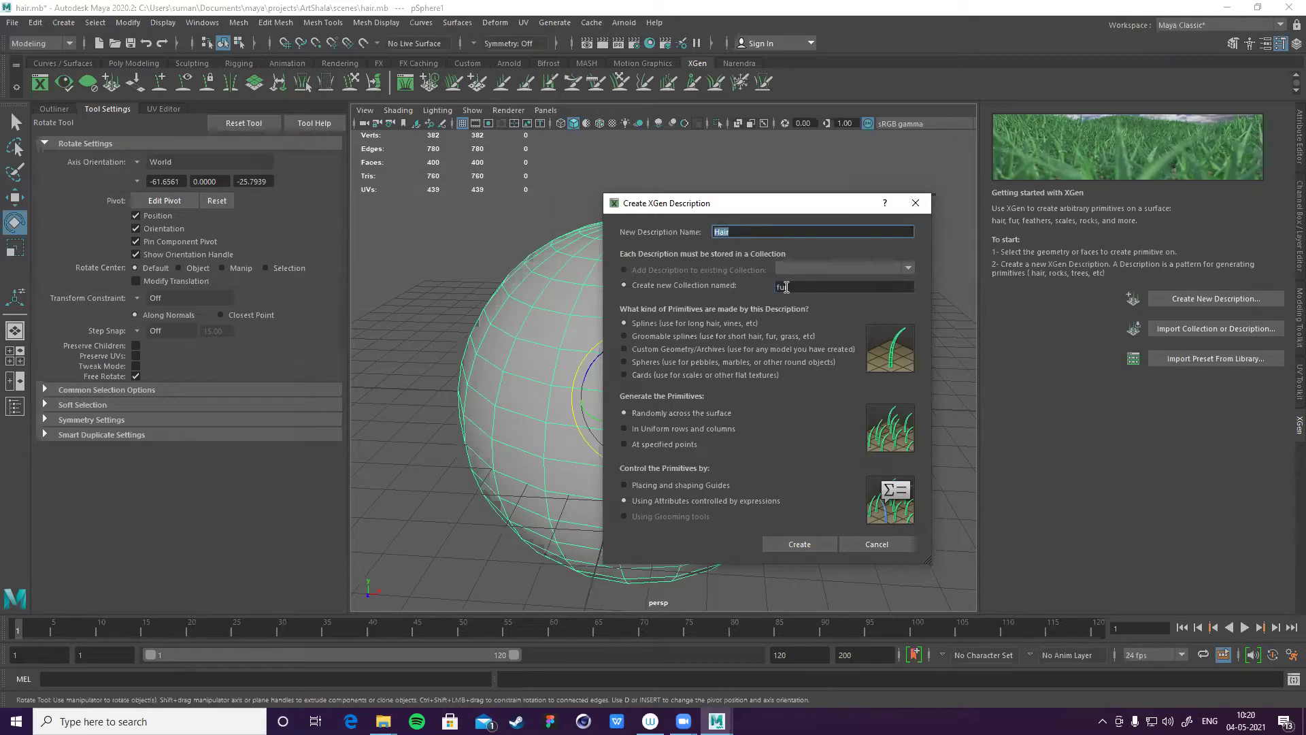
left_click_drag(819, 286, 706, 272)
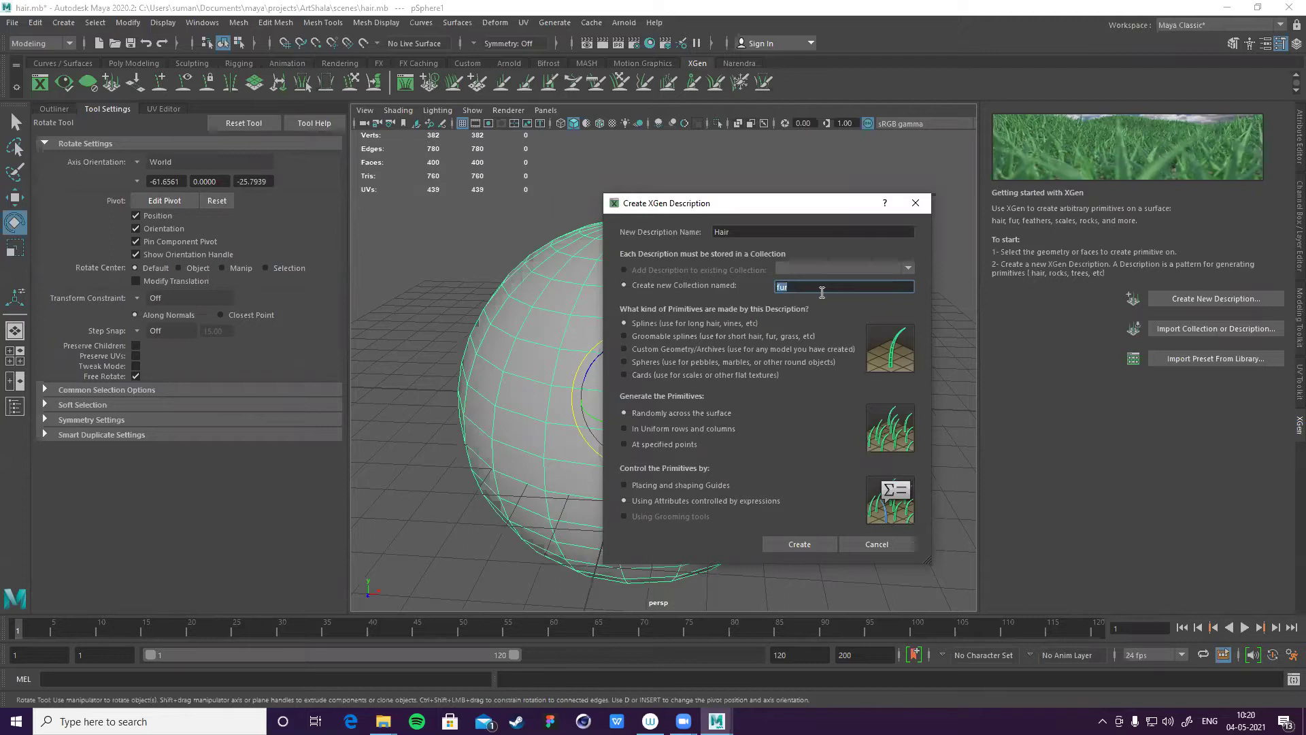
left_click_drag(751, 233, 662, 229)
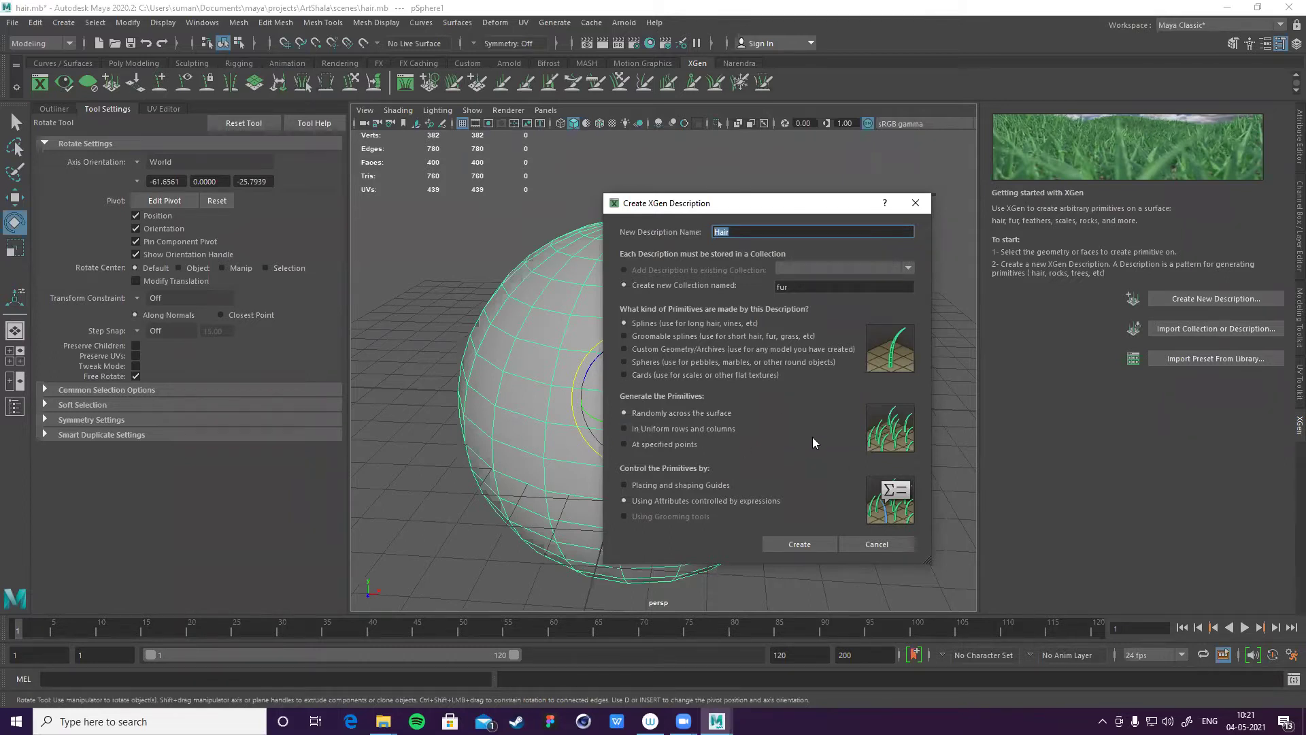
left_click(638, 484)
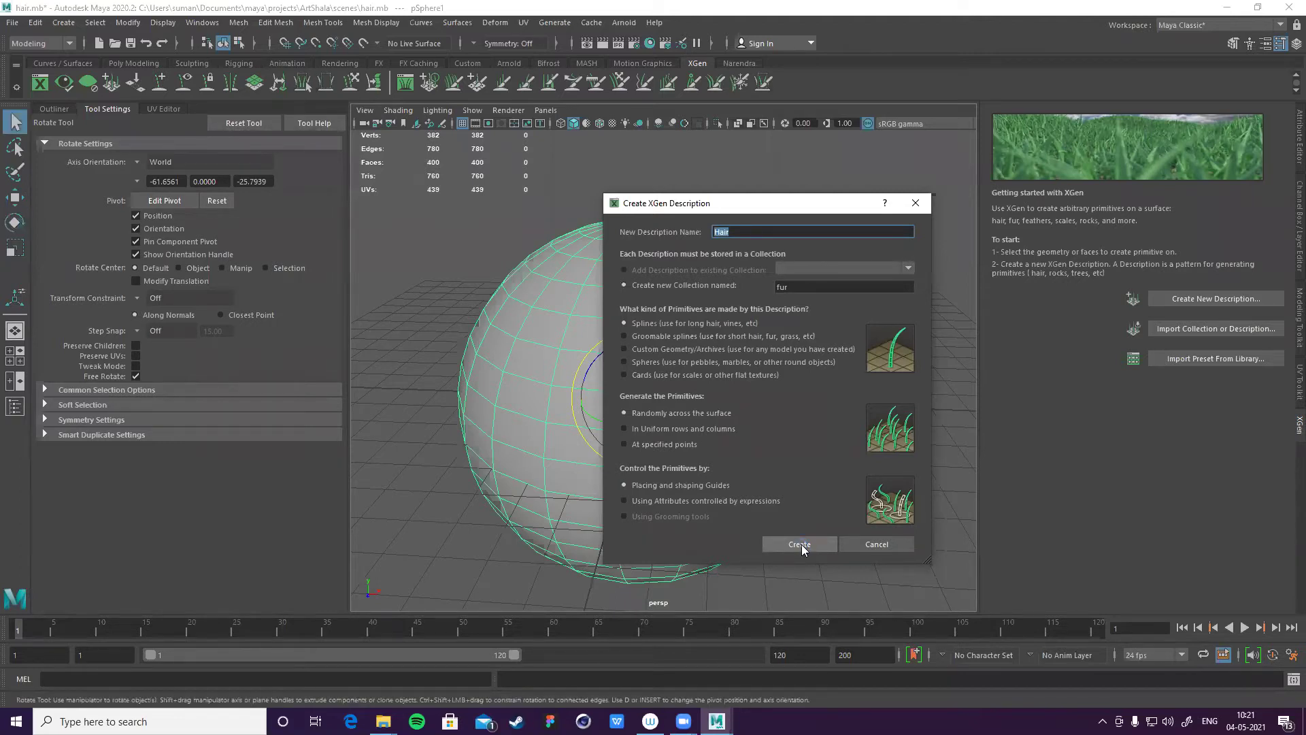
left_click(800, 544)
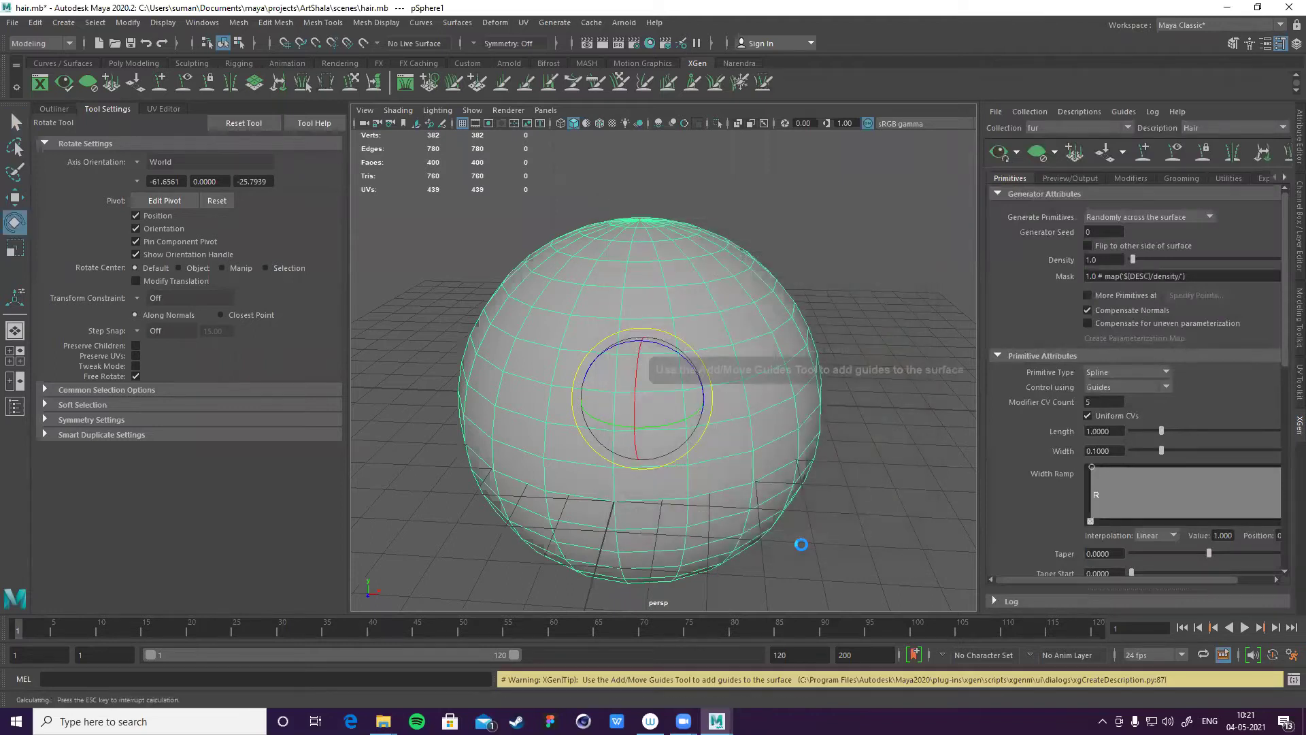
- Place a first hair guide on the upper part of the sphere with the Add/Move Guides tool
left_click(810, 267)
left_click(684, 287)
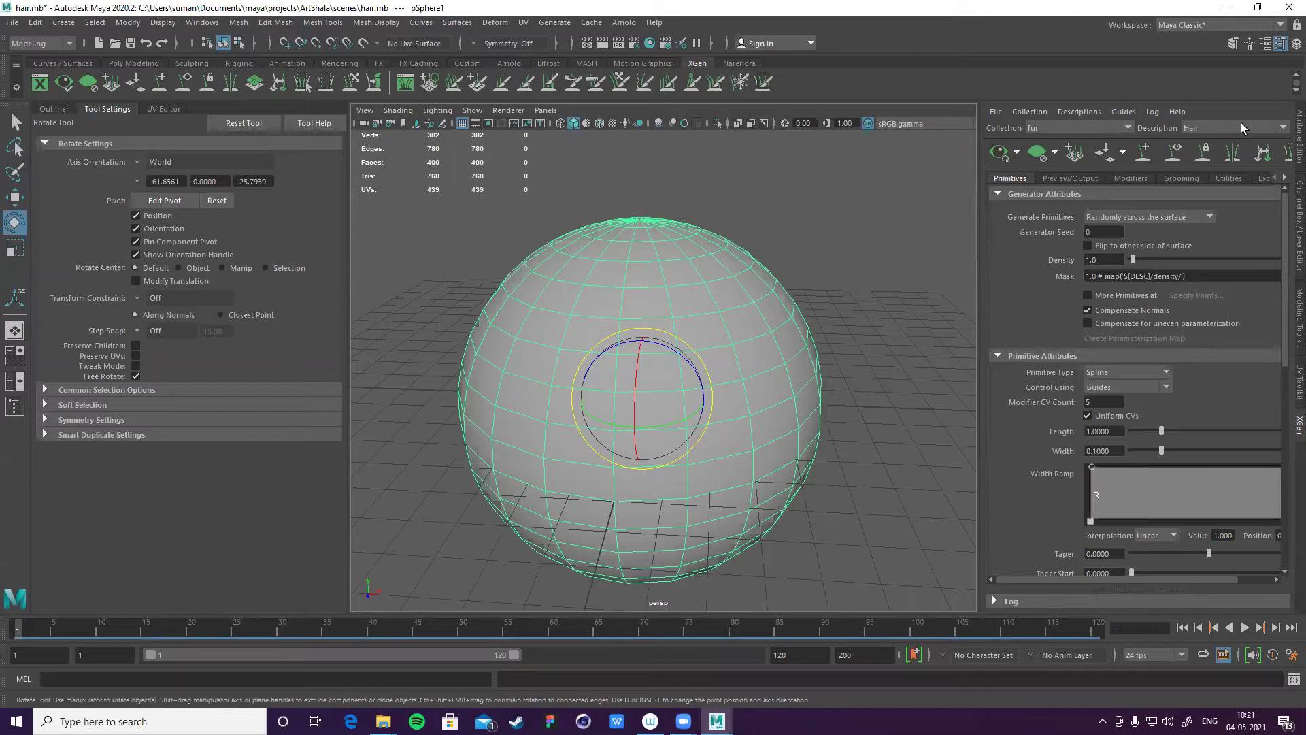
left_click(995, 156)
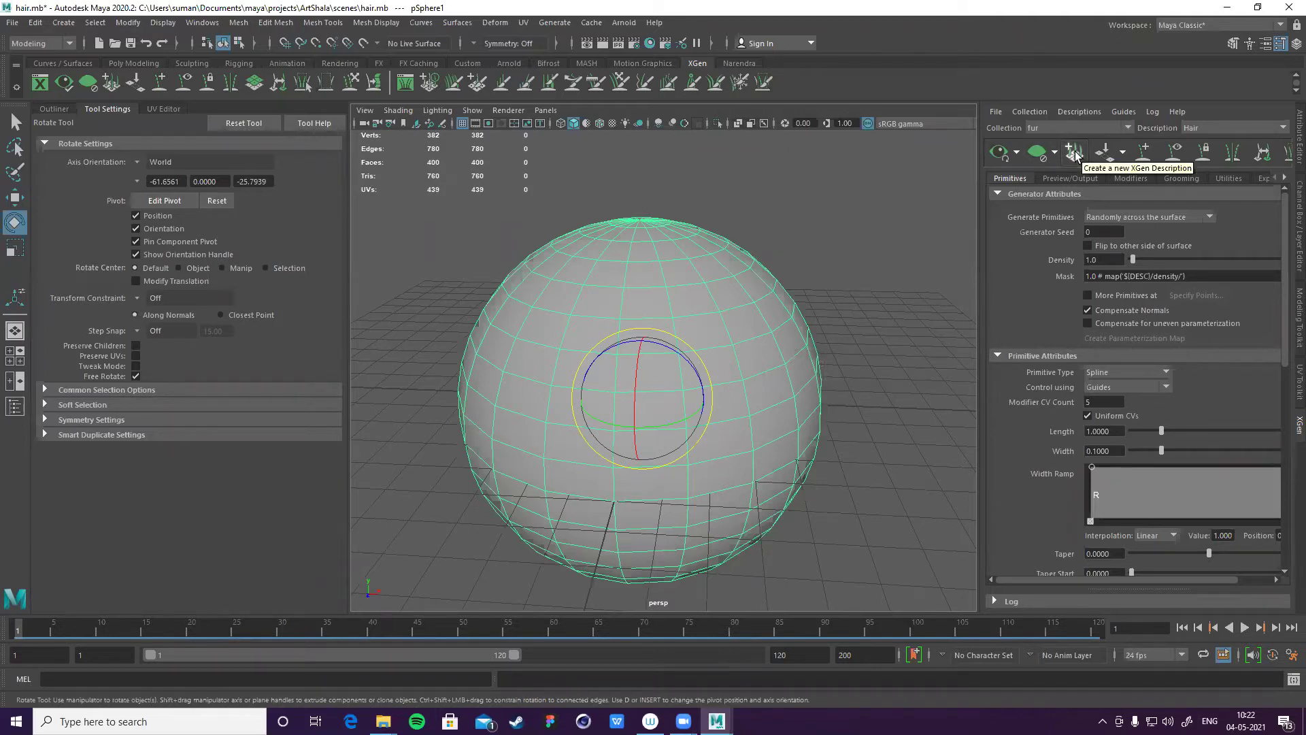
left_click(1143, 153)
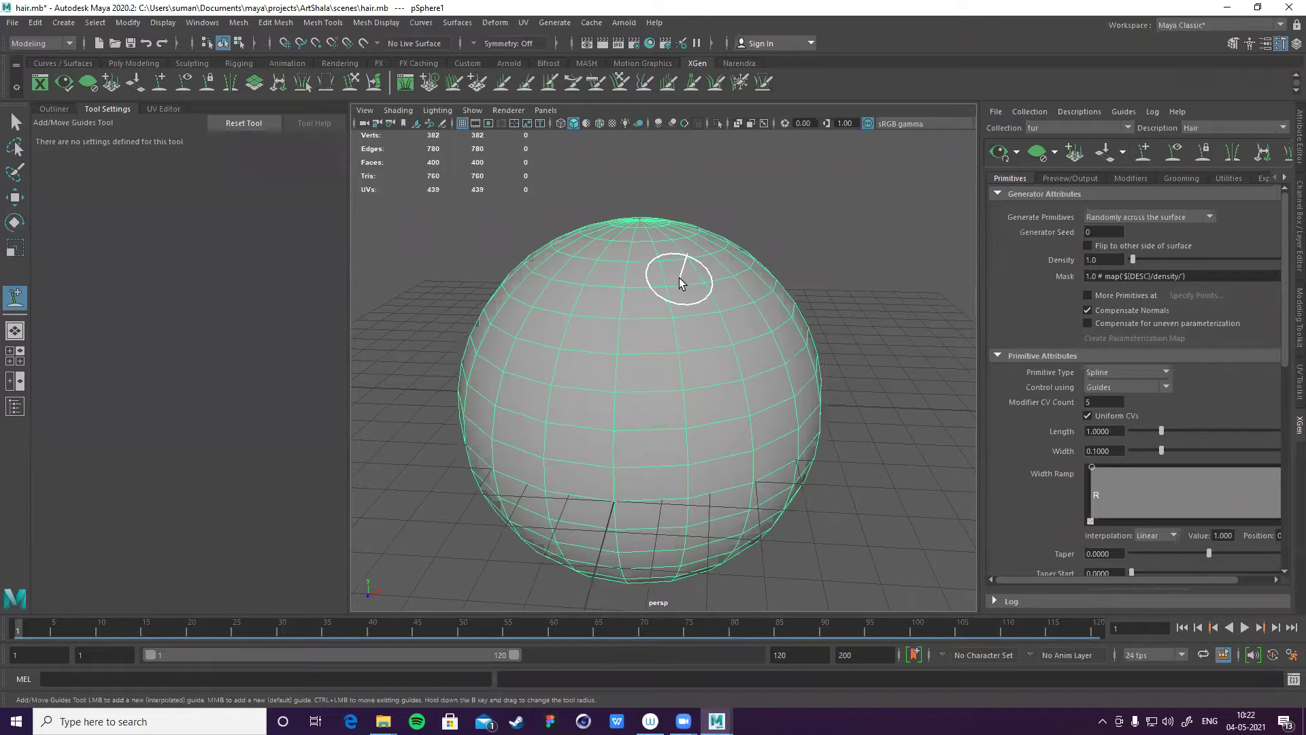
scroll(679, 279, "down", 3)
left_click_drag(679, 280, 662, 320, "alt")
scroll(650, 333, "up", 2)
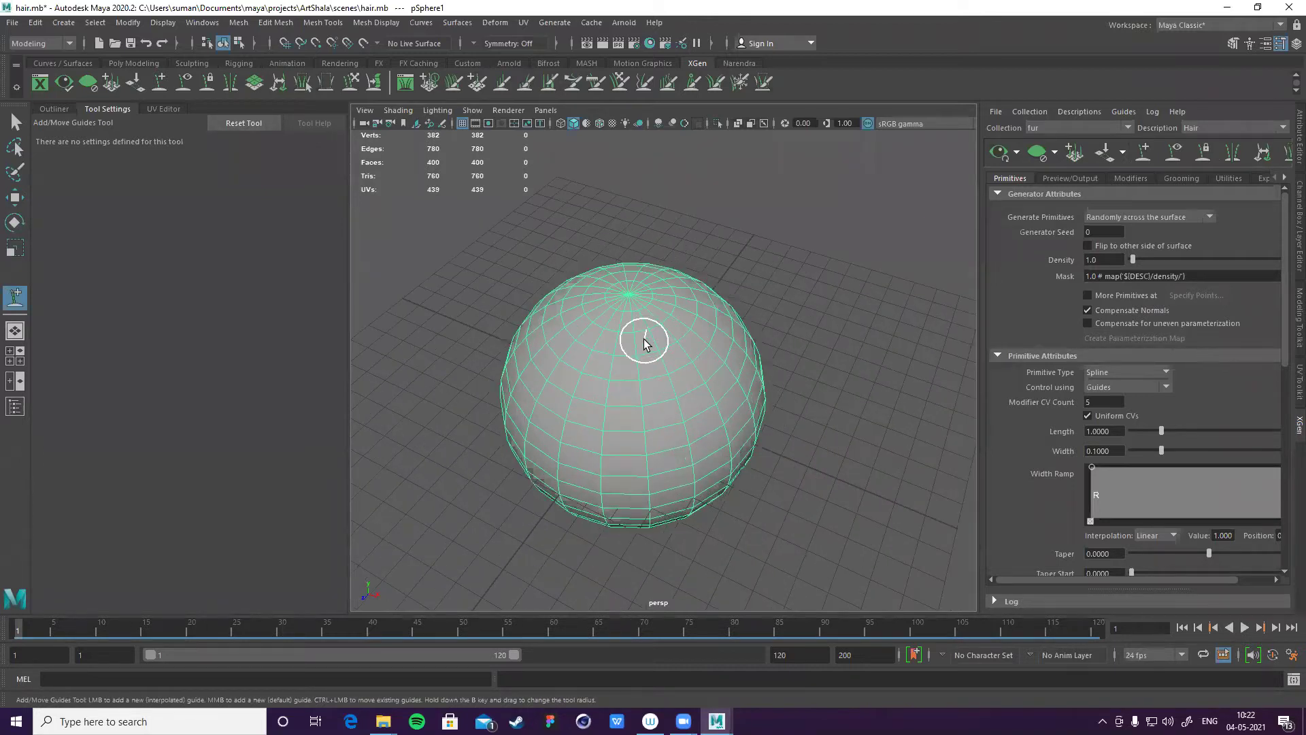
scroll(644, 343, "up", 2)
scroll(775, 306, "down", 2)
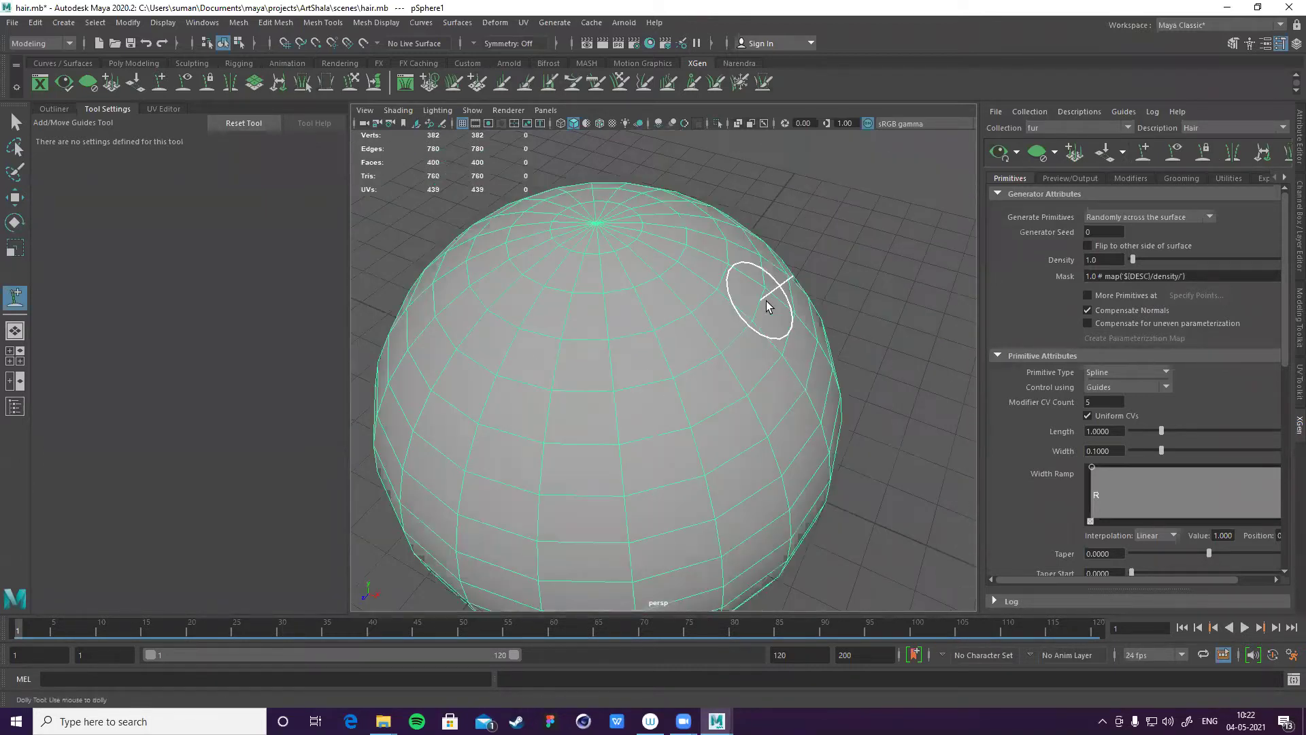
scroll(741, 320, "up", 3)
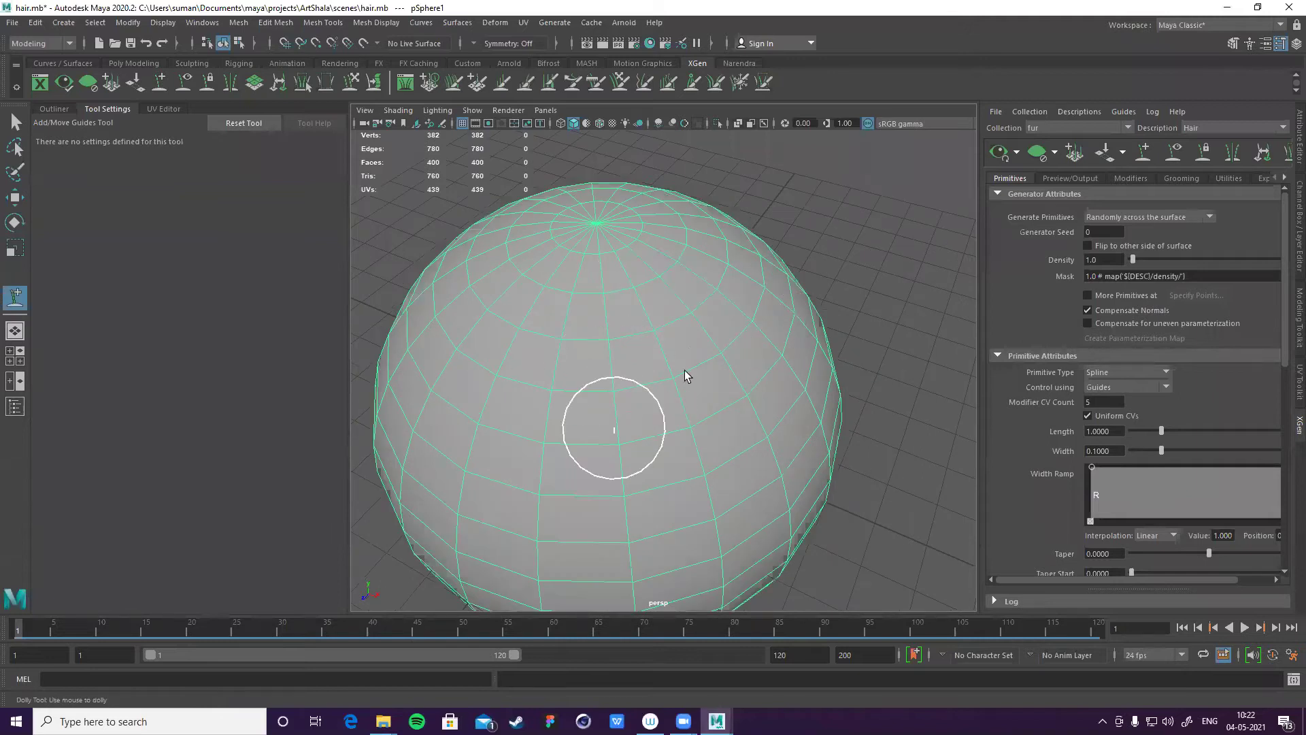
left_click(706, 328)
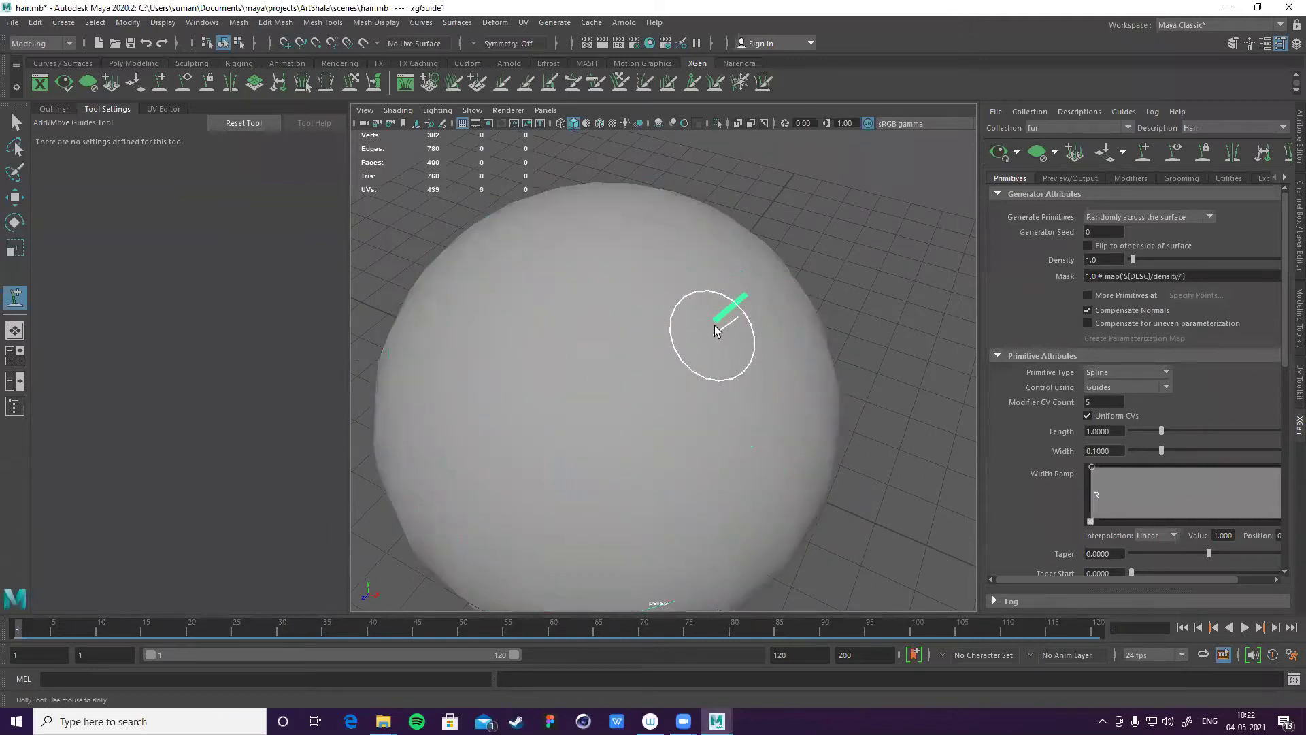
- Add five more guides spread around the upper part of the sphere
scroll(682, 343, "up", 2)
scroll(592, 332, "down", 3)
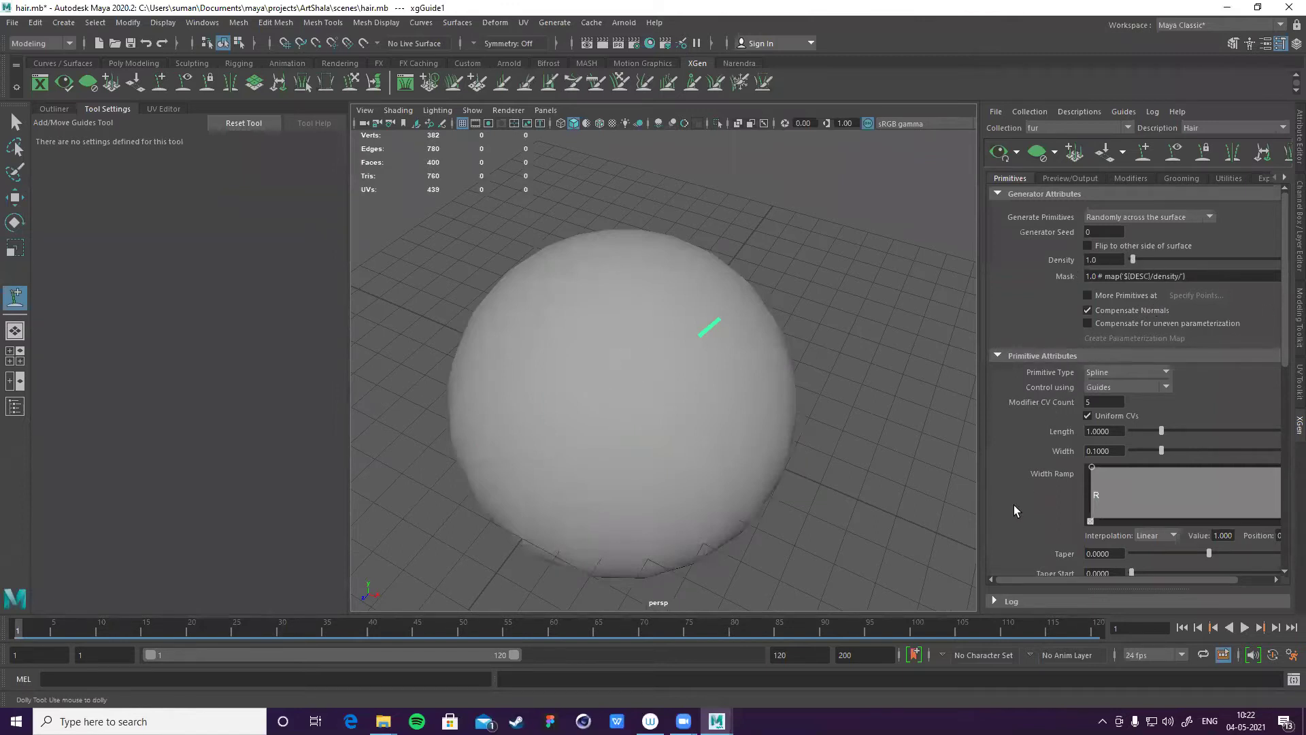
left_click(638, 396)
left_click(586, 373)
left_click(663, 269)
mouse_move(794, 376)
left_mouse_down("alt")
mouse_move(797, 344)
mouse_move(737, 300)
left_mouse_up("alt")
left_click(748, 244)
left_click(632, 268)
left_click_drag(772, 245, 857, 408, "alt")
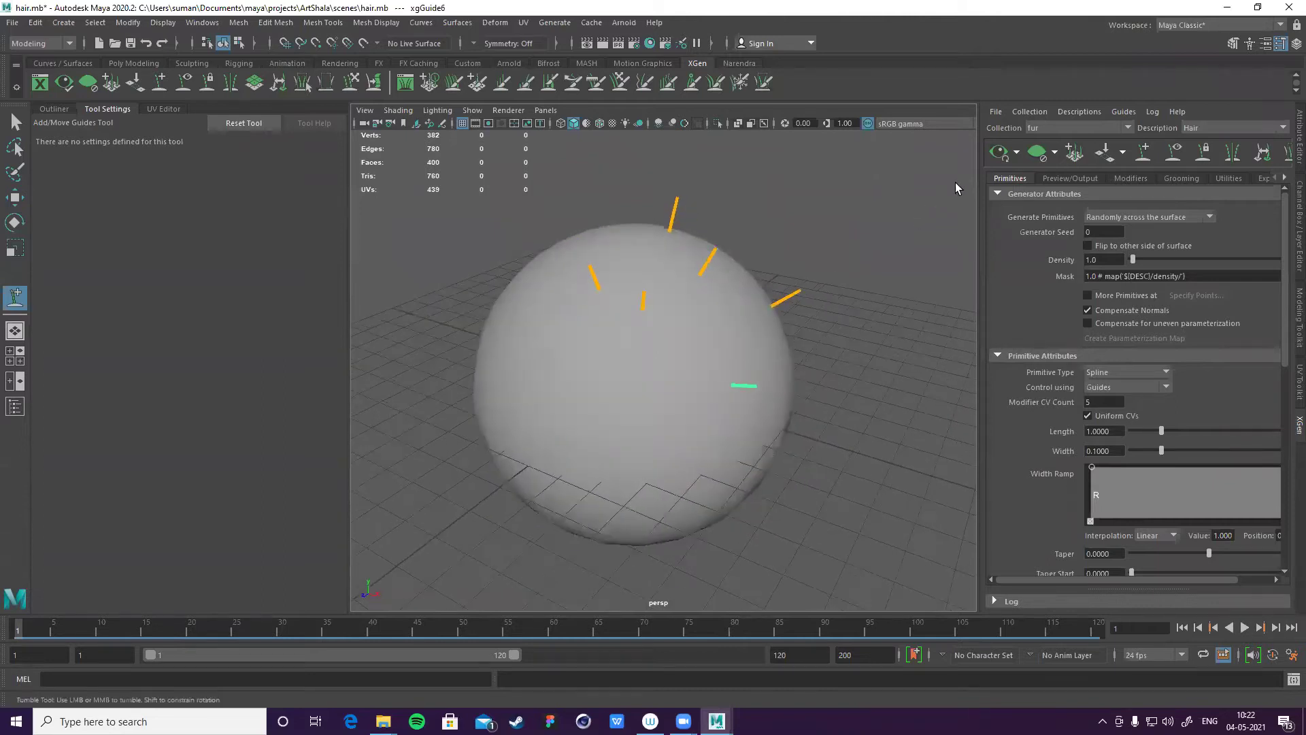
- Generate the XGen preview, add one more guide on the sphere and inspect the hairs from several angles
left_click(997, 153)
scroll(752, 318, "up", 5)
left_click_drag(621, 350, 789, 292, "alt")
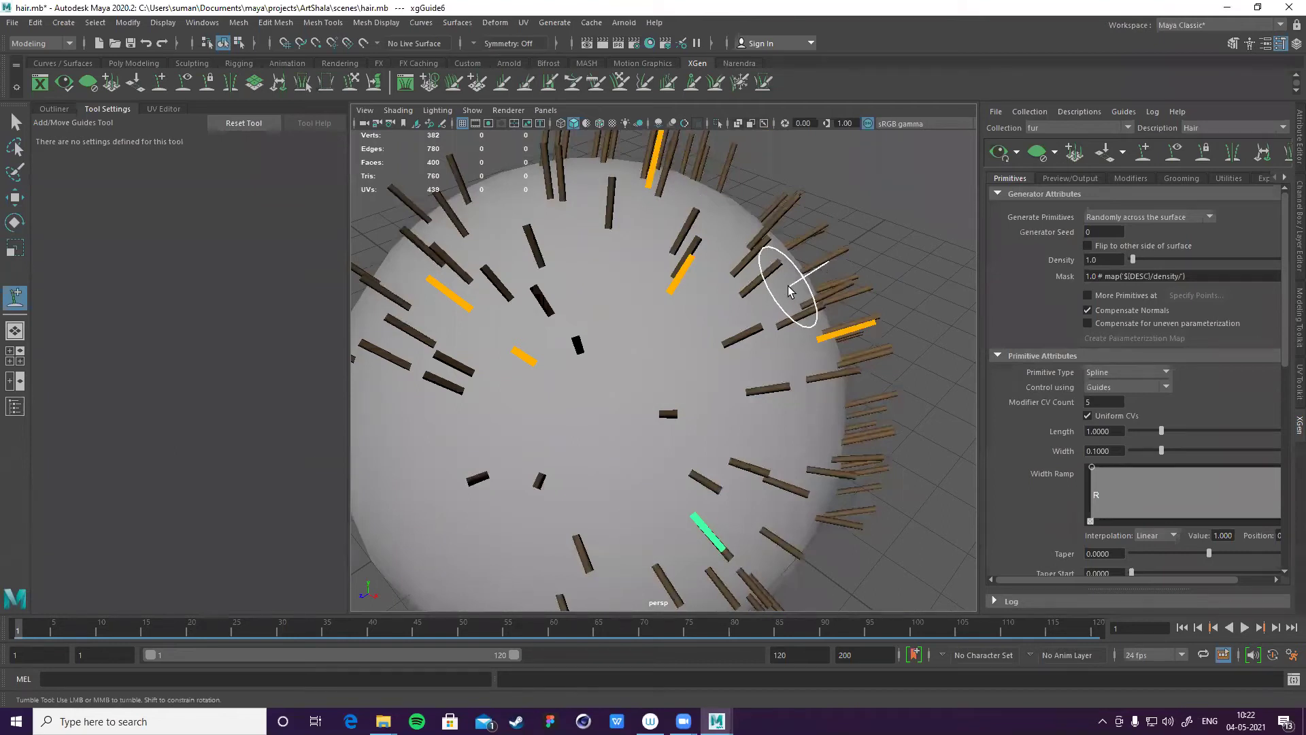
right_click_drag(793, 281, 760, 259, "alt")
mouse_move(819, 256)
left_mouse_down("alt")
mouse_move(833, 238)
mouse_move(825, 218)
mouse_move(864, 231)
mouse_move(530, 472)
mouse_move(544, 480)
left_mouse_up("alt")
mouse_move(782, 354)
left_mouse_down("alt")
mouse_move(603, 338)
mouse_move(715, 365)
mouse_move(827, 332)
left_mouse_up("alt")
scroll(604, 336, "down", 3)
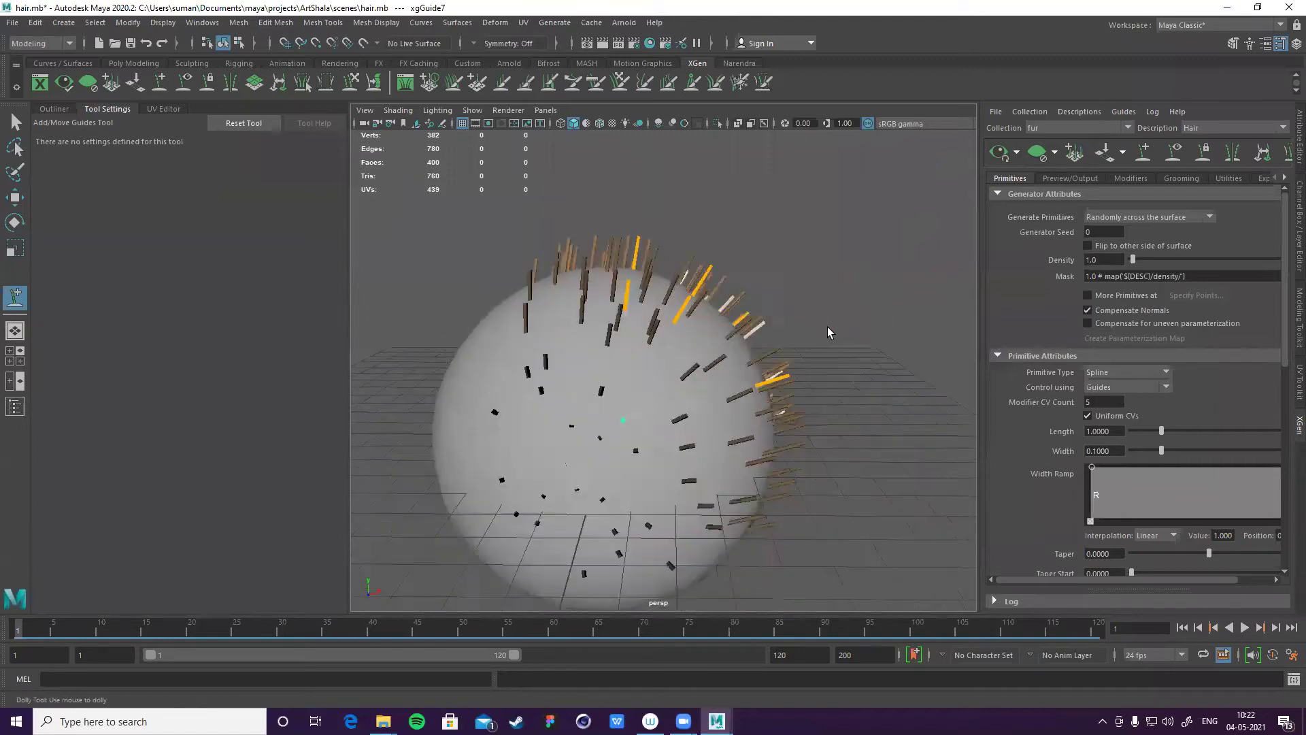
- Raise the hair density to about 9.3 and show the Outliner in place of the tool settings
scroll(828, 333, "up", 3)
left_click_drag(1132, 260, 1147, 260)
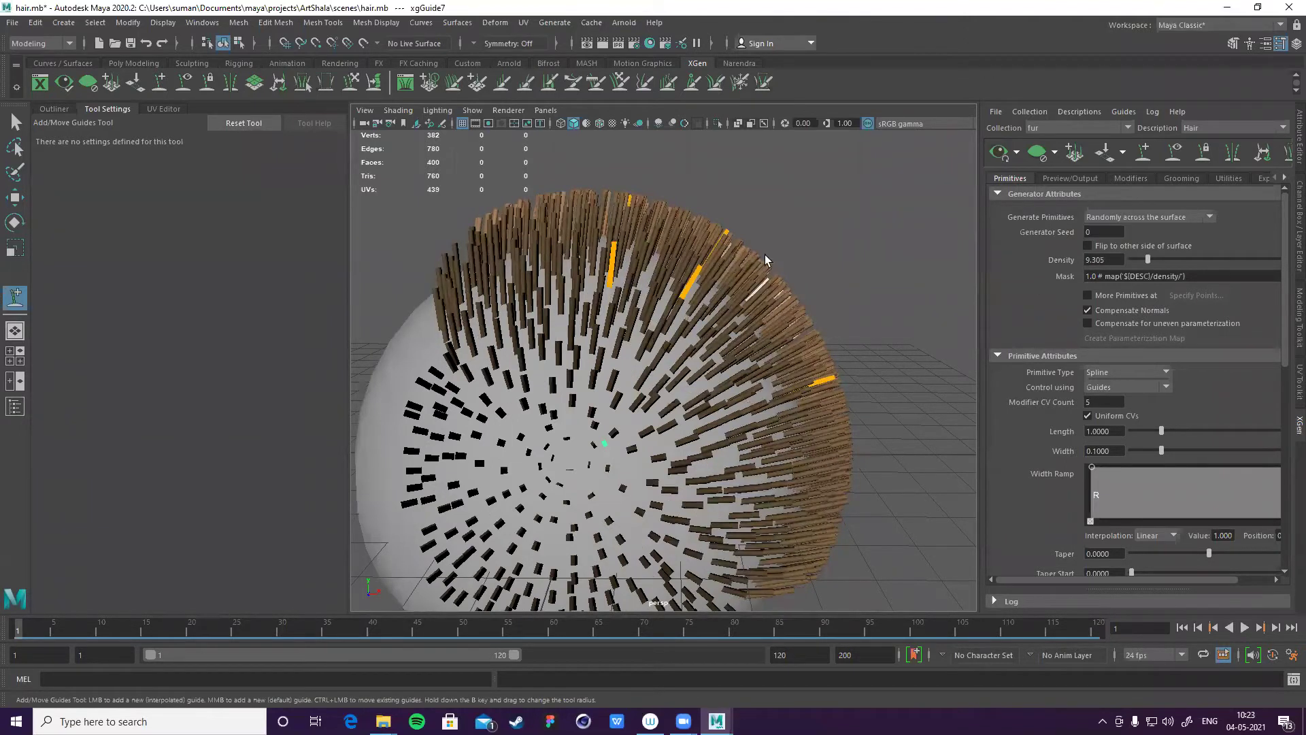
left_click(54, 109)
right_click_drag(743, 293, 570, 367, "alt")
left_click_drag(570, 367, 751, 306, "alt")
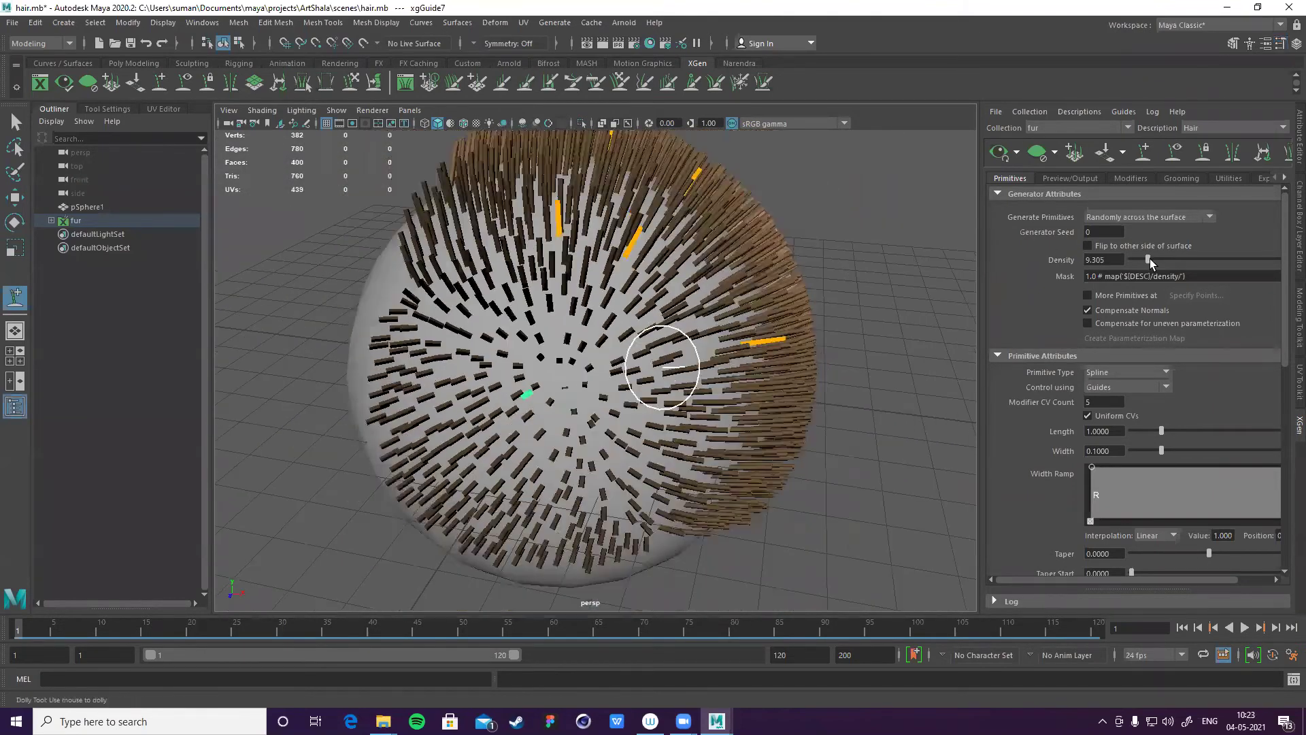
- Reduce the hair density to about 3.7 and check the sparser coverage around the sphere
left_click_drag(1181, 258, 1271, 259)
mouse_move(1147, 263)
left_mouse_down()
mouse_move(1124, 263)
mouse_move(1137, 263)
left_mouse_up()
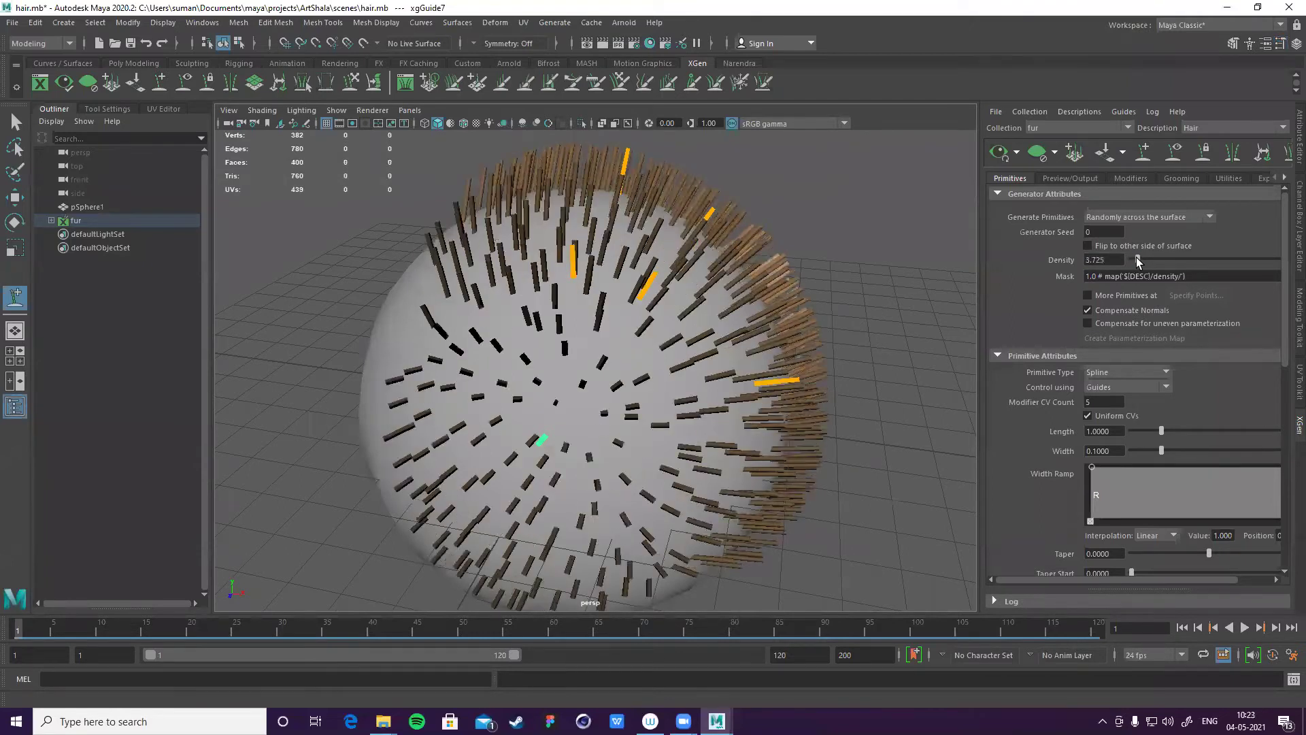
scroll(843, 329, "down", 2)
scroll(850, 305, "up", 2)
scroll(810, 325, "down", 2)
middle_click_drag(810, 320, 783, 324, "alt")
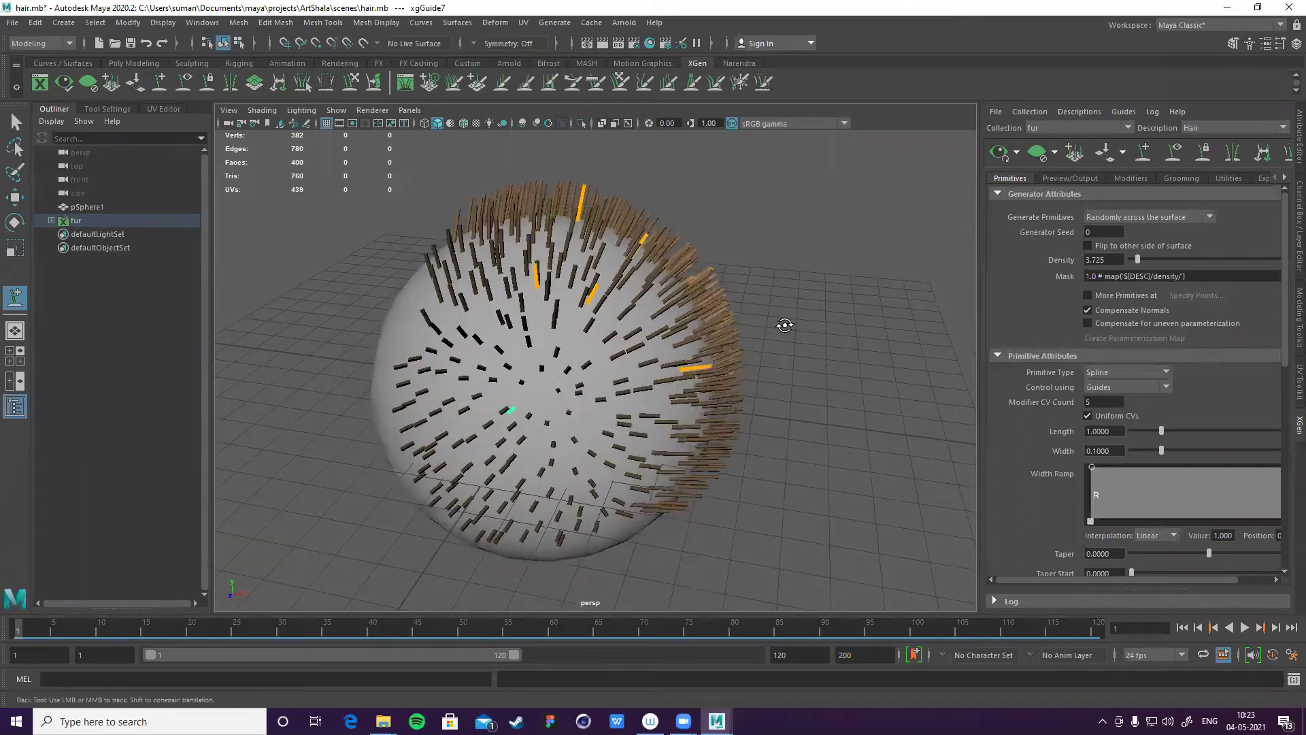
left_click_drag(783, 393, 962, 356, "alt")
- Set the hair length to about 1.41 and the width to about 0.095 in the primitive attributes
scroll(1194, 381, "down", 3)
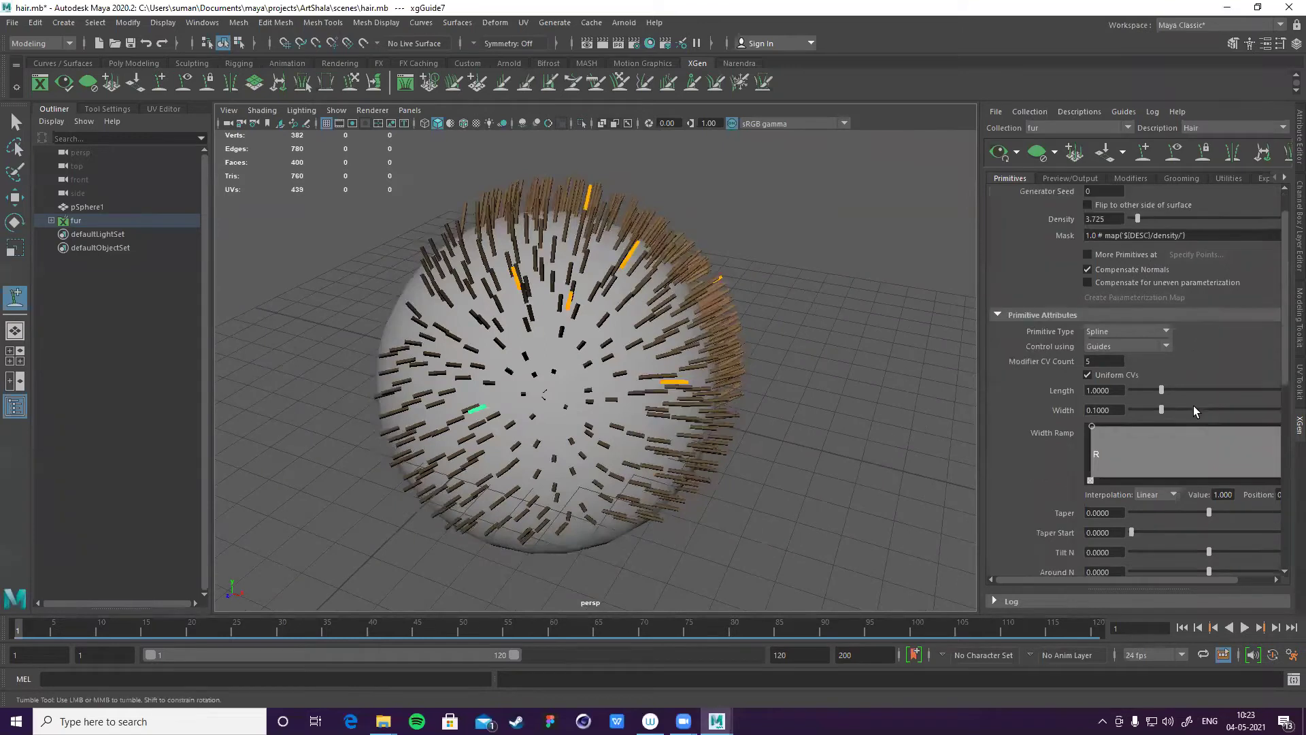
scroll(1190, 417, "down", 1)
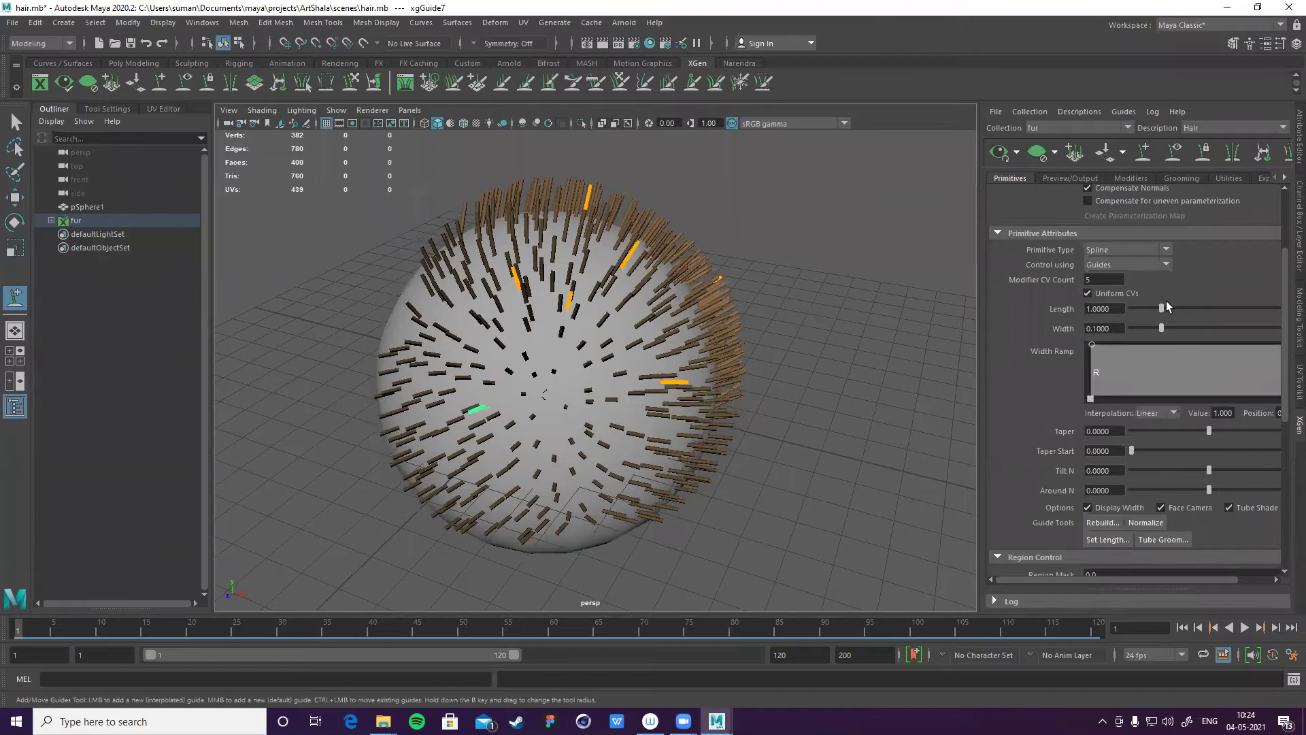
left_click_drag(1167, 306, 1245, 302)
left_click_drag(1143, 296, 1157, 321)
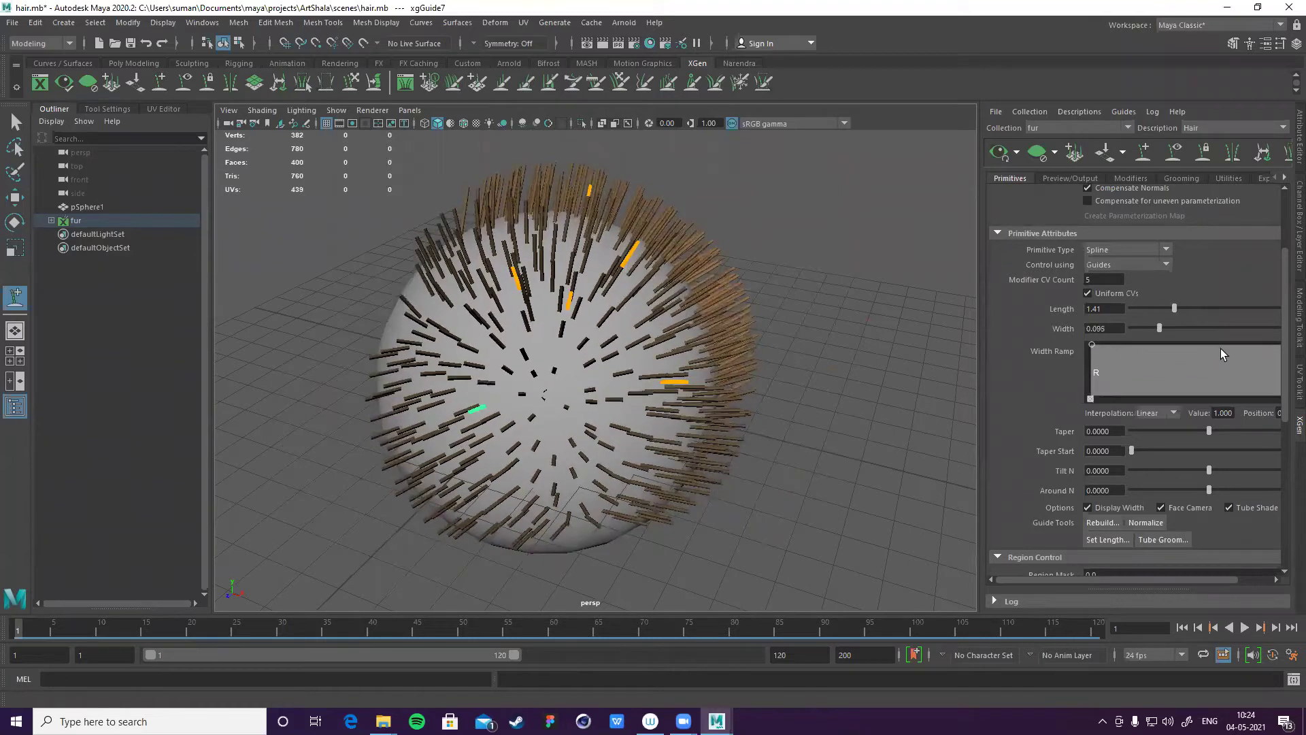
- Try a slightly negative taper of about -0.02 and inspect the hair tips up close
scroll(1189, 351, "down", 3)
left_click_drag(1234, 348, 1205, 354)
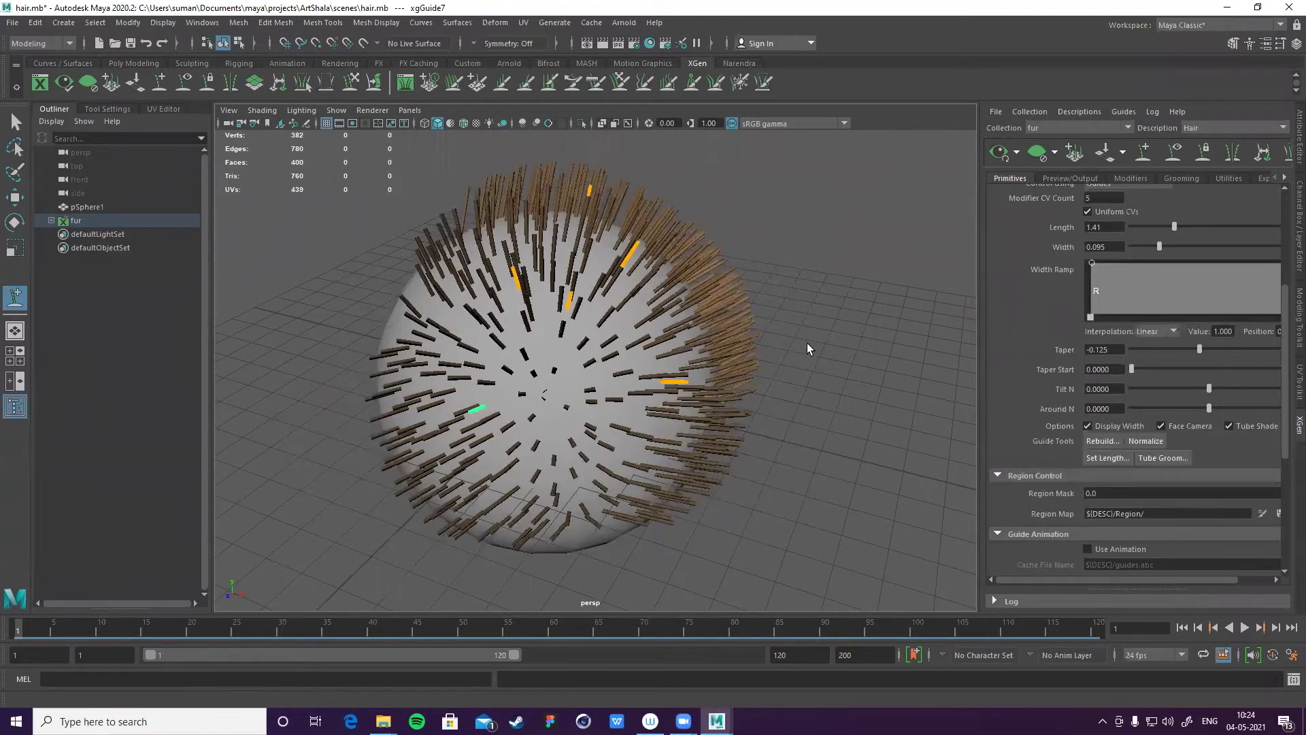
scroll(826, 306, "up", 2)
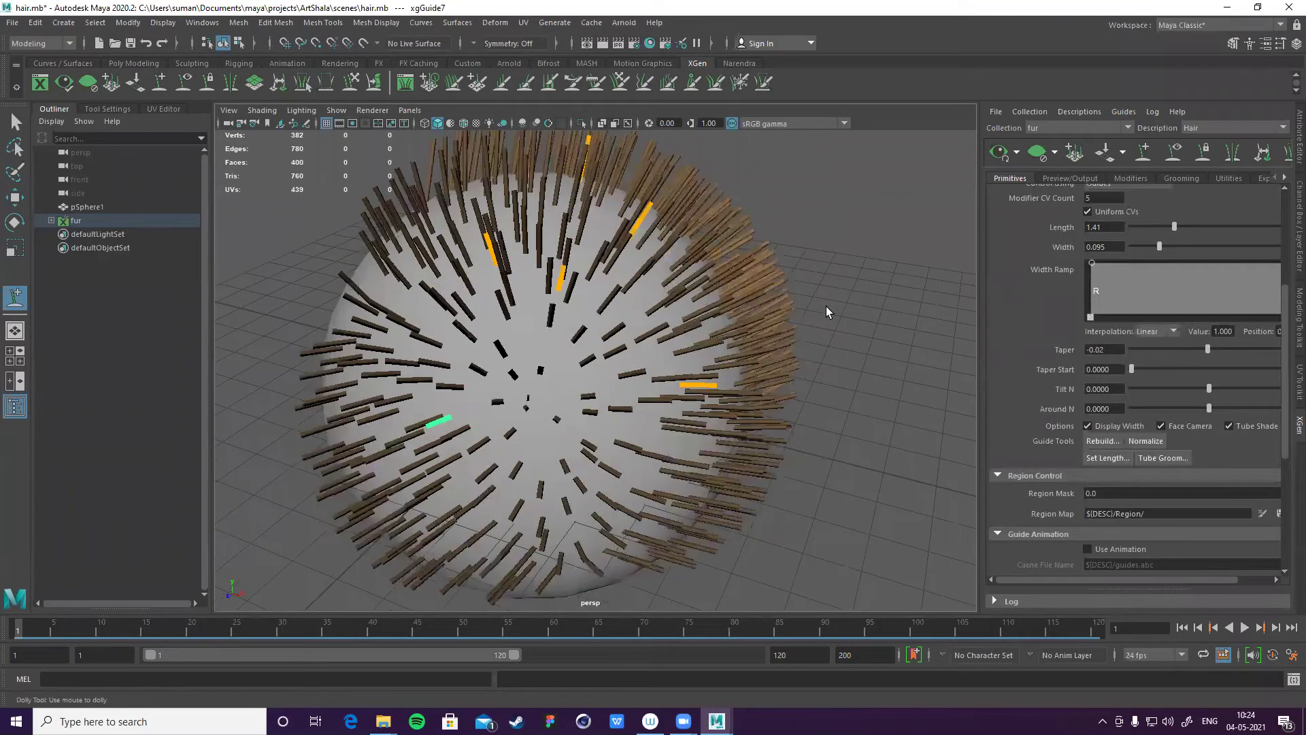
scroll(826, 306, "up", 3)
scroll(826, 311, "down", 2)
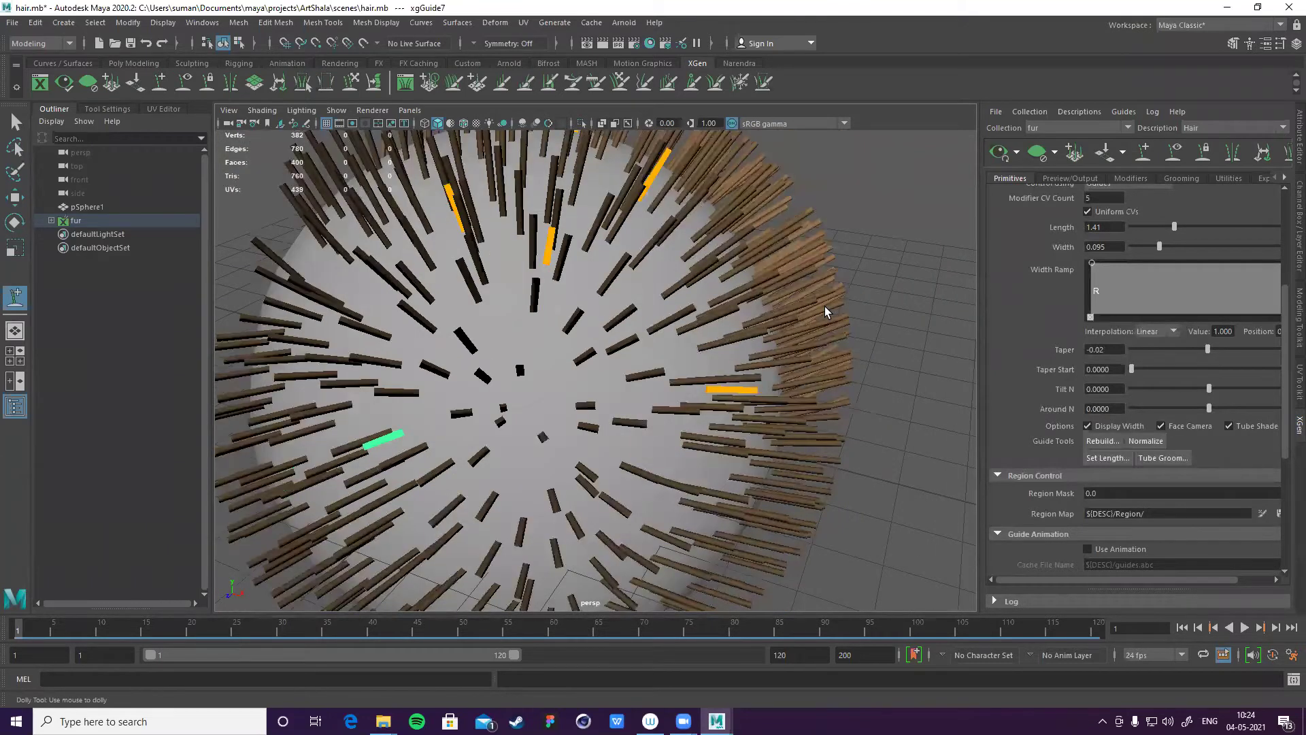
scroll(825, 306, "up", 3)
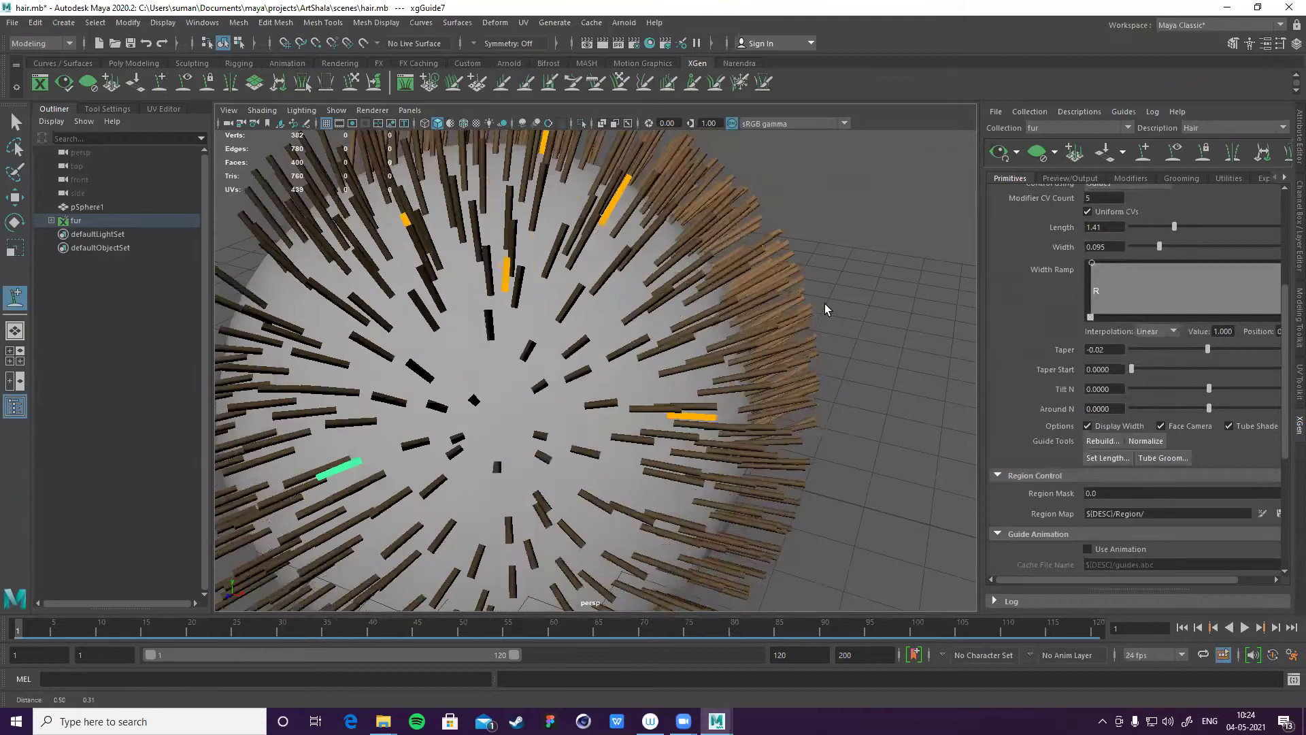
middle_click_drag(824, 303, 876, 284, "alt")
- Increase the hair taper to about 0.83, checking the thinning tips at close range
left_click(1207, 348)
left_click_drag(1209, 350, 1250, 350)
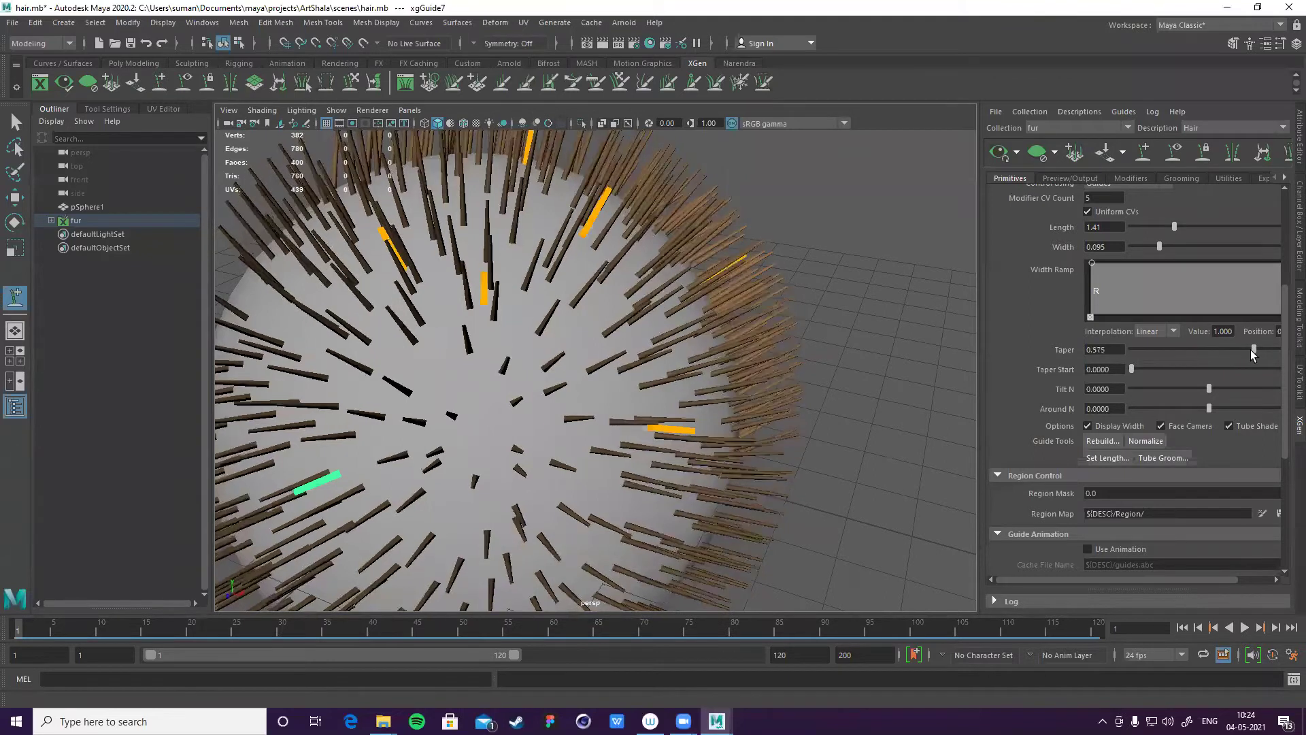
scroll(686, 275, "up", 3)
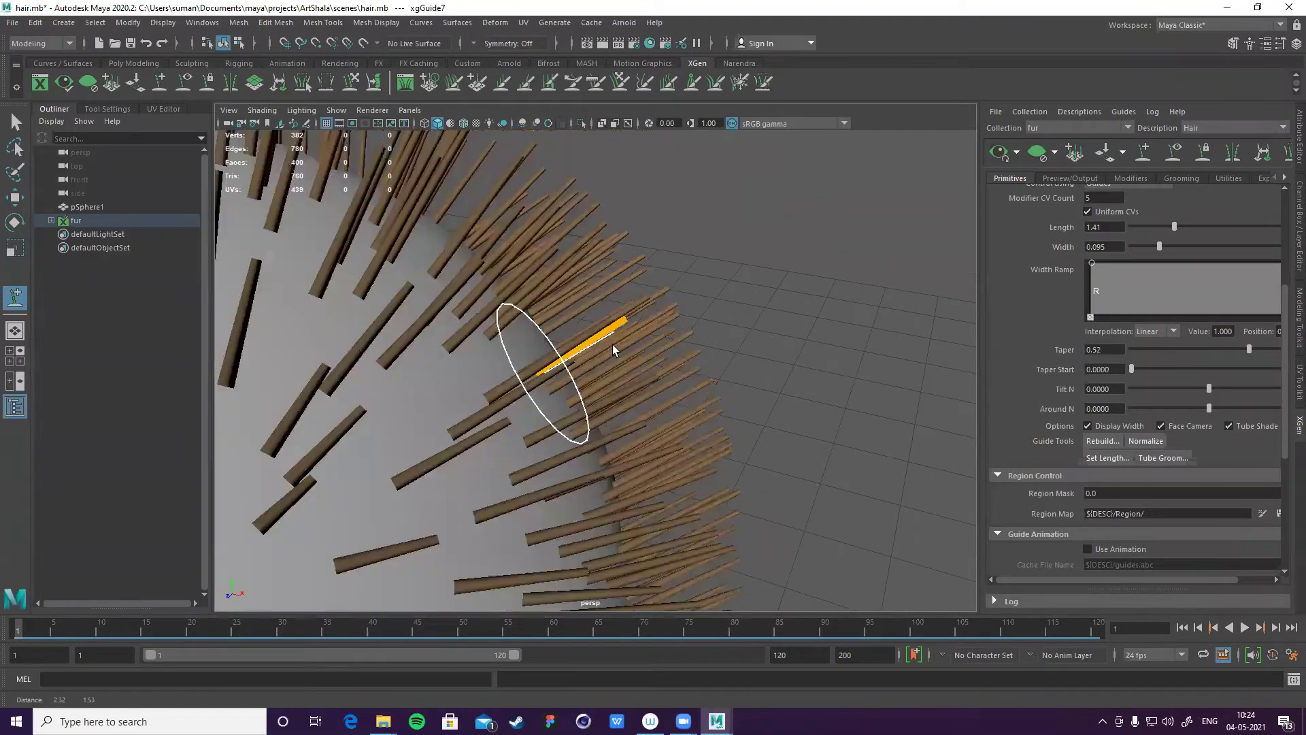
left_click_drag(701, 292, 711, 290, "alt")
left_click_drag(937, 362, 1182, 353, "alt")
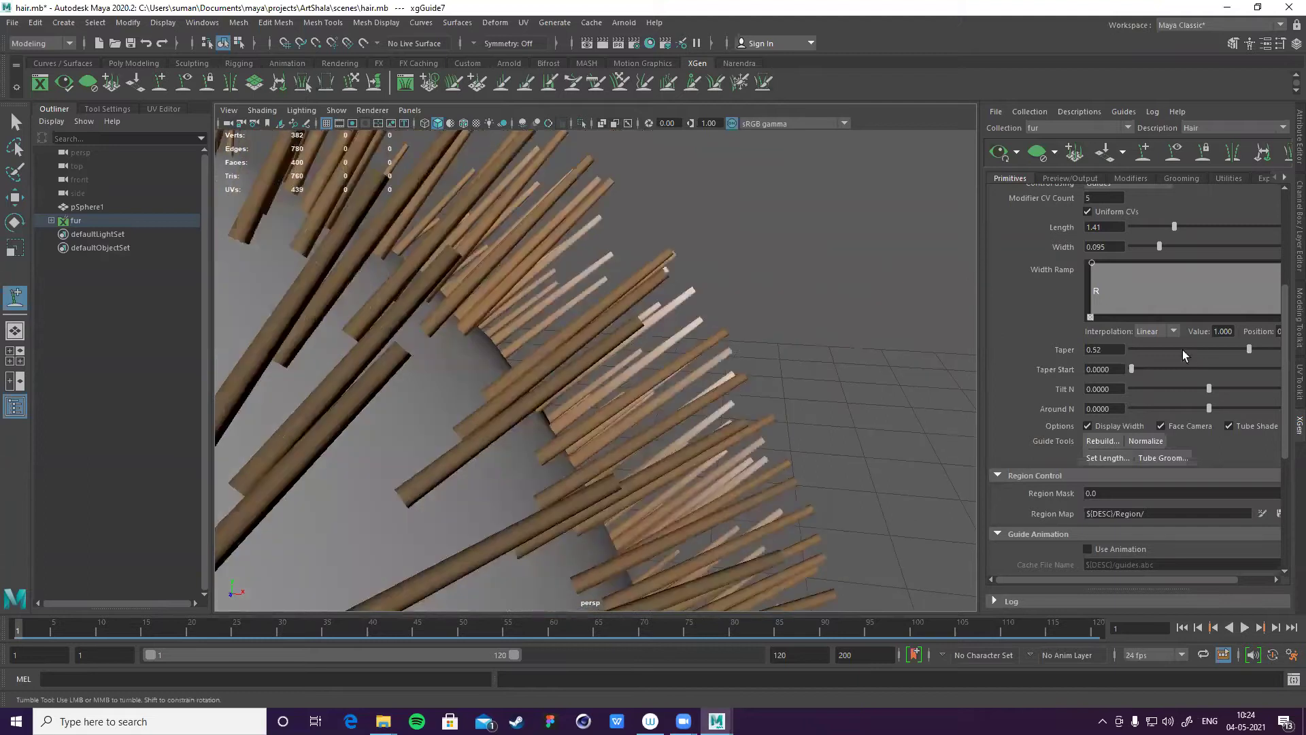
left_click_drag(1266, 349, 1278, 349)
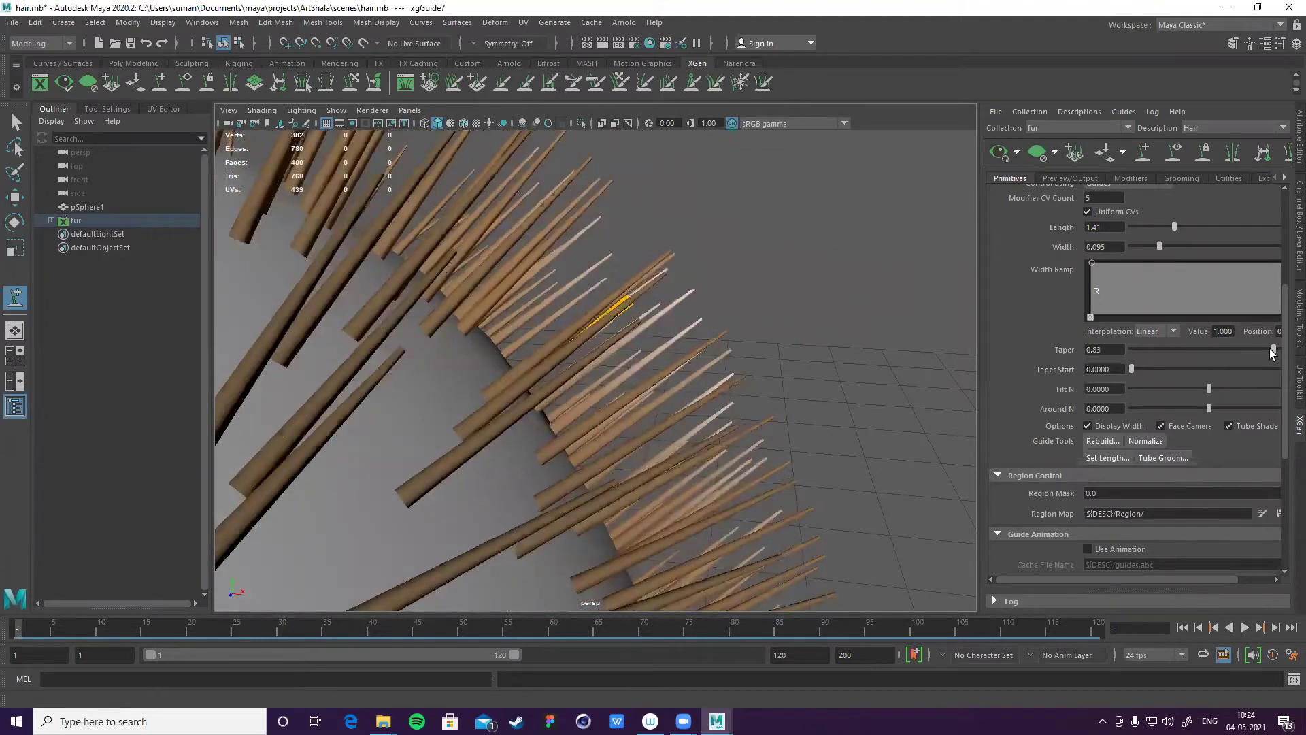
- Raise the hair taper to 0.875, check the thinned tips, and widen the XGen editor to reveal its full sliders
scroll(583, 292, "up", 2)
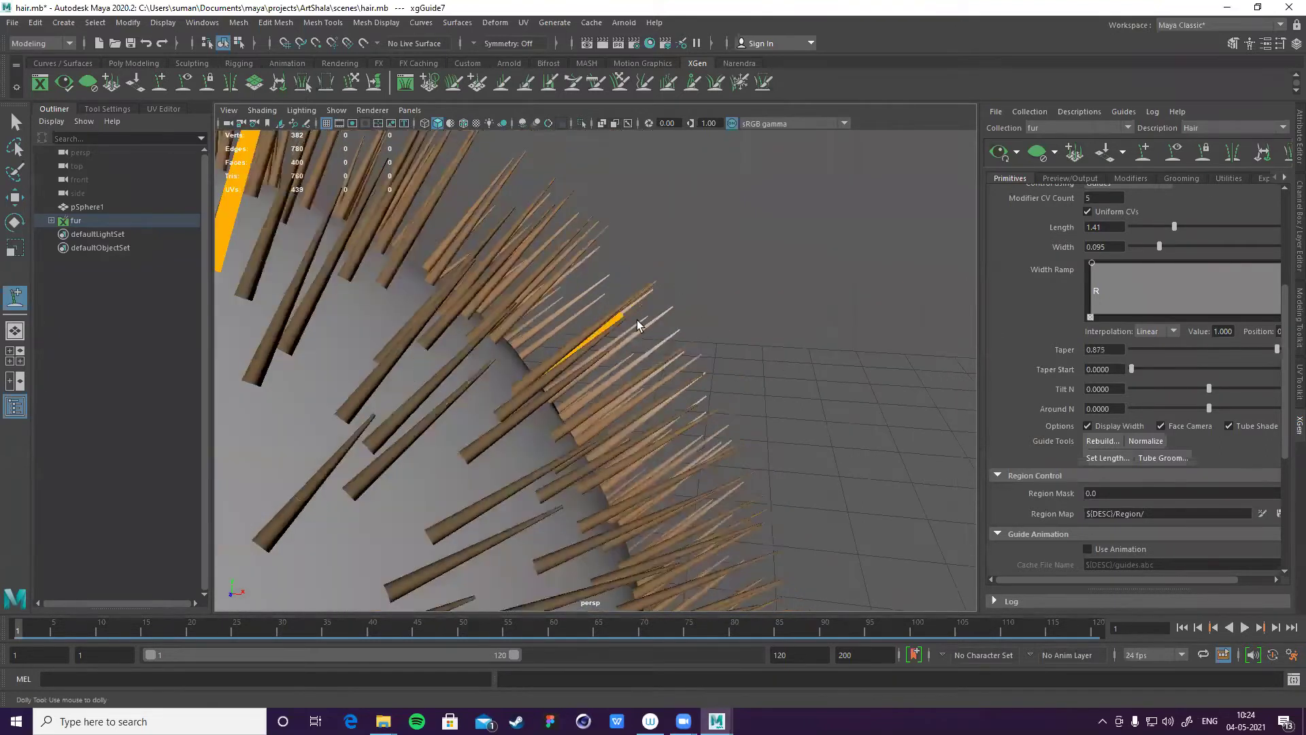
scroll(669, 279, "up", 2)
scroll(714, 277, "down", 3)
left_click_drag(721, 279, 987, 336, "alt")
left_click_drag(1179, 372, 1136, 367, "alt")
right_click_drag(985, 386, 1052, 372, "alt")
middle_click_drag(990, 386, 980, 385, "alt")
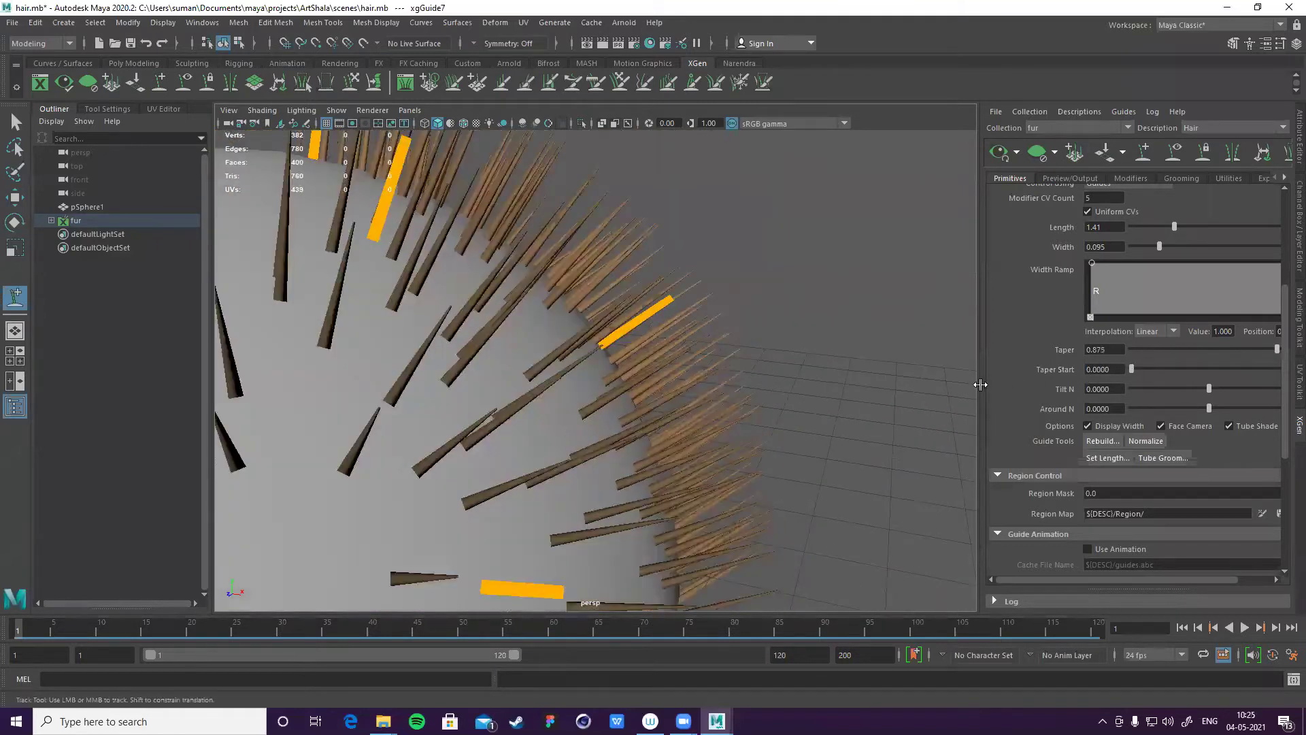
left_click_drag(979, 385, 929, 380)
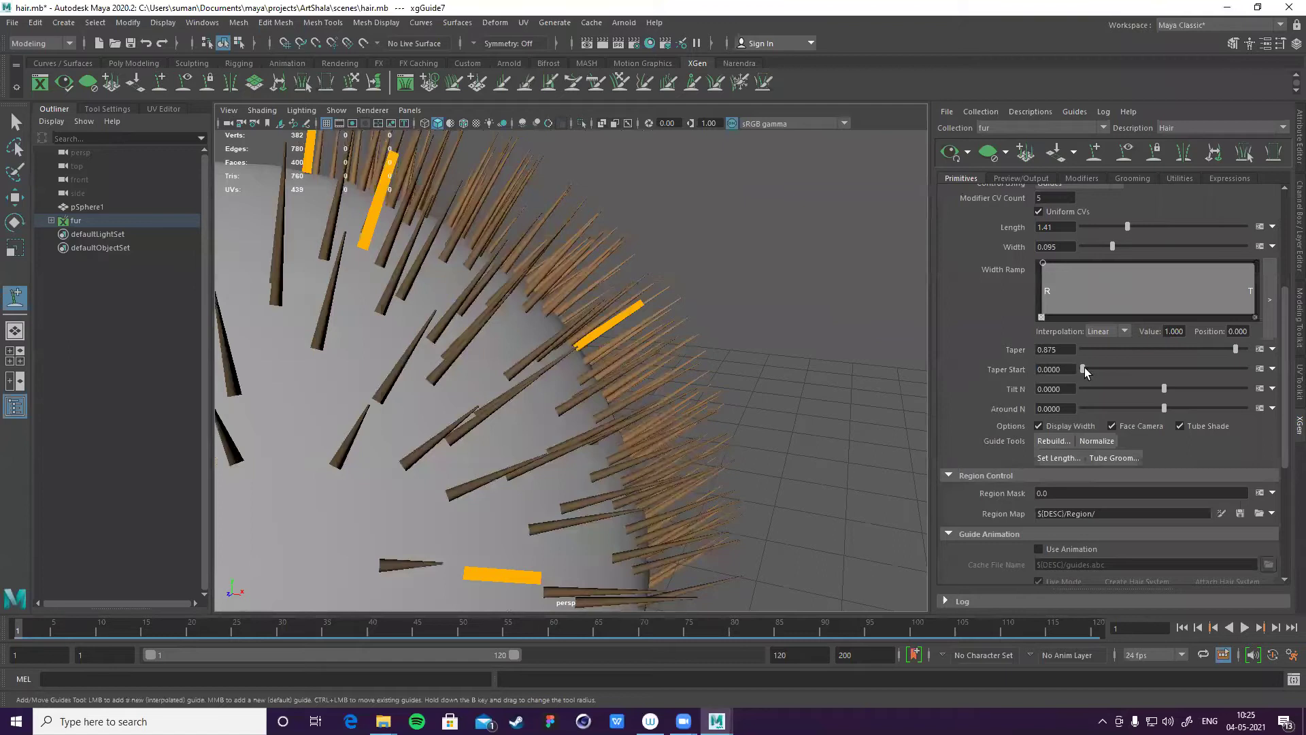
- Try low taper start values of about 0.145 and 0.105 on the hairs
left_click_drag(1092, 368, 1064, 371)
left_click(1196, 370)
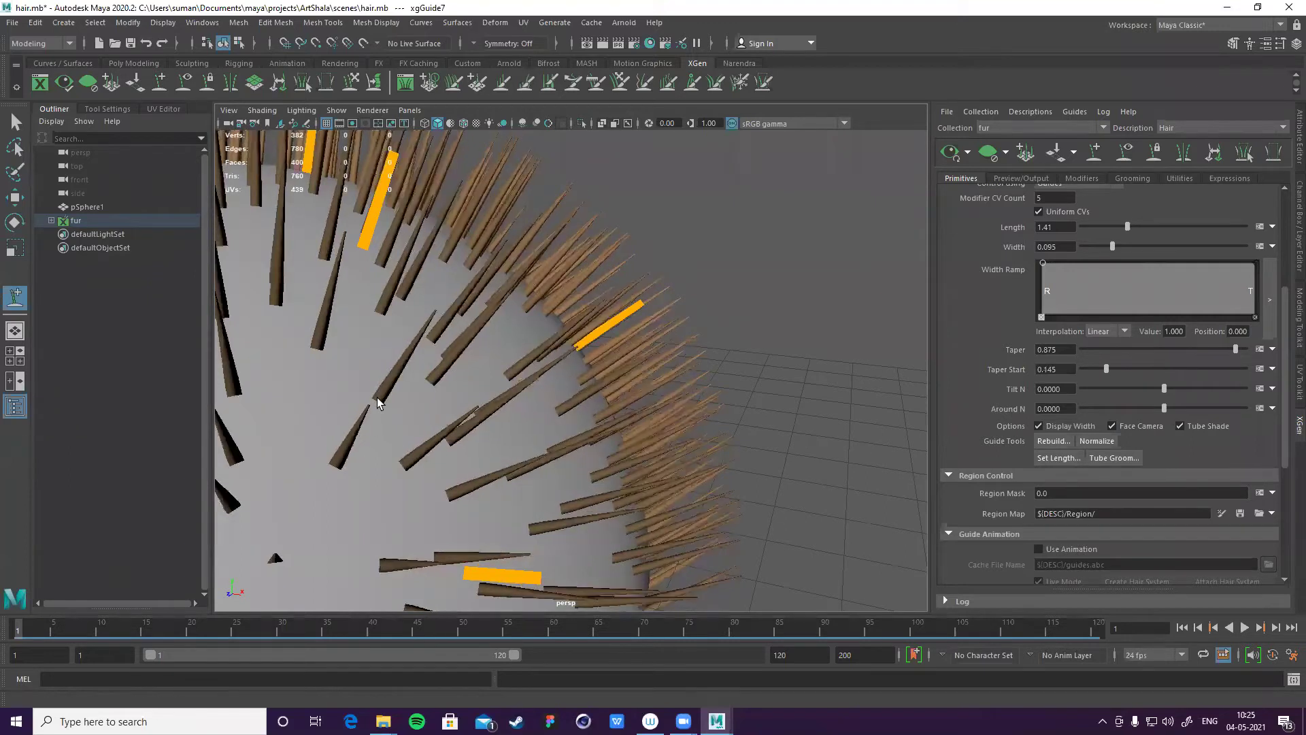
left_click_drag(1139, 369, 1098, 368)
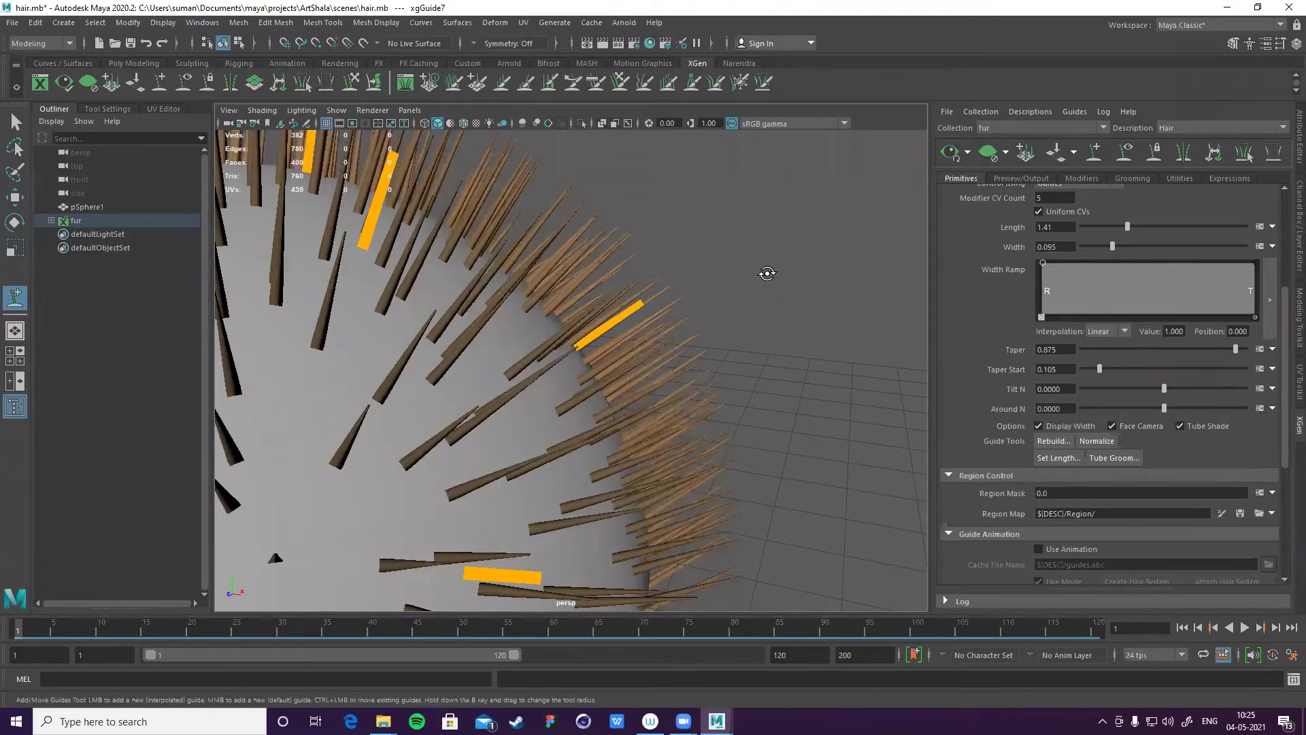
- Set the taper start to about 0.725 and inspect the hair tips near and far
right_click_drag(768, 272, 1107, 367, "alt")
left_click_drag(1128, 367, 1173, 368, "alt")
right_click_drag(1173, 369, 1109, 386, "alt")
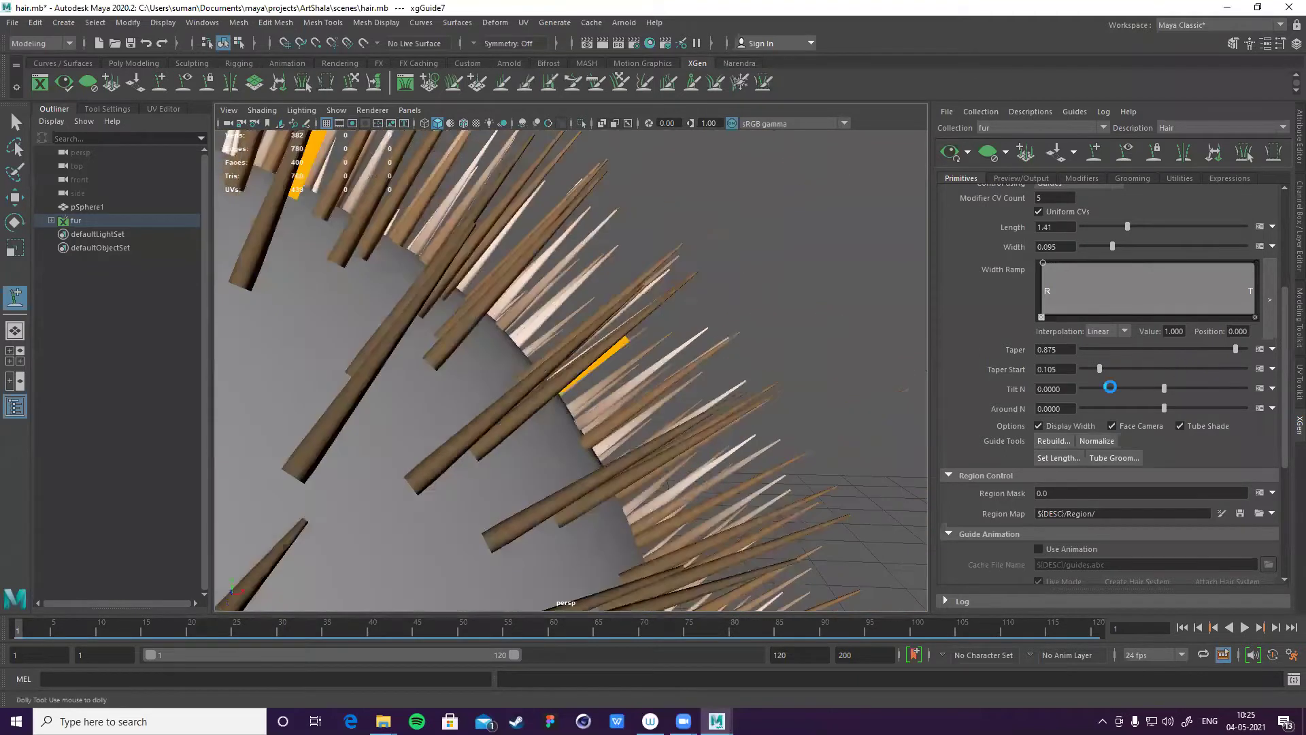
left_click_drag(1099, 369, 1200, 365)
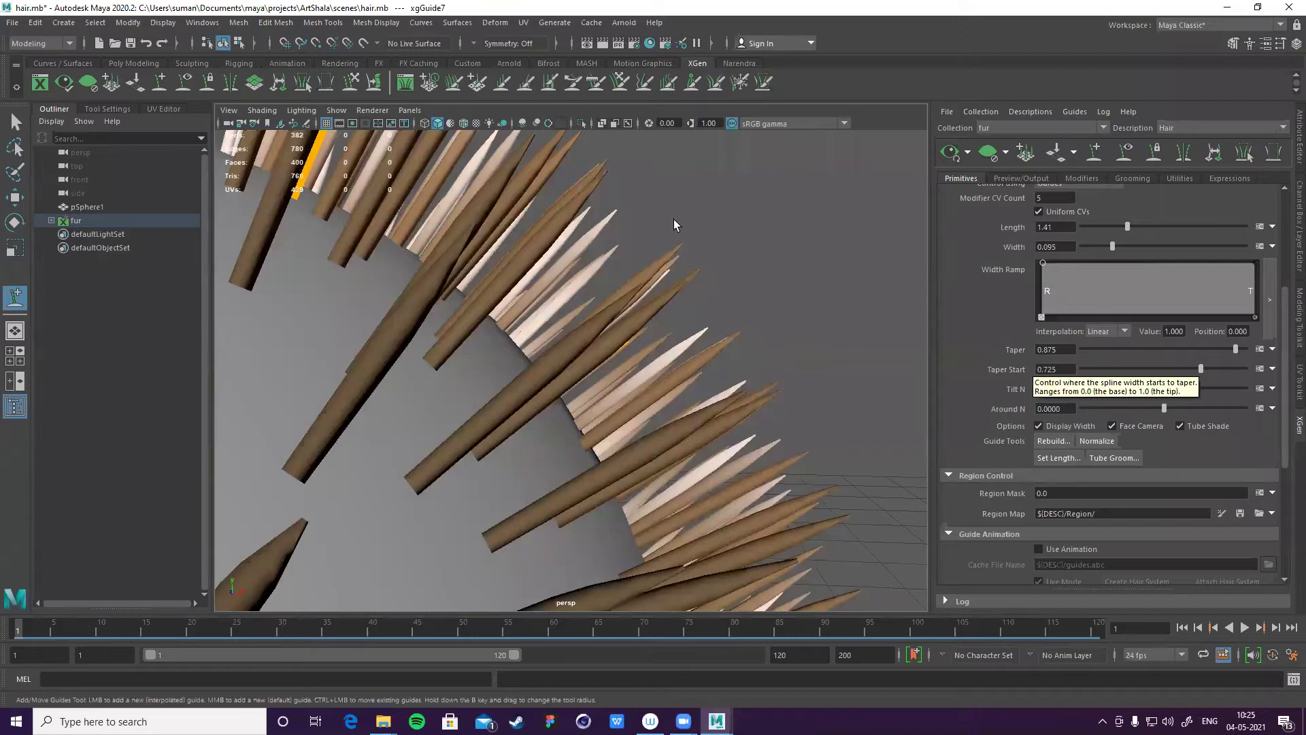
scroll(671, 306, "down", 10)
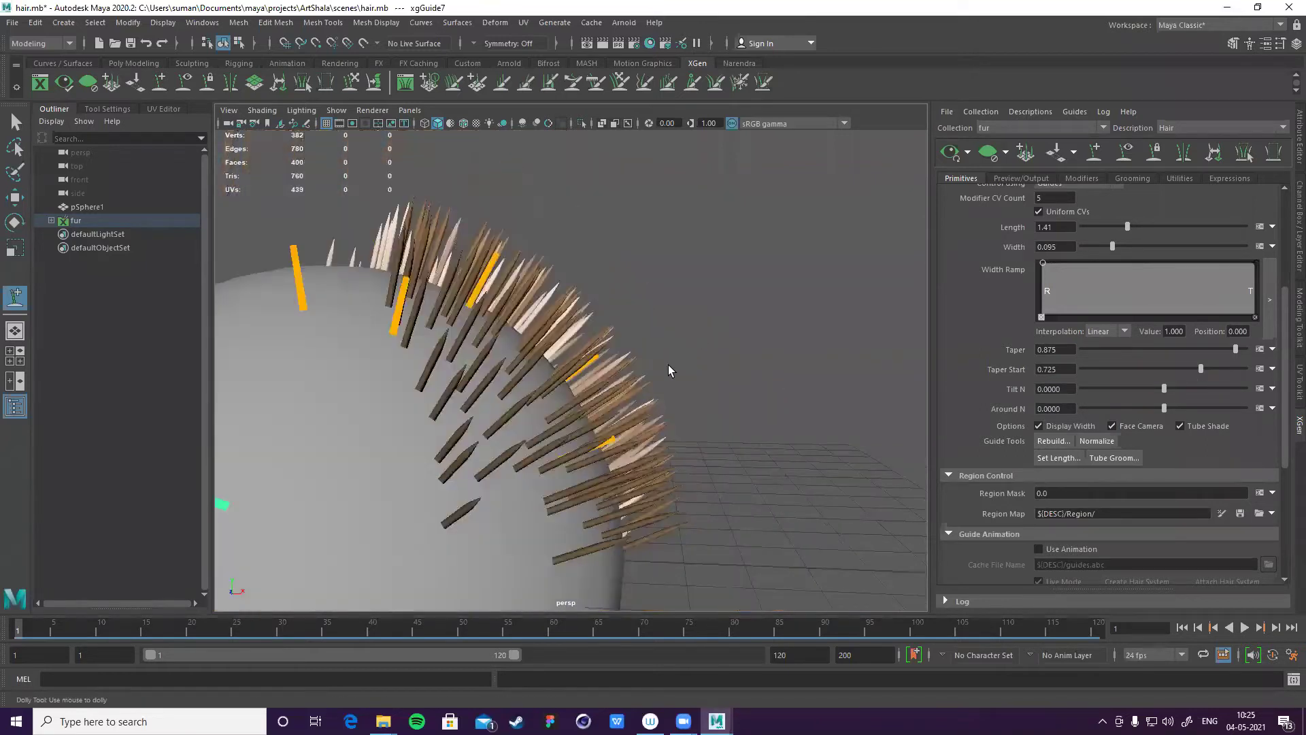
- Tilt the hairs along the surface by setting Tilt N to about 19.665
left_click_drag(759, 315, 1149, 398, "alt")
key("bracketleft")
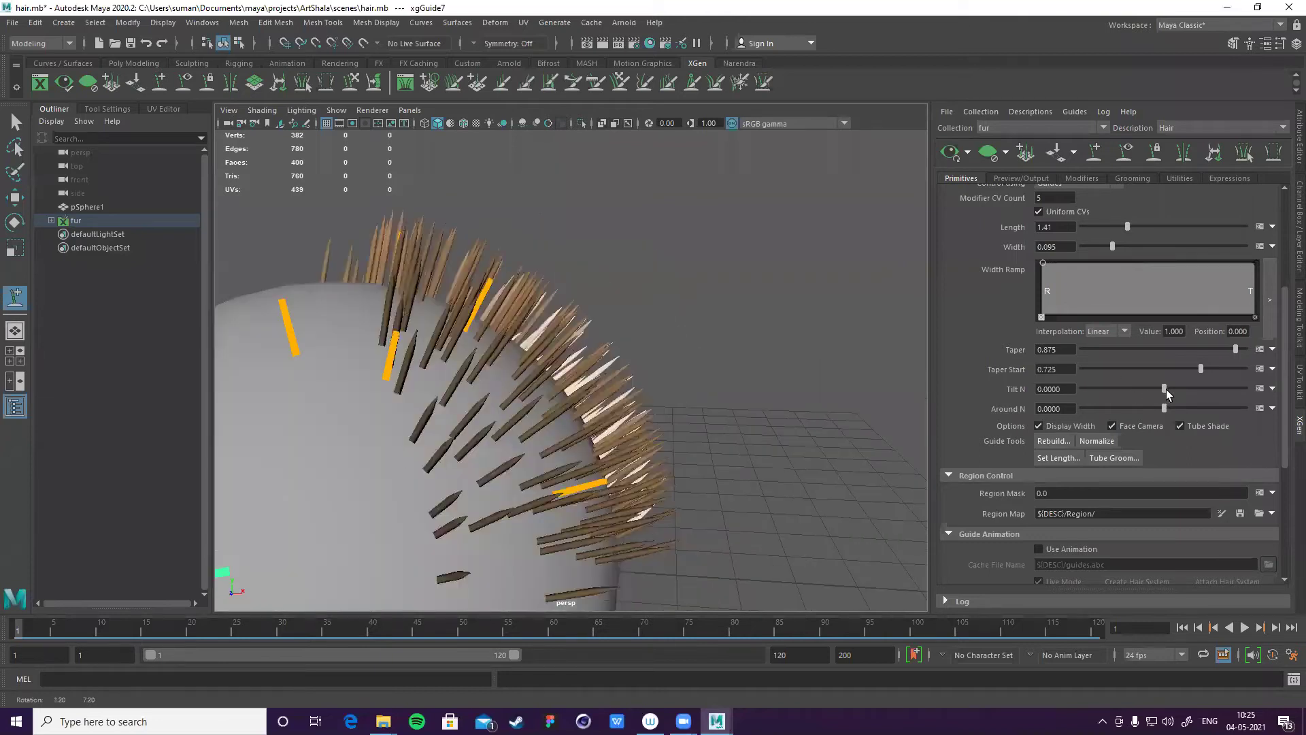
key("bracketleft")
key("bracketleft")
key("bracketleft")
key("bracketleft")
left_click(1172, 389)
left_click_drag(682, 291, 591, 283, "alt")
left_click(1173, 389)
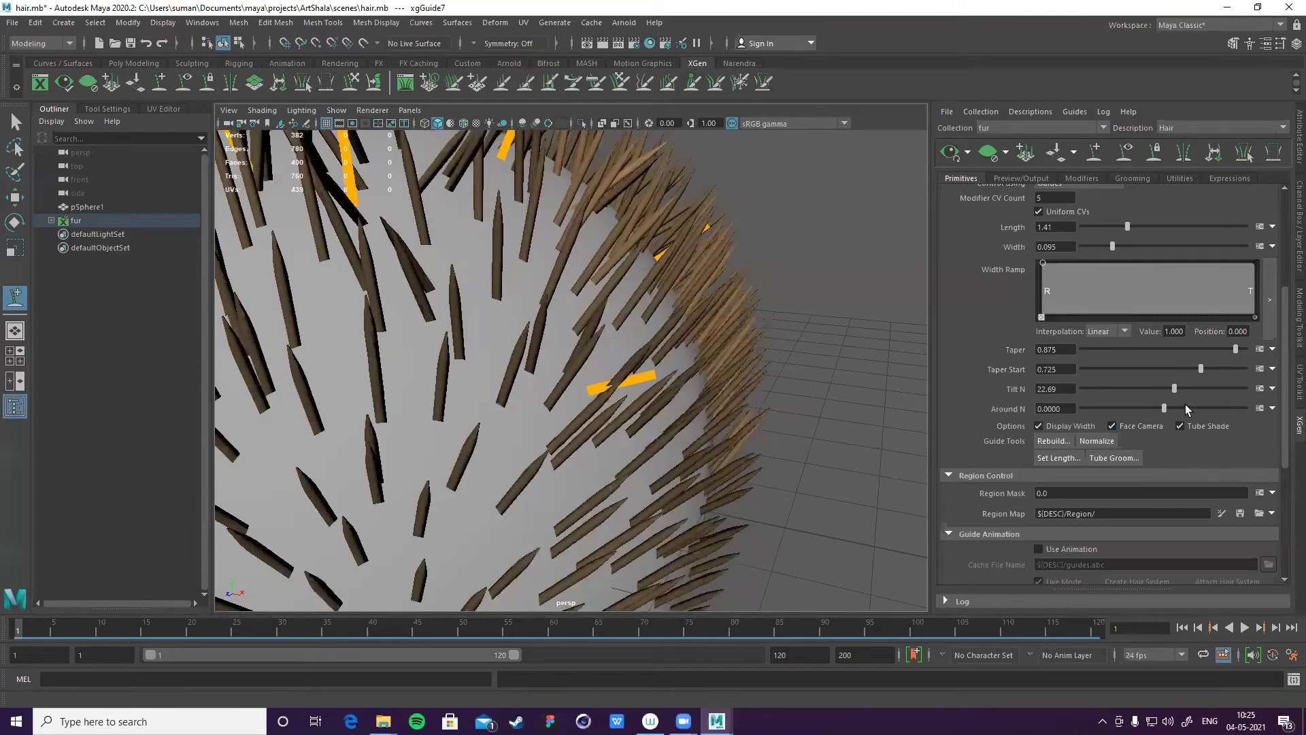
key("ctrl+z")
key("ctrl+z")
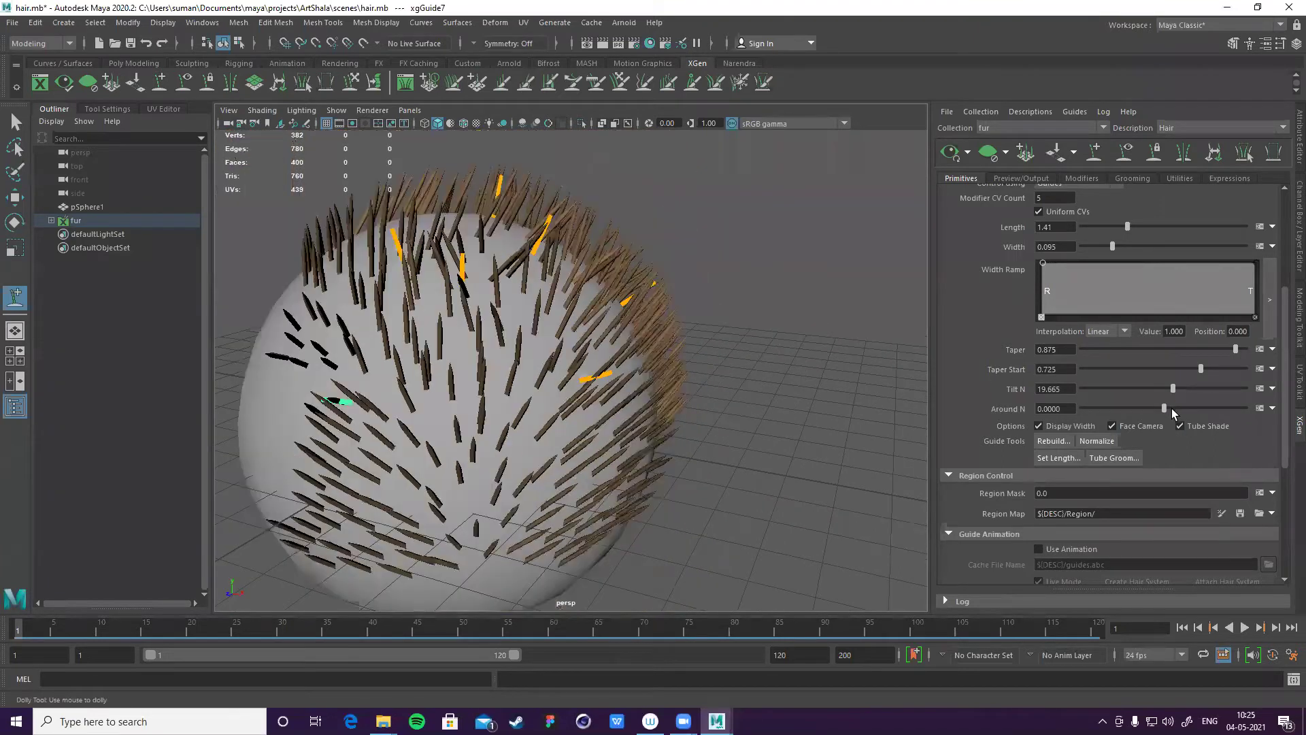
- Rotate the tilted hairs around the surface normal by setting Around N to about 24.2
key("ctrl+z")
key("ctrl+z")
key("ctrl+z")
key("ctrl+z")
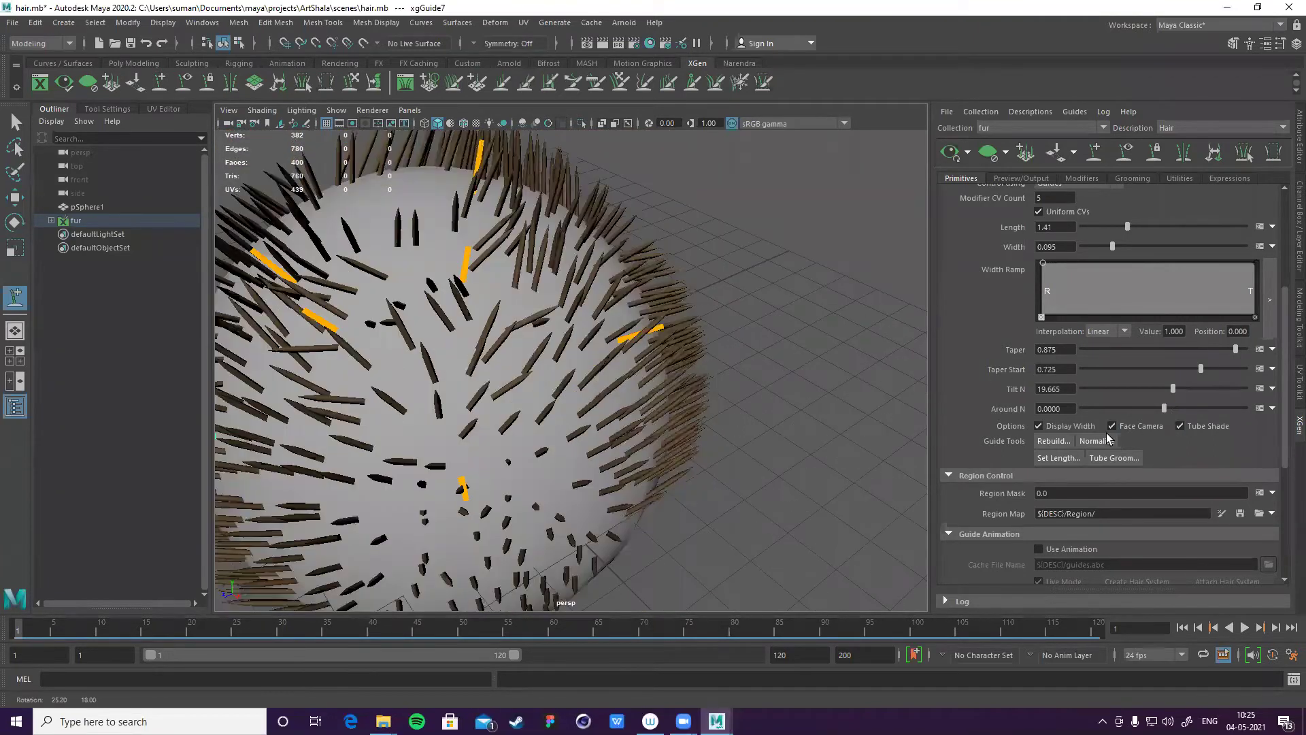
key("ctrl+z")
key("ctrl+z")
key("ctrl+z")
key("ctrl+z")
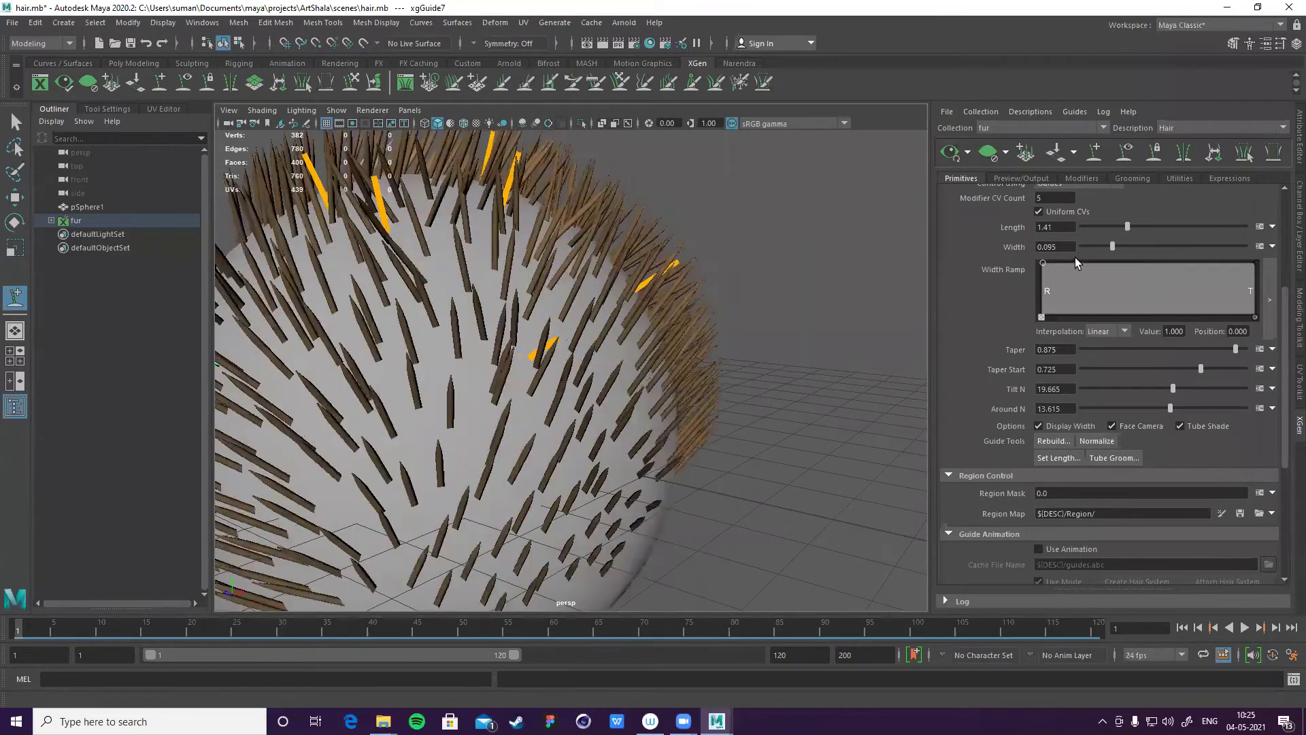
key("ctrl+z")
key("ctrl+z")
key("ctrl+z")
key("ctrl+z")
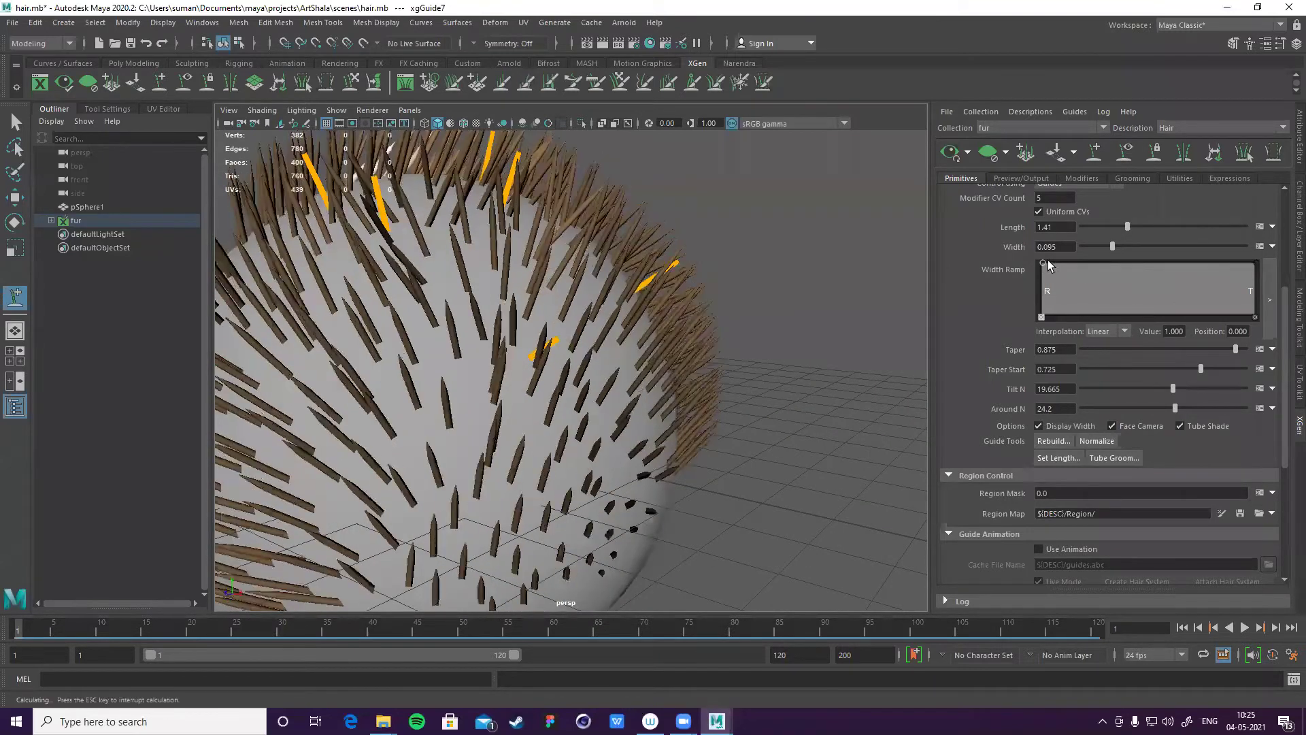
- Lower the width ramp to about 0.74 at the root and about 0.59 at the tip
left_click_drag(1042, 263, 1042, 278)
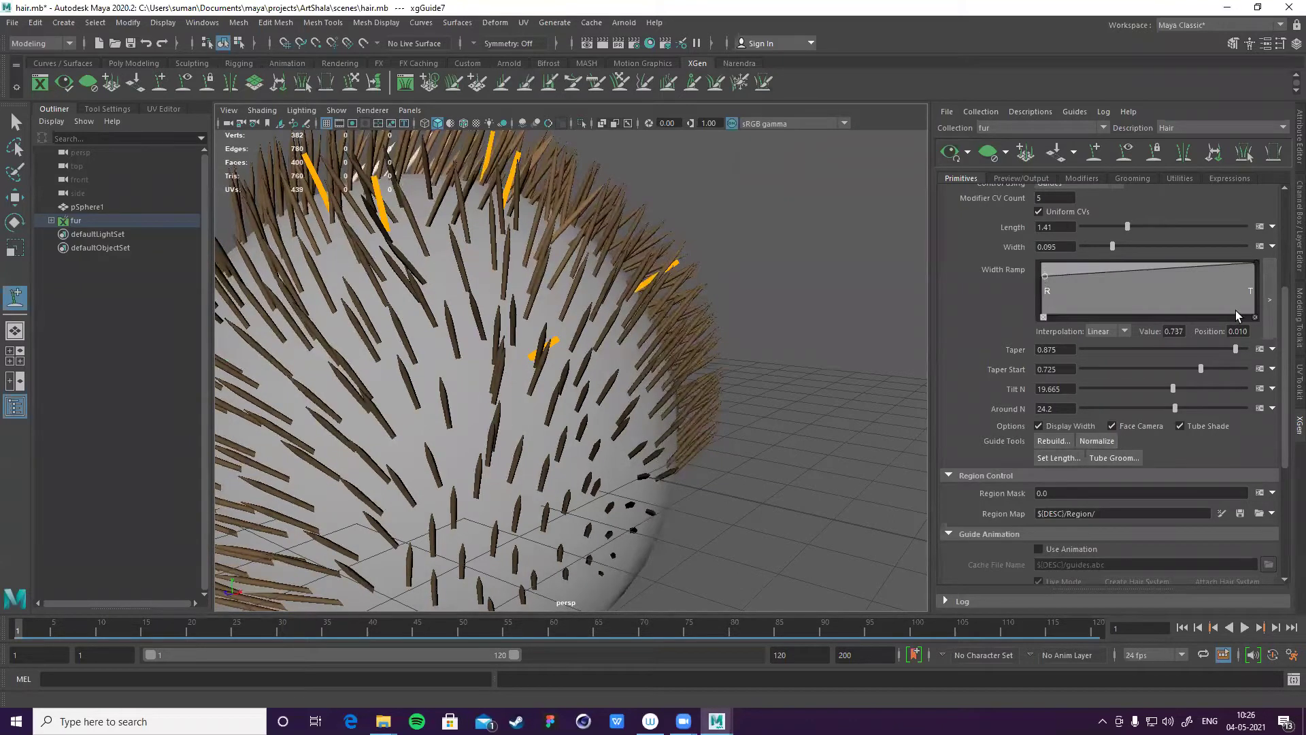
left_click_drag(1255, 264, 1256, 283)
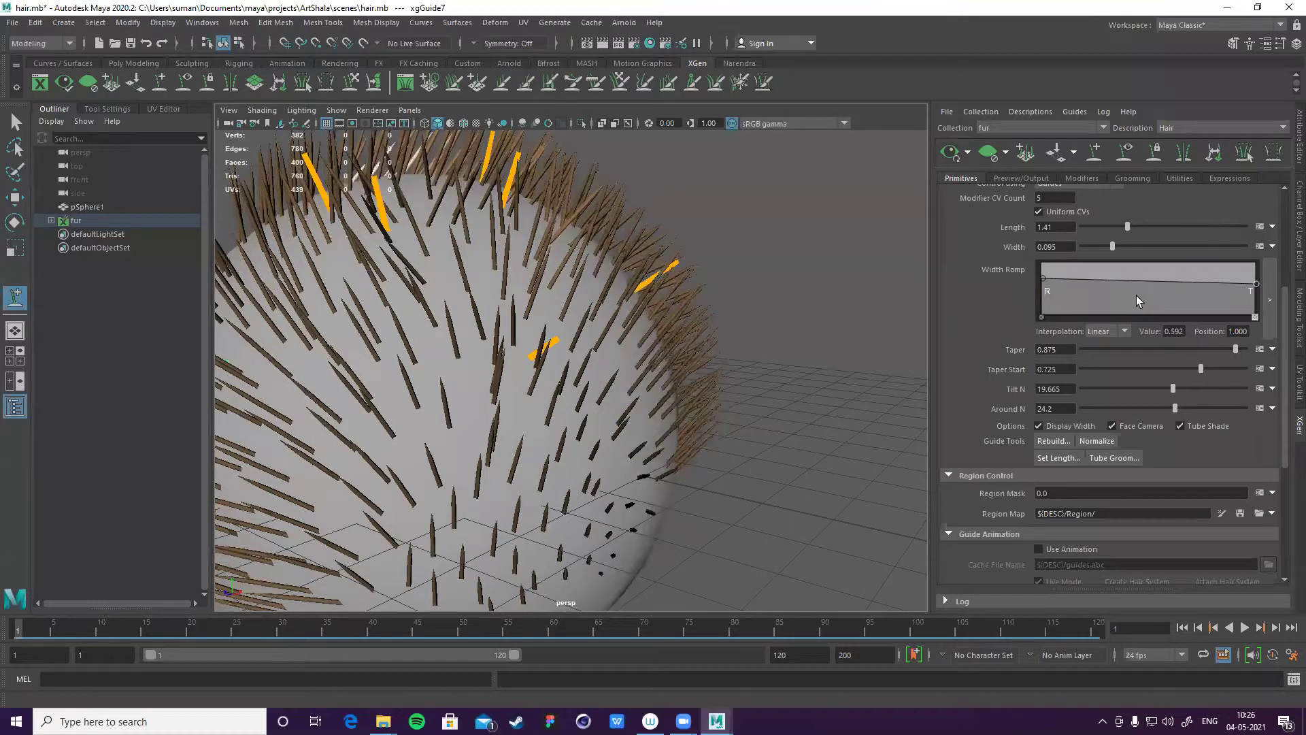
scroll(1019, 250, "up", 2)
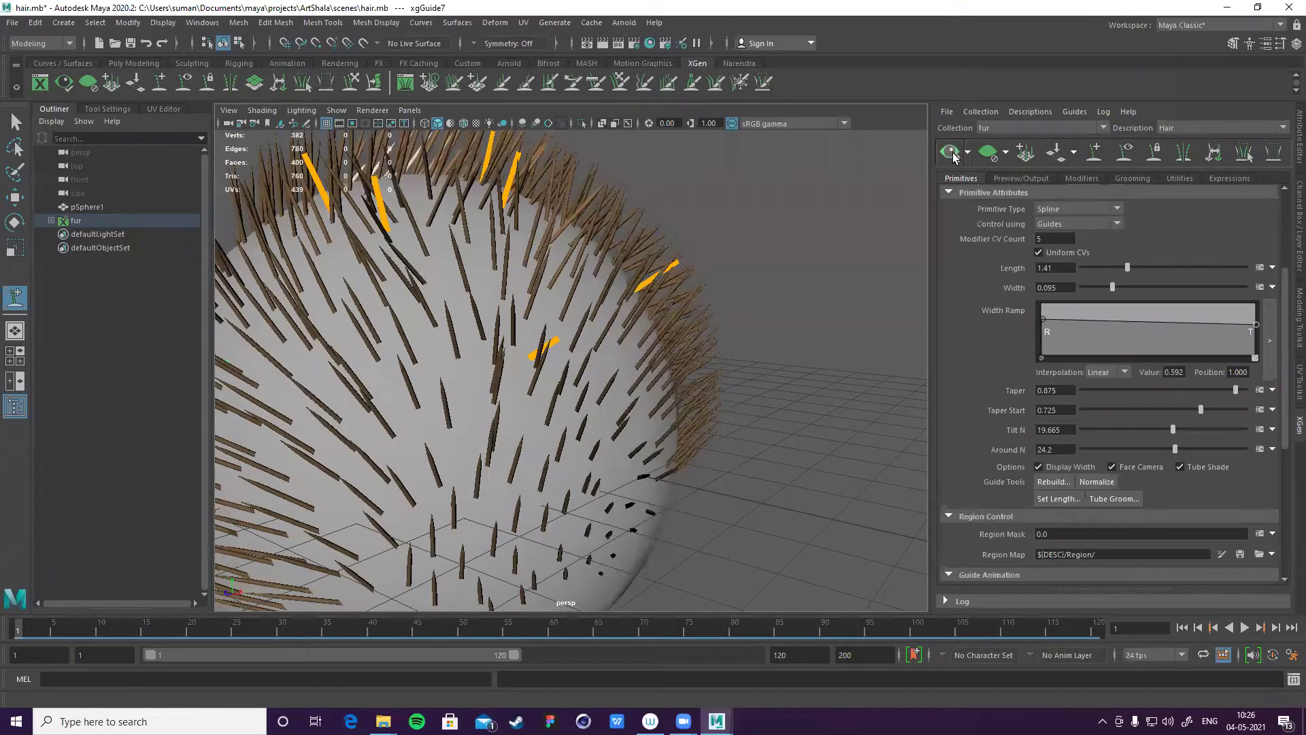
scroll(961, 325, "up", 2)
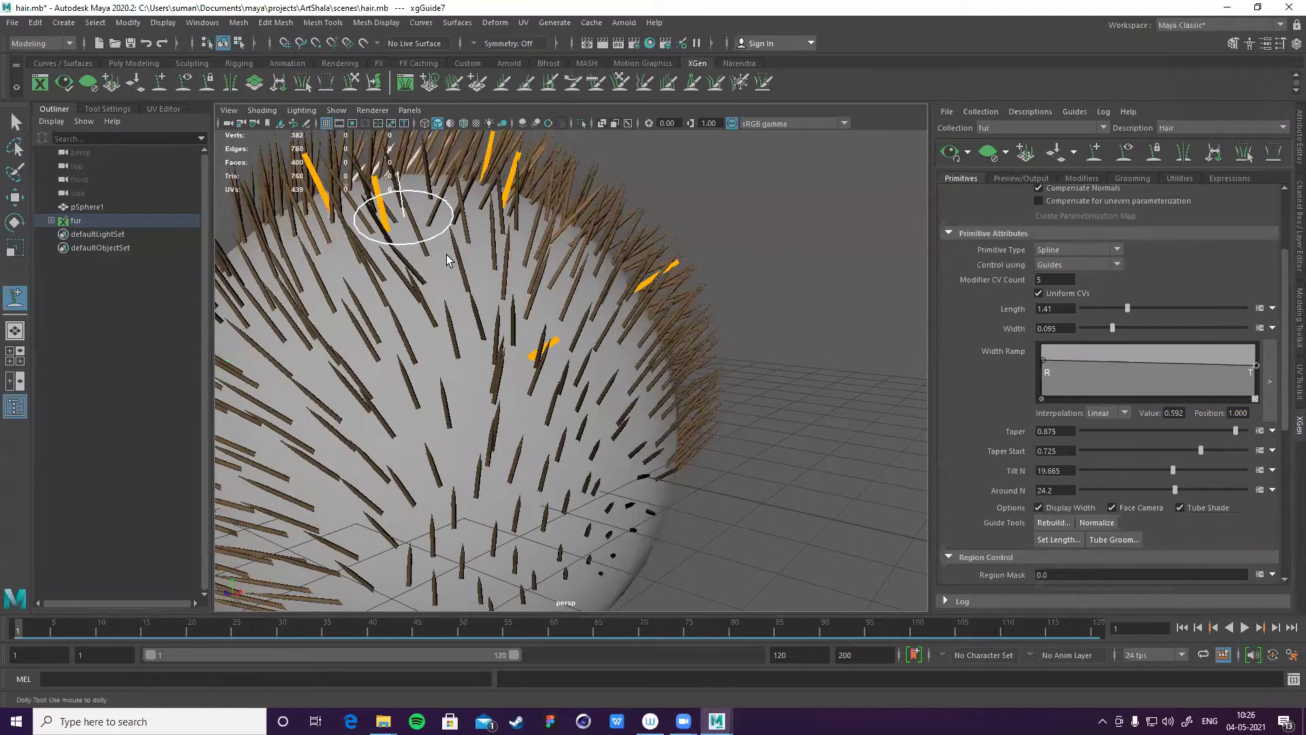
- Reduce the hair width to 0.05 and set the width ramp's tip value to about 0.816
scroll(447, 259, "up", 5)
scroll(708, 283, "down", 3)
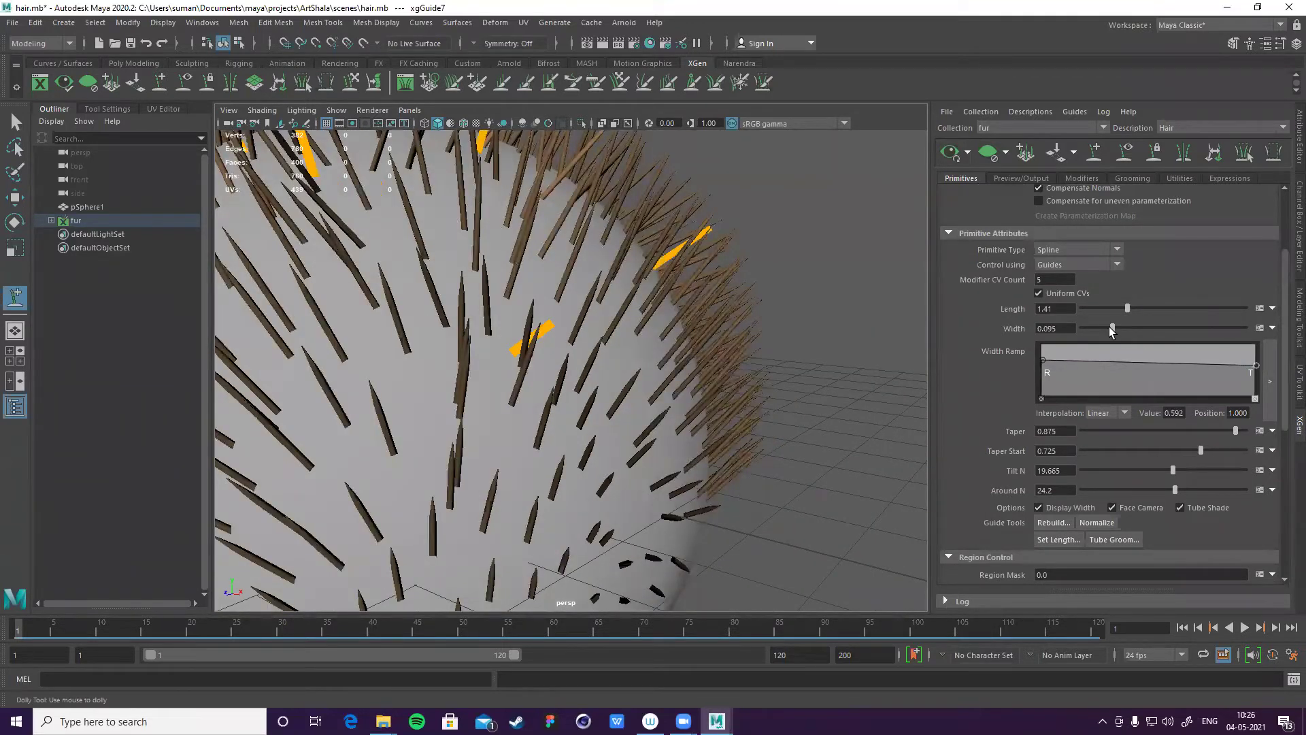
left_click_drag(1112, 324, 1095, 327)
scroll(1136, 302, "up", 3)
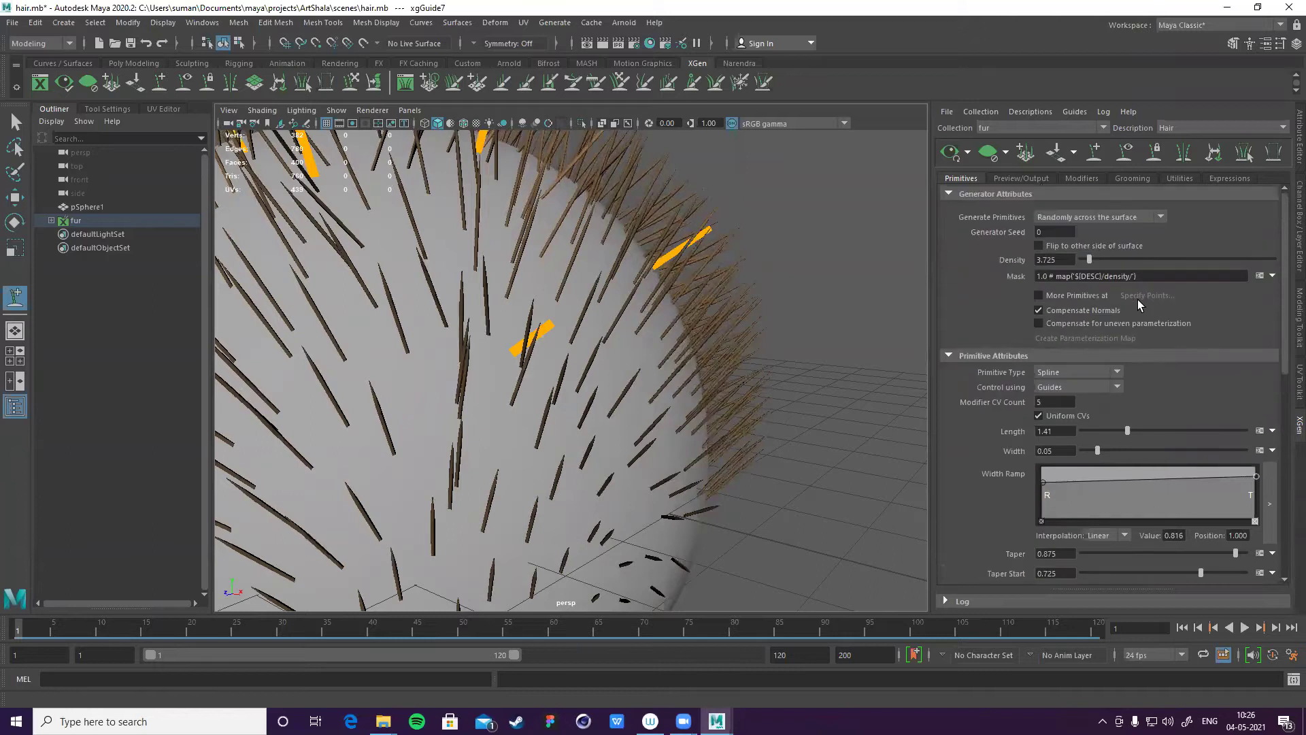
- Increase the hair density to about 37.73, checking how fully the hairs cover the sphere
left_click_drag(1093, 256, 1129, 259)
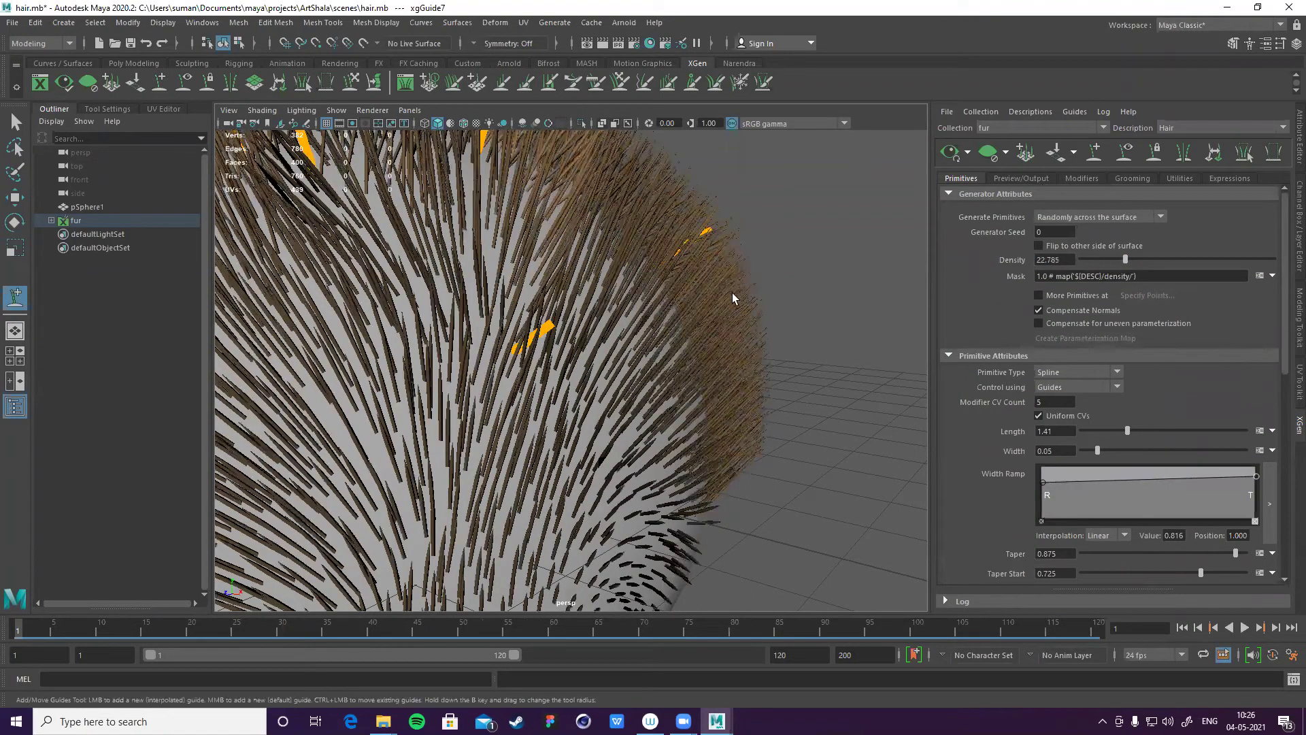
right_click_drag(739, 306, 620, 298, "alt")
left_click_drag(619, 298, 595, 312, "alt")
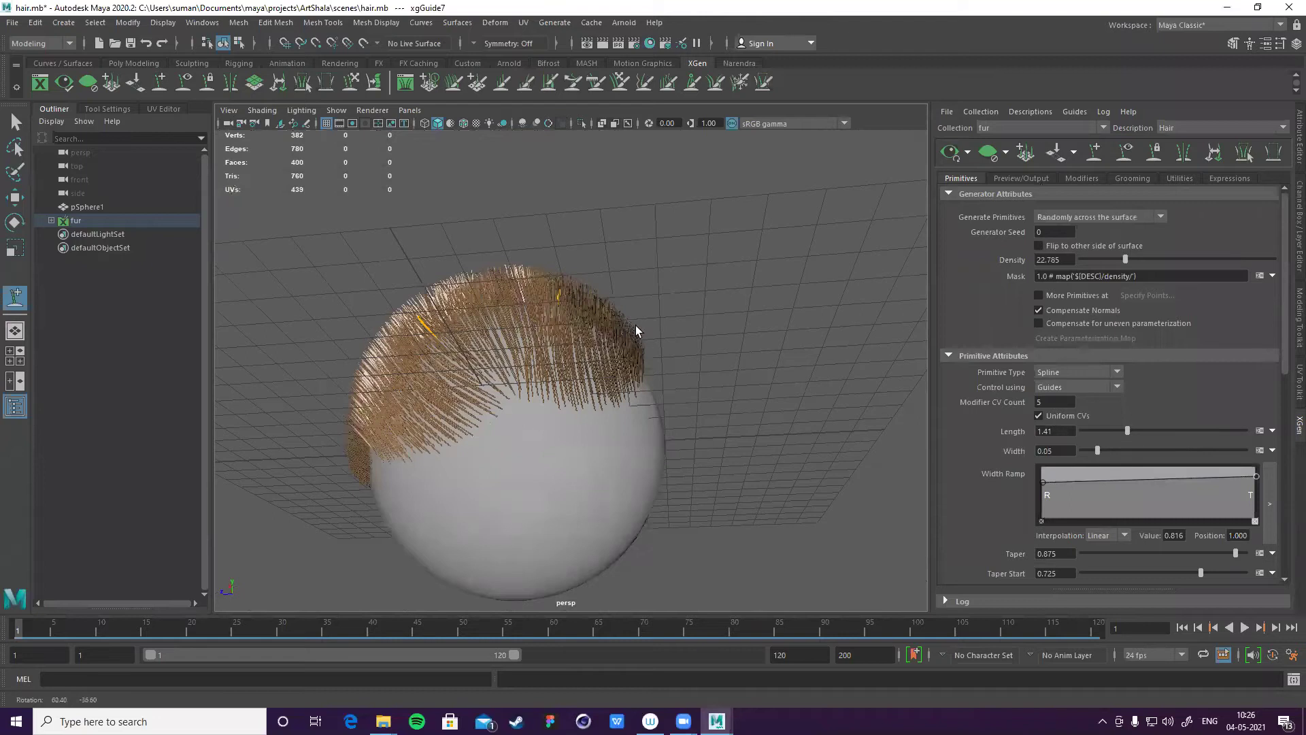
right_click_drag(1067, 248, 1144, 259, "alt")
left_click_drag(1144, 258, 1044, 429, "alt")
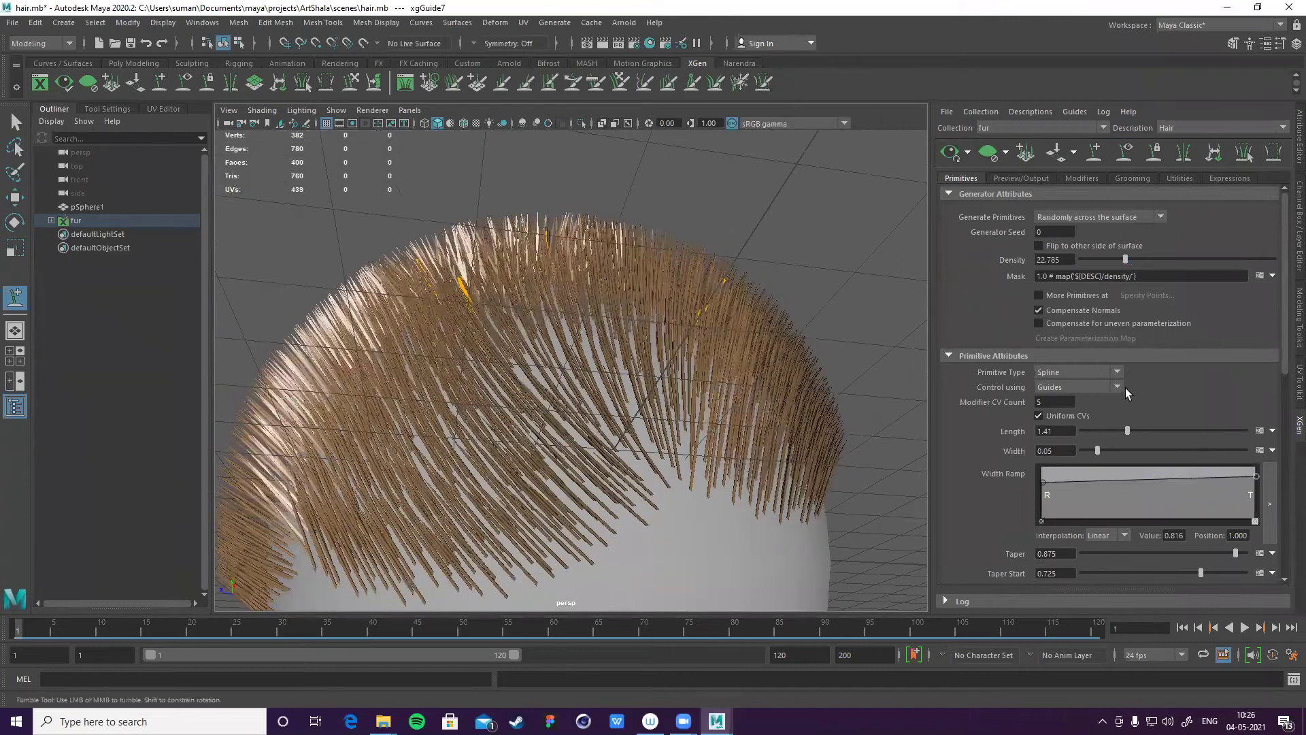
scroll(1125, 388, "down", 2)
scroll(1125, 386, "down", 1)
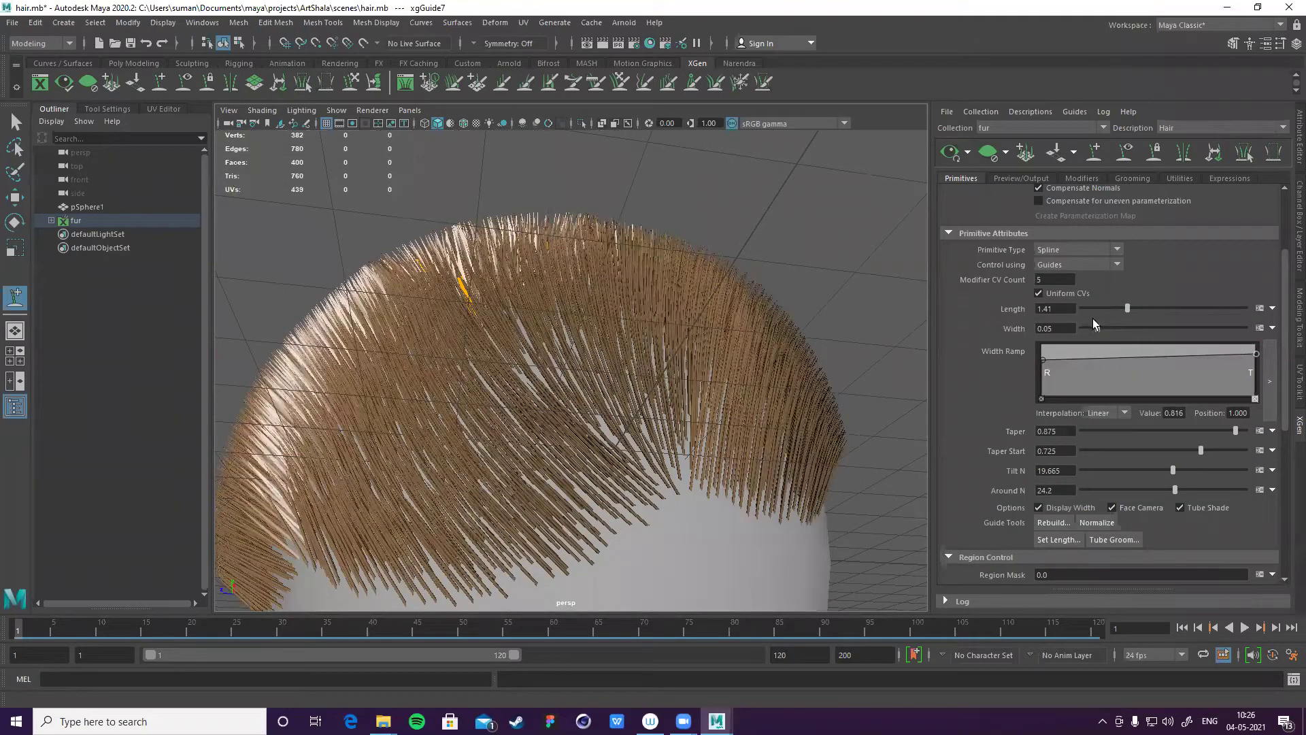
scroll(1094, 317, "up", 3)
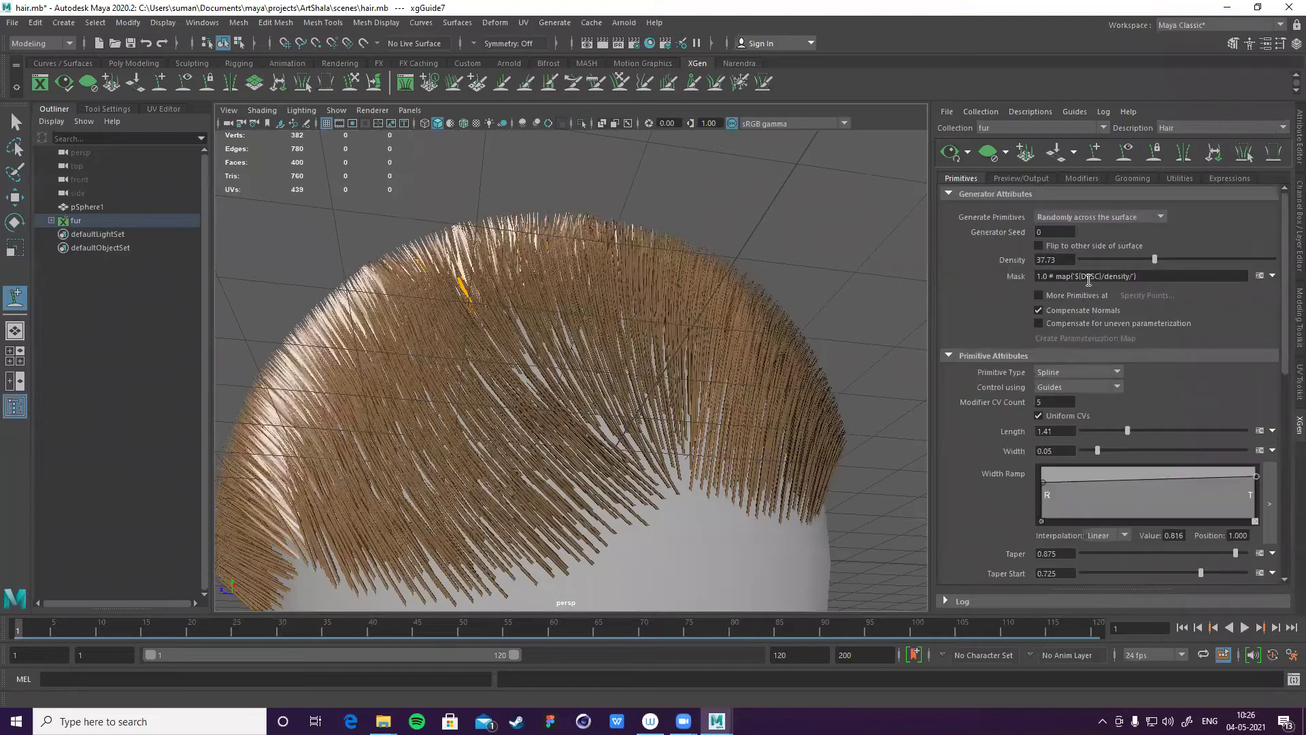
- Set the hair length to about 1.9 and the width to about 0.04
scroll(1092, 310, "down", 2)
left_click_drag(1122, 349, 1091, 366)
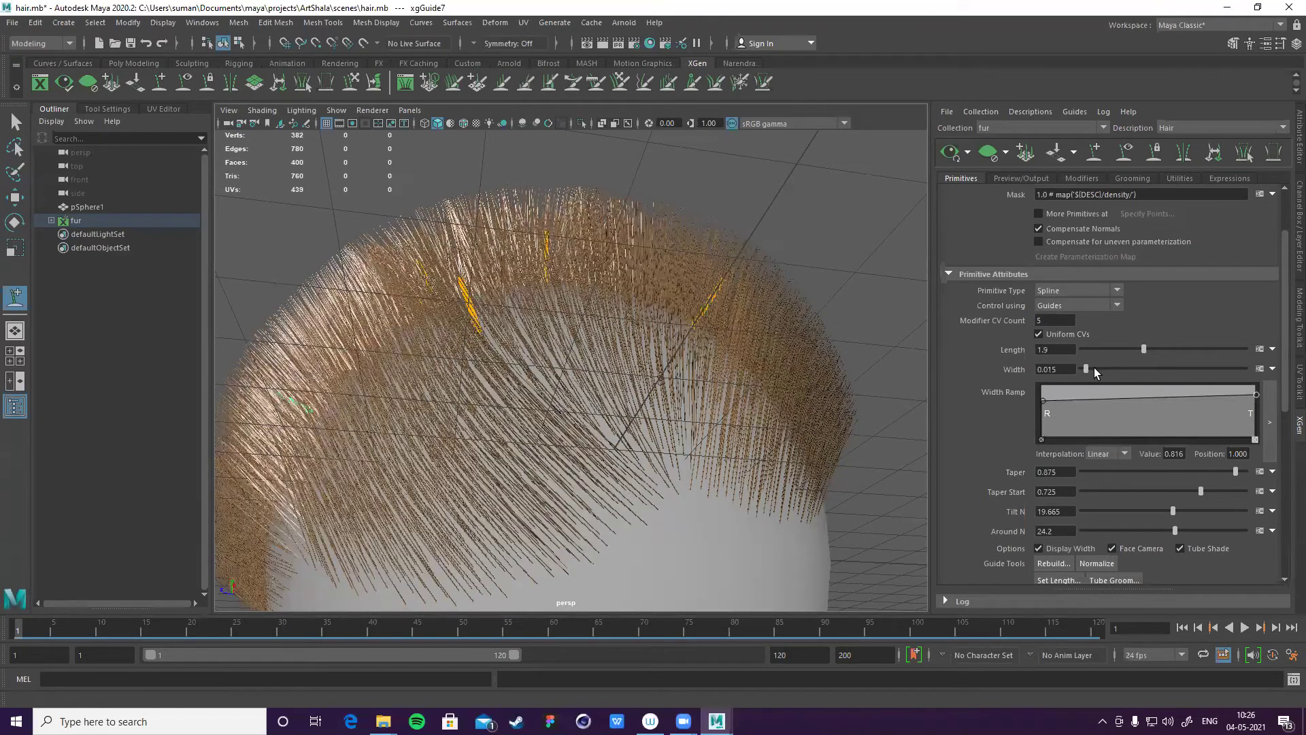
left_click(1094, 367)
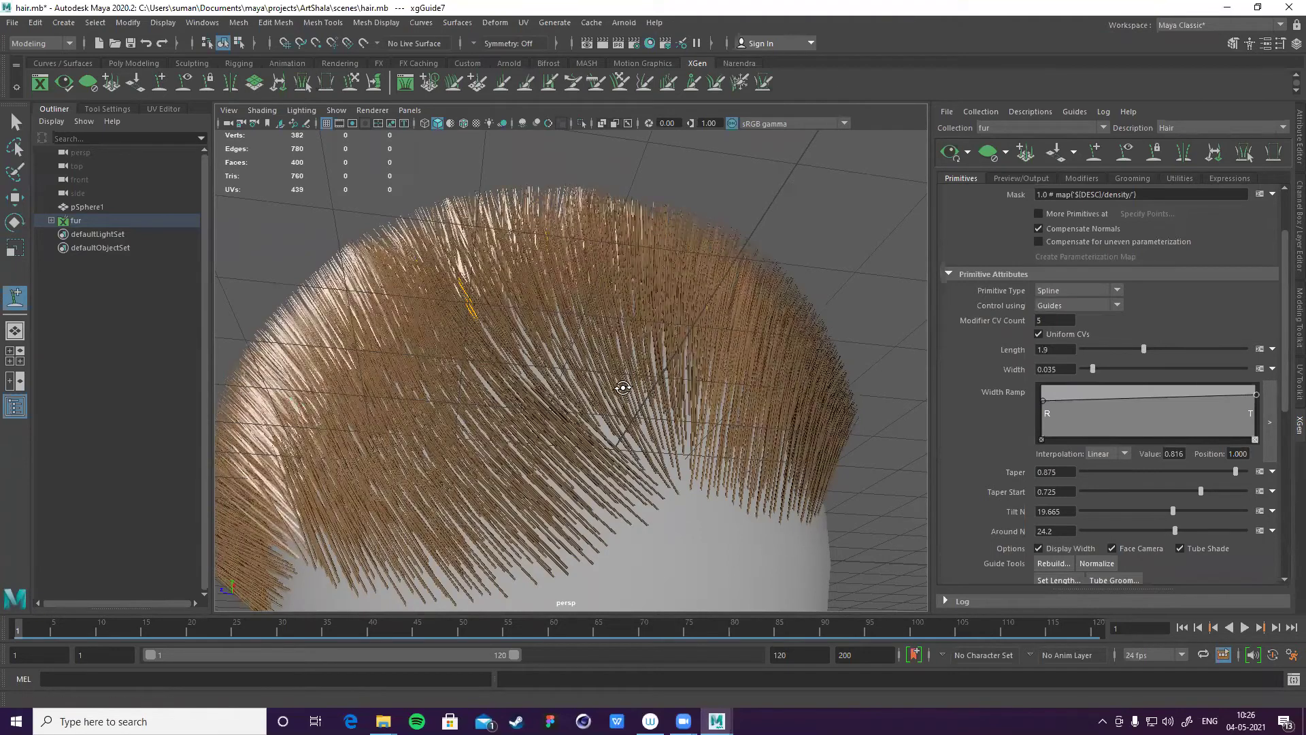
- Examine the dense, tilted hair from several angles and distances around the sphere
scroll(623, 387, "down", 5)
left_click_drag(623, 388, 578, 442, "alt")
right_click_drag(578, 442, 632, 348, "alt")
left_click_drag(632, 348, 695, 295, "alt")
scroll(696, 295, "down", 5)
scroll(696, 295, "up", 5)
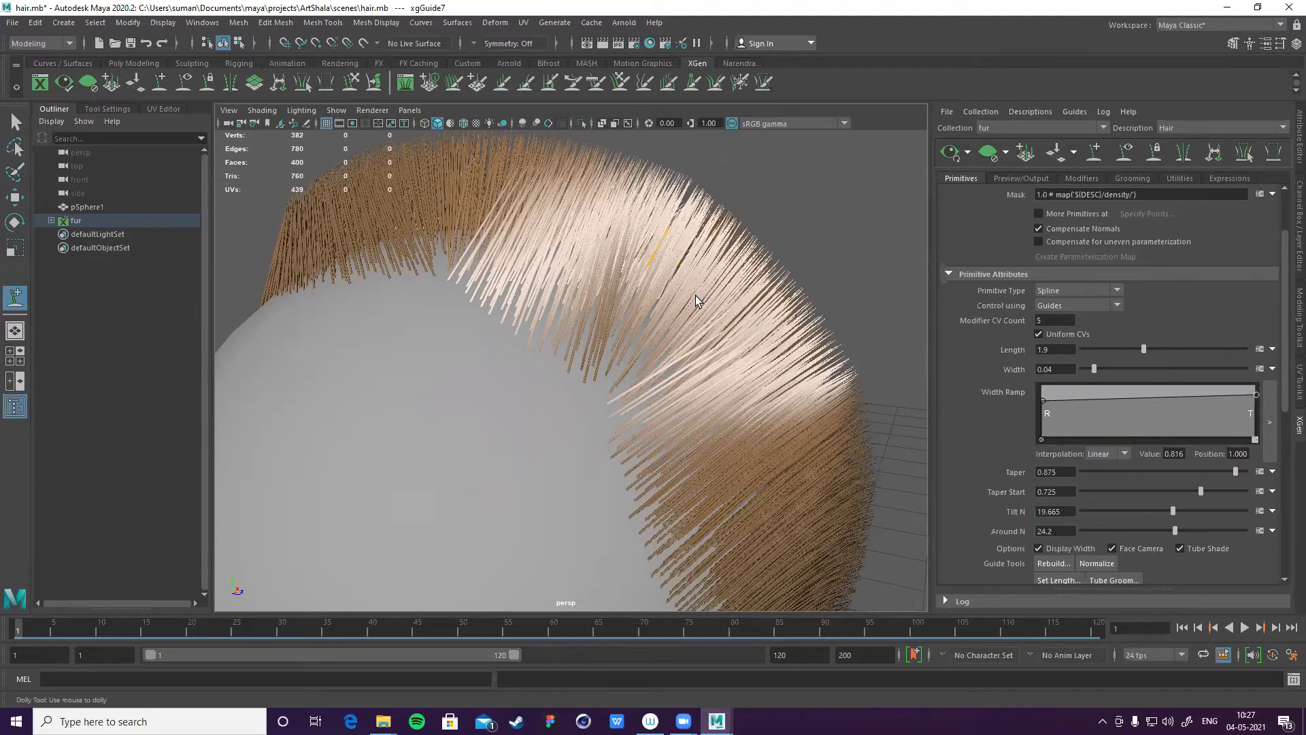
left_click_drag(678, 286, 691, 329, "alt")
left_click_drag(574, 311, 658, 340, "alt")
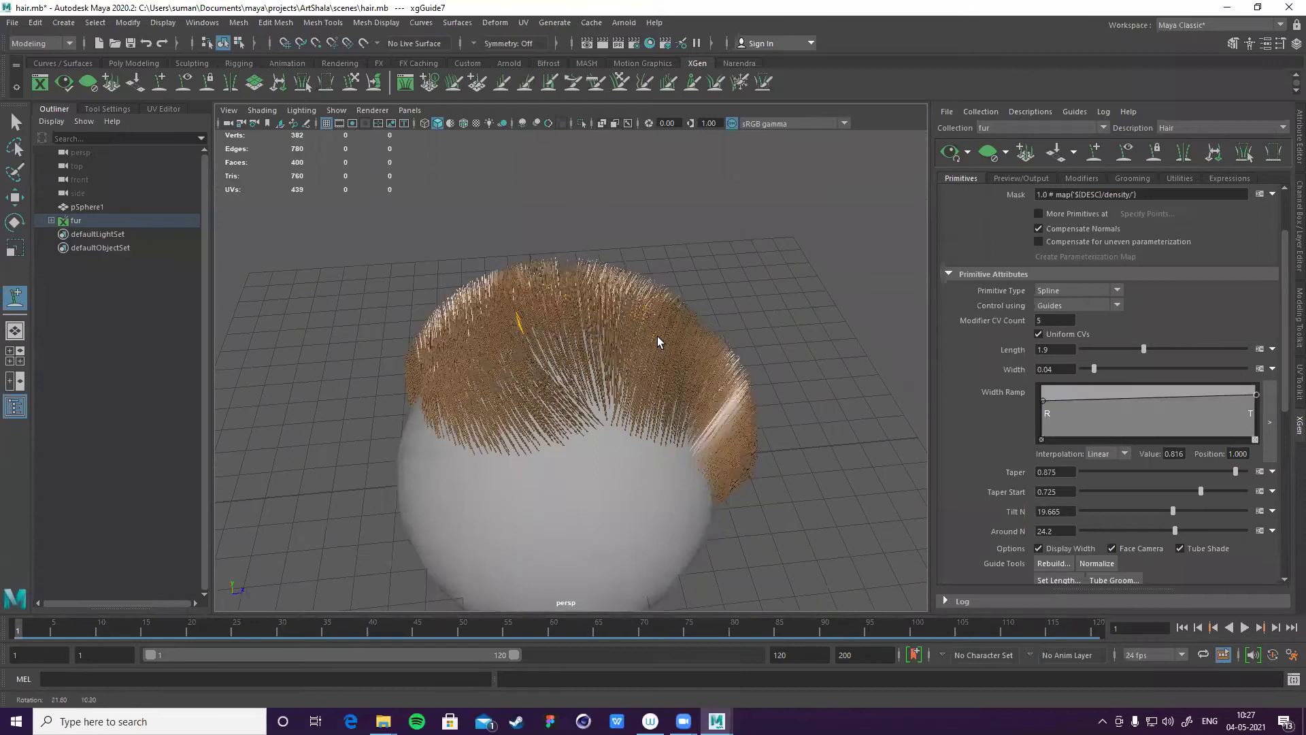
right_click_drag(612, 306, 736, 215, "alt")
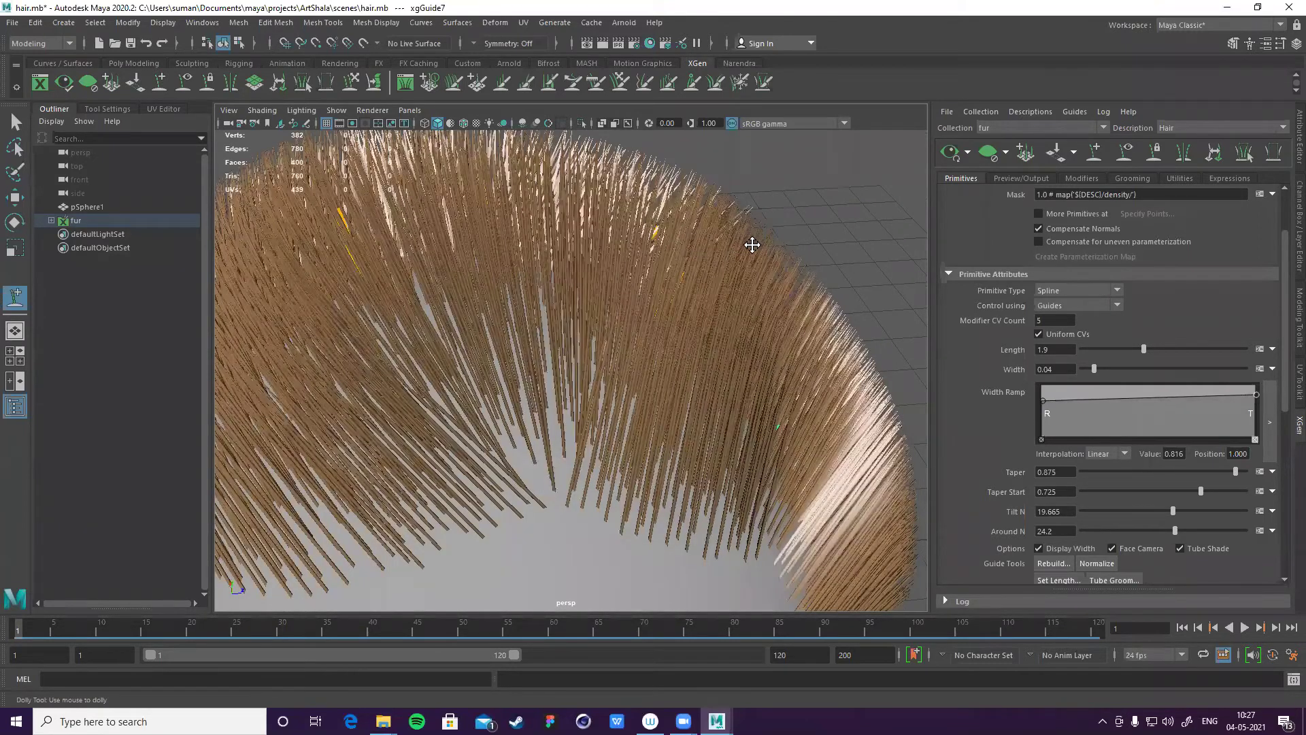
scroll(751, 243, "down", 3)
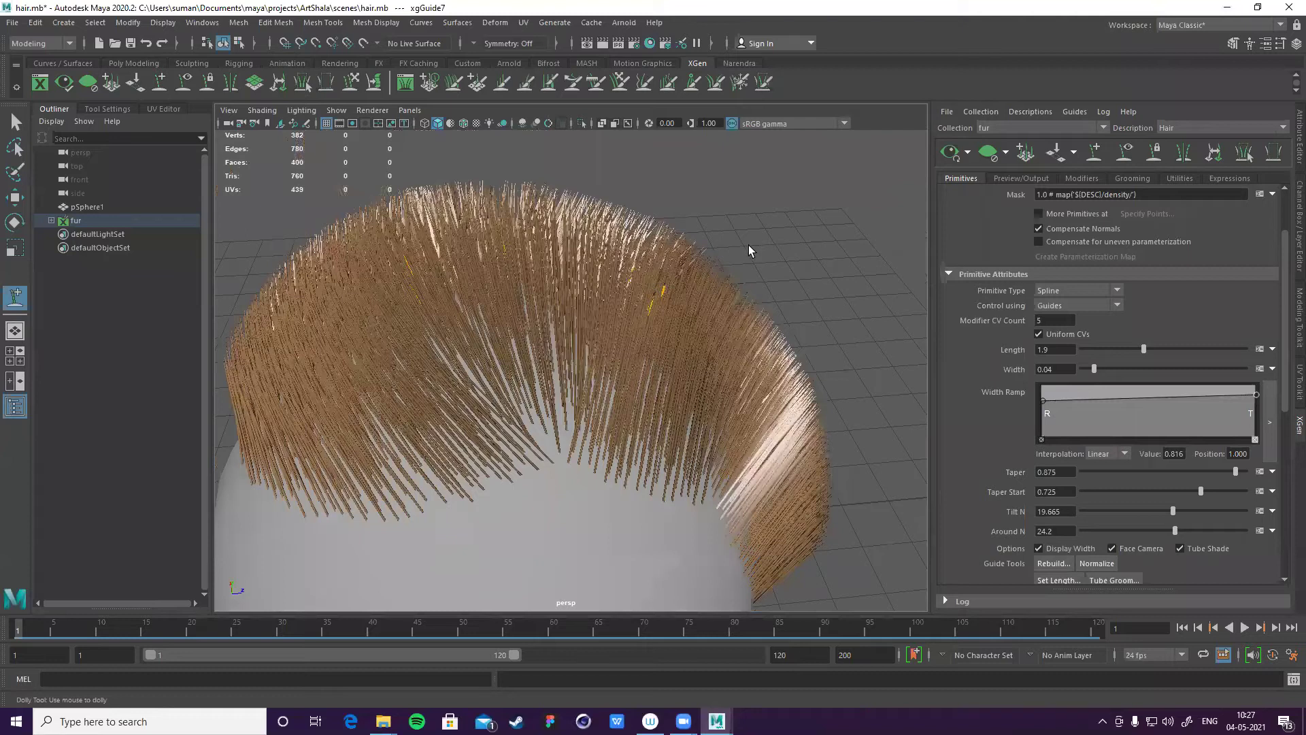
scroll(748, 245, "up", 3)
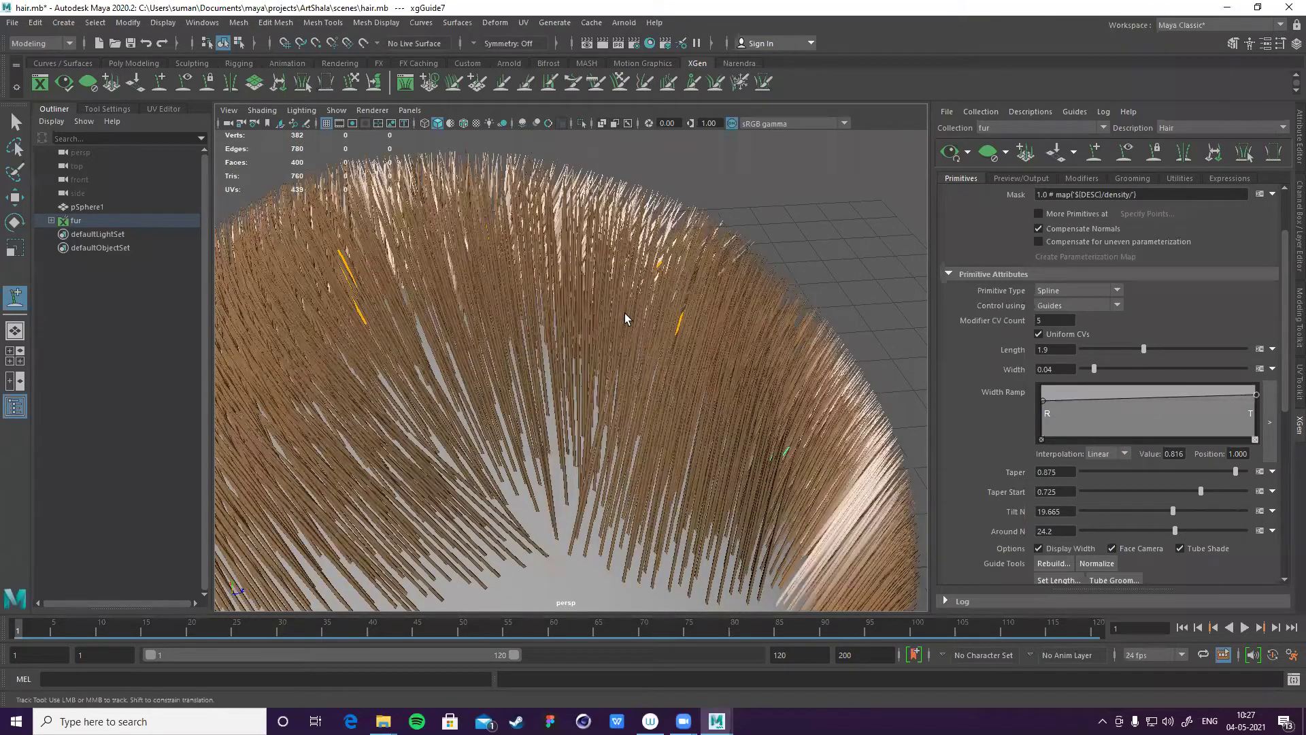
right_click_drag(558, 330, 408, 378, "alt")
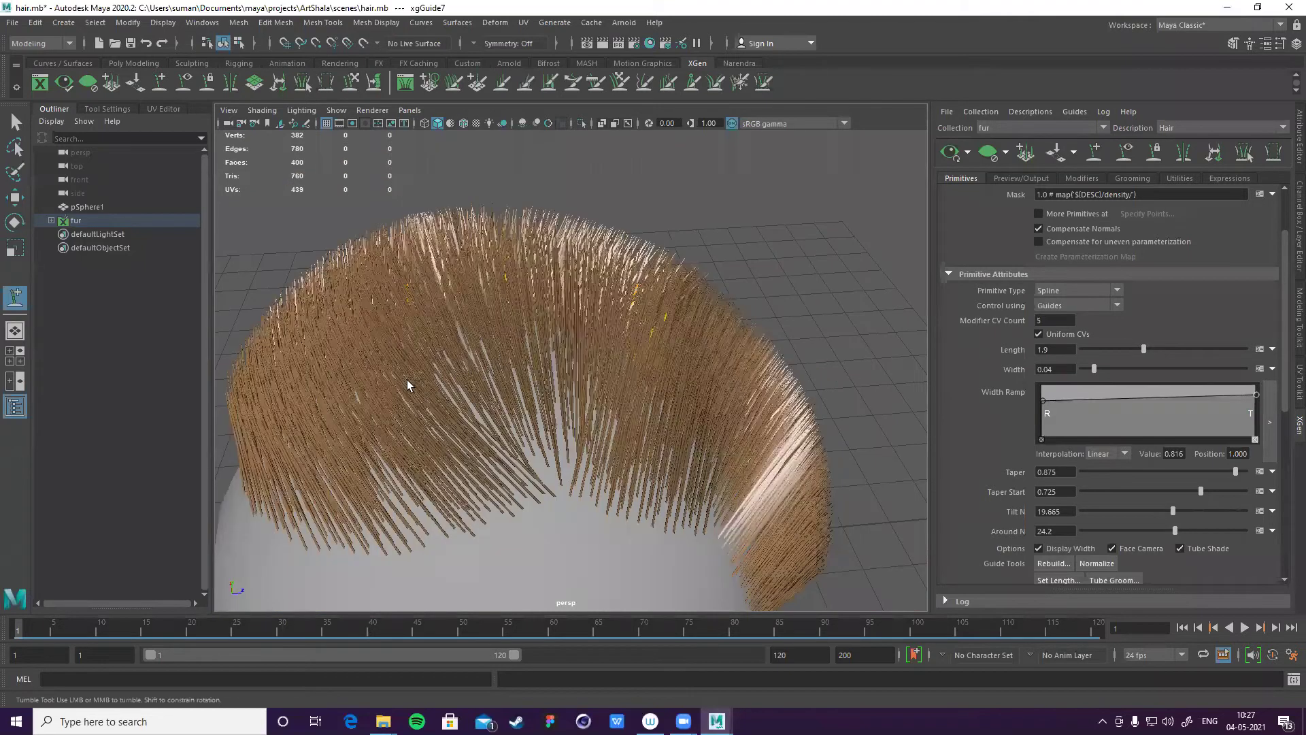
- Refresh the XGen hair preview and check the coverage on different sides of the sphere
left_click(950, 153)
left_click_drag(918, 228, 780, 270, "alt")
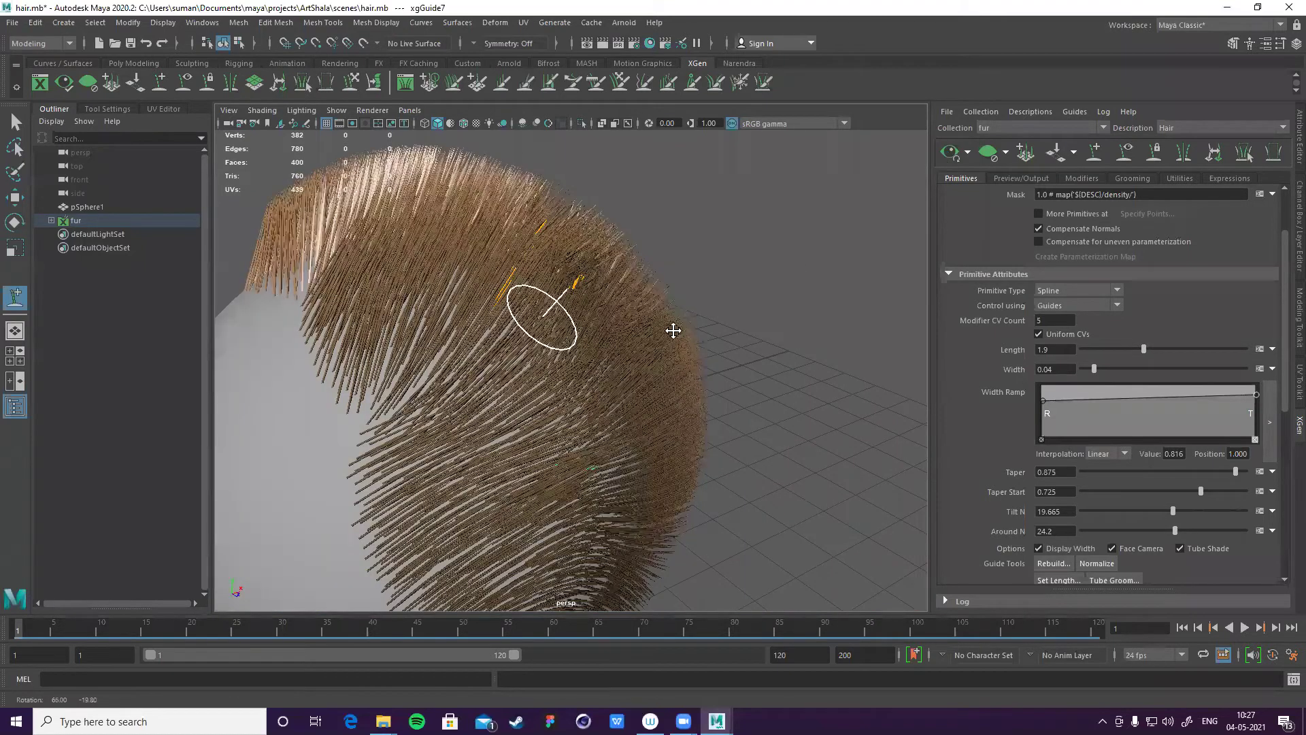
left_click_drag(646, 332, 632, 340, "alt")
middle_click_drag(684, 389, 636, 272, "alt")
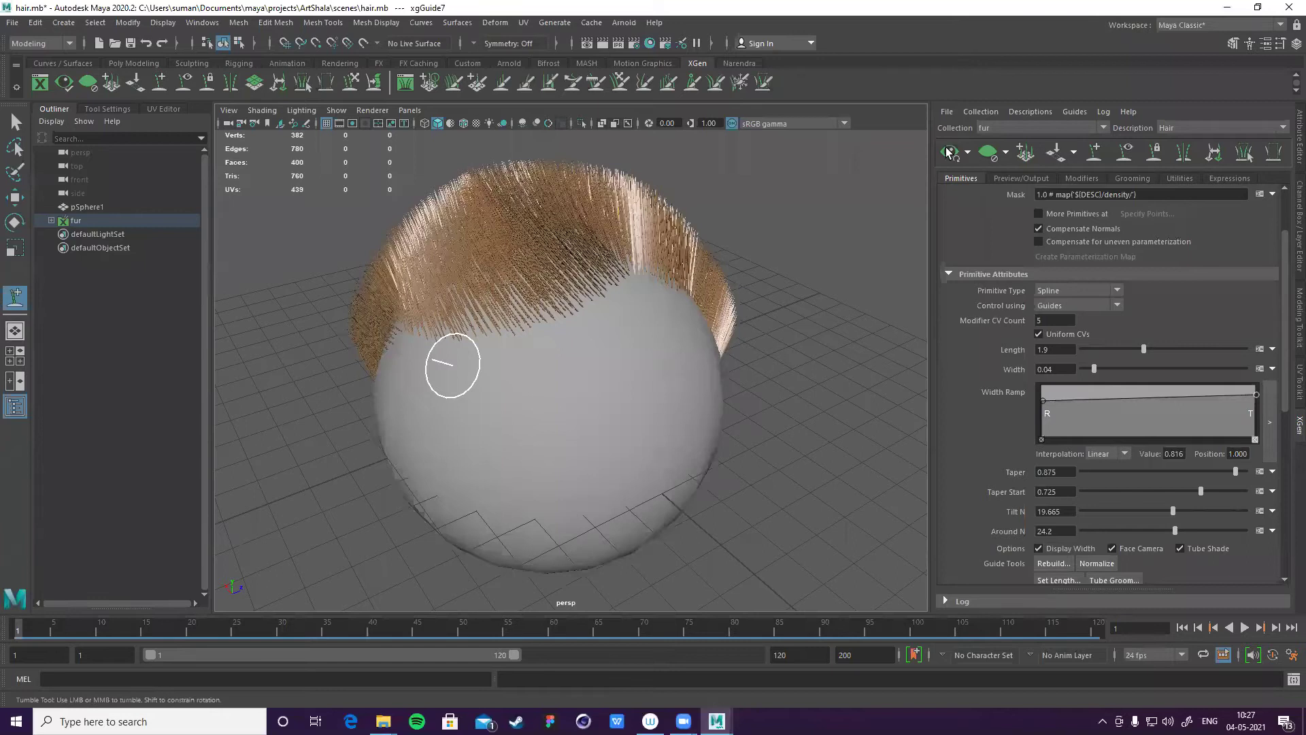
- Add another guide on the sphere's bare area and refresh the hair preview to check the coverage from several angles
left_click(636, 338)
left_click(948, 152)
left_click_drag(572, 414, 559, 385, "alt")
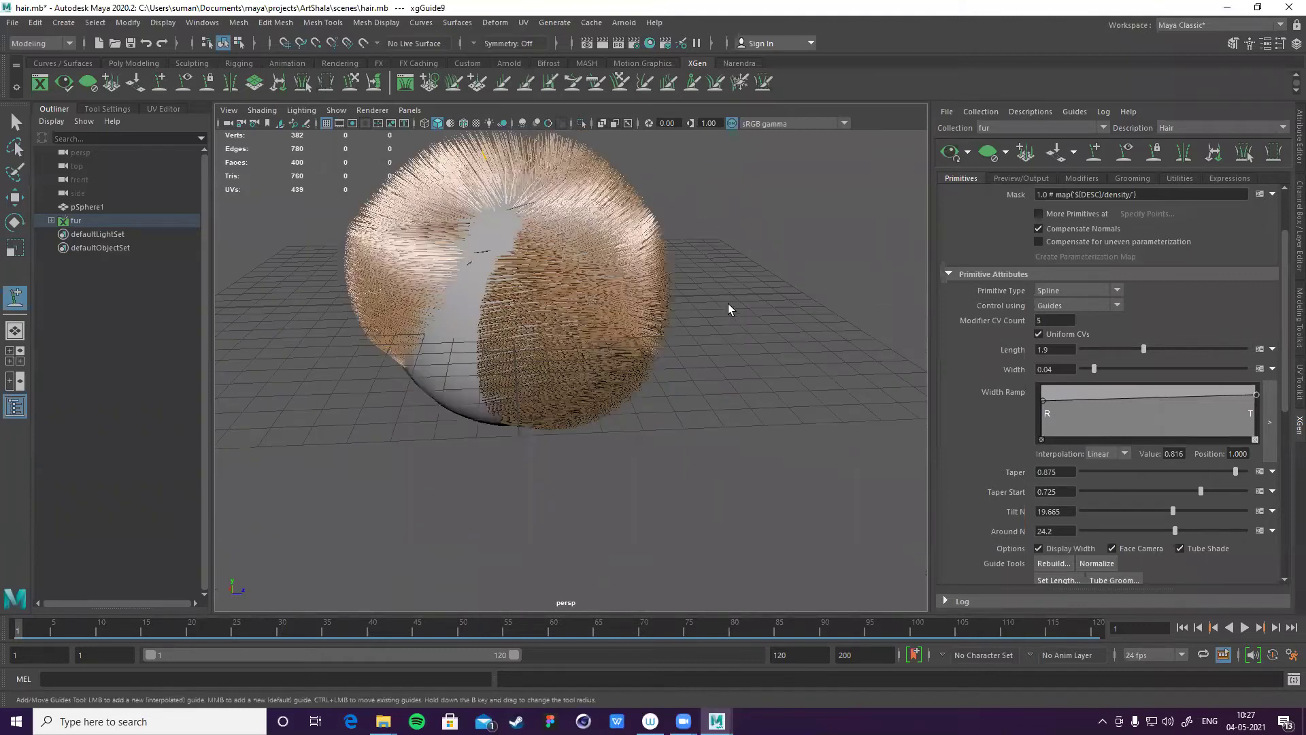
right_click_drag(873, 197, 679, 308, "alt")
left_click_drag(679, 308, 727, 367, "alt")
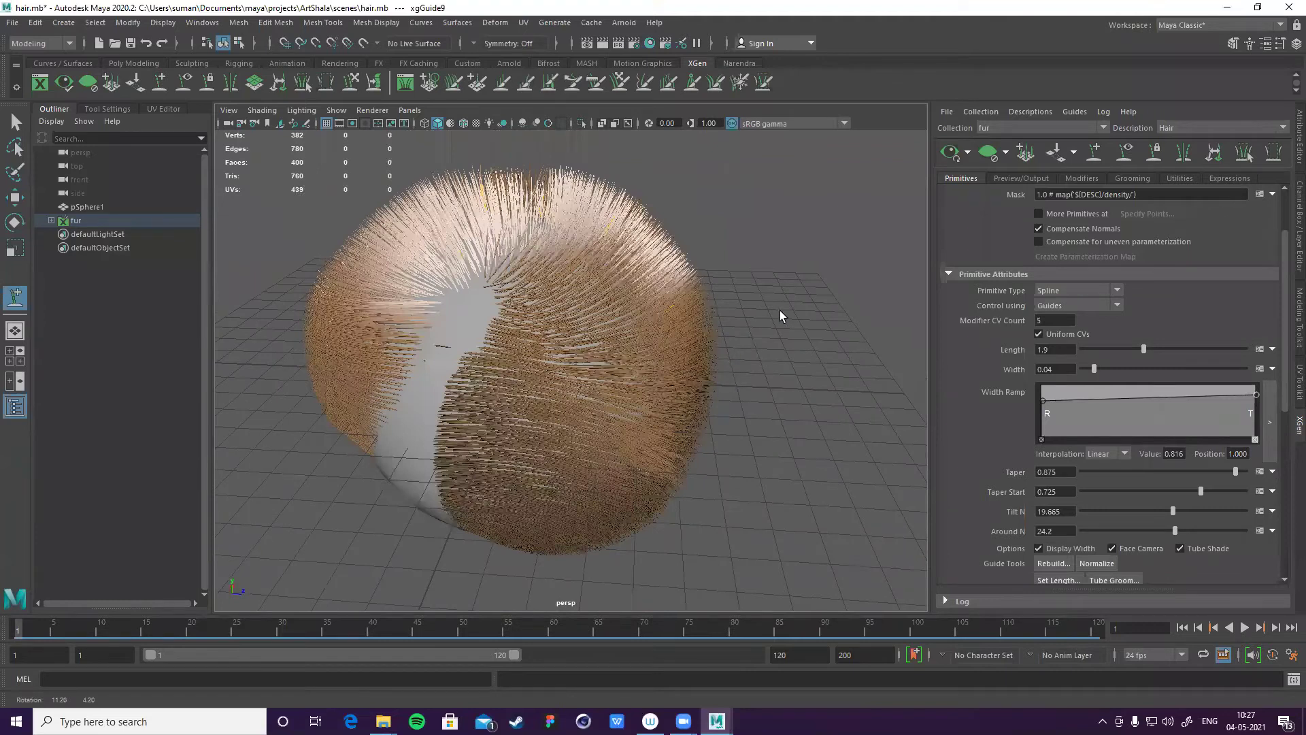
left_click_drag(779, 316, 800, 291, "alt")
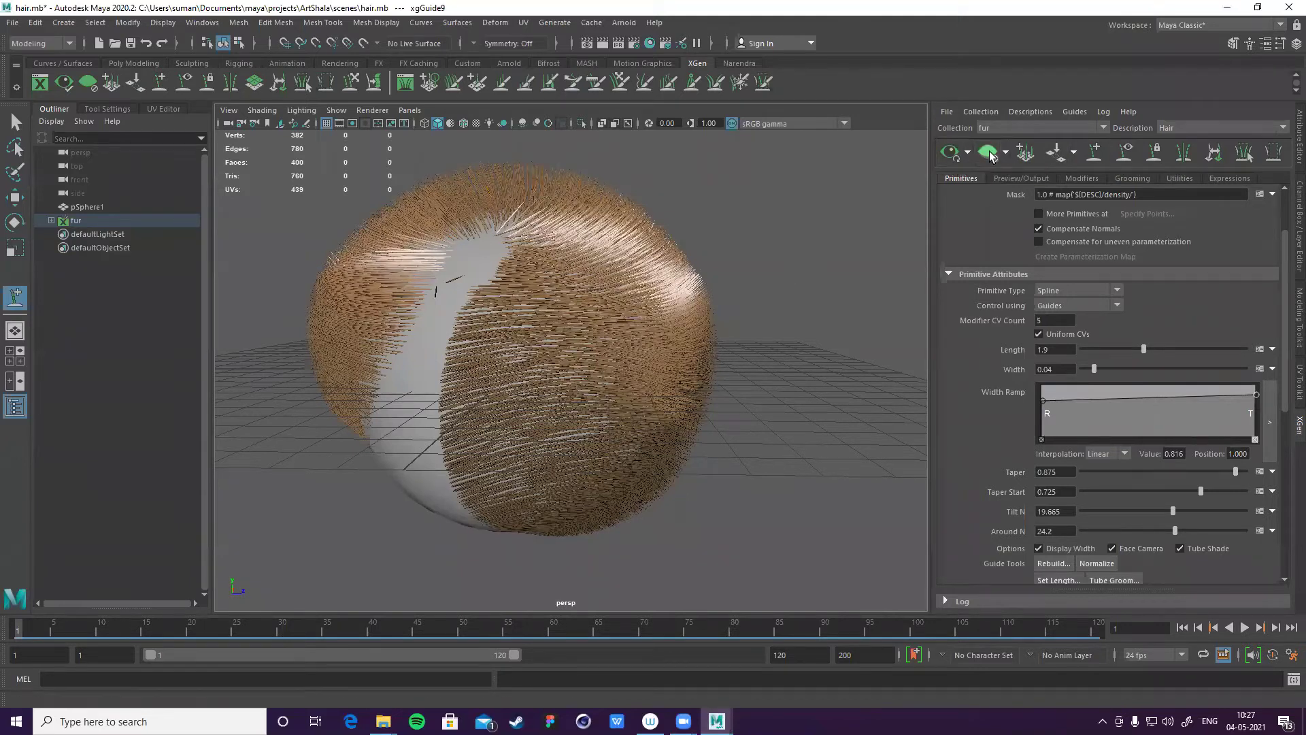
- Clear the hair preview to inspect the guides, and toggle the guides' visibility off and on
left_click(990, 152)
scroll(844, 229, "up", 3)
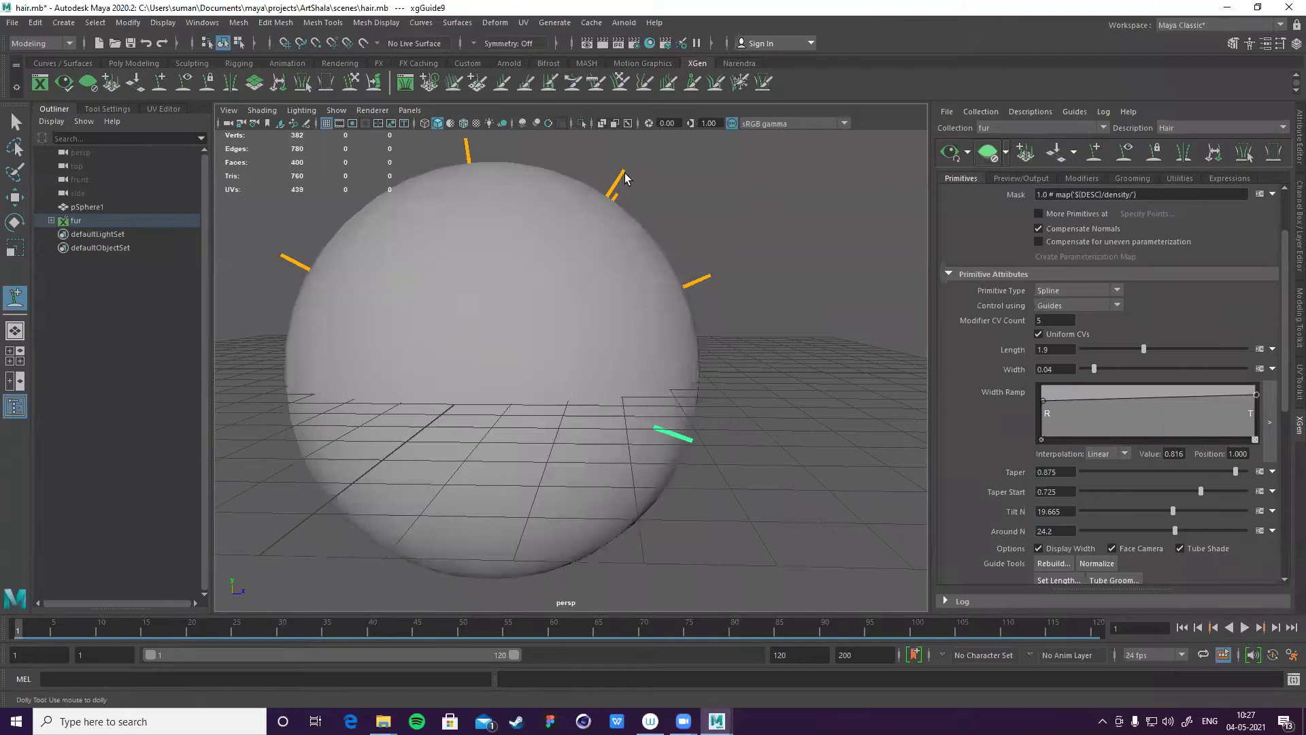
middle_click_drag(626, 245, 566, 258, "alt")
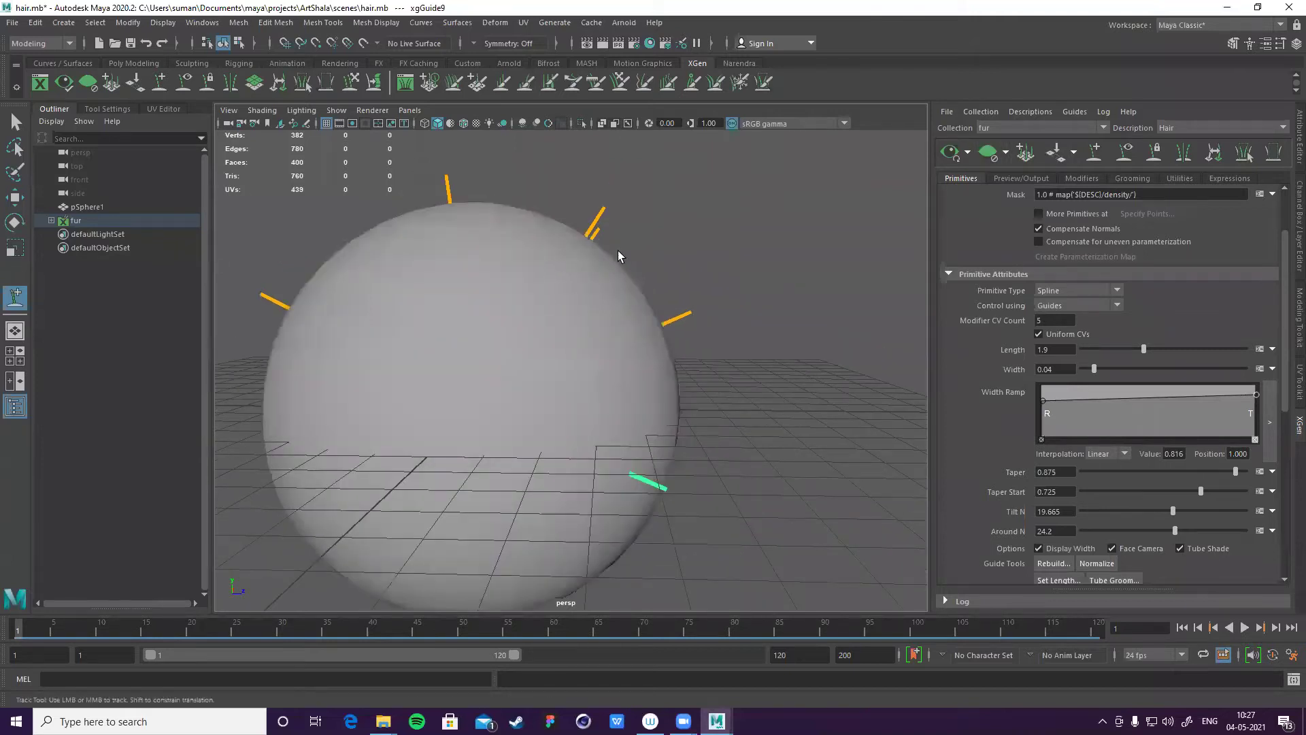
left_click_drag(663, 311, 1113, 157, "alt")
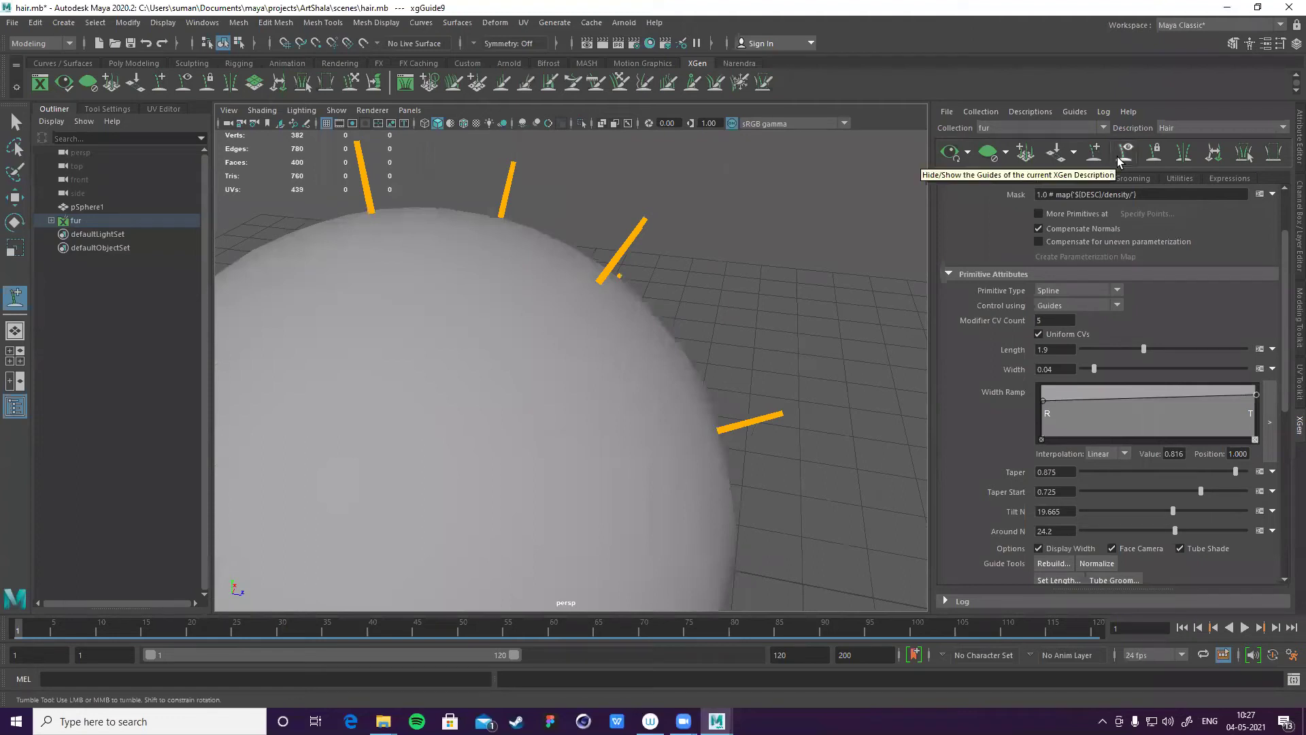
left_click(1123, 154)
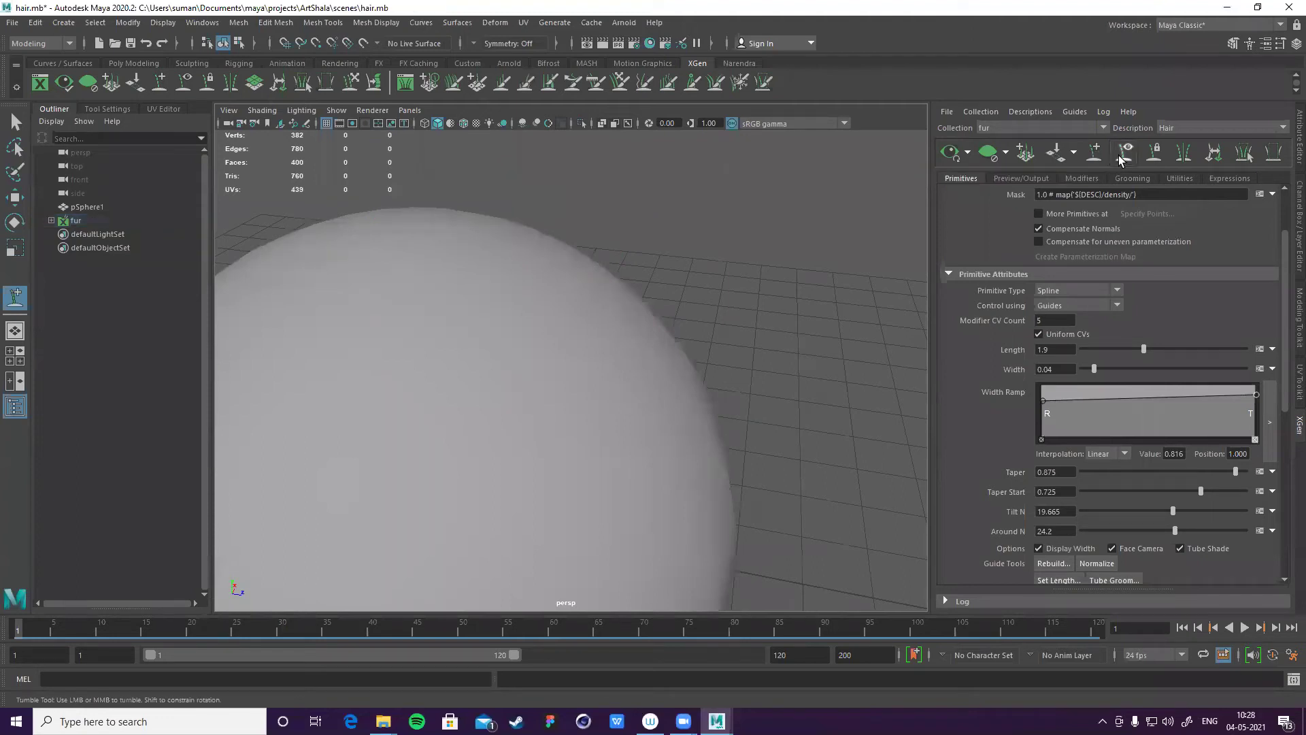
left_click(1123, 153)
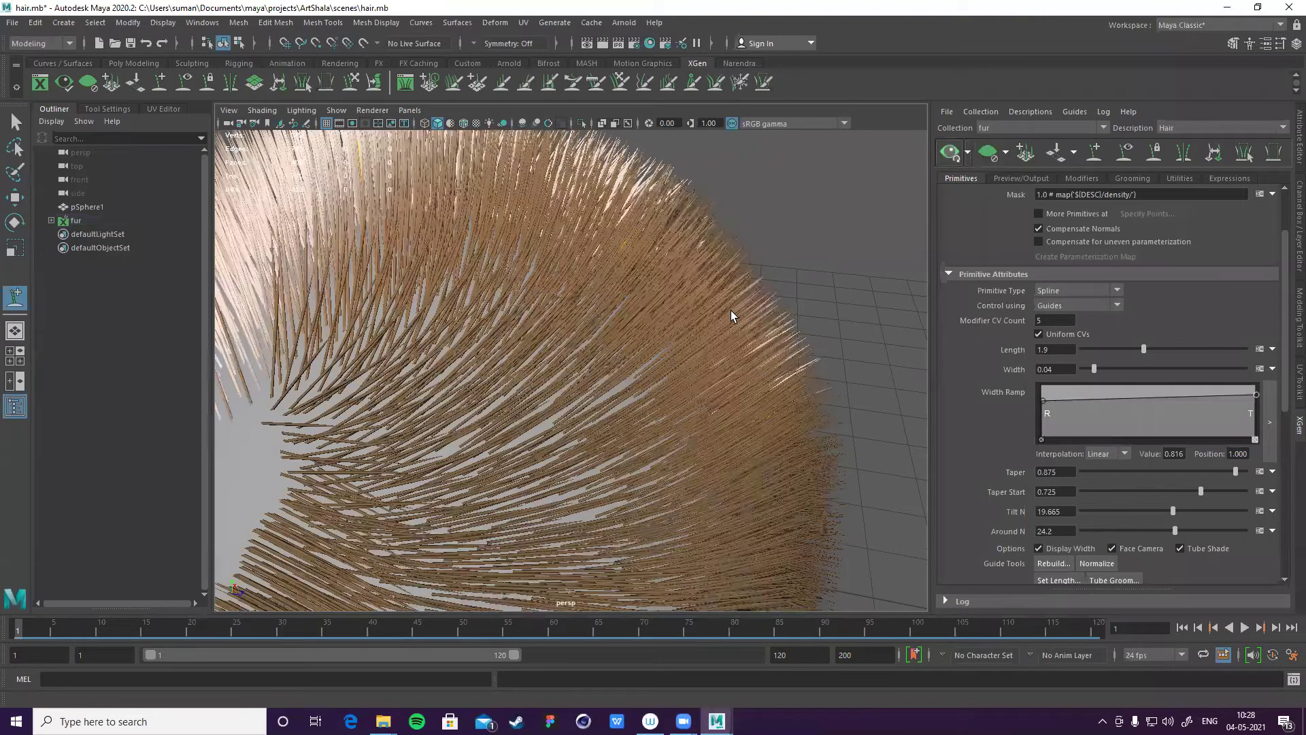
- Hide the guides and examine the previewed hair on the sphere from several angles and distances
scroll(730, 310, "down", 5)
left_click_drag(604, 345, 617, 375, "alt")
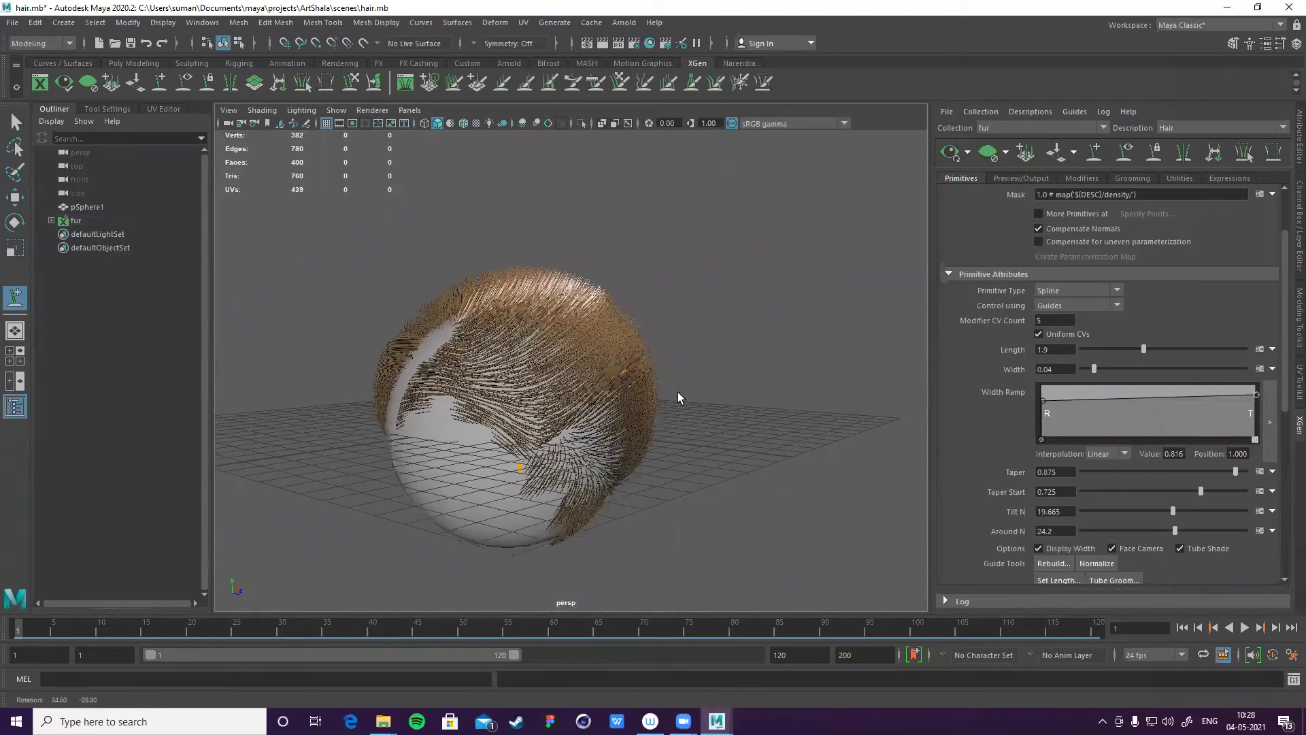
scroll(747, 402, "up", 5)
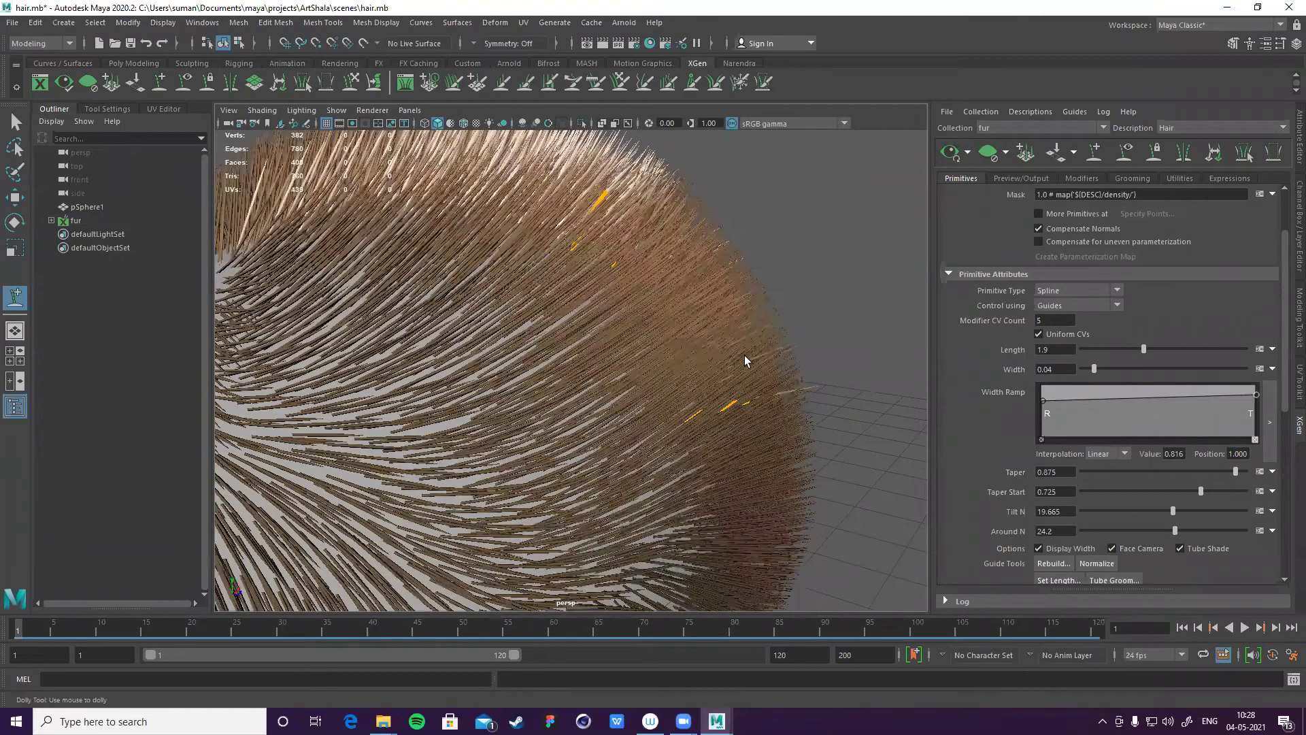
left_click_drag(746, 365, 771, 351, "alt")
key("[")
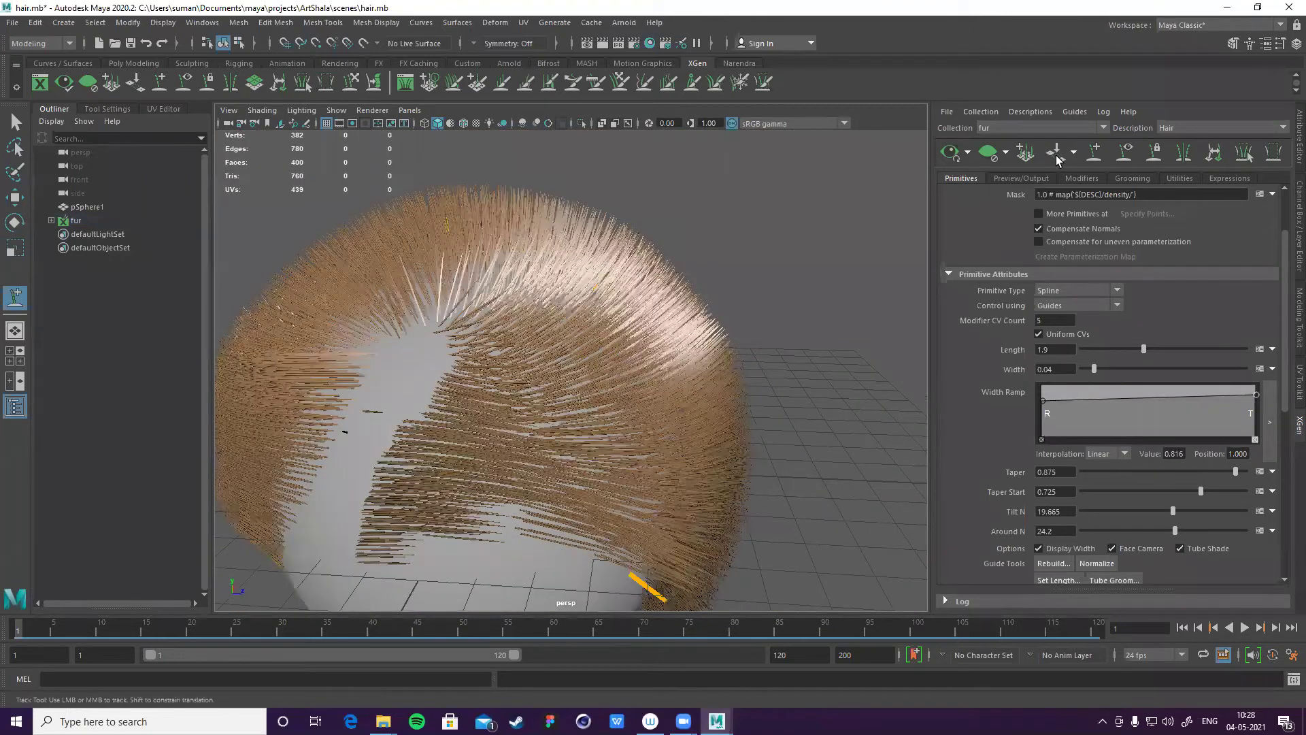
left_click(1129, 154)
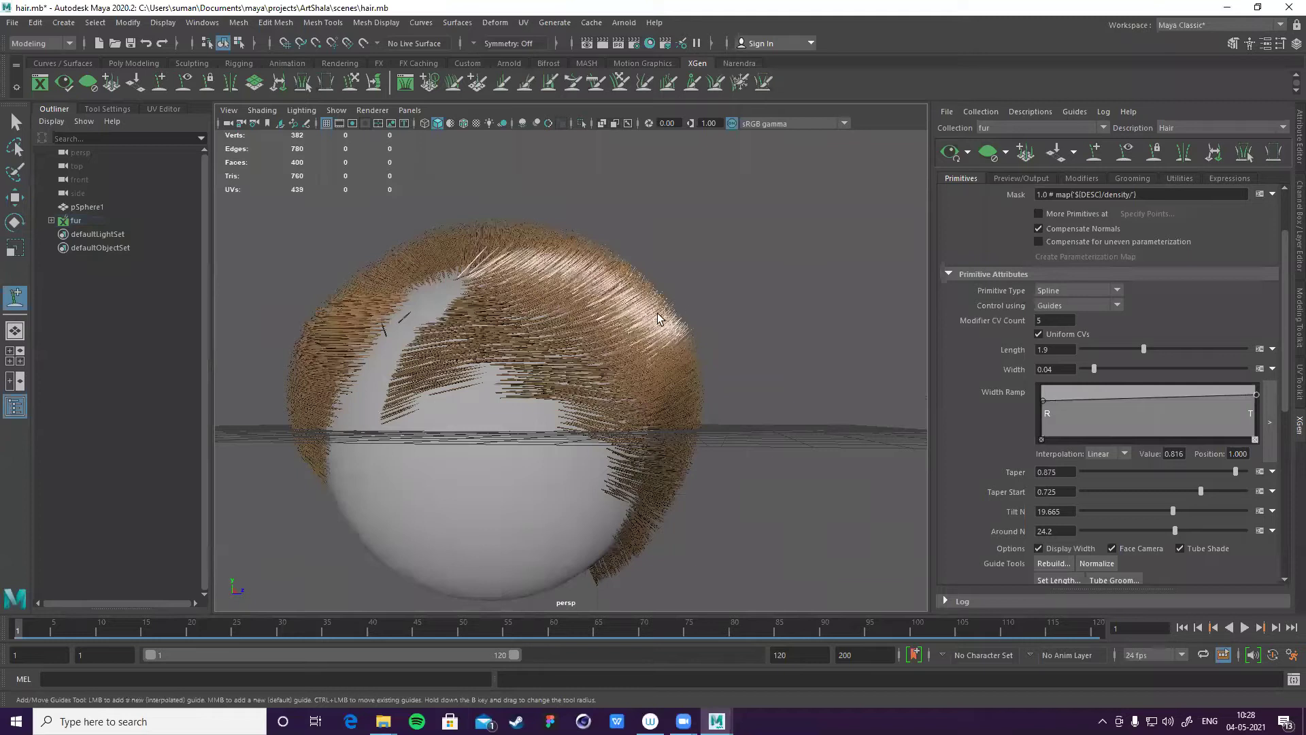
key("]")
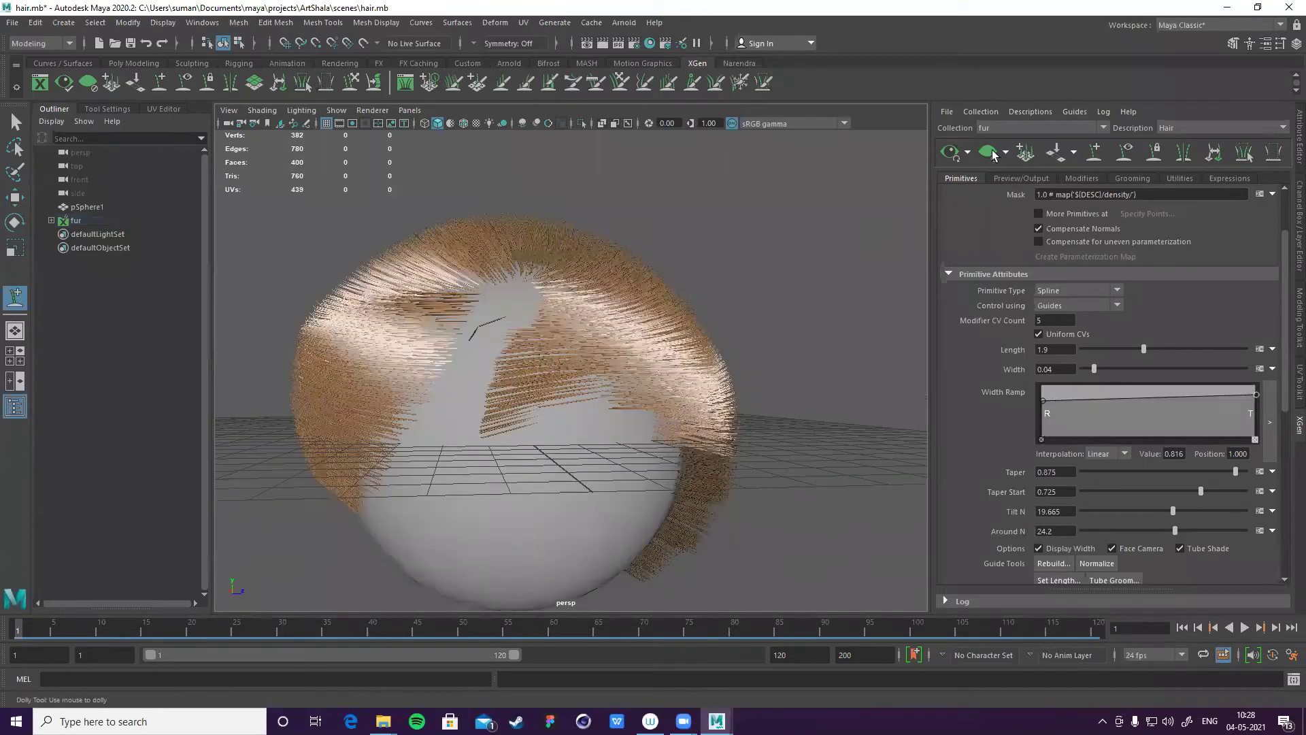
key("]")
- Show the guides again and clear the hair preview, returning to the earlier camera view
left_click(1095, 153)
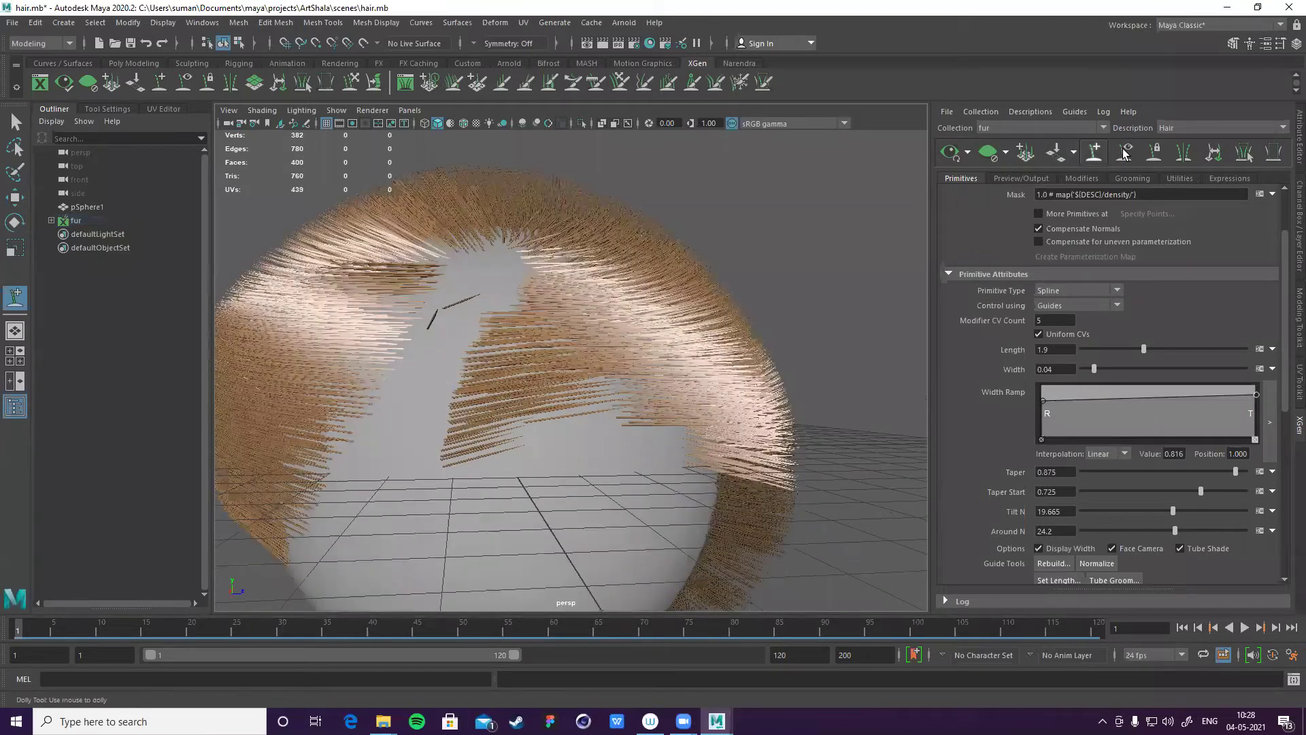
left_click(993, 154)
key("[")
key("[")
key("[")
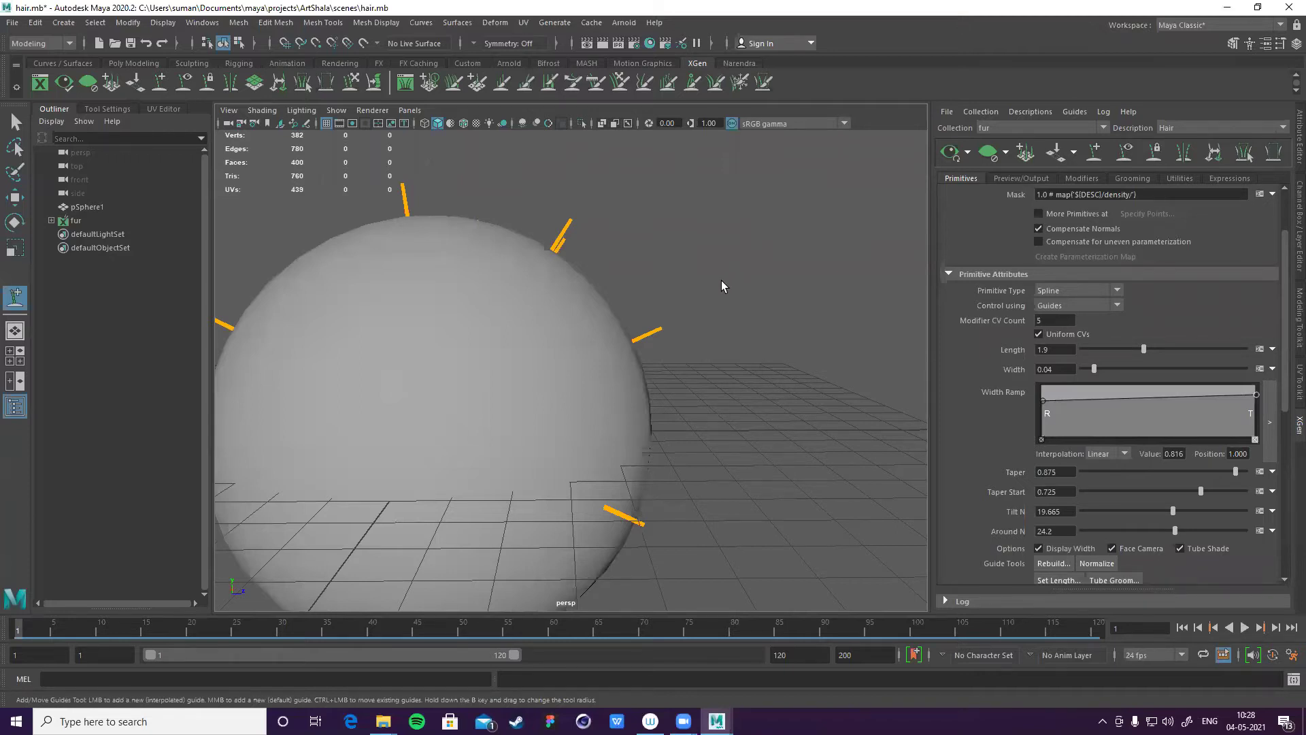
- Try adding one more guide near the sphere's edge beside an existing guide, and undo it
key("ctrl+d")
scroll(699, 271, "down", 3)
scroll(674, 210, "up", 3)
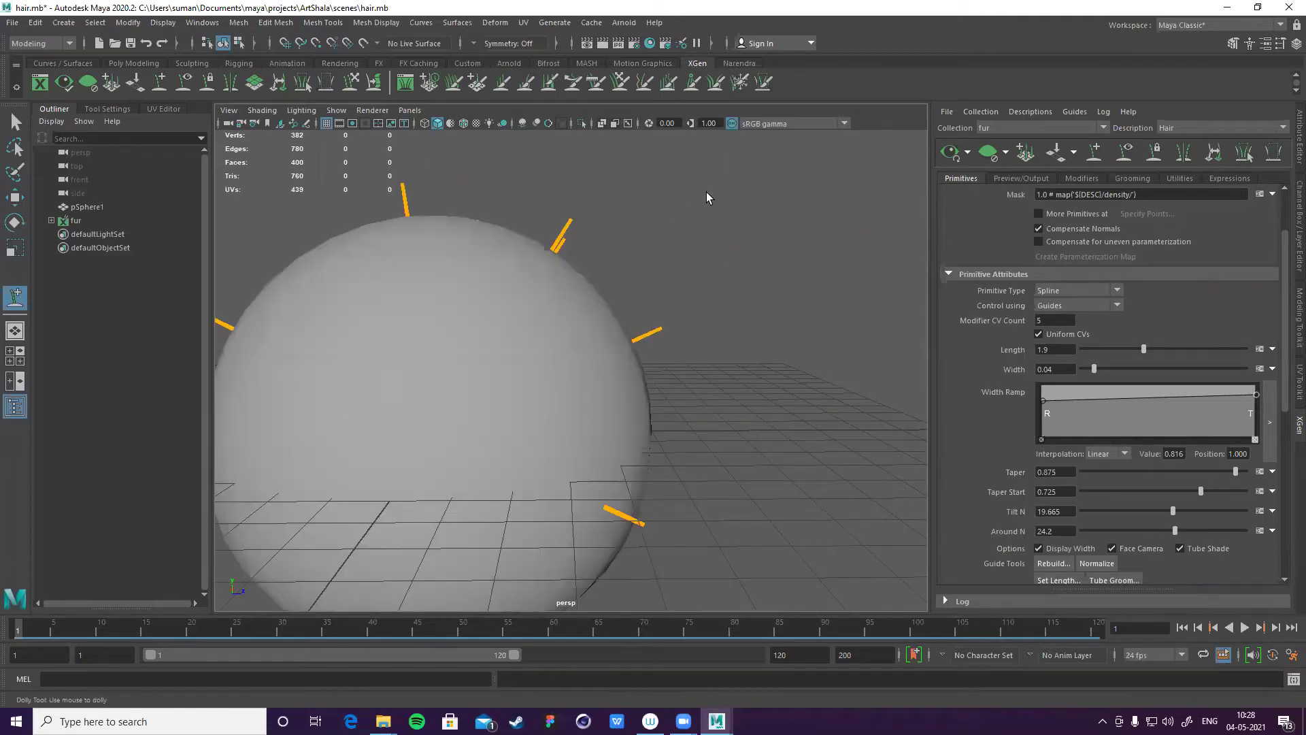
scroll(714, 232, "up", 3)
scroll(694, 286, "down", 3)
scroll(706, 327, "up", 2)
scroll(680, 336, "up", 3)
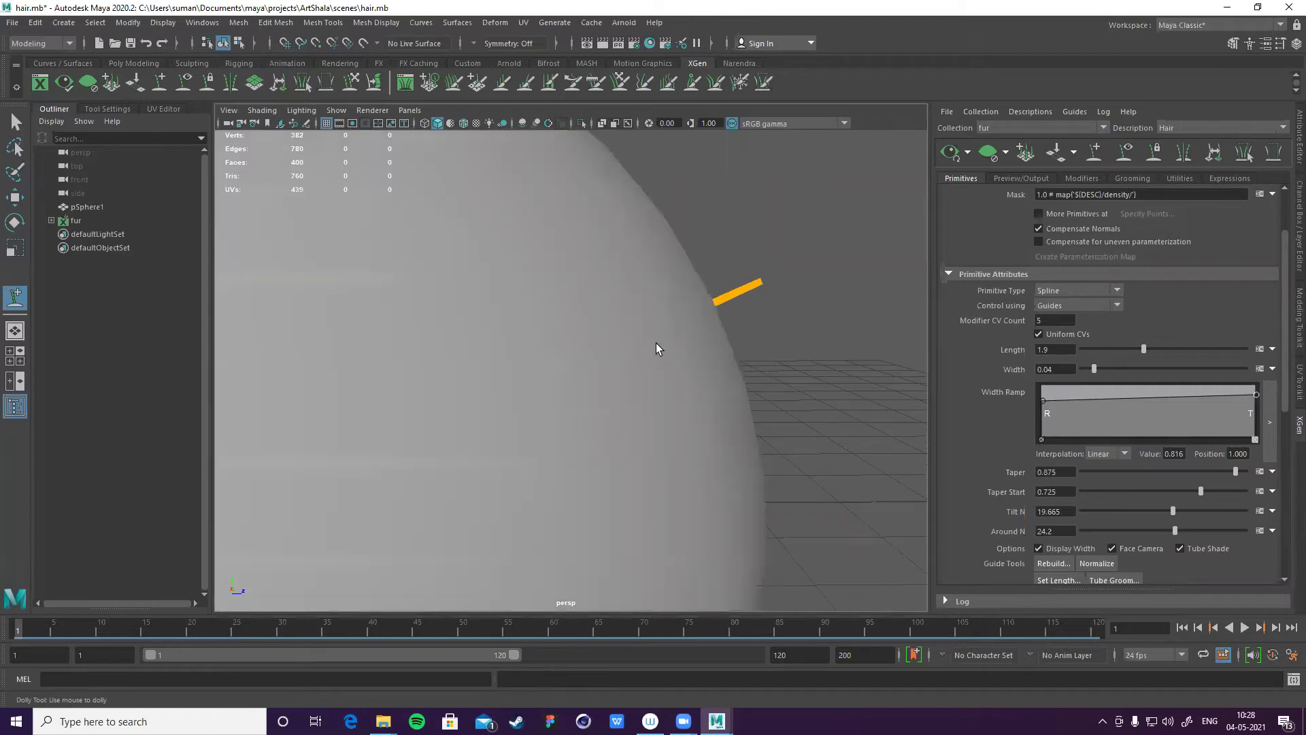
left_click_drag(656, 343, 648, 401, "alt")
left_click(667, 440)
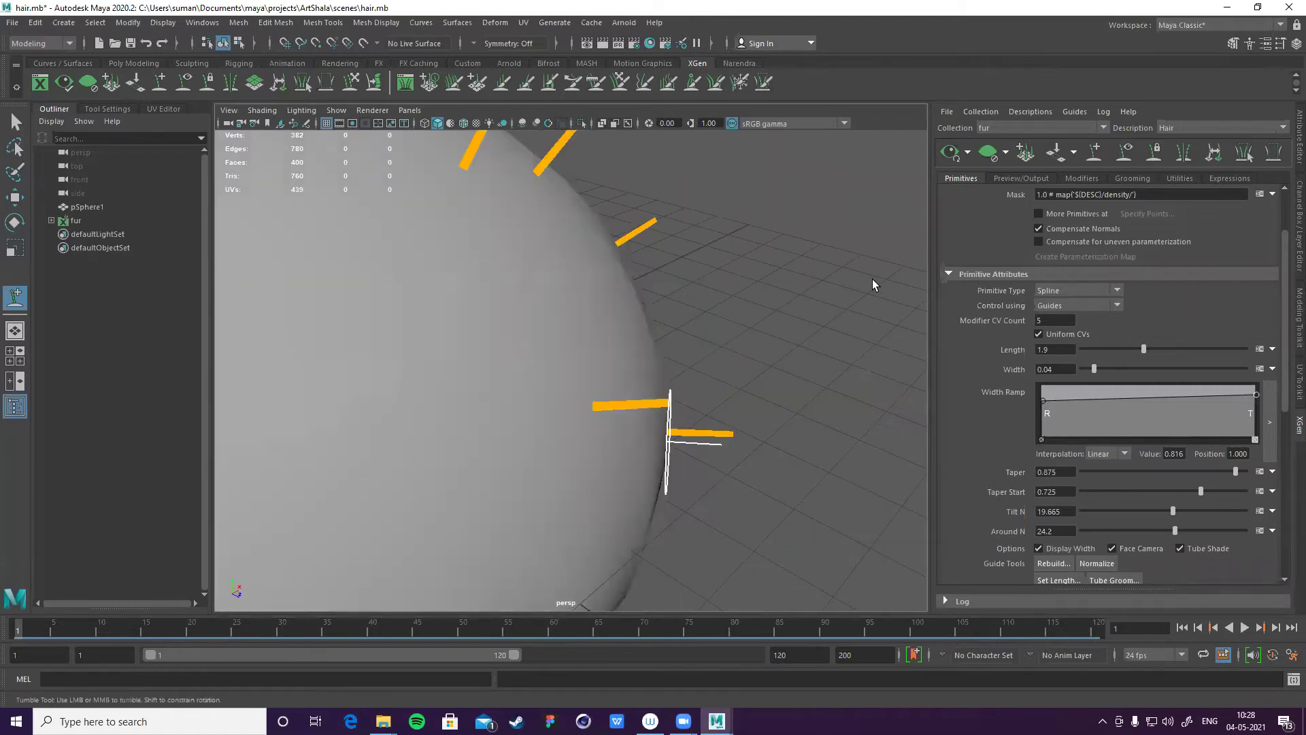
key("ctrl+z")
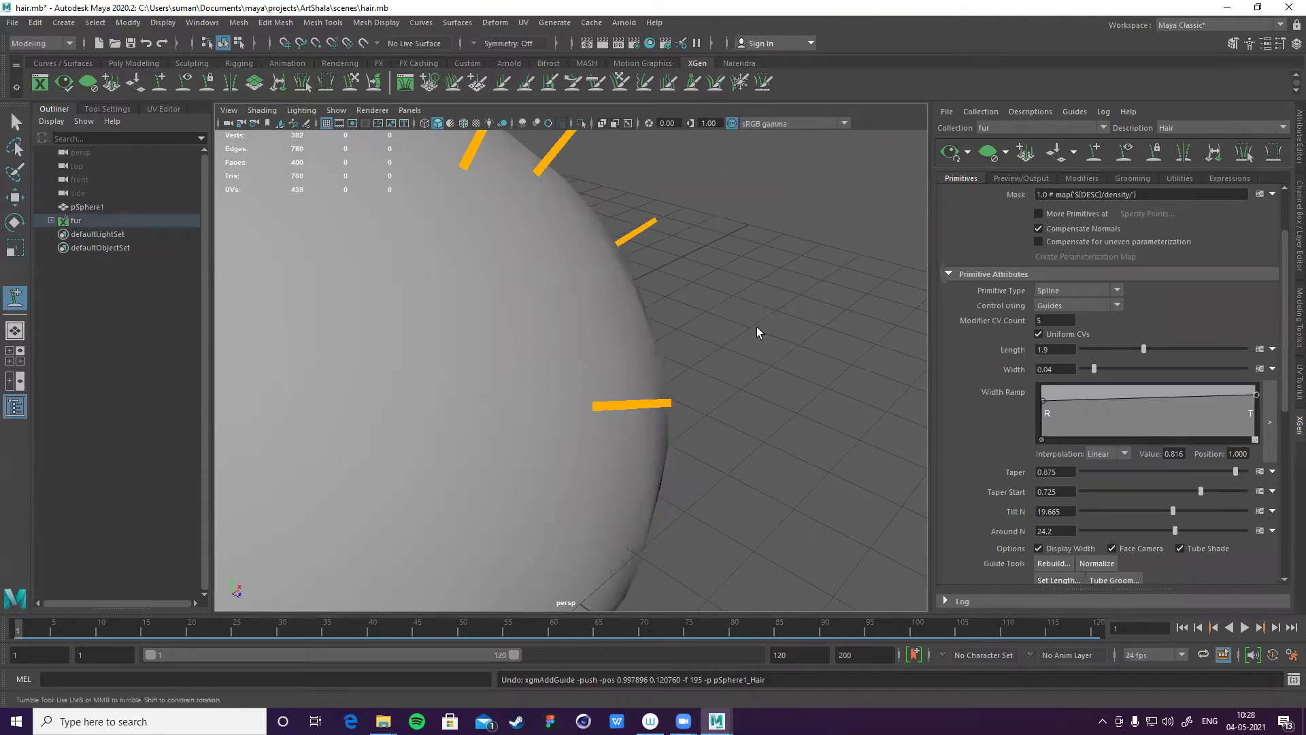
- Review the hair description's primitive, preview/output and modifier settings, including region control, guide animation and displacement
scroll(1176, 424, "down", 3)
scroll(1175, 424, "up", 1)
scroll(1175, 425, "down", 1)
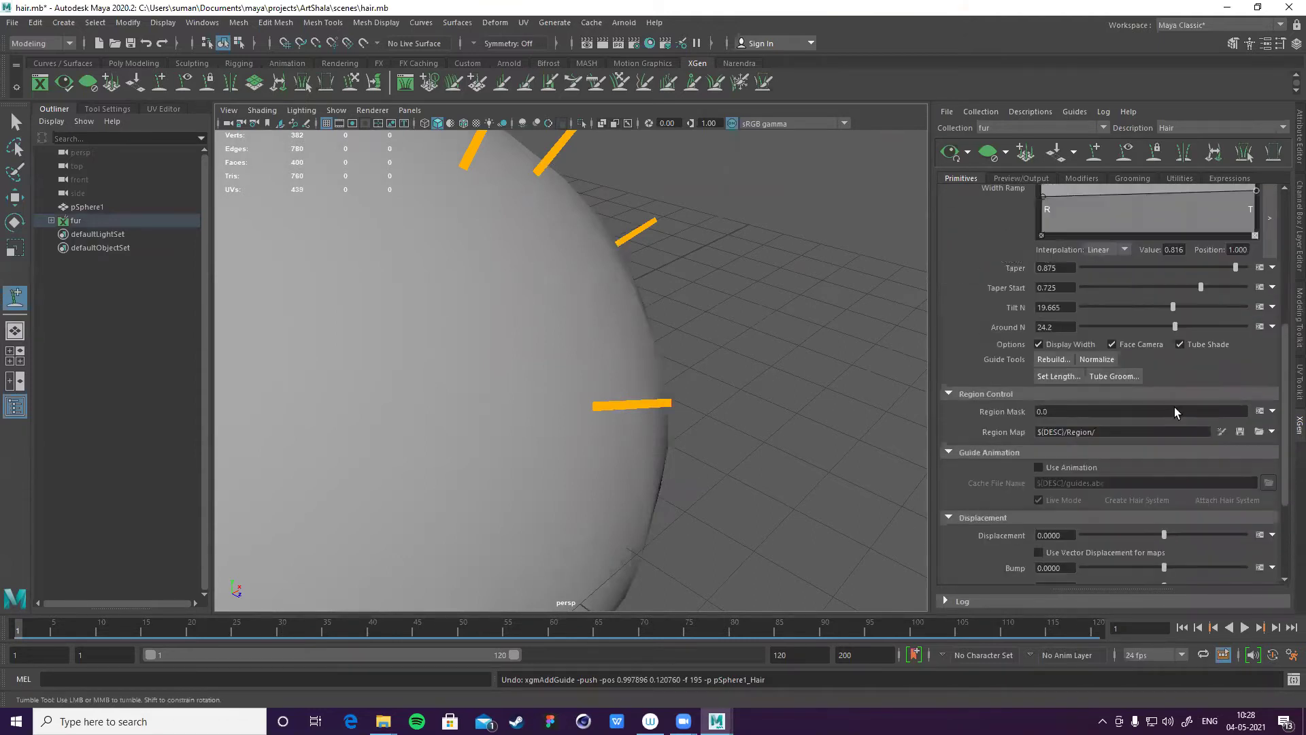
scroll(1174, 406, "up", 5)
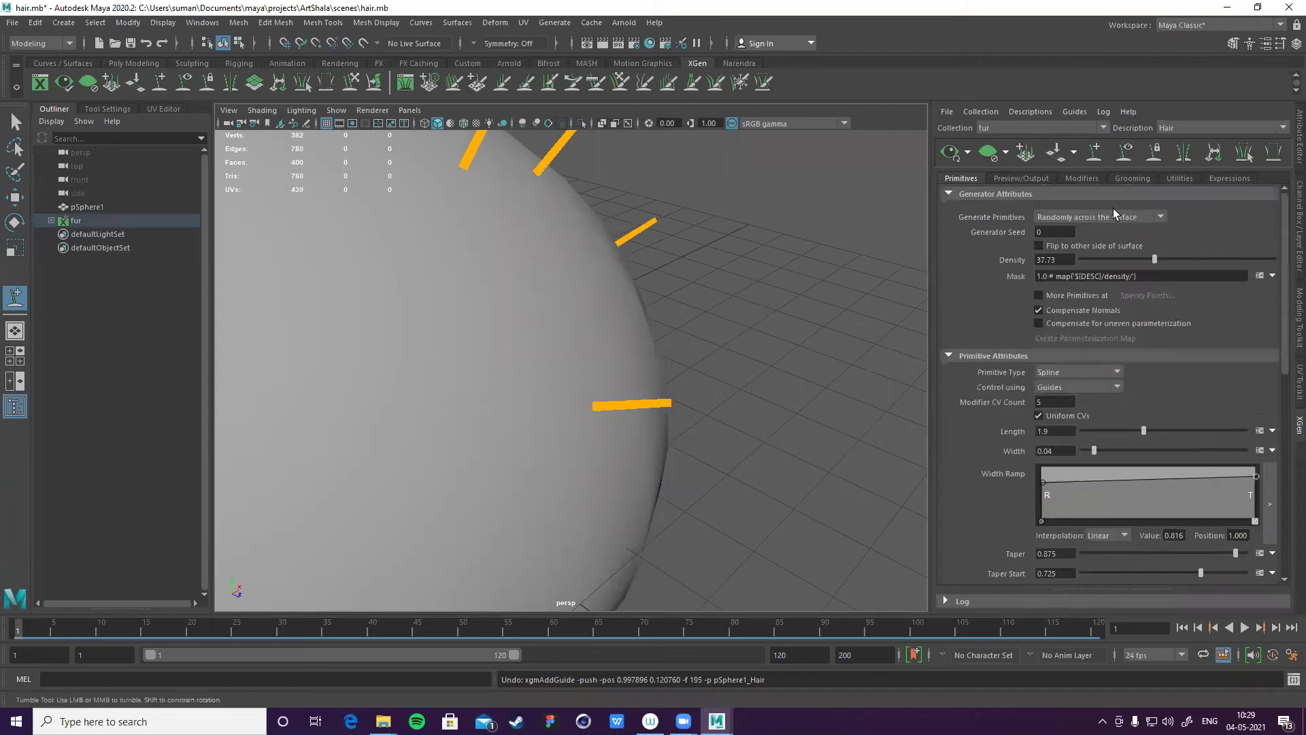
left_click(1024, 179)
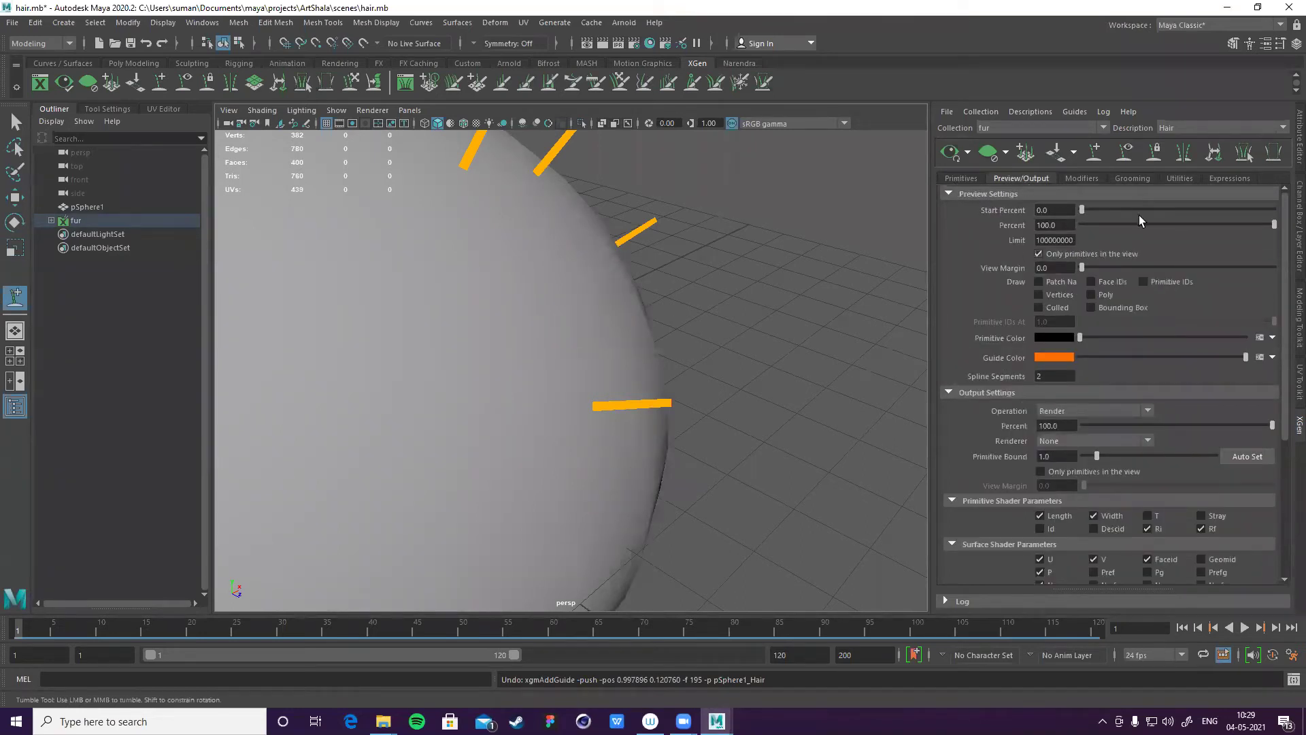
left_click(1082, 179)
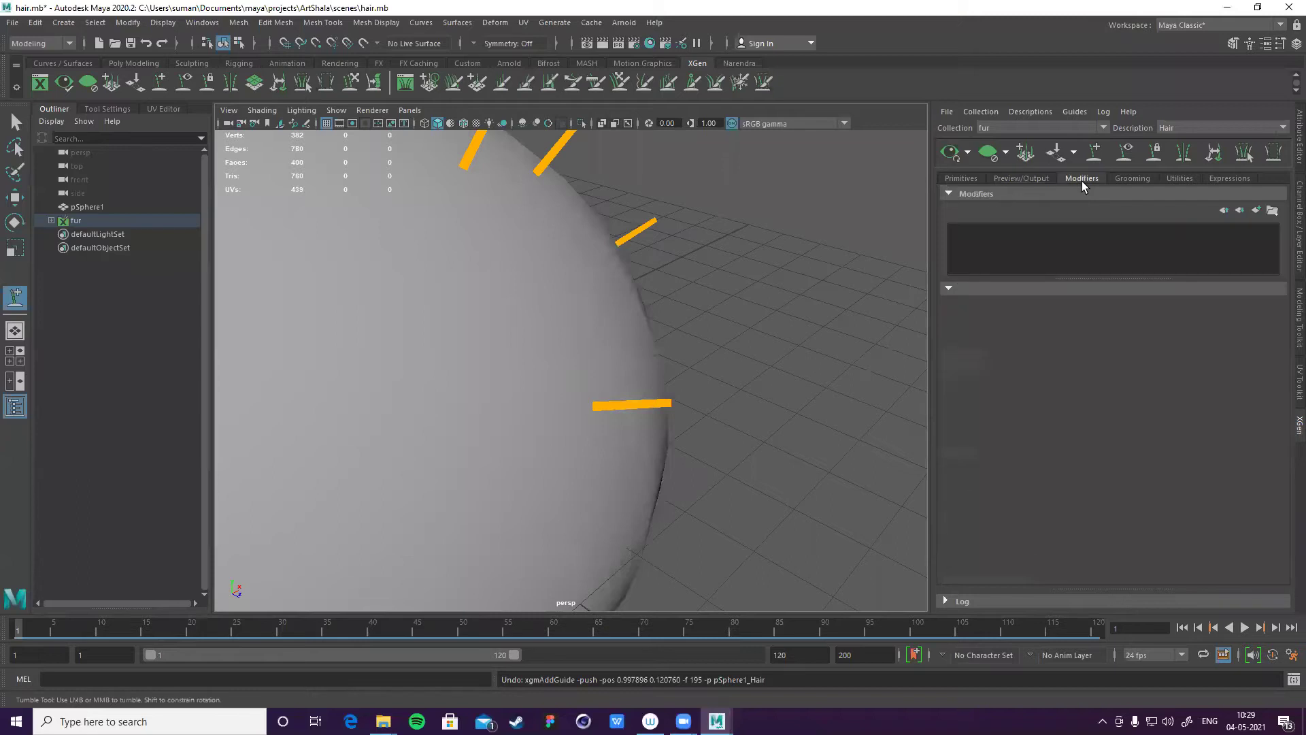
left_click(952, 179)
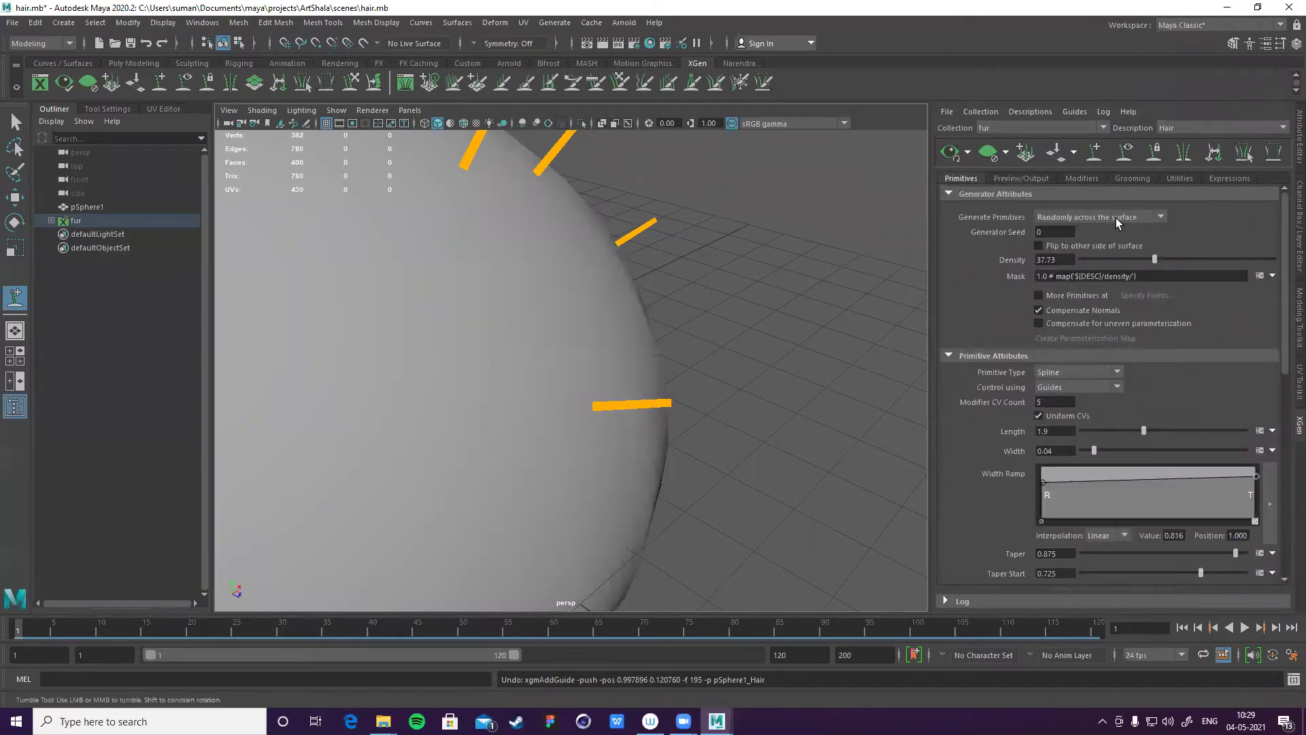
scroll(1167, 287, "down", 4)
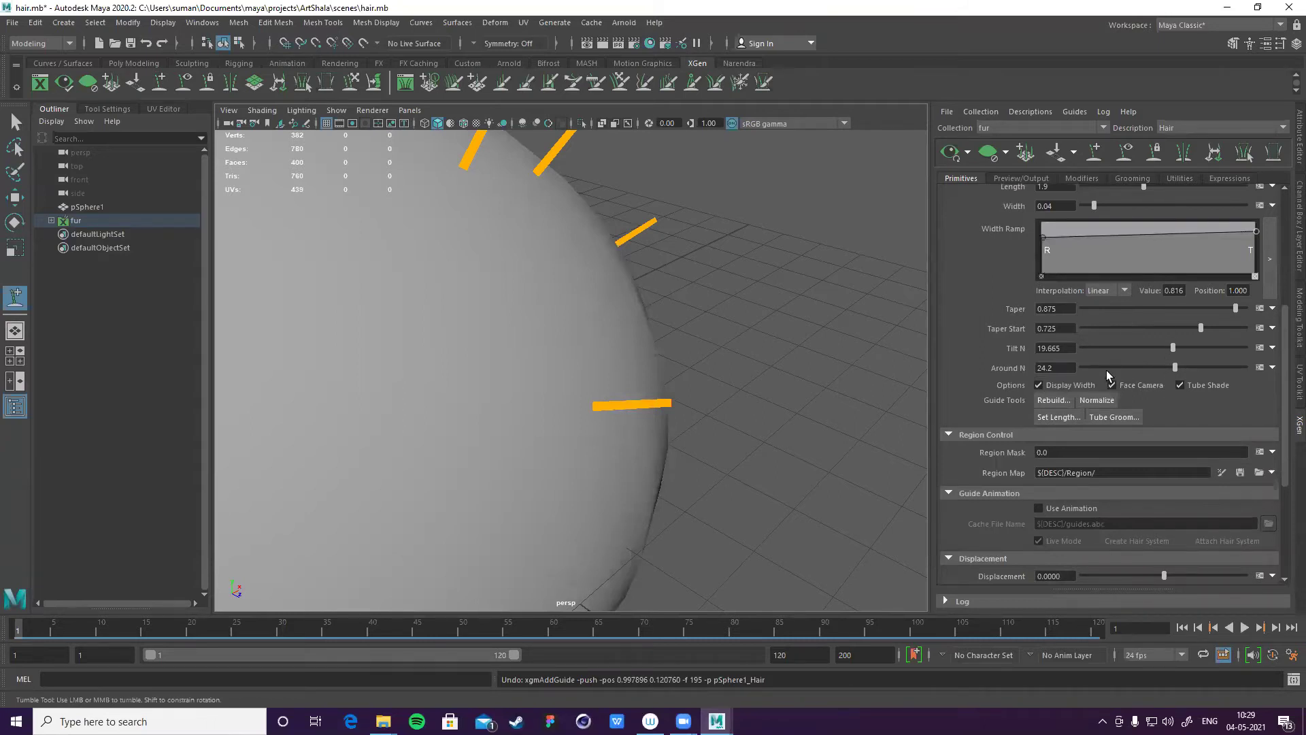
scroll(1095, 408, "down", 1)
scroll(1091, 409, "down", 1)
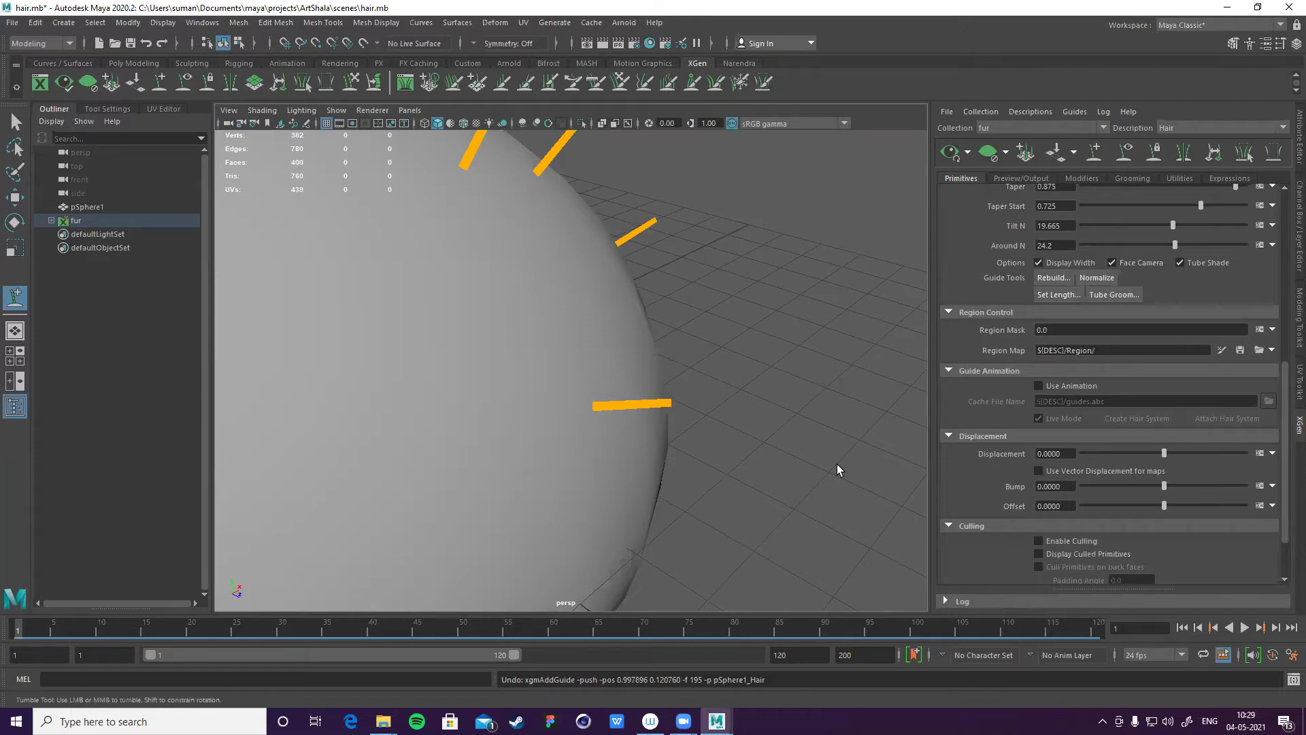
scroll(869, 467, "down", 5)
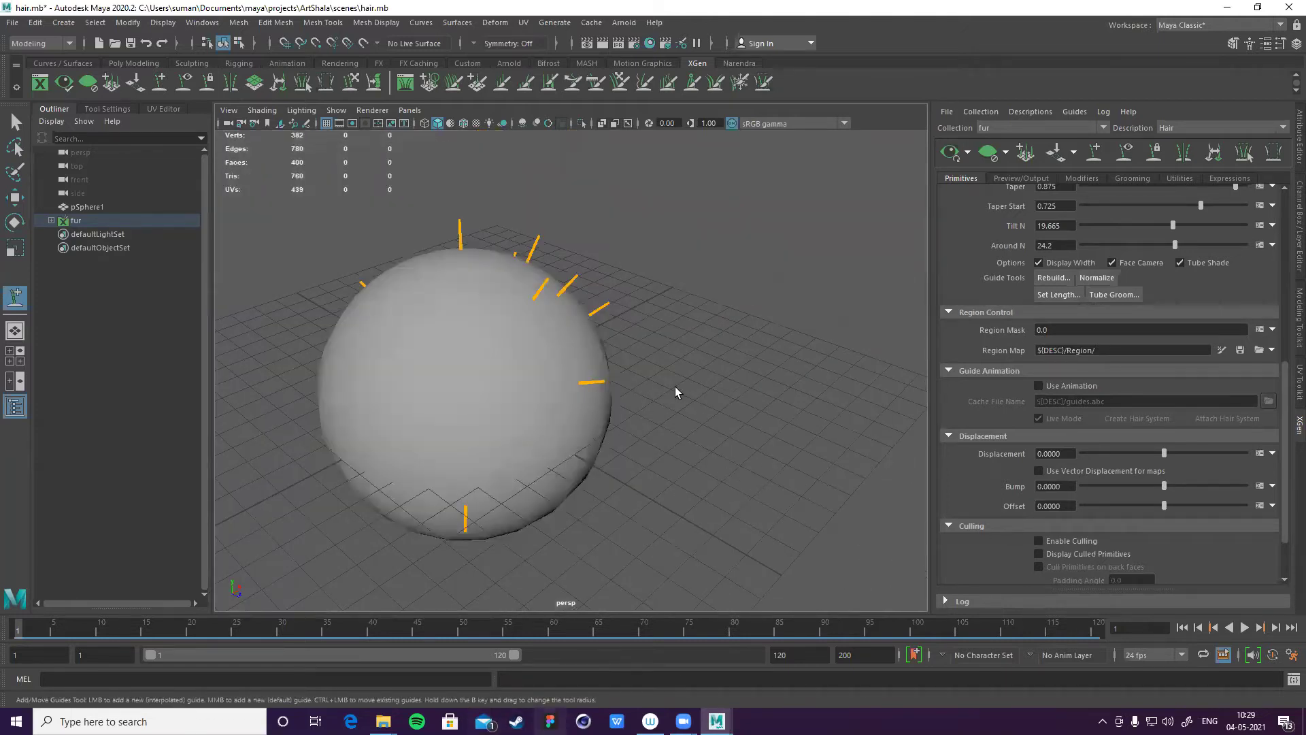
scroll(674, 426, "up", 5)
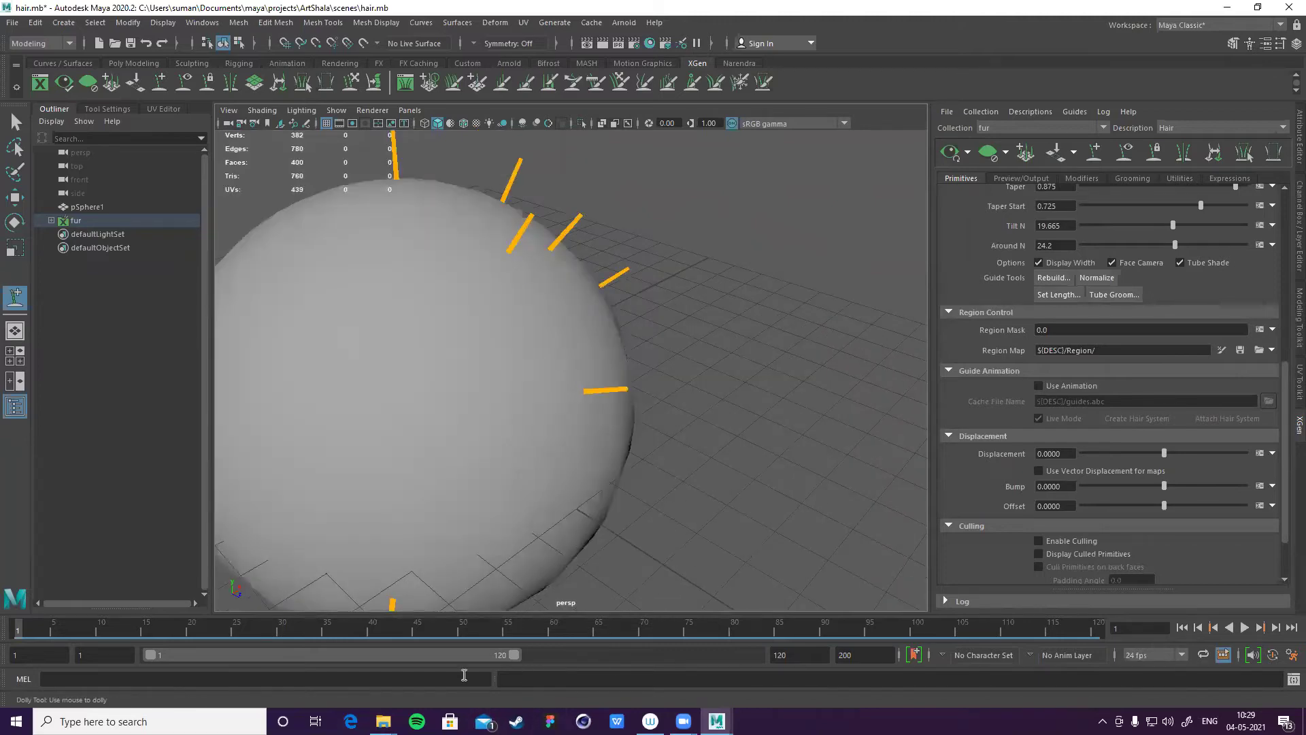
- Open a new Google Chrome window, and return to Maya to look over the XGen primitive settings
key("alt+Tab")
key("super+d")
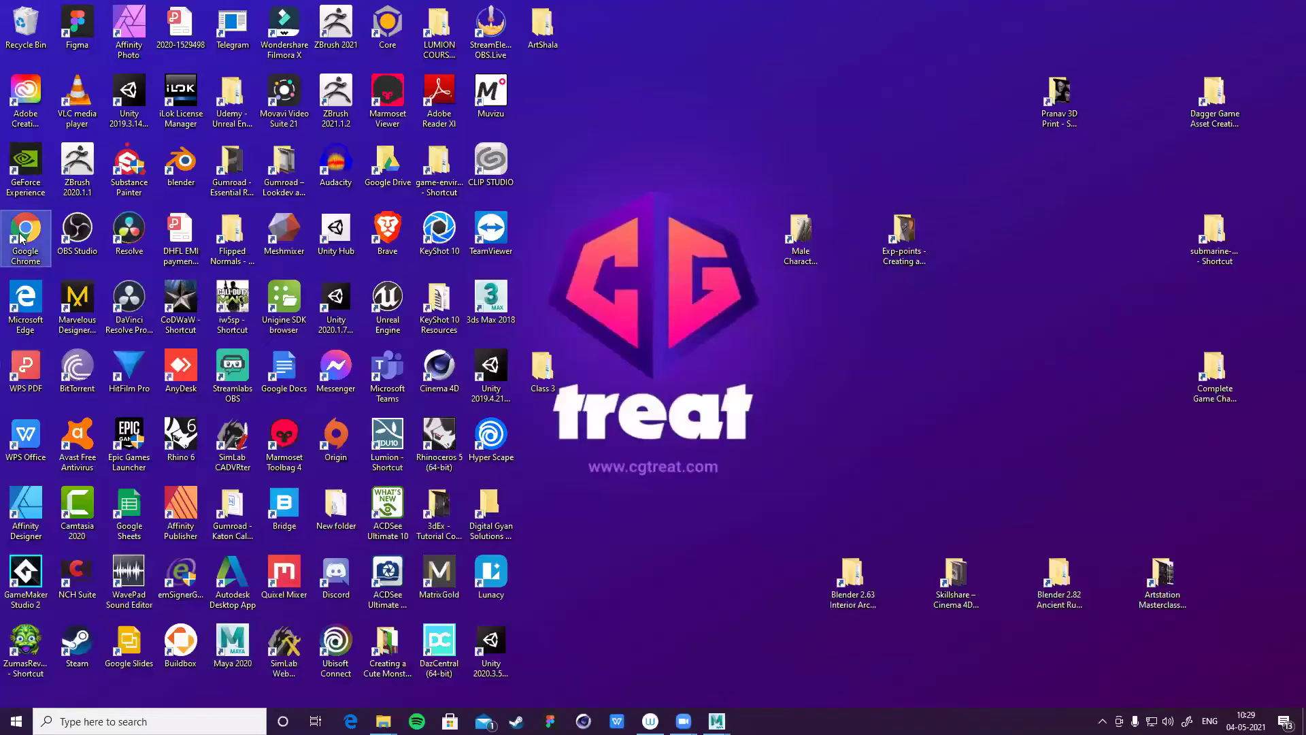
double_click(24, 232)
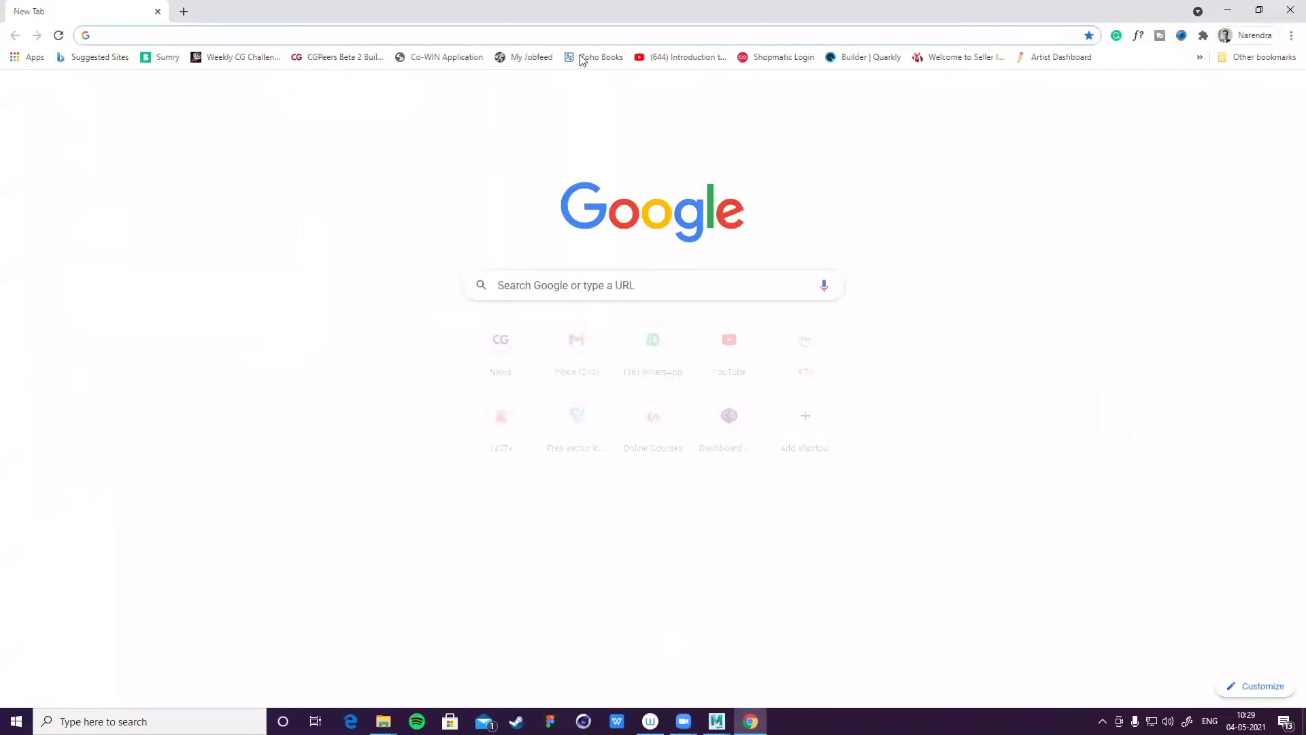
key("alt+Tab")
key("Tab")
key("alt+shift+Tab")
scroll(1039, 460, "up", 5)
scroll(1039, 457, "down", 5)
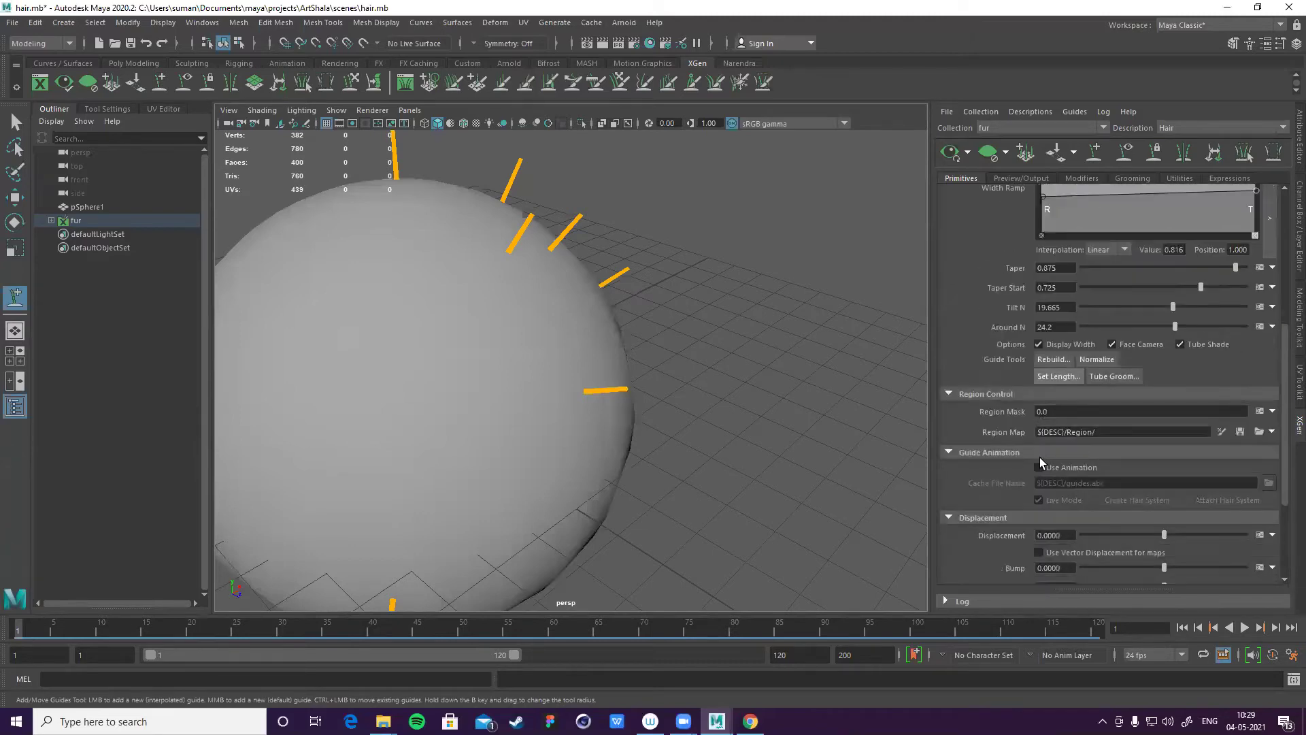
- Switch to Chrome, search Google Images for "hair style male" and open a bearded men's hairstyle image
key("alt+Tab")
type("hair ")
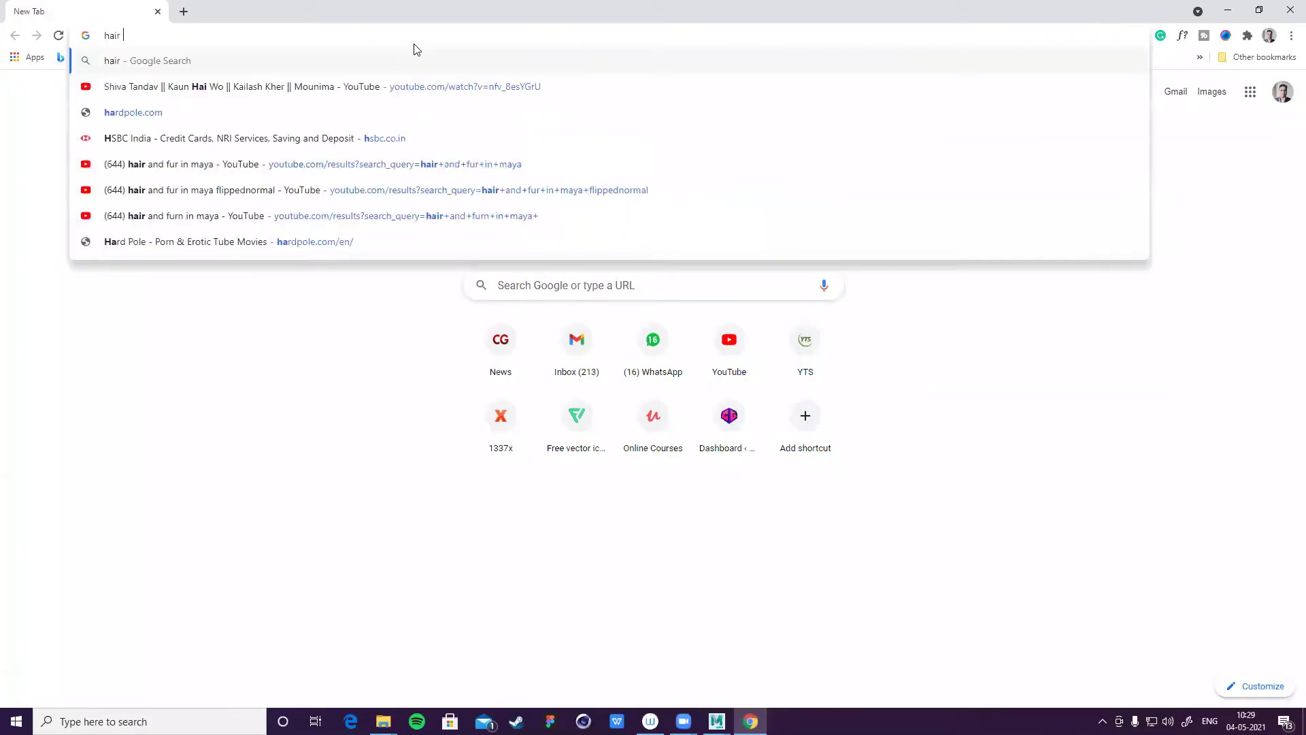
type("style male")
key("Return")
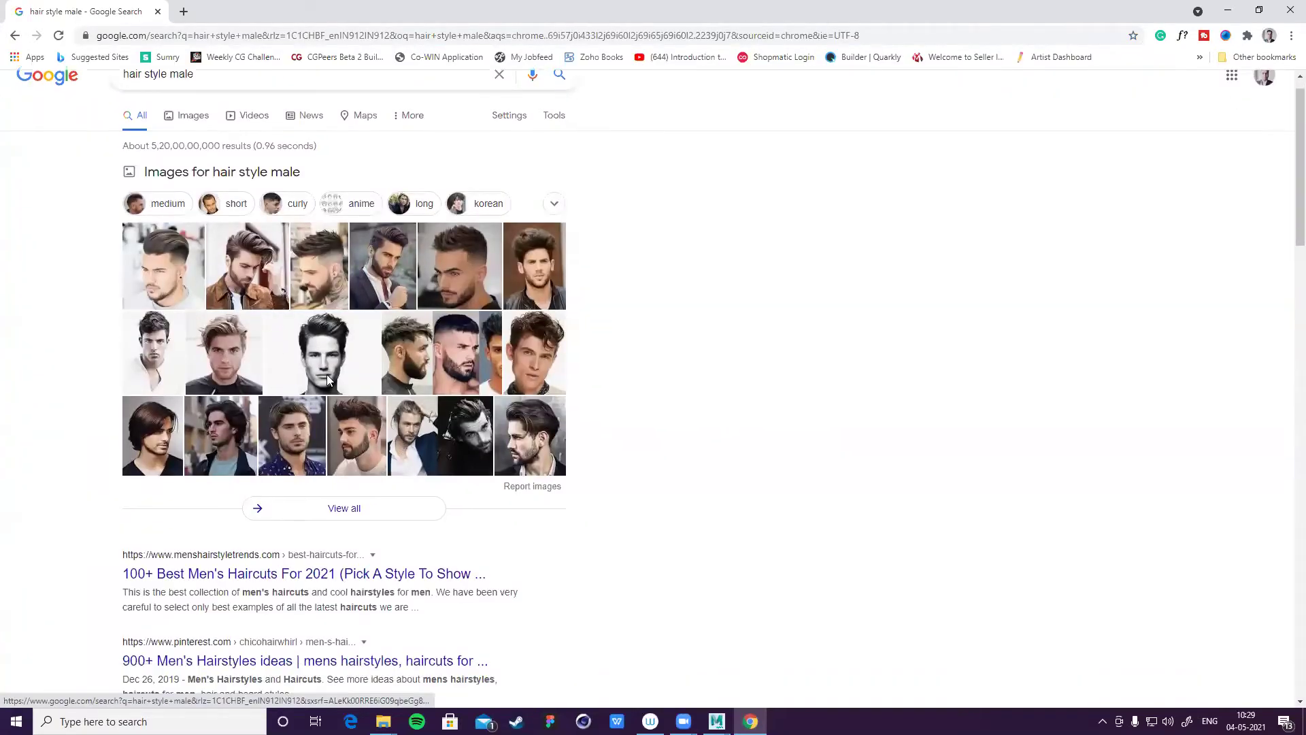
left_click(185, 143)
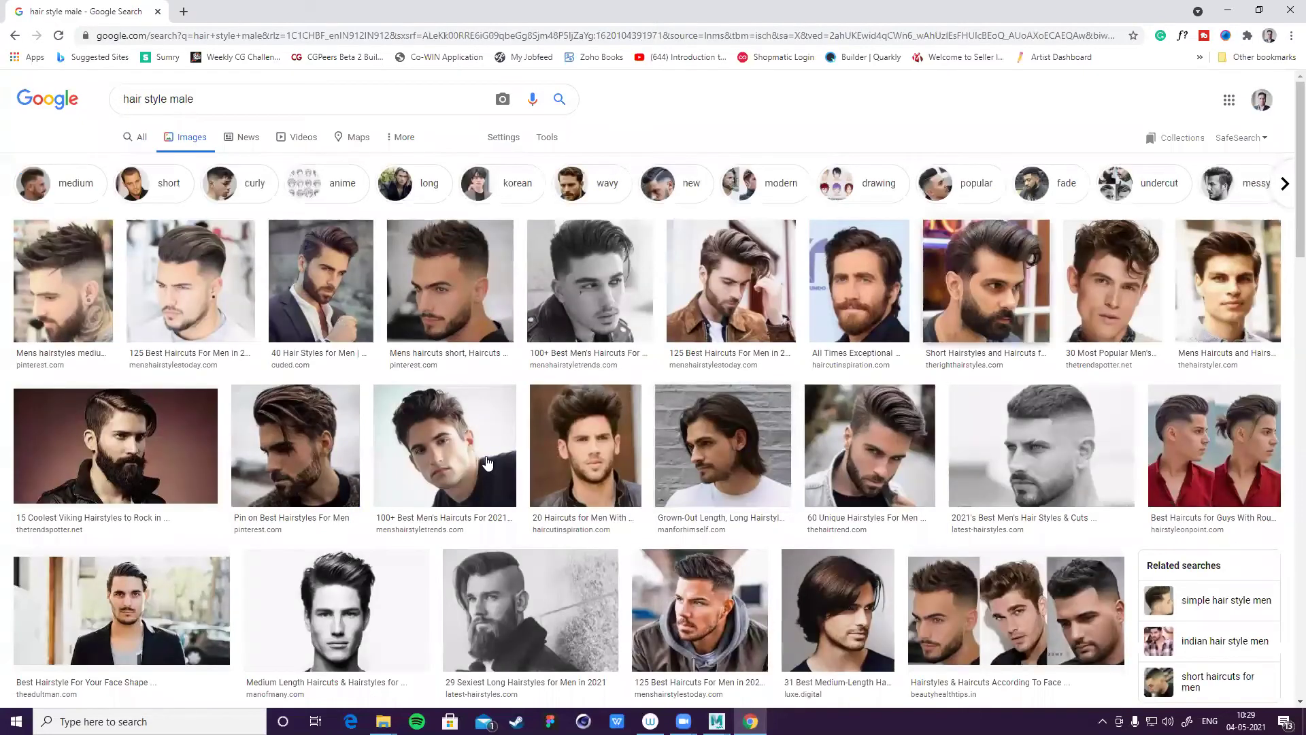
left_click(139, 437)
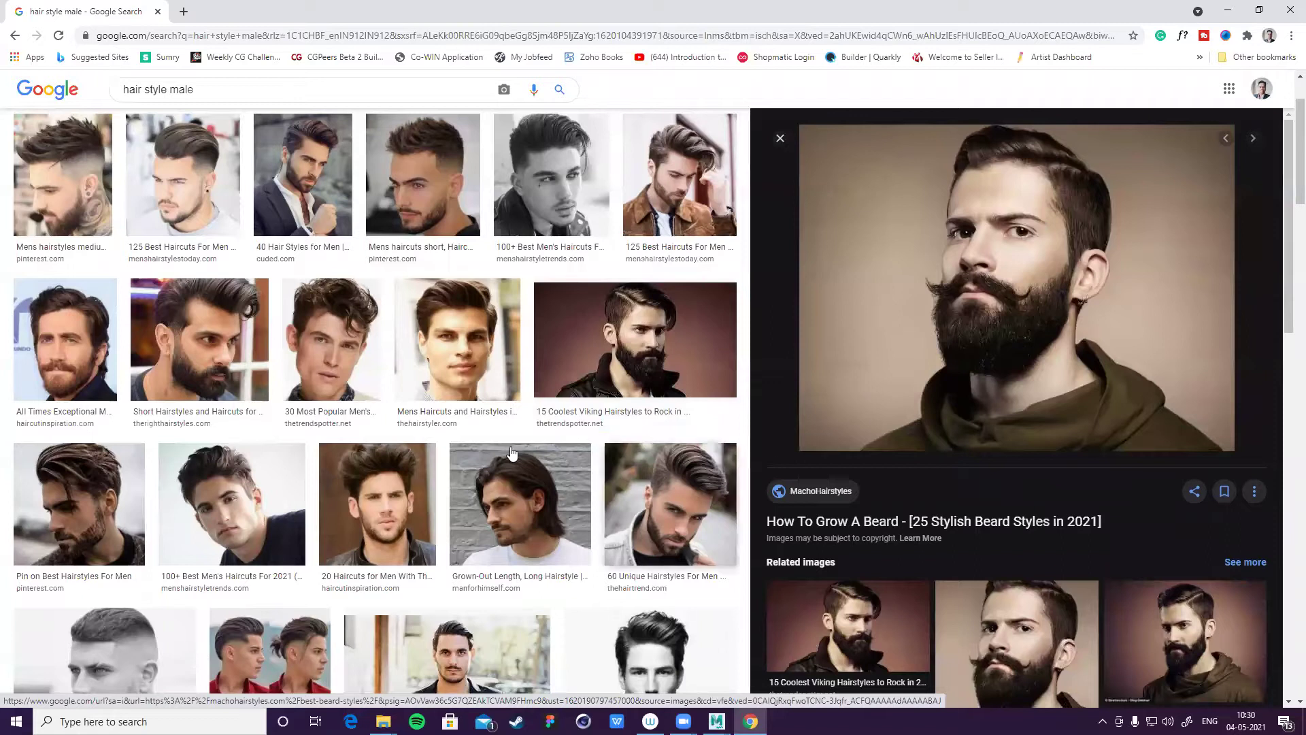
- Browse the male hairstyle results and open the image of haircuts according to face shape
scroll(449, 415, "down", 2)
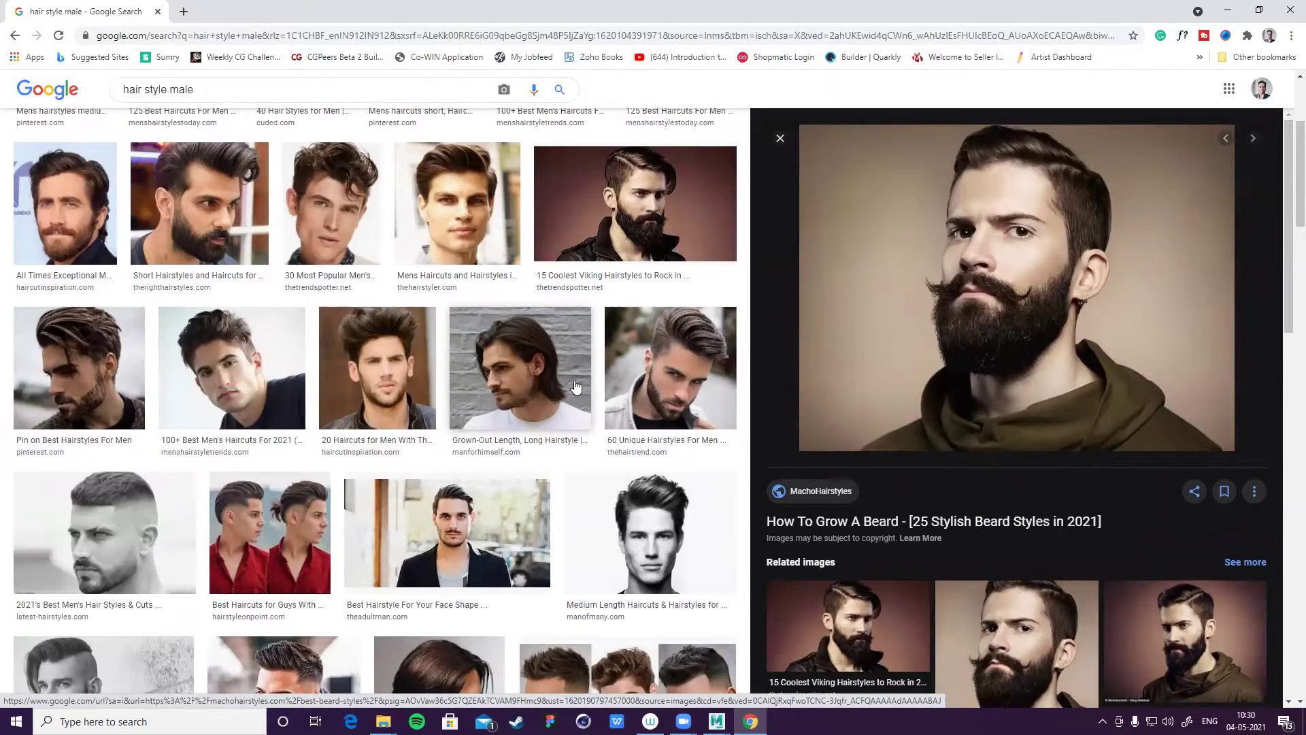
scroll(555, 393, "down", 1)
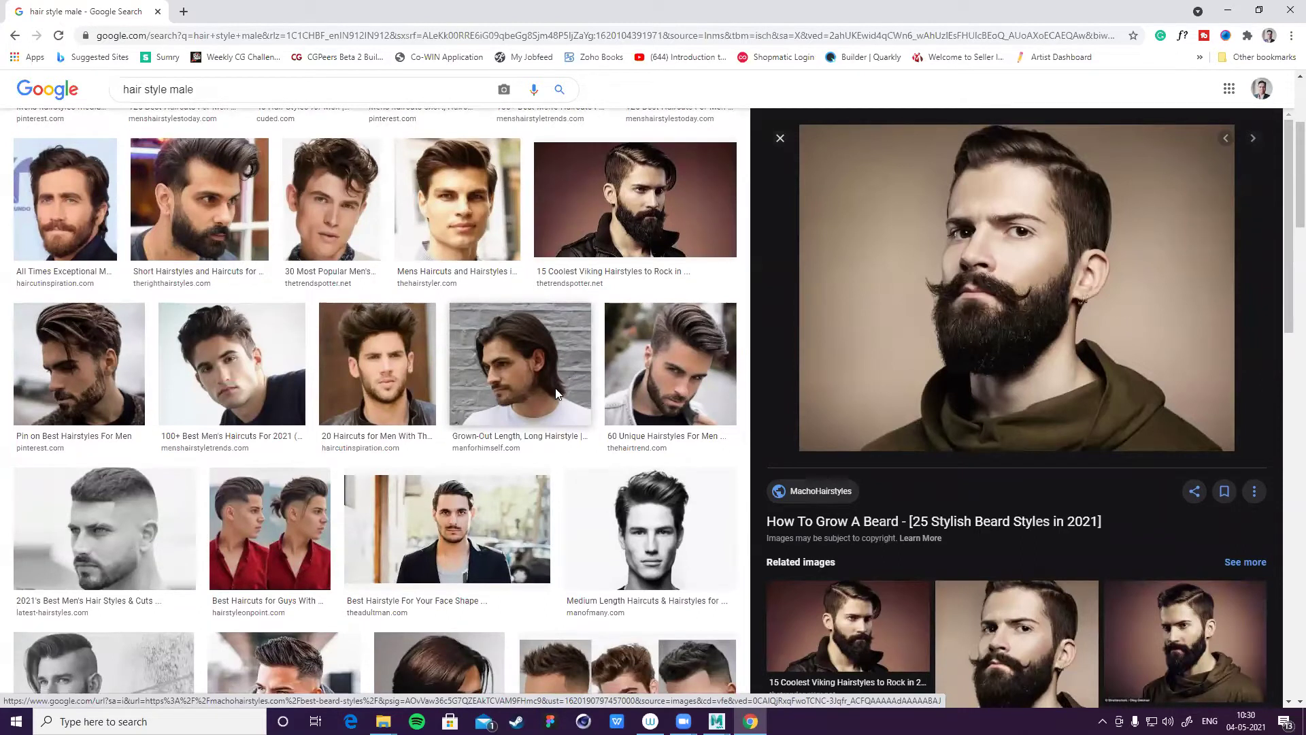
scroll(559, 383, "down", 2)
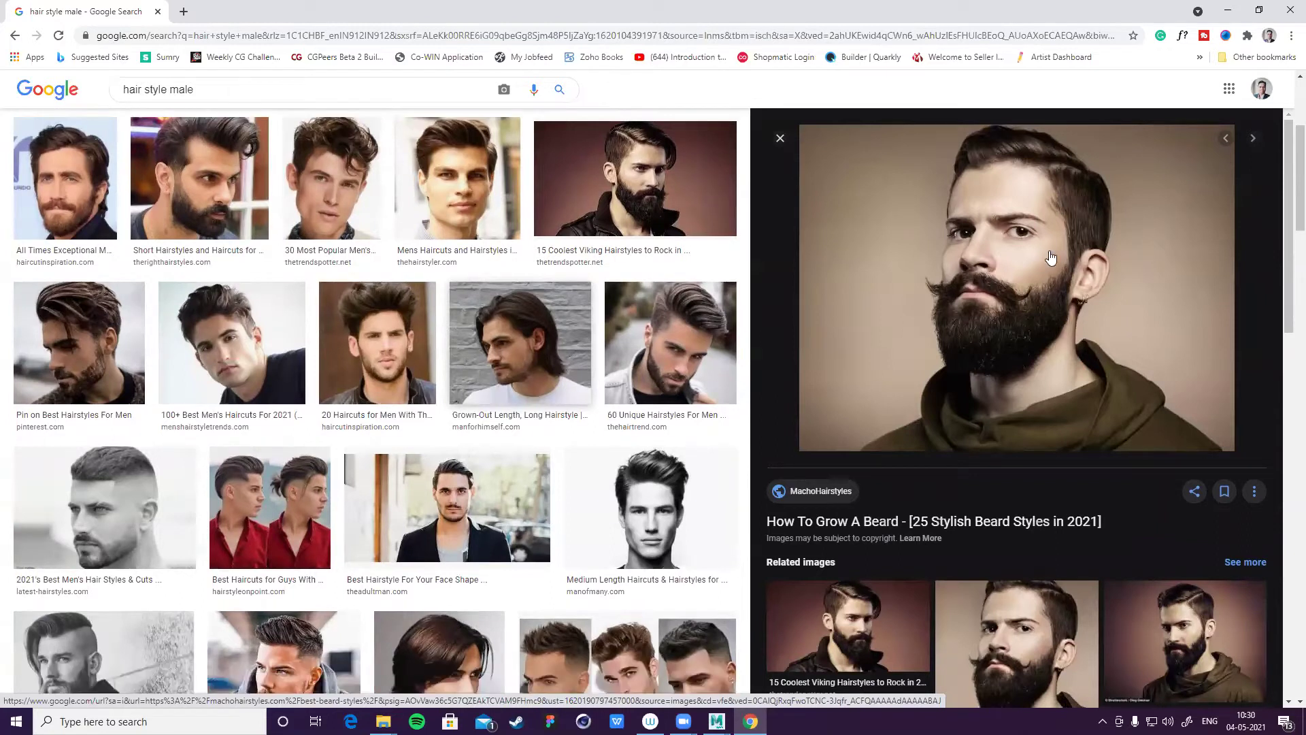
scroll(1075, 231, "down", 1)
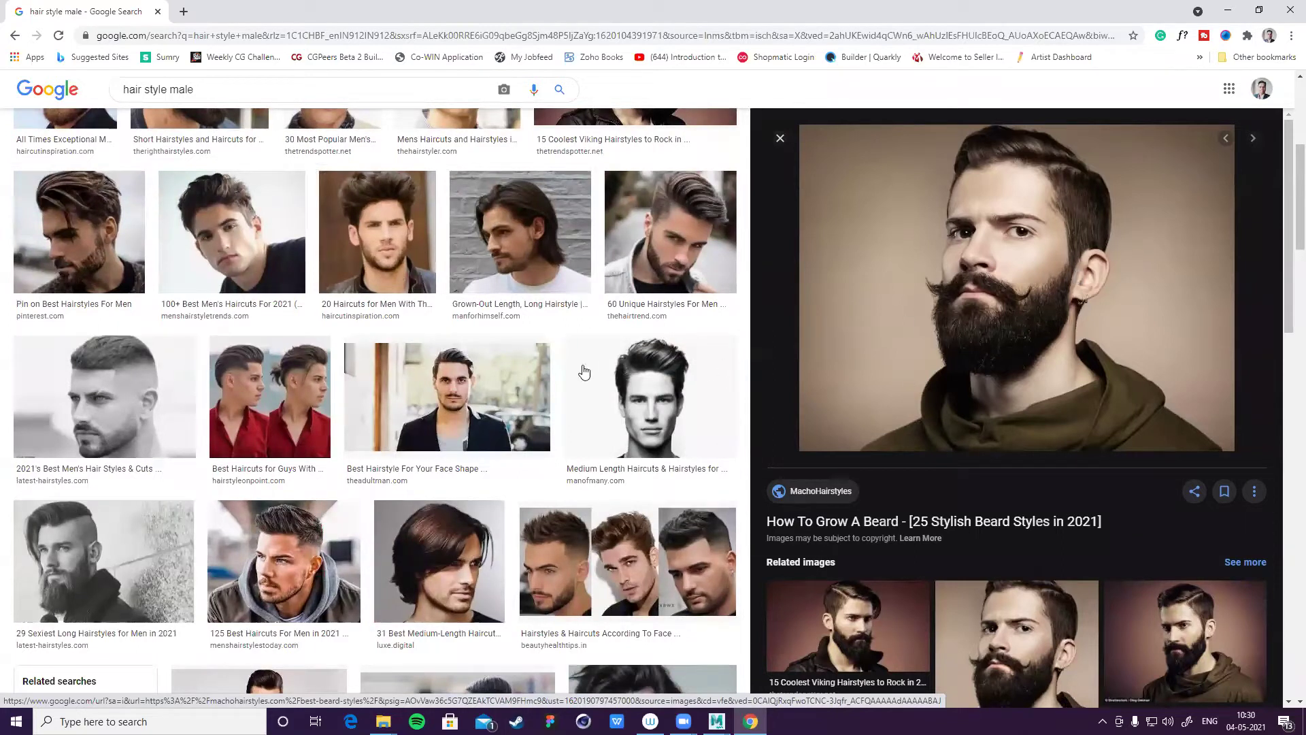
key("Right")
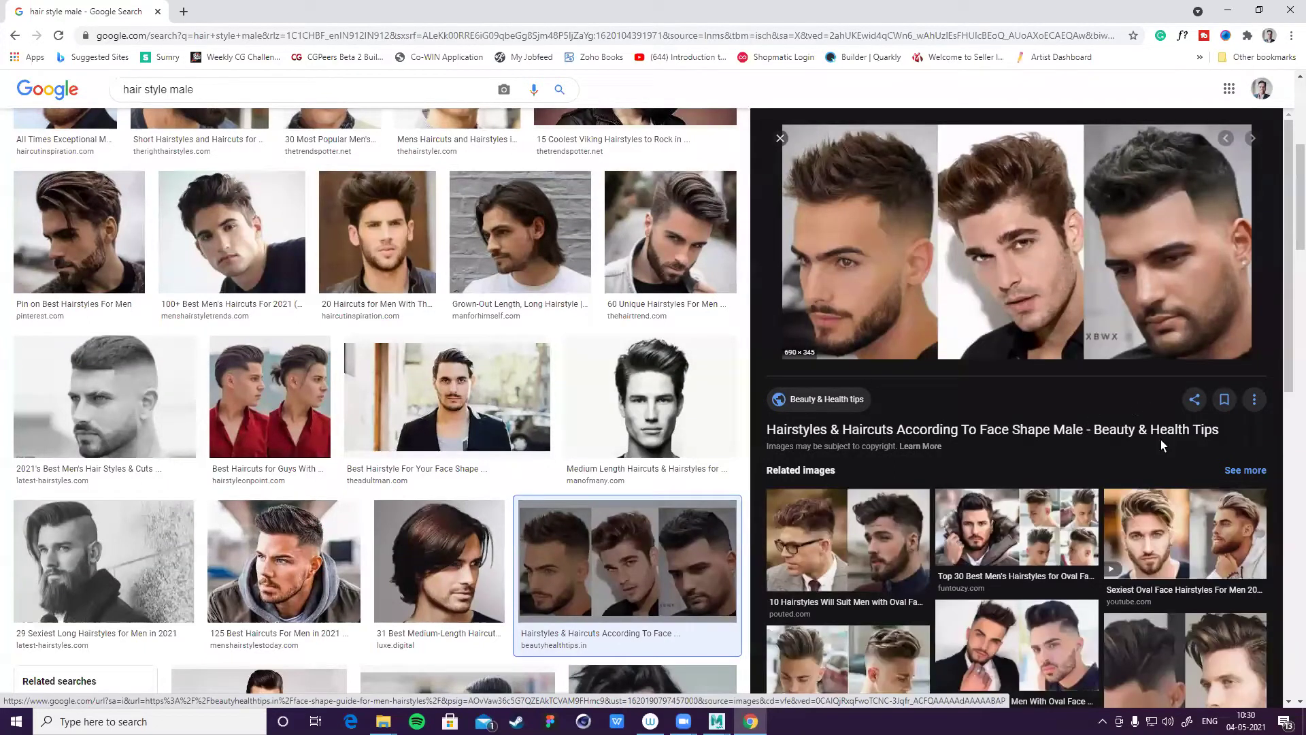
- Return to Maya and review the hair description's primitive settings down to the culling options
key("alt+Tab")
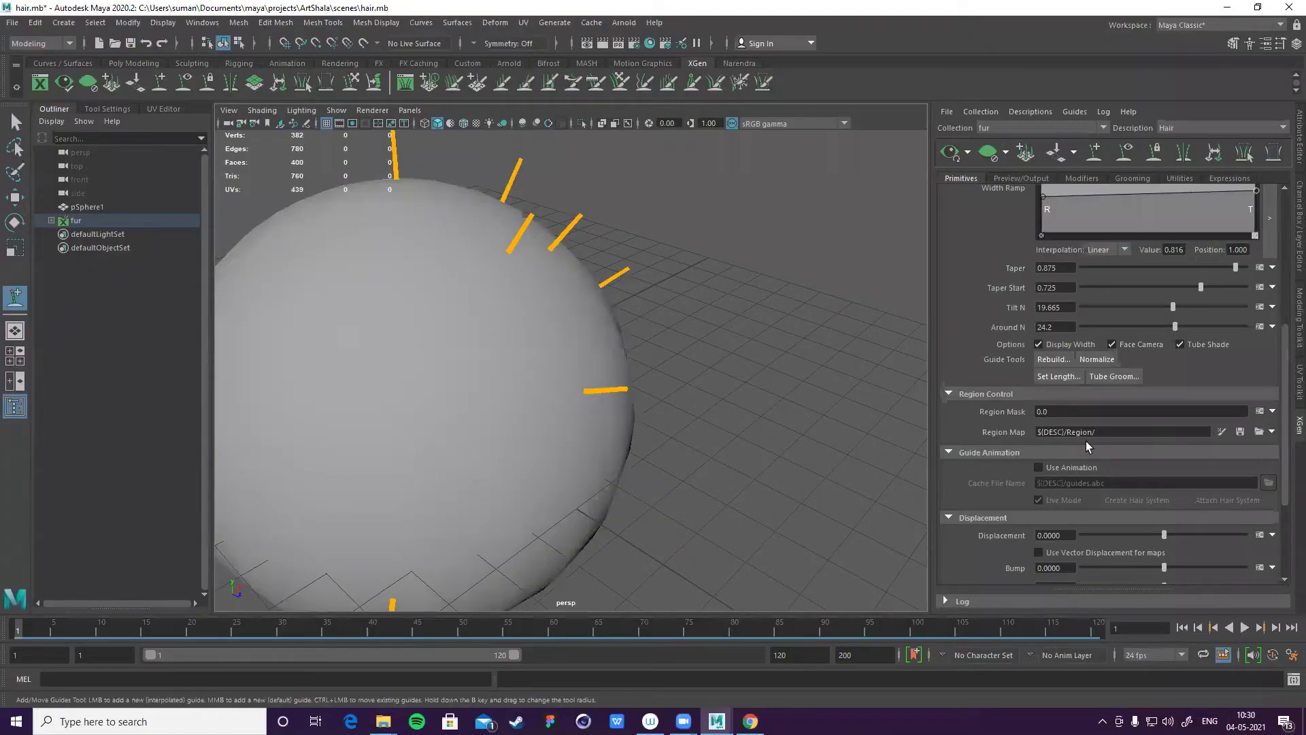
scroll(1009, 451, "down", 3)
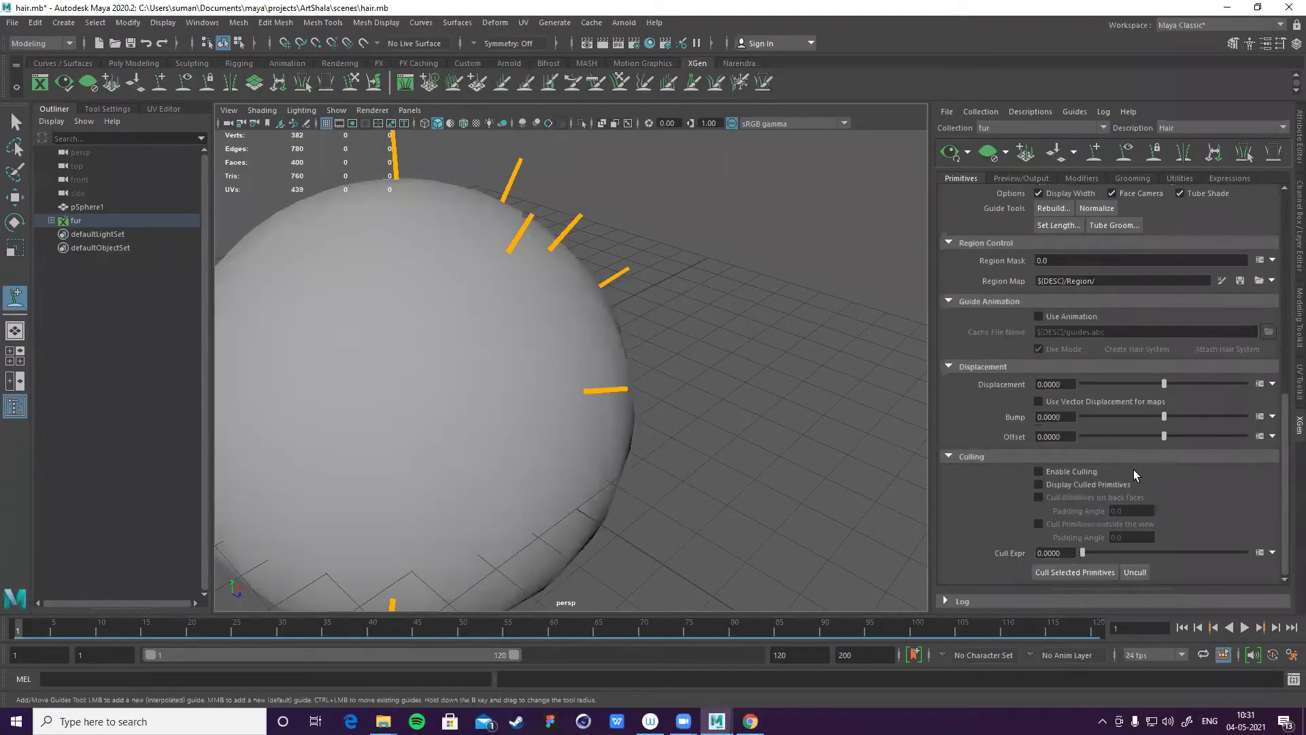
scroll(1134, 475, "up", 5)
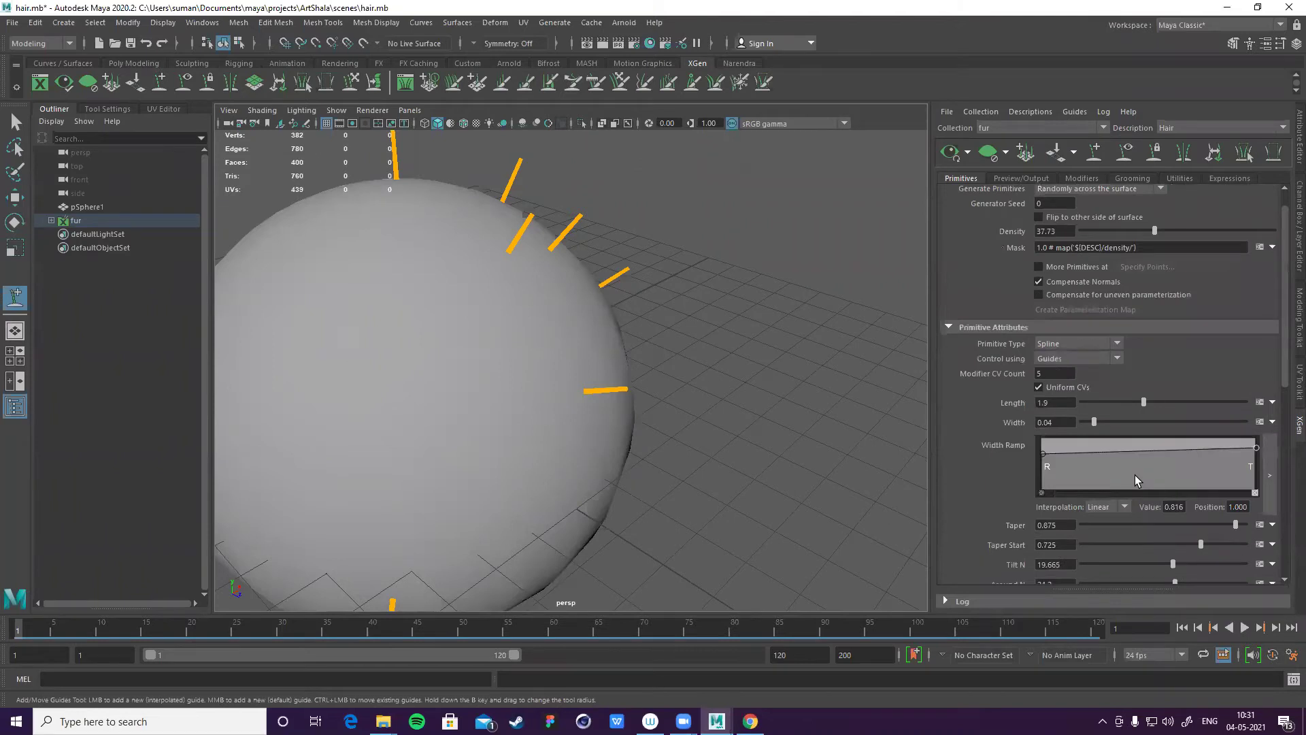
scroll(1134, 480, "up", 1)
- Expand the fur collection, the Hair description and pSphere1_Hair in the Outliner to list the individual guides
scroll(687, 410, "down", 5)
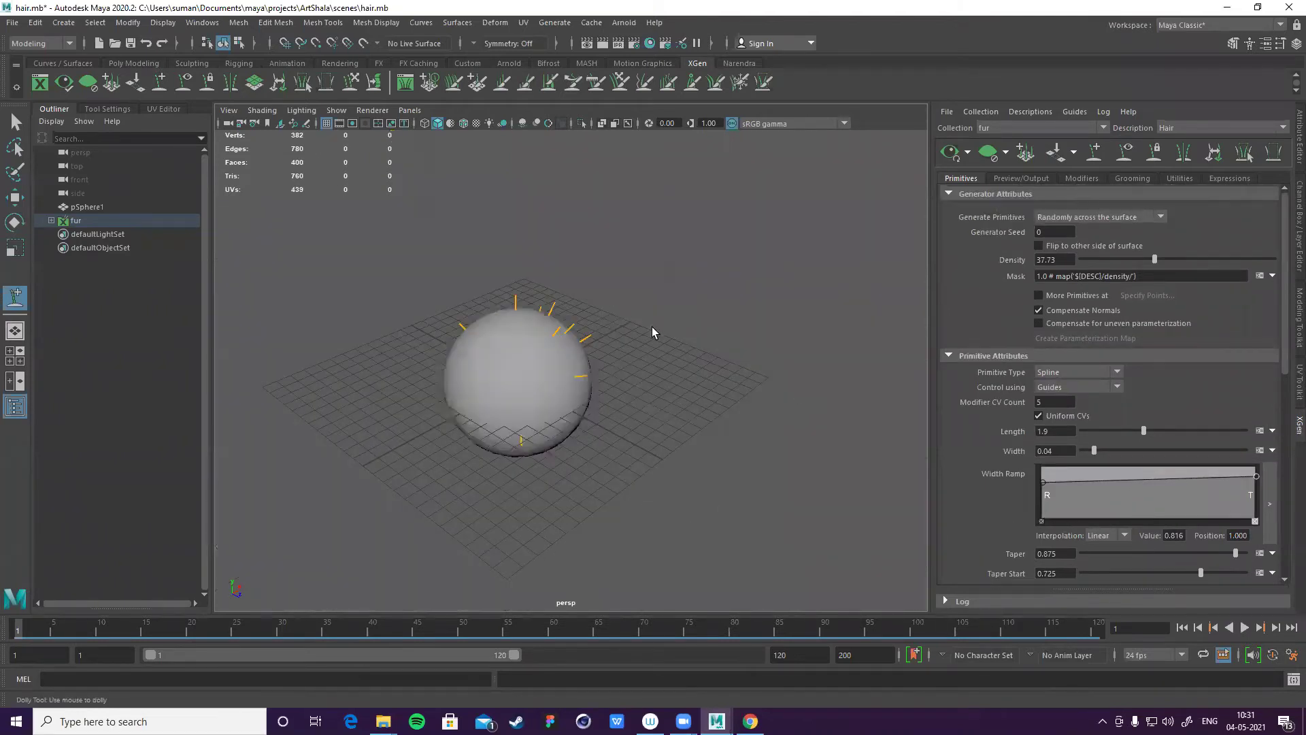
scroll(642, 300, "up", 6)
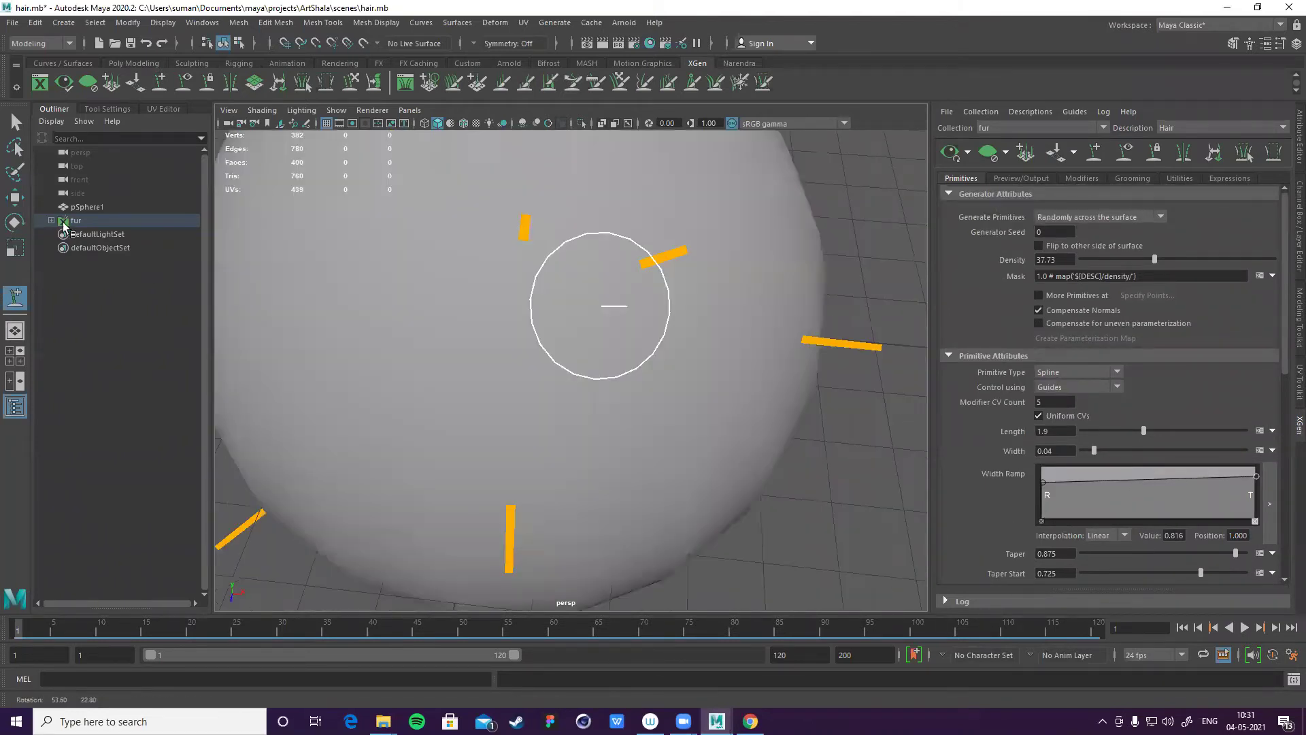
left_click(51, 221)
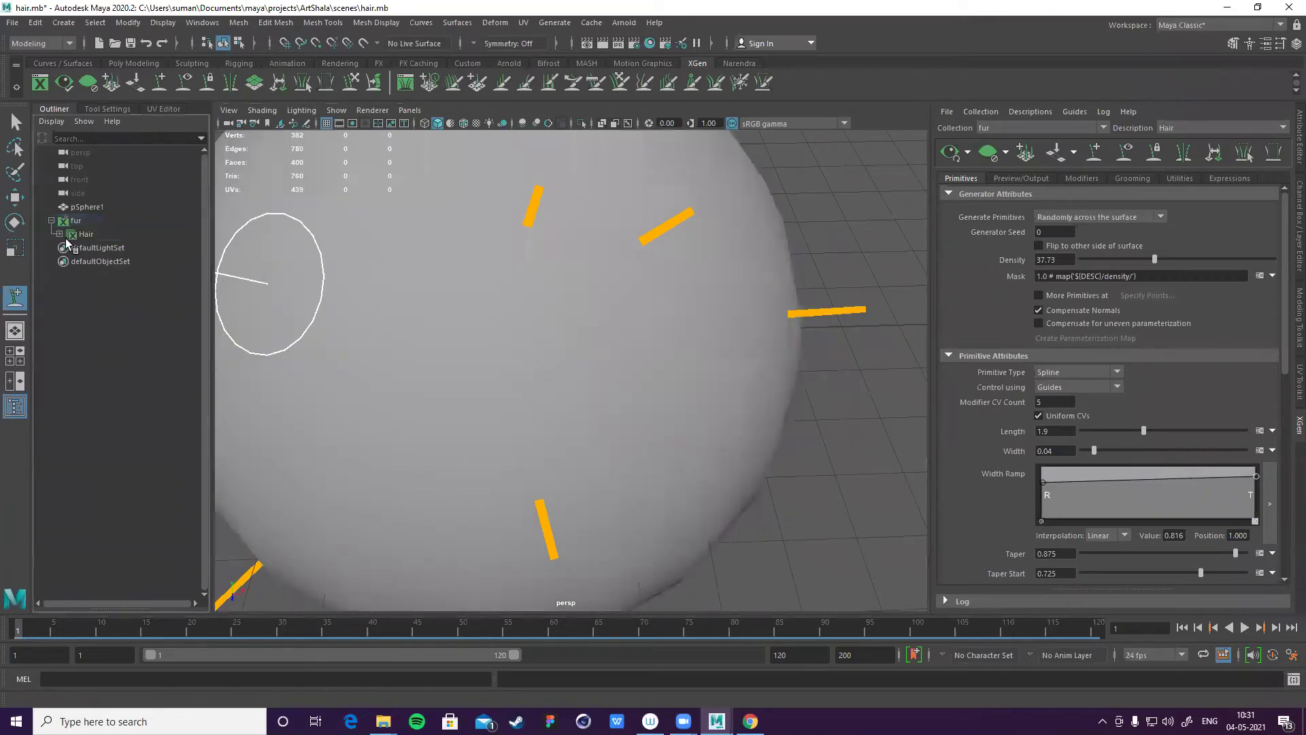
left_click(60, 234)
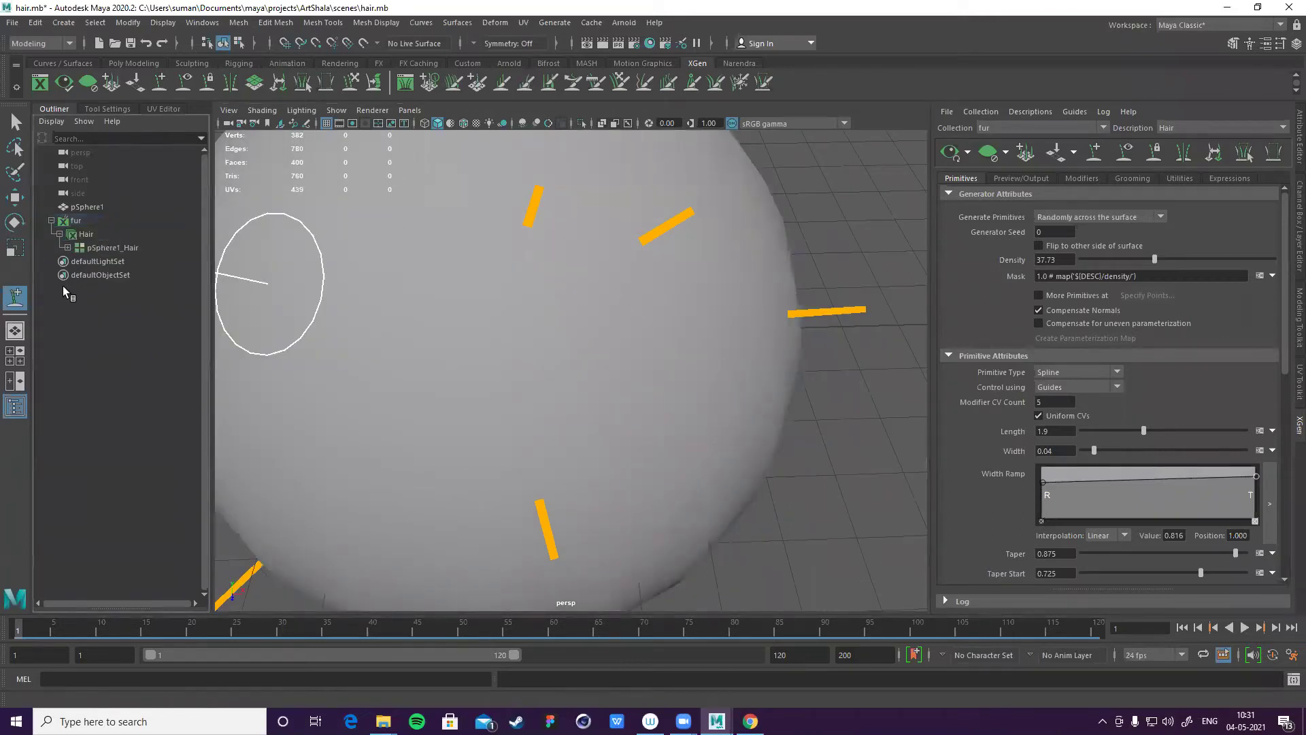
left_click(68, 248)
left_click(68, 248)
left_click(68, 249)
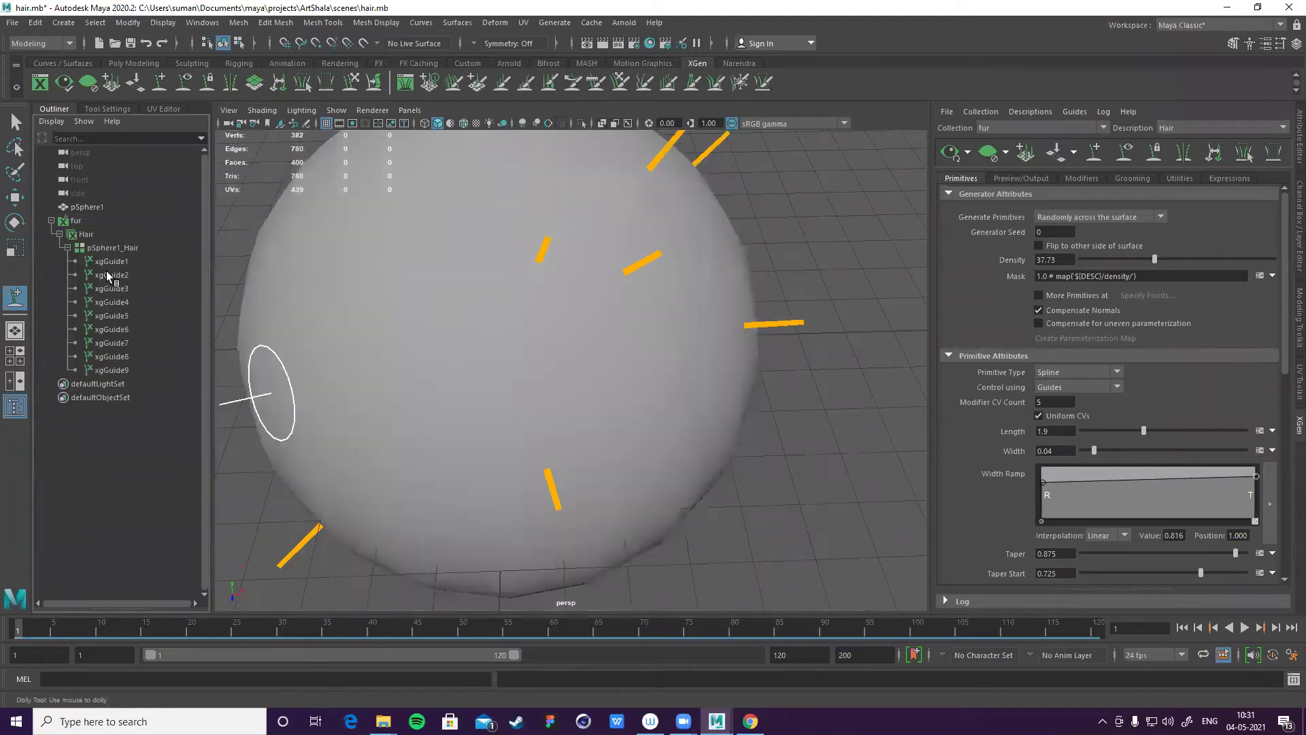
- Select xgGuide2 and lengthen it with the Scale tool to about 1.5 times its size
left_click(108, 275)
left_click_drag(833, 426, 884, 390, "alt")
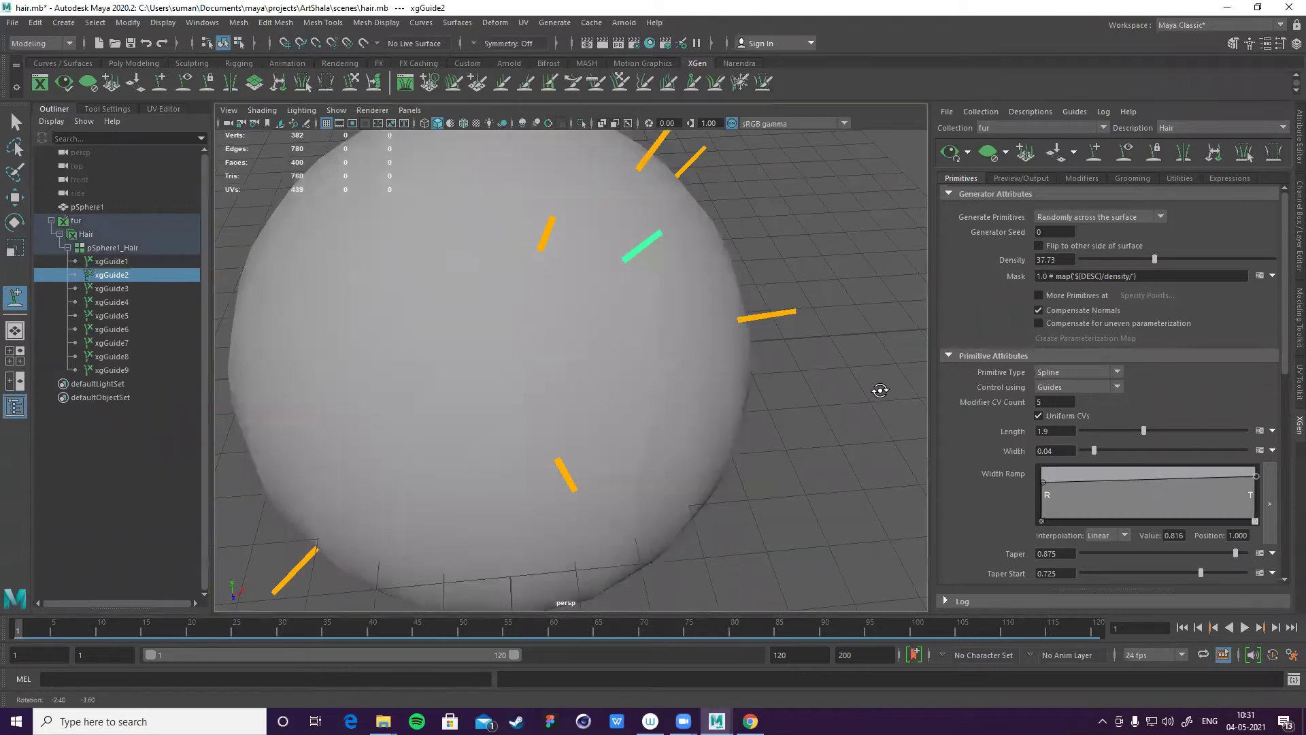
left_click_drag(658, 337, 718, 249, "alt")
middle_click_drag(728, 355, 728, 376, "alt")
scroll(728, 377, "up", 3)
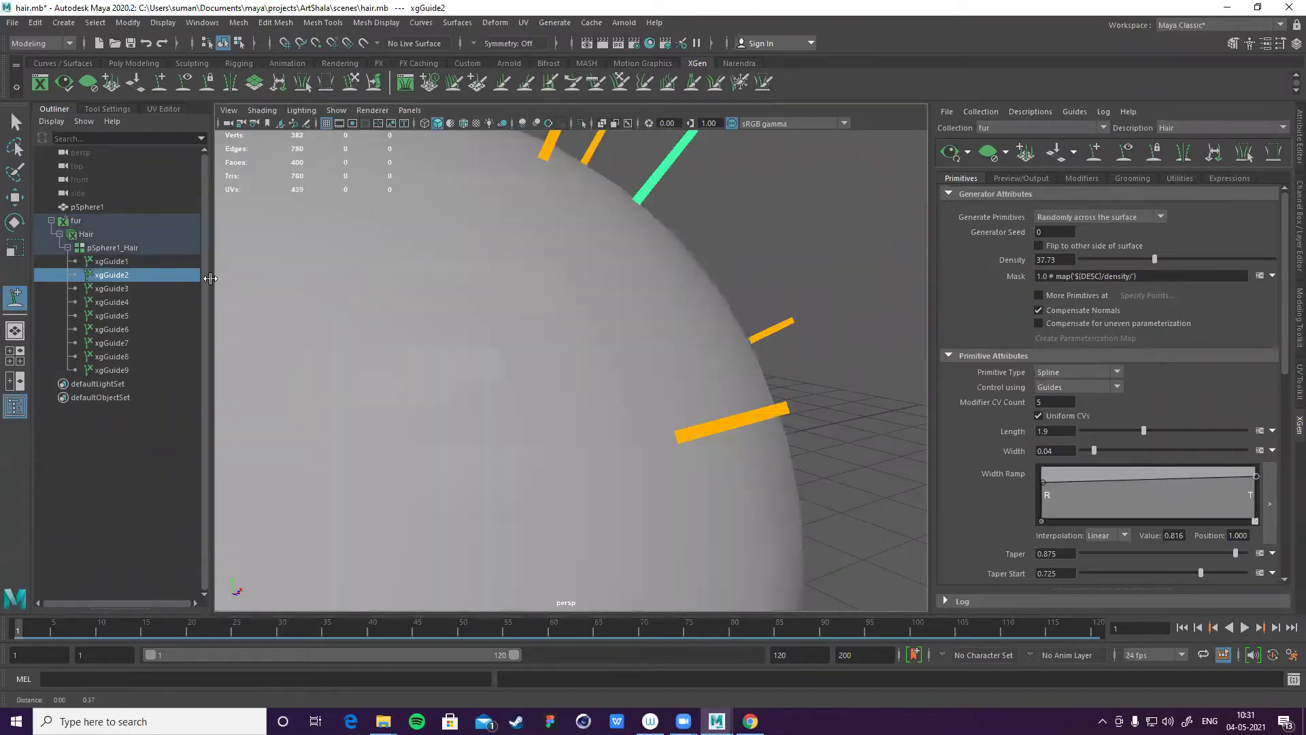
scroll(746, 207, "down", 2)
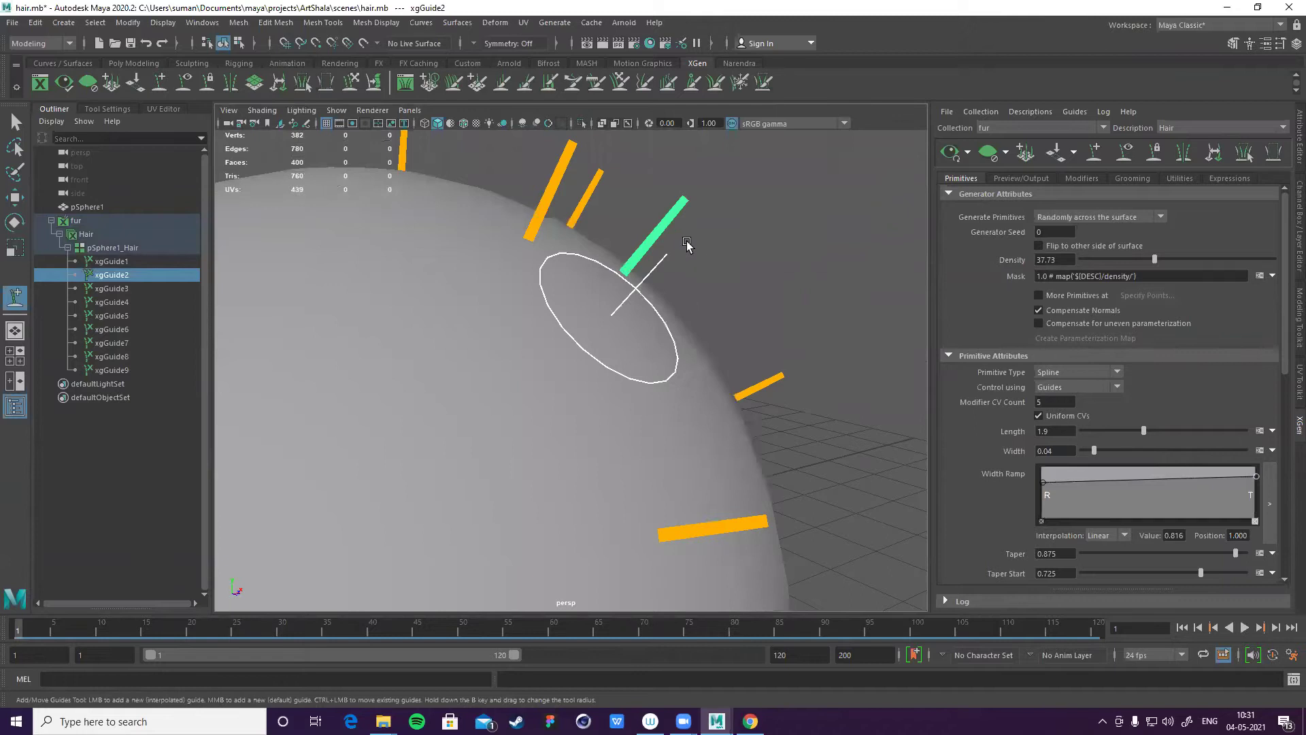
key("r")
left_click_drag(612, 277, 707, 208)
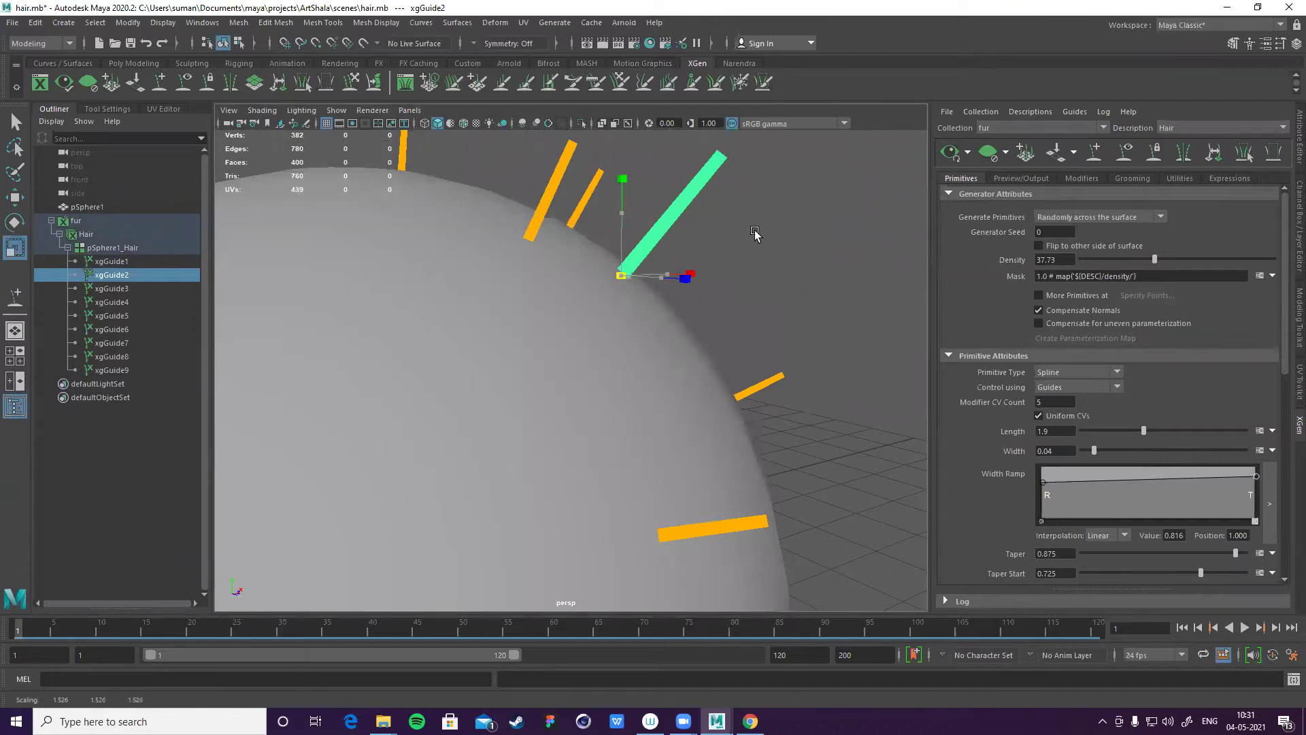
- Select xgGuide1 near the top of the sphere and shorten it by scaling it down uniformly
middle_click_drag(755, 235, 728, 278, "alt")
scroll(670, 299, "down", 2)
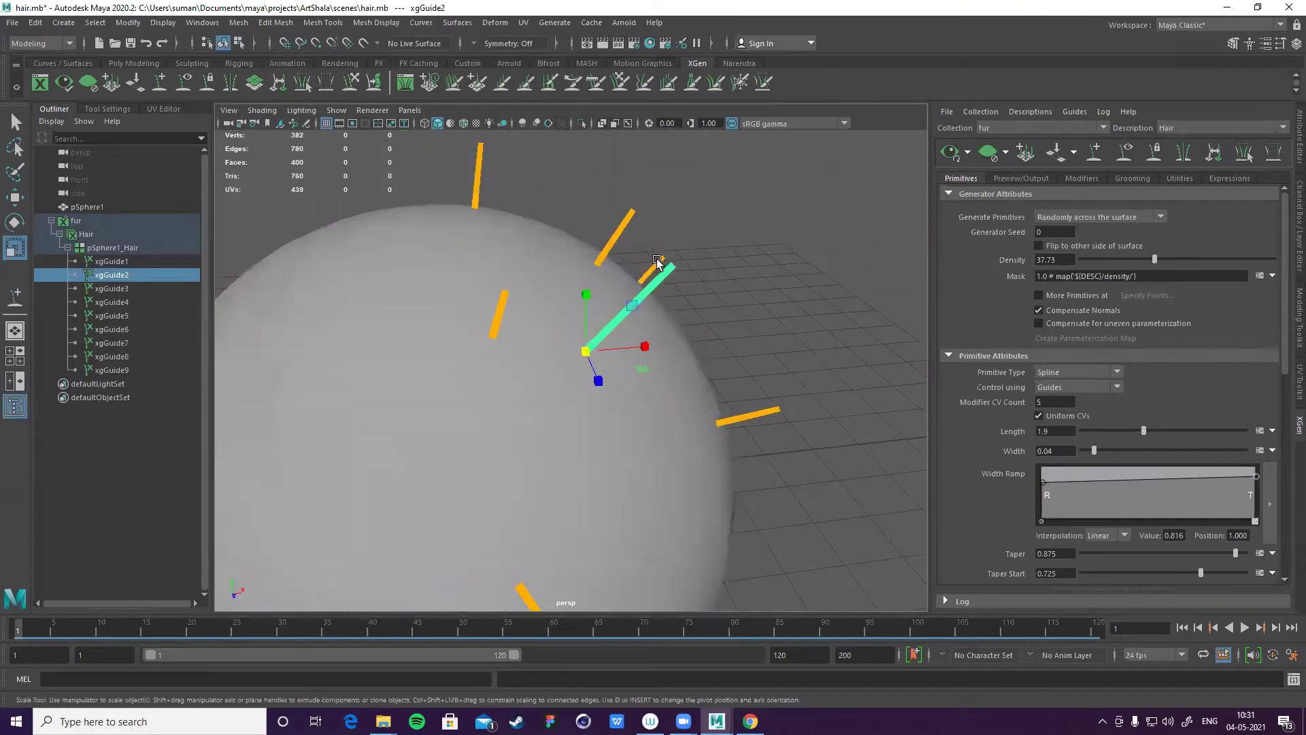
left_click(612, 231)
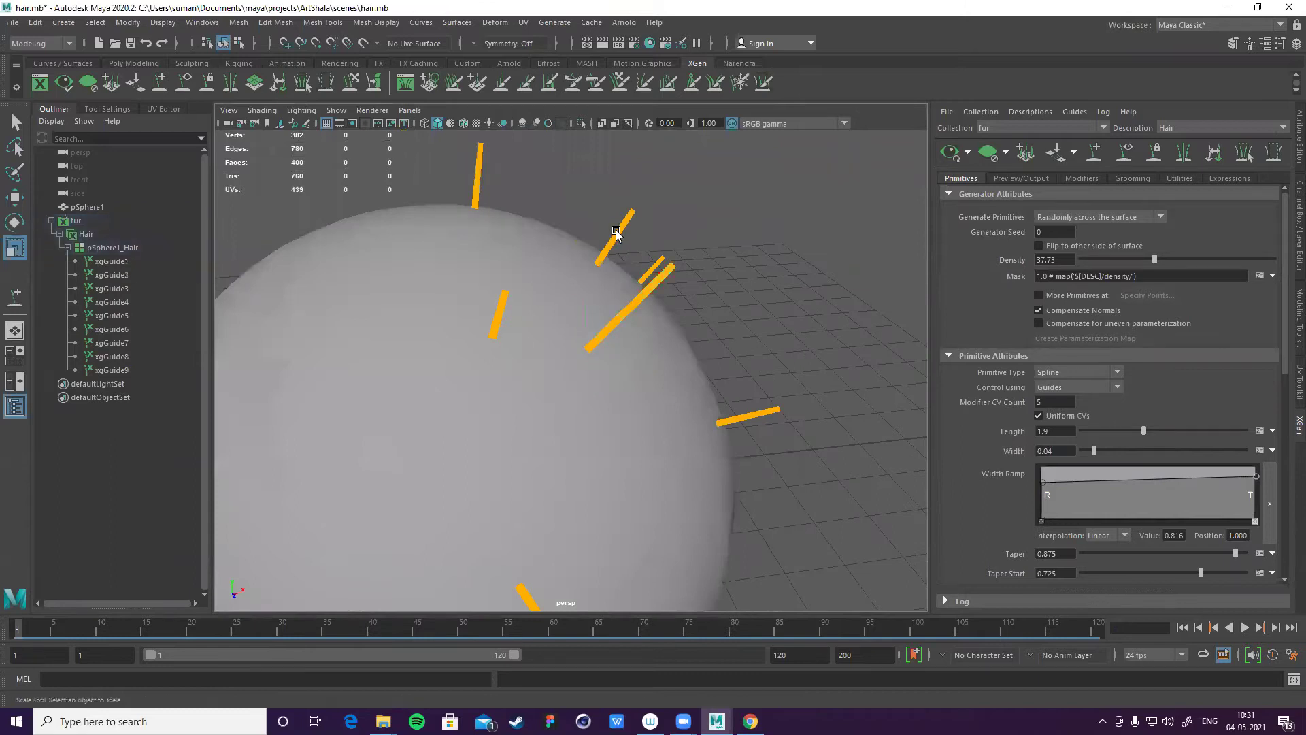
left_click(616, 233)
left_click_drag(598, 259, 573, 289)
- Select xgGuide6 on the side of the sphere and lengthen it by scaling it up uniformly
scroll(735, 332, "down", 2)
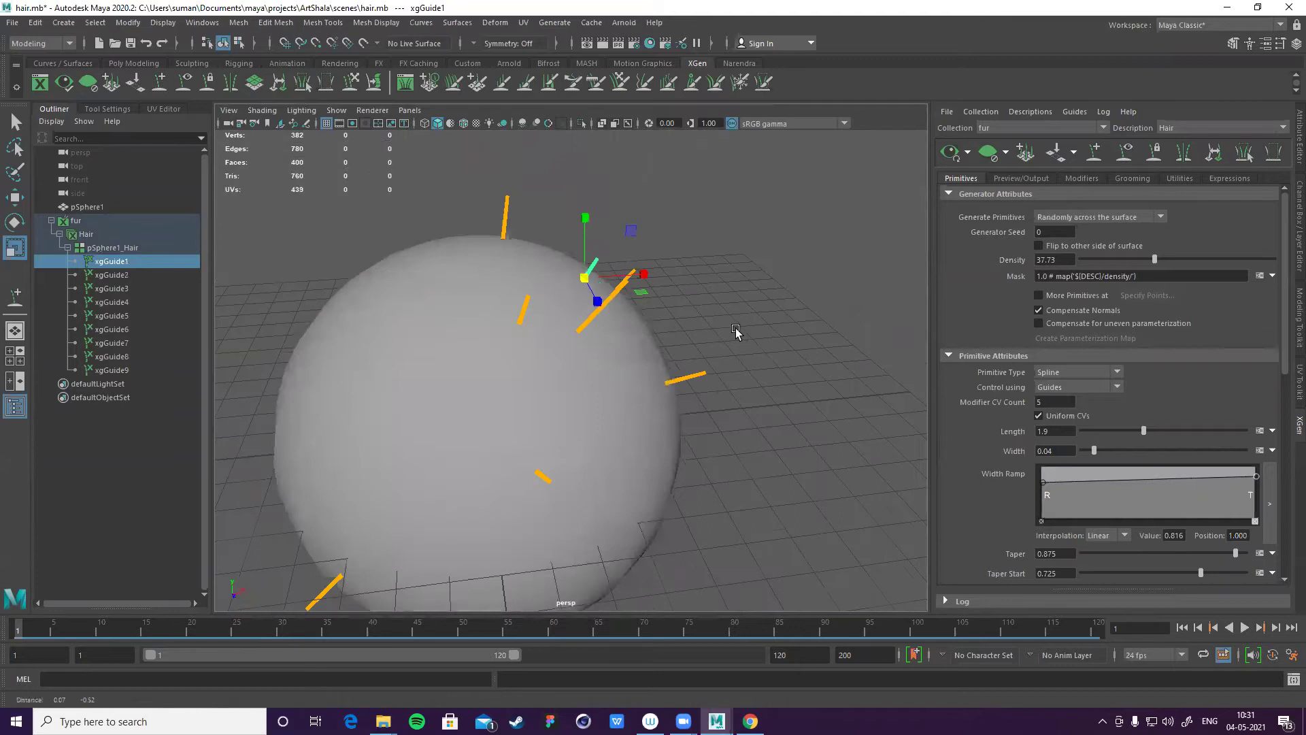
scroll(735, 331, "down", 2)
left_click_drag(708, 365, 770, 416, "alt")
left_click(701, 382)
left_click_drag(694, 397, 691, 321, "alt")
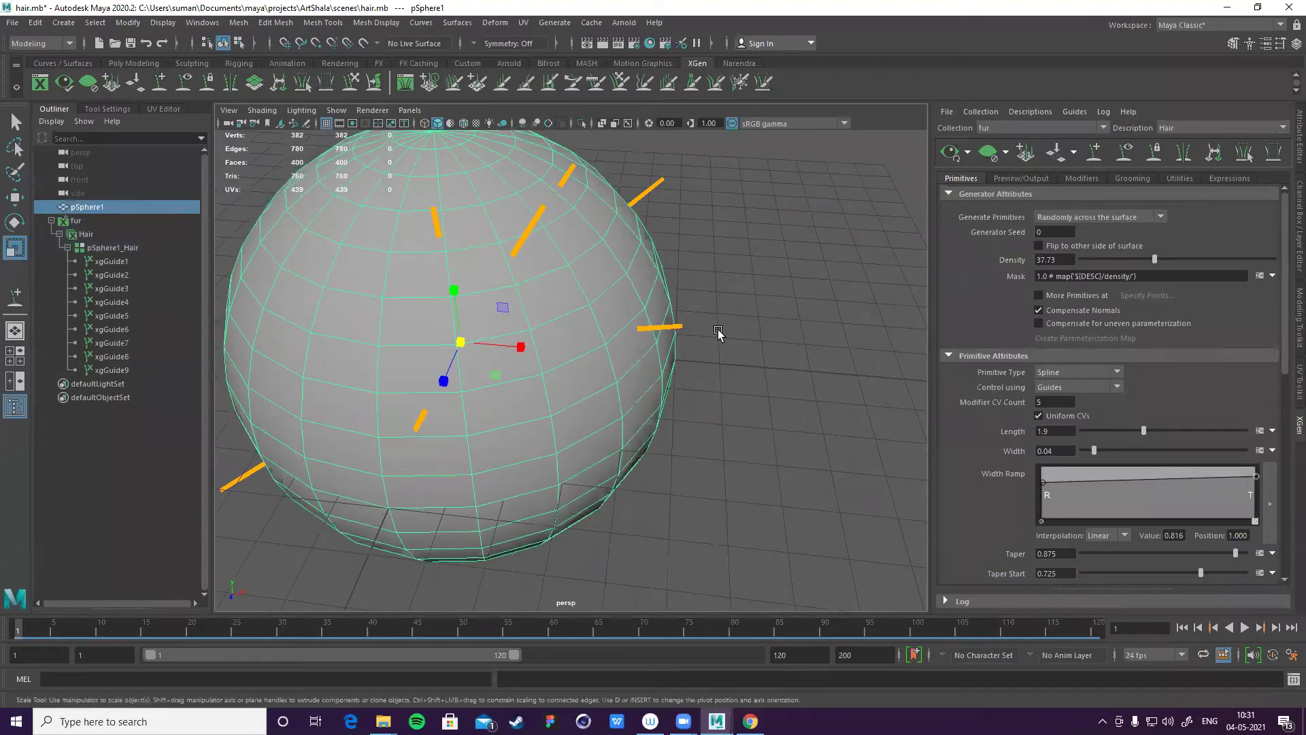
scroll(700, 340, "up", 3)
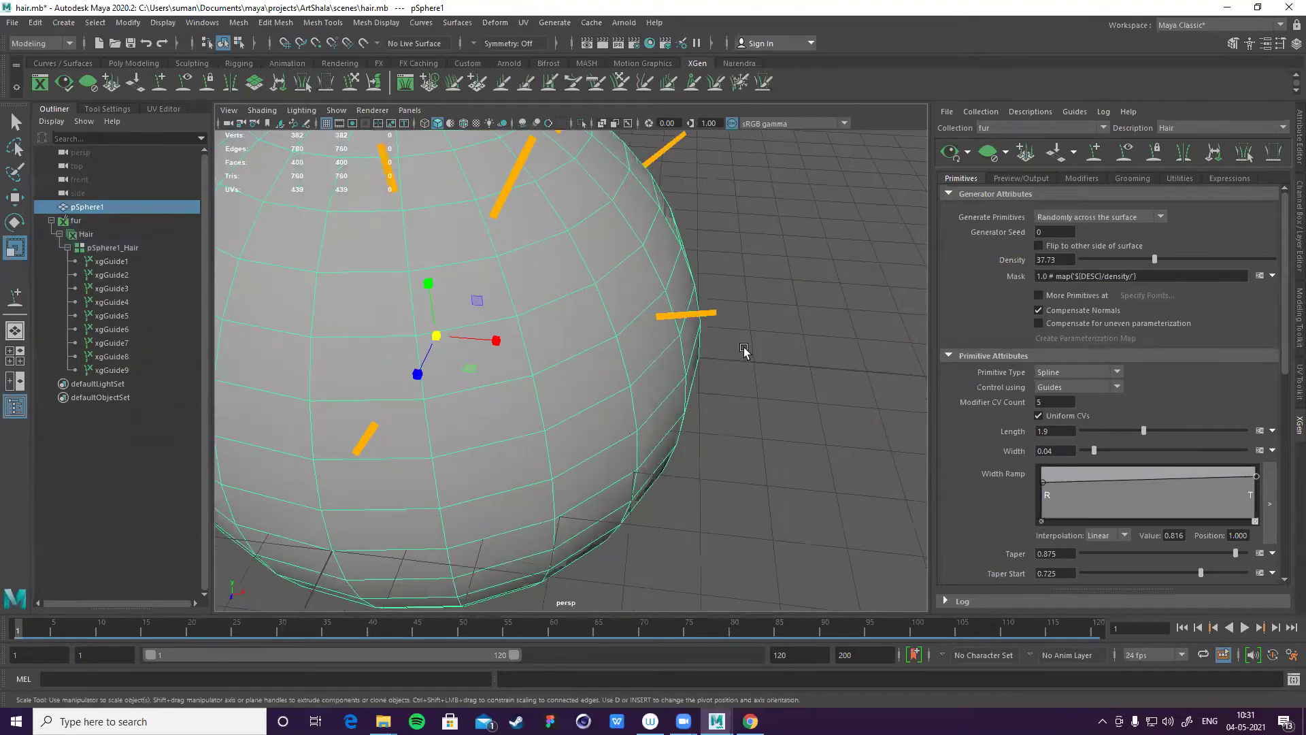
left_click(727, 257)
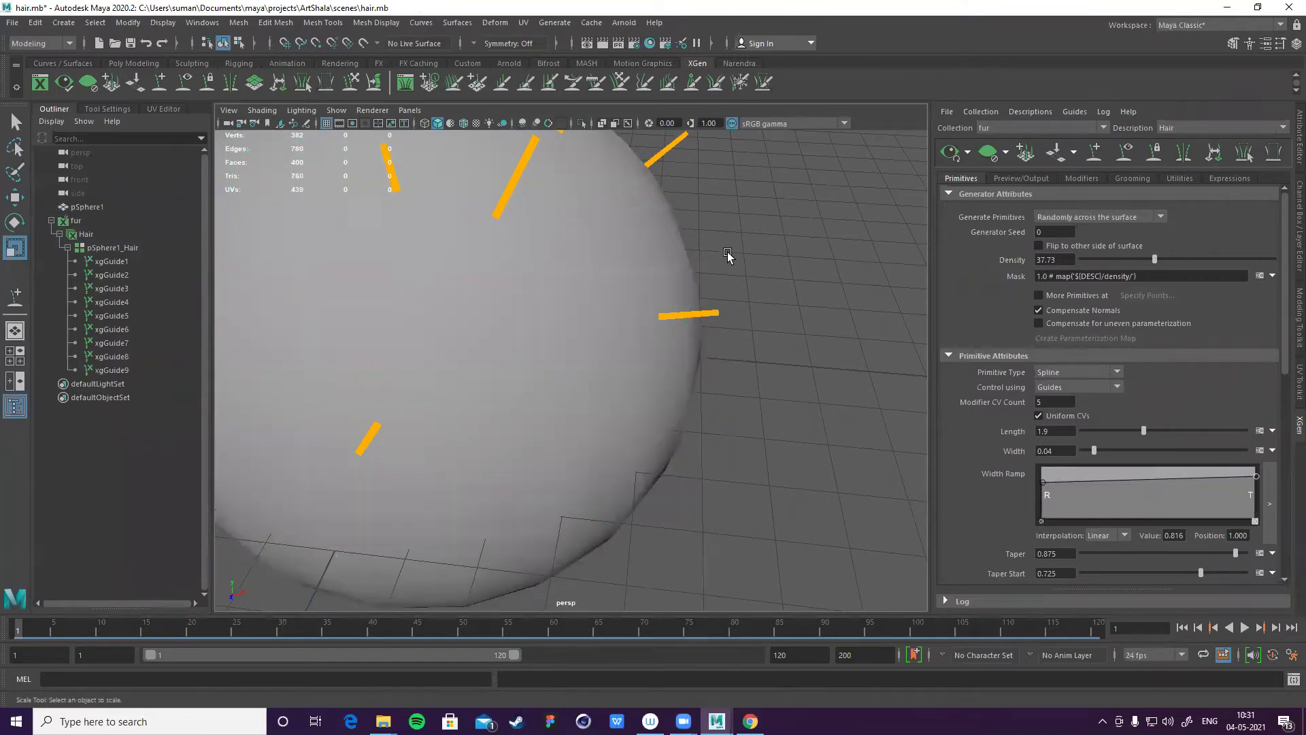
left_click(701, 315)
scroll(646, 381, "down", 3)
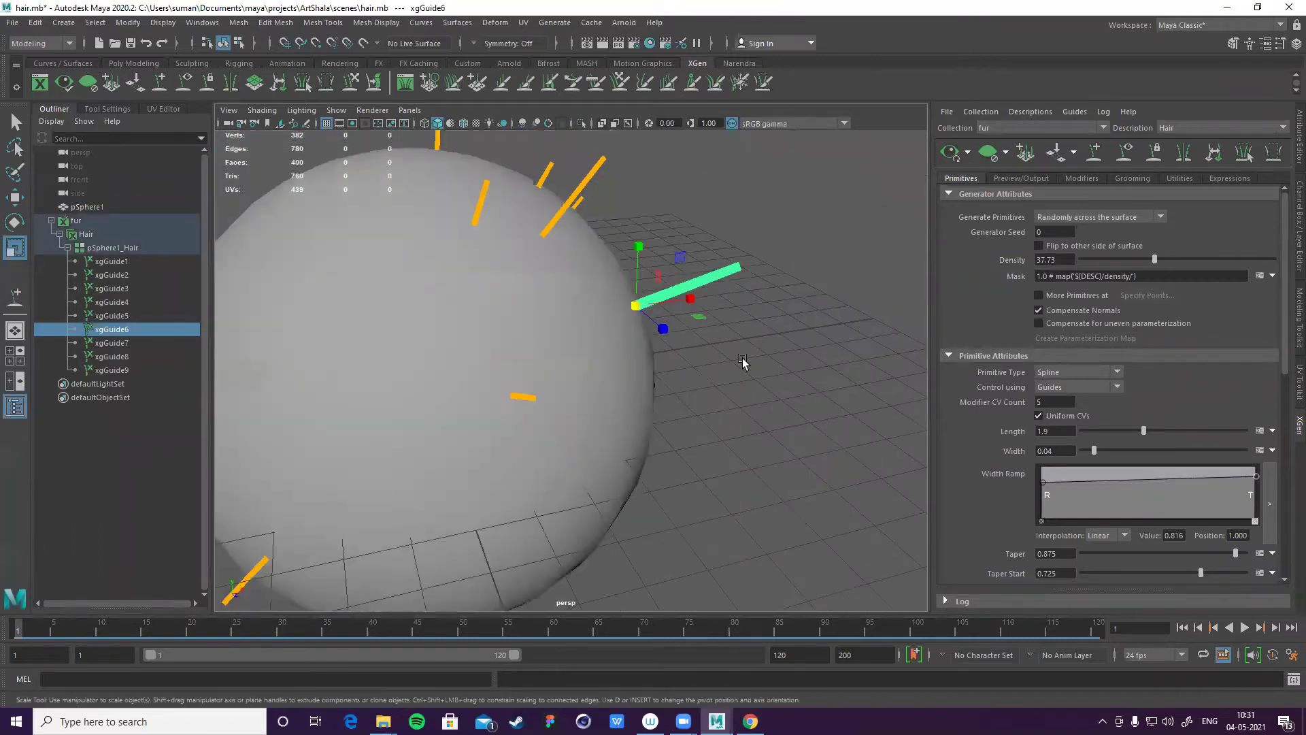
- Generate the XGen hair preview on the sphere, inspect the hair around the edited guides, and clear the preview
scroll(768, 323, "up", 2)
left_click_drag(873, 182, 865, 244, "alt")
left_click(864, 243)
scroll(889, 276, "down", 2)
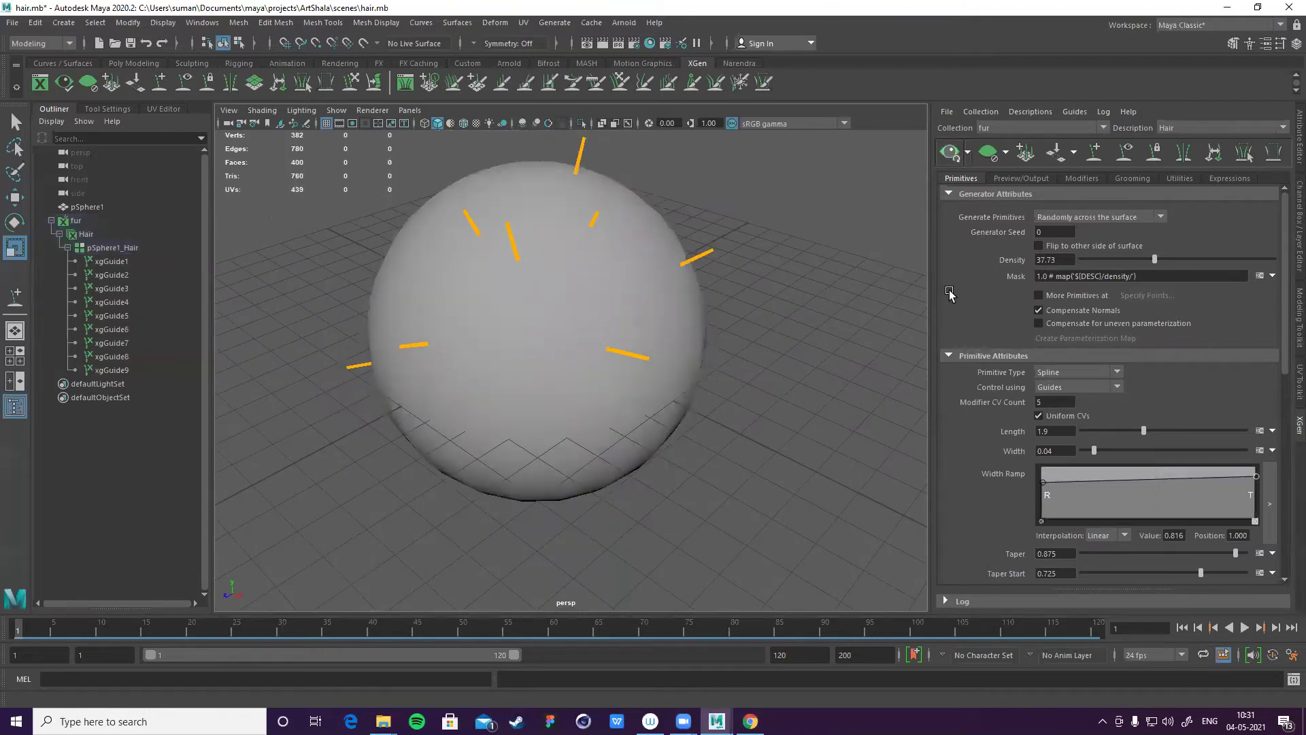
left_click_drag(780, 303, 455, 336, "alt")
left_click_drag(492, 282, 731, 321, "alt")
left_click(731, 321)
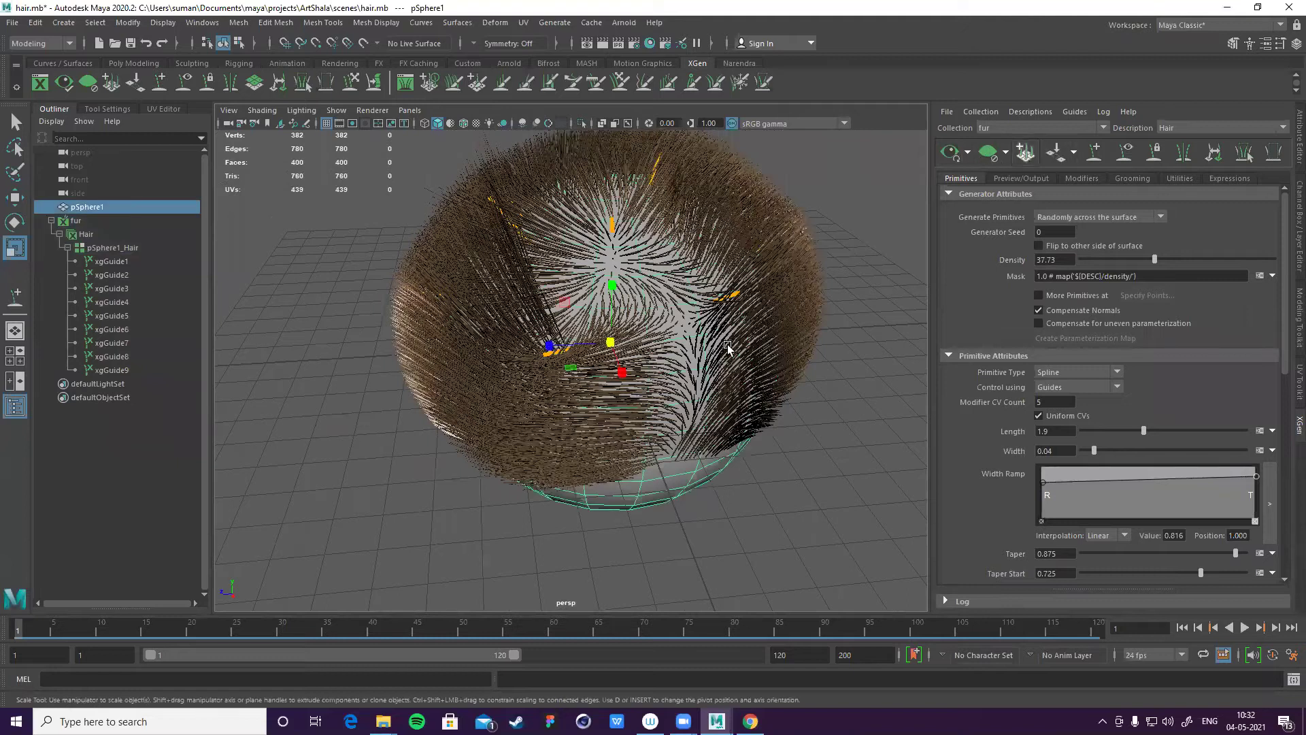
scroll(752, 325, "up", 5)
left_click(719, 189)
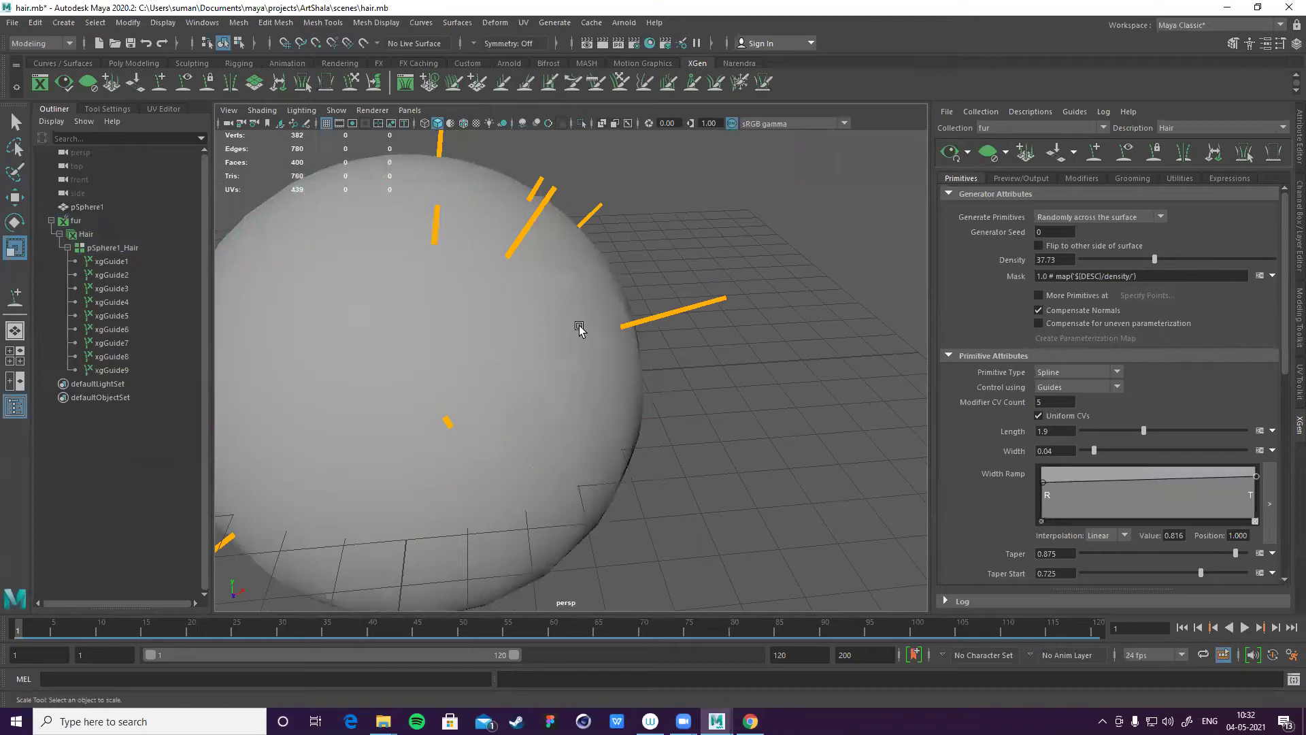
- Delete xgGuide6 from the side of the sphere
left_click(710, 332)
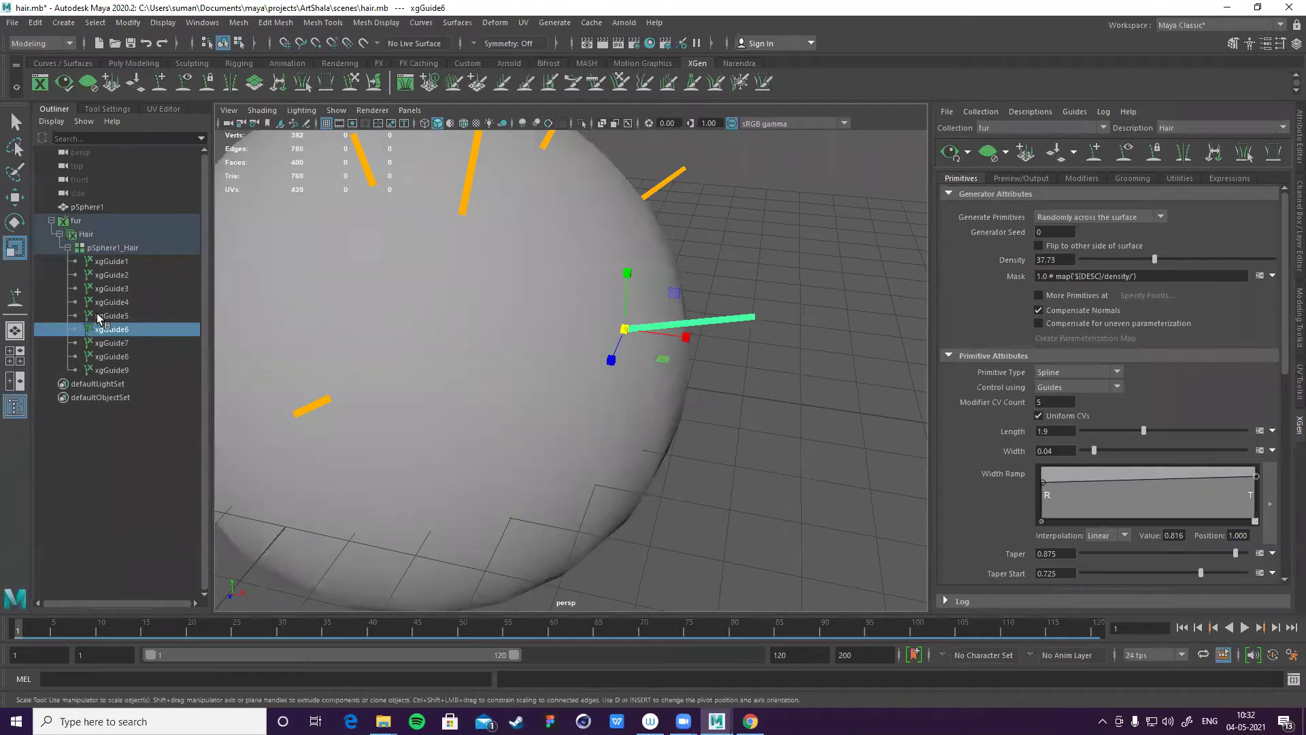
key("Delete")
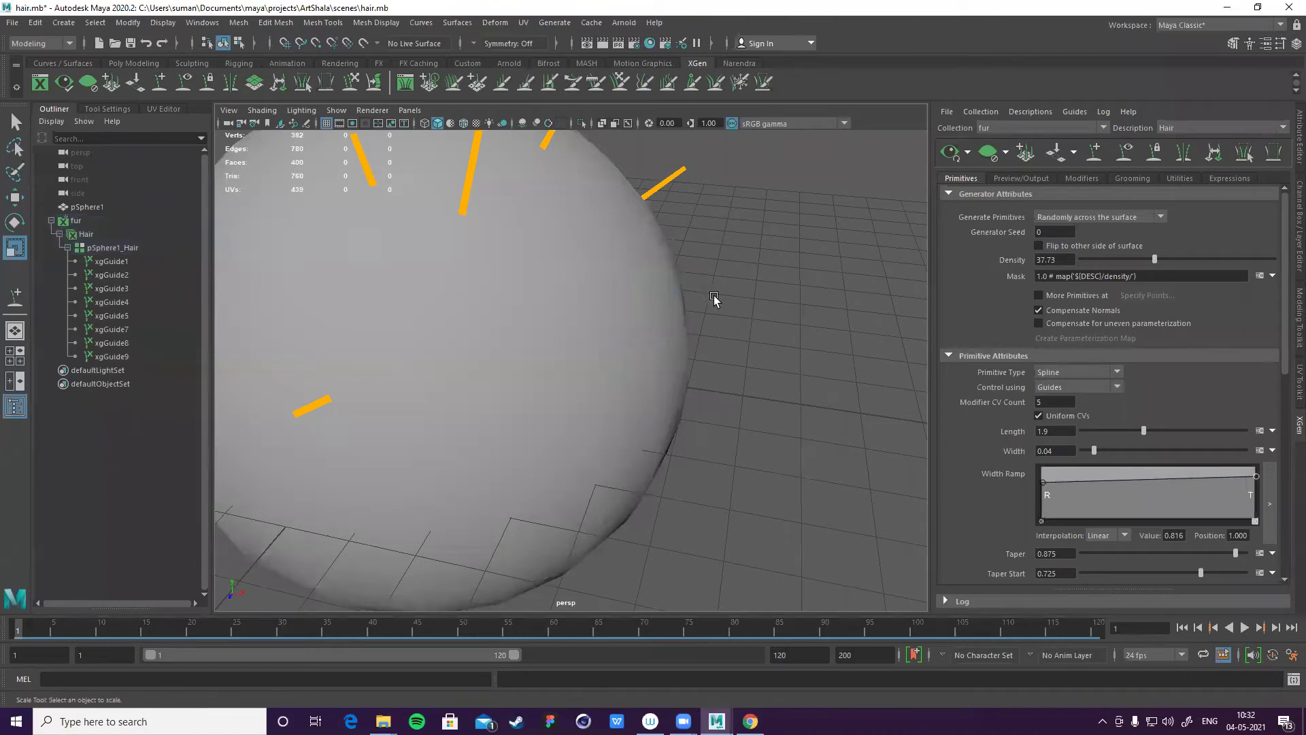
scroll(446, 408, "down", 2)
- Select xgGuide2 in the Outliner, scale it up to make it much longer, and frame it
left_click(102, 275)
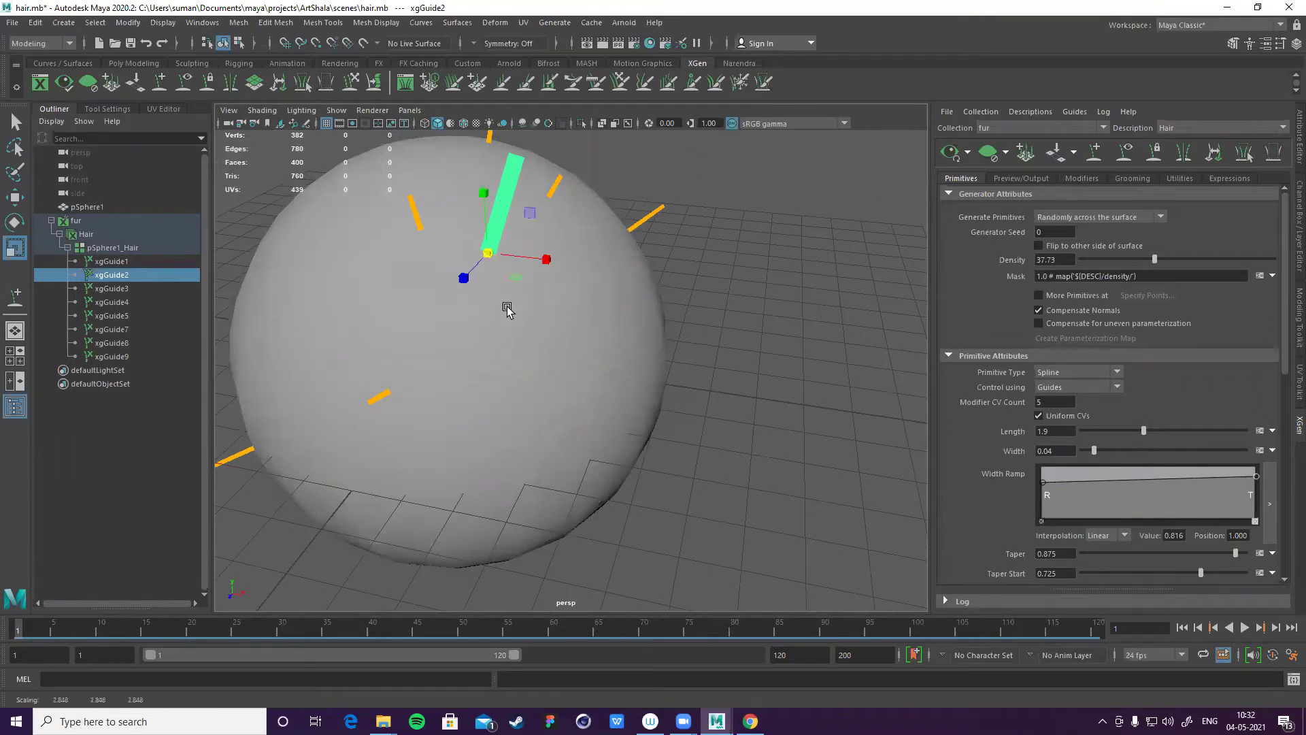
key("f")
scroll(640, 157, "up", 2)
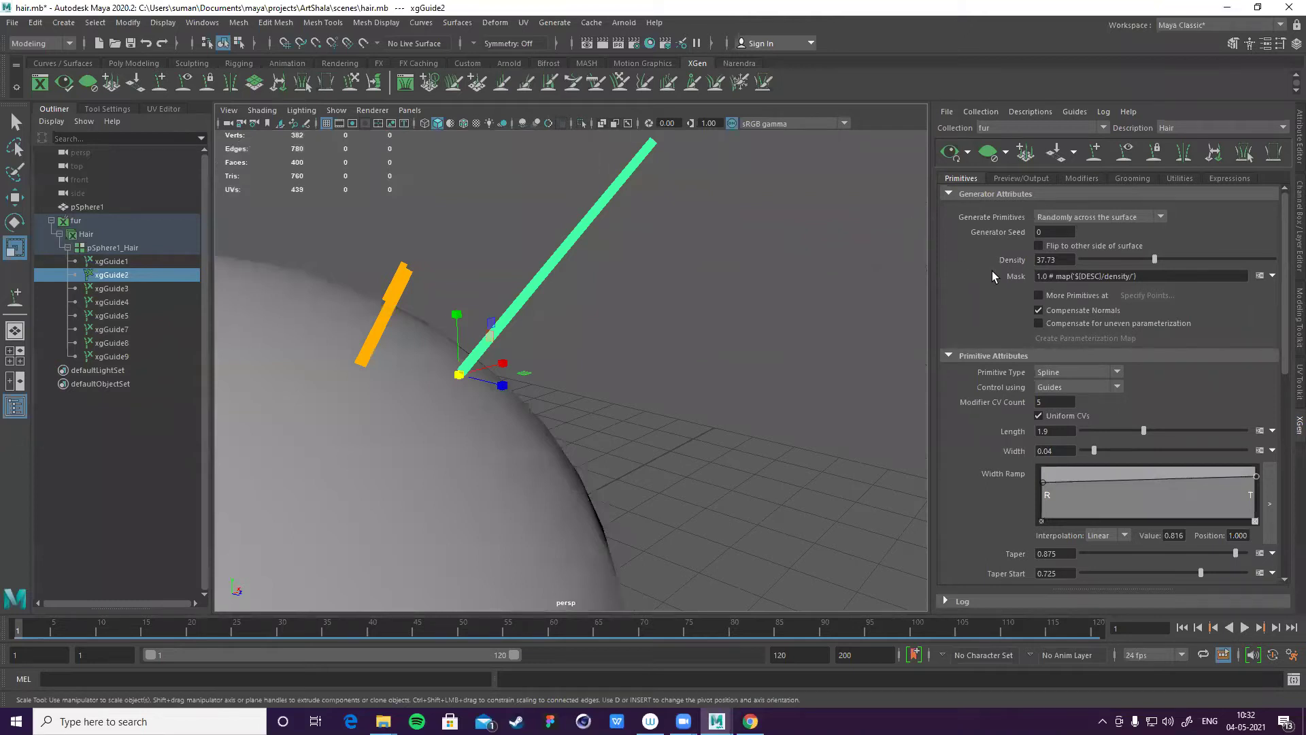
- Examine the Hair description's primitive, region, displacement and culling settings
scroll(1189, 272, "down", 1)
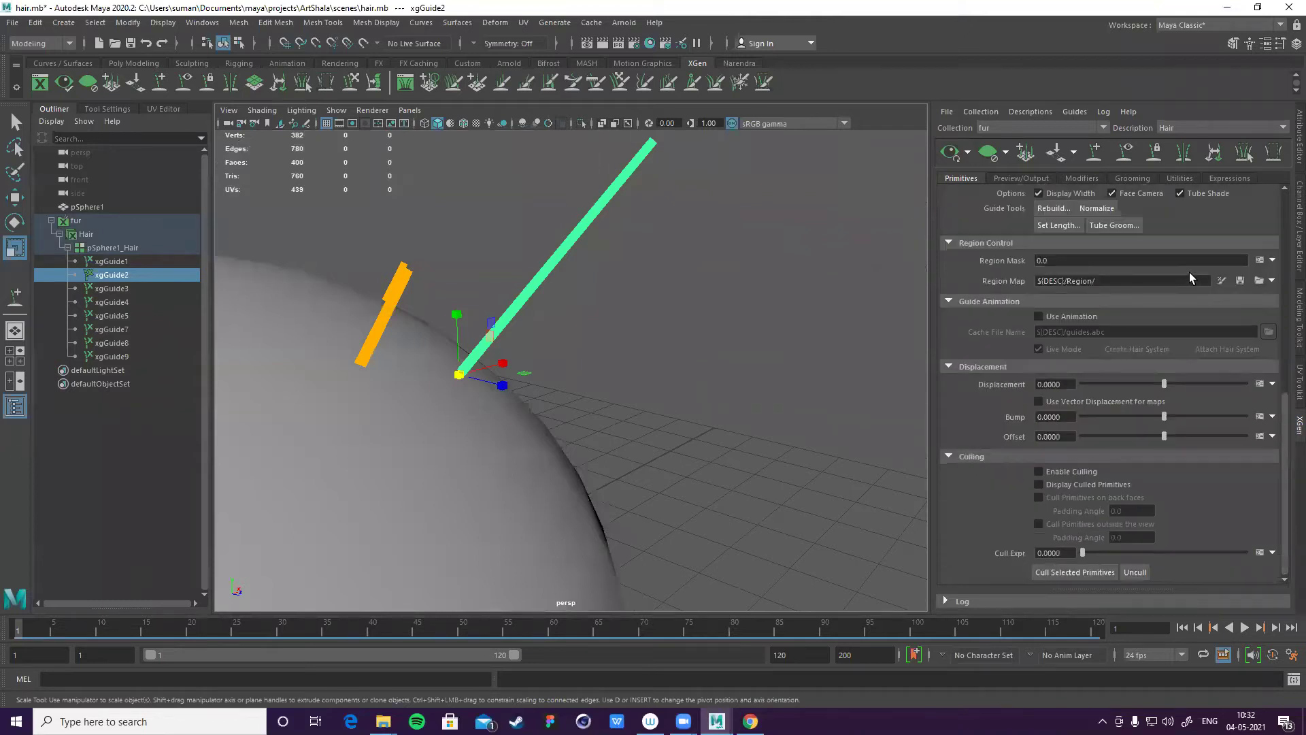
scroll(1189, 272, "down", 1)
scroll(580, 282, "up", 1)
scroll(580, 281, "down", 2)
scroll(580, 282, "up", 2)
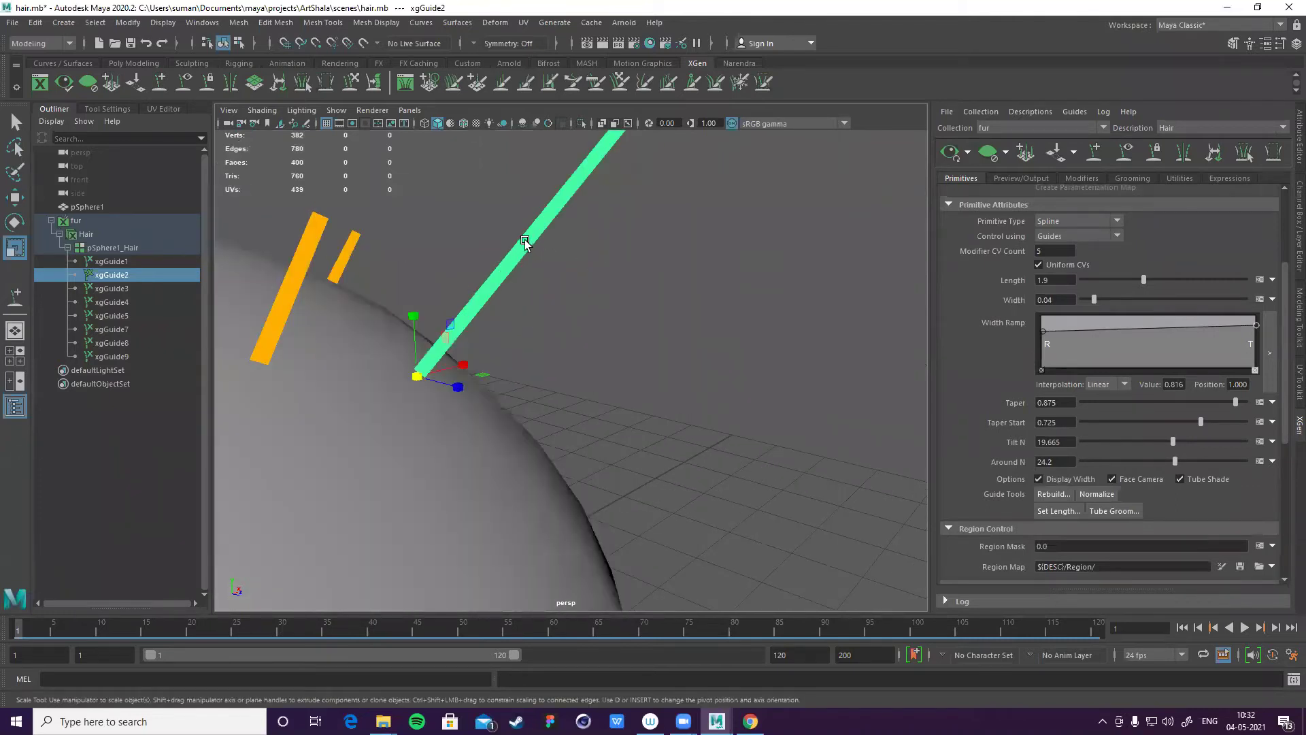
- Show the guide control points on the long xgGuide2 and view the guide closely
key("y")
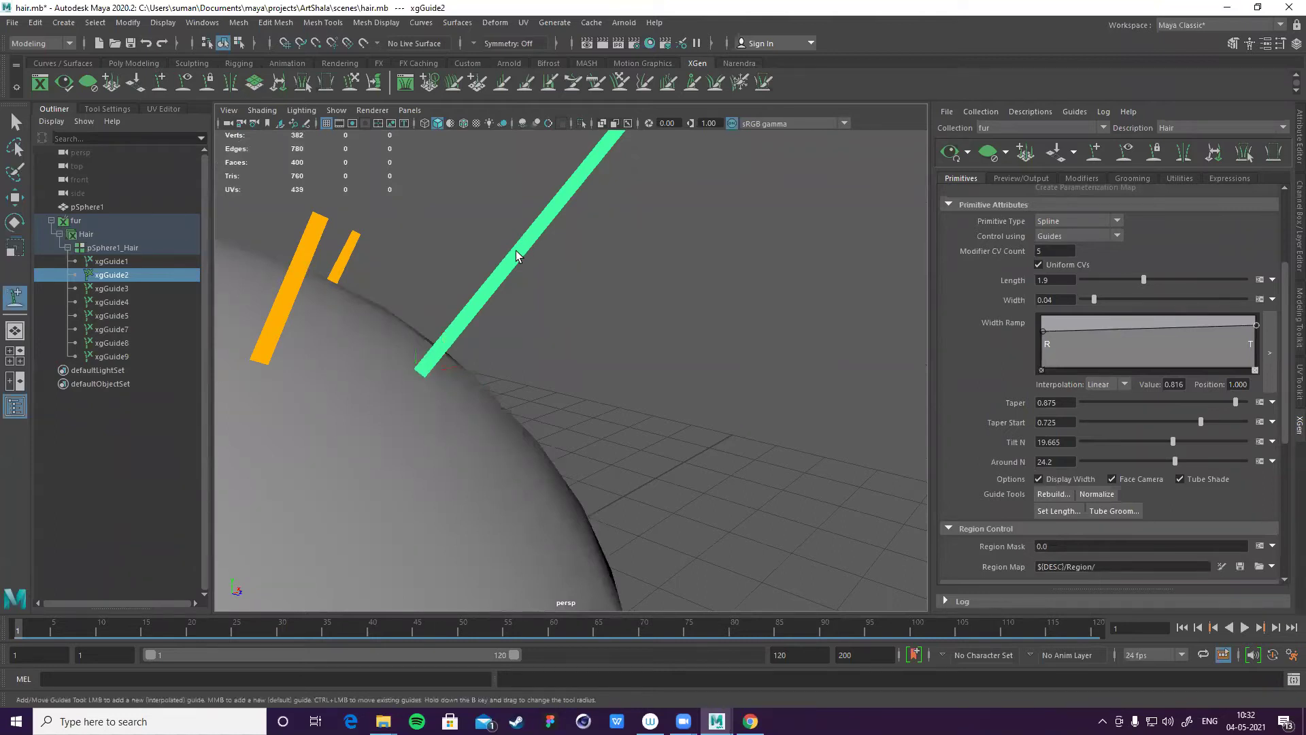
right_click(533, 240)
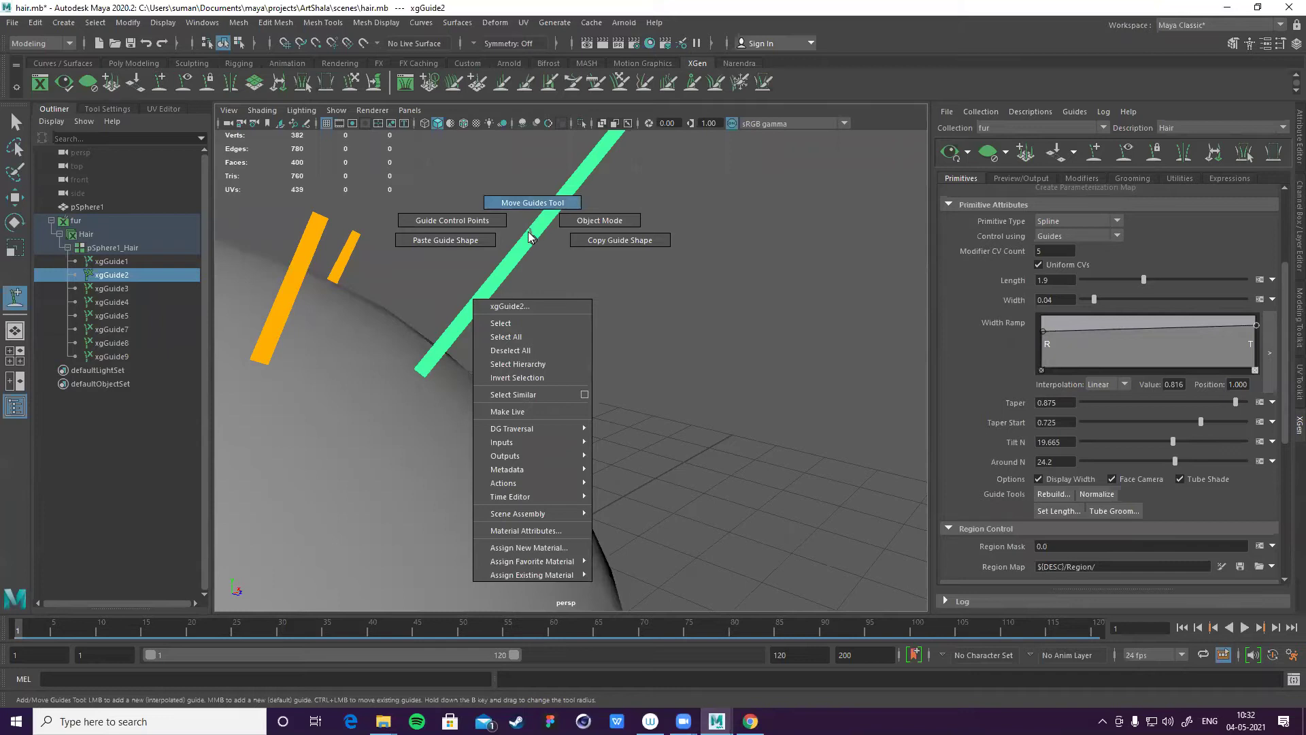
left_click(523, 239)
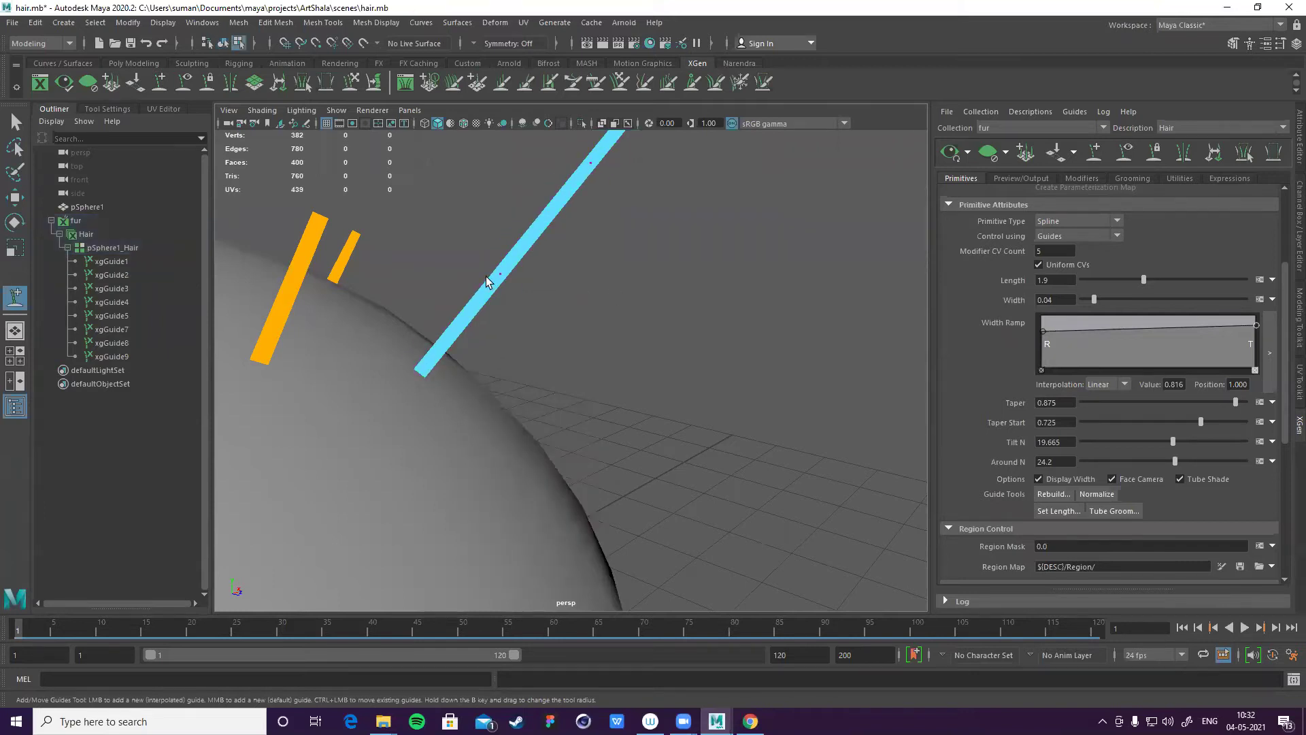
scroll(517, 277, "down", 3)
scroll(551, 269, "up", 3)
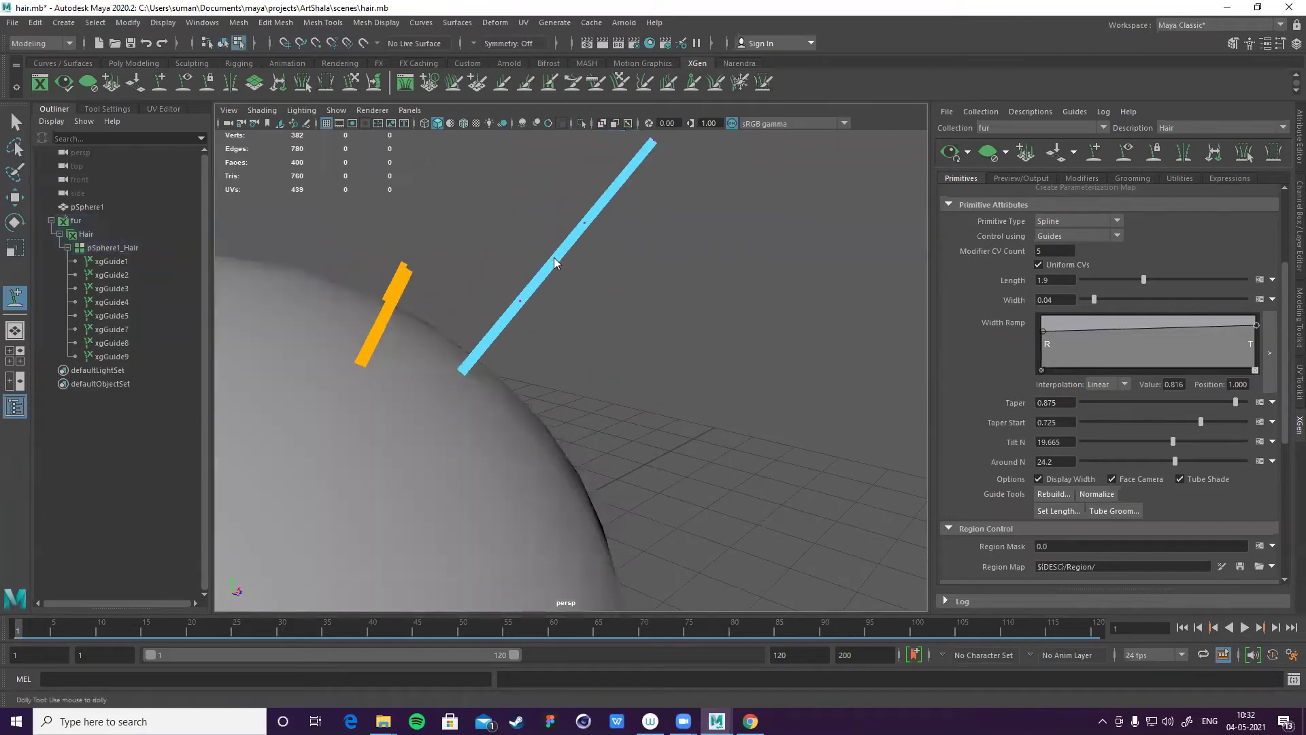
right_click(554, 262)
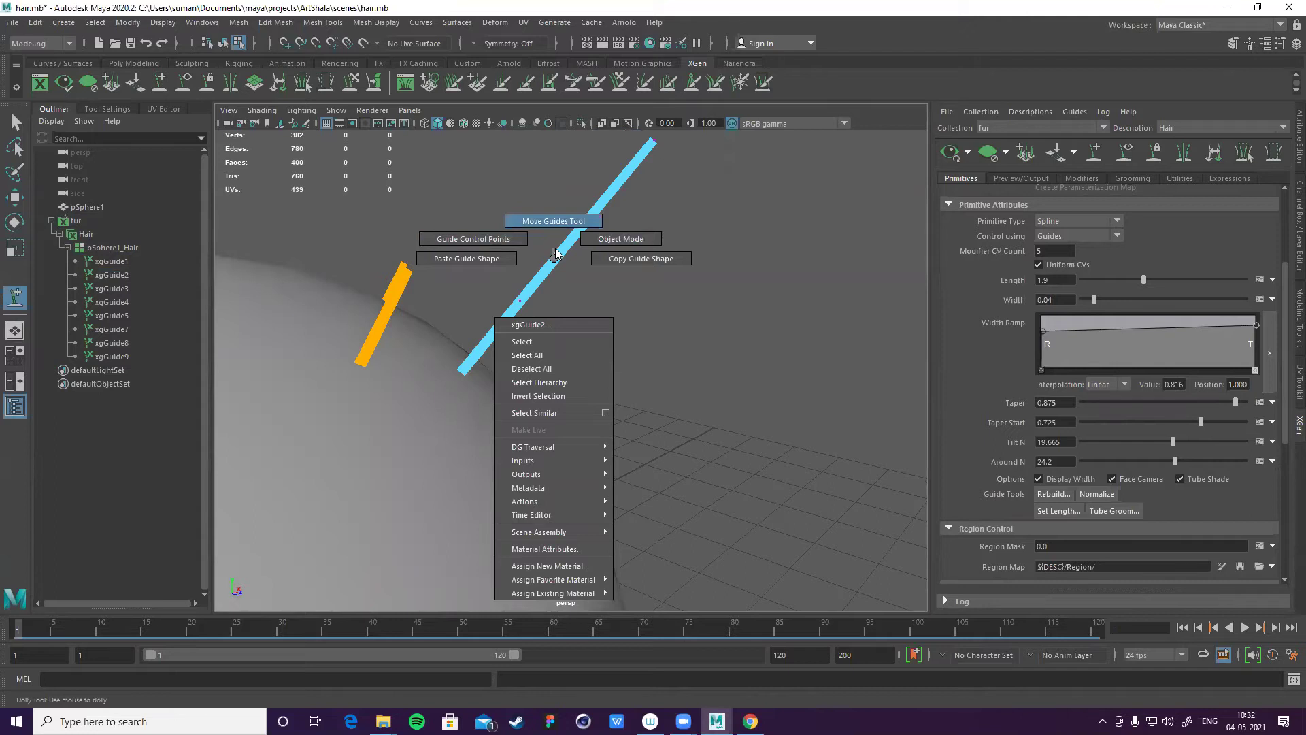
left_click(556, 249)
right_click_drag(531, 275, 686, 157, "alt")
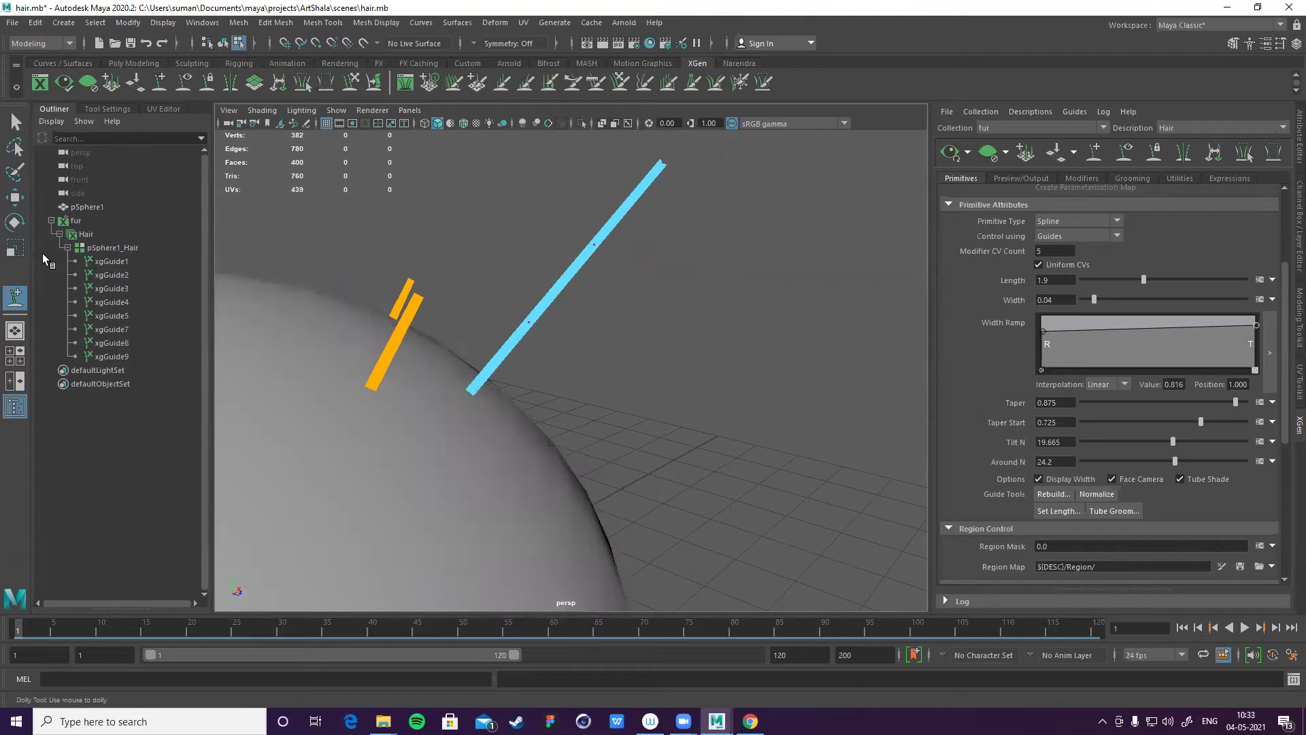
- Select xgGuide1, generate the XGen hair preview, and inspect the hair around the long guide from several sides of the sphere
left_click(96, 262)
right_click_drag(373, 290, 574, 313, "alt")
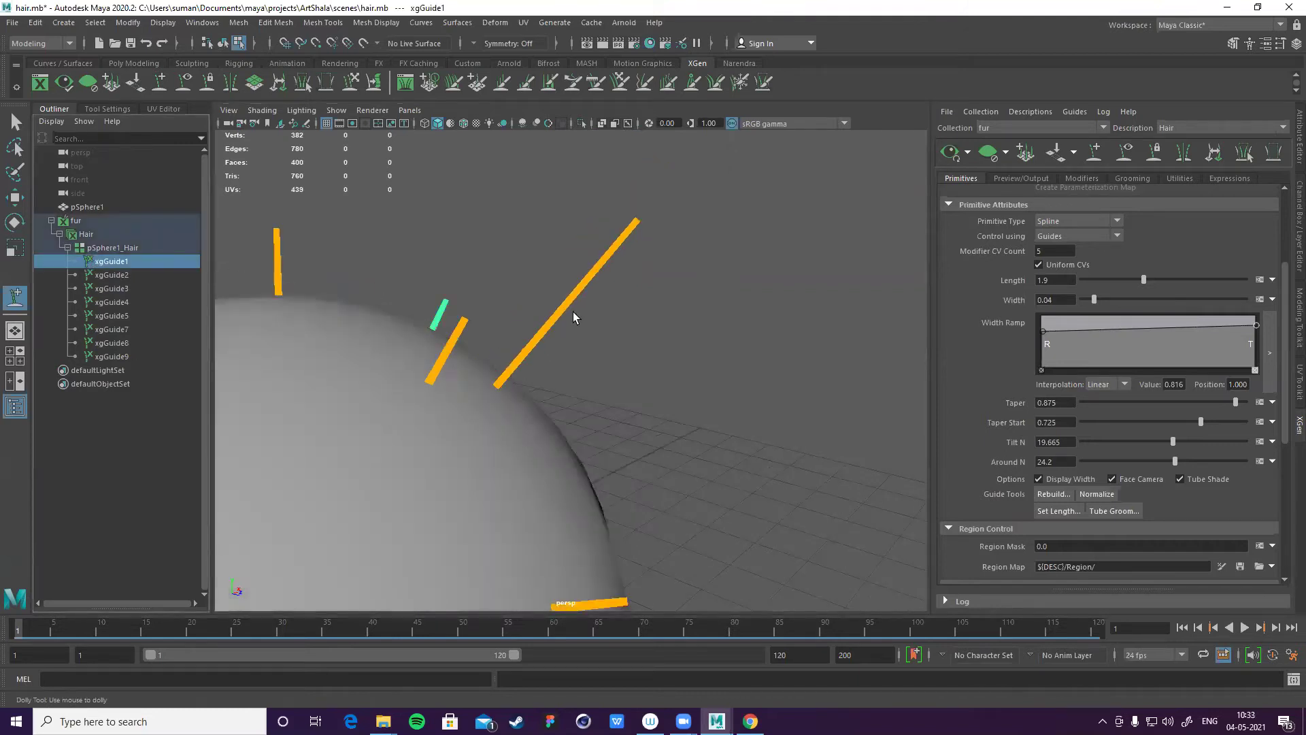
left_click(1092, 177)
scroll(1228, 178, "up", 2)
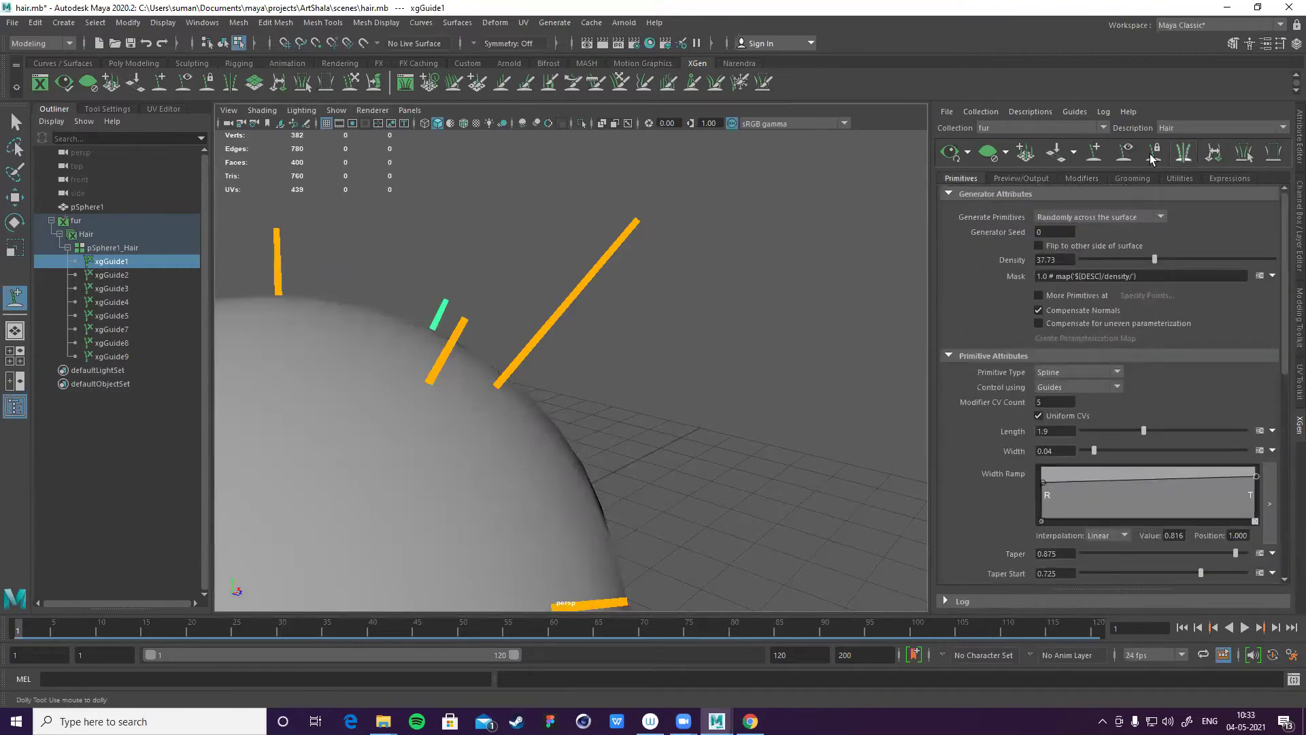
left_click(1058, 155)
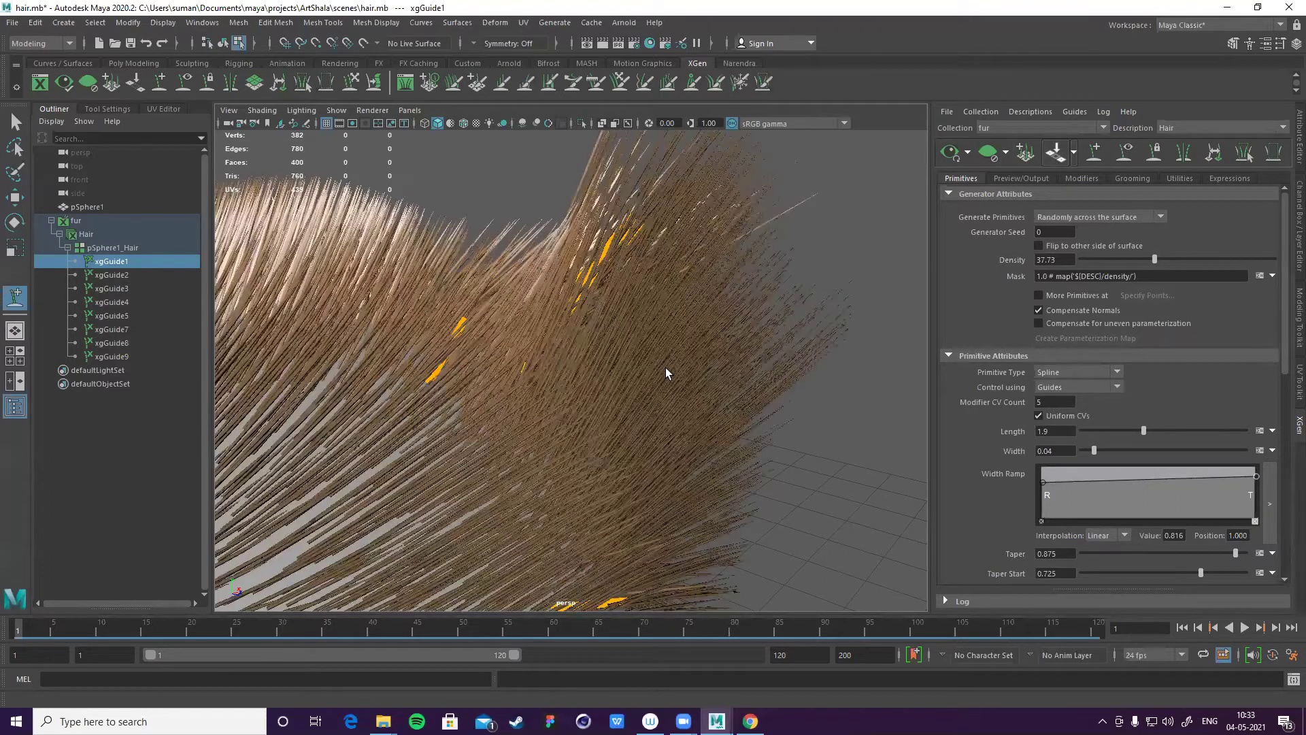
scroll(699, 356, "down", 5)
scroll(699, 356, "up", 2)
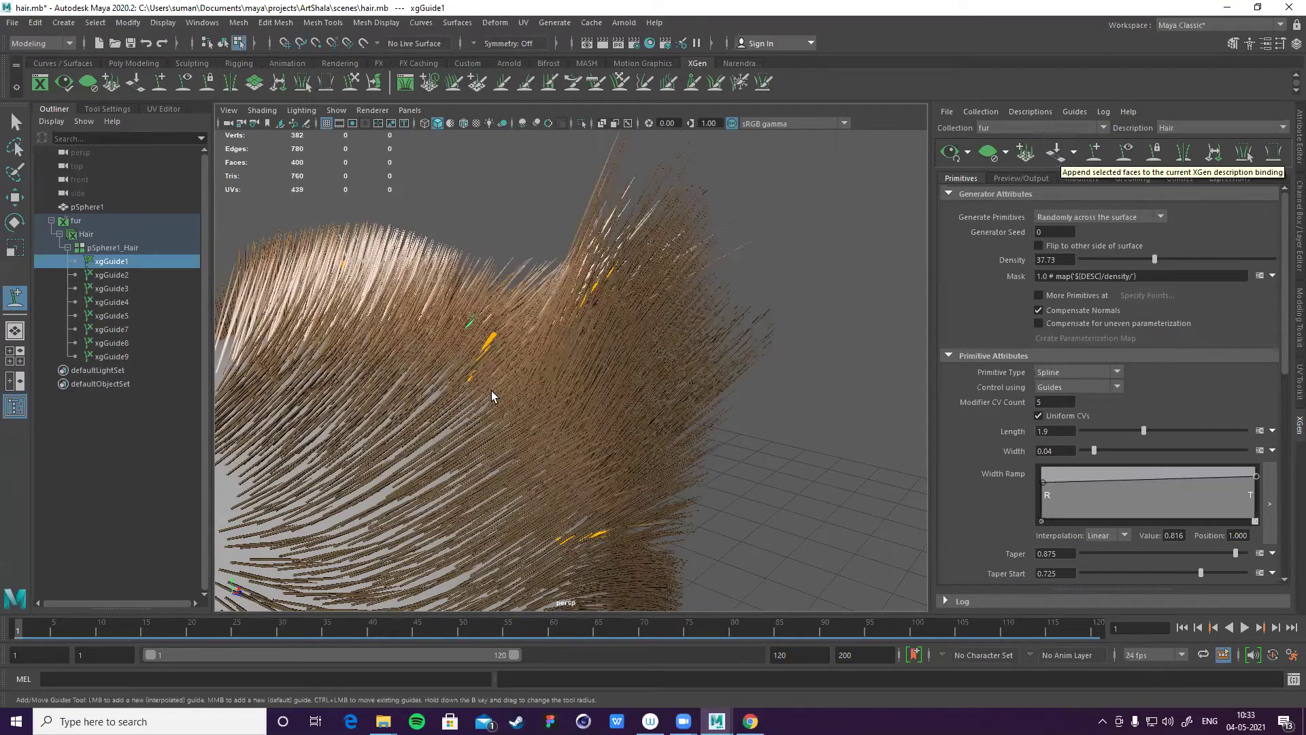
scroll(491, 391, "down", 5)
left_click_drag(517, 408, 605, 461, "alt")
scroll(599, 469, "up", 5)
mouse_move(527, 442)
left_mouse_down("alt")
mouse_move(556, 442)
mouse_move(476, 417)
mouse_move(549, 435)
mouse_move(773, 392)
mouse_move(531, 435)
left_mouse_up("alt")
scroll(477, 408, "down", 3)
scroll(517, 421, "up", 2)
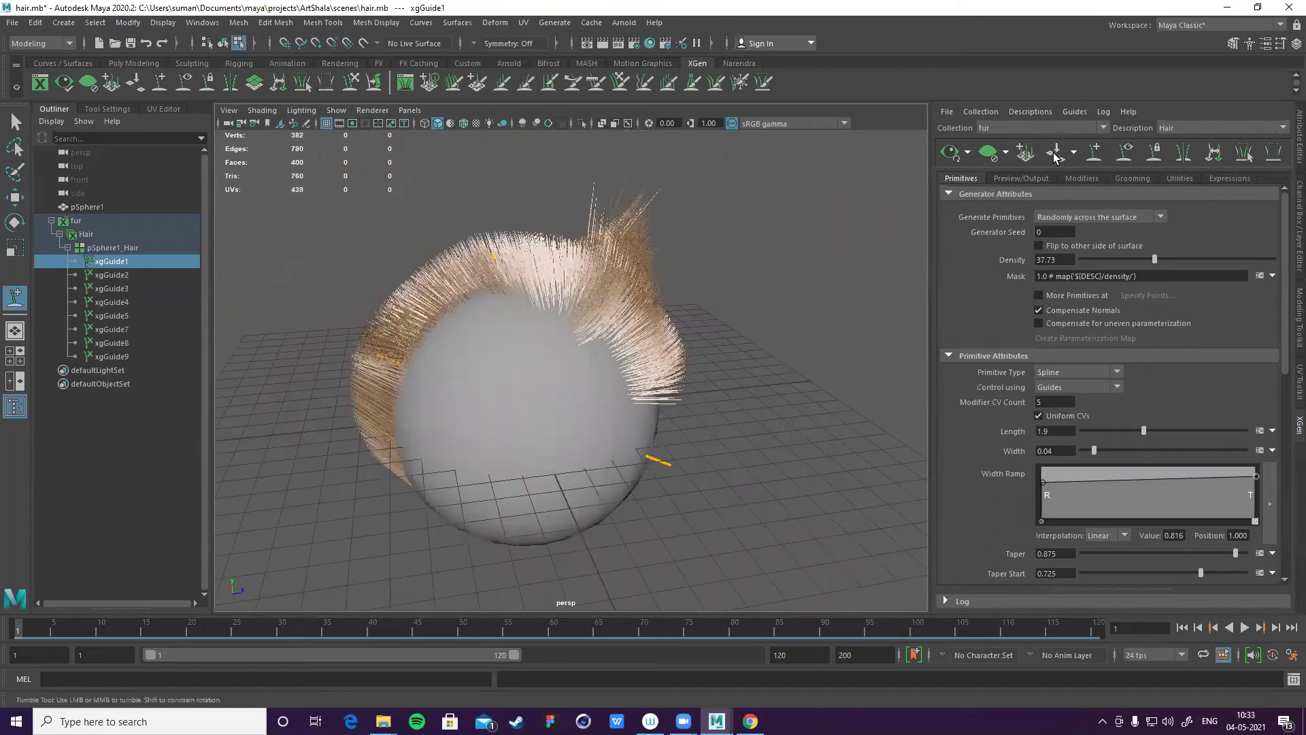
- Try to add guides on the hairless part of the sphere, and undo the attempt
left_click(1074, 154)
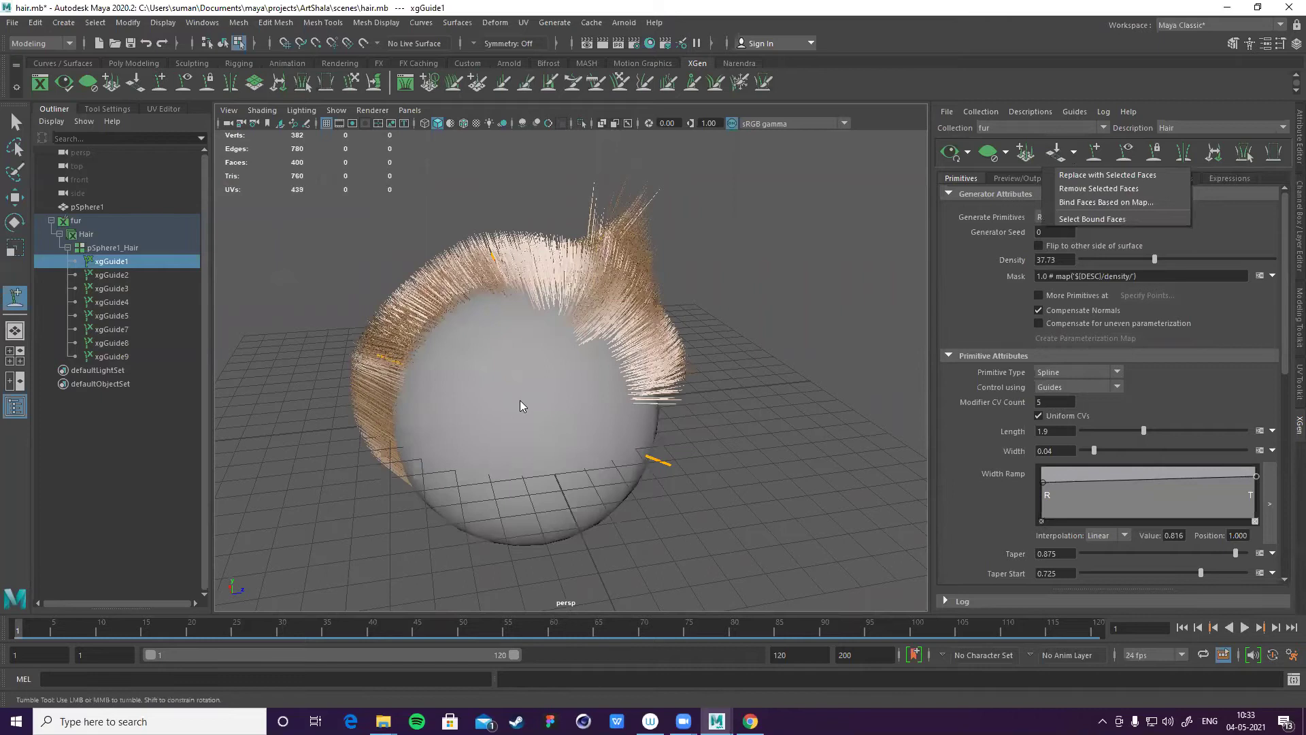
left_click(666, 344)
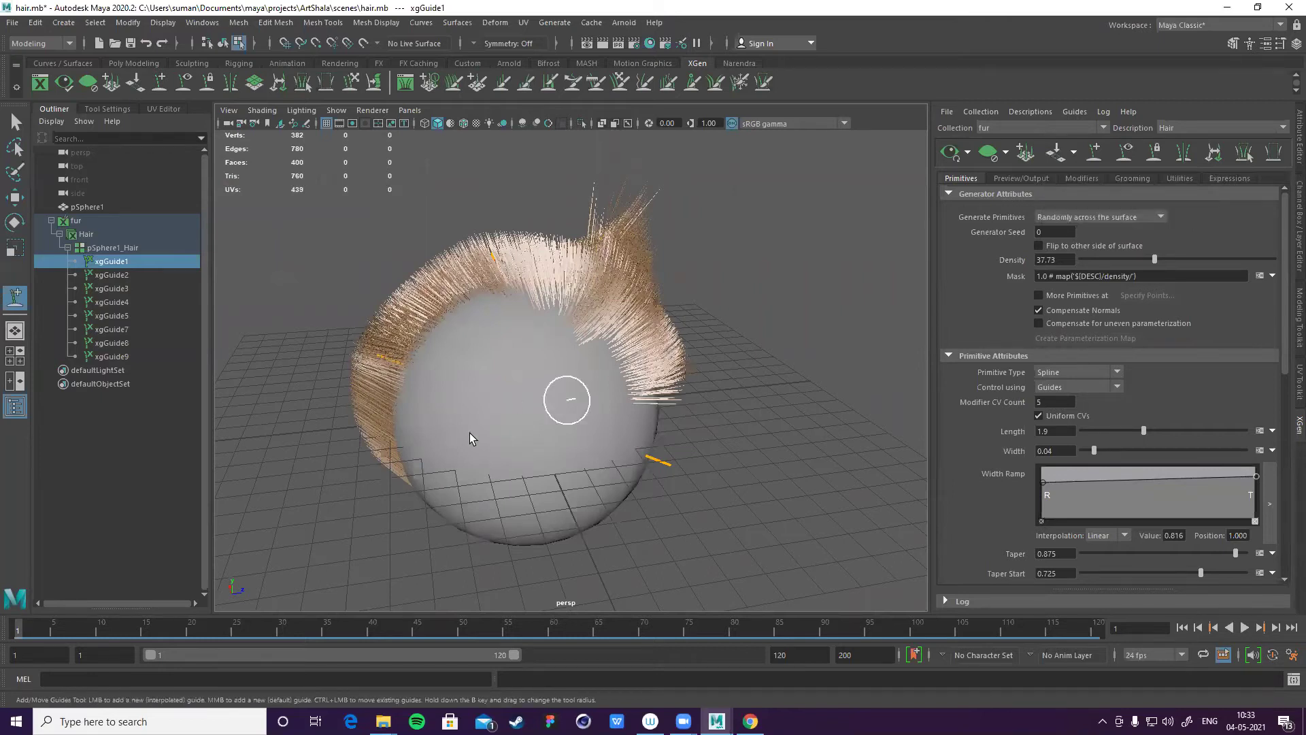
scroll(480, 408, "up", 3)
scroll(496, 415, "down", 3)
mouse_move(507, 385)
left_mouse_down("alt")
mouse_move(539, 363)
mouse_move(591, 396)
mouse_move(640, 381)
left_mouse_up("alt")
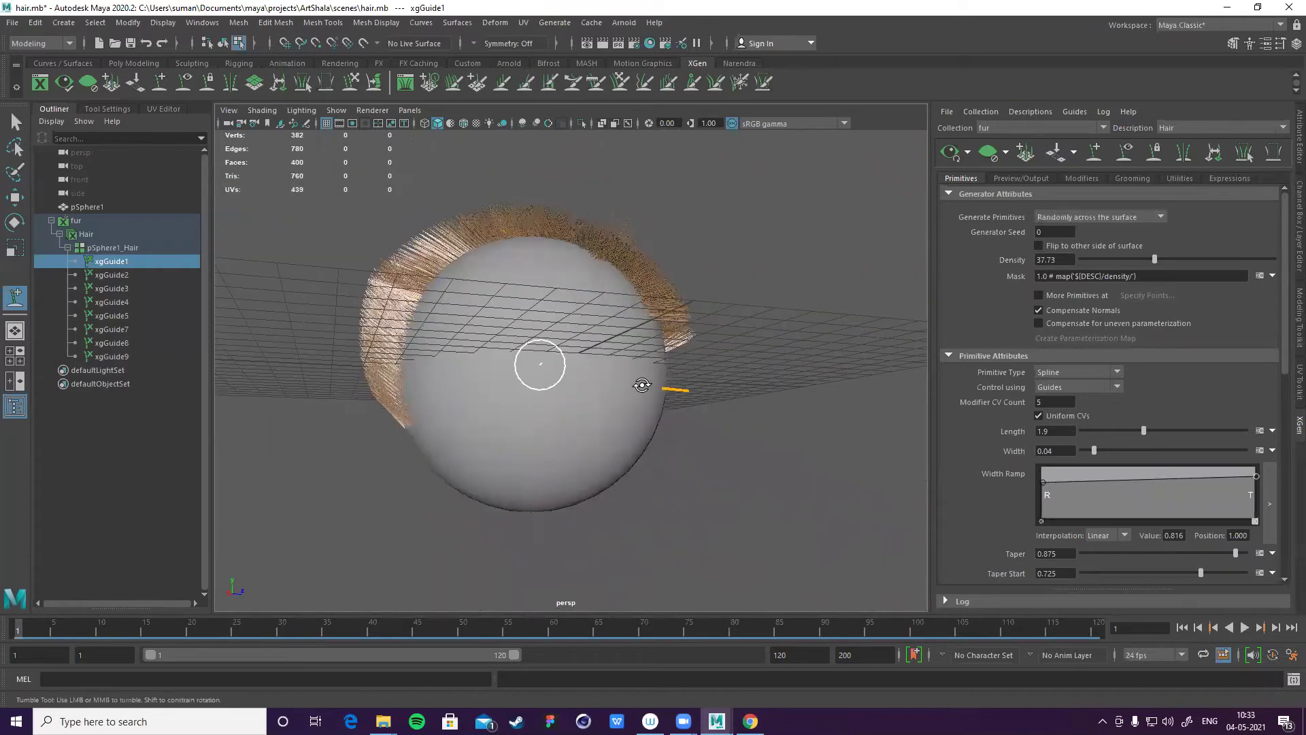
left_click(539, 361)
scroll(304, 308, "up", 4)
scroll(304, 308, "down", 4)
left_click_drag(303, 308, 462, 414, "alt")
key("ctrl+z")
scroll(817, 326, "up", 5)
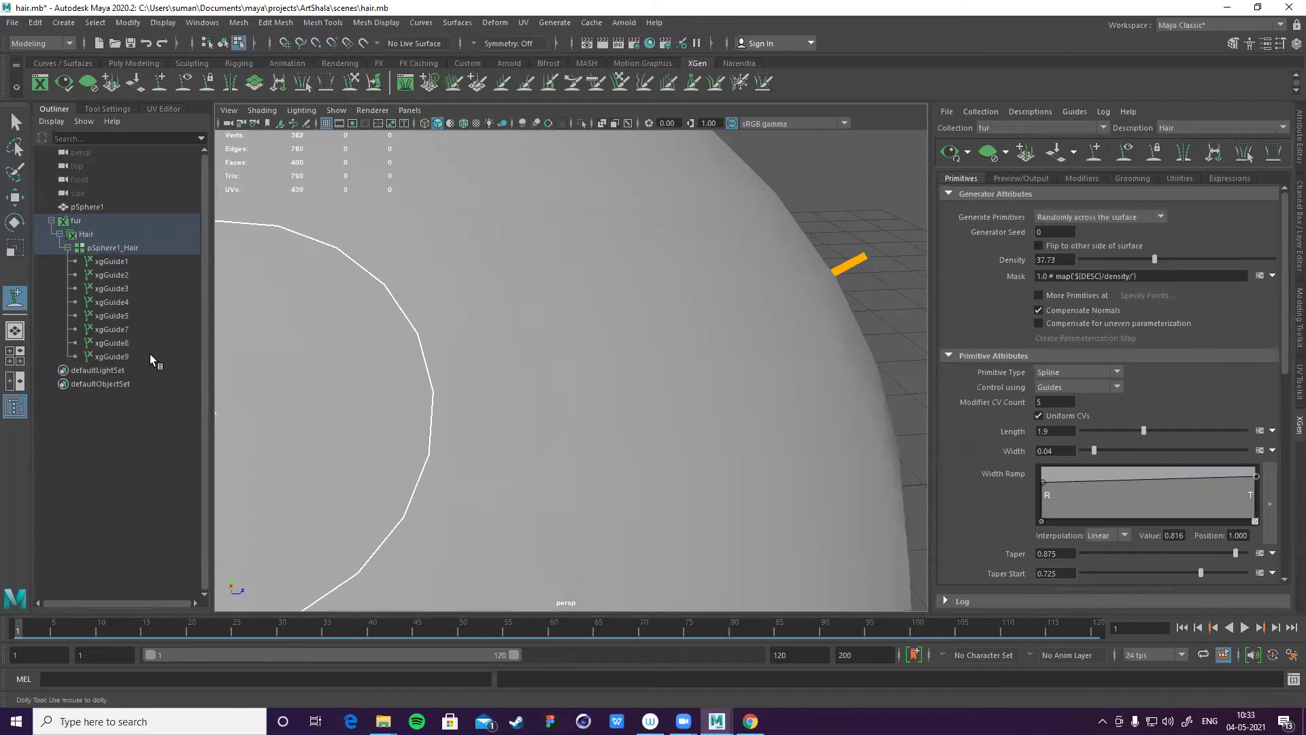
- Select the fur collection and regenerate its hair preview on the sphere
left_click(75, 220)
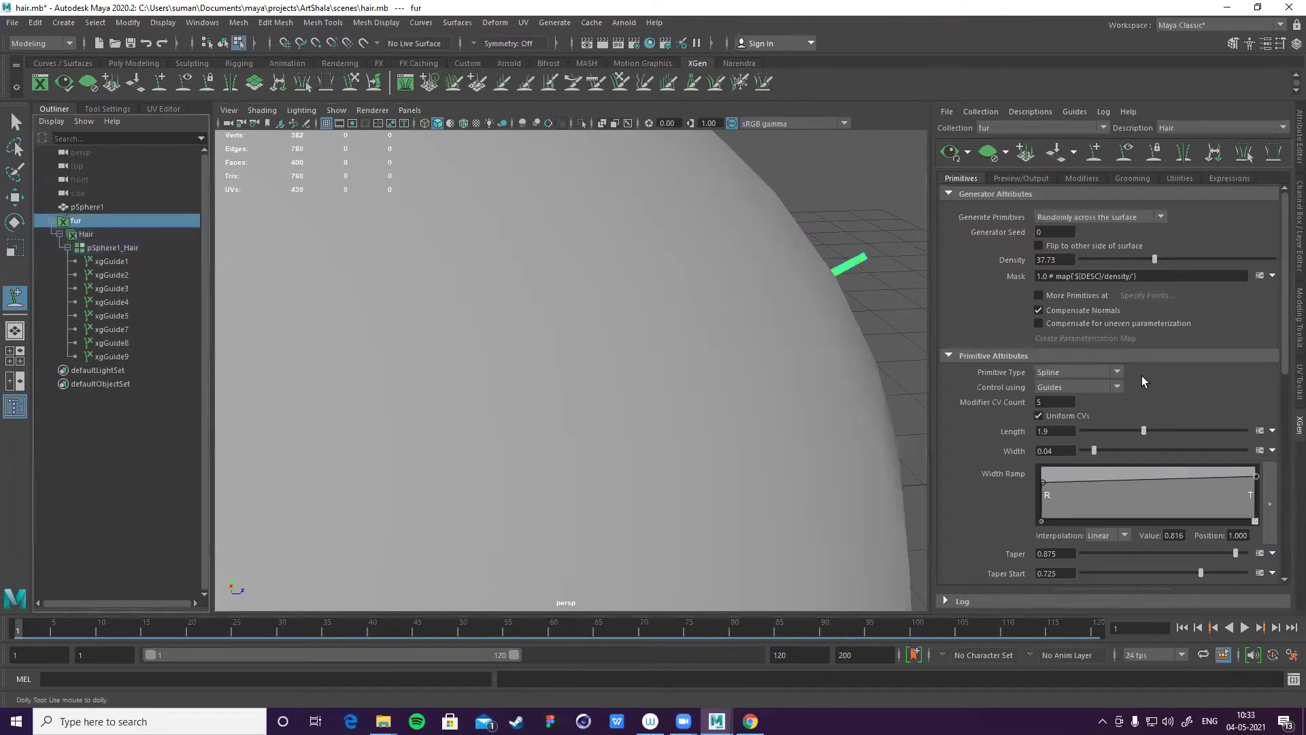
left_click(954, 155)
scroll(651, 398, "up", 2)
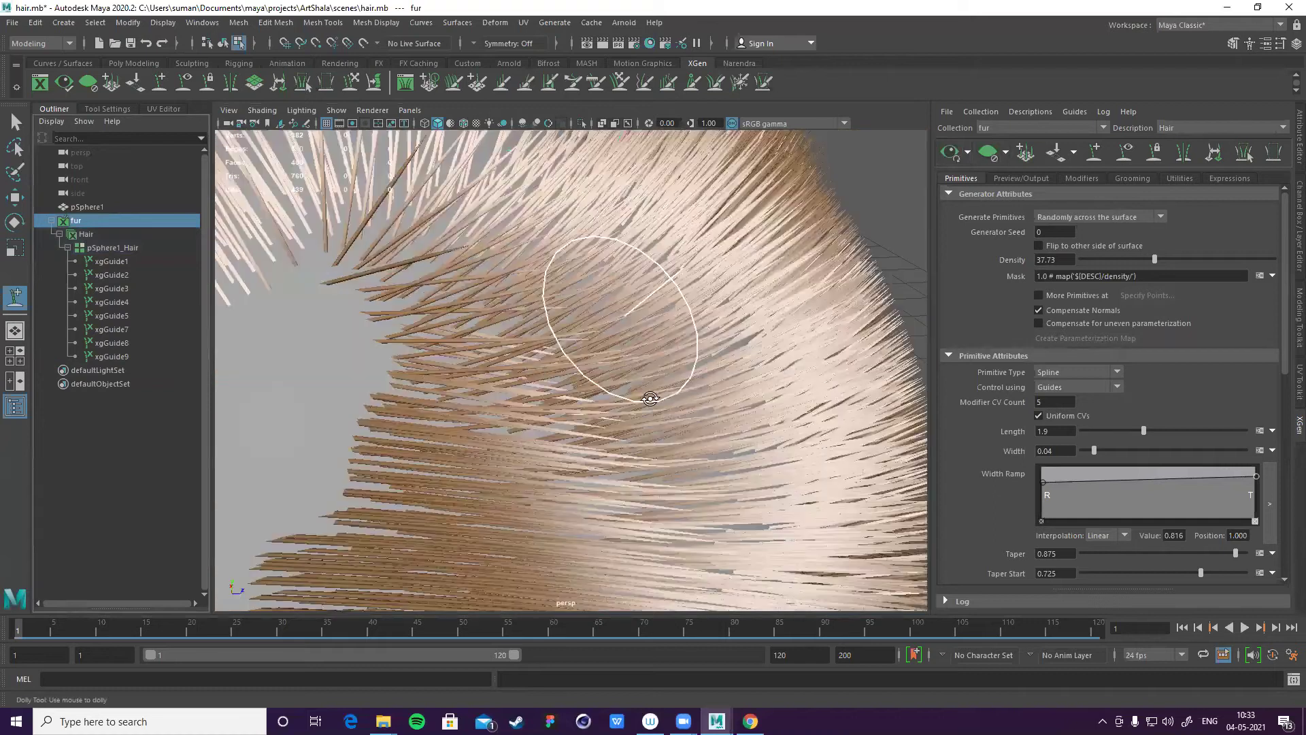
scroll(651, 399, "down", 3)
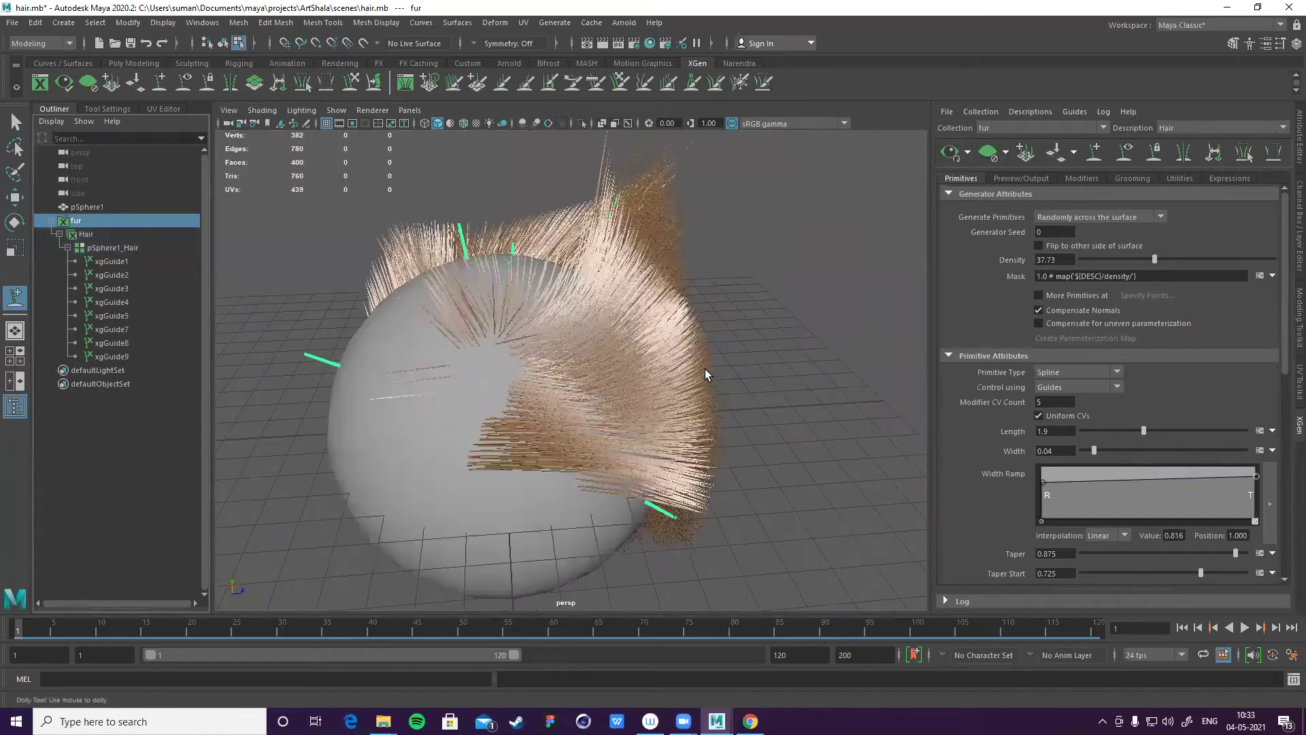
- Add guides on the bare area of the sphere up to xgGuide14 and refresh the hair preview to fill it
left_click(948, 153)
left_click_drag(715, 281, 625, 345, "alt")
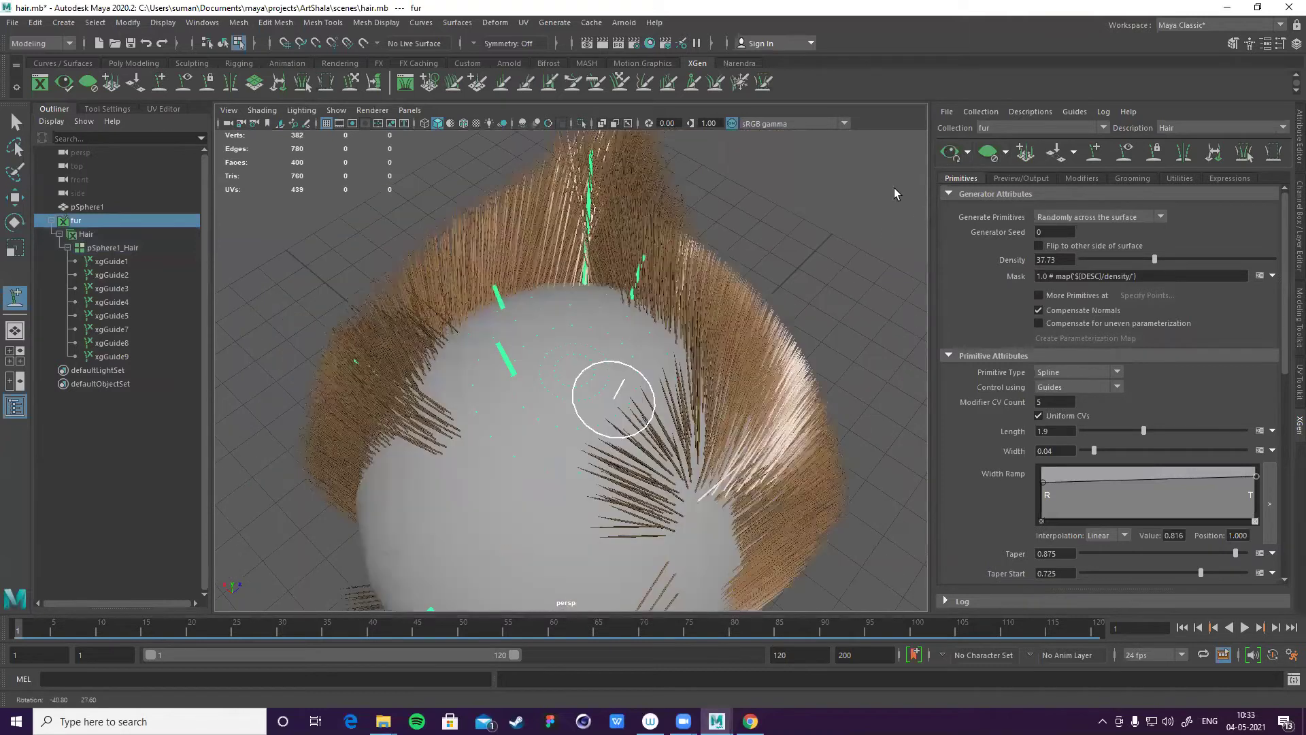
left_click_drag(544, 392, 600, 402, "alt")
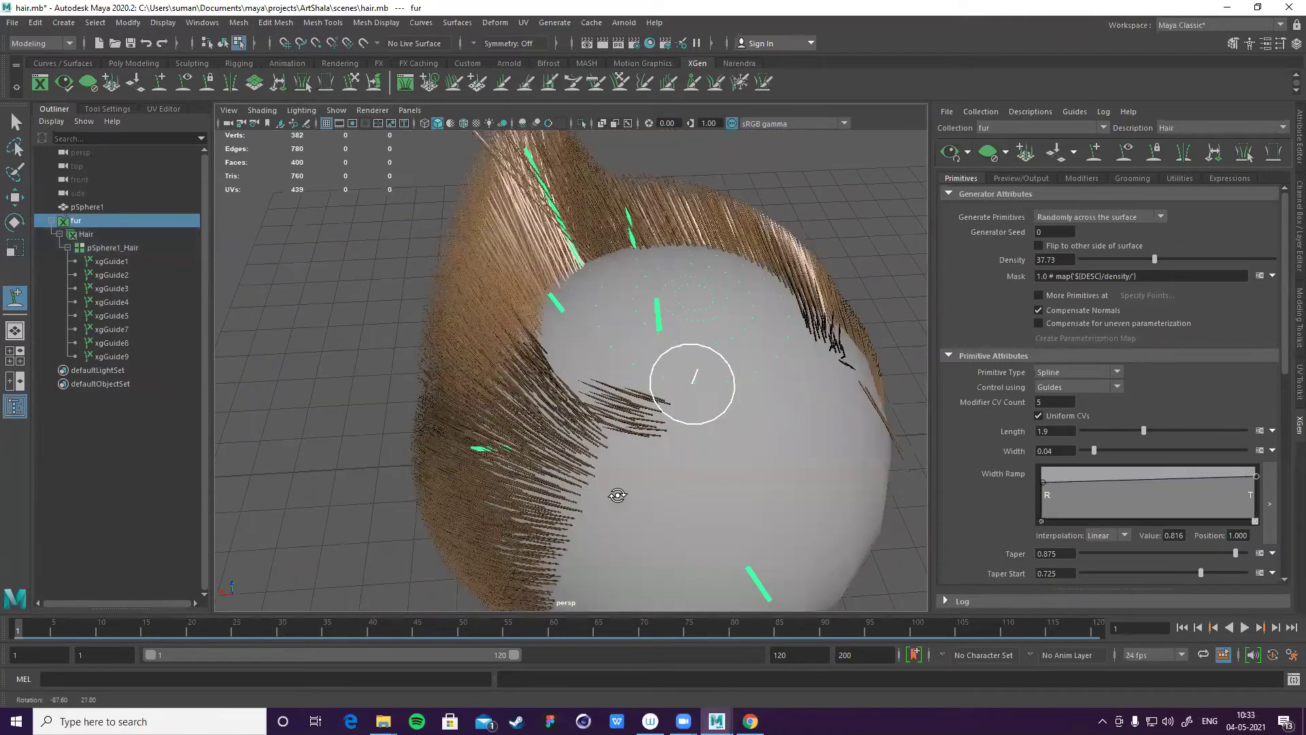
left_click_drag(616, 484, 584, 430, "alt")
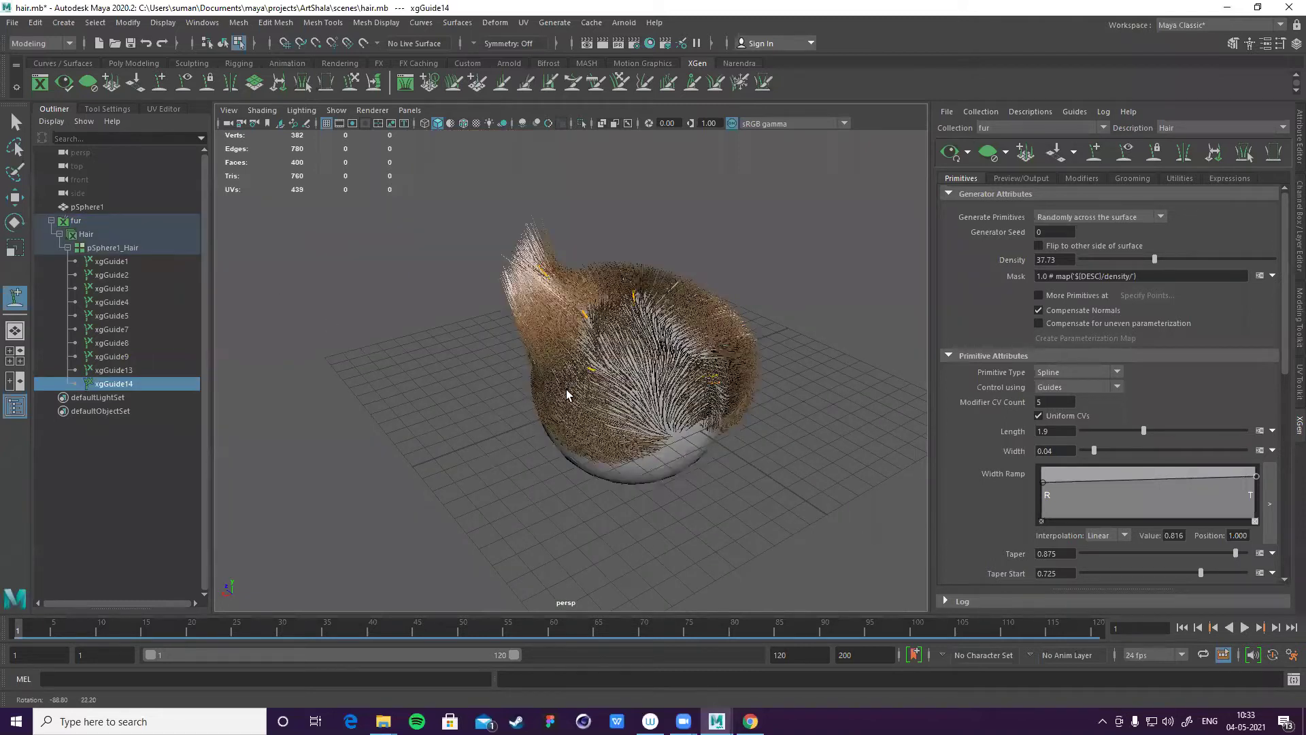
right_click_drag(566, 389, 787, 322, "alt")
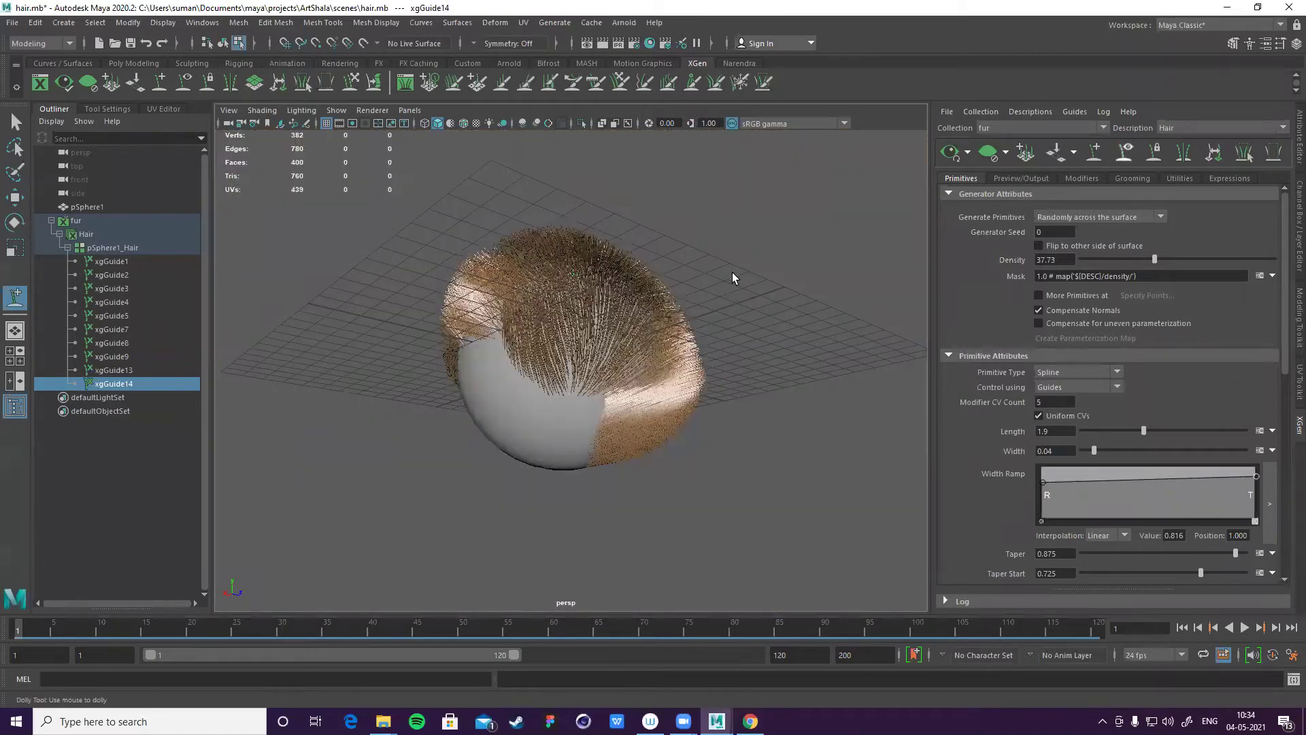
- Hide the guides and select a large region of hair with the Select Primitives tool, checking its extent around the sphere
left_click(365, 364)
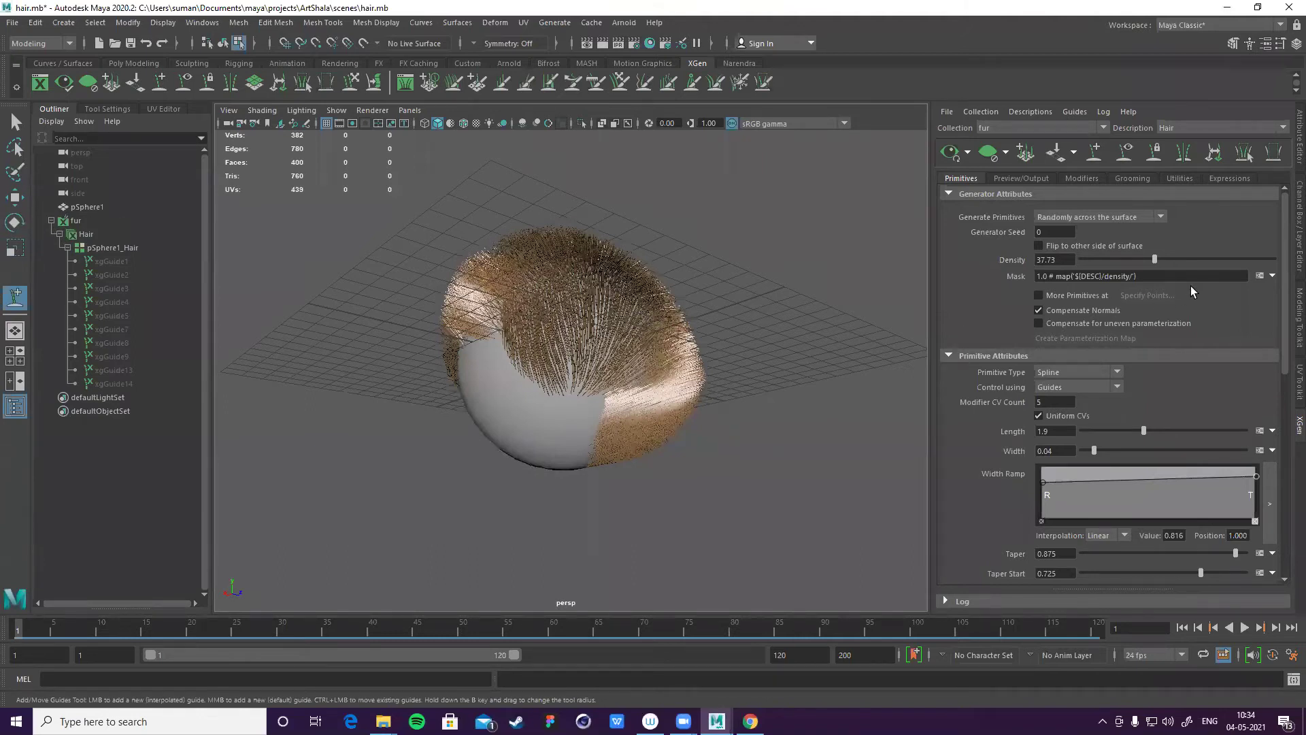
left_click(1215, 155)
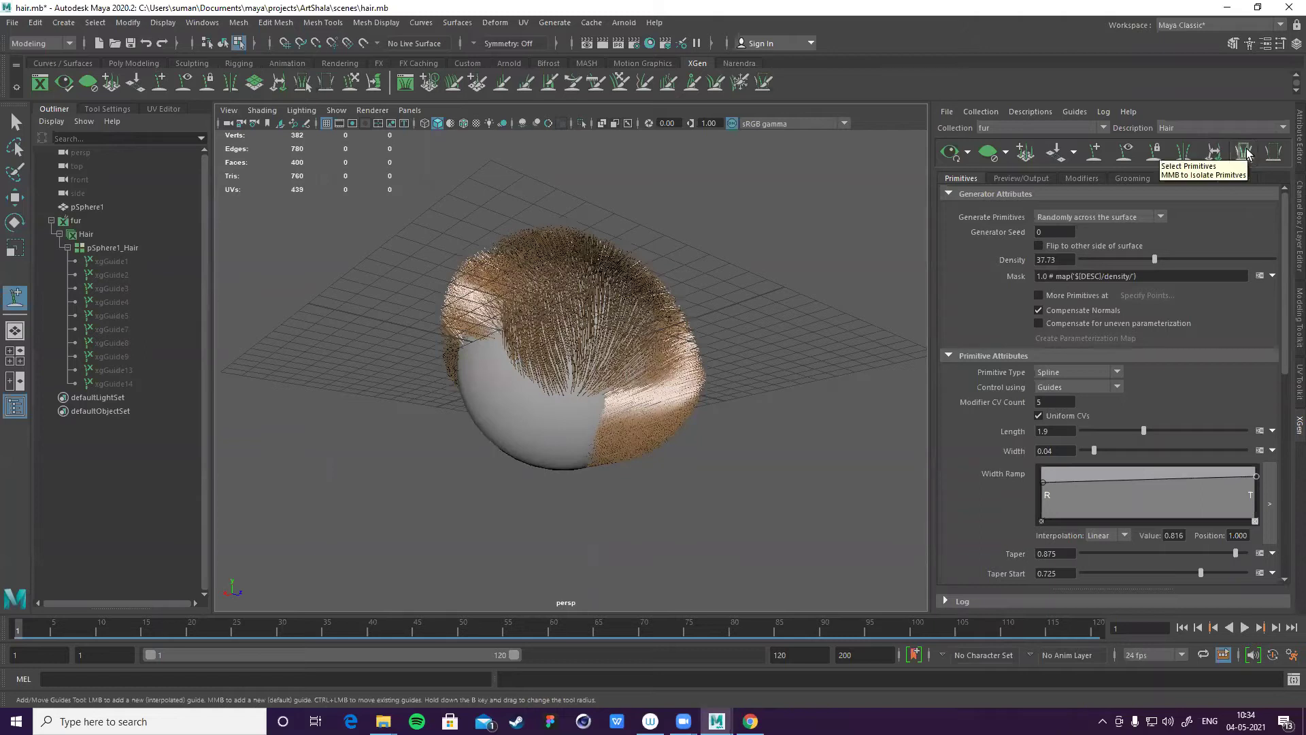
left_click(1245, 152)
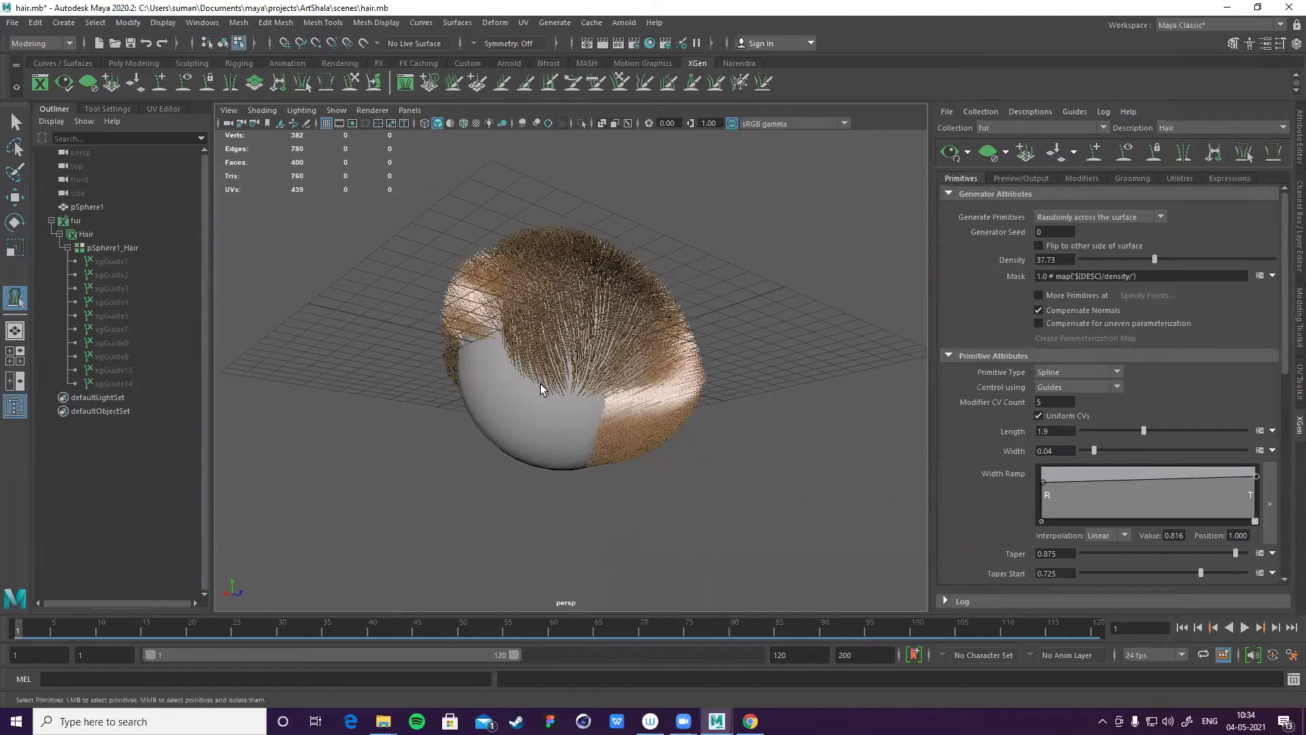
left_click(629, 336)
right_click_drag(657, 337, 716, 371, "alt")
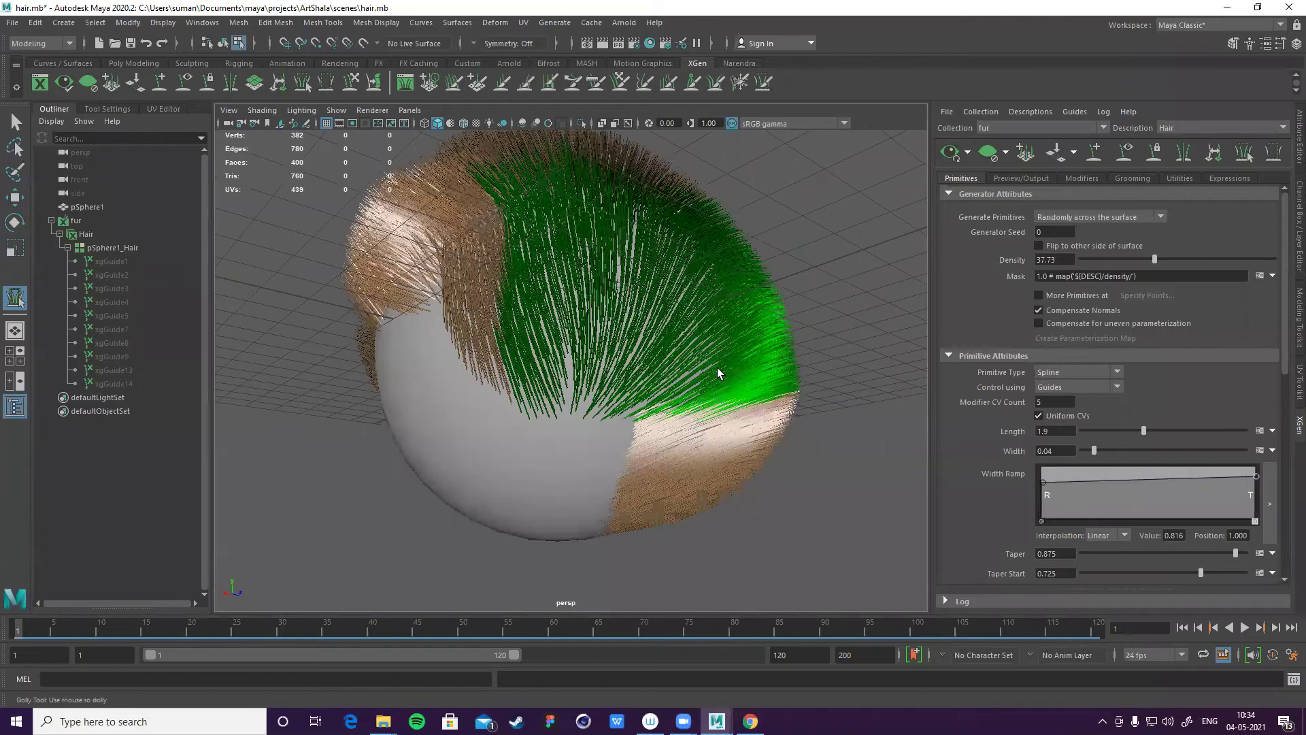
left_click_drag(593, 342, 690, 349, "alt")
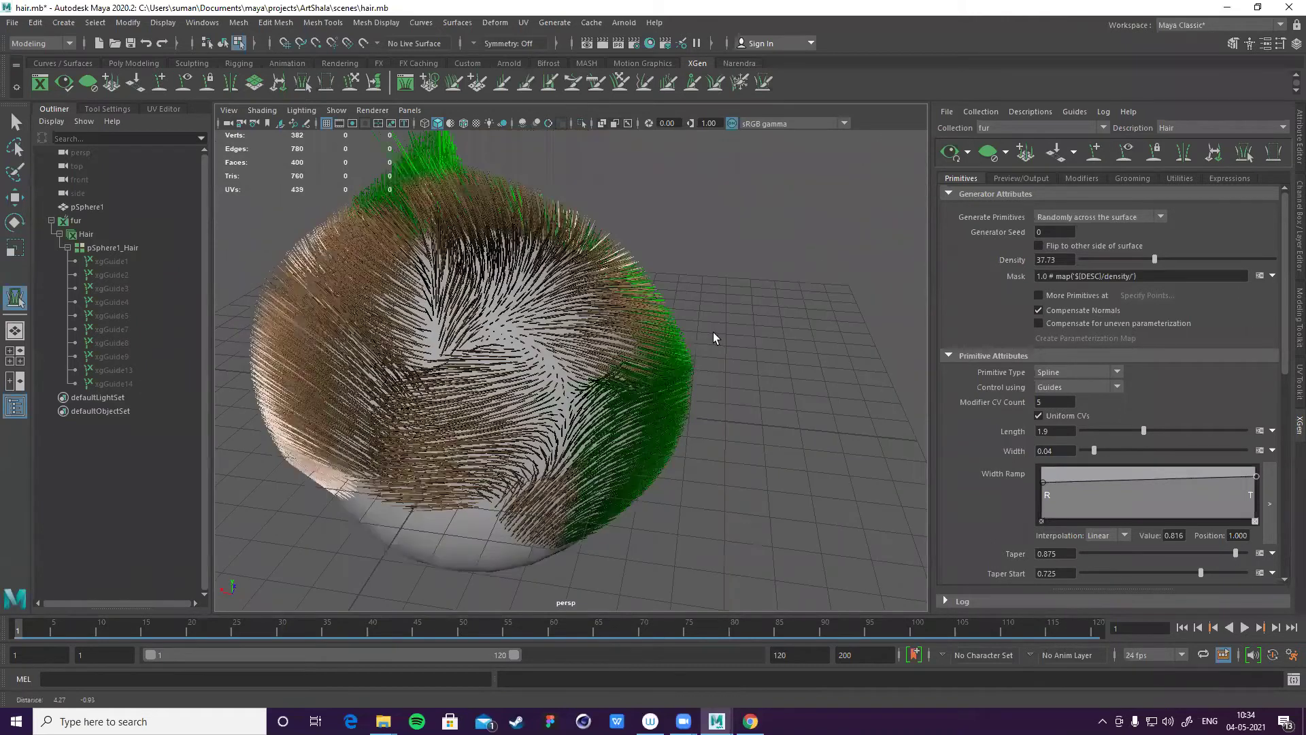
- Select a smaller patch of hair primitives on the side of the sphere, and leave the Select Primitives tool
scroll(604, 447, "up", 4)
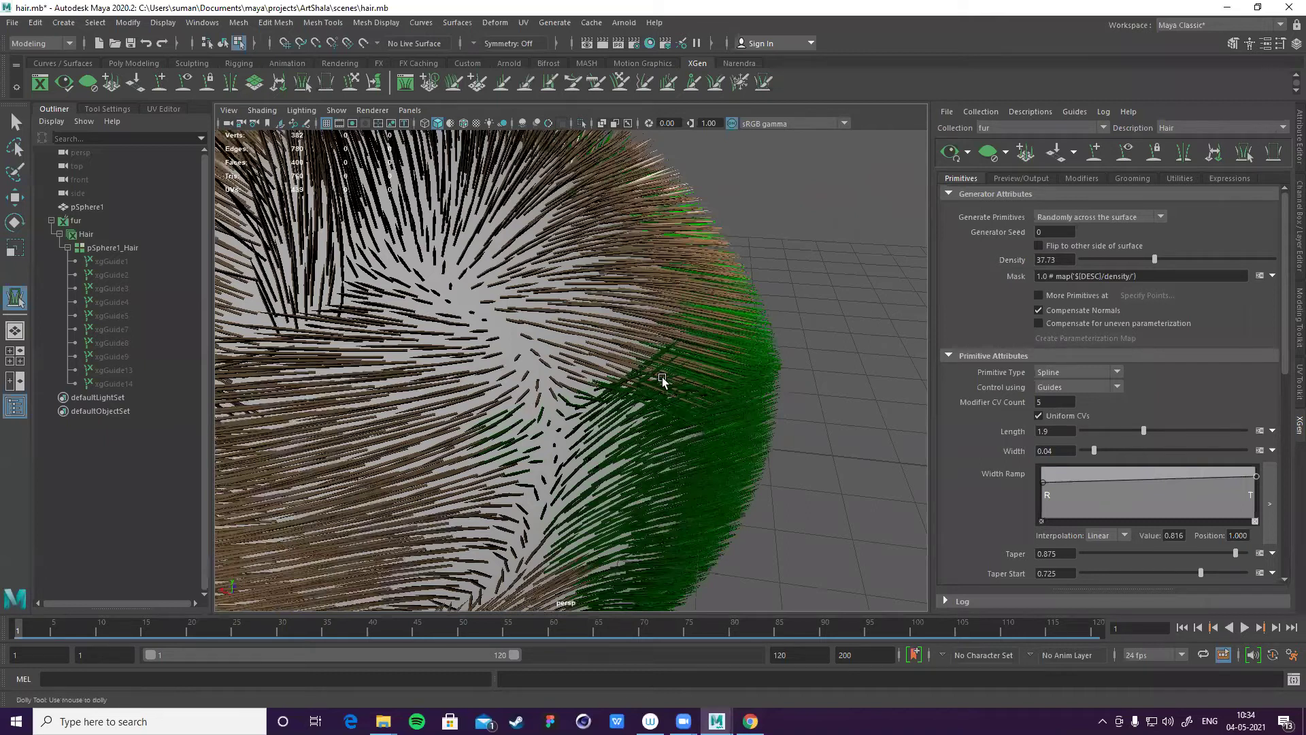
left_click_drag(662, 380, 689, 376, "alt")
scroll(587, 415, "down", 3)
left_click_drag(634, 443, 889, 316)
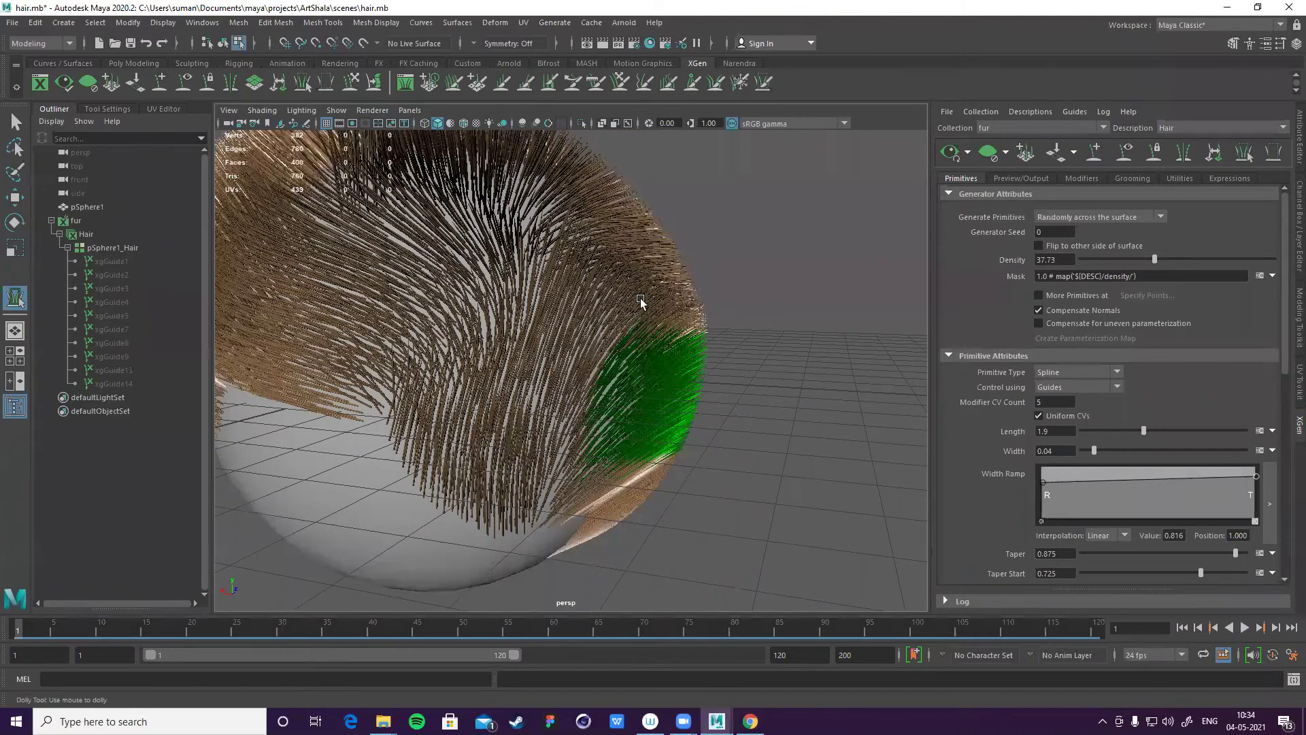
scroll(689, 303, "up", 3)
key("e")
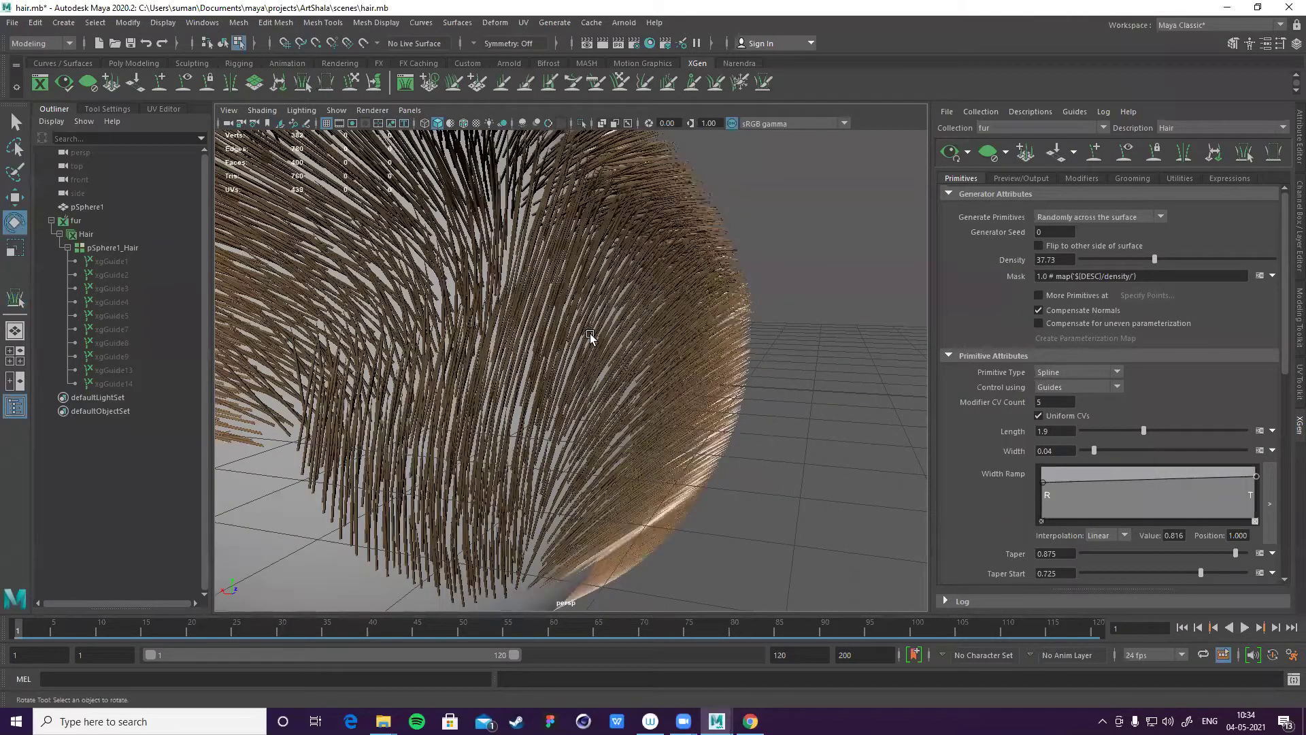
- Select pSphere1 and switch it to face component mode
left_click(600, 401)
key("r")
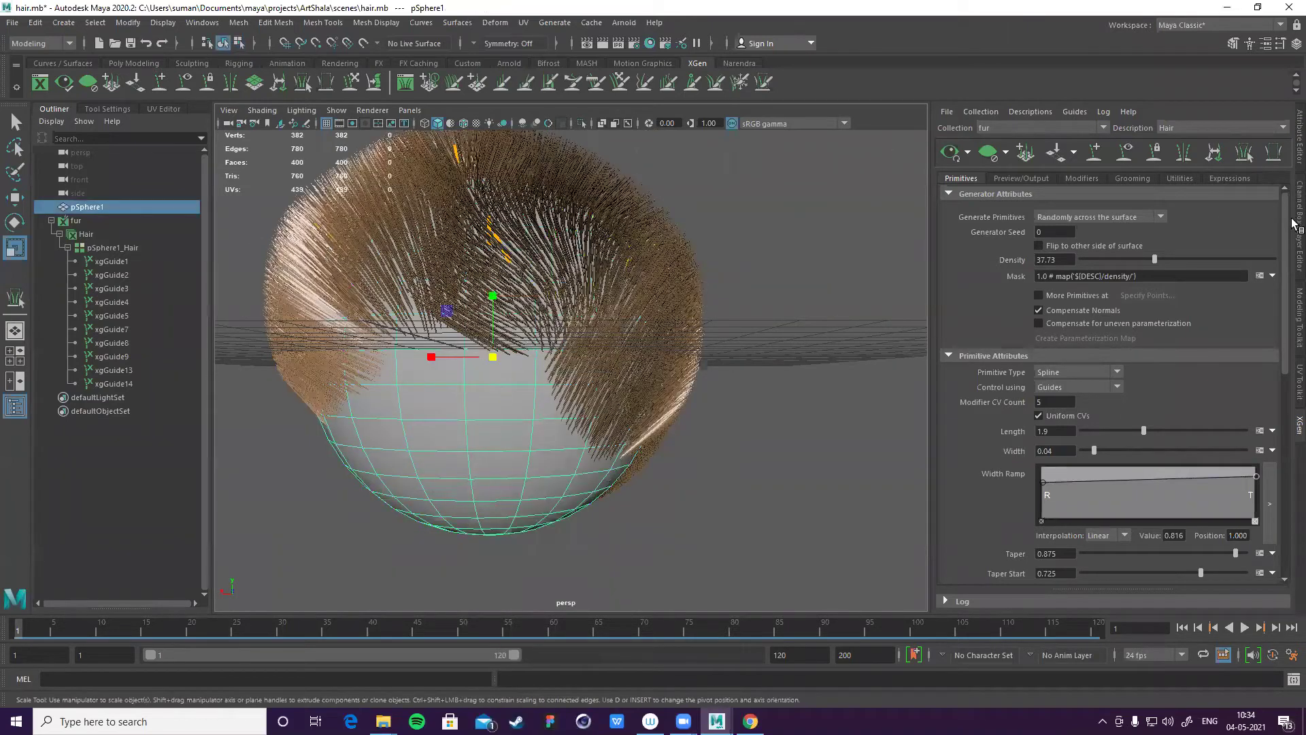
left_click(78, 193)
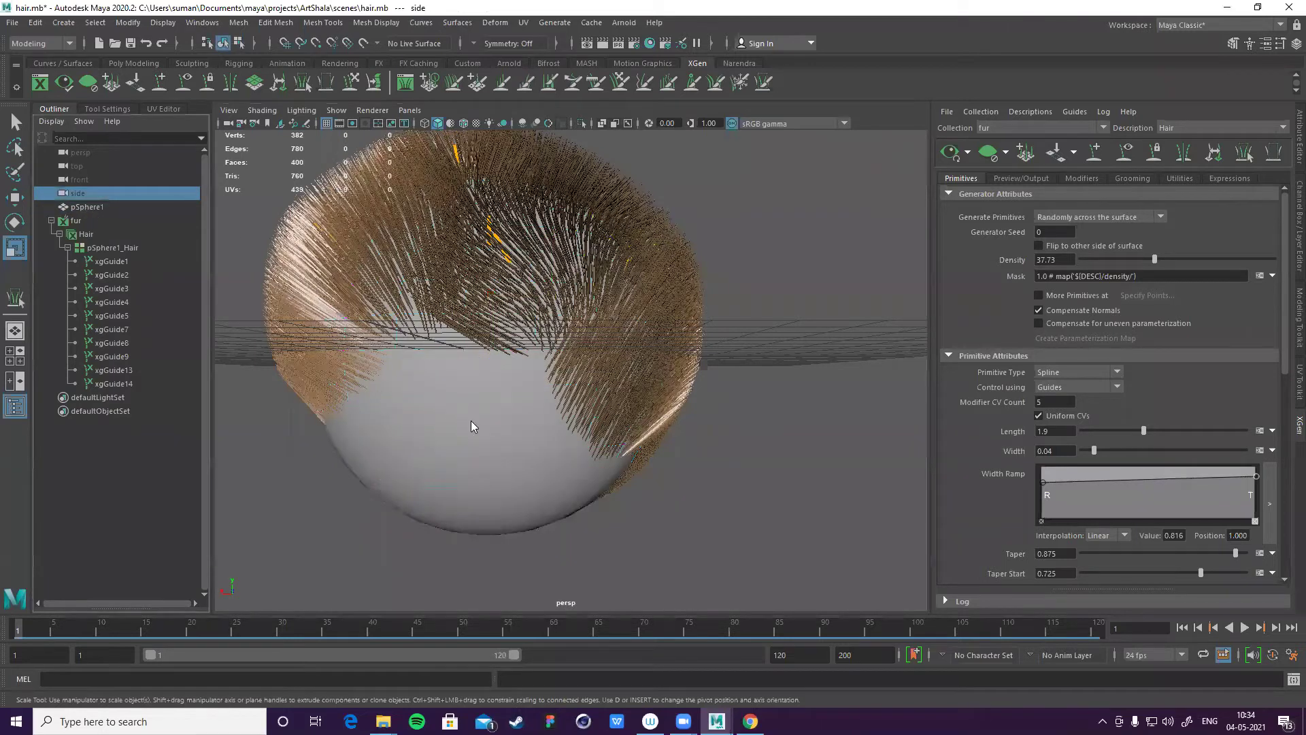
left_click(477, 385)
right_click_drag(485, 439, 488, 457)
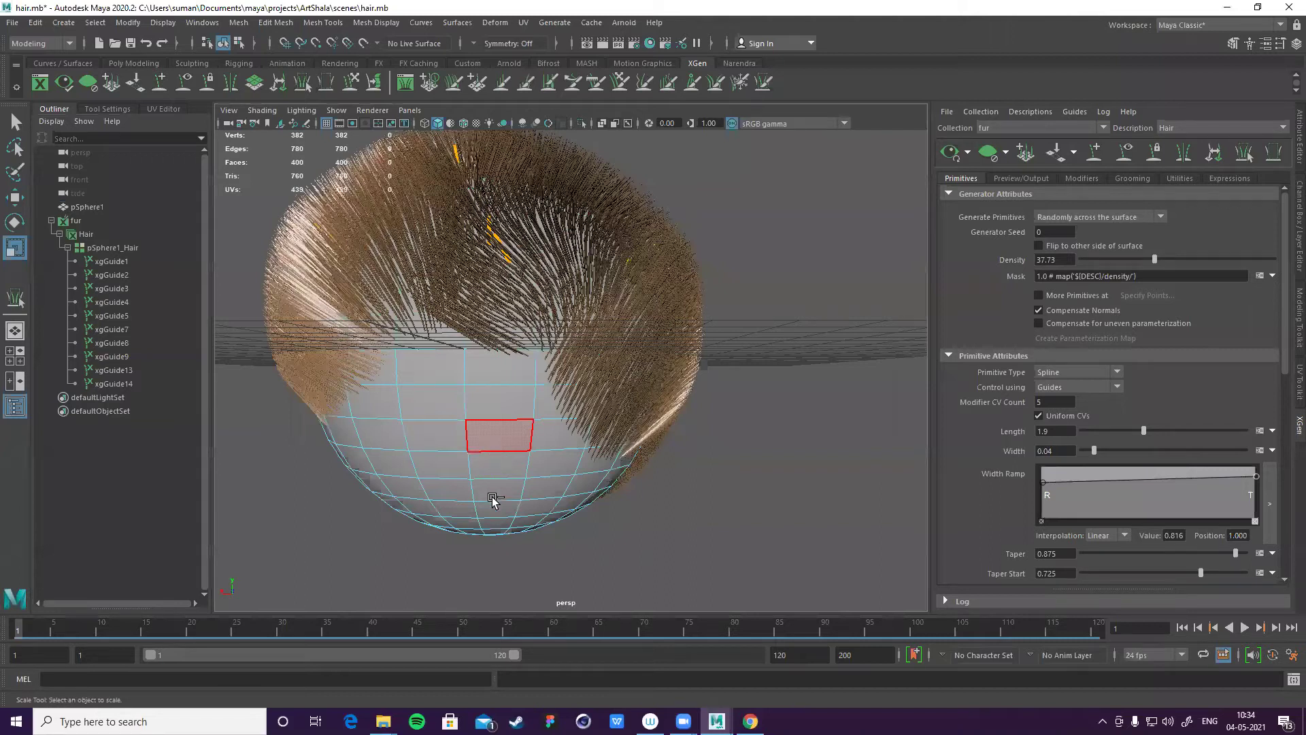
- Select bare faces on the front and underside of pSphere1 and look at the face-binding options
left_click(491, 463)
left_click(491, 483, "shift")
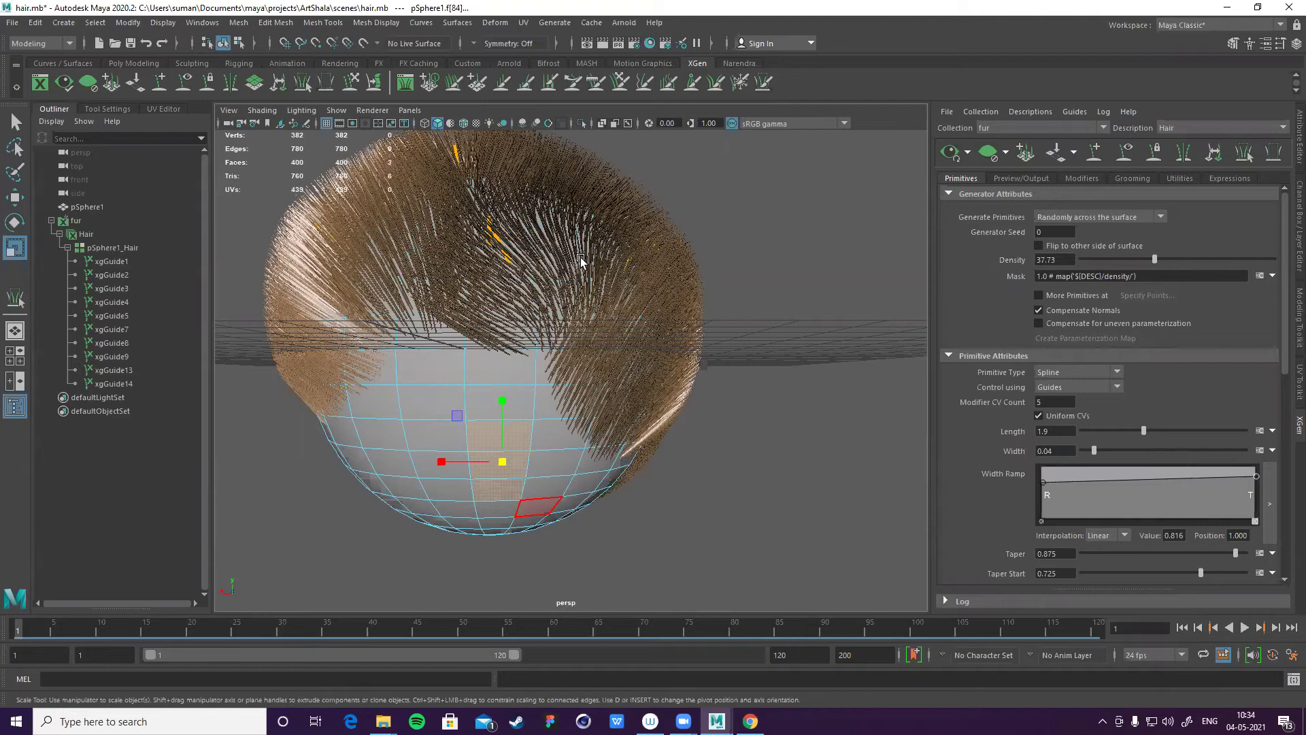
left_click_drag(588, 219, 583, 191, "alt")
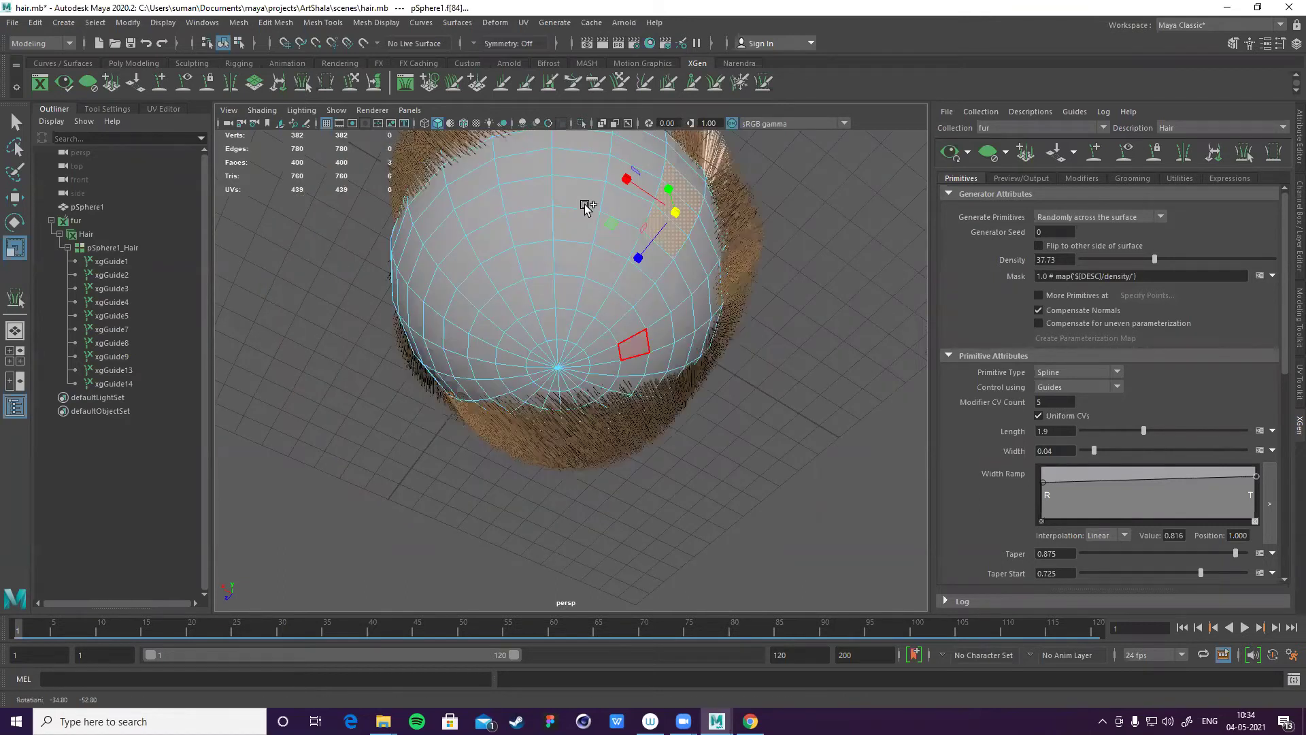
left_click(584, 203)
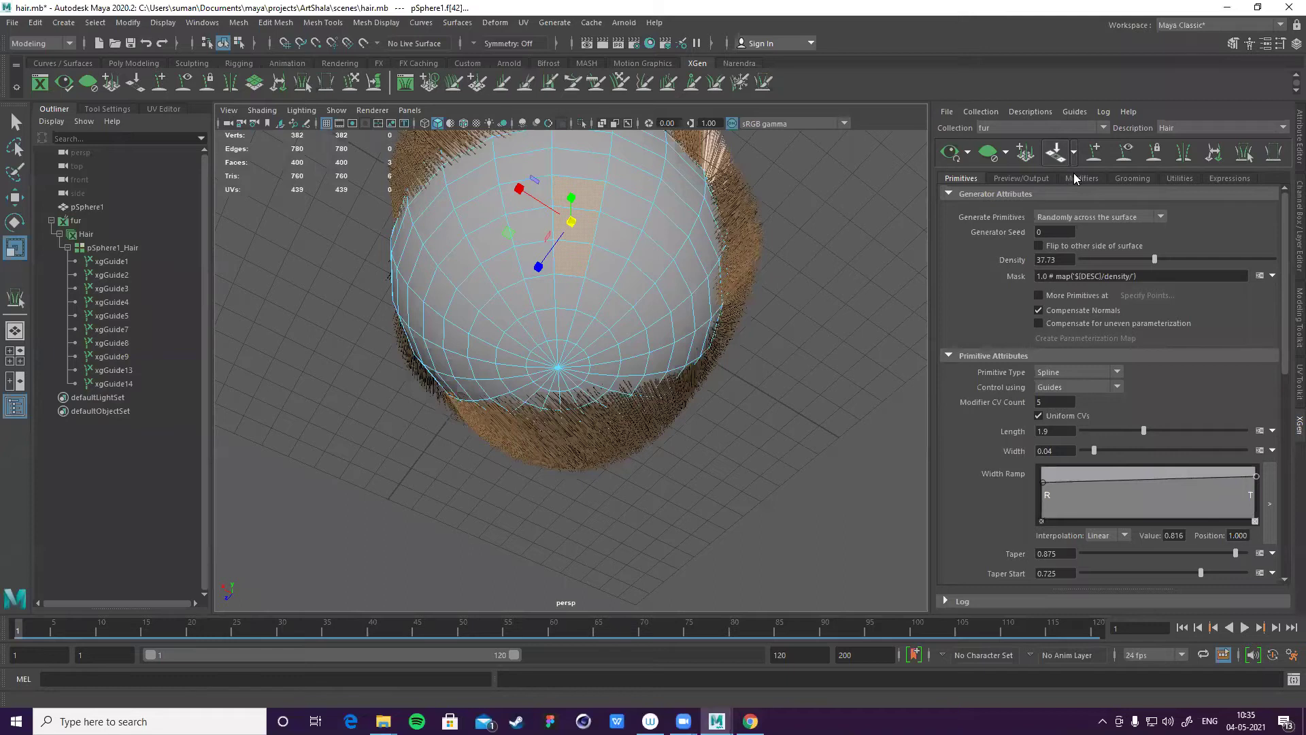
left_click(1073, 153)
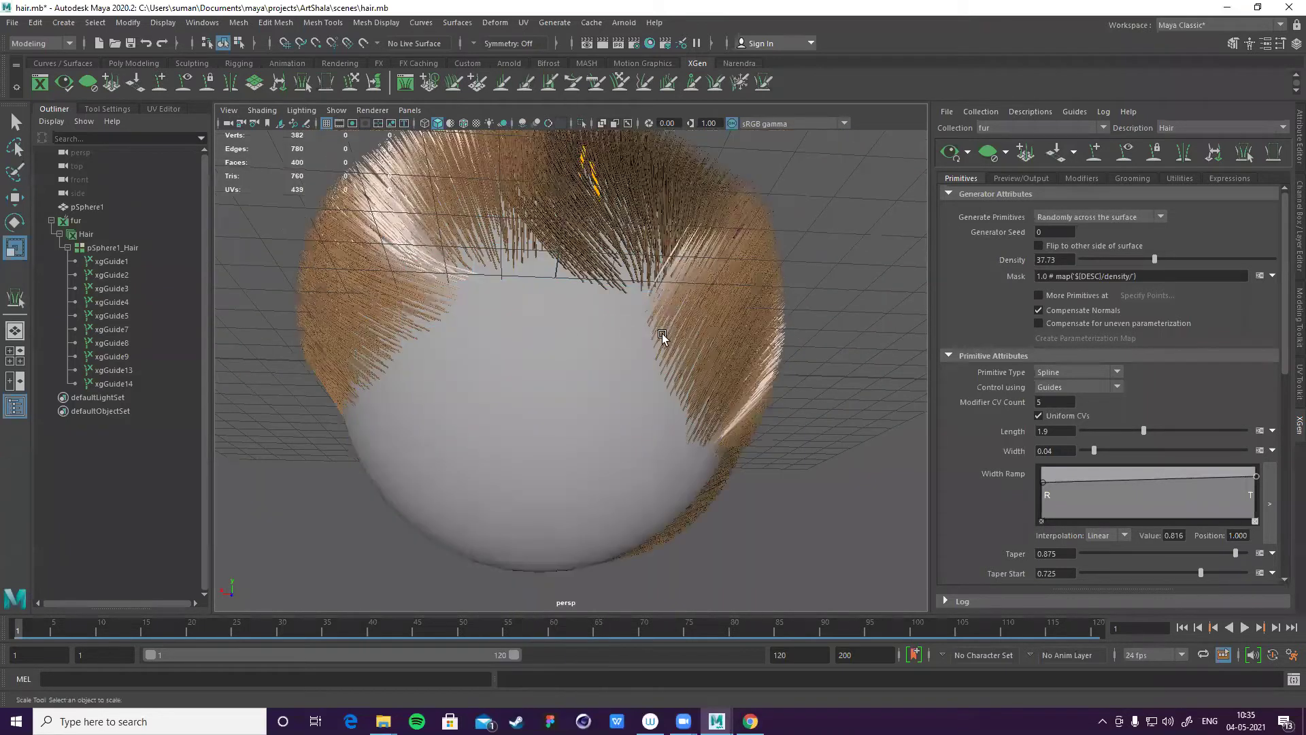
- Select all guides from xgGuide1 through xgGuide14, delete them, and refresh the hair preview
left_click_drag(631, 338, 723, 379, "alt")
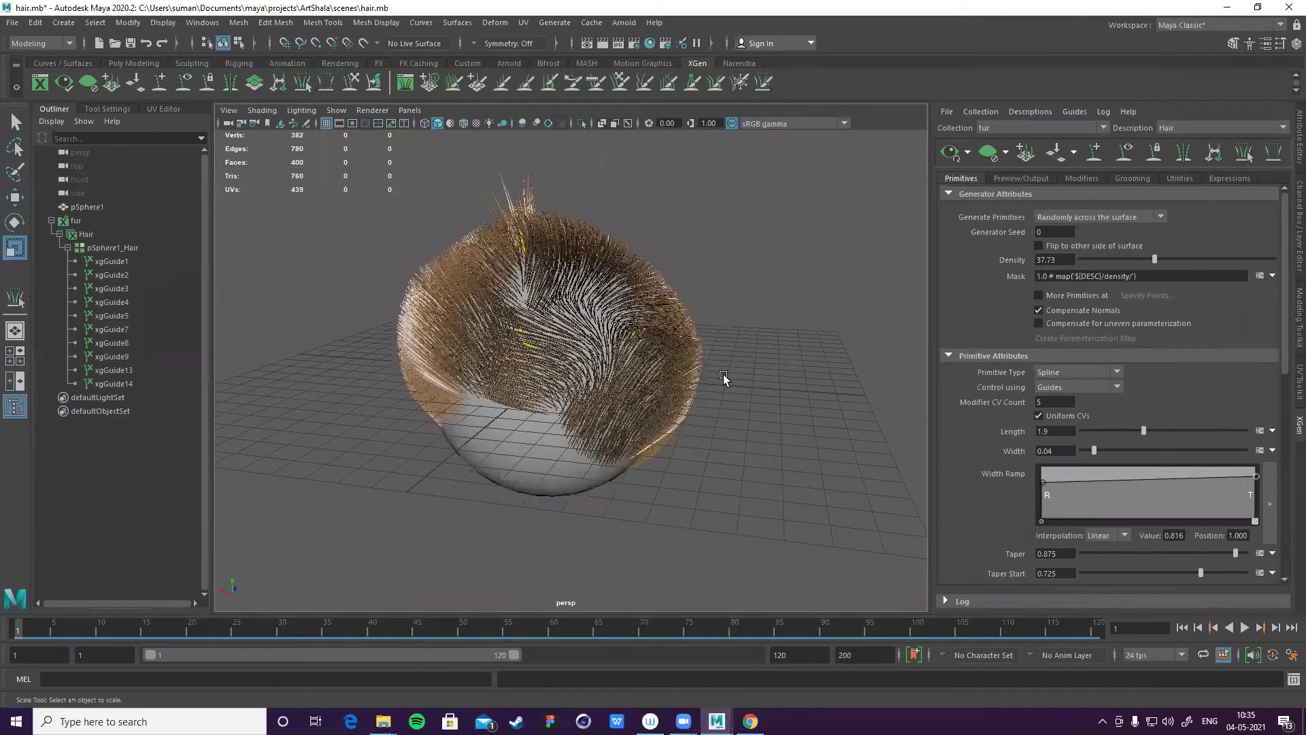
right_click_drag(723, 378, 544, 419, "alt")
right_click_drag(571, 492, 629, 370, "alt")
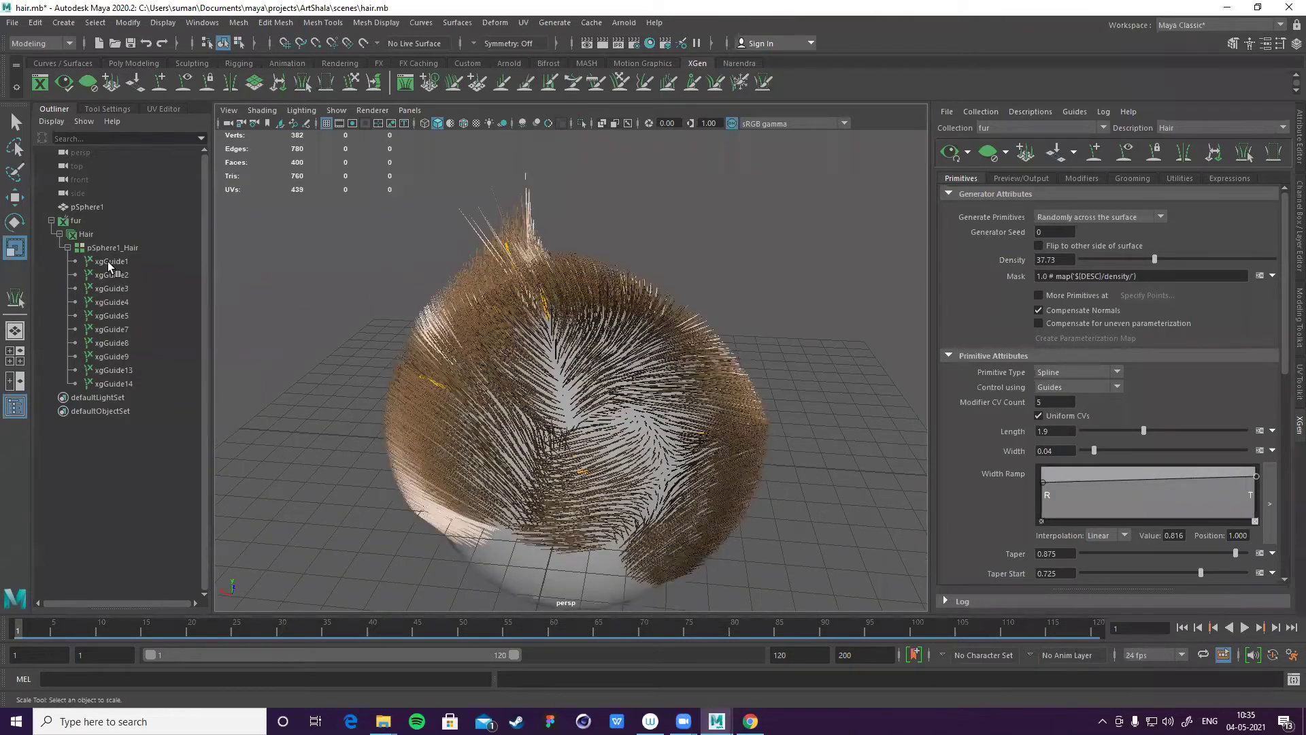
left_click(101, 382, "shift")
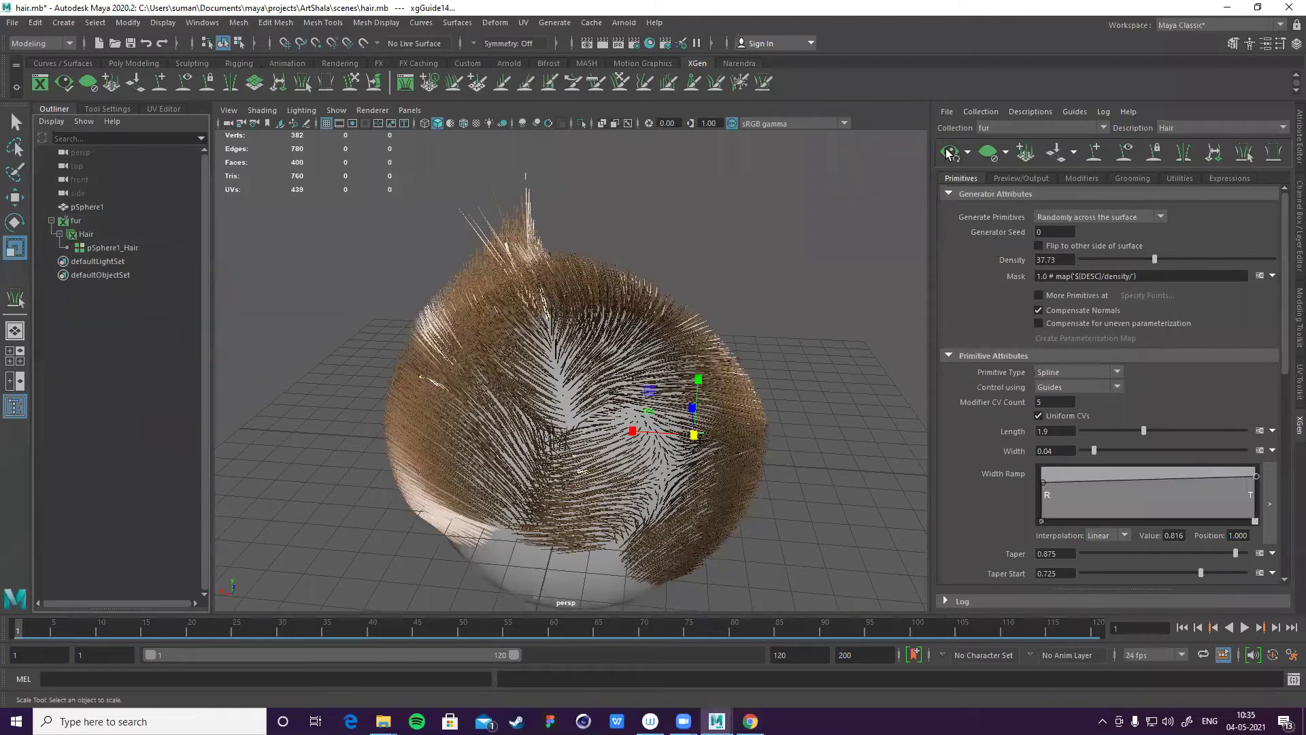
key("Delete")
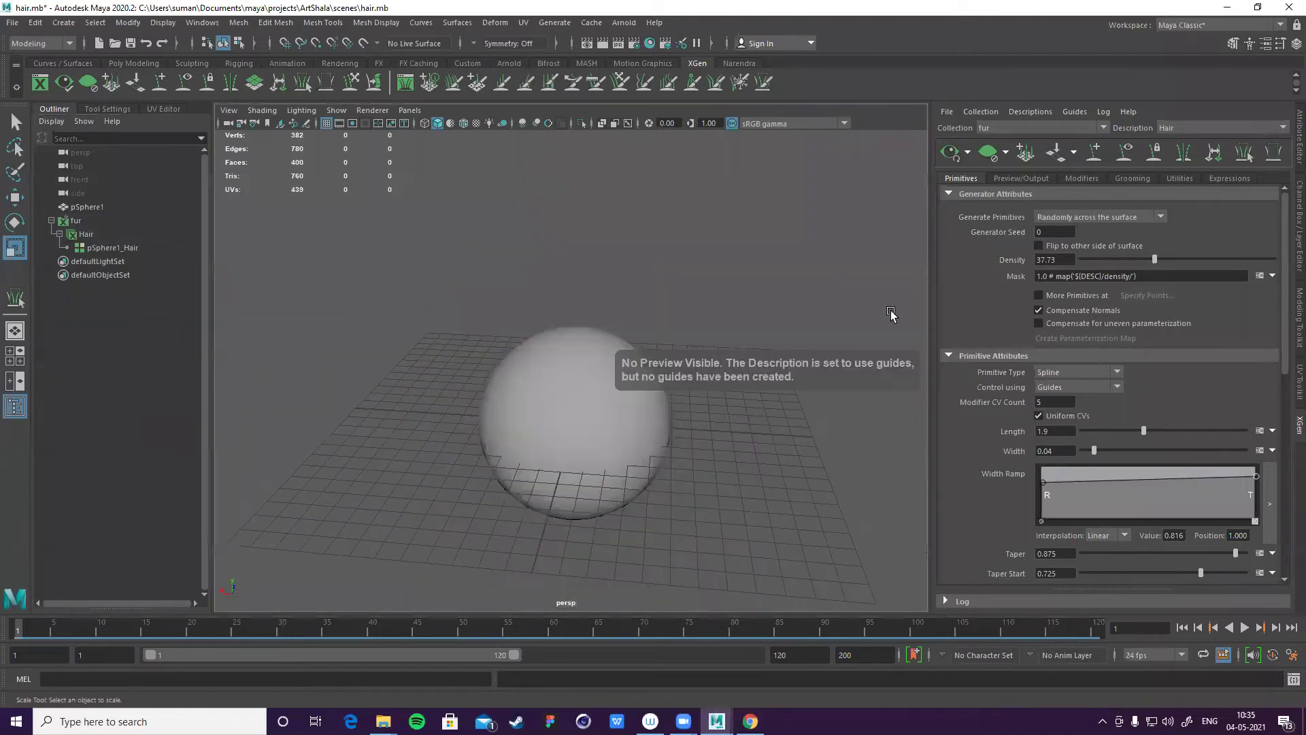
- Place two new guides on one side of the bare sphere's upper half with the Add Guides tool
left_click(1104, 155)
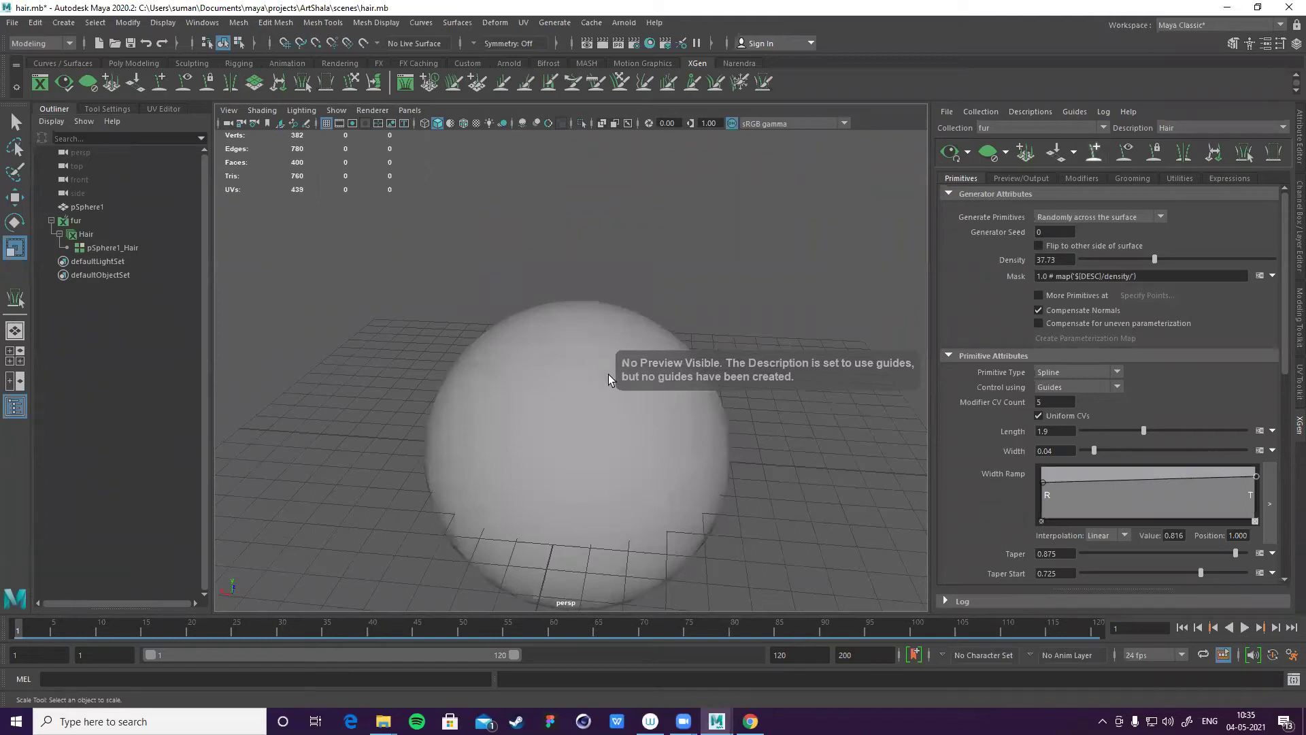
scroll(590, 340, "up", 2)
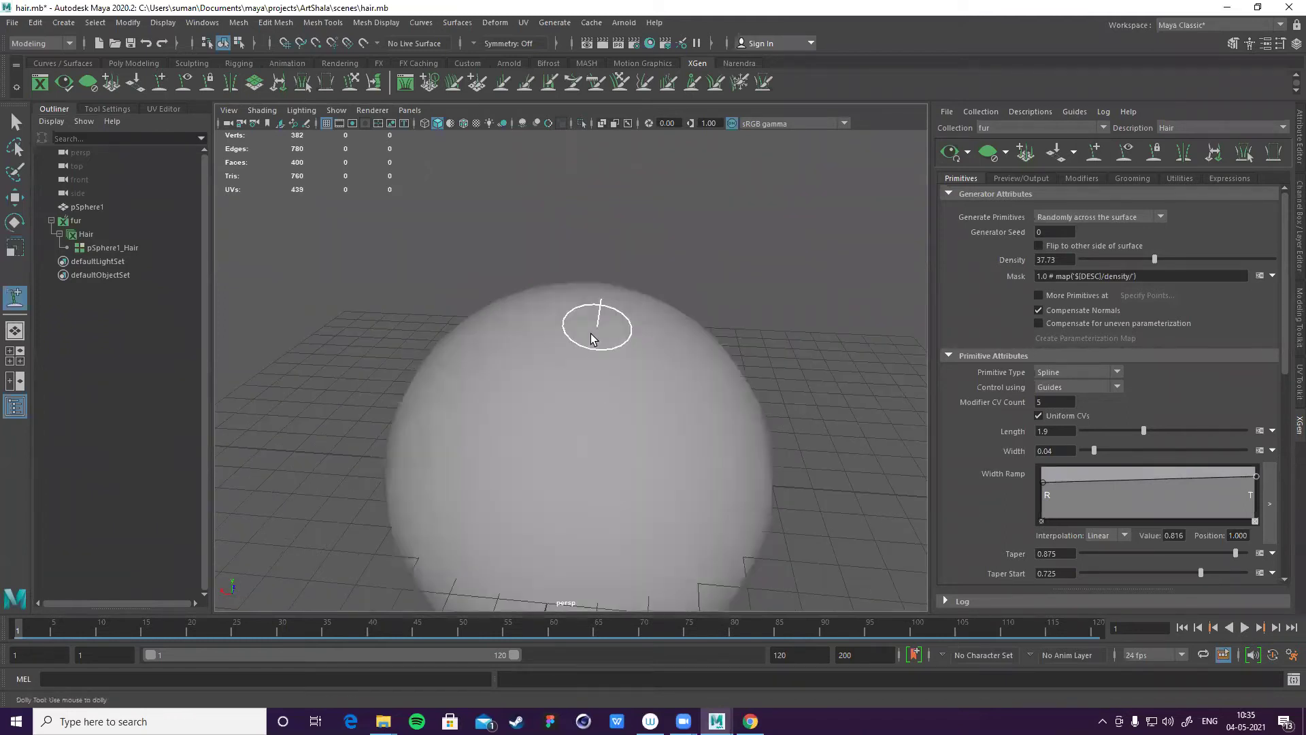
scroll(590, 340, "down", 4)
left_click_drag(630, 324, 708, 365, "alt")
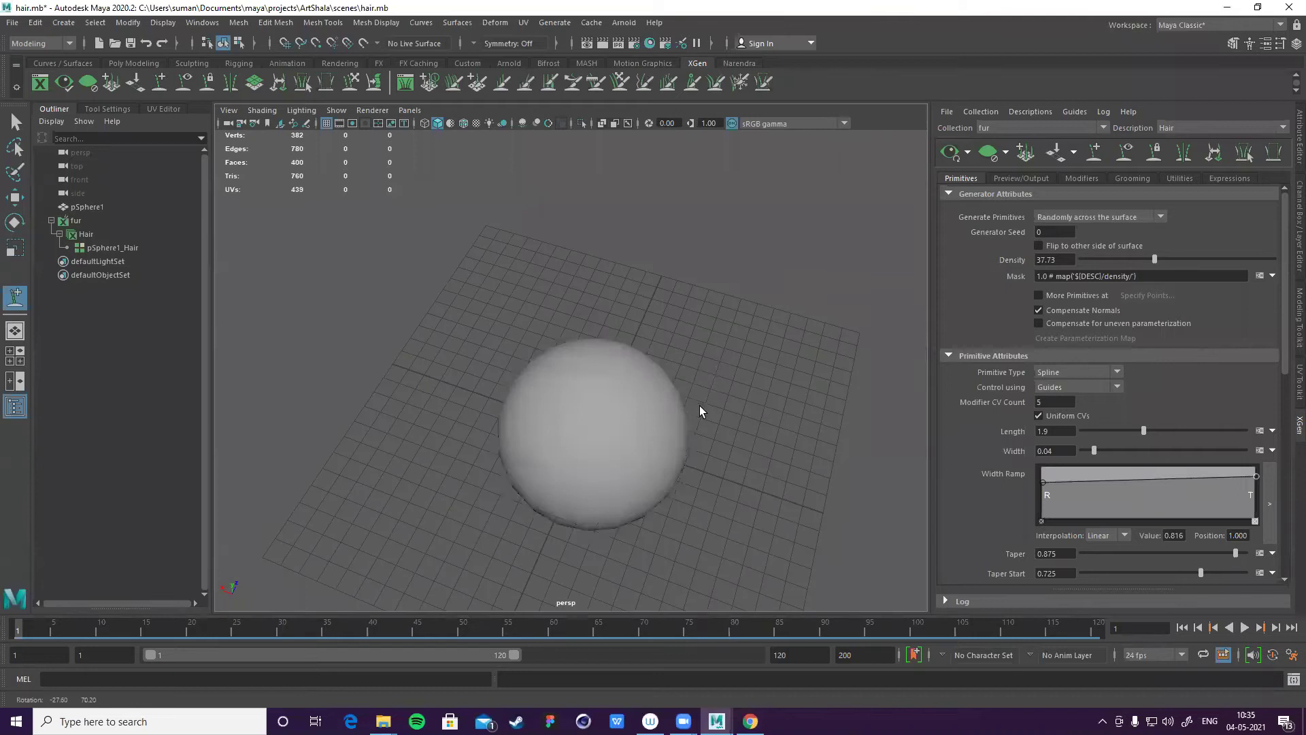
scroll(602, 433, "up", 3)
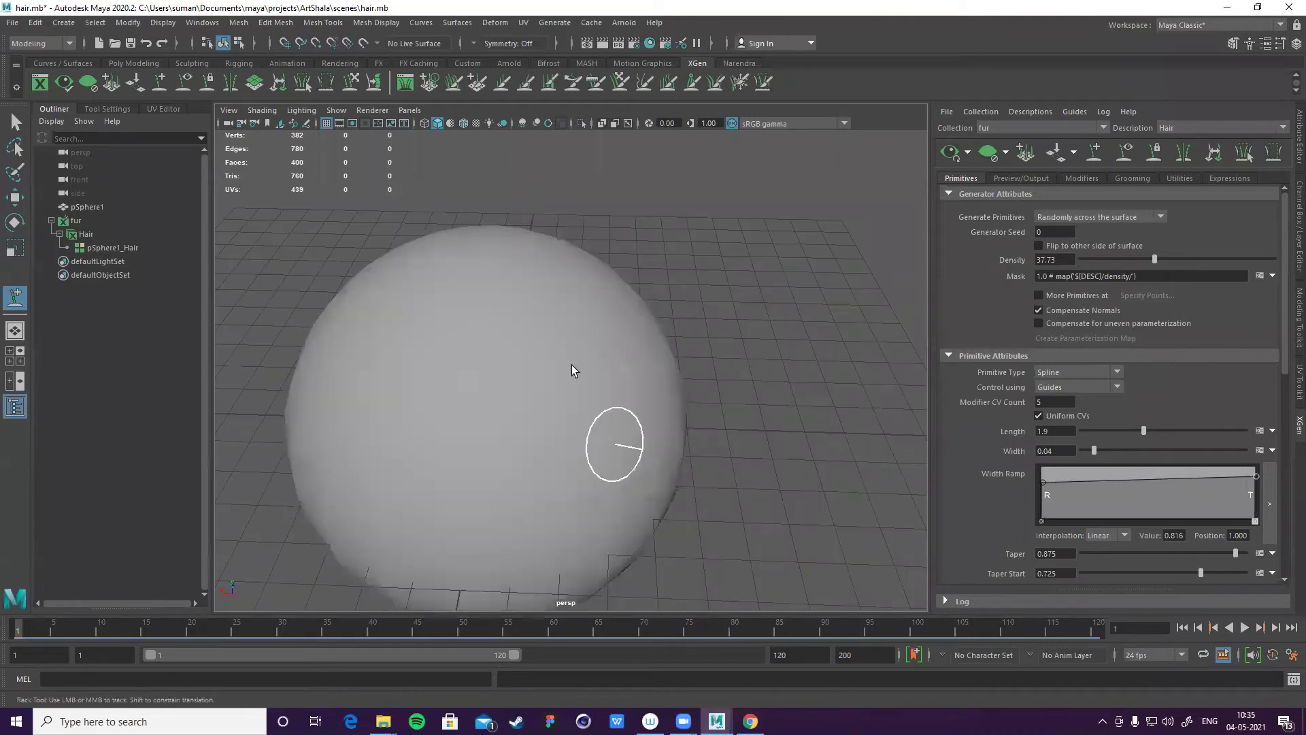
left_click(571, 370)
middle_click_drag(612, 256, 612, 219, "alt")
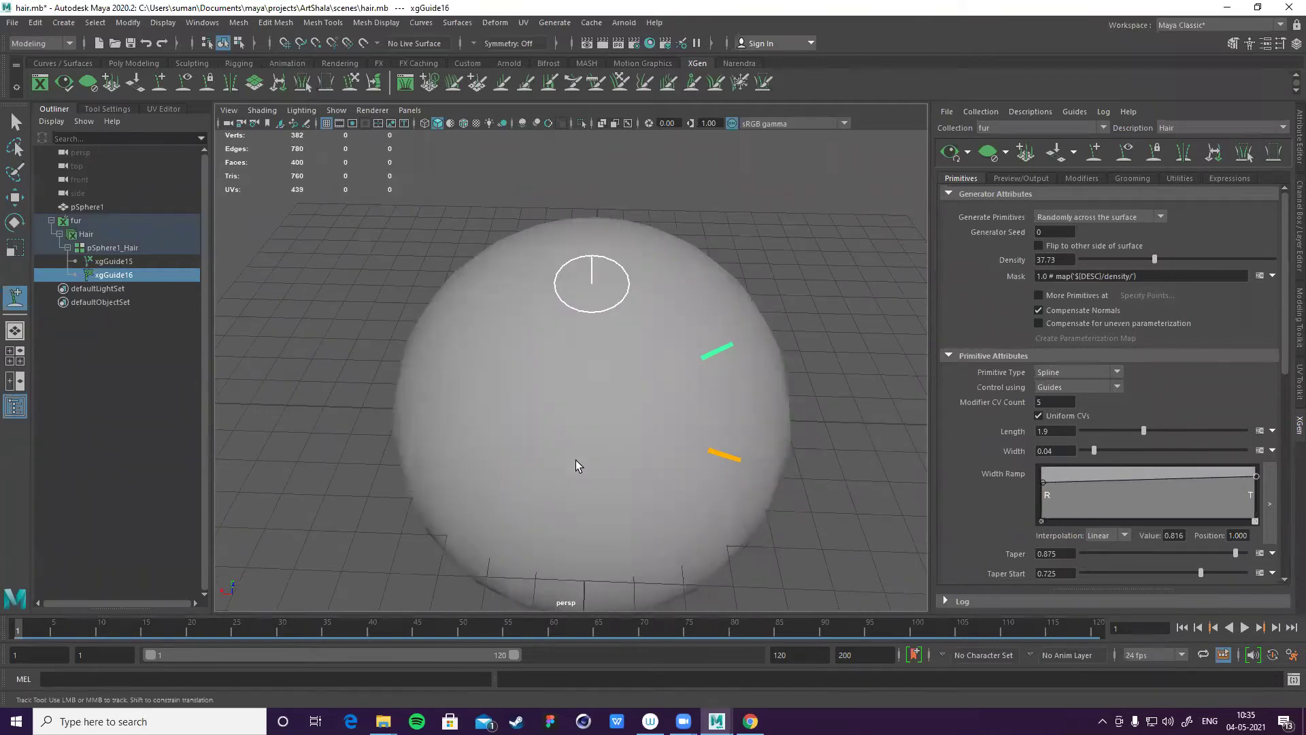
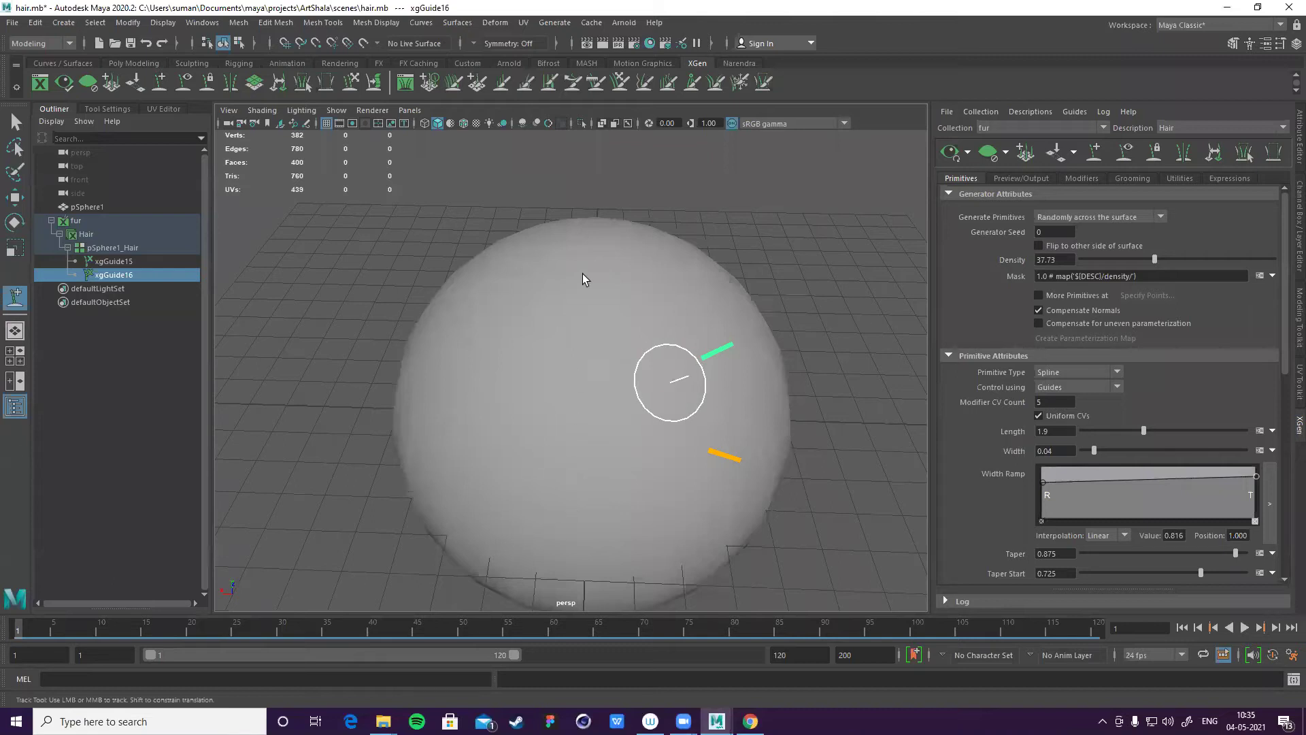
- Add five more guides around the first two, spreading them over the upper side of the sphere
left_click(663, 260)
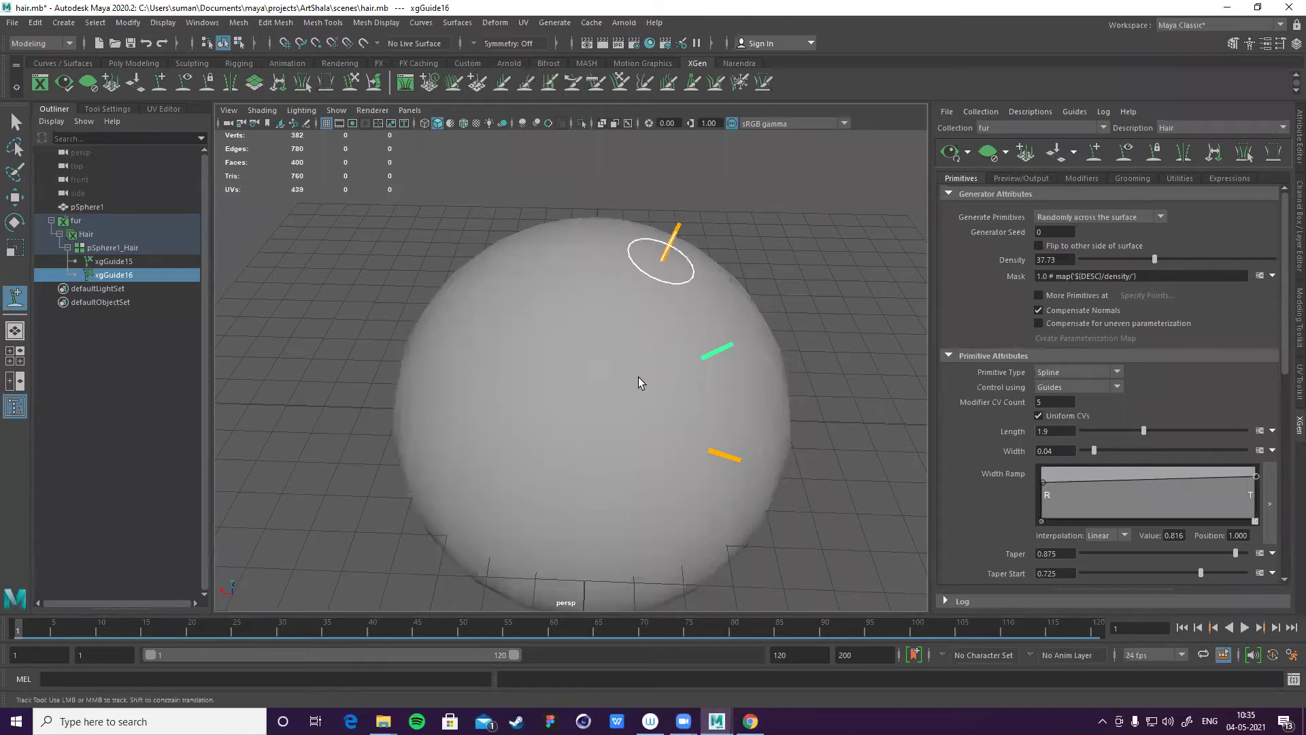
left_click(640, 376)
left_click(636, 289)
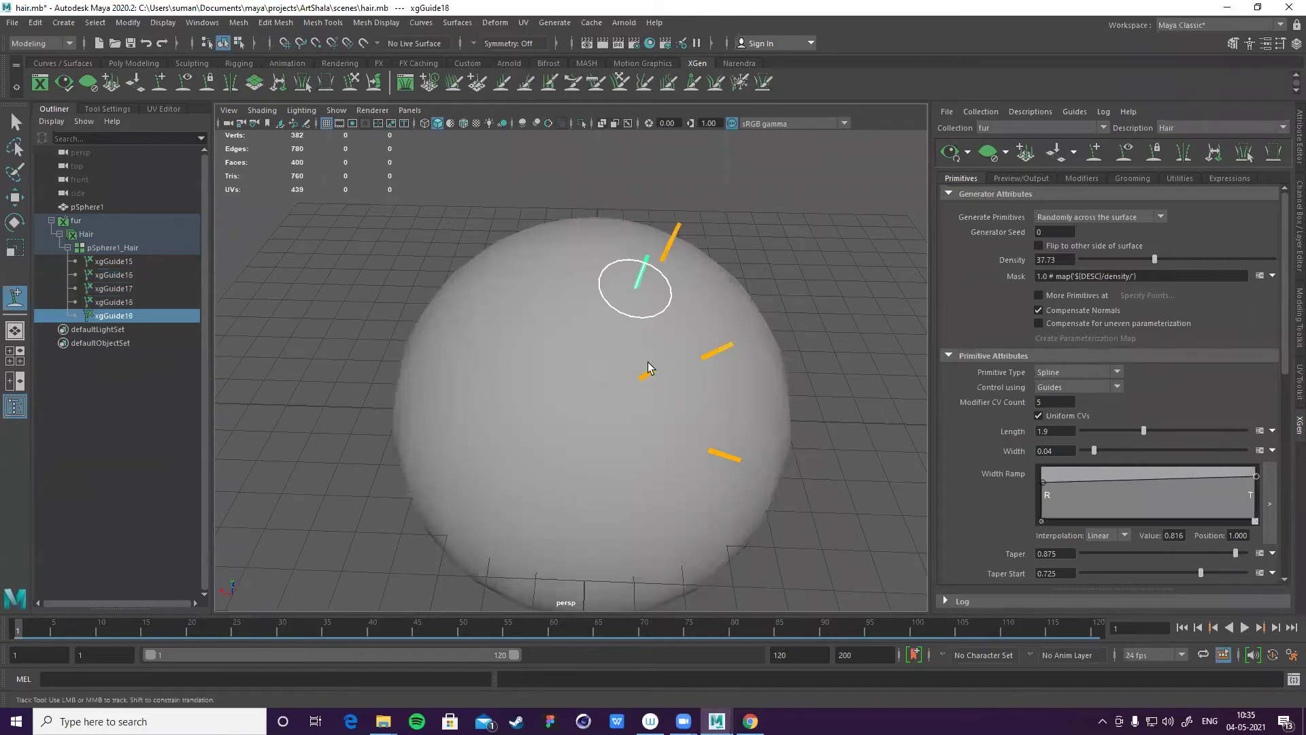
left_click(650, 452)
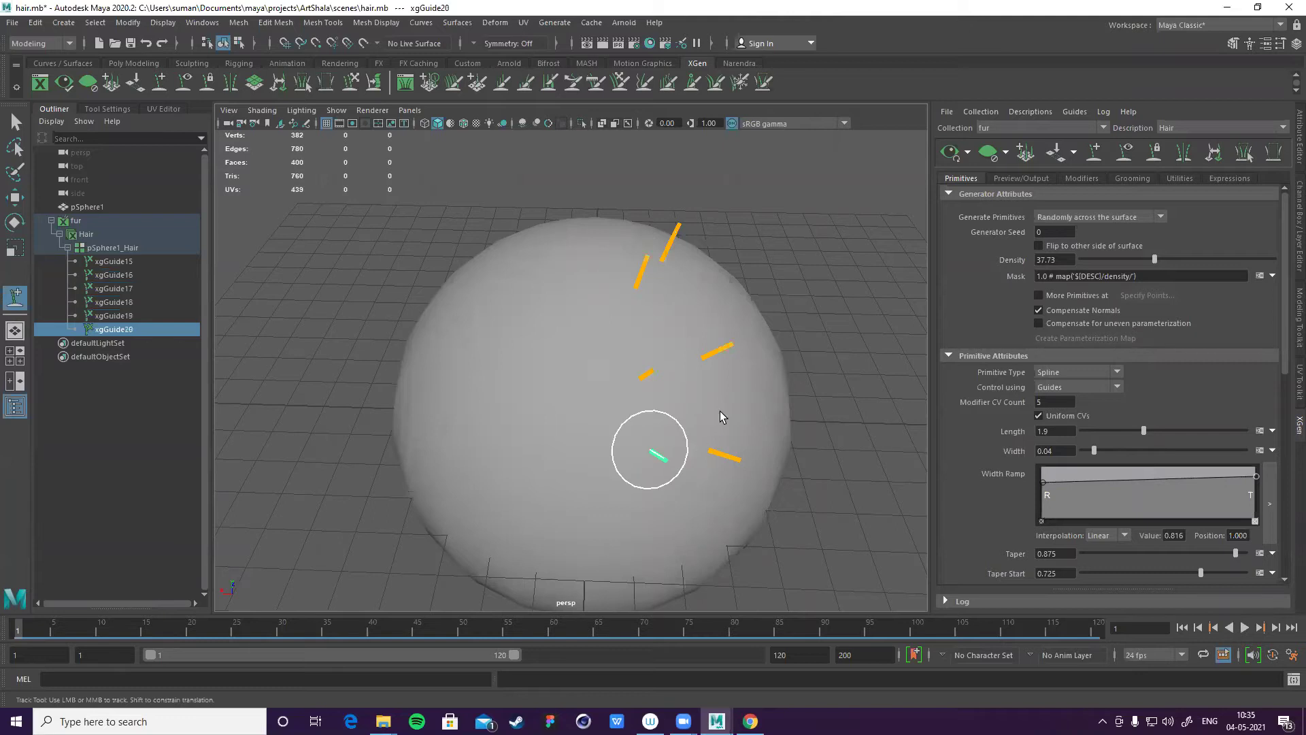
left_click(640, 420)
left_click_drag(641, 420, 638, 443, "alt")
left_click_drag(642, 330, 634, 367, "alt")
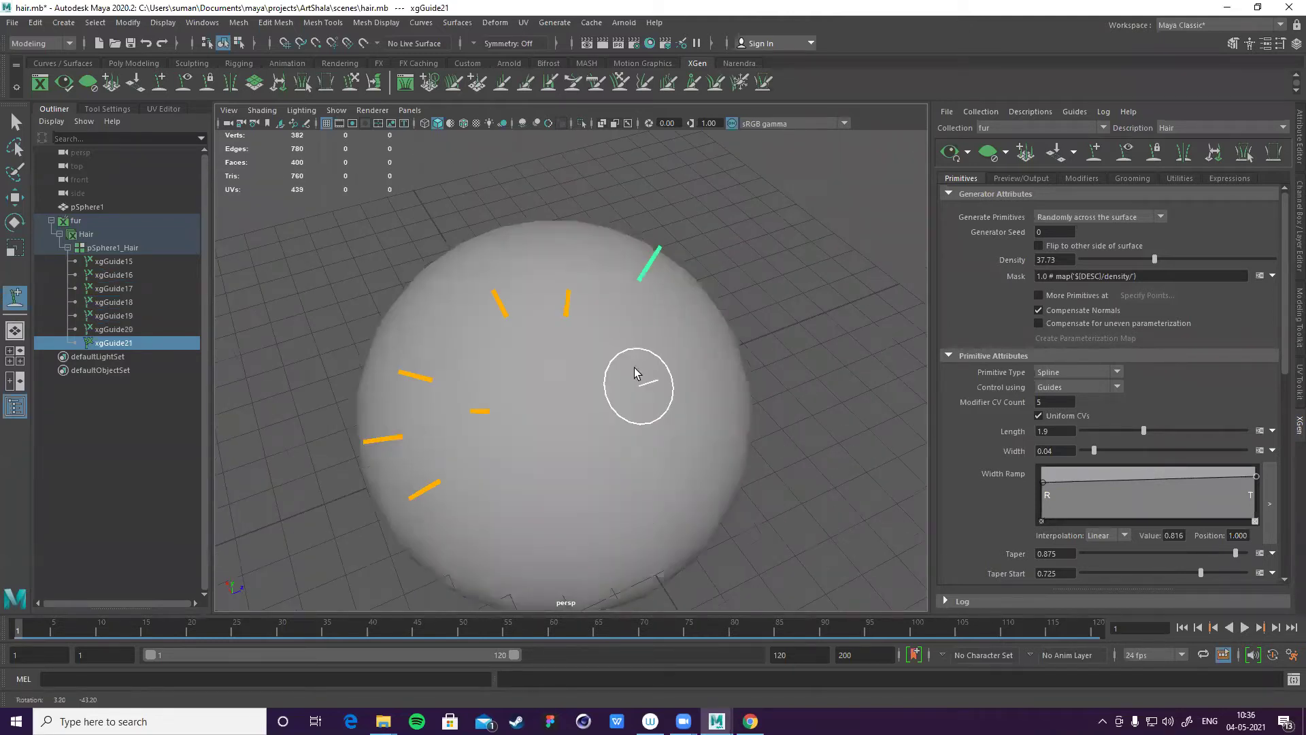
- Extend the guides with five more across the adjoining bare area of the sphere's upper half
left_click(629, 318)
left_click(553, 389)
left_click(504, 483)
left_click_drag(623, 422, 598, 429, "alt")
left_click(568, 378)
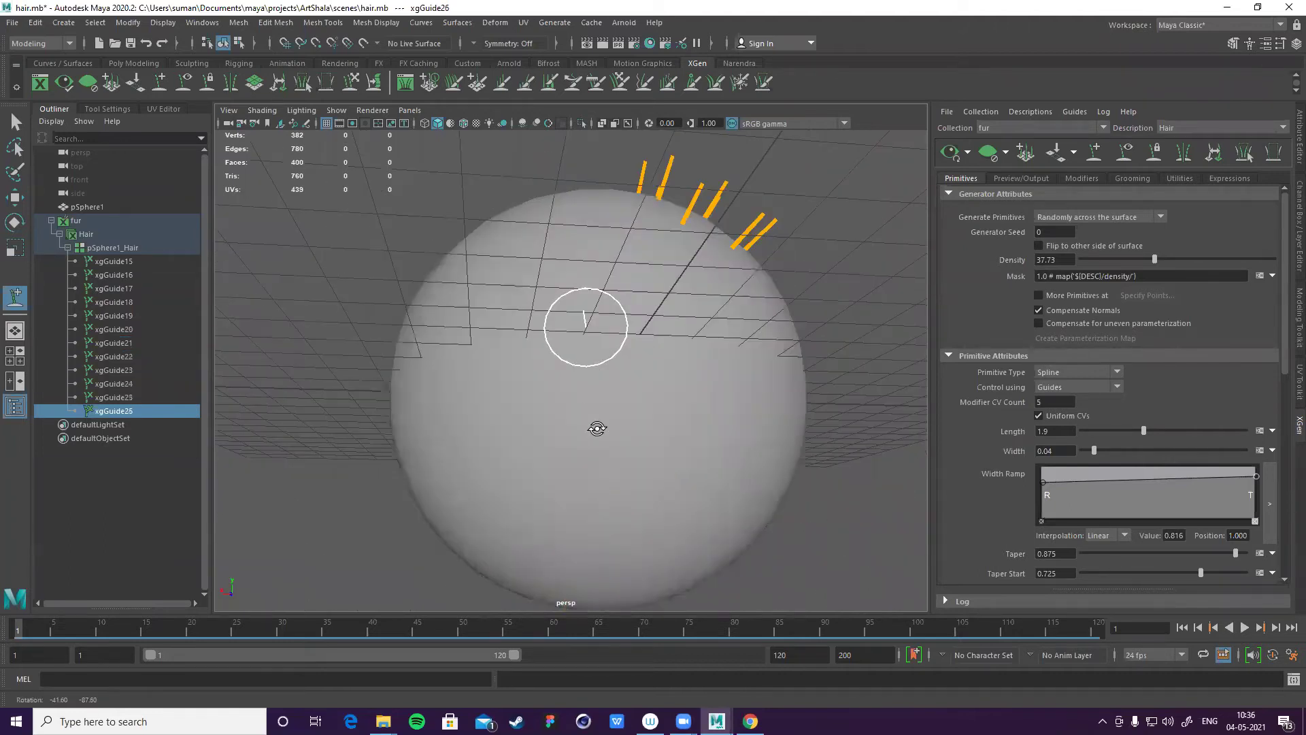
left_click_drag(557, 304, 555, 278, "alt")
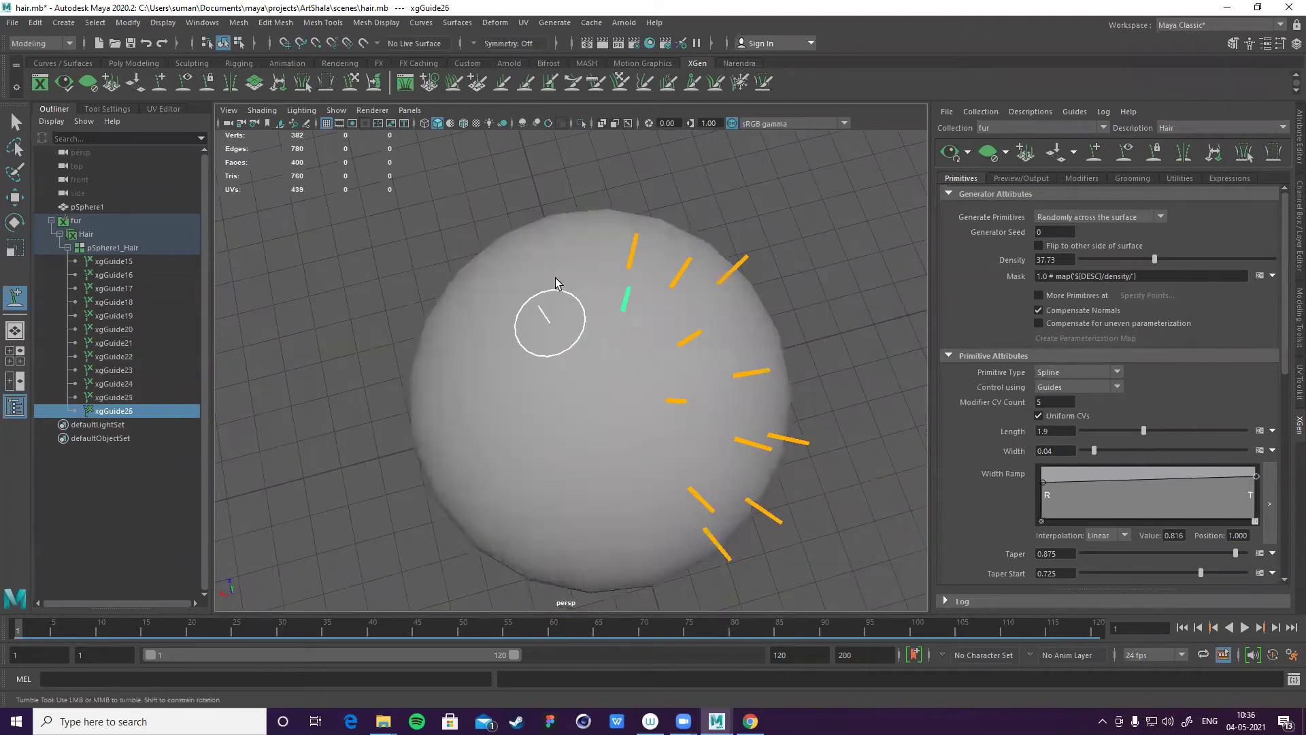
- Place five guides over the crown of the sphere and down its next bare side
left_click(563, 335)
left_click(585, 419)
left_click_drag(586, 487, 602, 348, "alt")
left_click(595, 303)
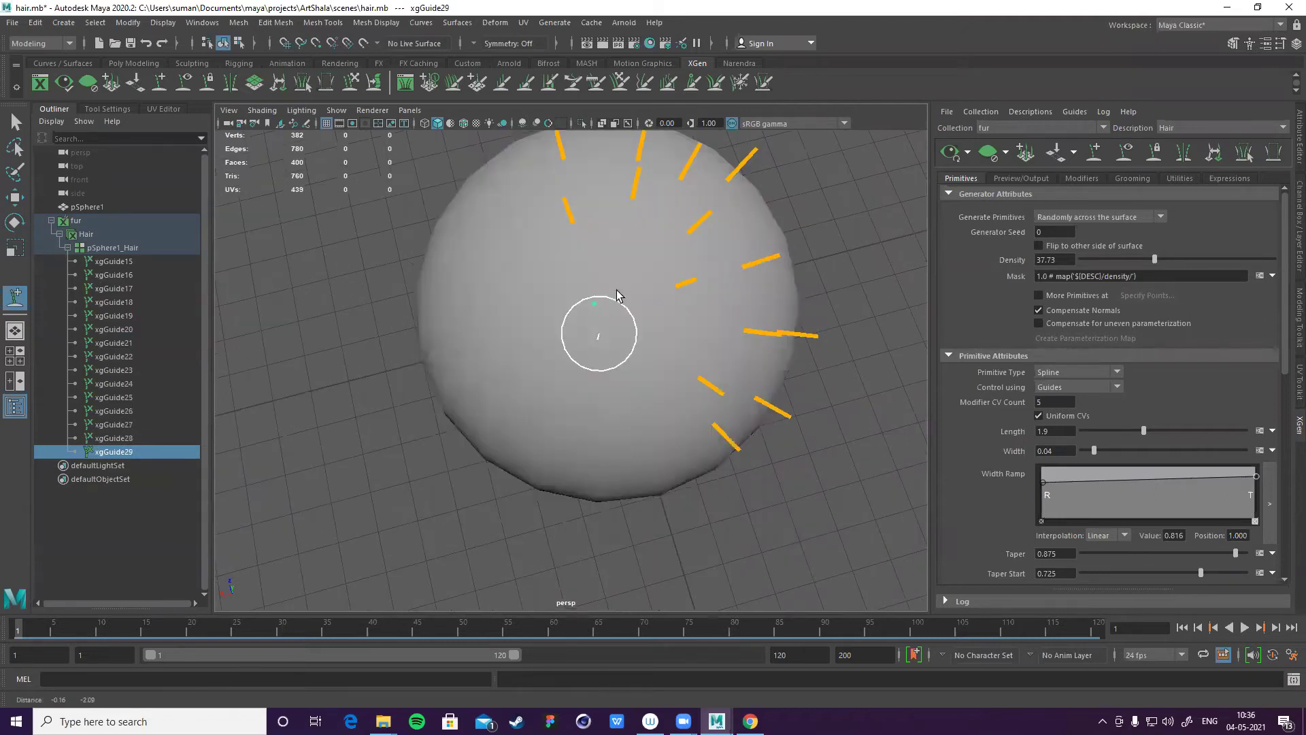
left_click_drag(617, 294, 625, 255, "alt")
left_click(640, 333)
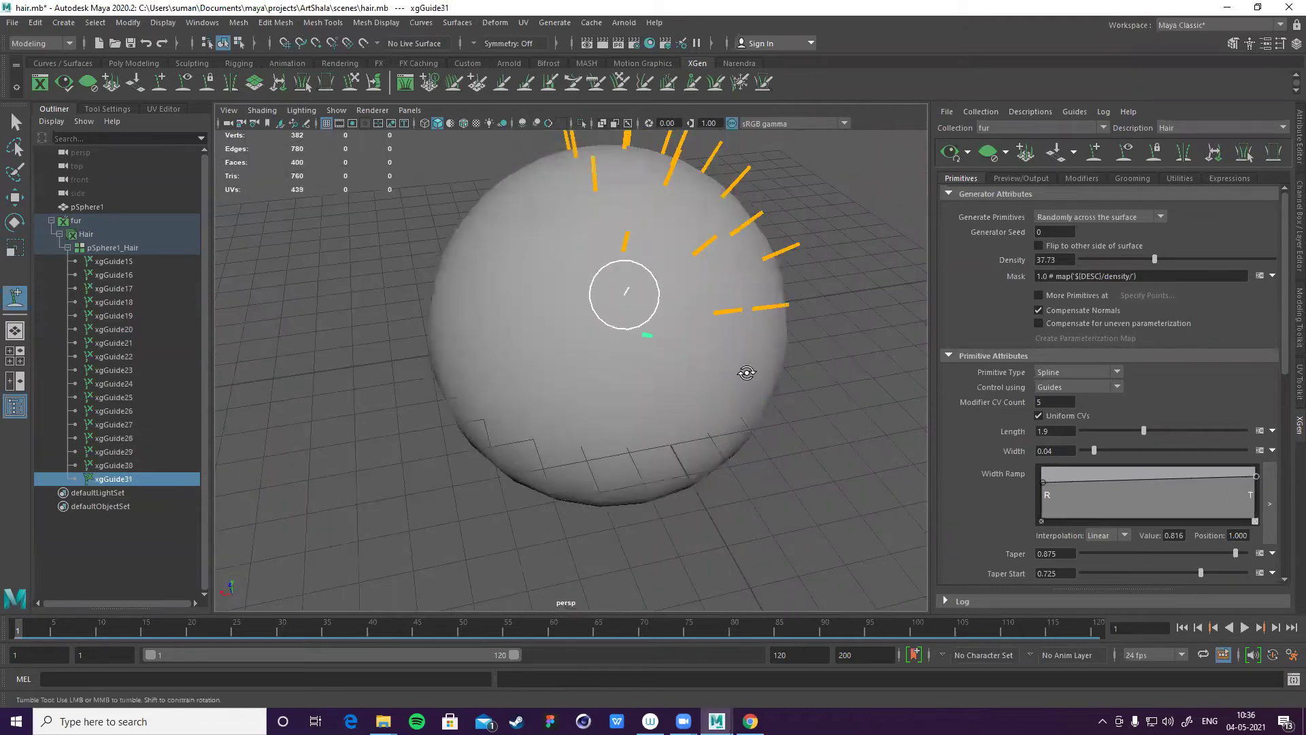
- Add three guides on the opposite side of the sphere's upper half
left_click_drag(751, 371, 491, 367, "alt")
left_click(507, 354)
left_click(673, 340)
left_click_drag(673, 340, 641, 349, "alt")
left_click(569, 335)
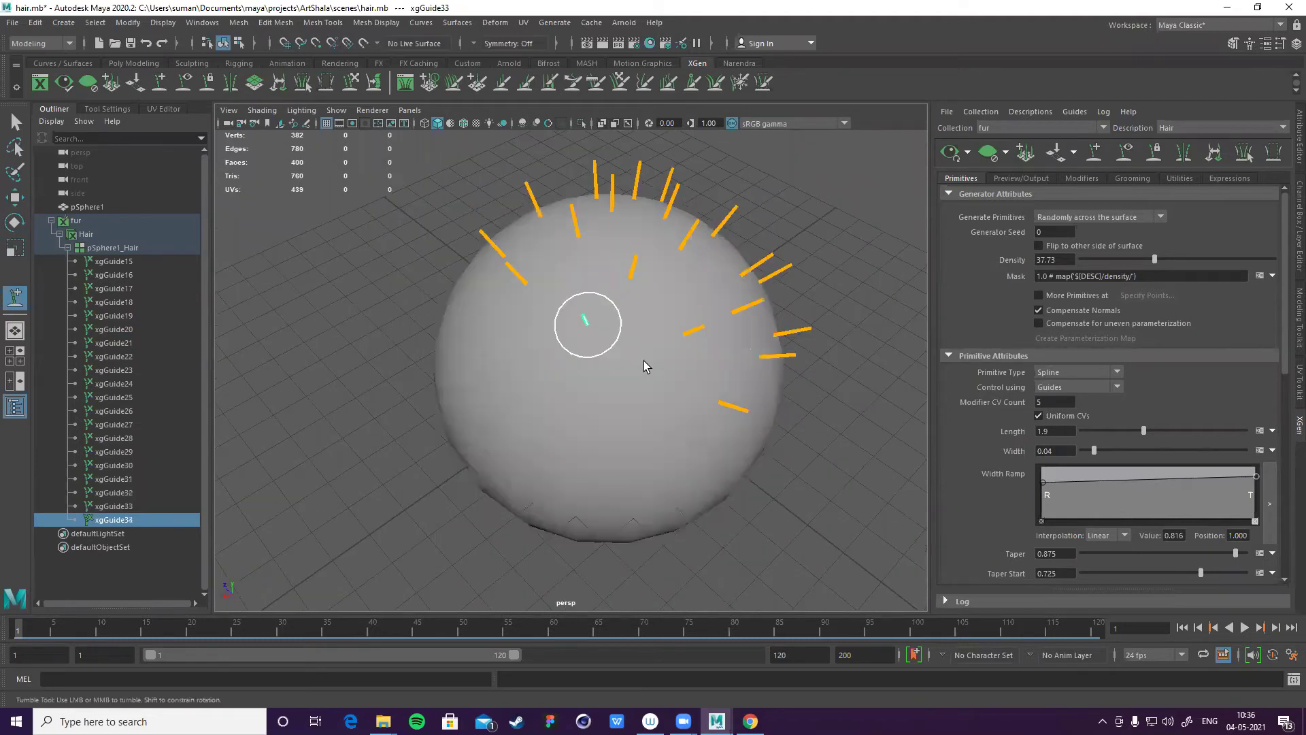
- Fill the remaining gaps on the sphere's upper half with five more guides
left_click(644, 360)
left_click(510, 422)
left_click_drag(510, 422, 587, 358, "alt")
left_click(588, 358)
left_click(523, 335)
left_click(473, 312)
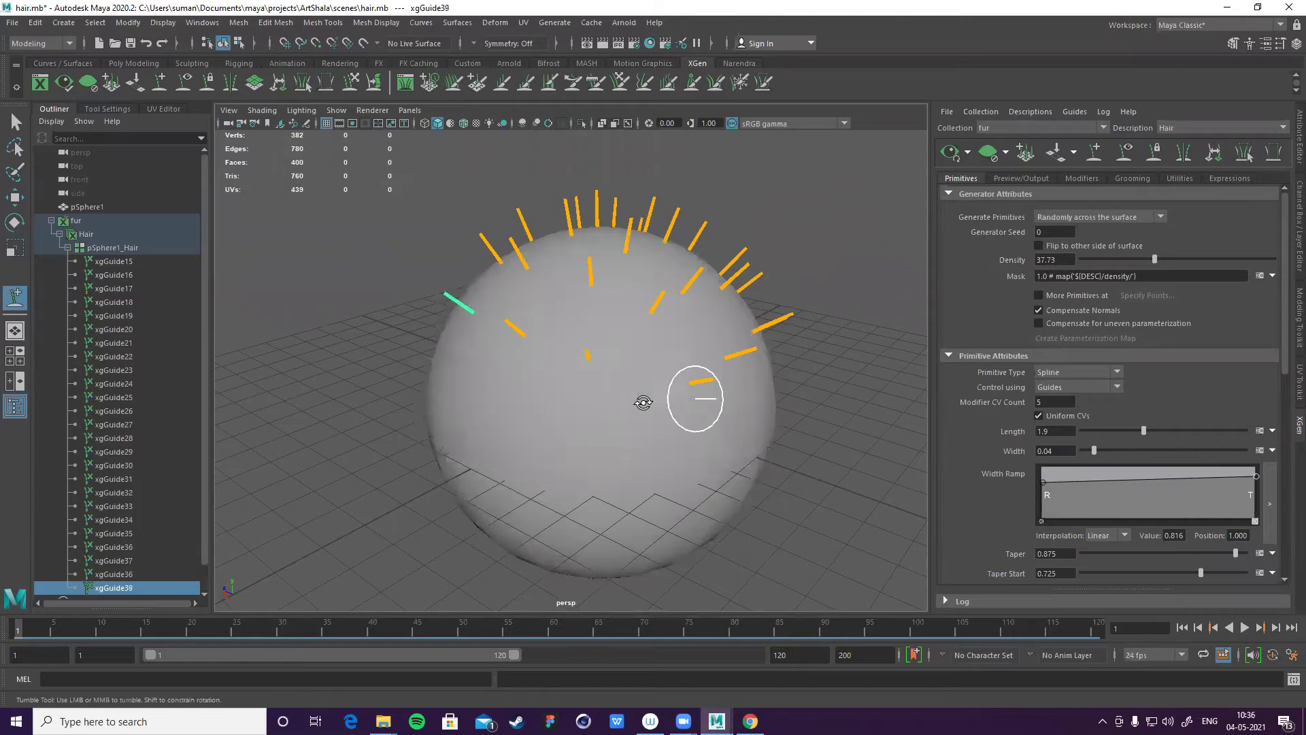
left_click_drag(643, 402, 597, 399, "alt")
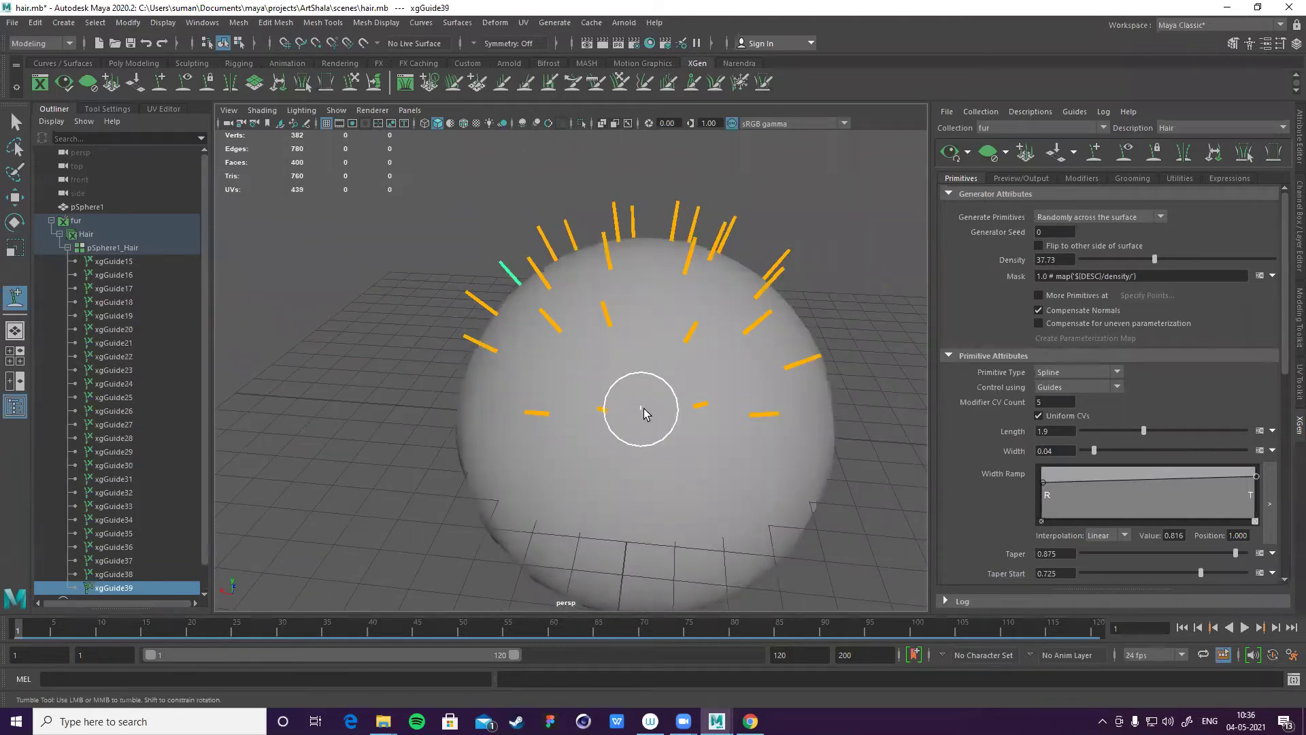
- Refresh the XGen hair preview and inspect the hair from above and from the front
left_click_drag(691, 292, 711, 218, "alt")
left_click(952, 155)
left_click_drag(779, 251, 758, 227, "alt")
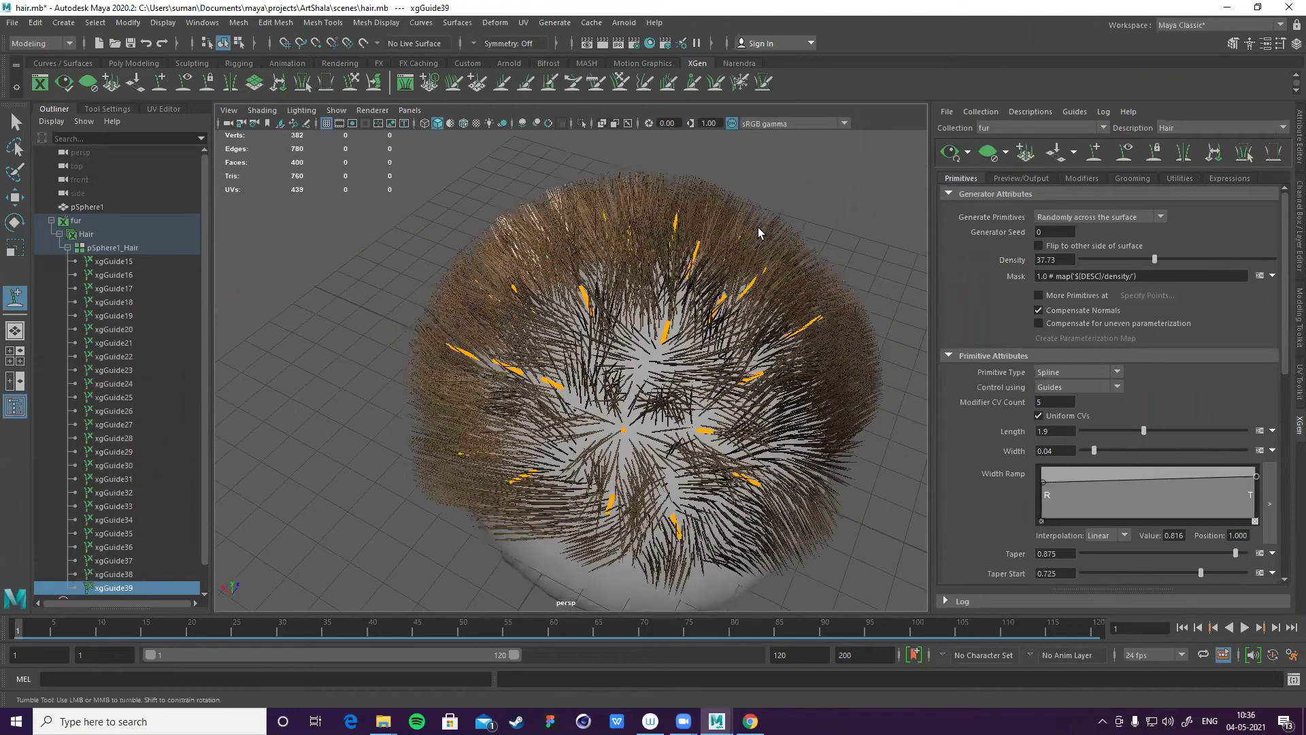
right_click_drag(758, 228, 1161, 264, "alt")
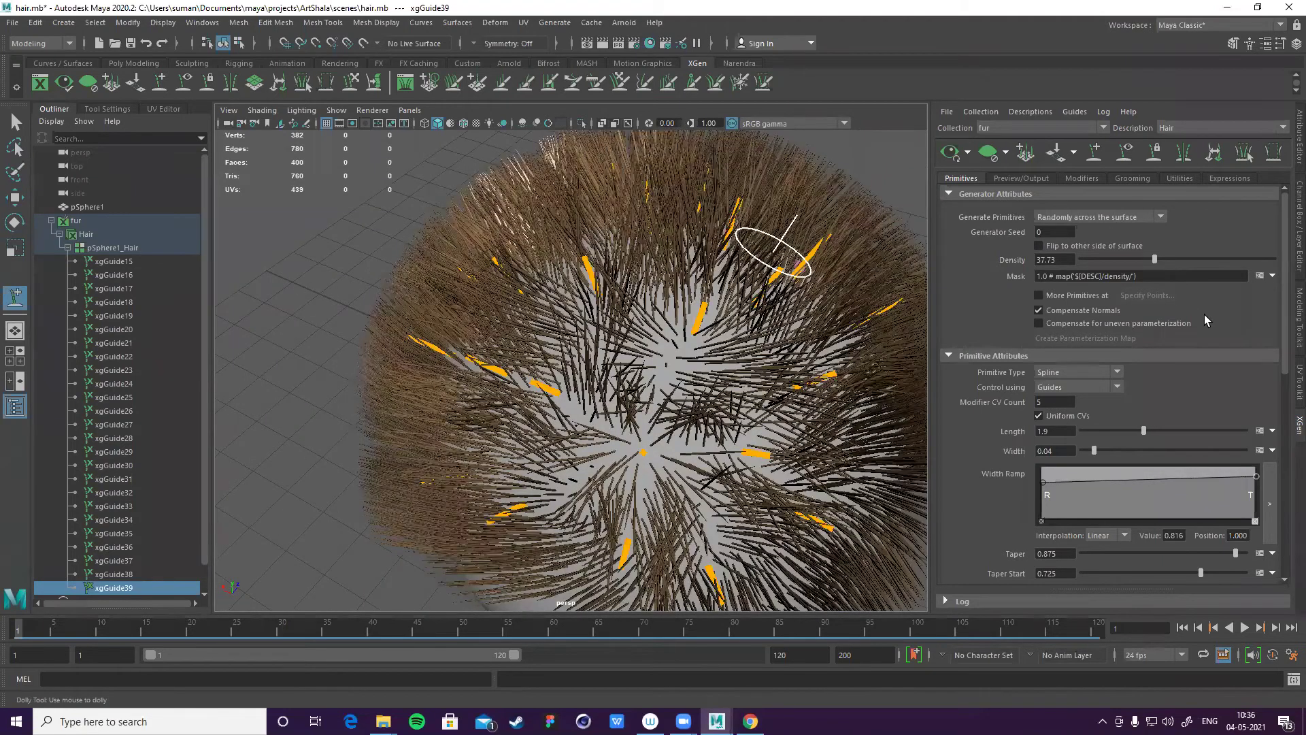
right_click_drag(1204, 314, 1217, 243, "alt")
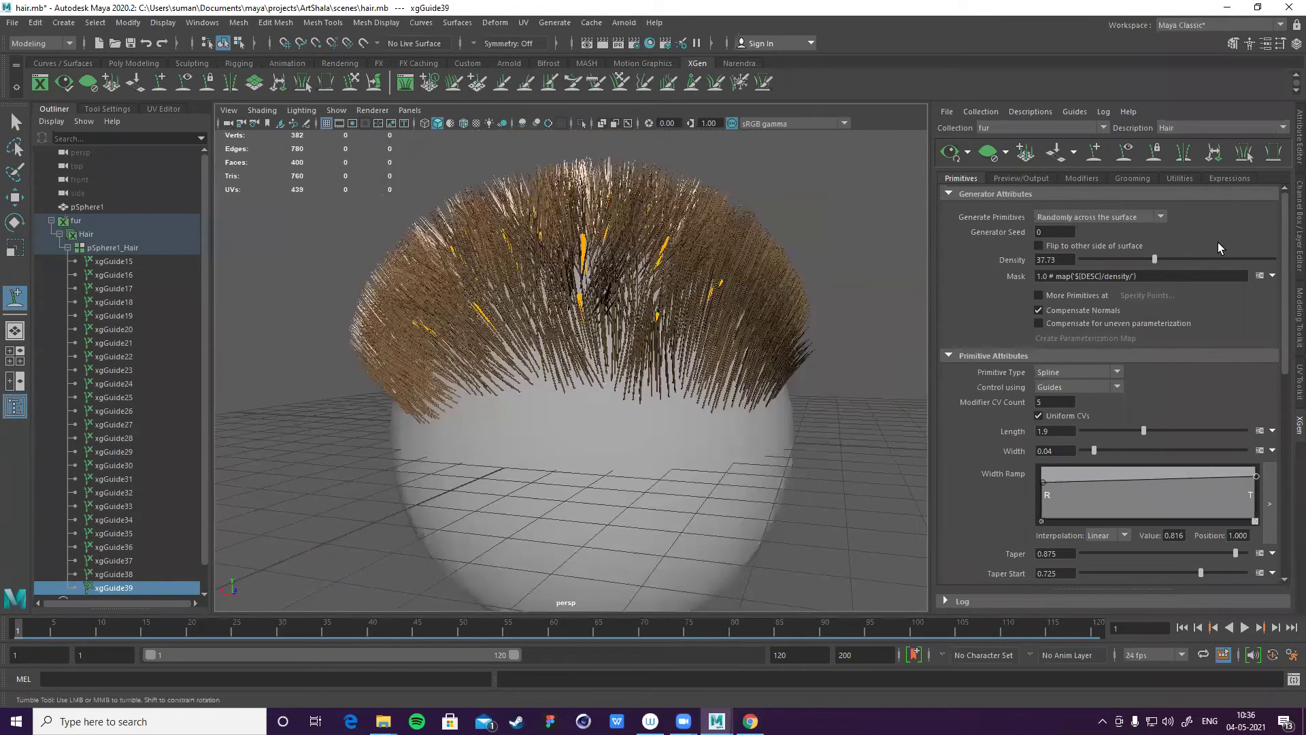
- Check the map and expression options available for the hair's Length attribute
scroll(1224, 243, "down", 5)
scroll(1129, 242, "up", 2)
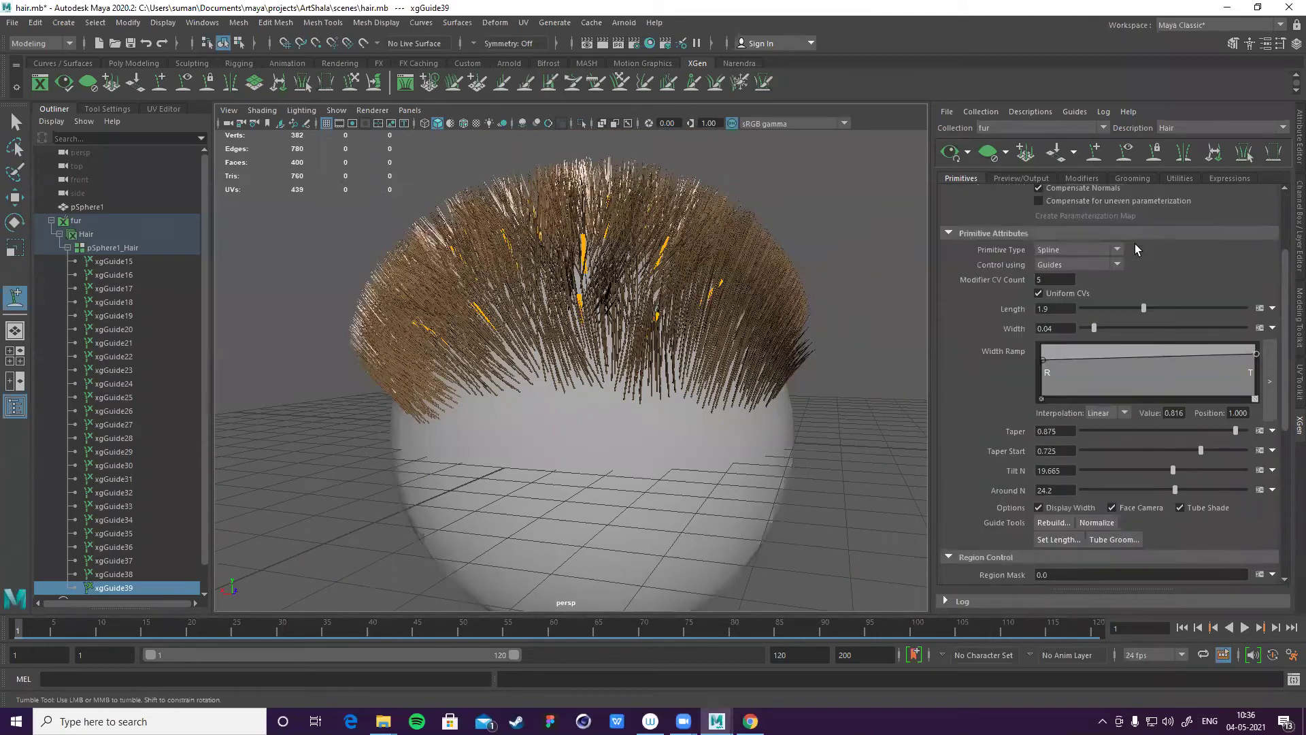
left_click(1272, 309)
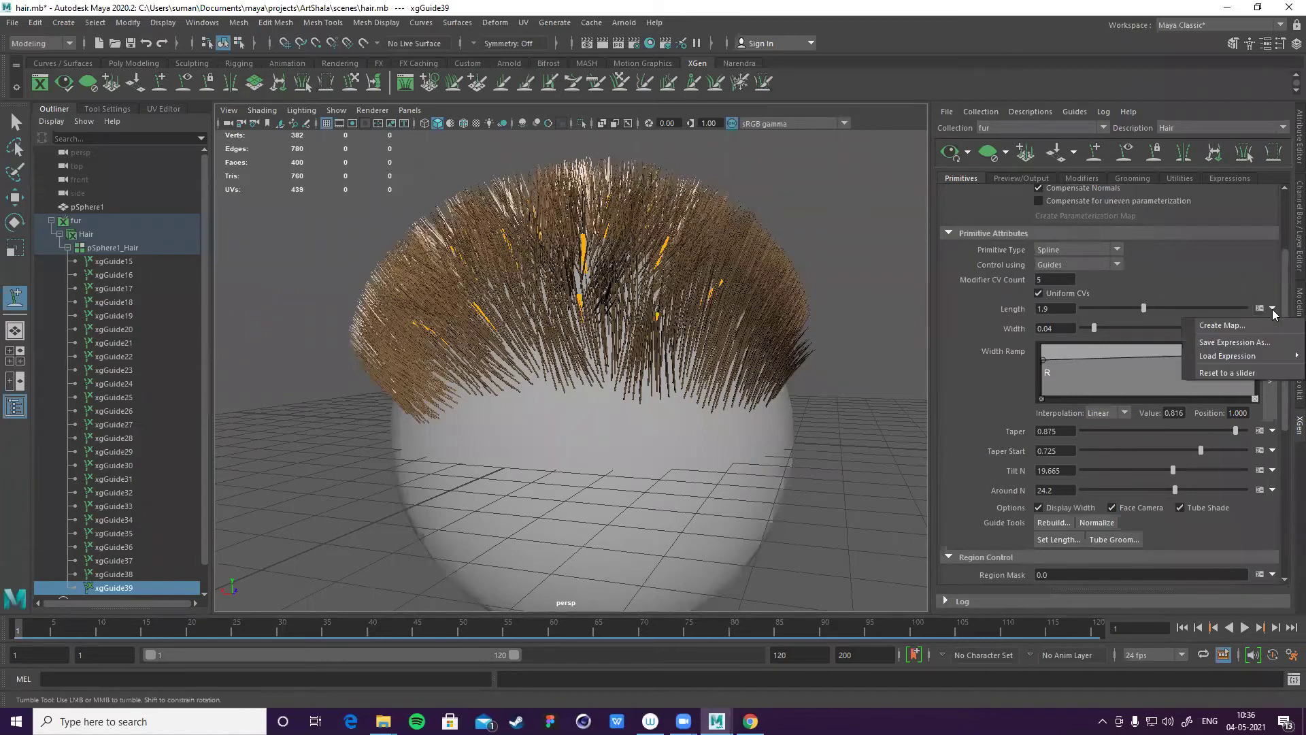
left_click(1212, 290)
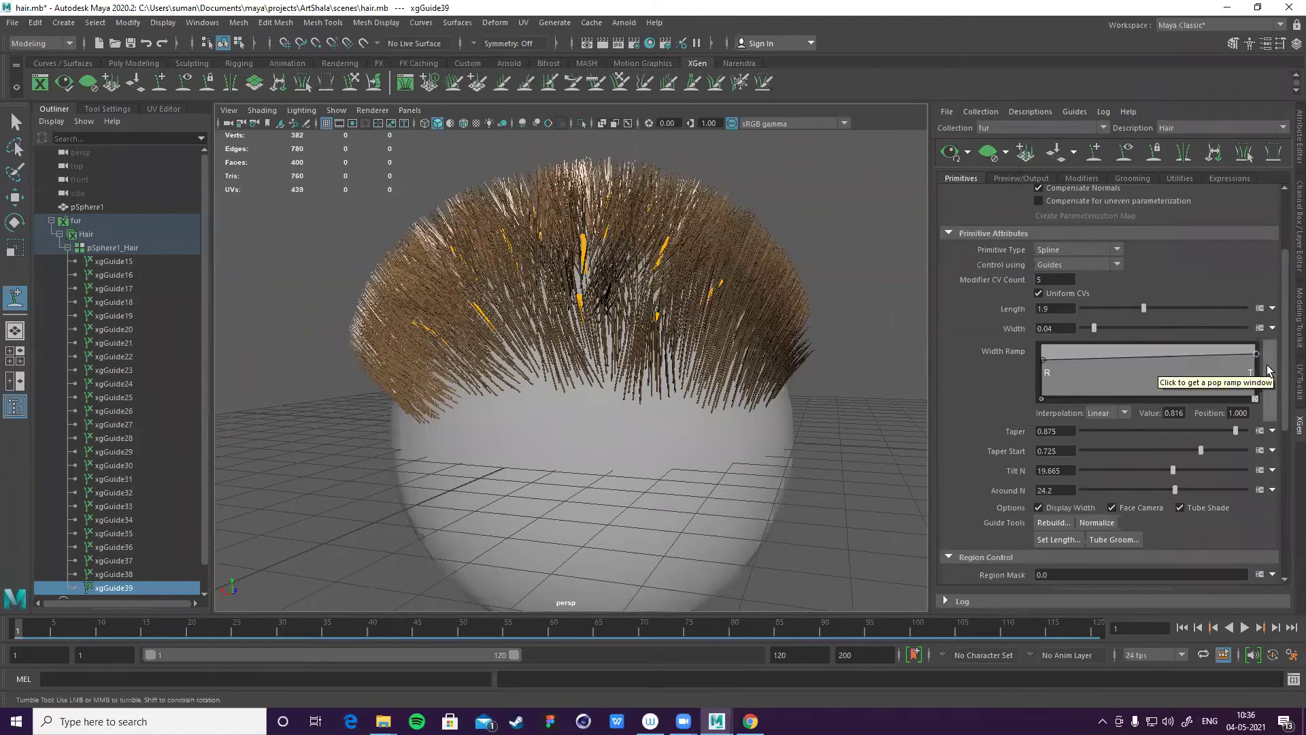
- Create a paint map named regionMask for the hair's Region Mask, with resolution 5.0 and a white start color
scroll(1239, 362, "down", 3)
scroll(1235, 347, "down", 1)
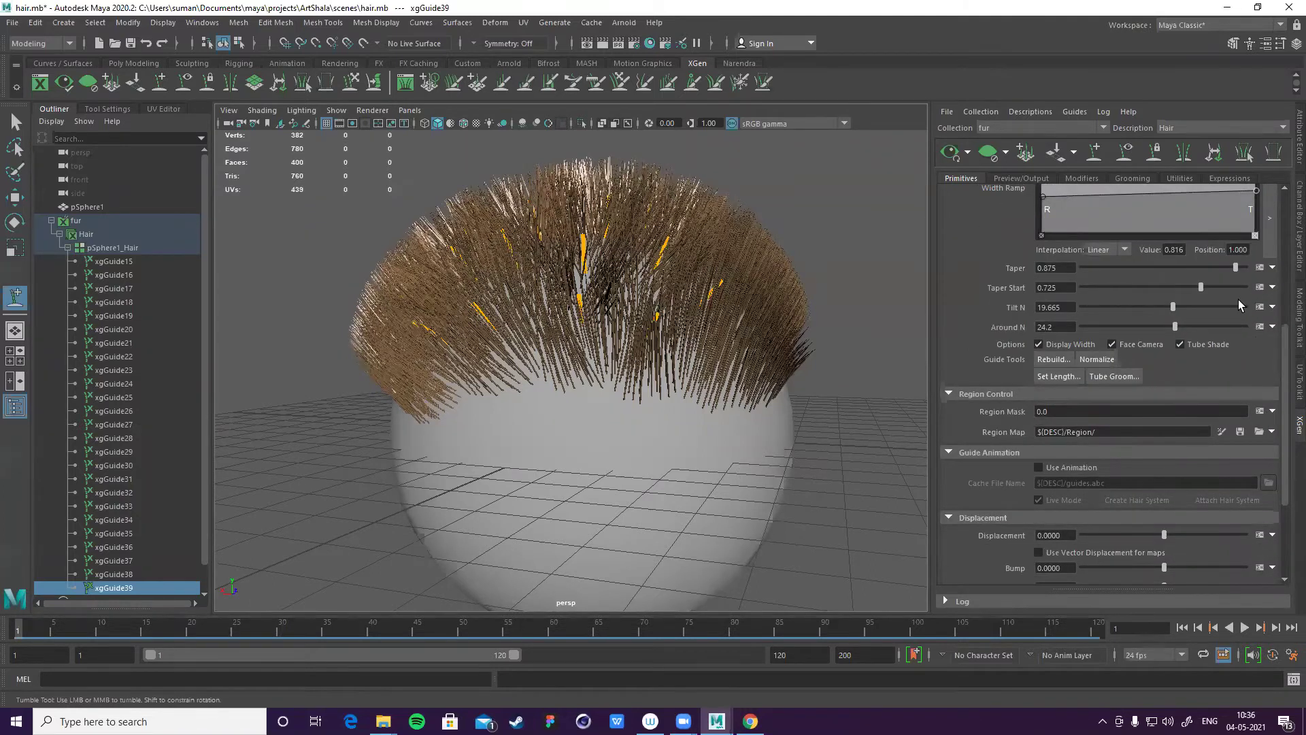
scroll(1224, 377, "down", 1)
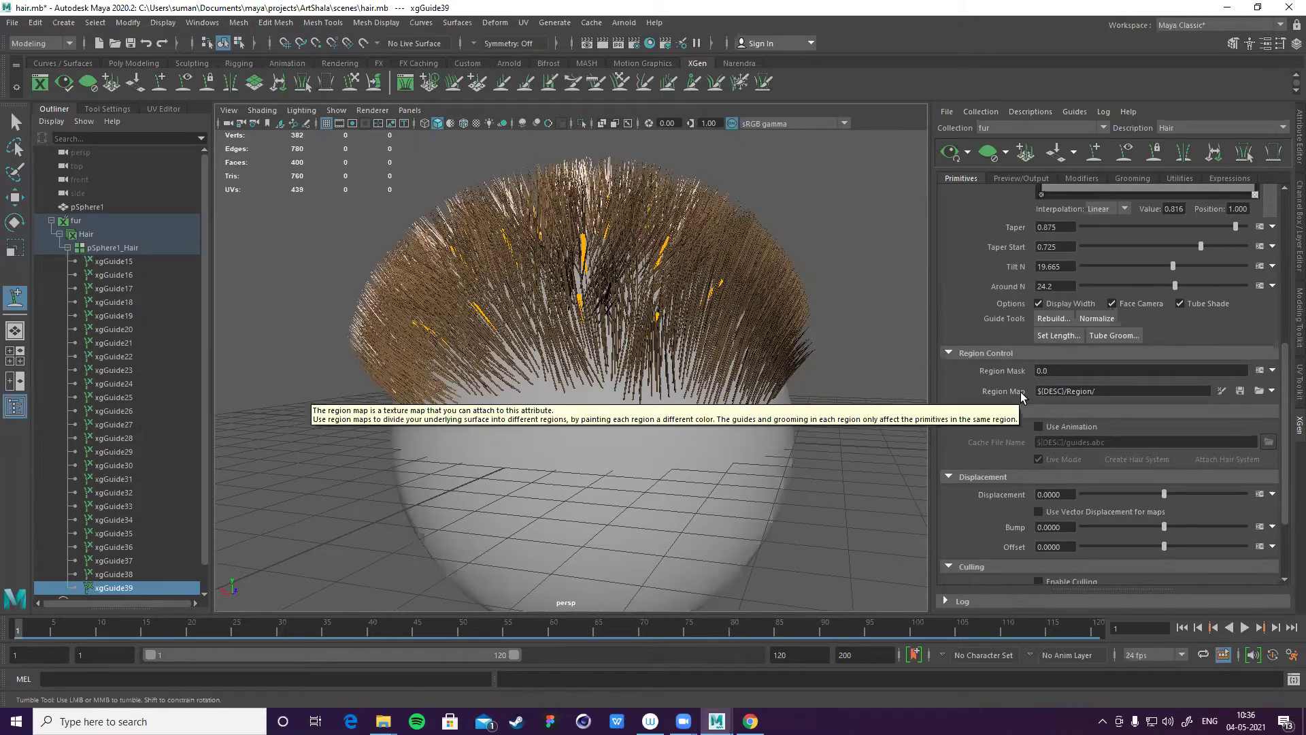
left_click(1272, 370)
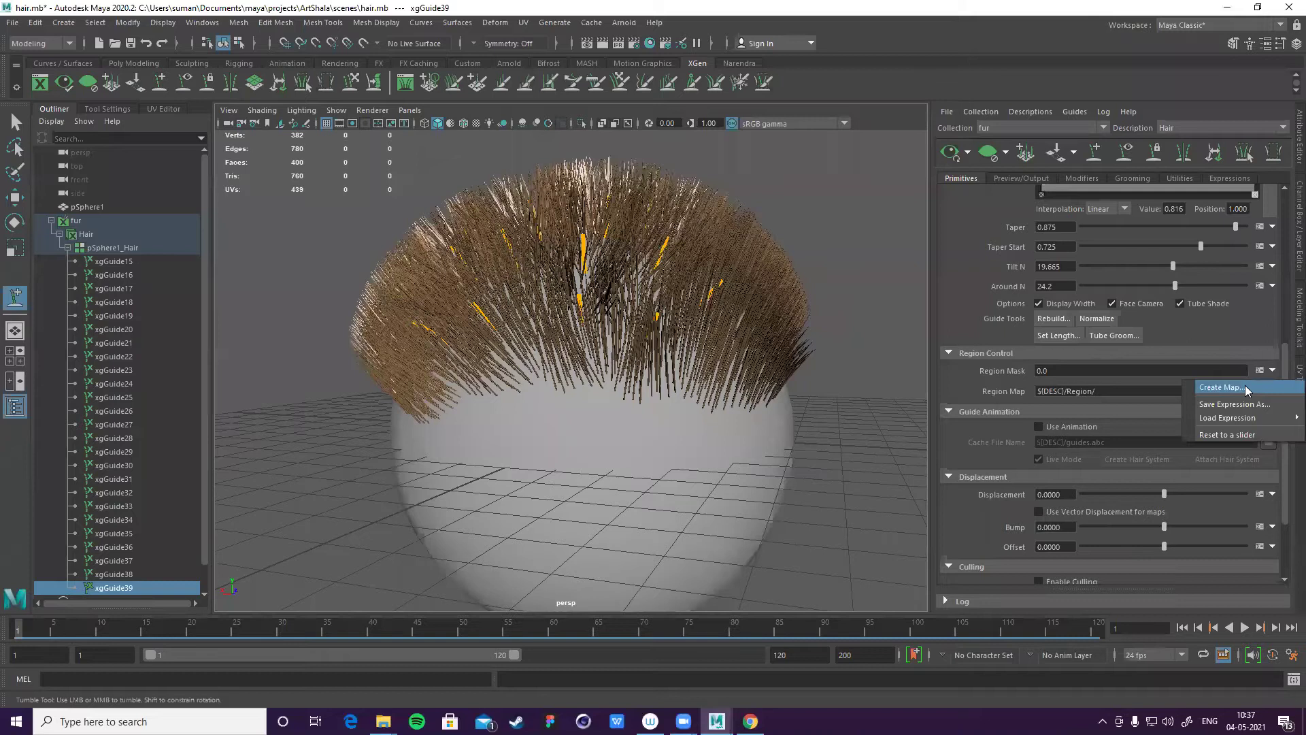
left_click(1242, 387)
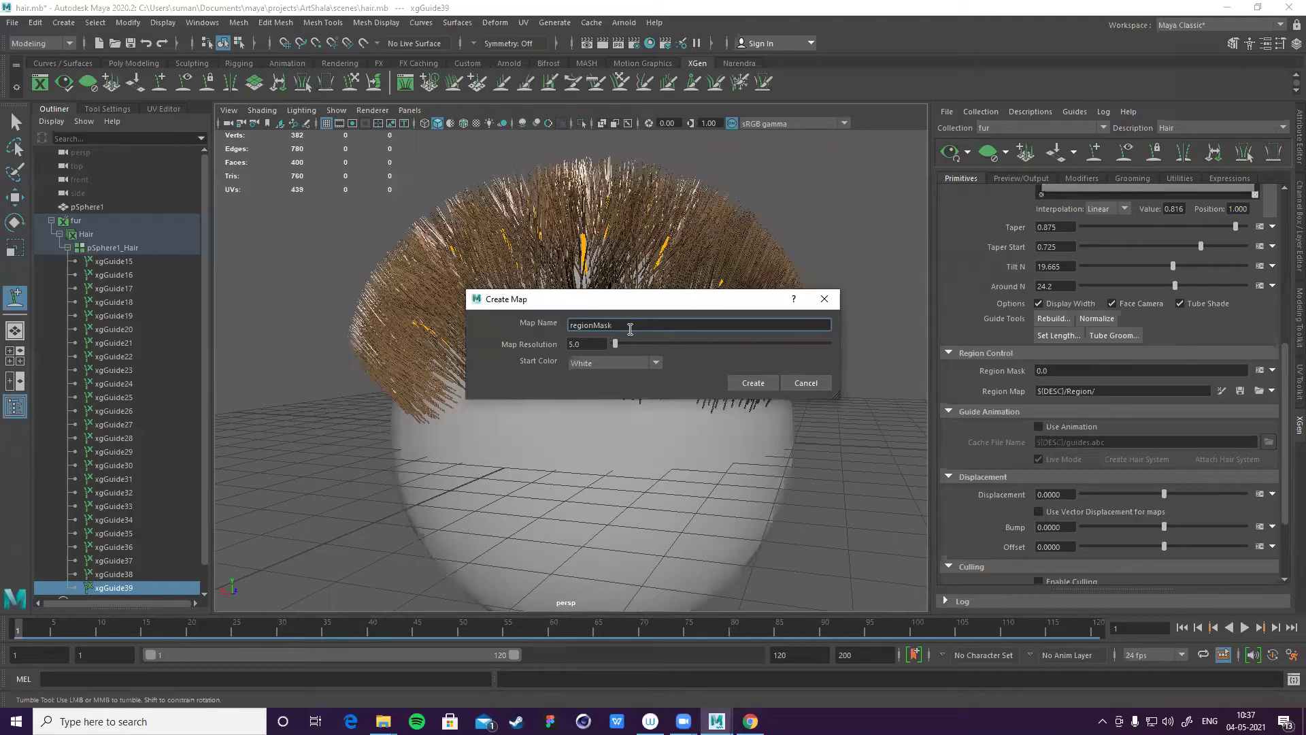
left_click(752, 383)
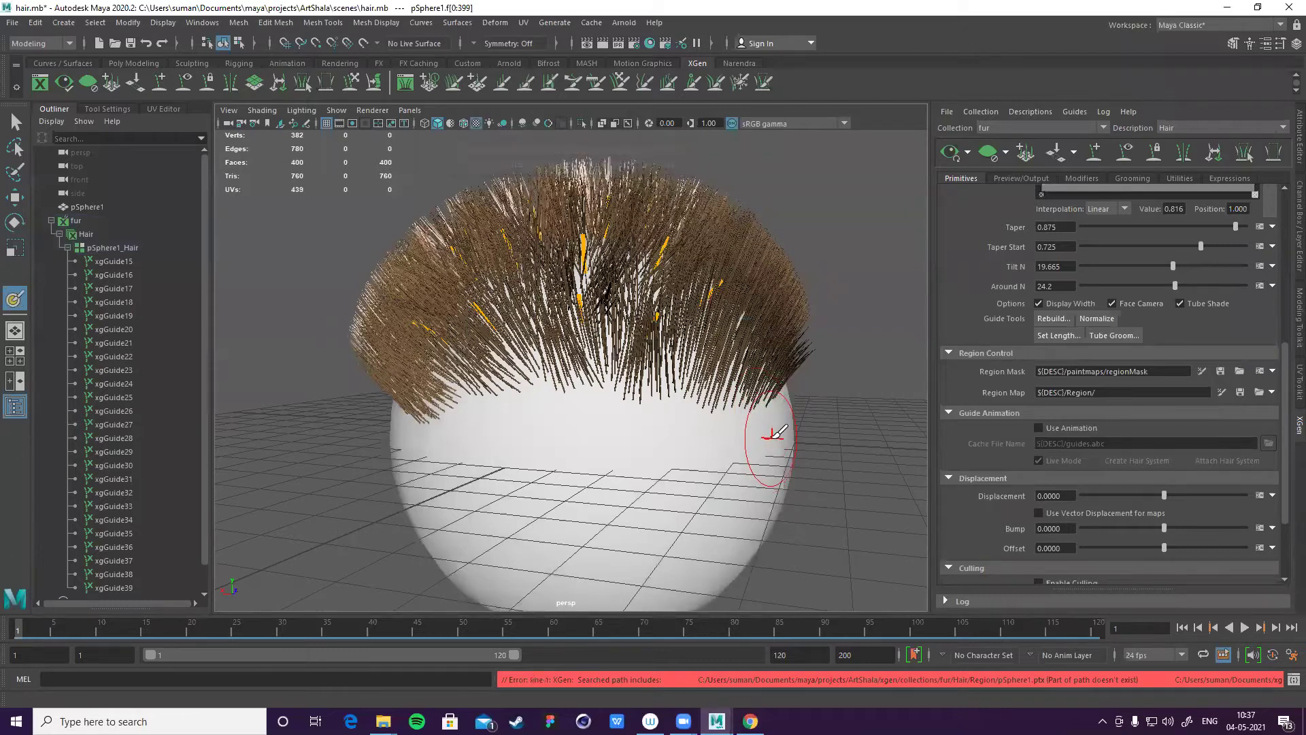
- Paint one half of the sphere's haired area black on the region mask, leaving the other half white
scroll(670, 388, "down", 4)
scroll(675, 392, "up", 3)
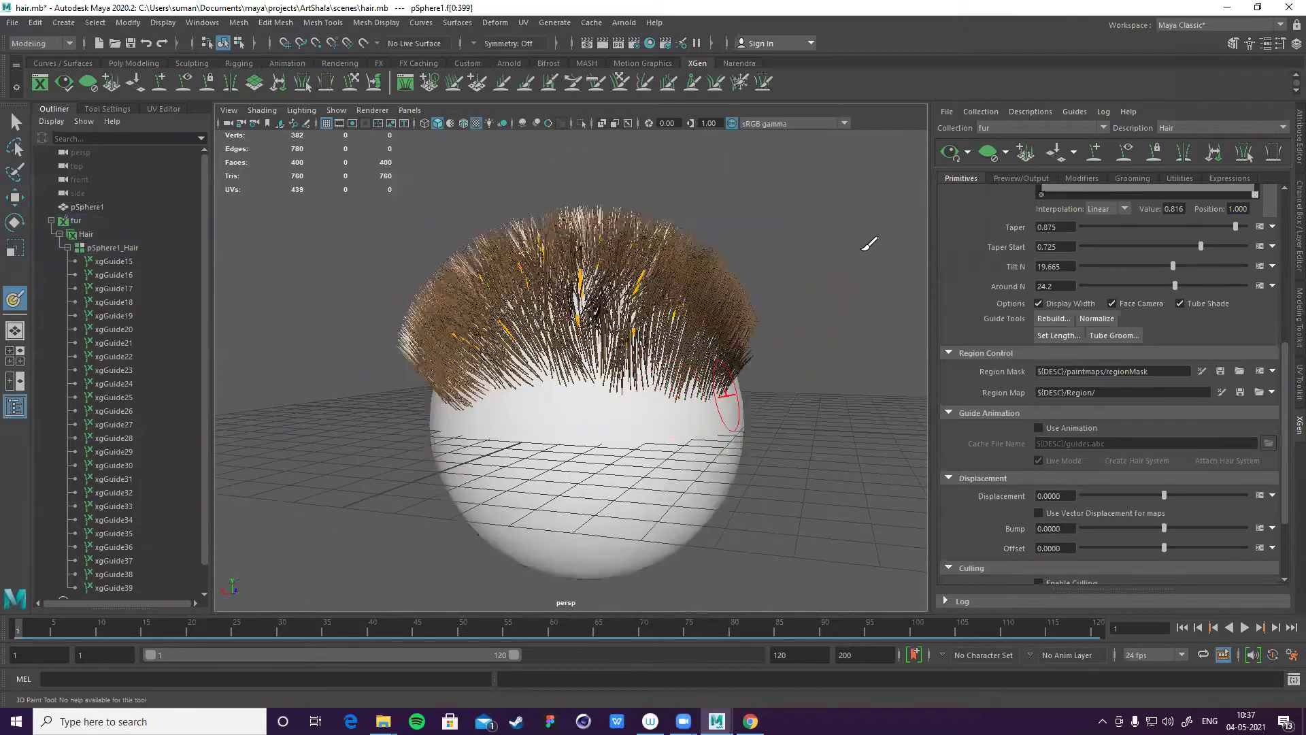
left_click_drag(784, 427, 789, 517, "alt")
mouse_move(661, 304)
left_mouse_down()
mouse_move(591, 500)
mouse_move(653, 469)
mouse_move(698, 322)
mouse_move(656, 476)
mouse_move(630, 415)
mouse_move(589, 381)
mouse_move(595, 500)
mouse_move(718, 304)
mouse_move(651, 469)
mouse_move(708, 410)
left_mouse_up()
scroll(715, 406, "down", 2)
scroll(718, 404, "up", 2)
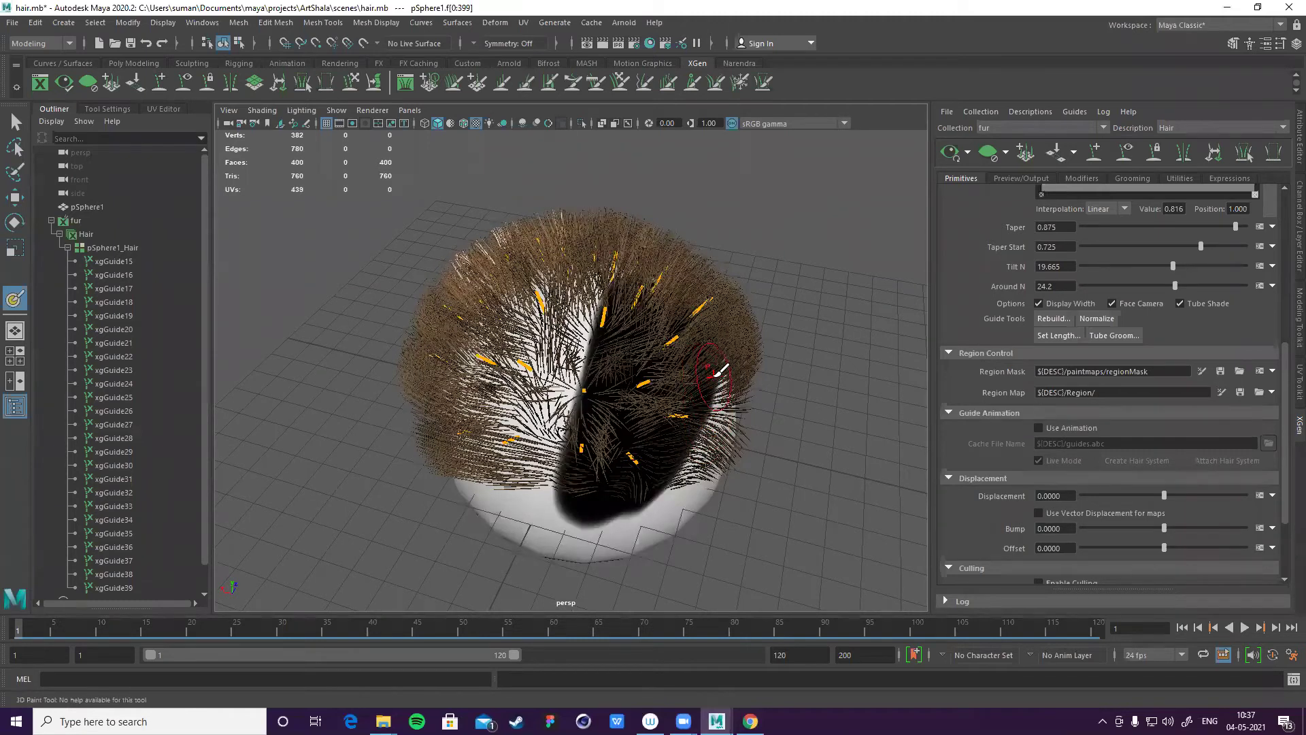
scroll(716, 373, "up", 2)
scroll(701, 385, "up", 2)
mouse_move(744, 325)
left_mouse_down("alt")
mouse_move(621, 406)
mouse_move(539, 411)
mouse_move(746, 357)
mouse_move(539, 410)
mouse_move(545, 432)
mouse_move(754, 394)
left_mouse_up("alt")
mouse_move(673, 435)
left_mouse_down("alt")
mouse_move(581, 316)
mouse_move(513, 468)
mouse_move(439, 455)
left_mouse_up("alt")
mouse_move(439, 454)
left_mouse_down("alt")
mouse_move(435, 436)
mouse_move(620, 396)
left_mouse_up("alt")
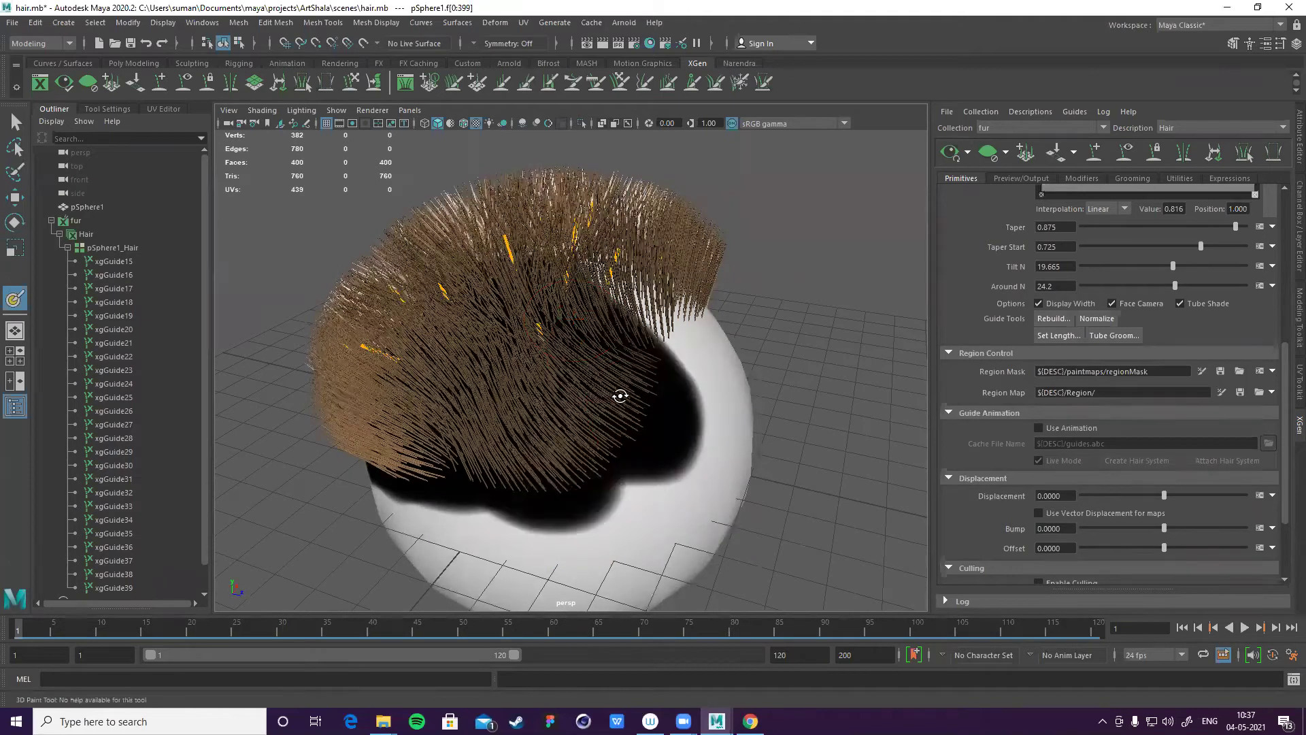
left_click_drag(703, 355, 702, 400, "alt")
left_click_drag(720, 452, 737, 361, "alt")
left_click_drag(671, 410, 688, 410, "alt")
mouse_move(1141, 399)
left_mouse_down("alt")
mouse_move(1129, 412)
mouse_move(1120, 389)
left_mouse_up("alt")
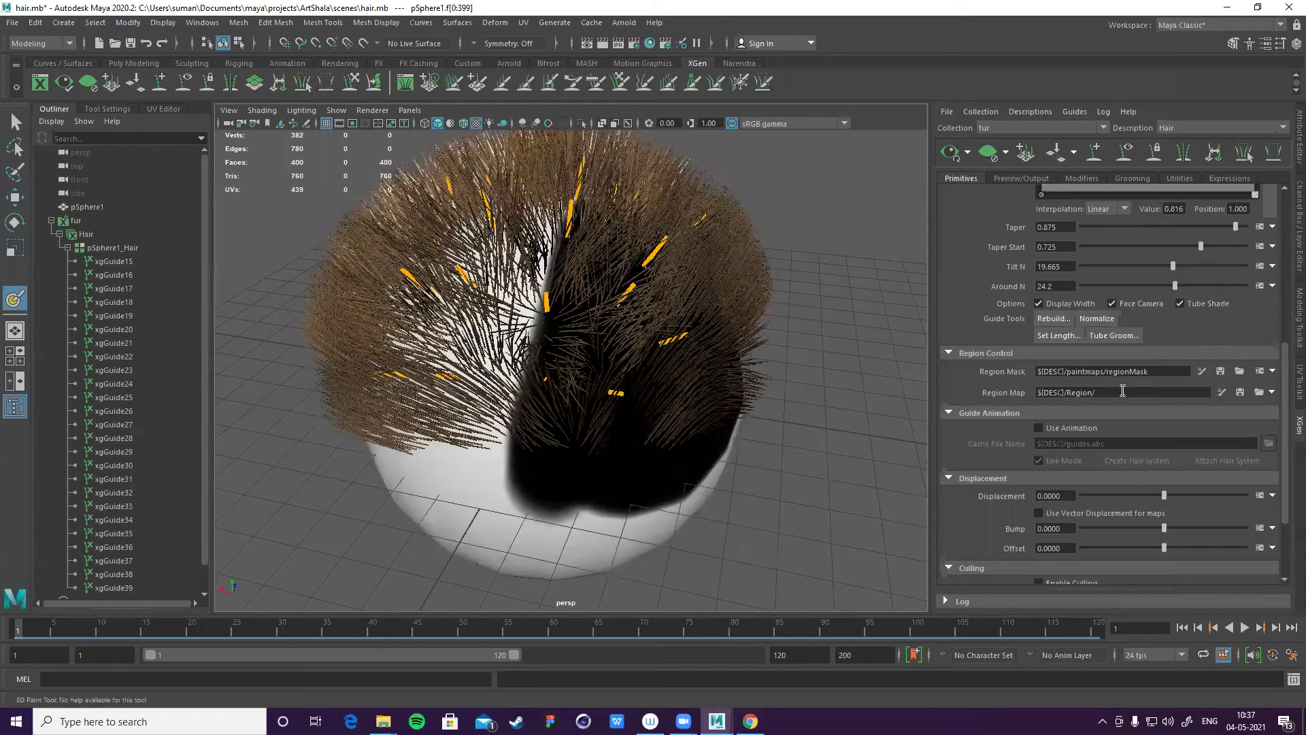
- Save the painted region mask and the region map
scroll(1178, 382, "down", 2)
scroll(1178, 386, "up", 6)
scroll(1227, 374, "down", 4)
left_click(1221, 372)
left_click(1240, 392)
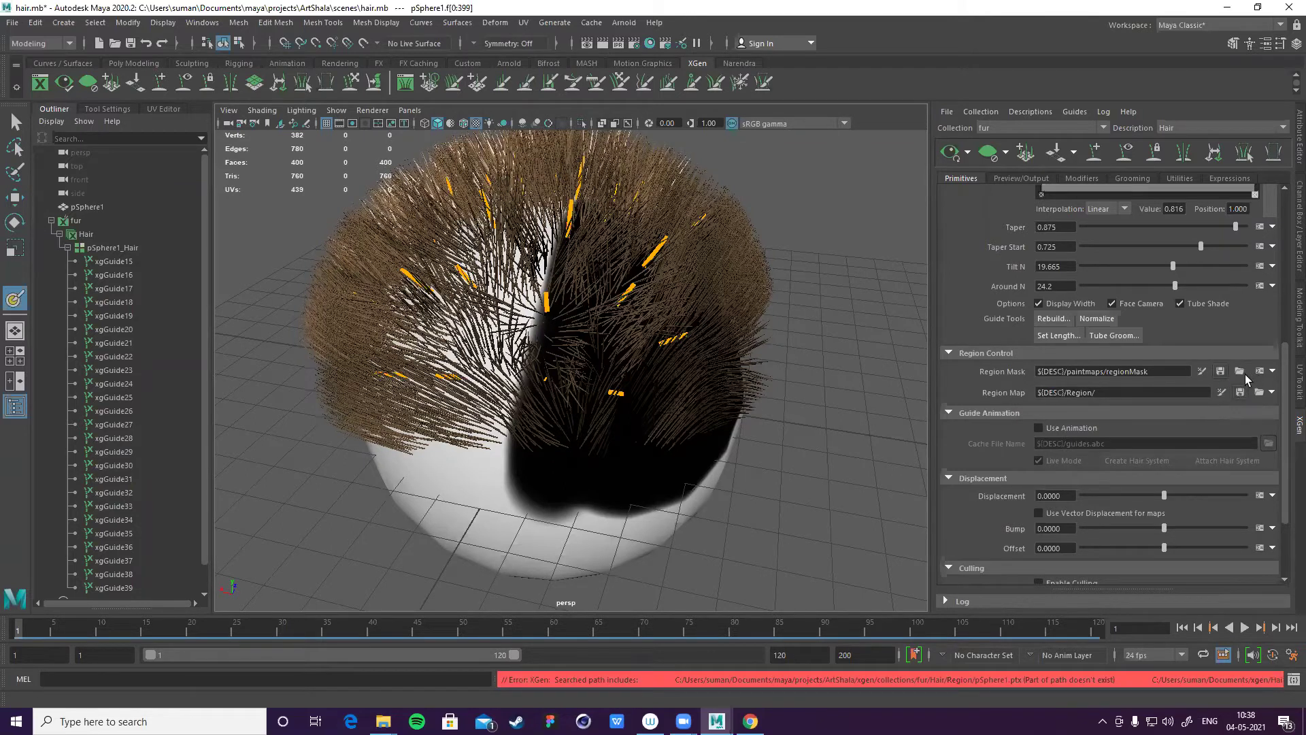
- Refresh the XGen hair preview and examine the hair along the border between the black and white regions
left_click(1271, 372)
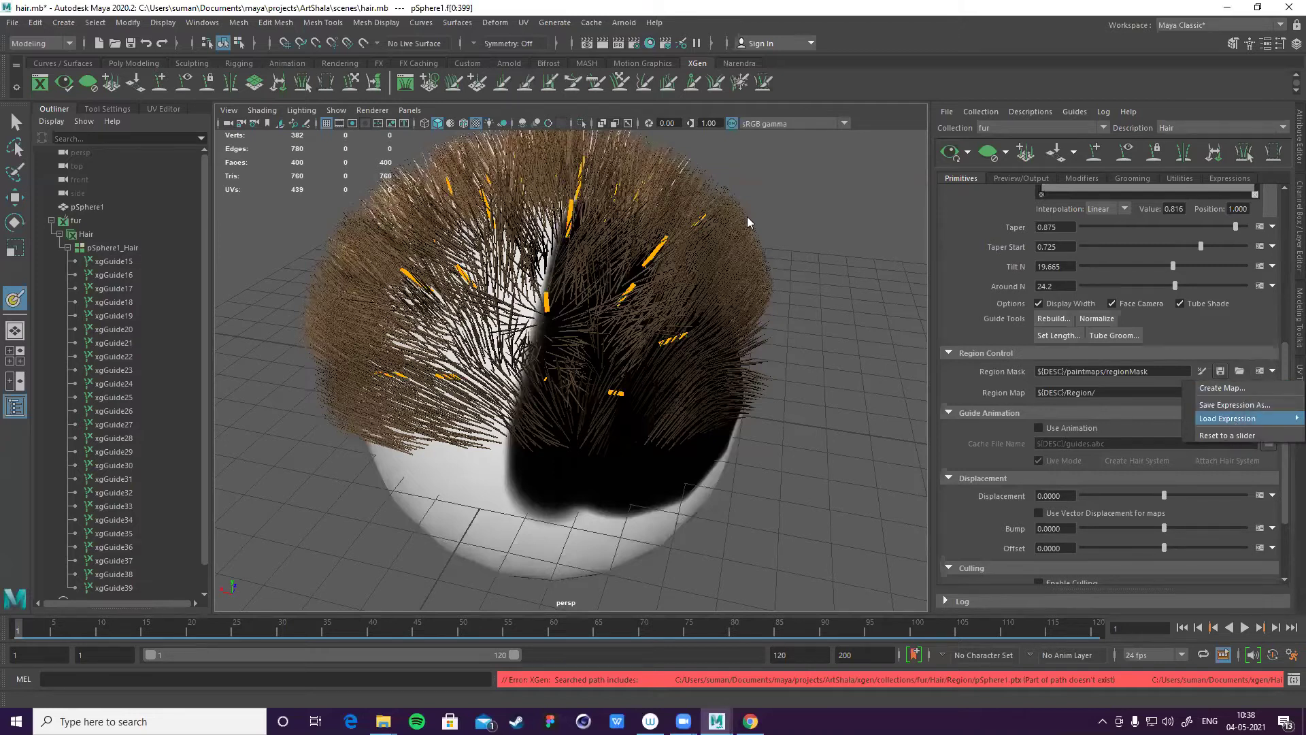
left_click(949, 153)
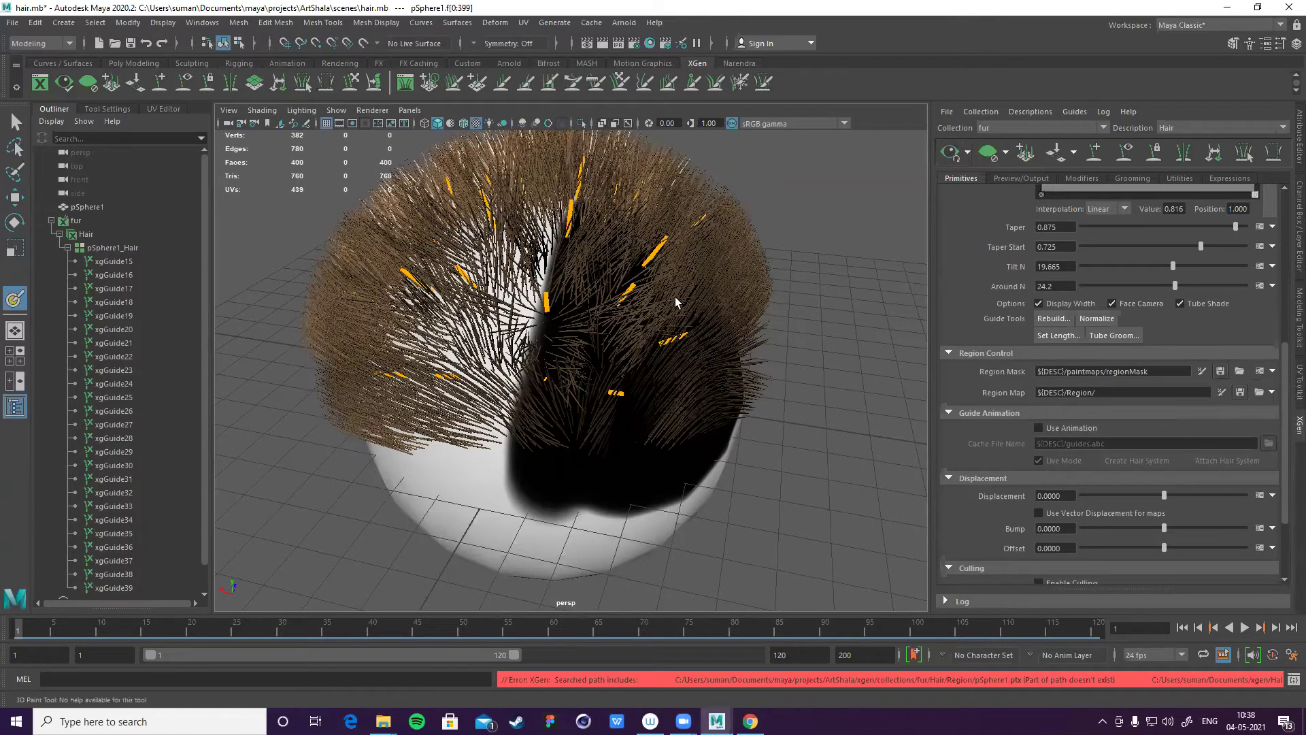
scroll(652, 325, "down", 4)
scroll(684, 344, "up", 4)
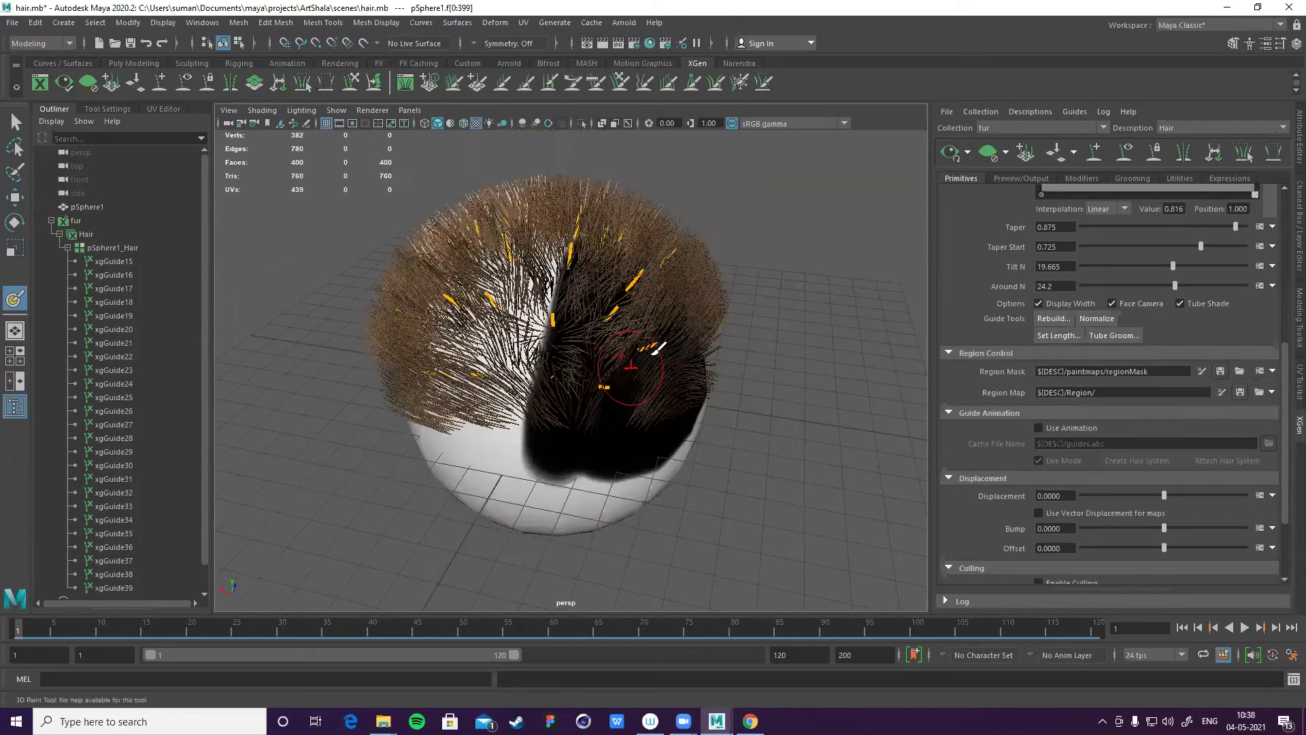
left_click_drag(653, 380, 582, 380, "alt")
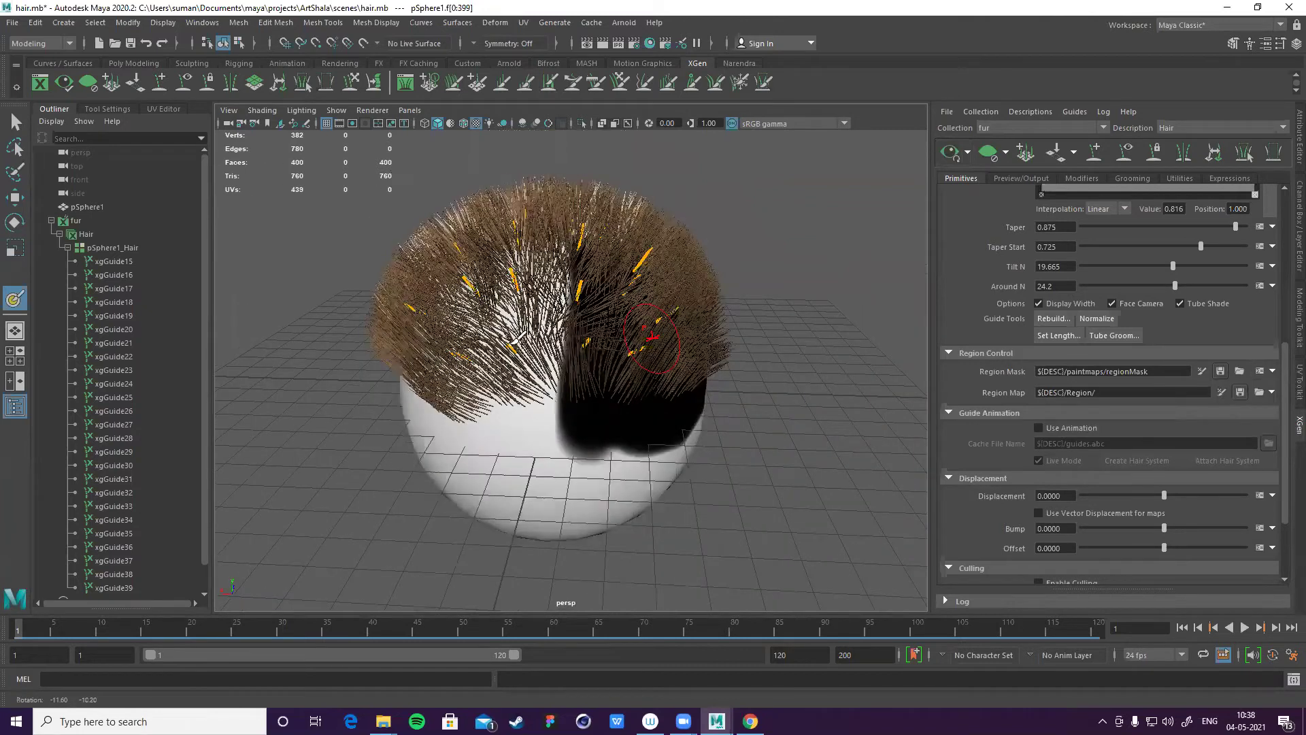
scroll(496, 340, "up", 3)
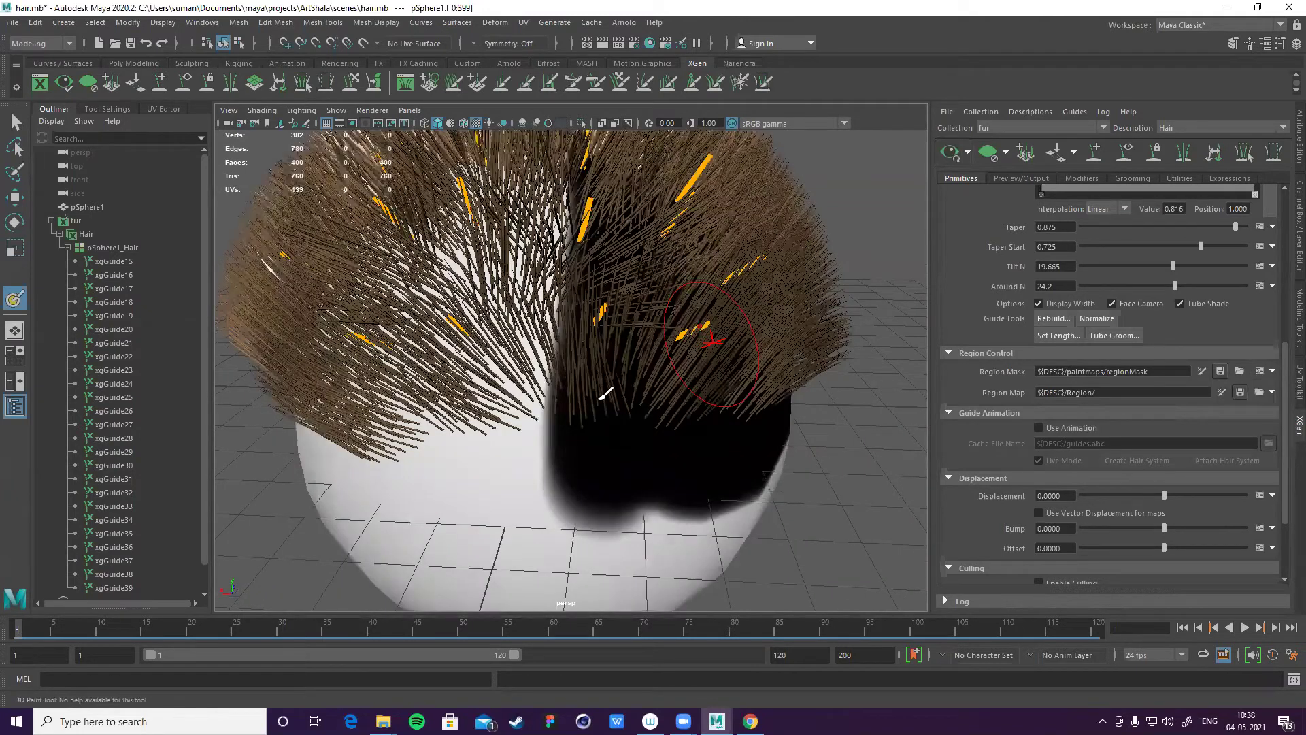
left_click_drag(805, 392, 806, 249, "alt")
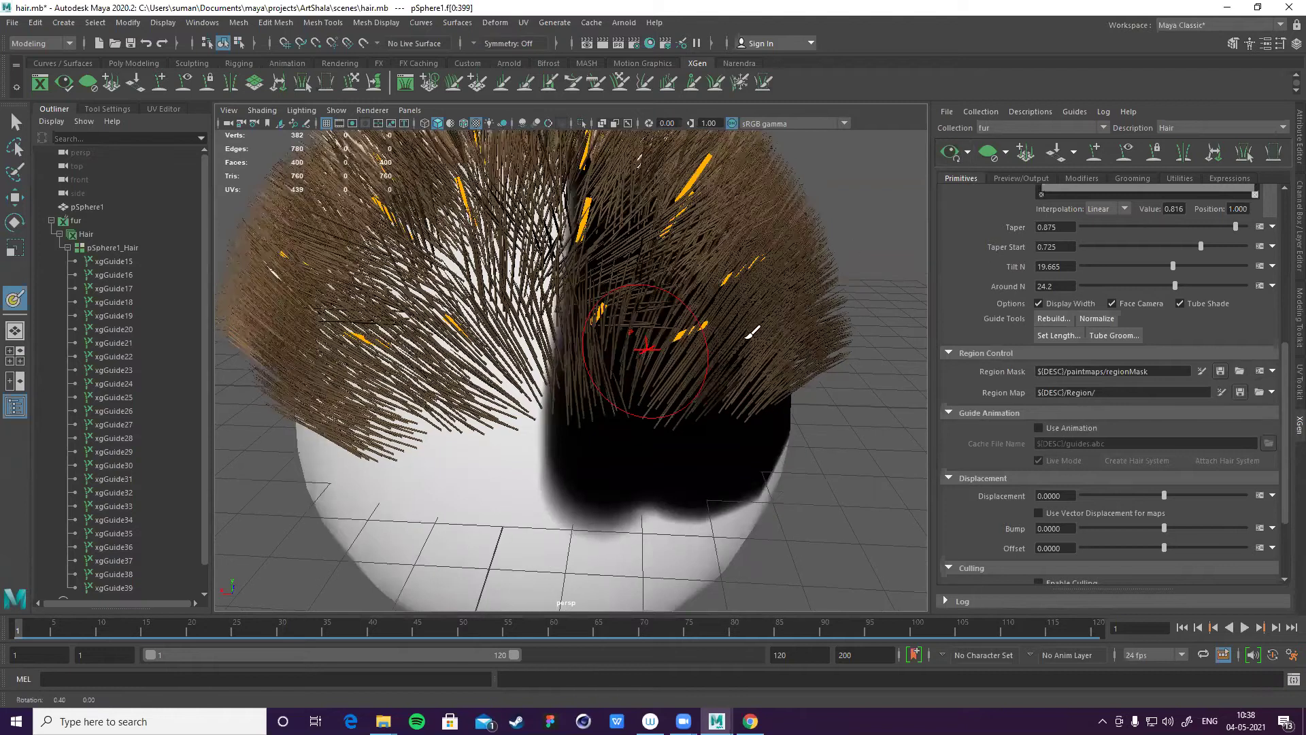
- Undo the region mask painting and its map assignment, and show the sphere in textured shading
left_click_drag(749, 328, 766, 340, "alt")
key("ctrl+z")
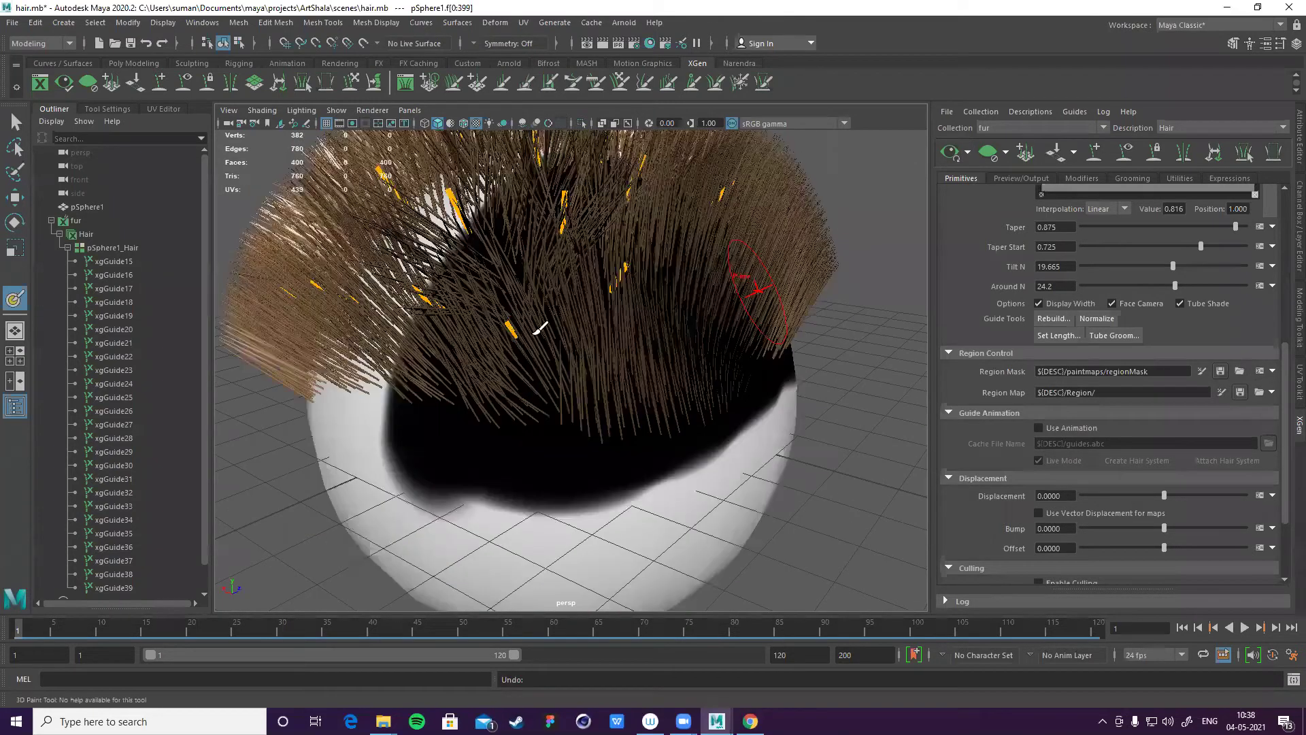
key("6")
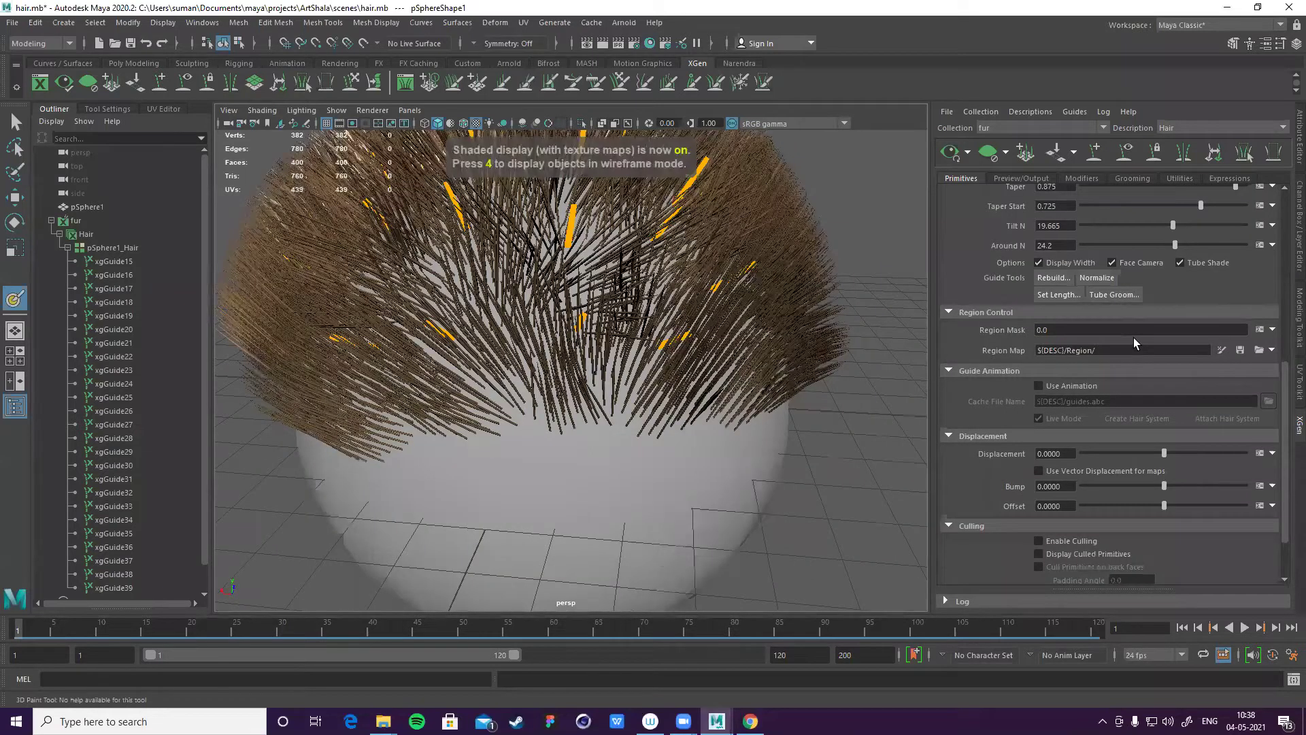
- Examine how the guided hair lies across the sphere from the front, the sides and above
scroll(1134, 337, "down", 2)
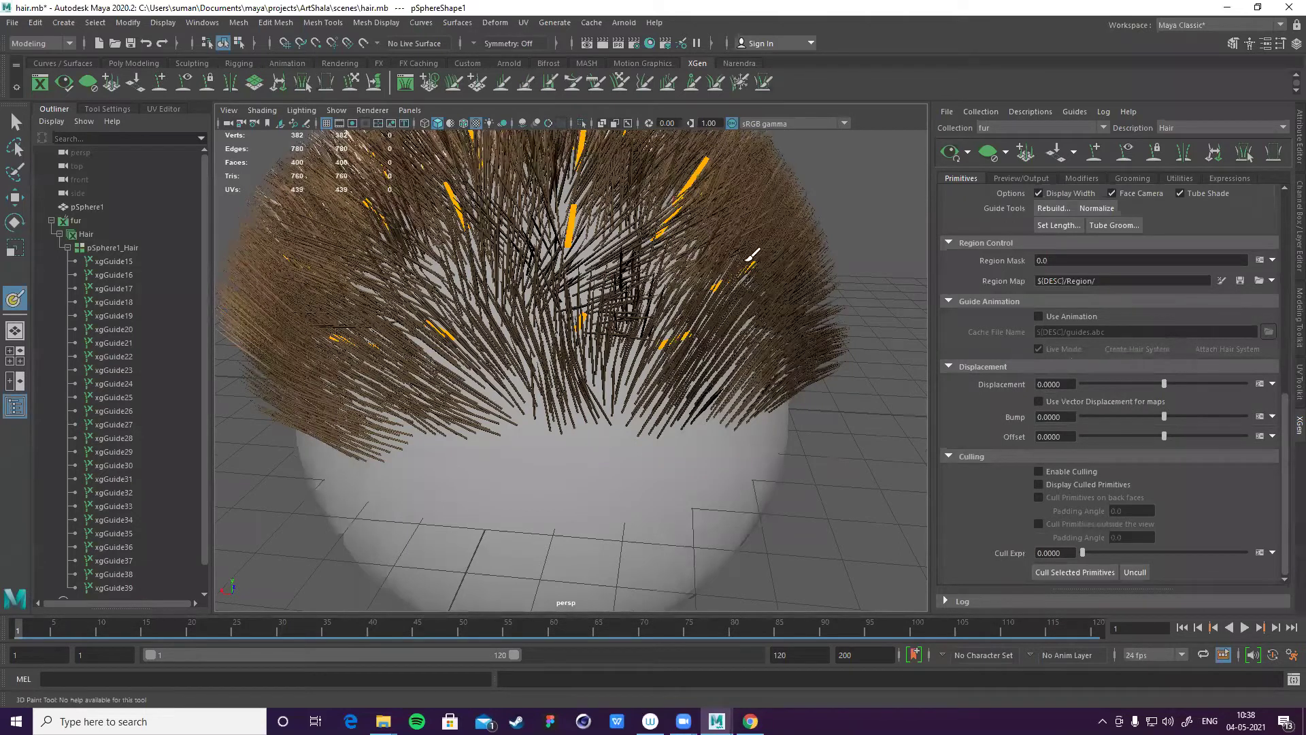
scroll(720, 300, "down", 4)
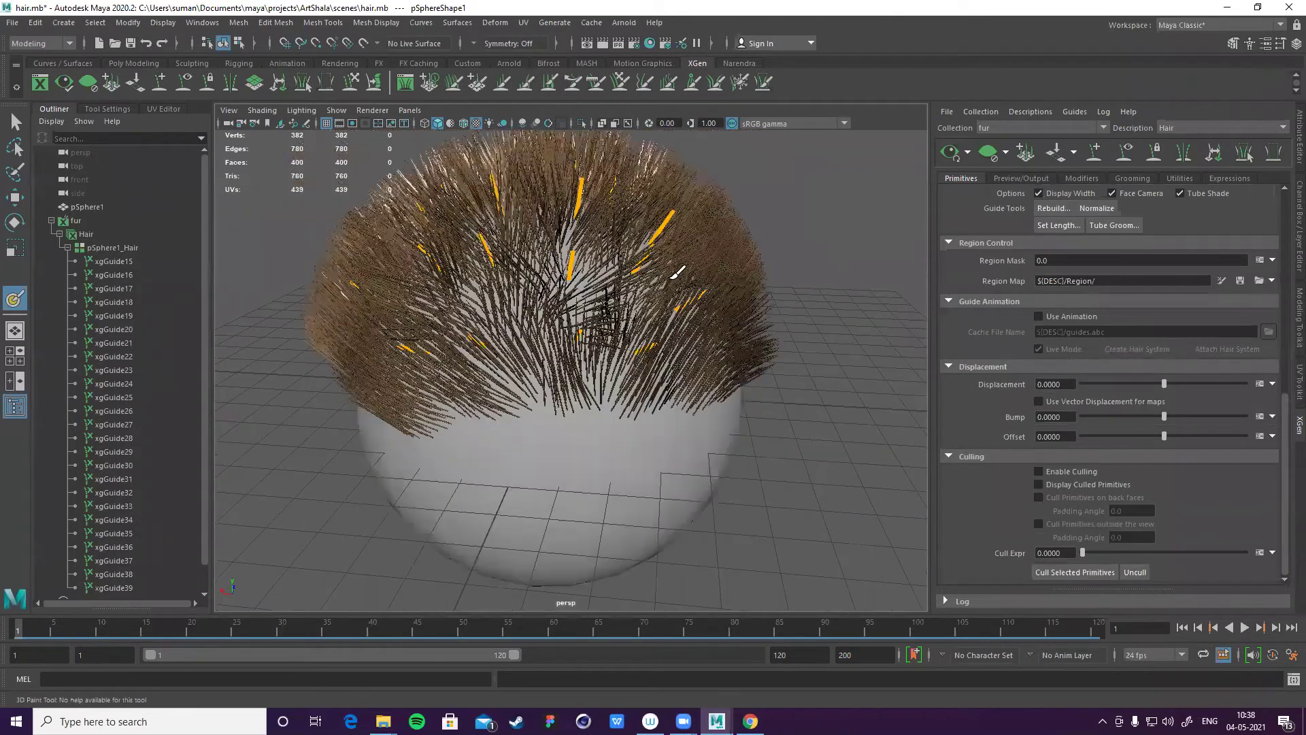
left_click_drag(660, 304, 925, 378, "alt")
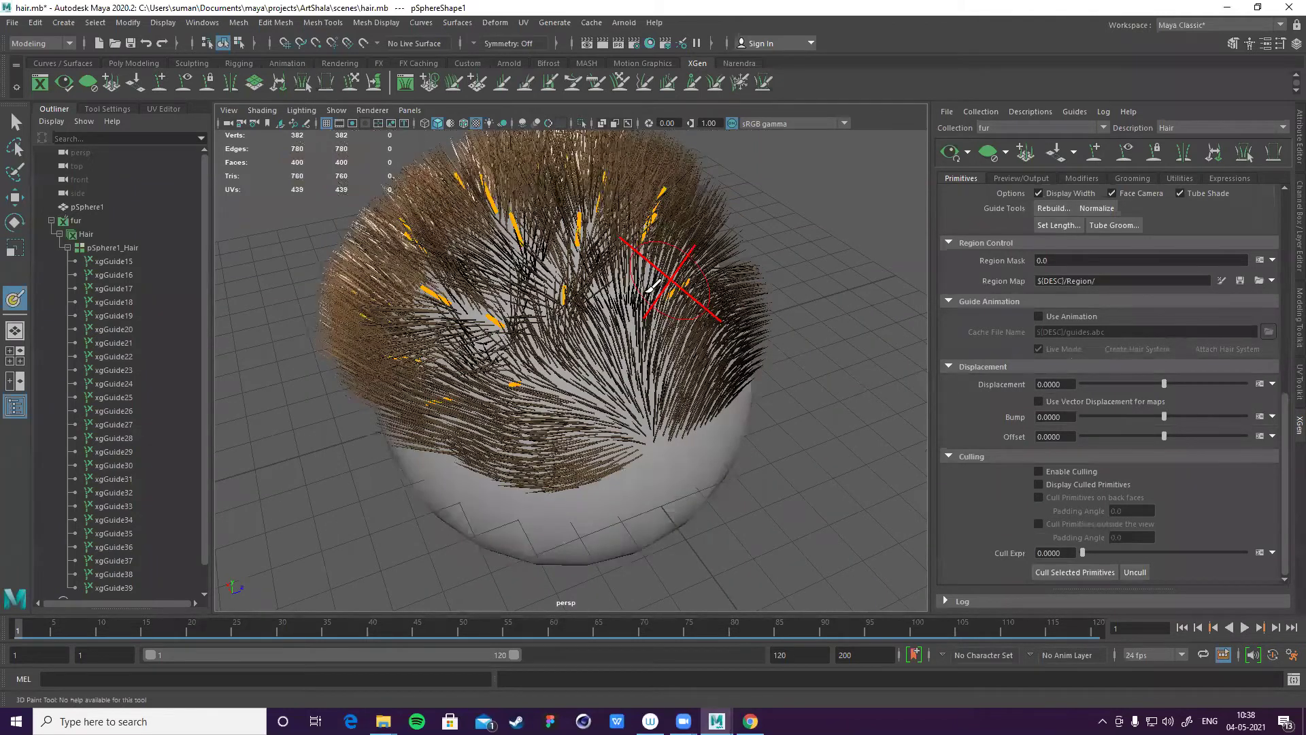
left_click_drag(690, 279, 698, 363, "alt")
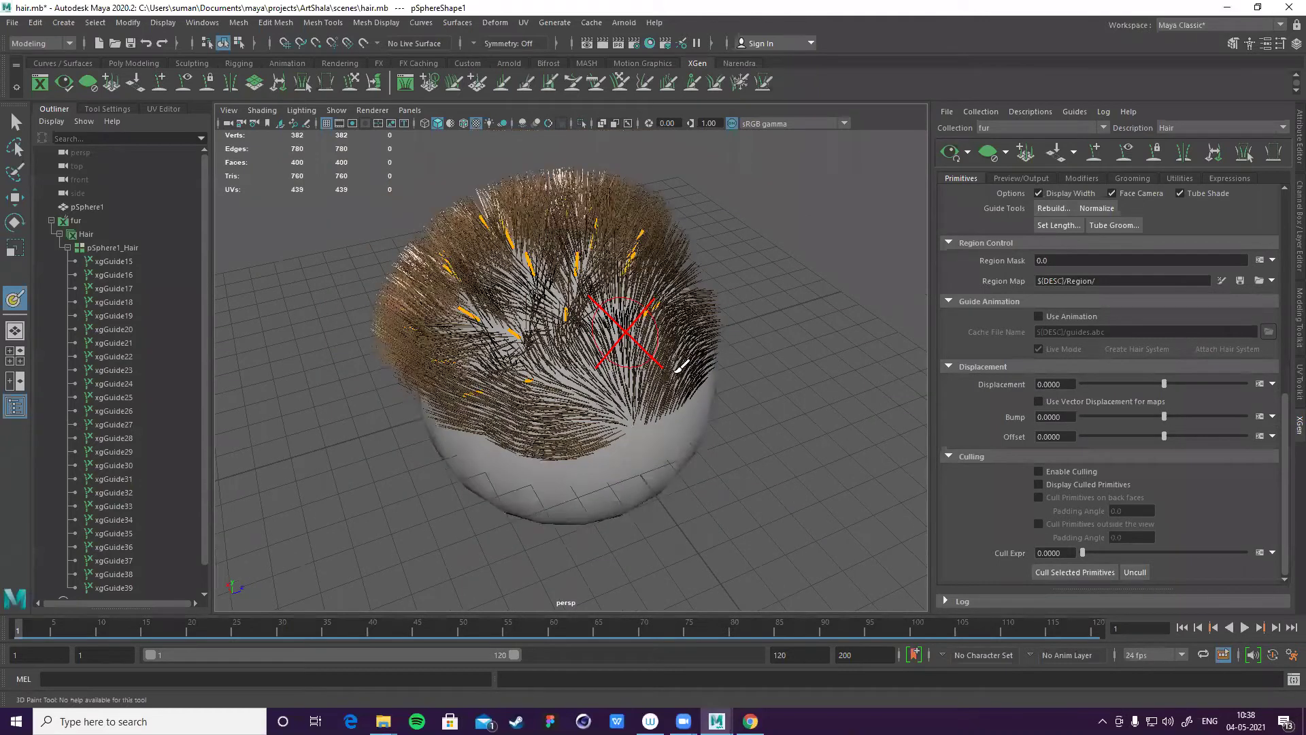
scroll(681, 367, "up", 3)
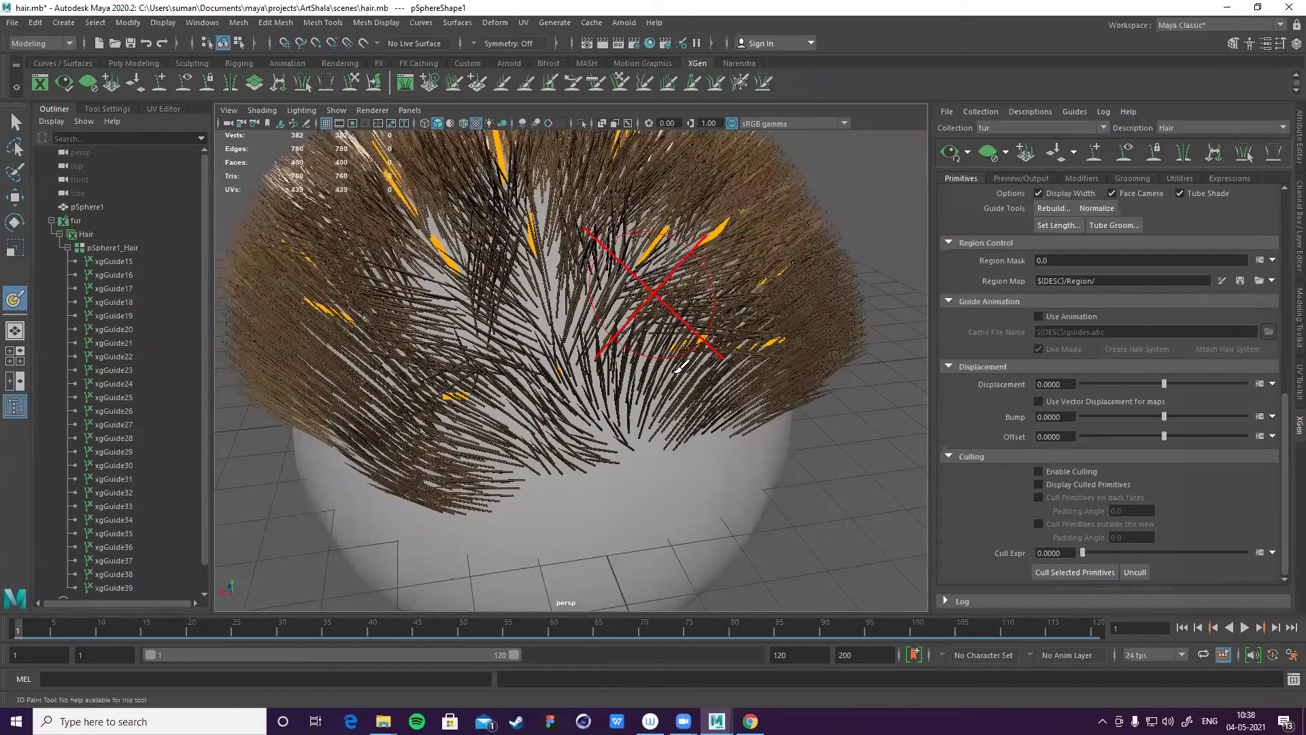
scroll(680, 367, "up", 3)
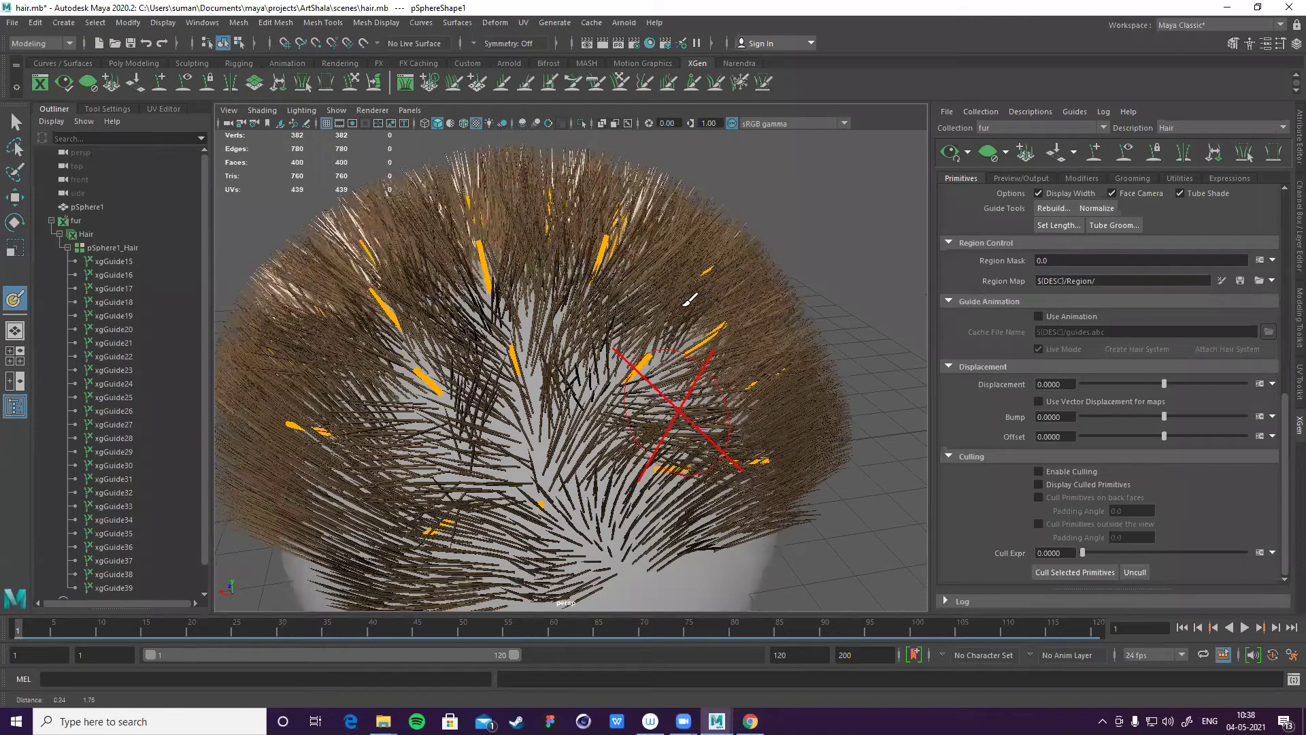
scroll(688, 299, "up", 2)
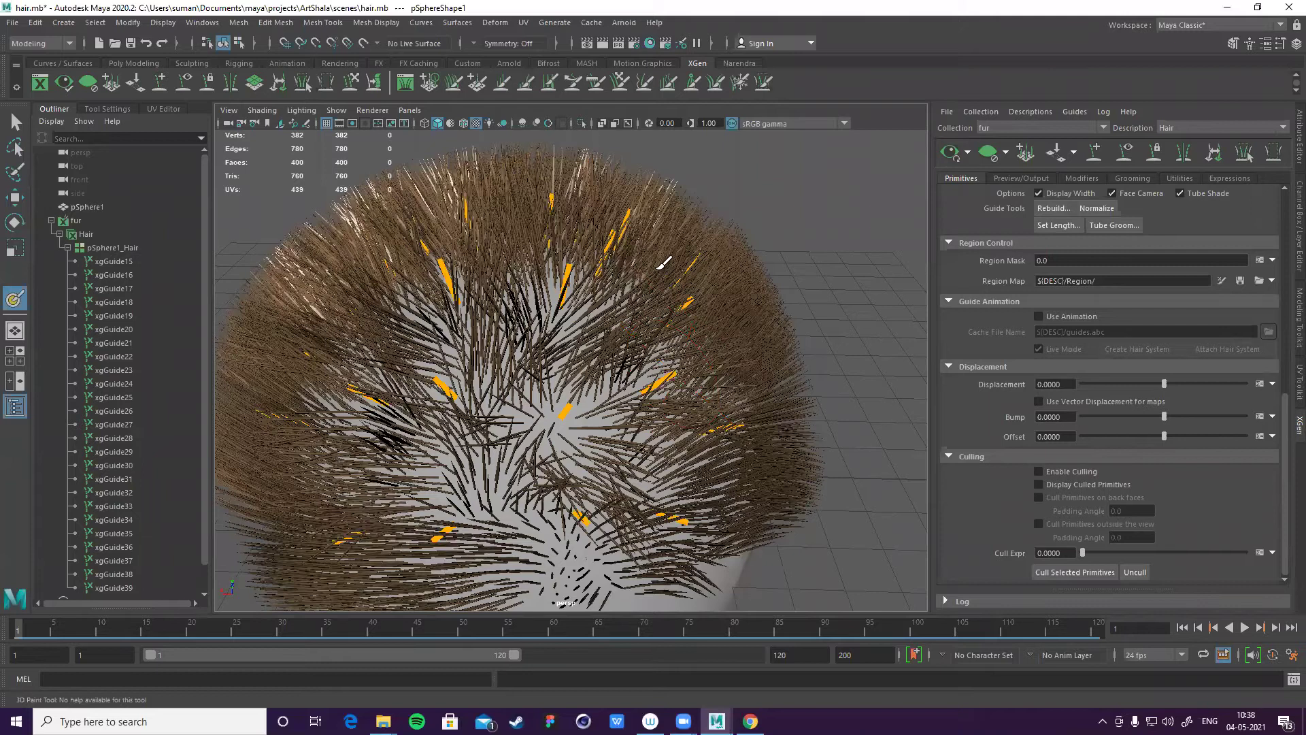
scroll(663, 264, "down", 3)
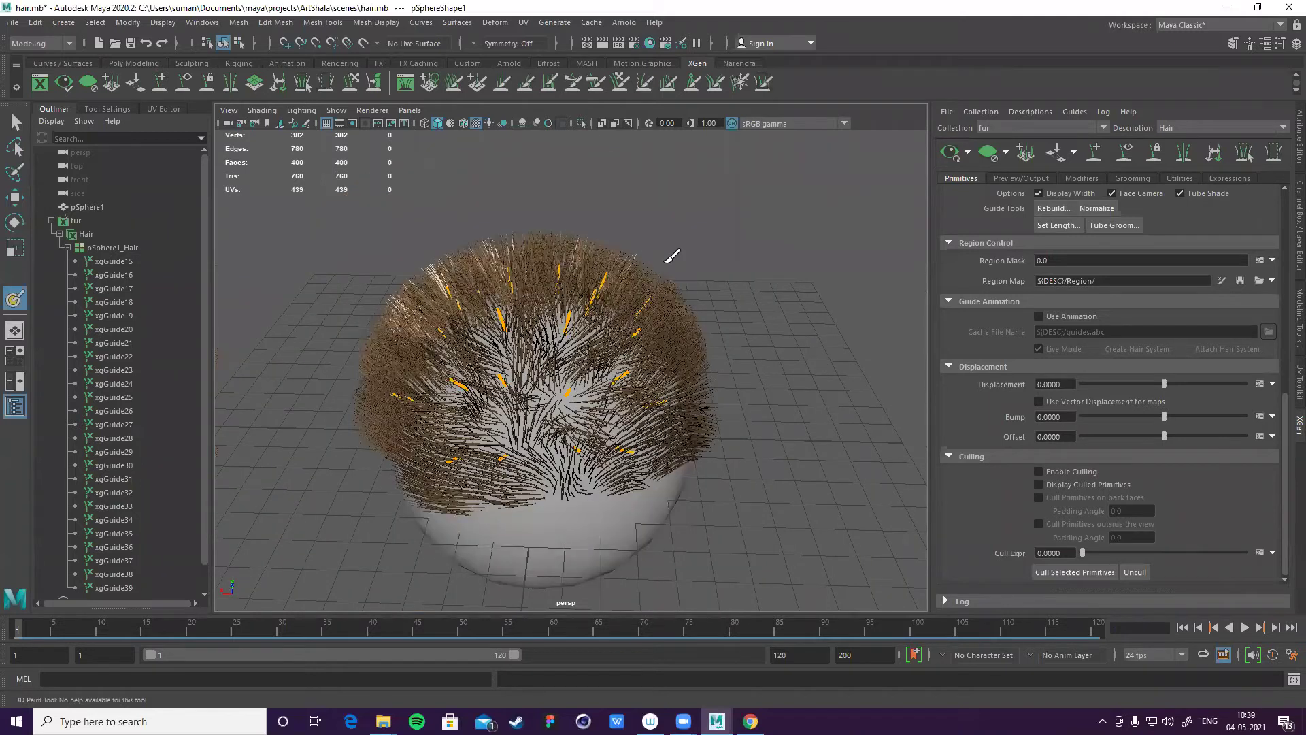
scroll(687, 294, "down", 2)
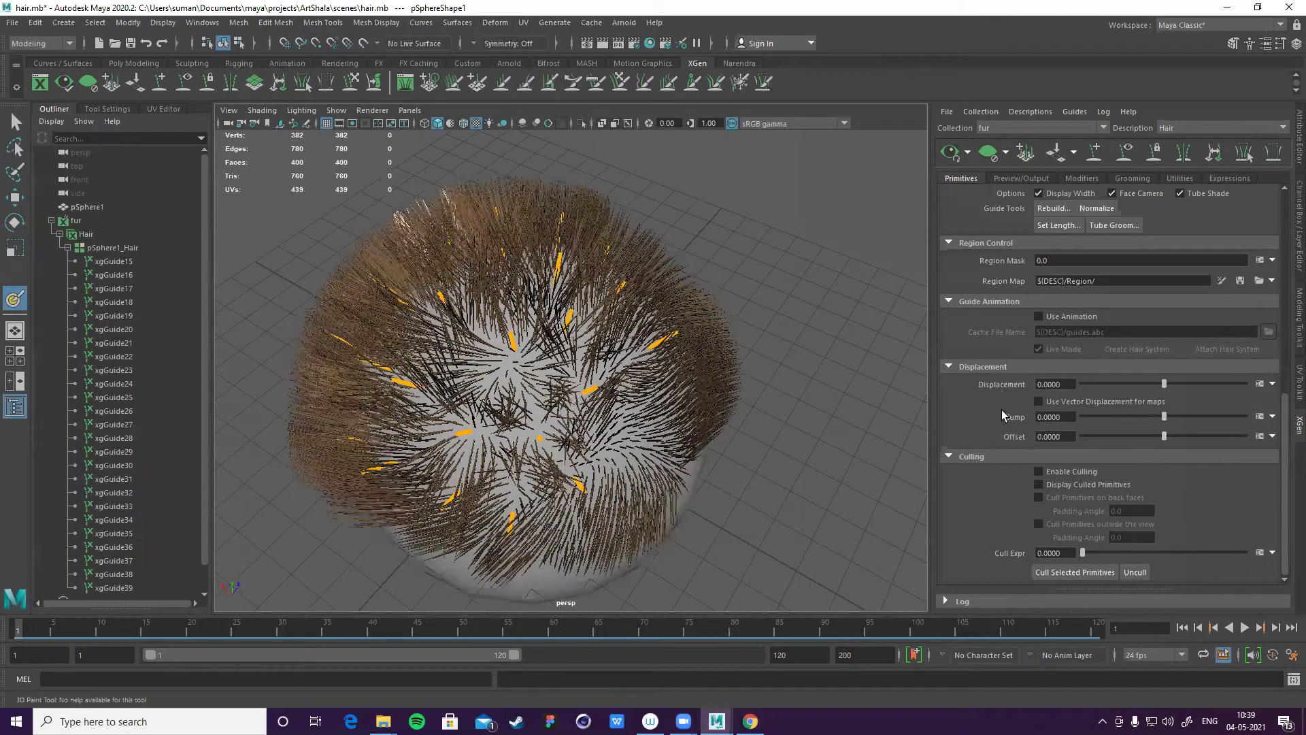
- Expand the XGen log and review the hair's generator, primitive, region and culling settings
scroll(1001, 410, "up", 3)
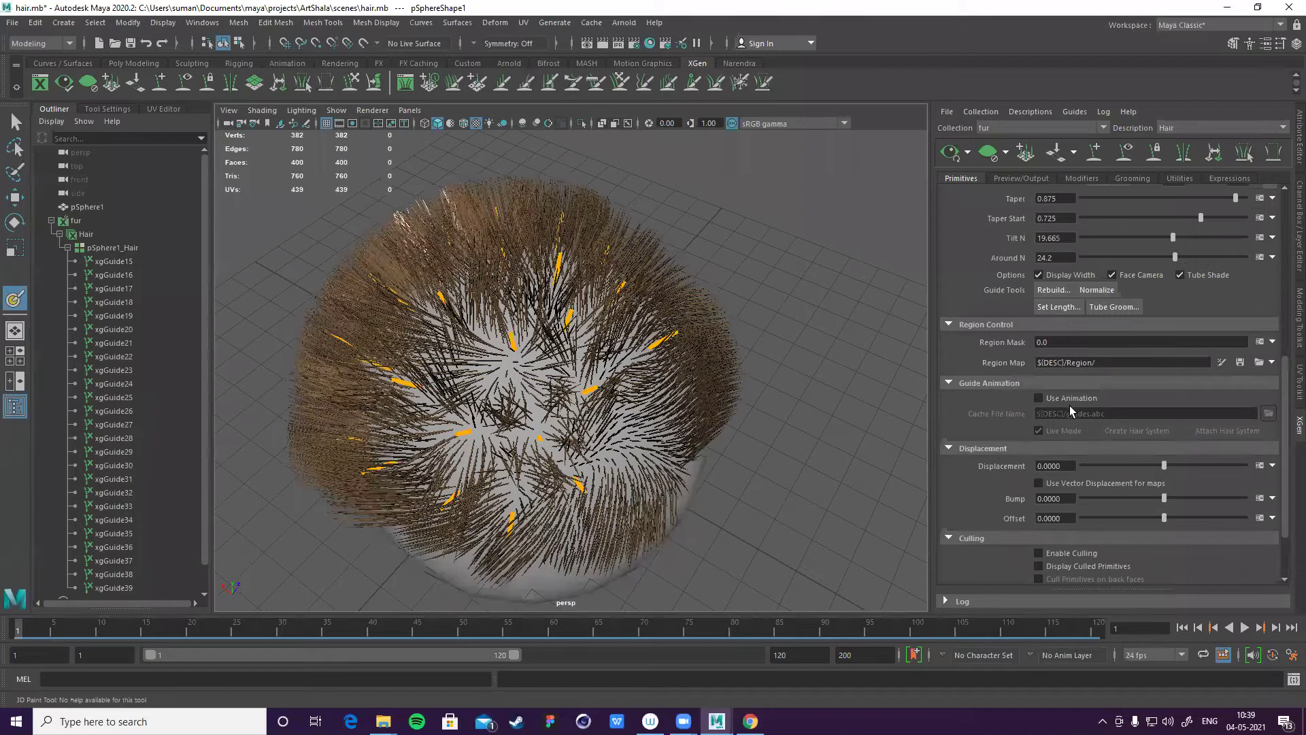
scroll(1168, 397, "up", 2)
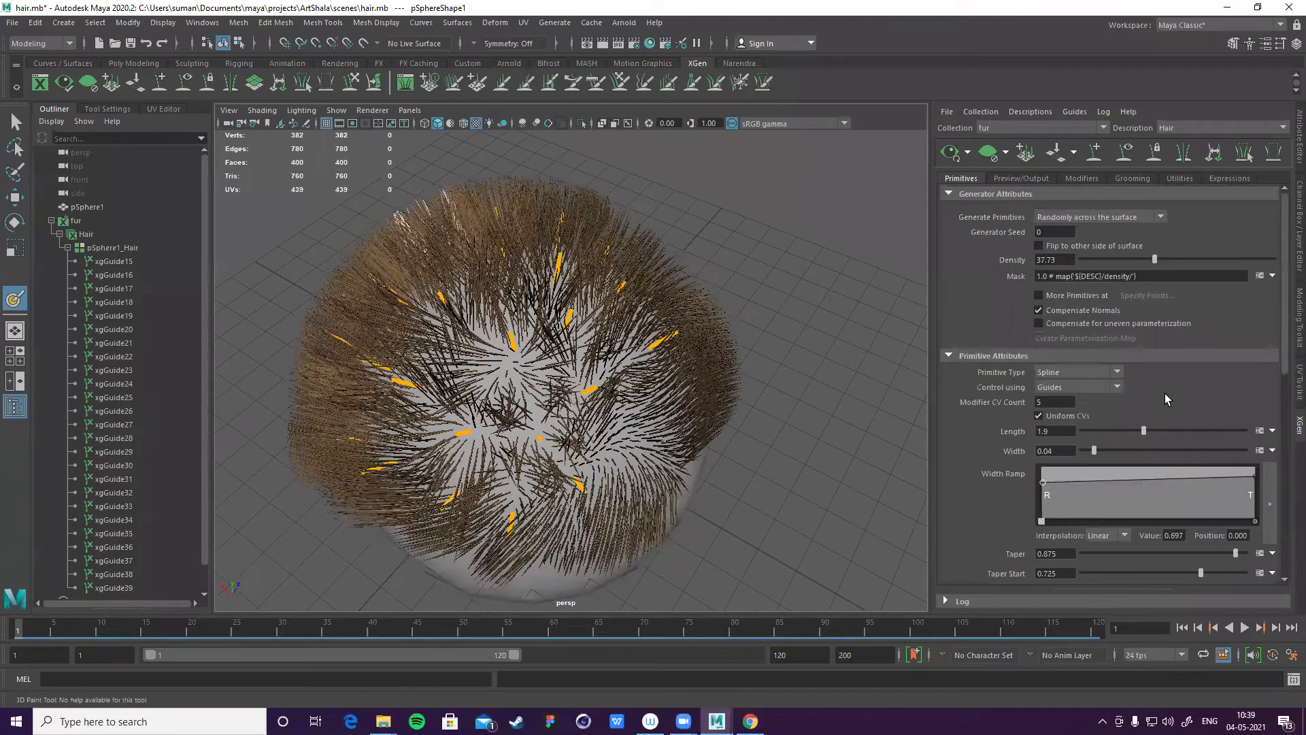
left_click(944, 602)
scroll(1189, 503, "down", 5)
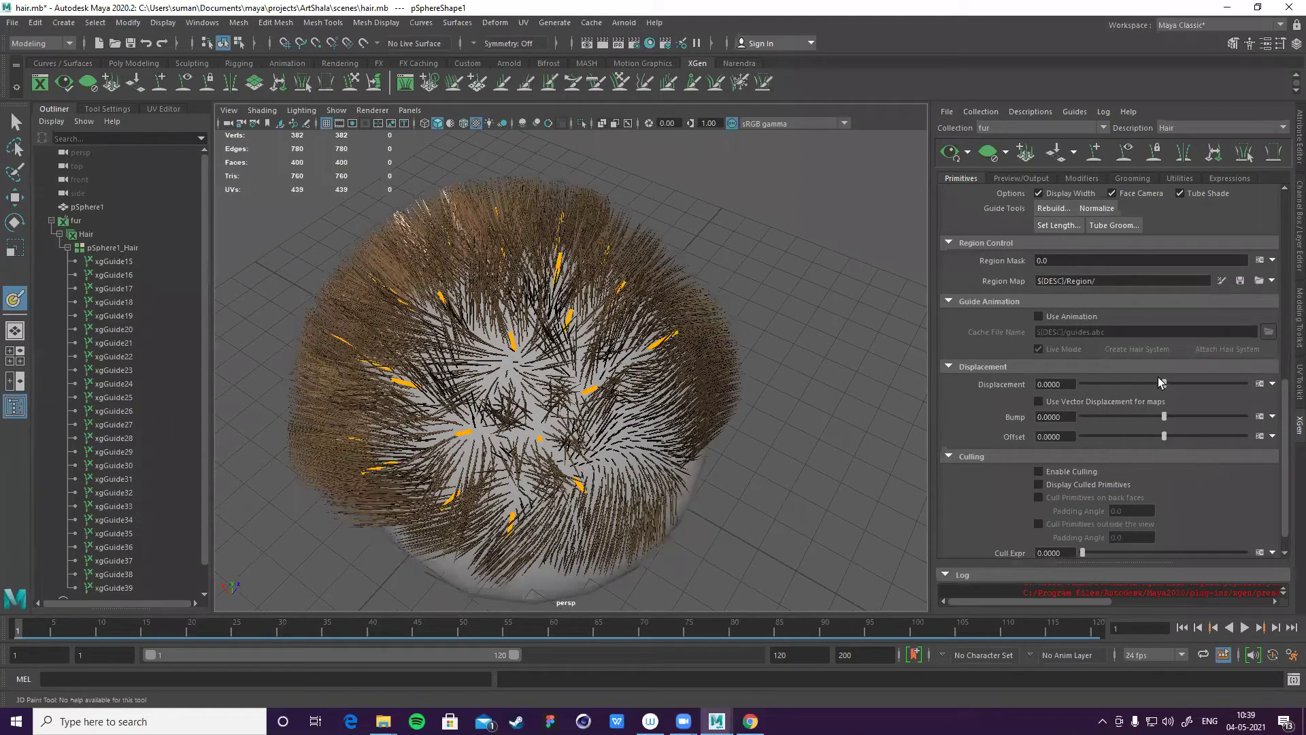
scroll(1051, 204, "up", 8)
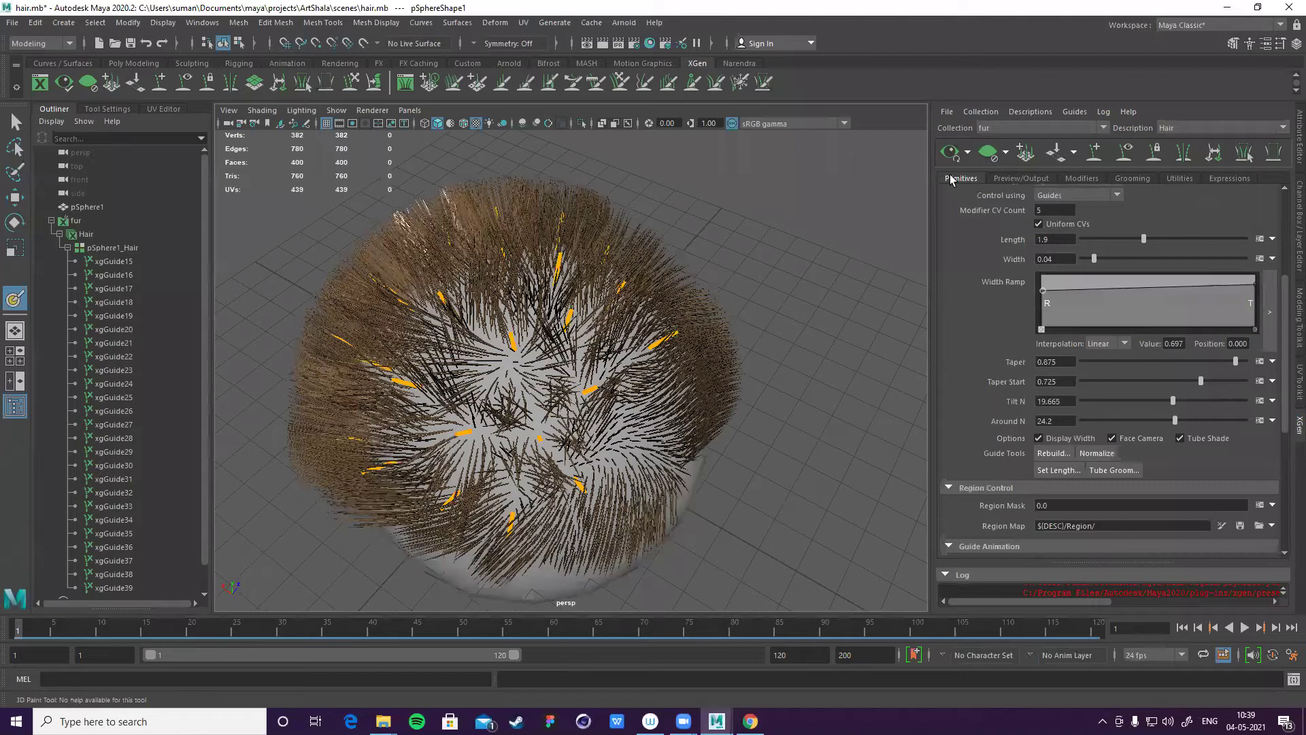
scroll(1150, 298, "up", 6)
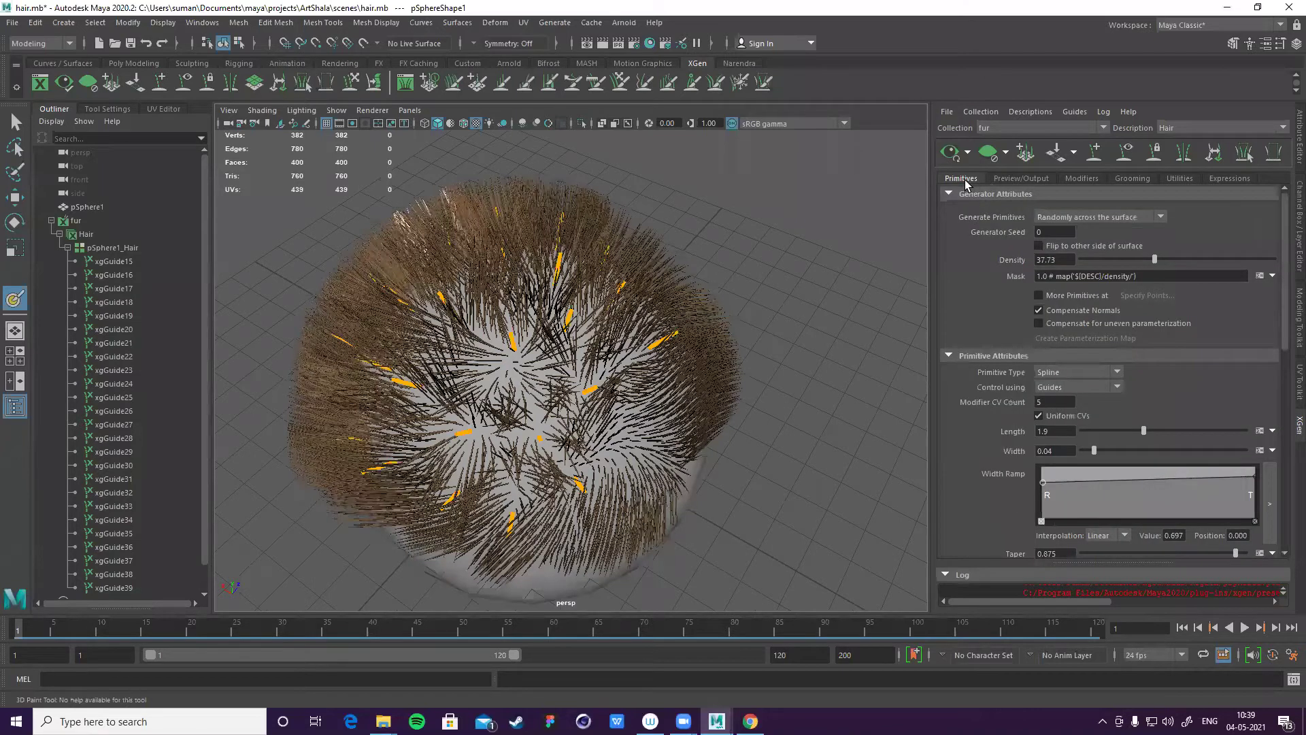
- Create a paint map named length for the hair's Length attribute, with resolution 5.0 and a white start color
left_click(1020, 178)
scroll(1270, 315, "down", 3)
left_click(1272, 308)
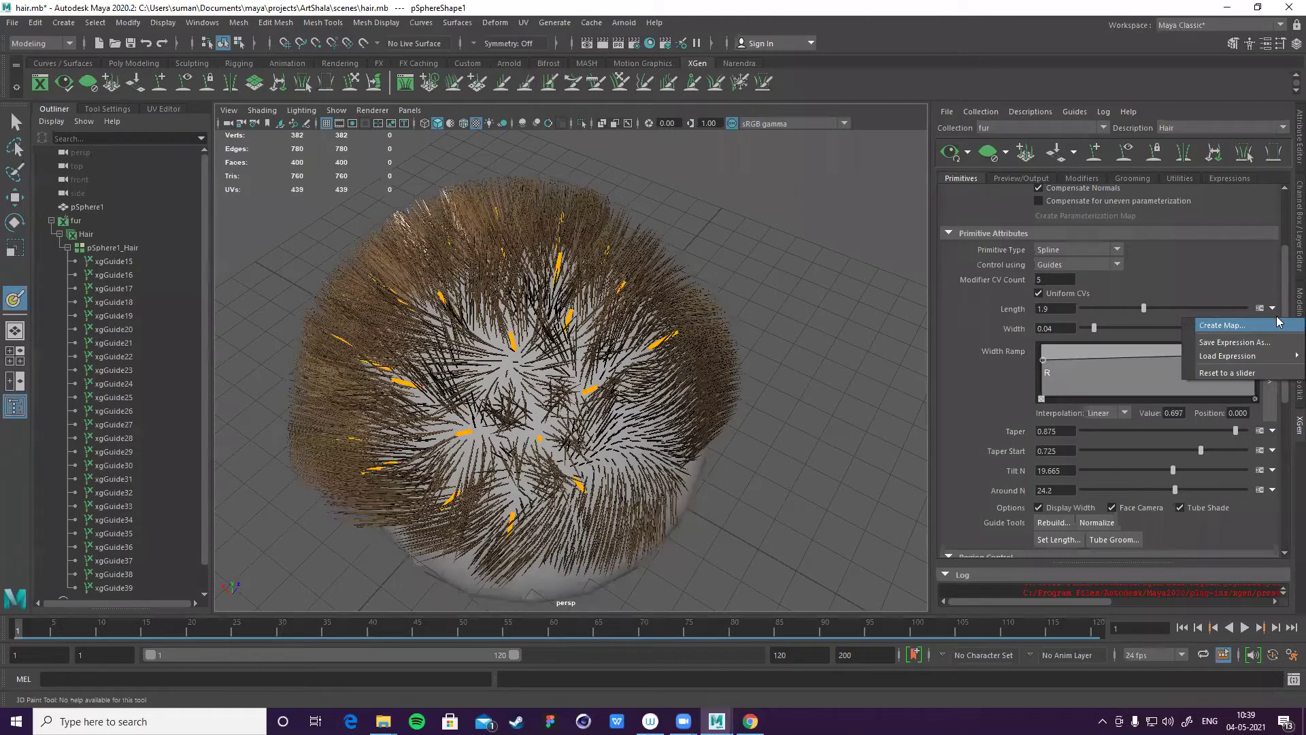
left_click(1225, 325)
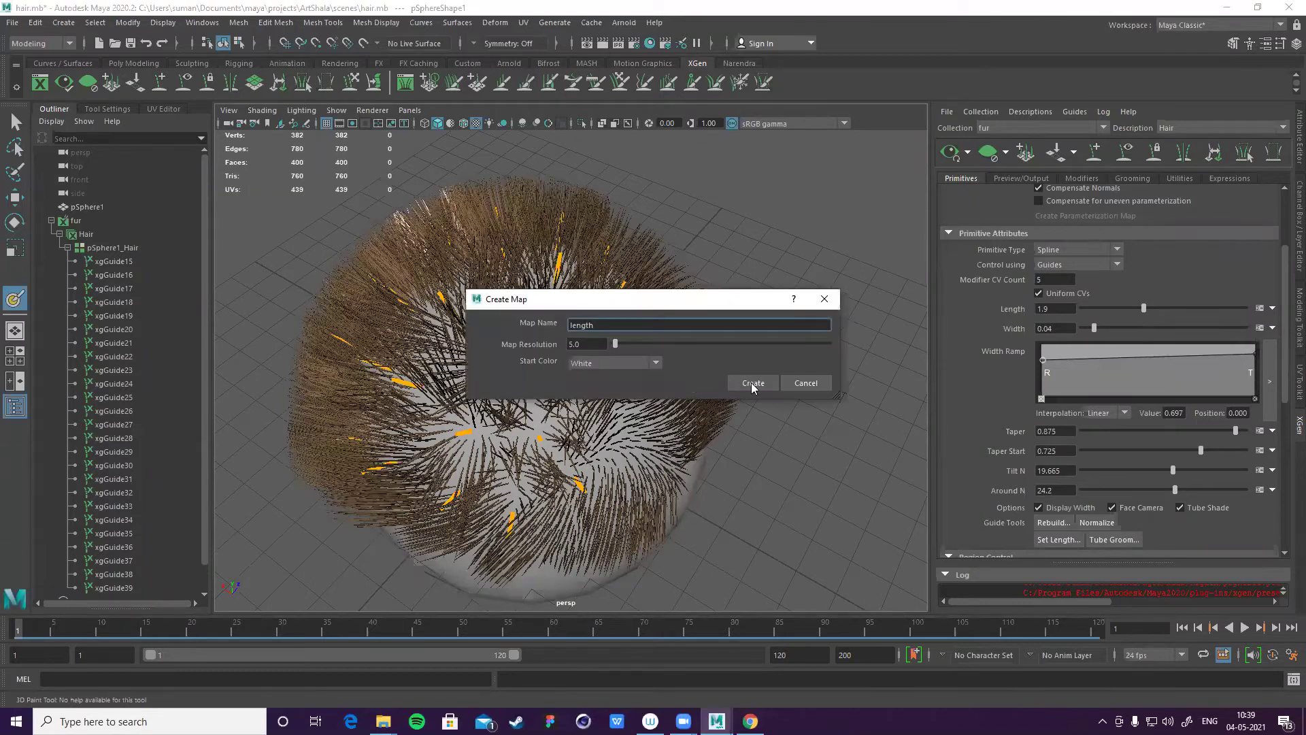
left_click(753, 384)
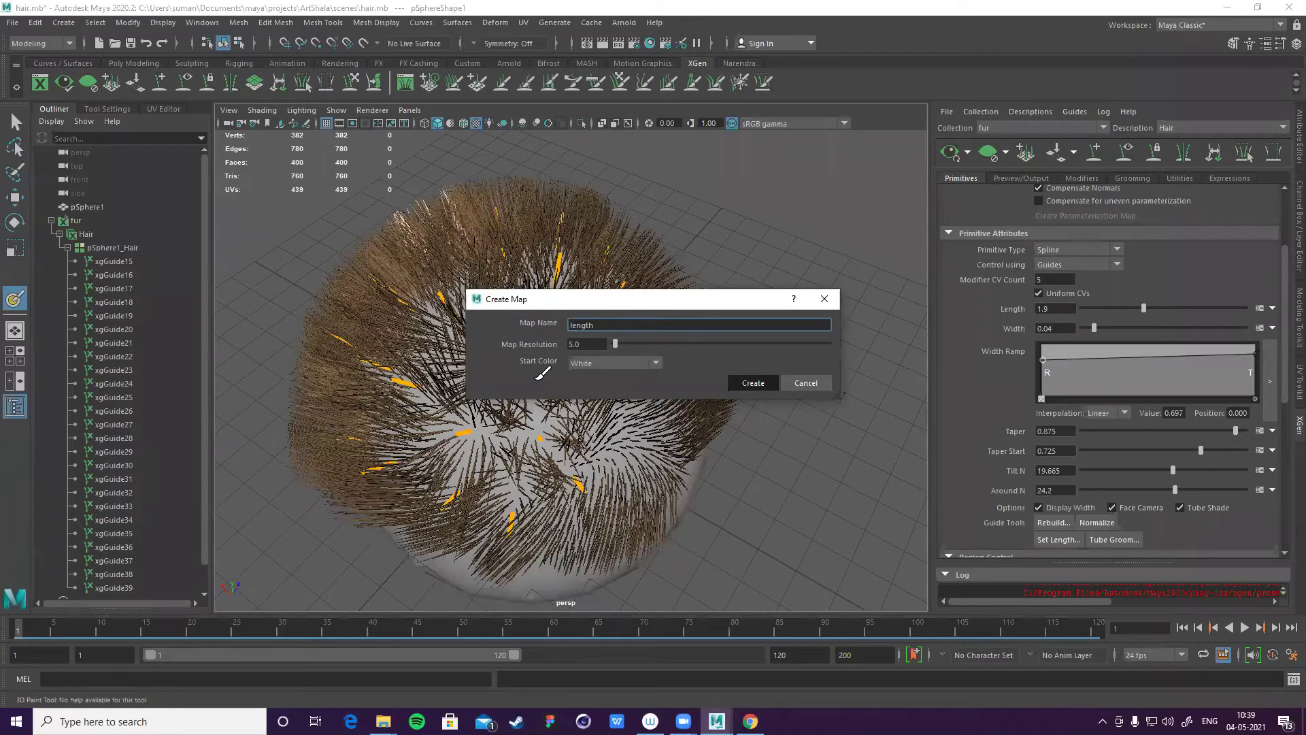
- Confirm the length map and paint black over the front of the hair, with one dab on the bare sphere below
key("Return")
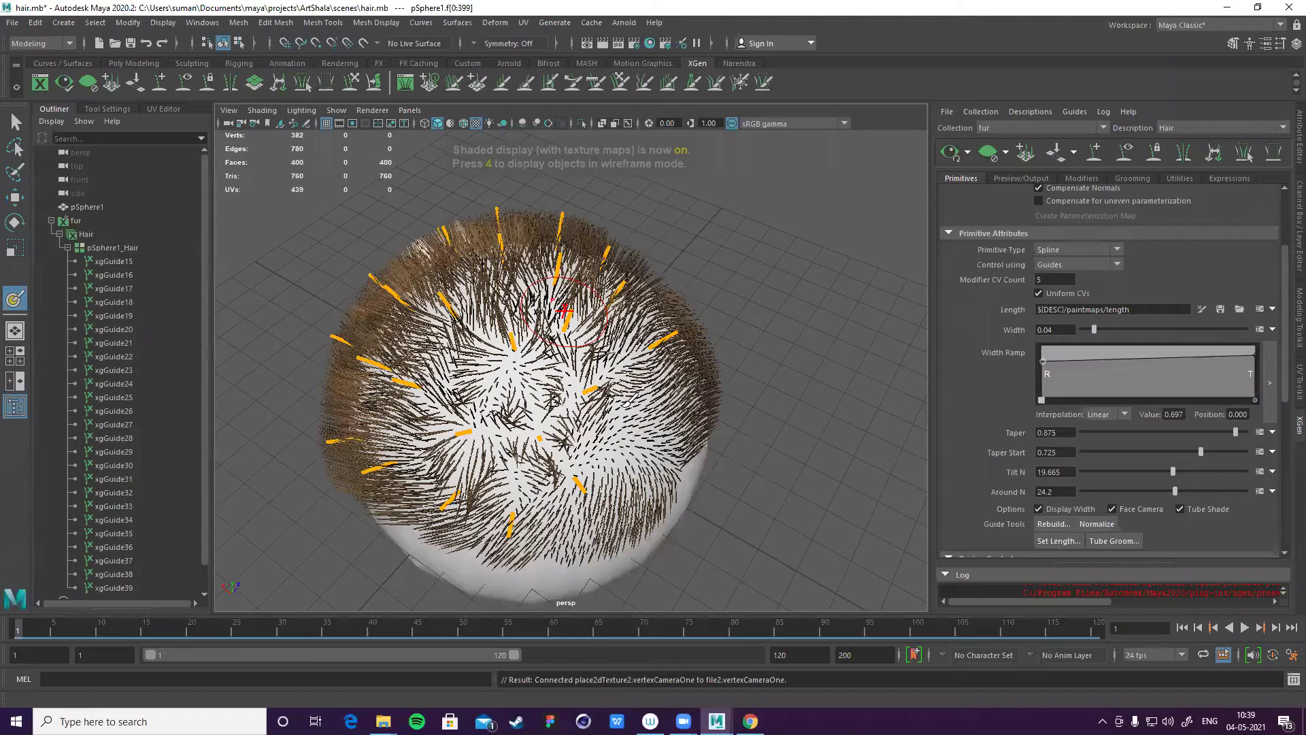
left_click_drag(564, 311, 439, 355, "alt")
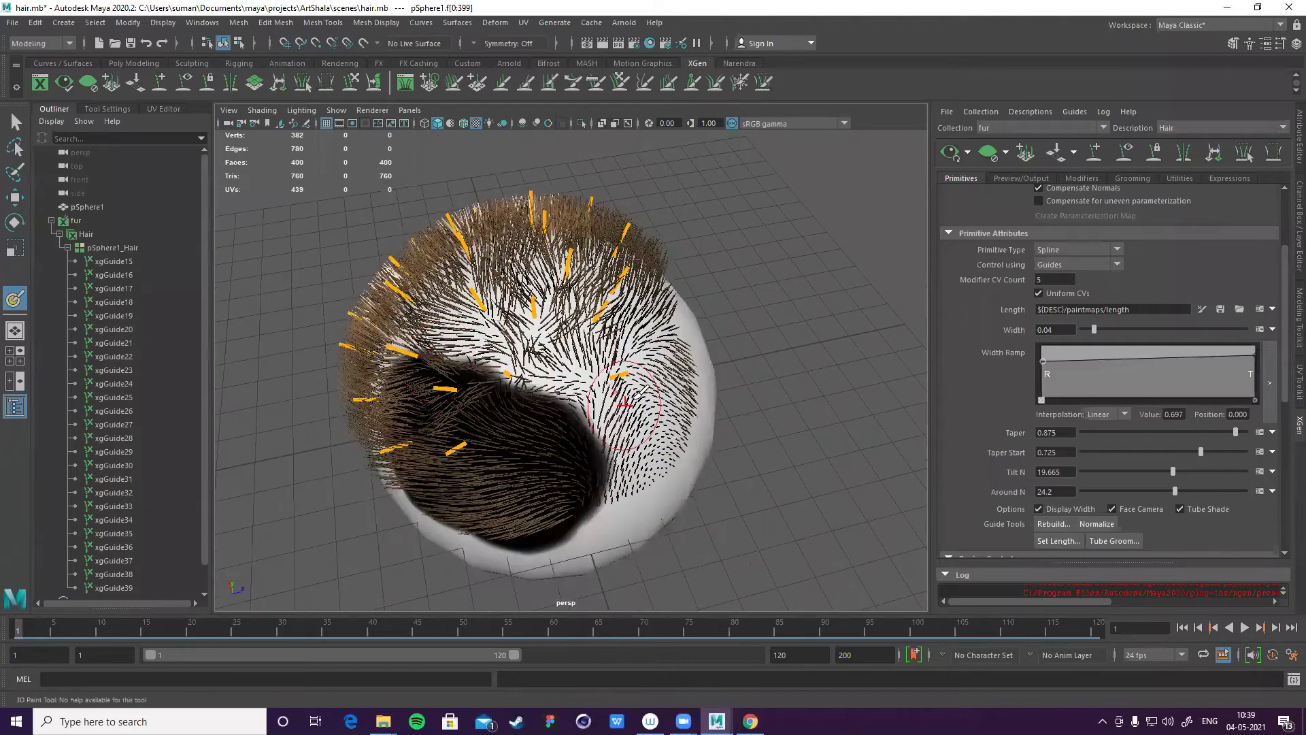
left_click_drag(590, 420, 540, 442, "alt")
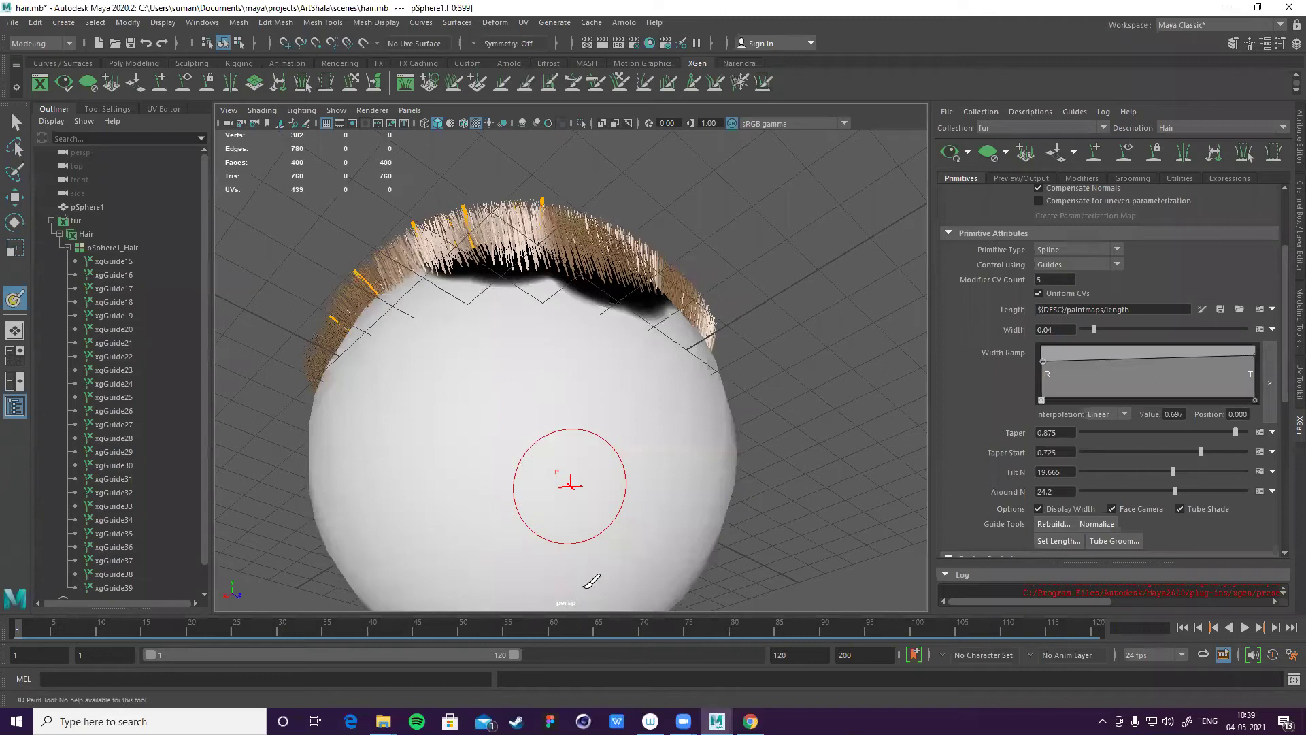
left_click(539, 440)
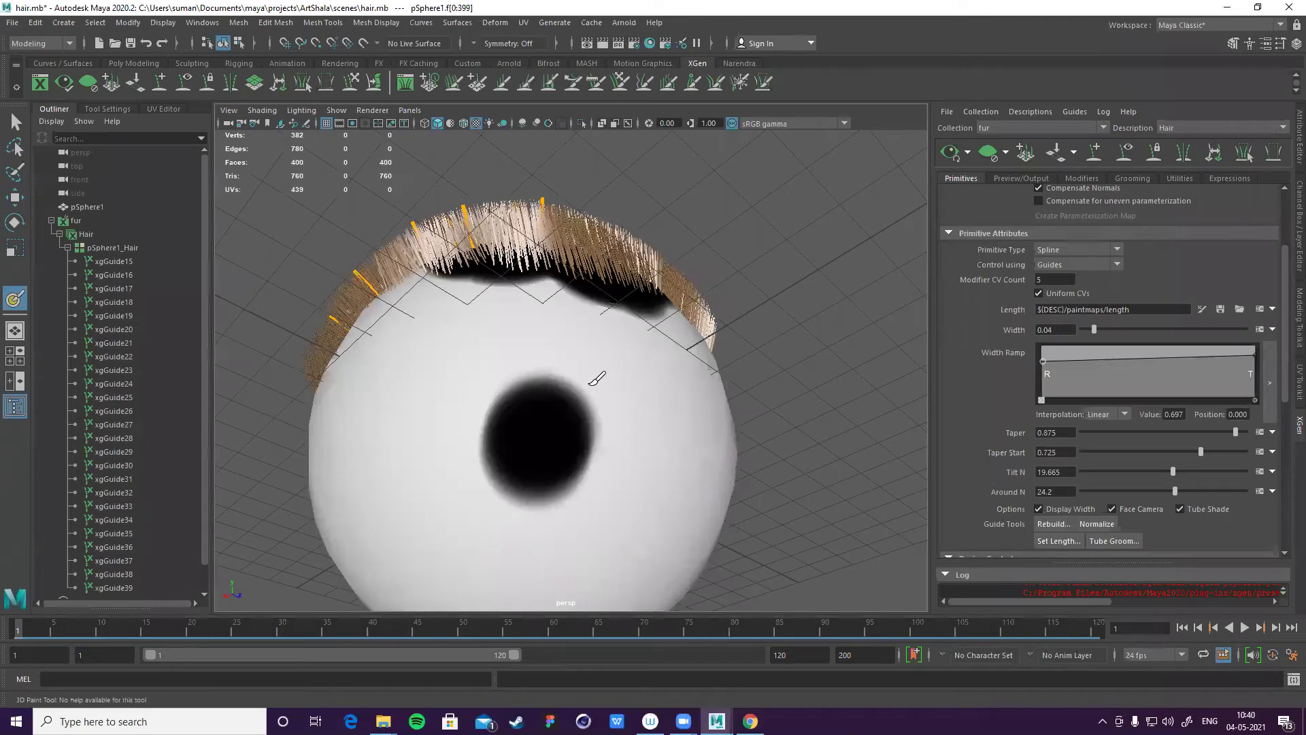
left_click_drag(600, 337, 582, 342, "alt")
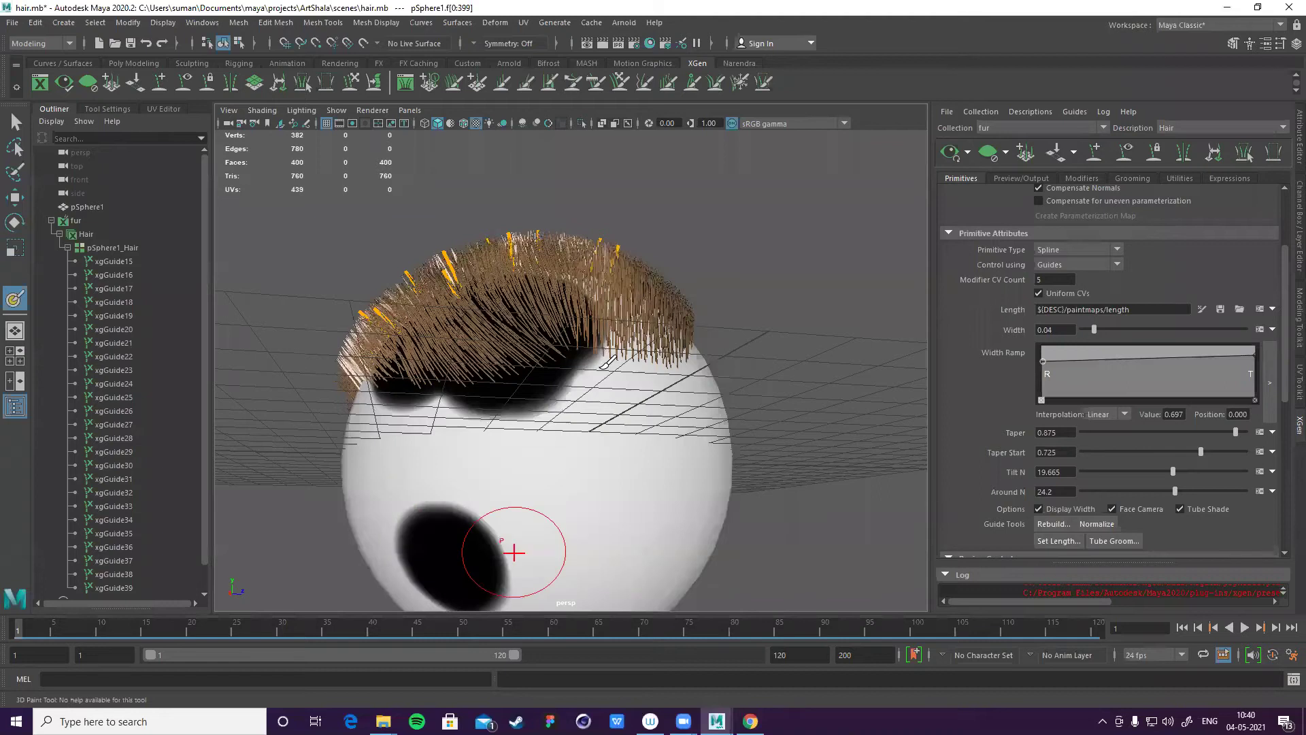
left_click_drag(514, 552, 626, 379, "alt")
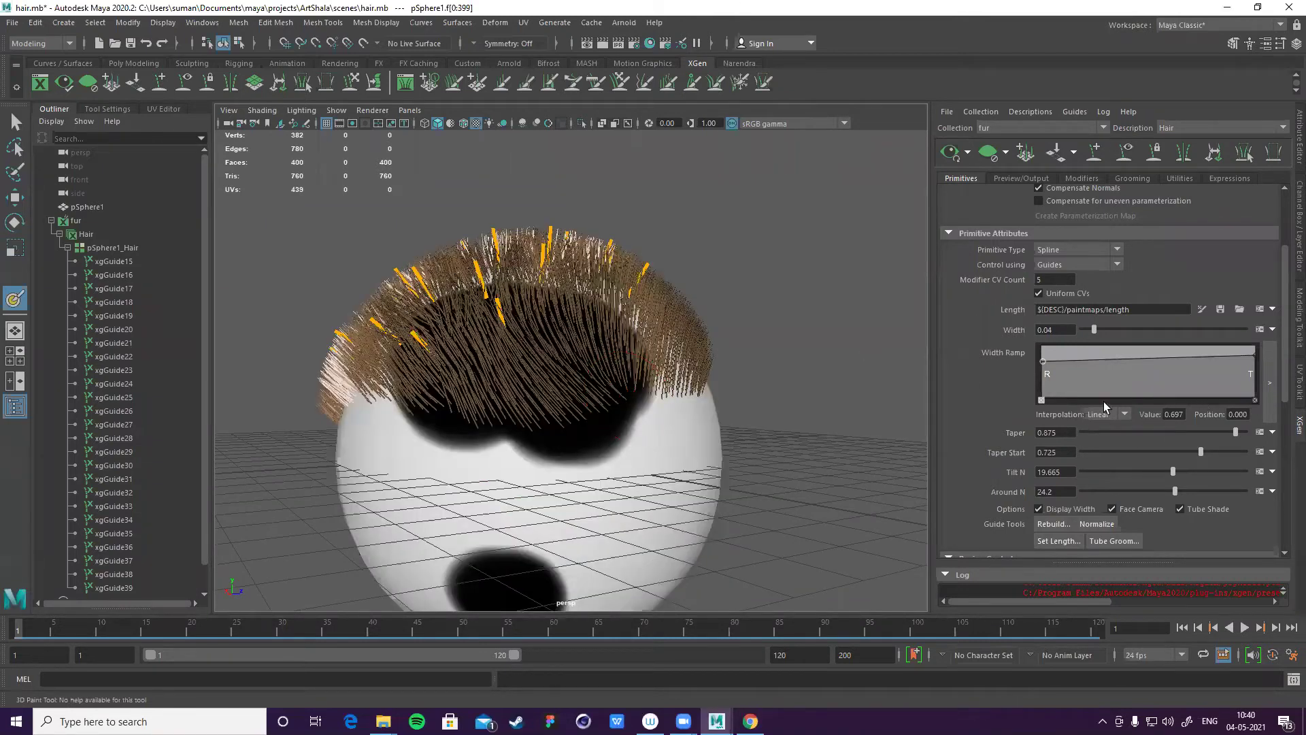
- Reactivate painting of the Length map, add another black patch beside the painted front area, and save the map
scroll(1117, 389, "down", 1)
scroll(1160, 412, "up", 4)
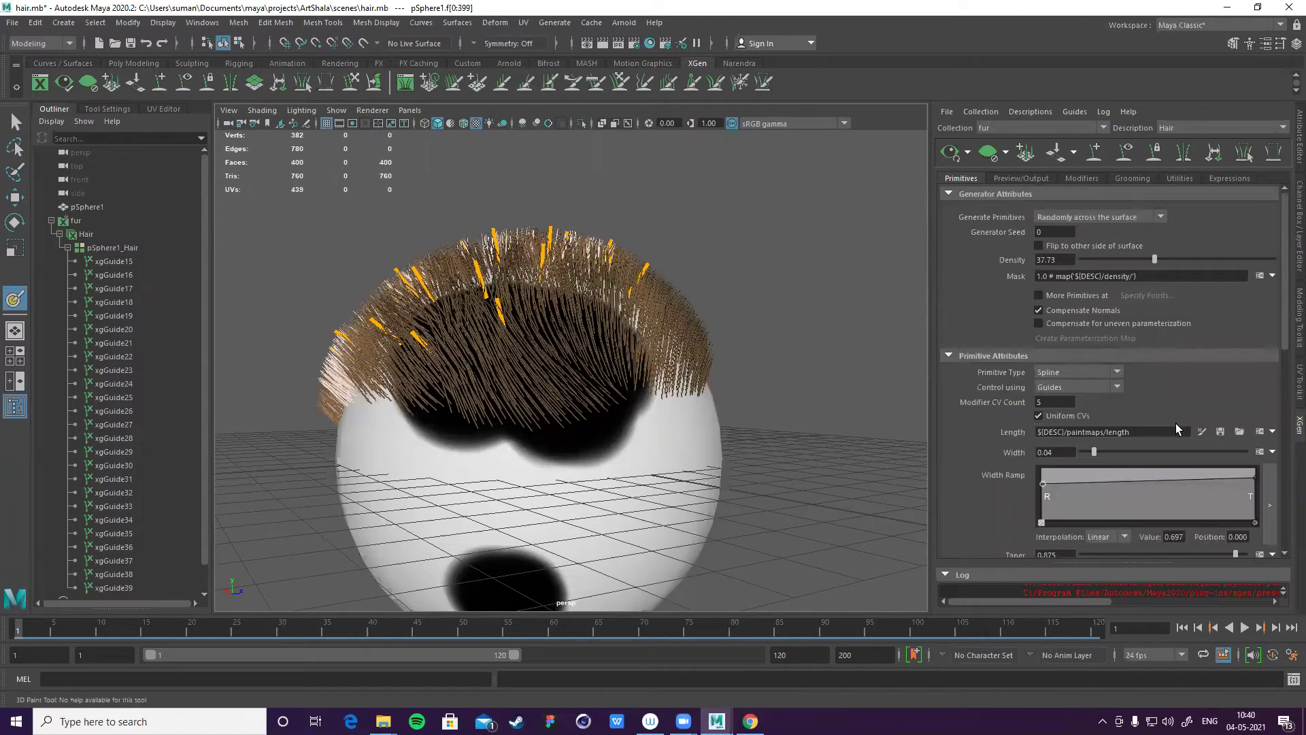
scroll(1178, 422, "down", 1)
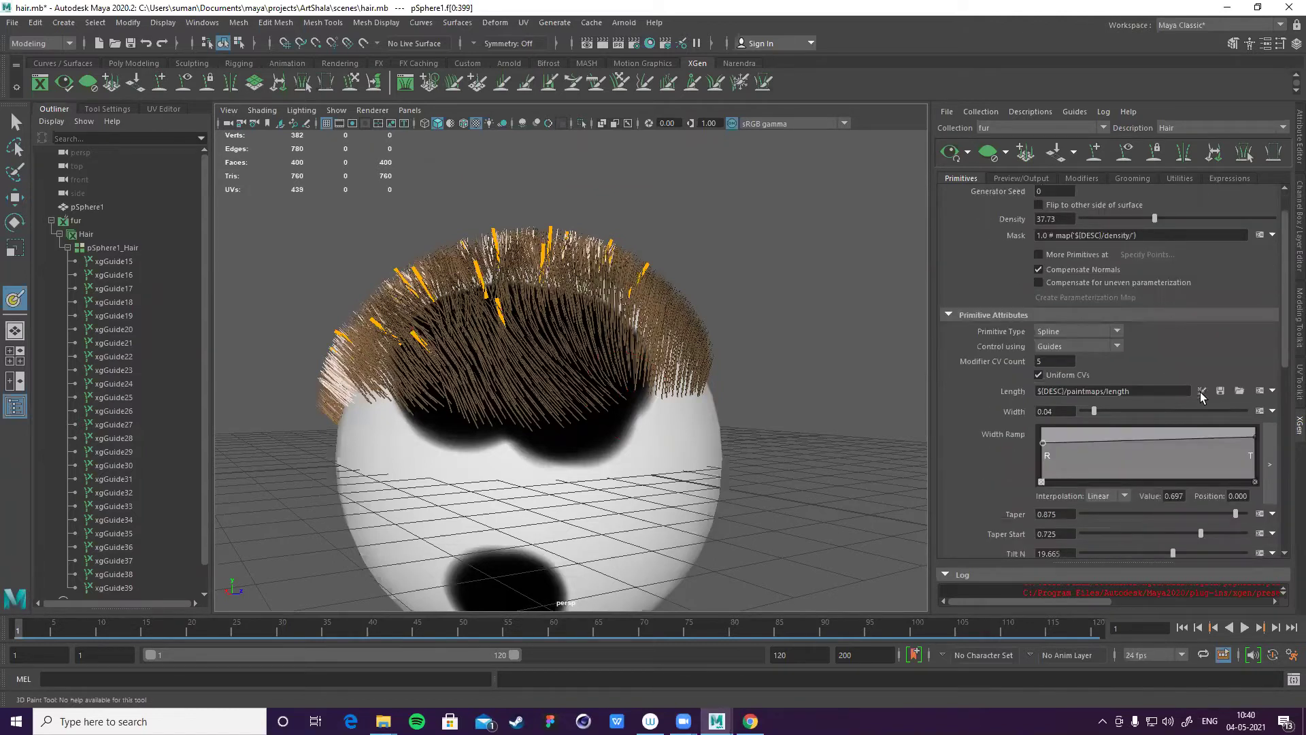
left_click(1200, 391)
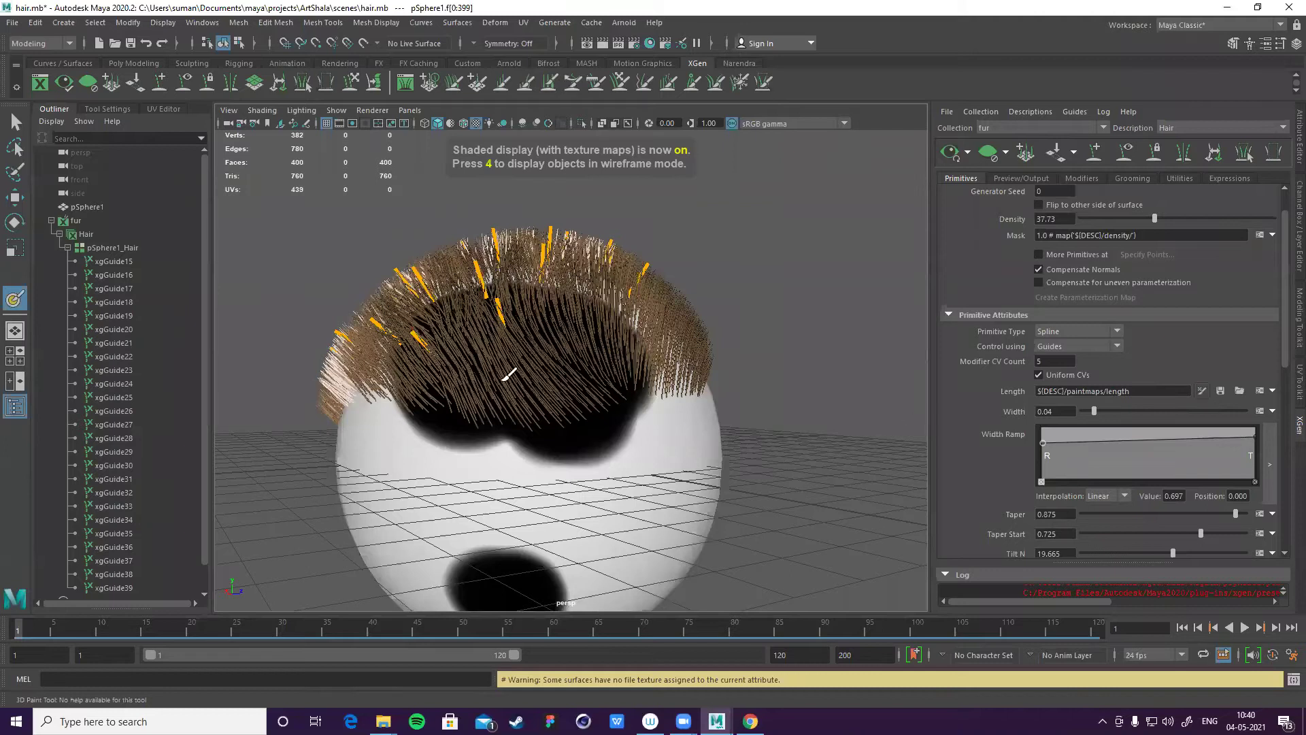
mouse_move(660, 401)
left_mouse_down()
mouse_move(636, 334)
mouse_move(651, 341)
left_mouse_up()
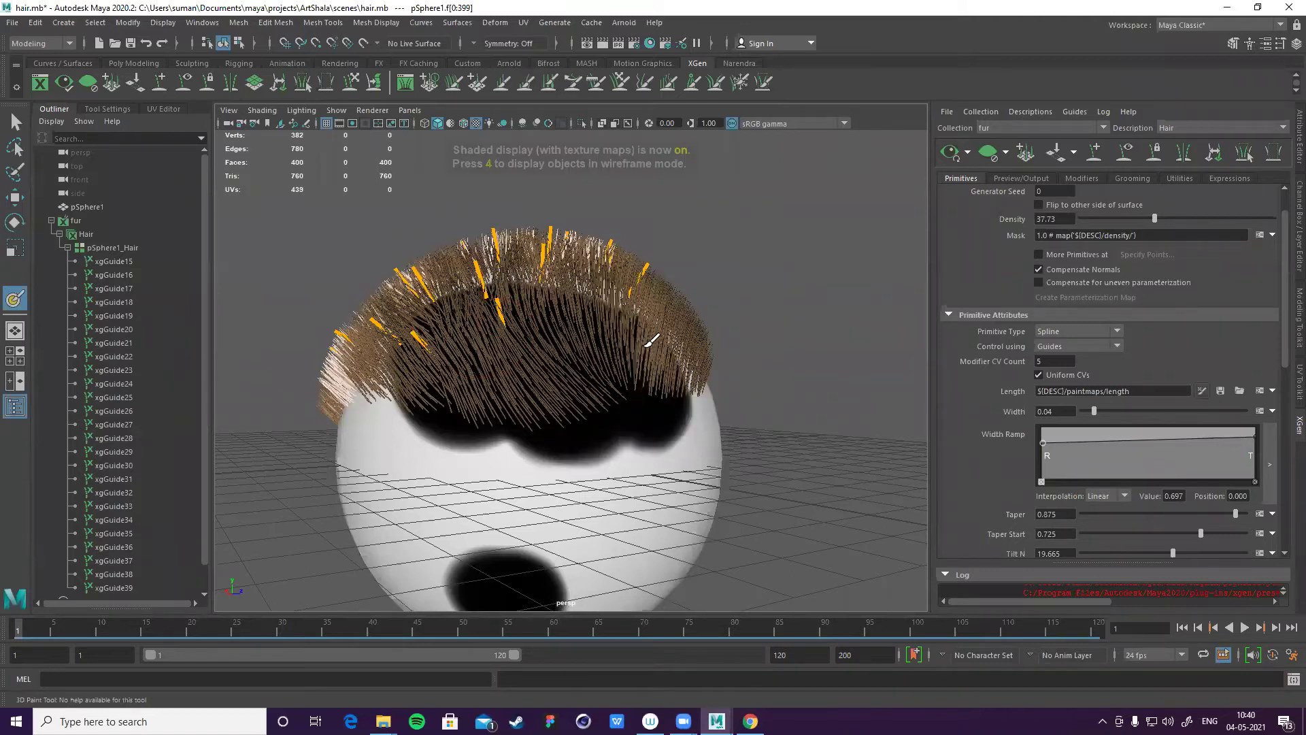
left_click(1220, 392)
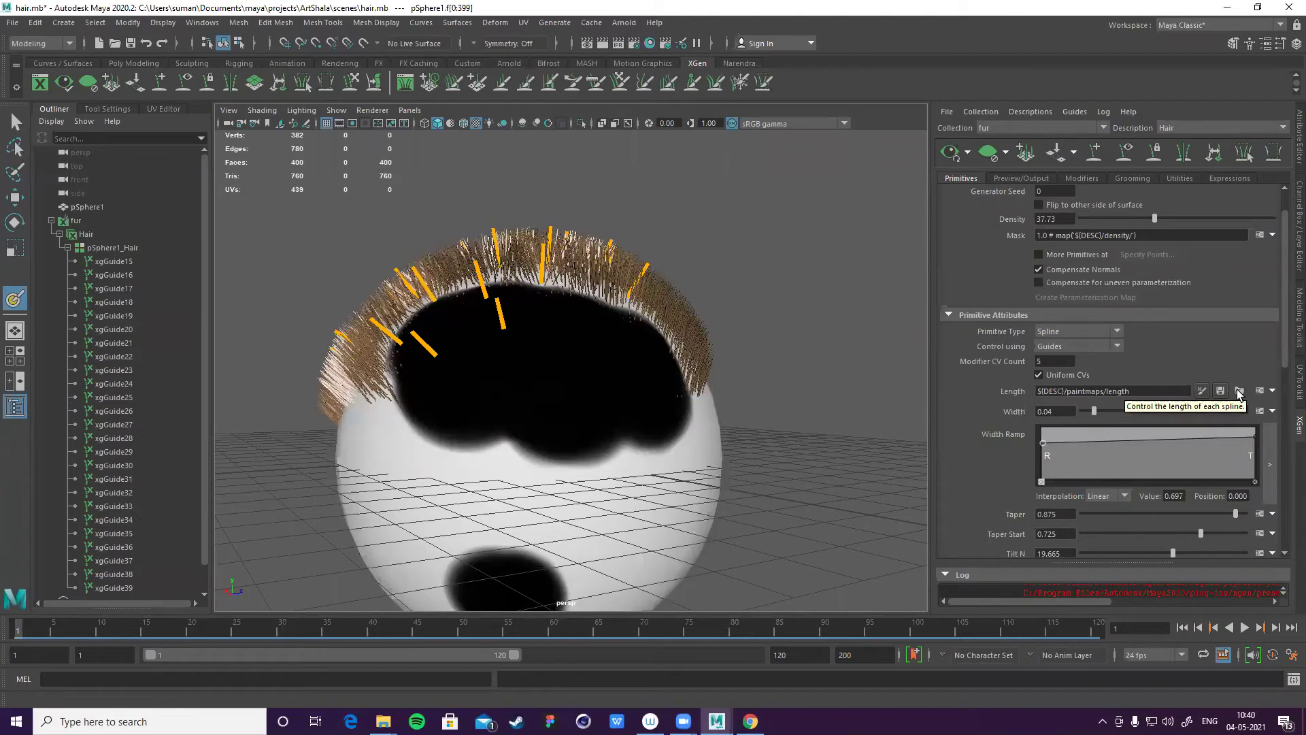
- Select the length folder inside paintmaps as the directory for the Length map
left_click(1238, 392)
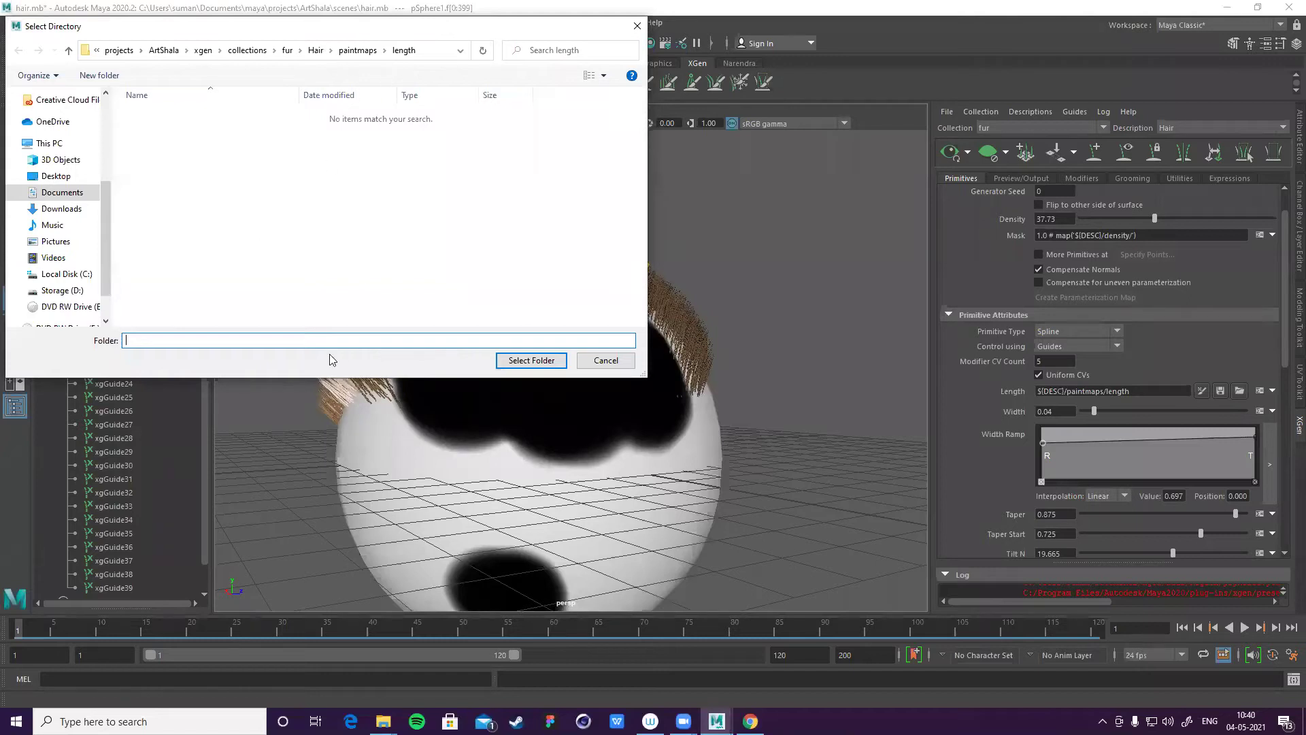
left_click(519, 359)
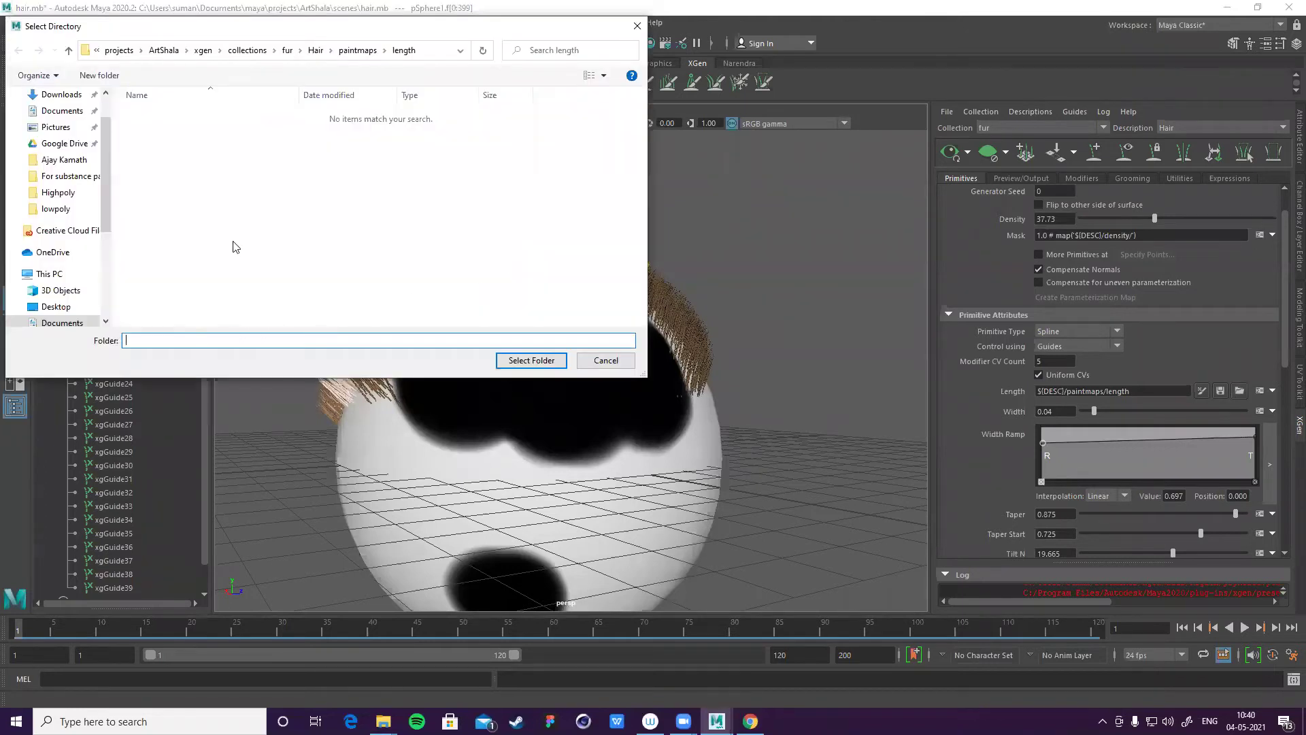
left_click(347, 51)
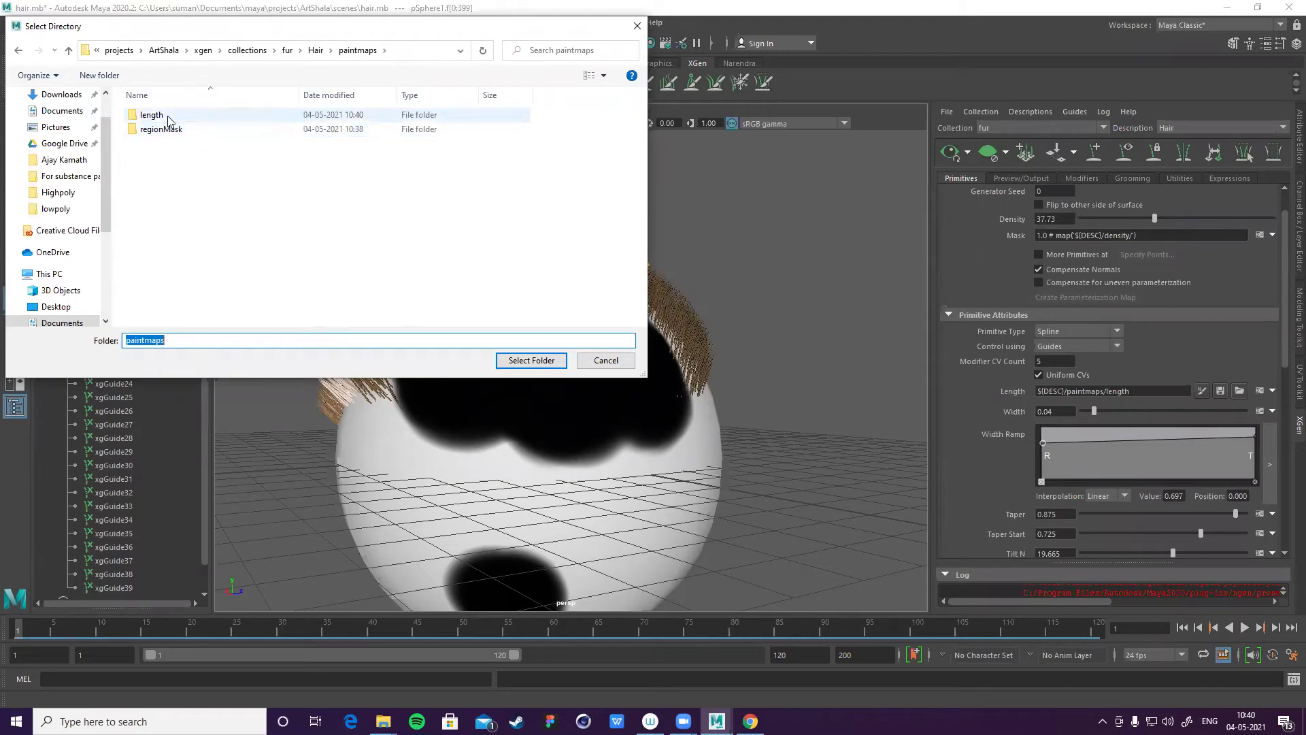
double_click(168, 117)
left_click(522, 364)
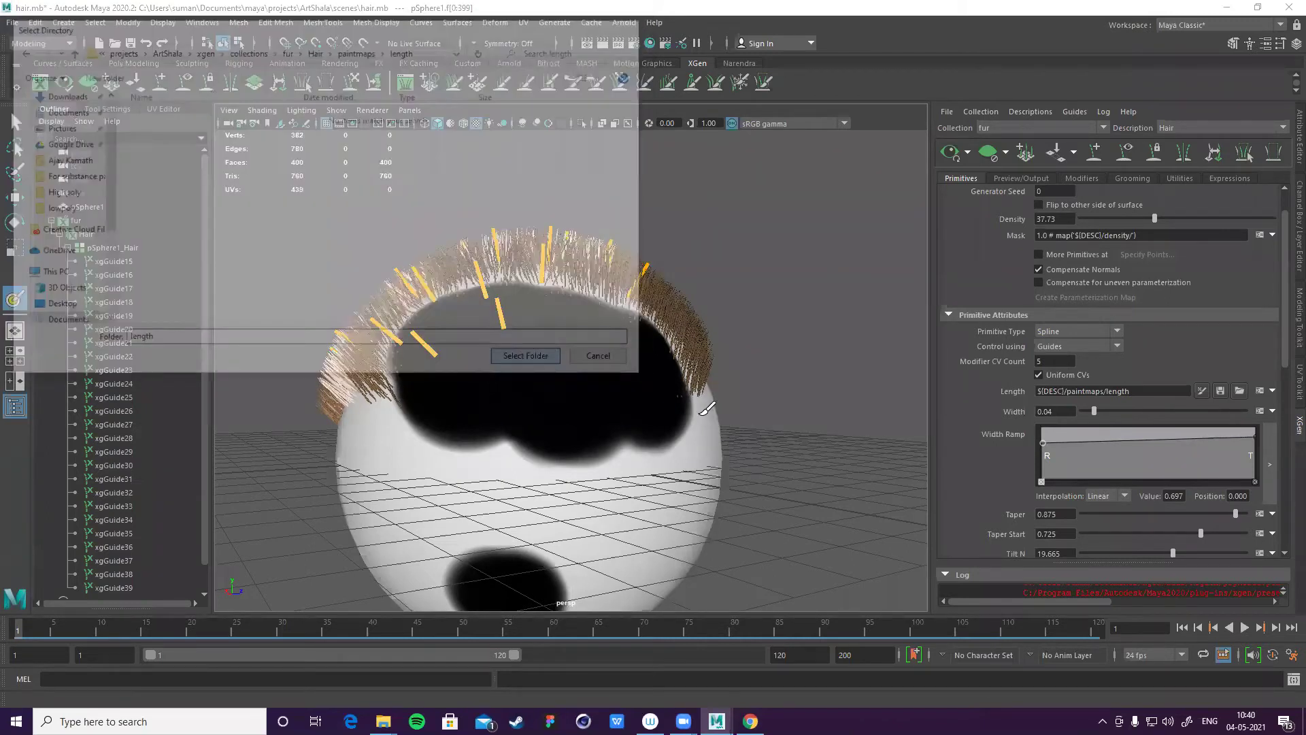
- Paint a separate black patch over the hair on the sphere's side in the Length map
mouse_move(785, 374)
left_mouse_down("alt")
mouse_move(705, 417)
mouse_move(651, 402)
left_mouse_up("alt")
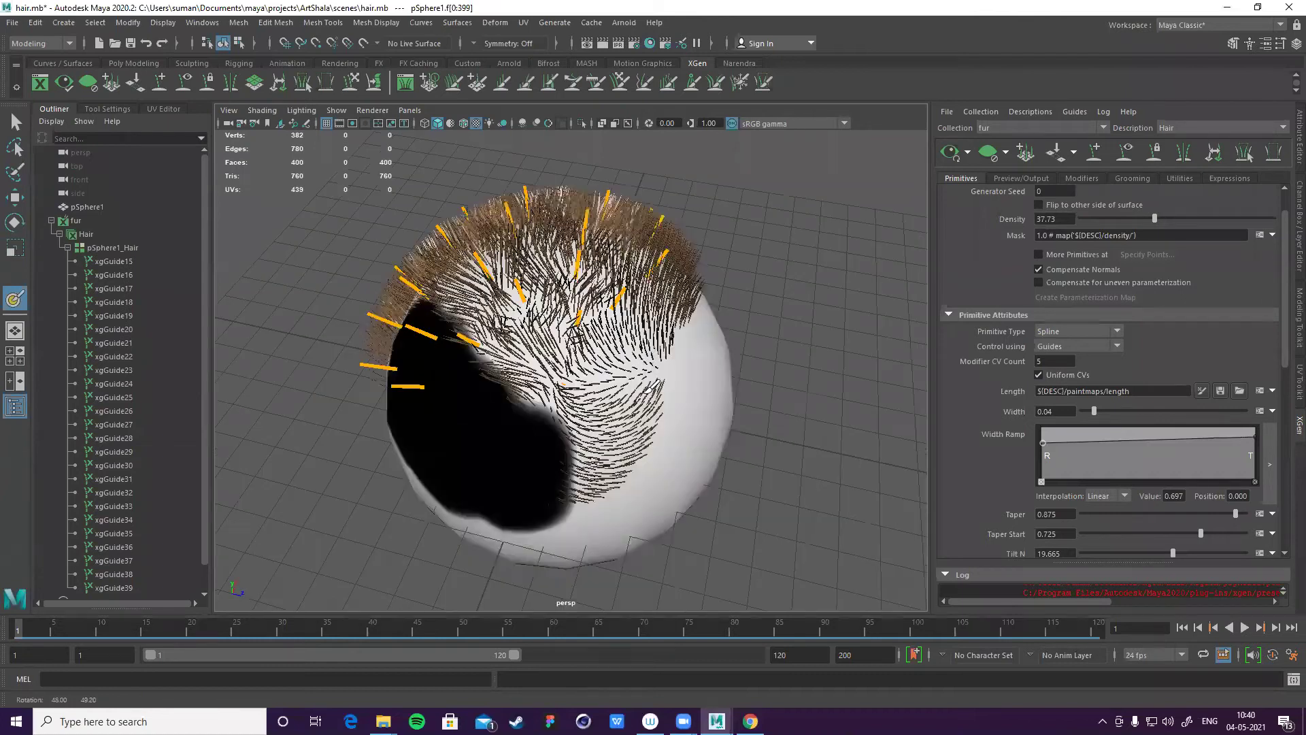
left_click(637, 360)
mouse_move(641, 352)
left_mouse_down()
mouse_move(606, 373)
mouse_move(582, 429)
left_mouse_up()
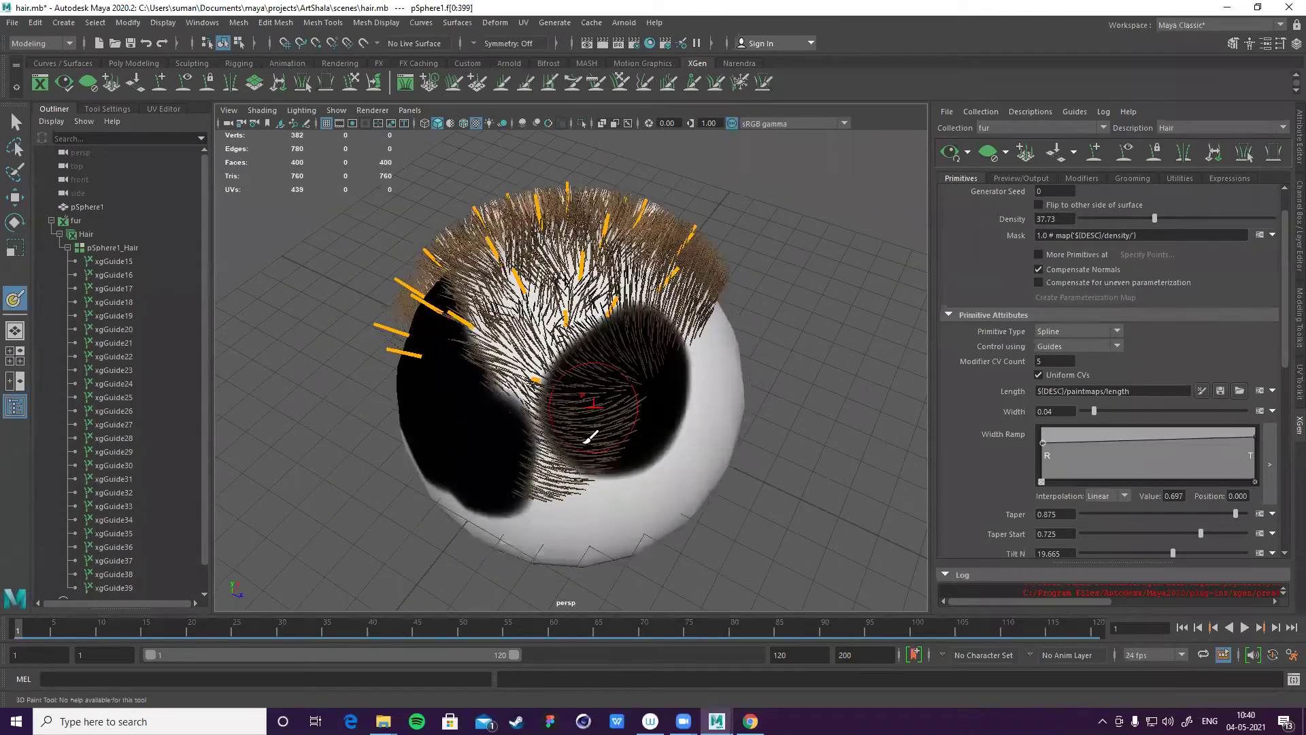
mouse_move(670, 416)
left_mouse_down("alt")
mouse_move(622, 418)
mouse_move(938, 417)
mouse_move(921, 408)
left_mouse_up("alt")
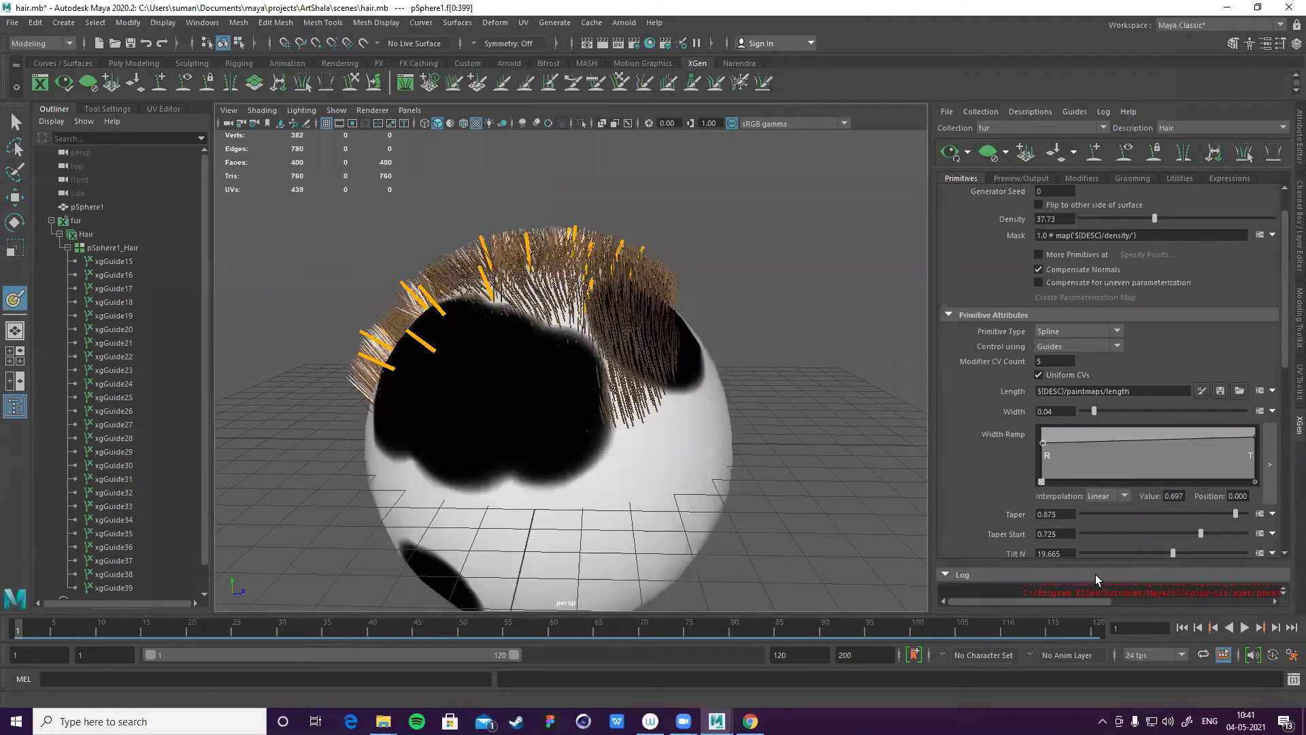
- Enlarge the XGen log and read its latest entries through to the ends of their lines
left_click_drag(1095, 563, 1093, 474)
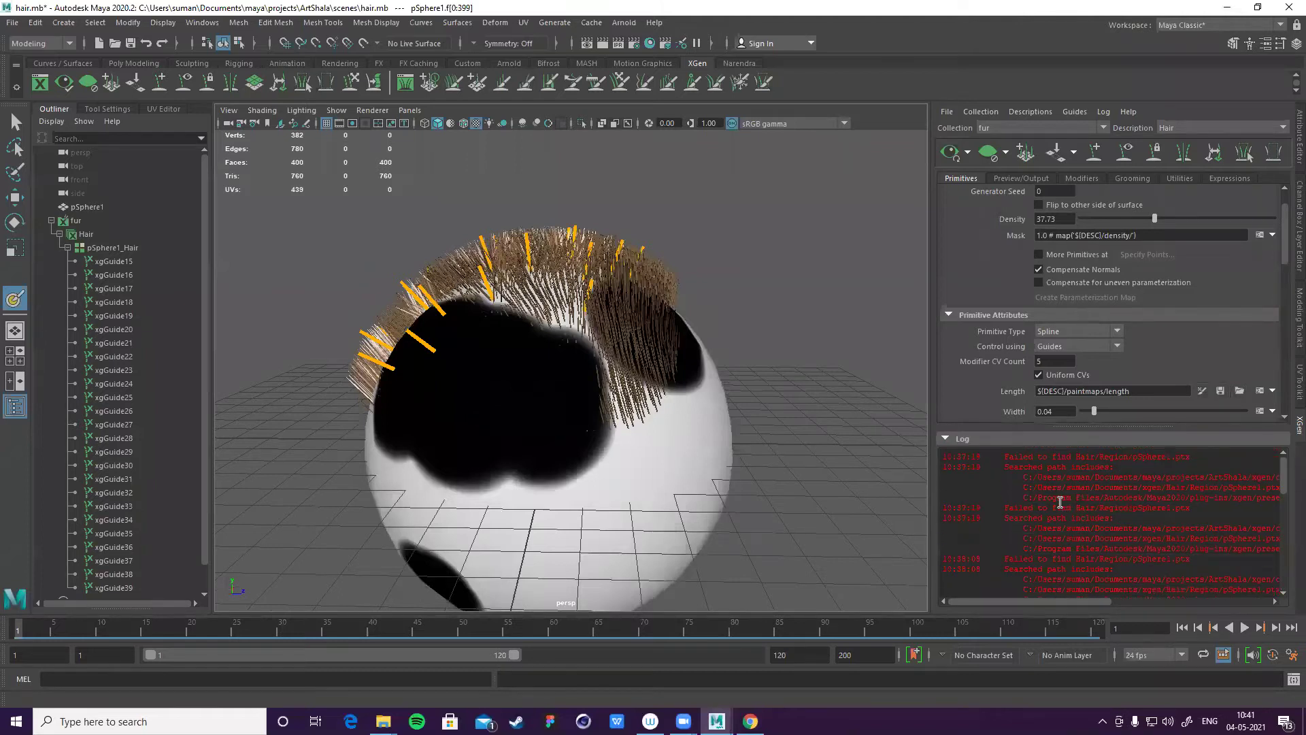
scroll(1066, 499, "down", 5)
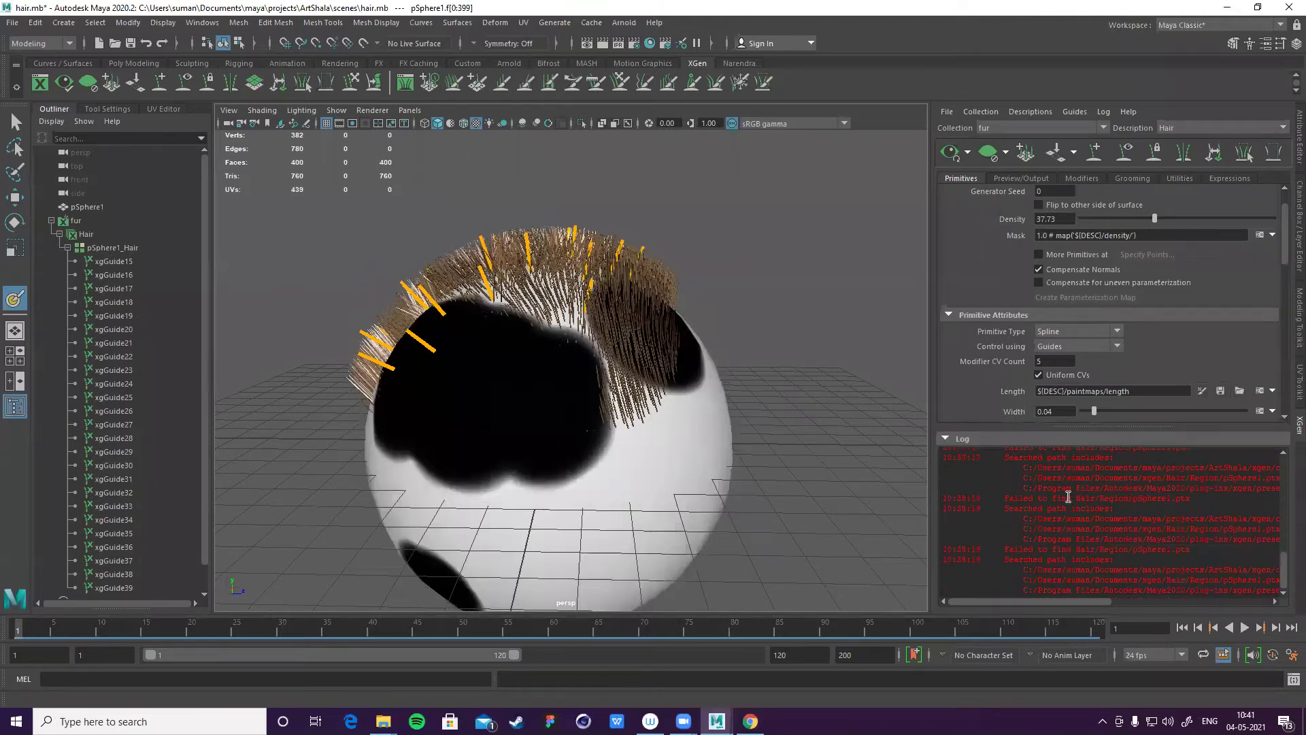
left_click_drag(1027, 601, 1183, 603)
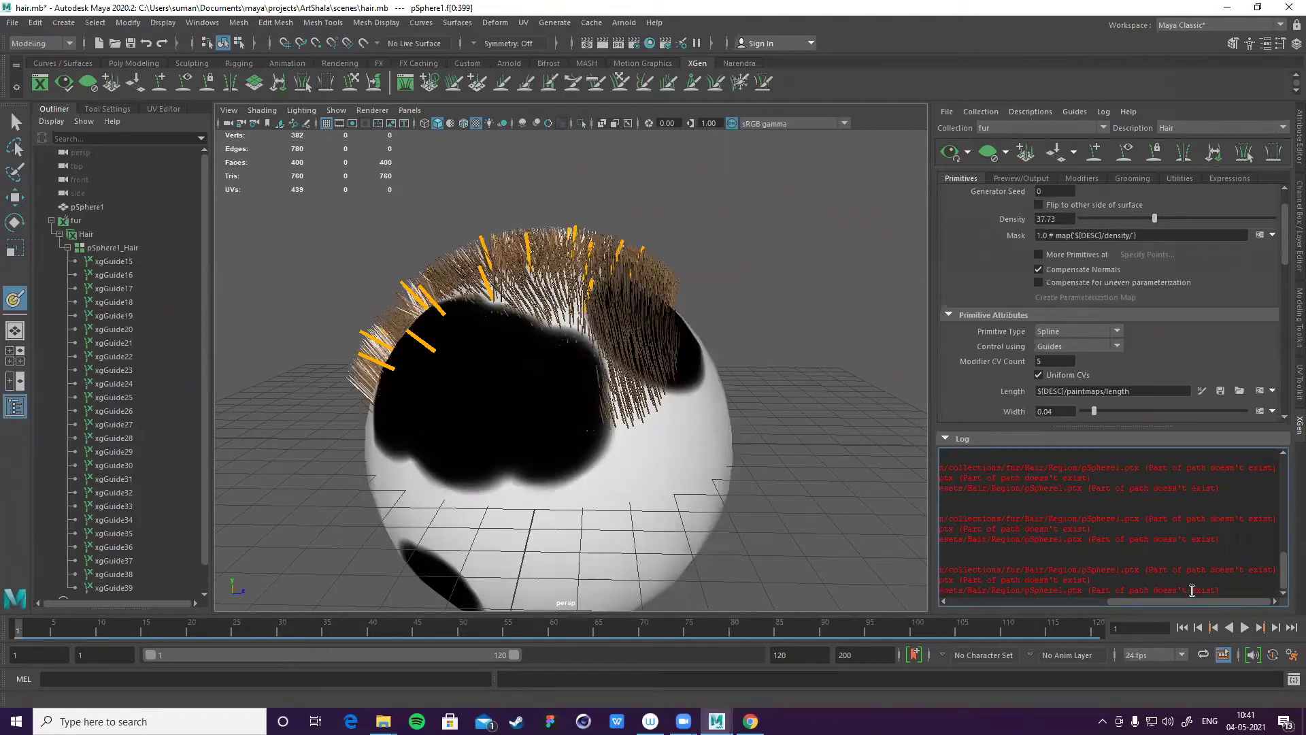
- Review the map and expression options available for the hair's Width and Length attributes
scroll(1217, 395, "down", 2)
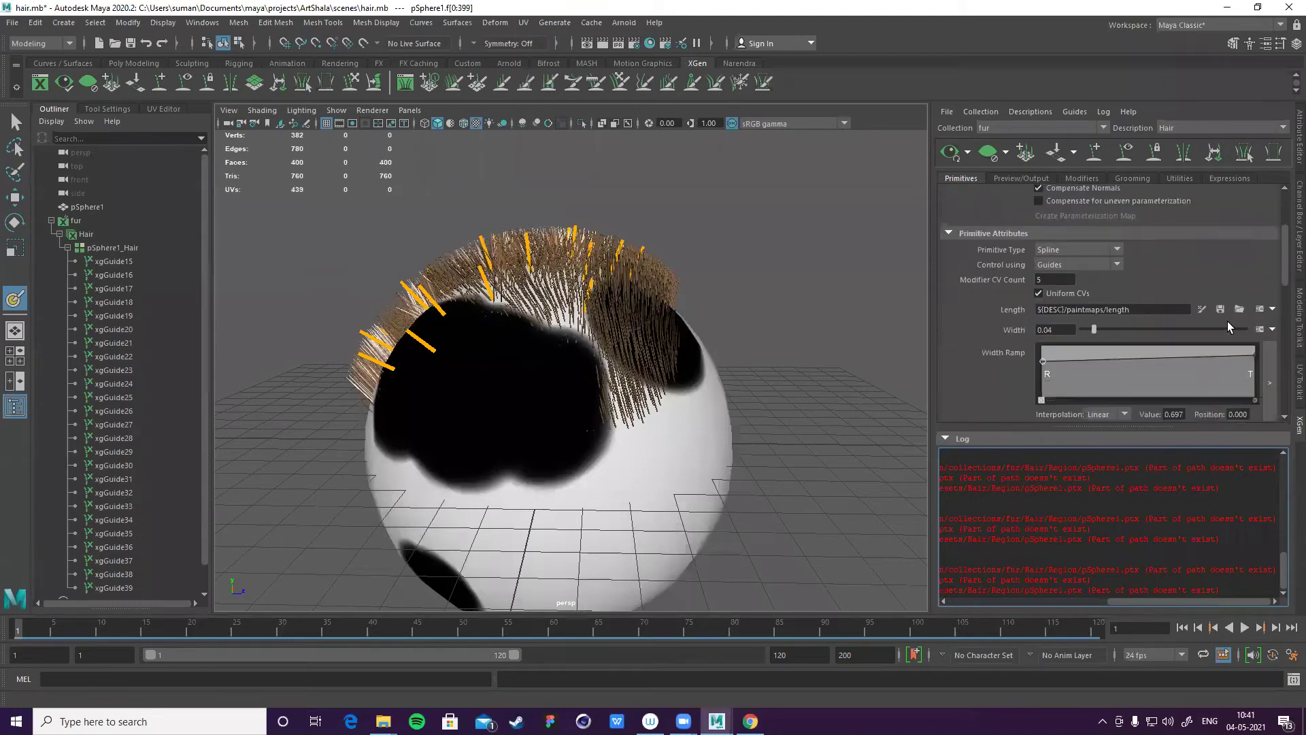
left_click(1272, 329)
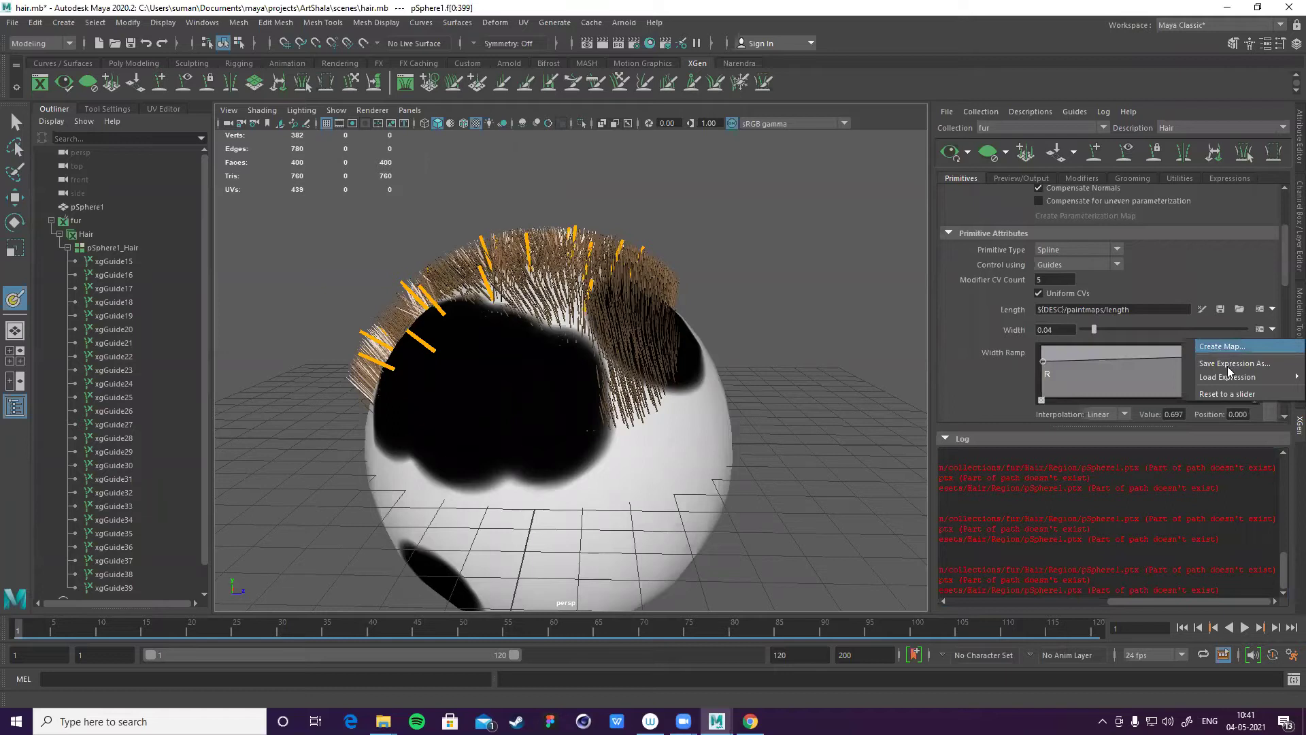
left_click(1269, 299)
left_click(1272, 309)
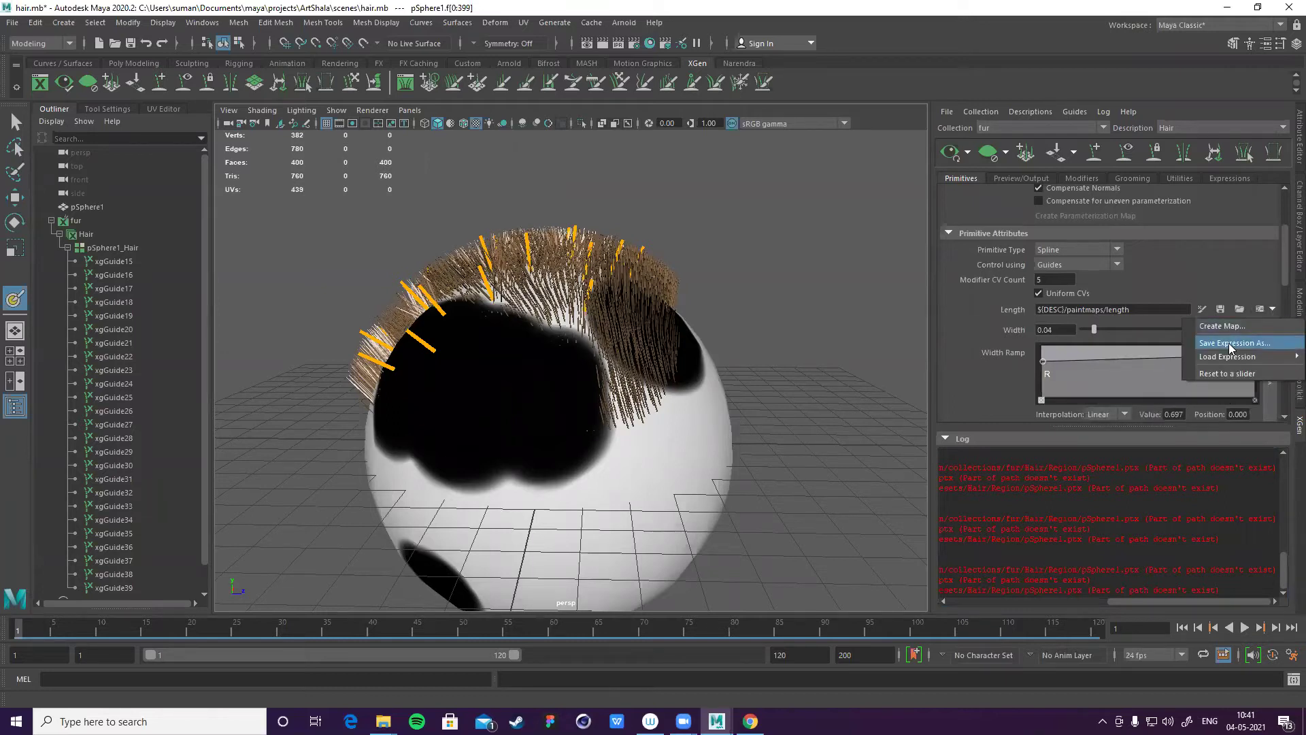
left_click(1228, 374)
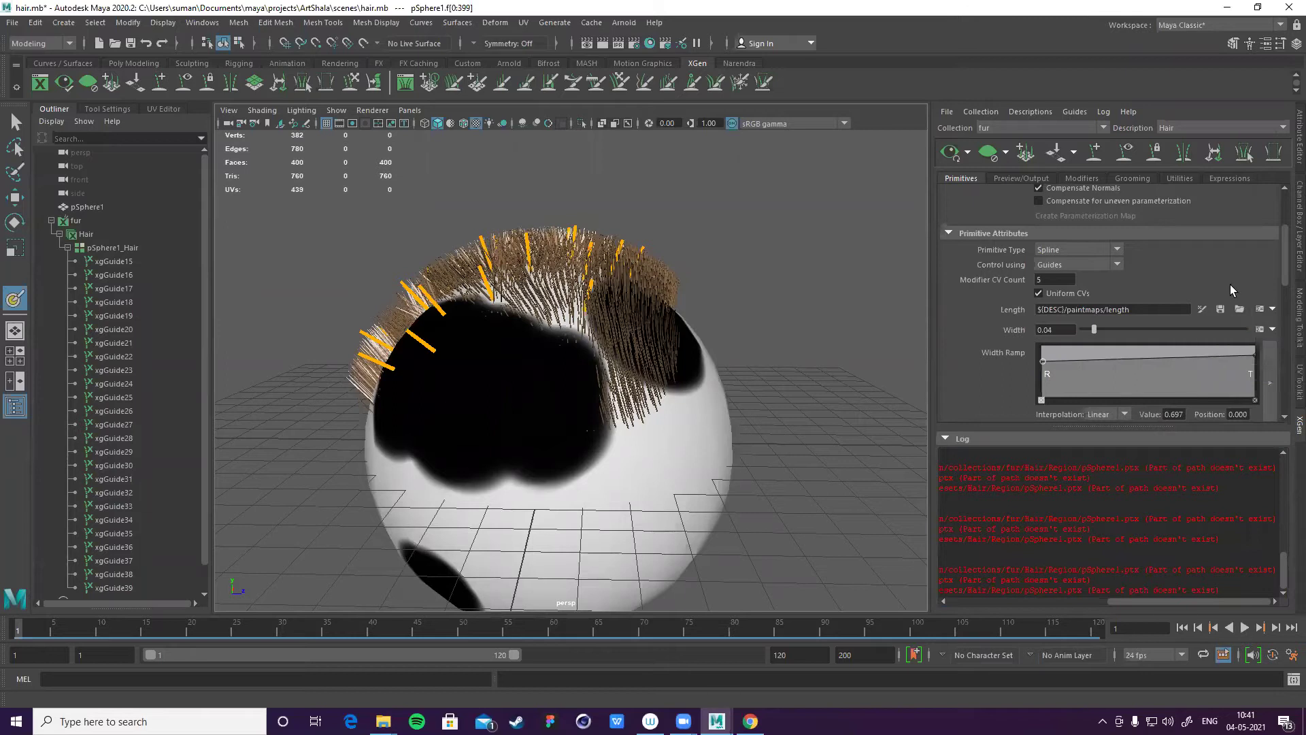
- Refresh the textured display, paint black over more hair between the existing patches, and inspect the sphere from several sides
key("5")
key("6")
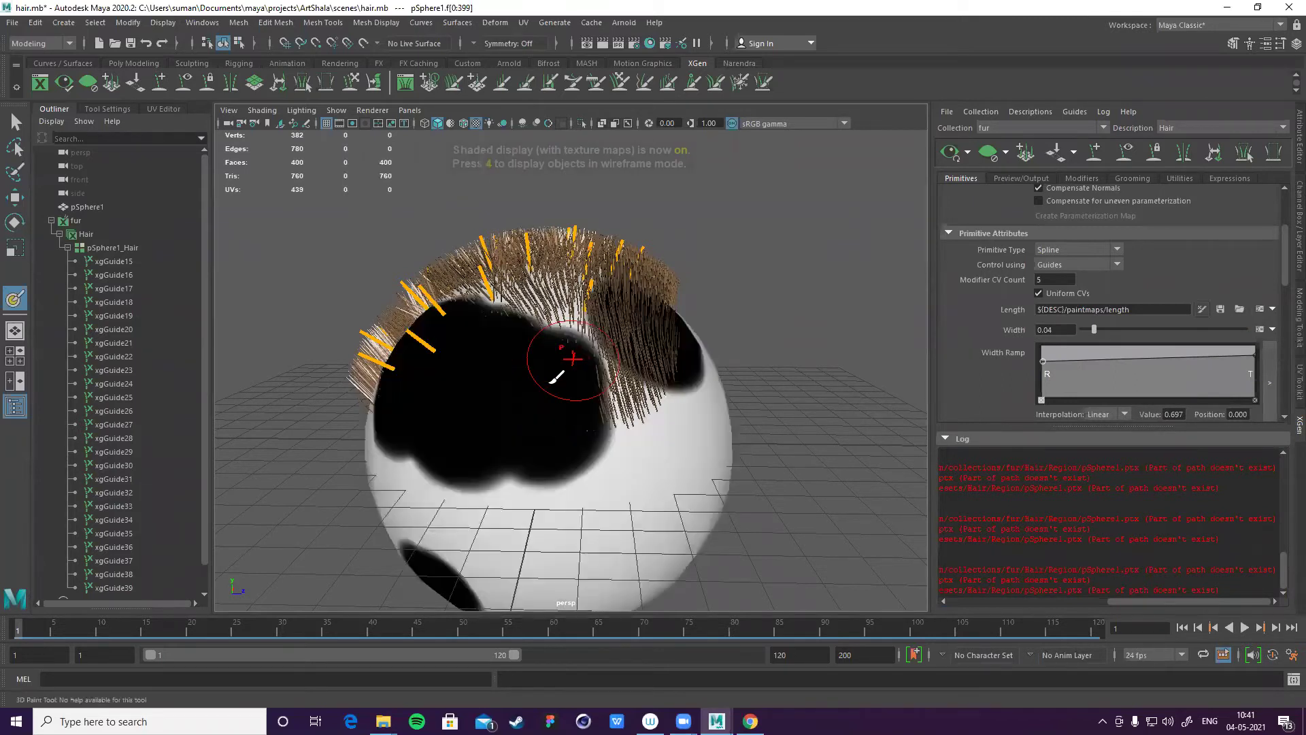
mouse_move(551, 381)
left_mouse_down("alt")
mouse_move(617, 309)
mouse_move(519, 501)
mouse_move(703, 379)
mouse_move(622, 386)
mouse_move(715, 385)
mouse_move(676, 438)
mouse_move(598, 443)
mouse_move(534, 398)
mouse_move(539, 374)
mouse_move(594, 373)
mouse_move(697, 333)
mouse_move(667, 411)
mouse_move(624, 372)
left_mouse_up("alt")
scroll(624, 373, "up", 10)
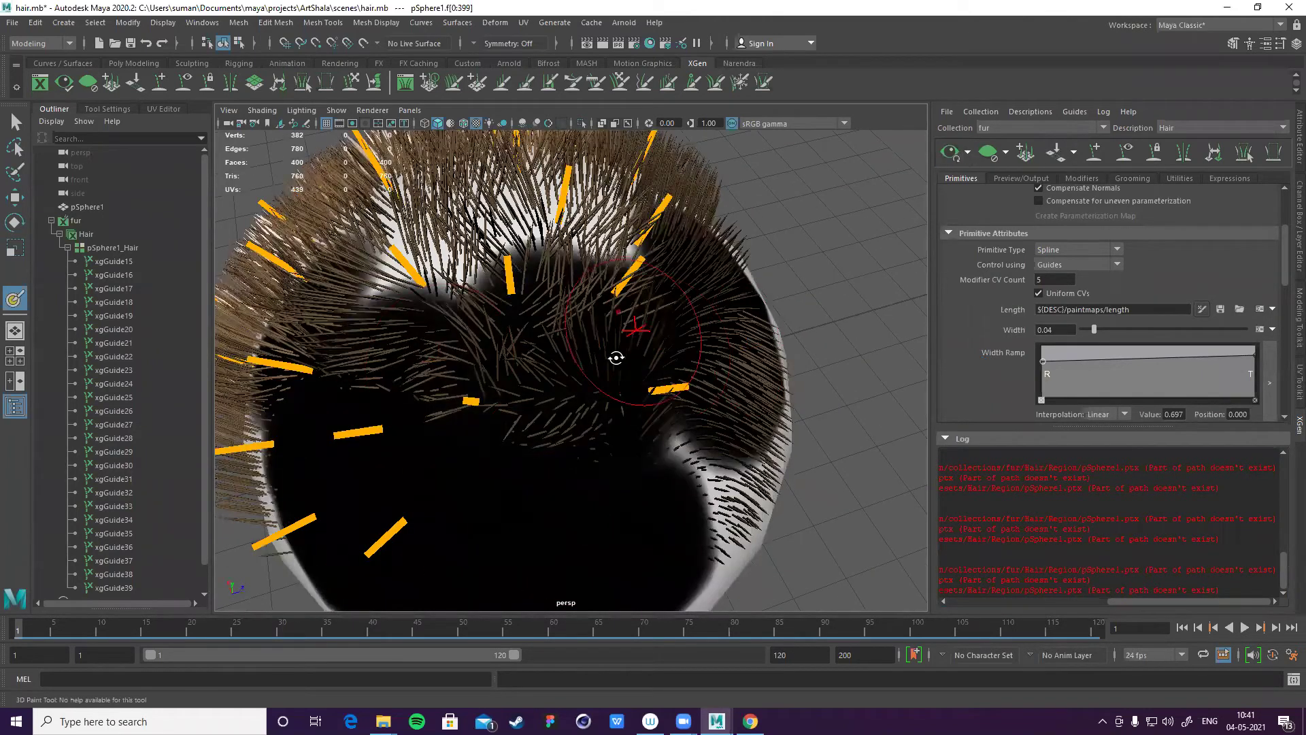
right_click_drag(614, 357, 572, 375, "alt")
scroll(596, 401, "down", 5)
left_click_drag(645, 372, 687, 306, "alt")
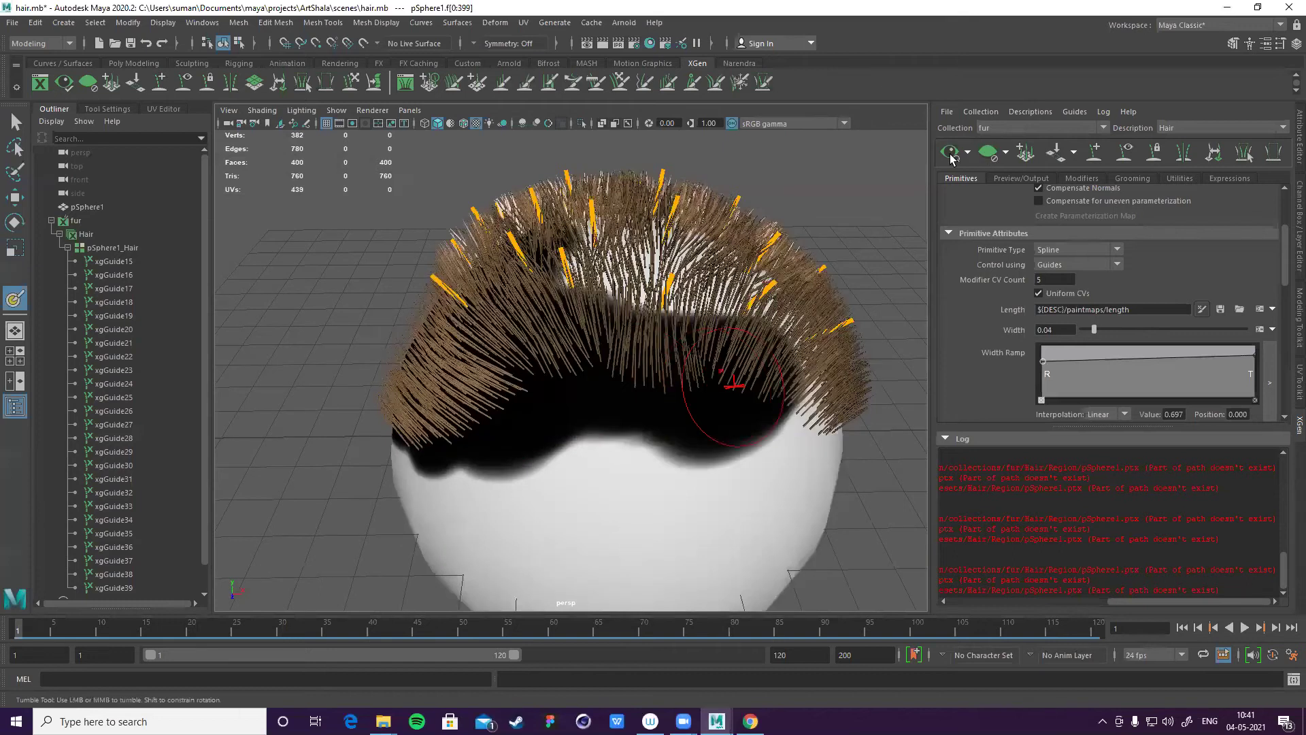
left_click_drag(599, 353, 544, 442, "alt")
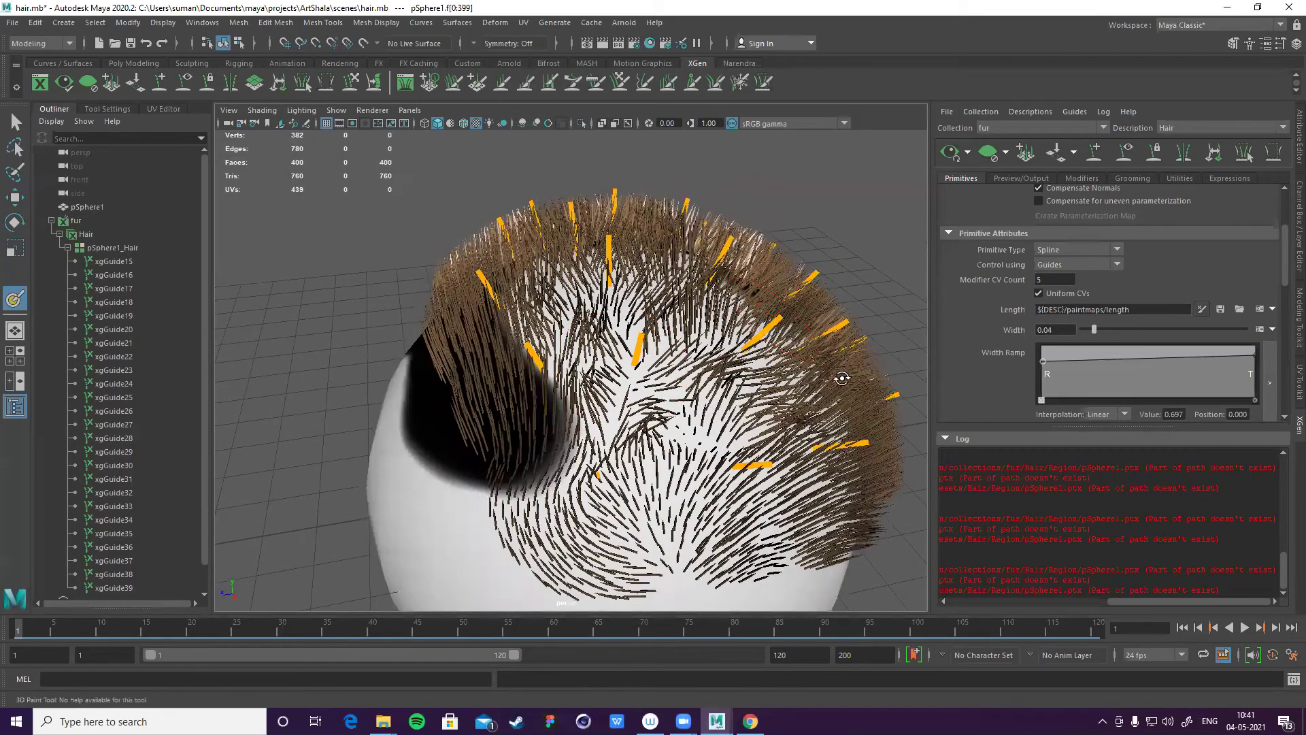
- Examine the painted length map and the resulting hair coverage from all around the sphere
left_click_drag(591, 318, 603, 396, "alt")
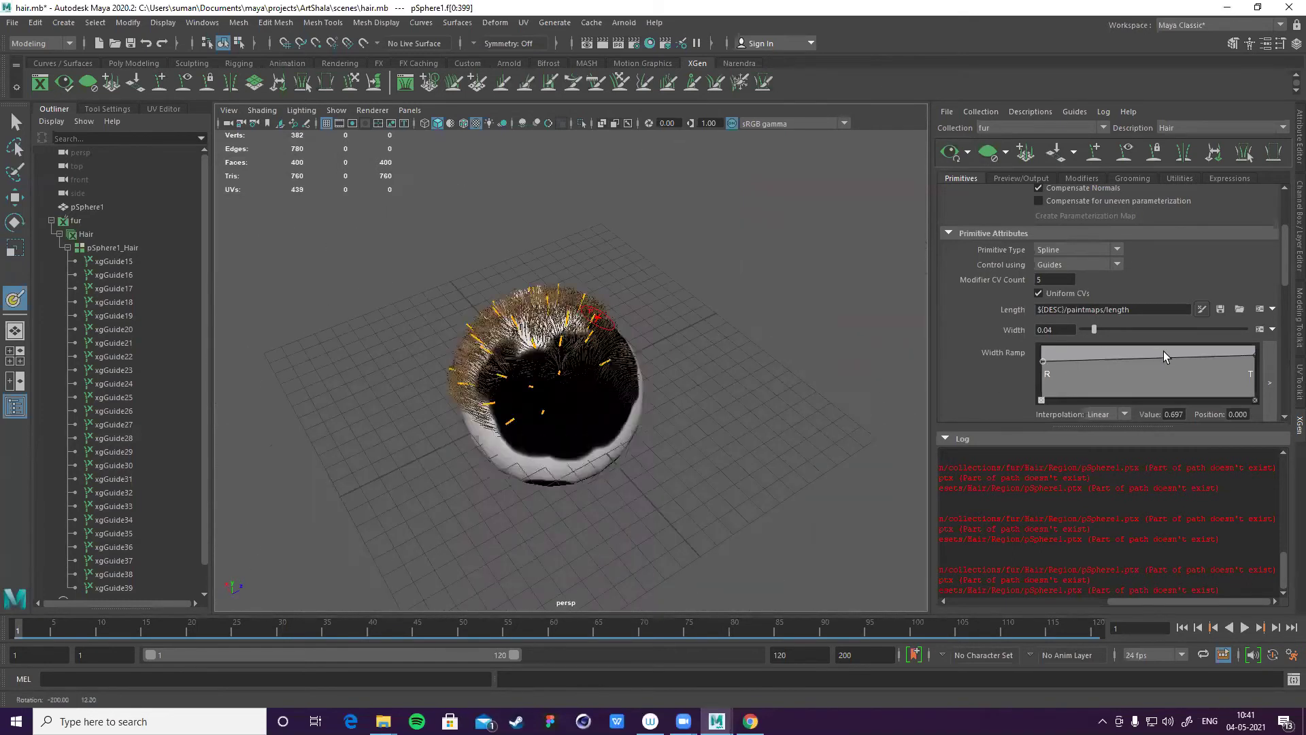
key("6")
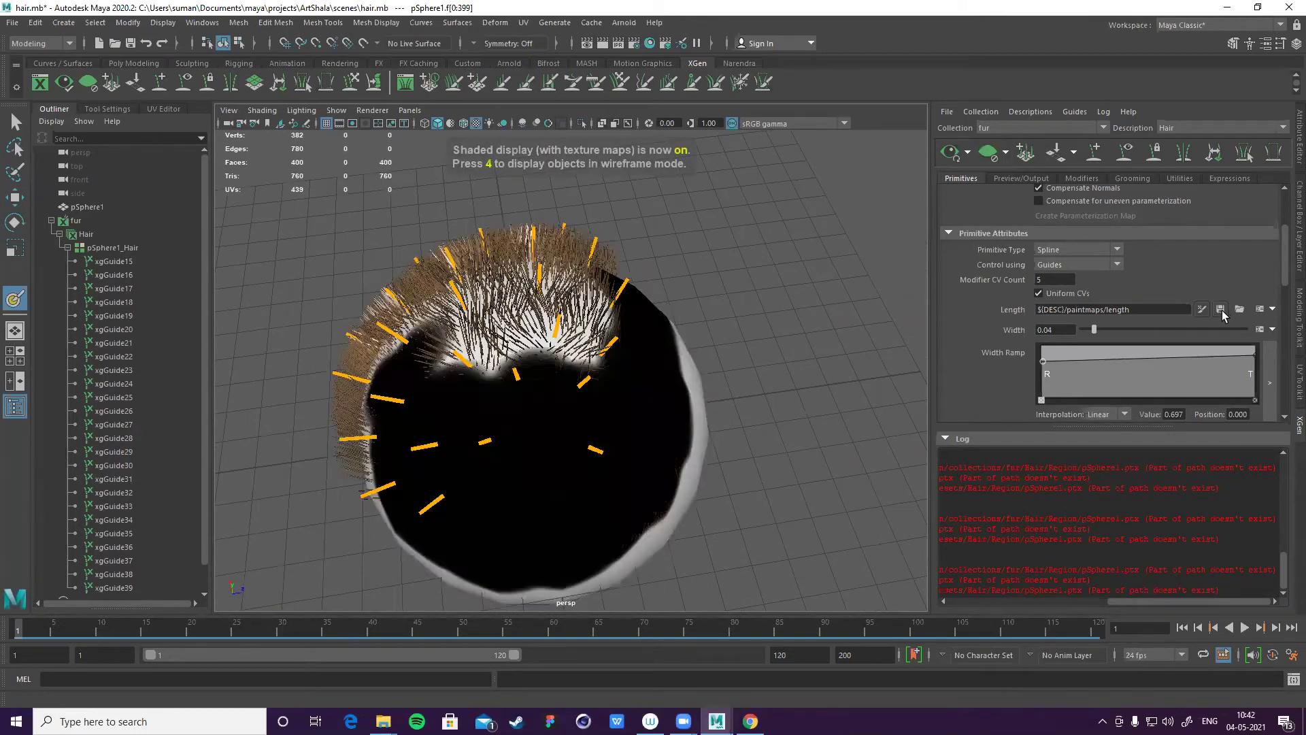
mouse_move(680, 354)
left_mouse_down("alt")
mouse_move(666, 381)
mouse_move(597, 309)
mouse_move(536, 412)
mouse_move(524, 401)
left_mouse_up("alt")
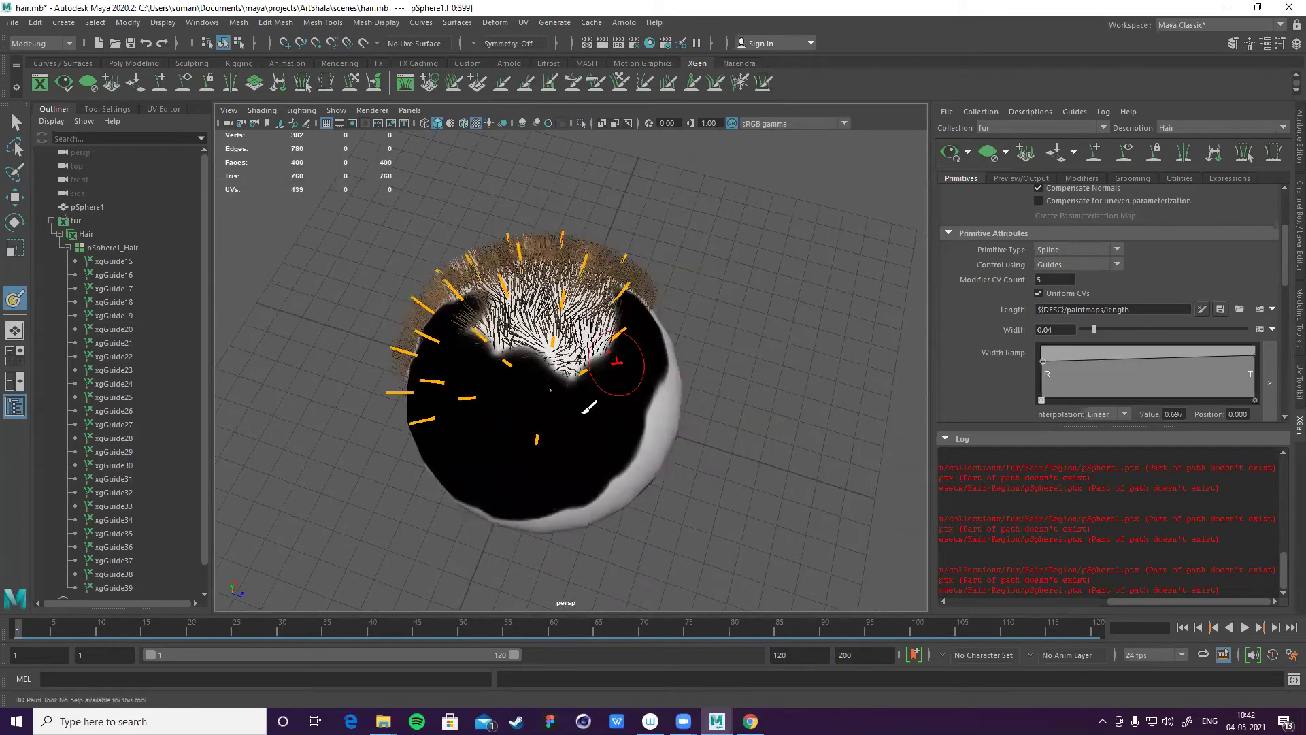
scroll(476, 374, "up", 5)
left_click_drag(732, 393, 781, 303, "alt")
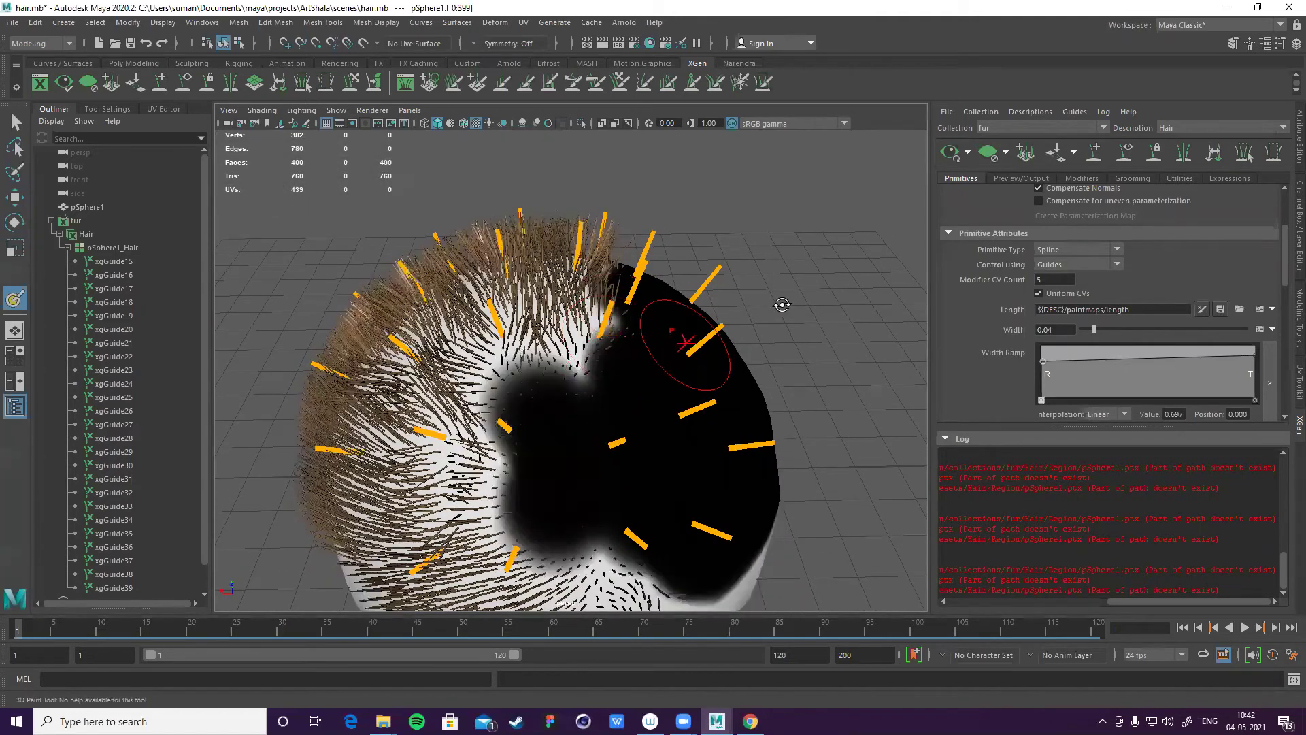
scroll(687, 303, "down", 3)
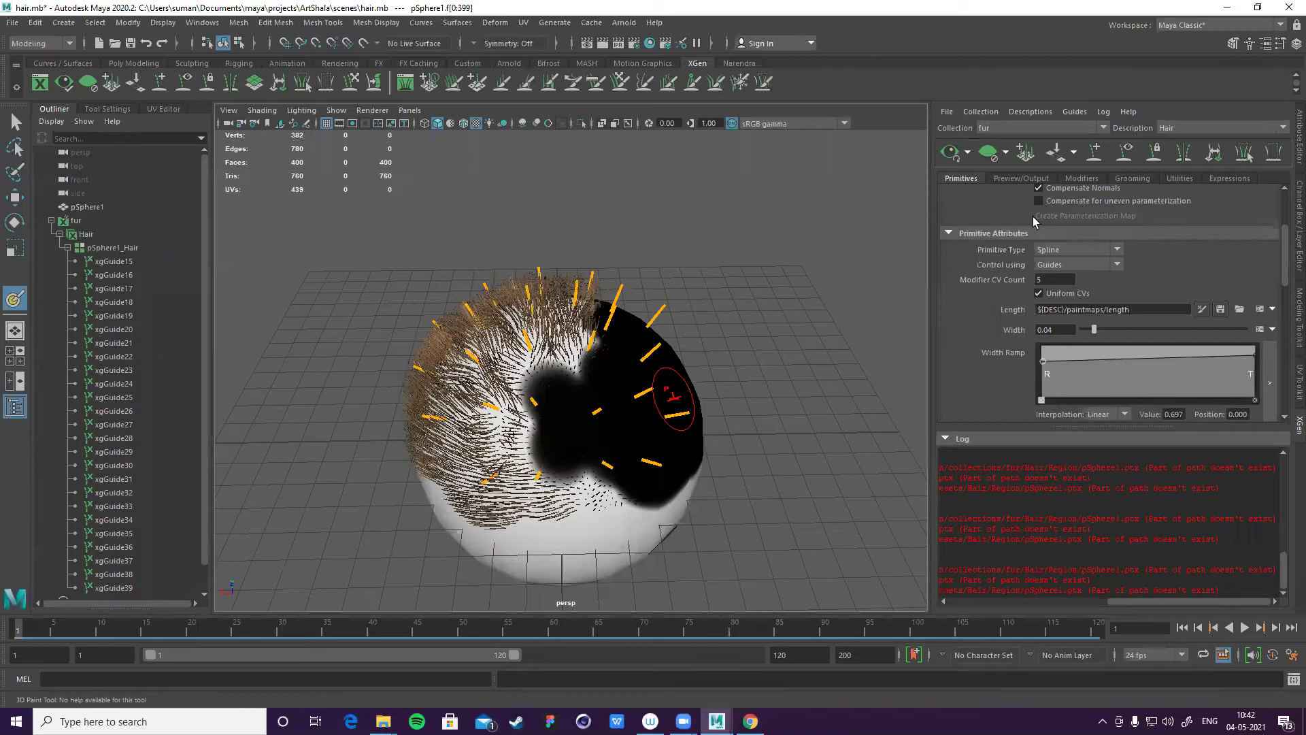
mouse_move(627, 308)
left_mouse_down("alt")
mouse_move(550, 357)
mouse_move(493, 341)
mouse_move(598, 338)
mouse_move(517, 347)
left_mouse_up("alt")
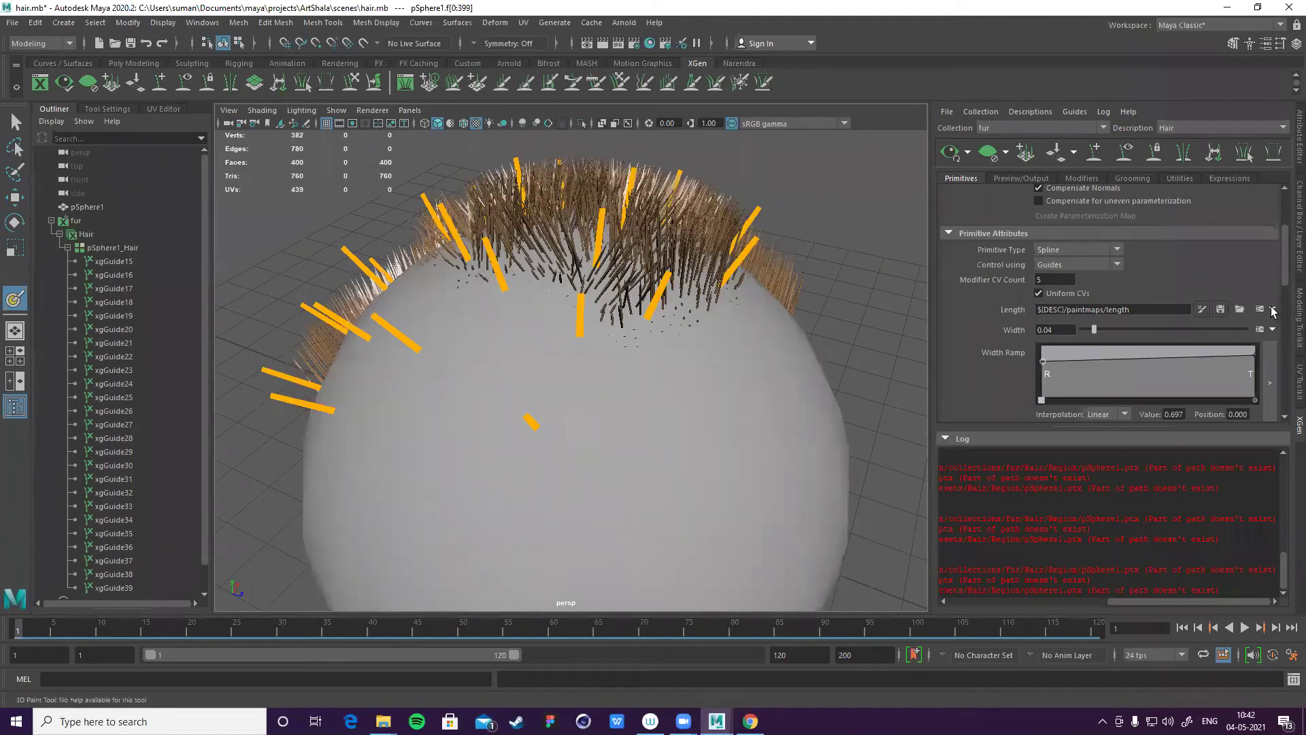
- Create a new hair length map named length1 and paint black over the top of the sphere
left_click(1271, 309)
left_click(1222, 325)
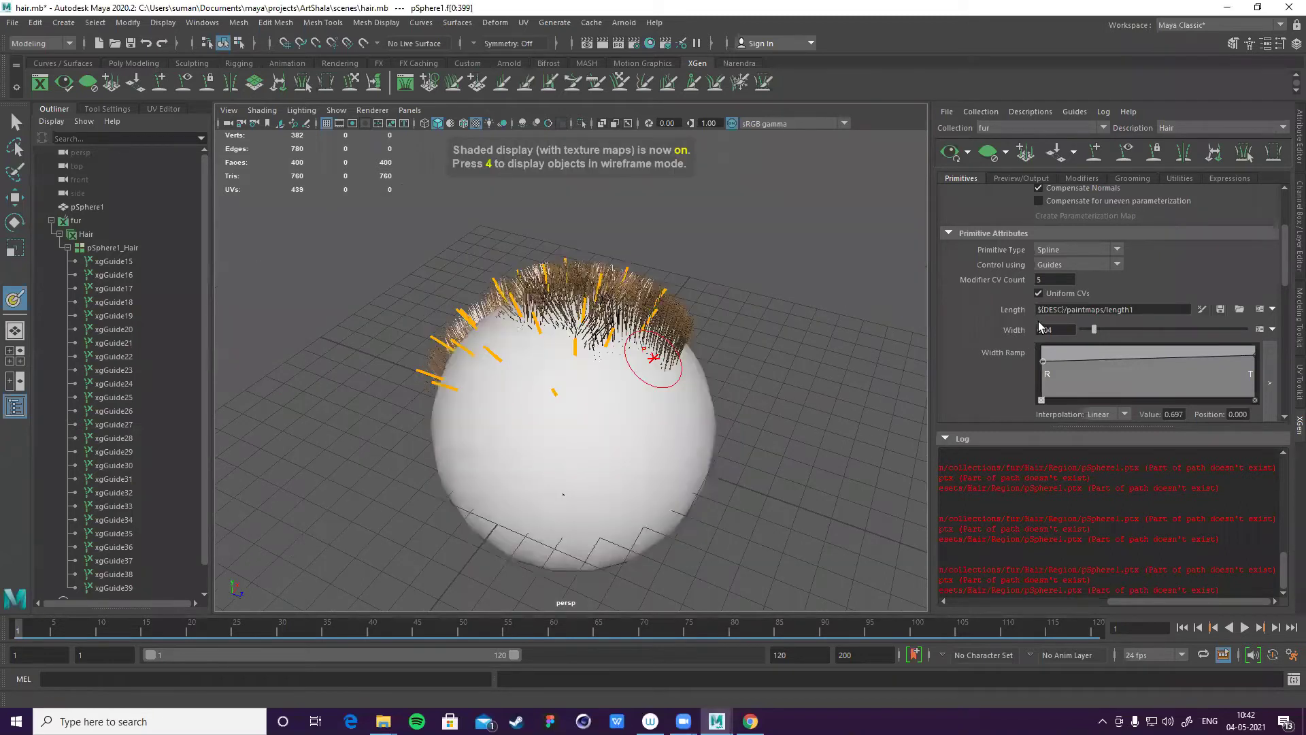
scroll(1057, 311, "up", 3)
scroll(1063, 308, "down", 5)
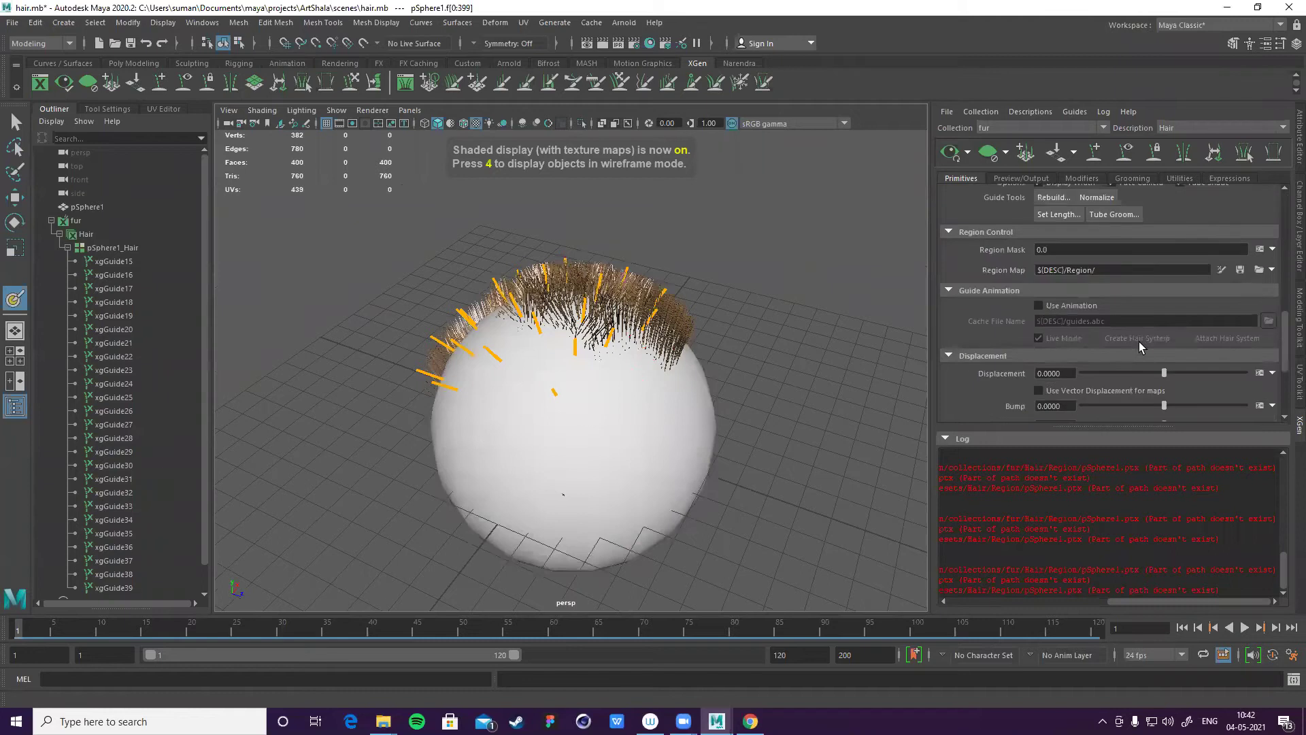
scroll(1139, 346, "down", 2)
scroll(1141, 329, "up", 7)
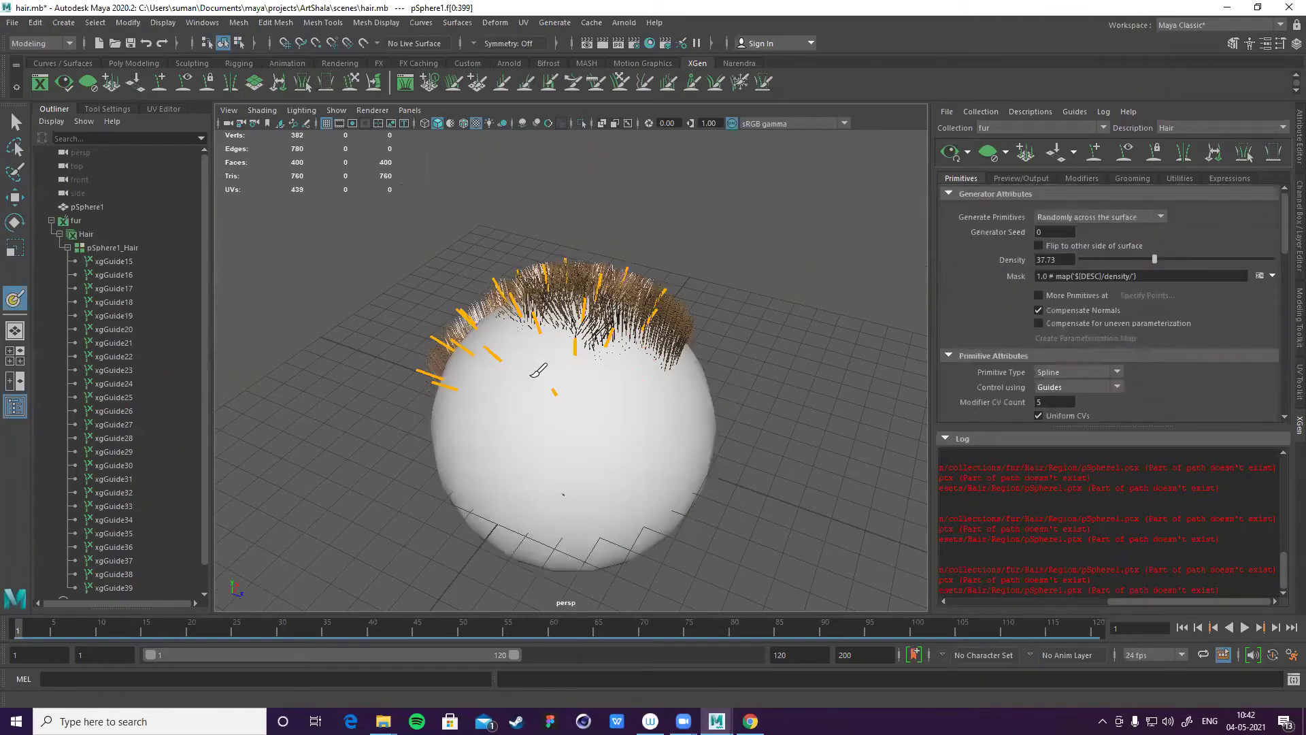
scroll(564, 379, "up", 5)
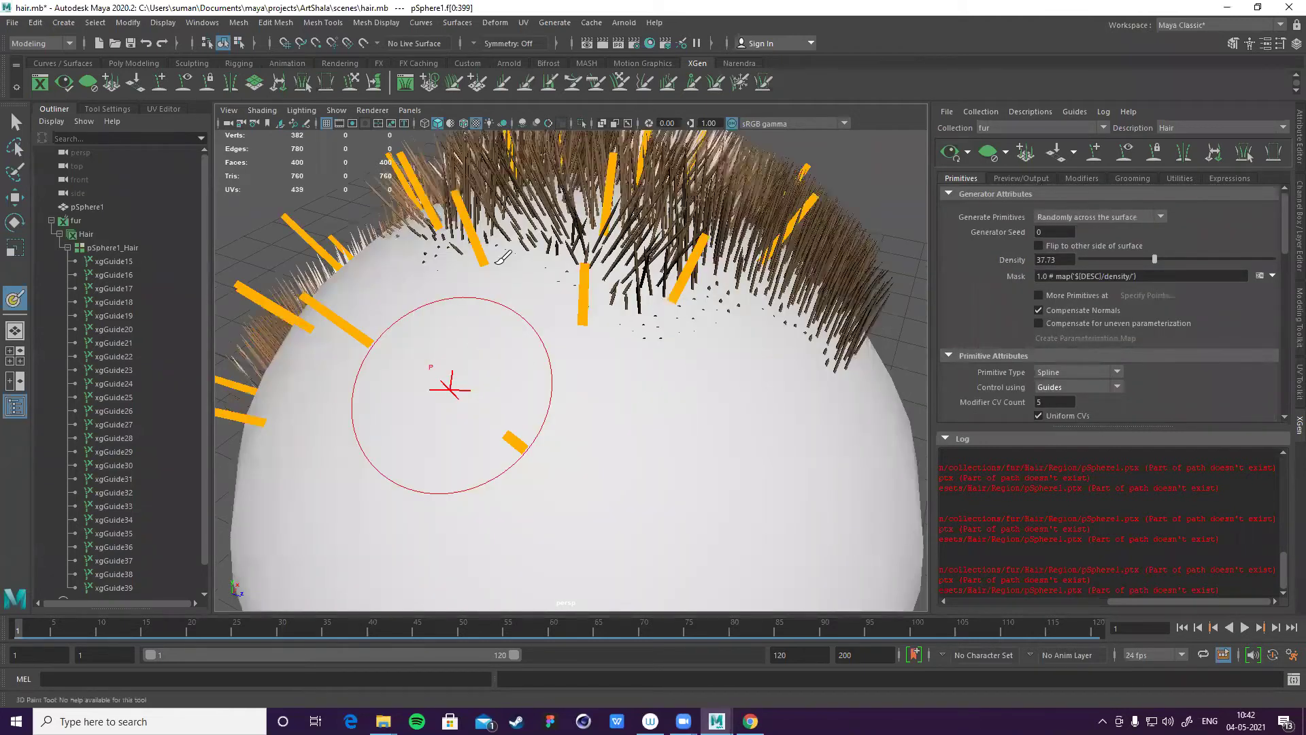
left_click_drag(629, 294, 548, 363, "alt")
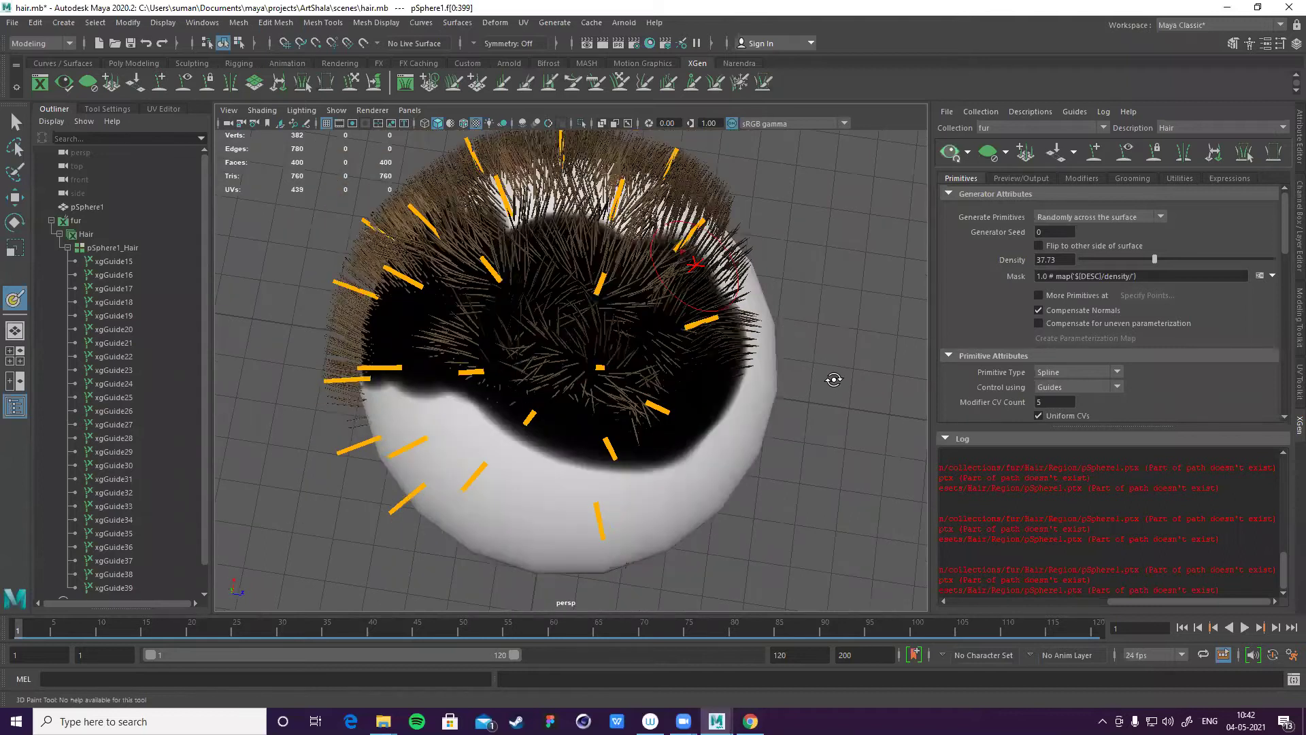
left_click_drag(474, 284, 476, 312, "alt")
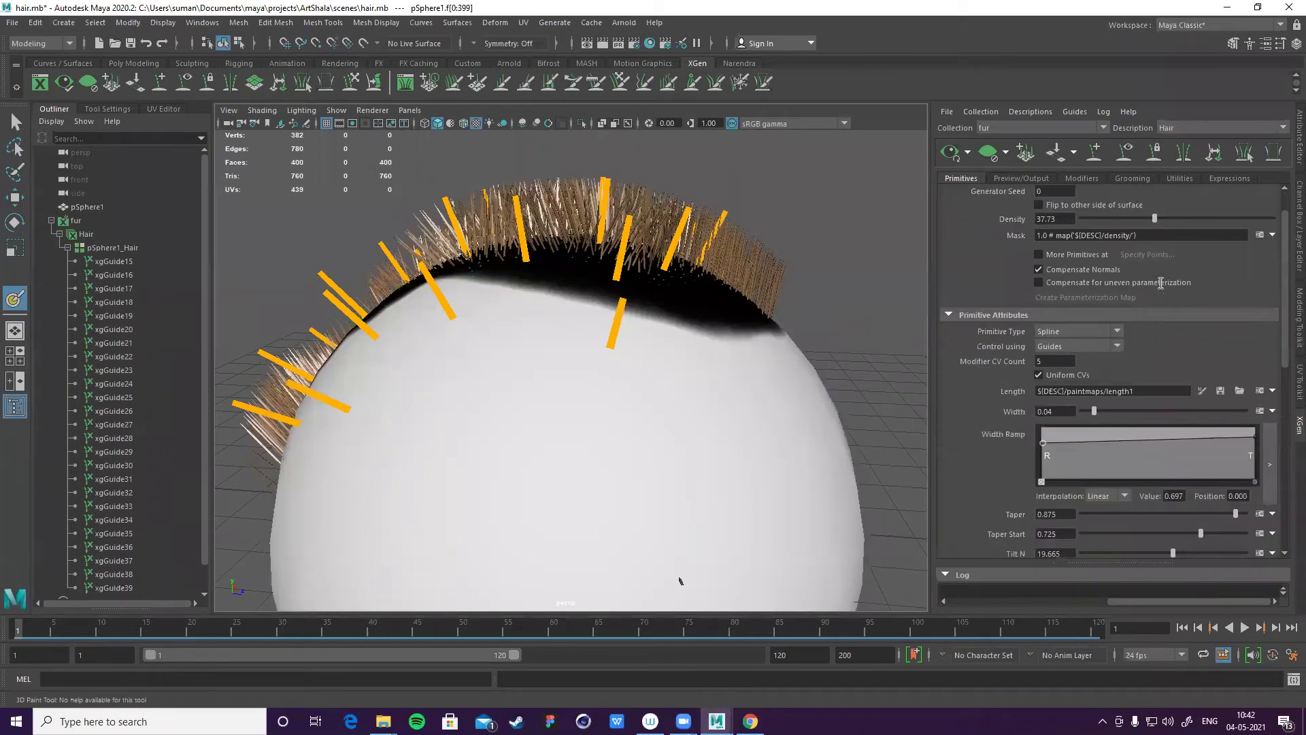
- Set the hair density to about 50.895 in the generator attributes
scroll(1160, 282, "up", 2)
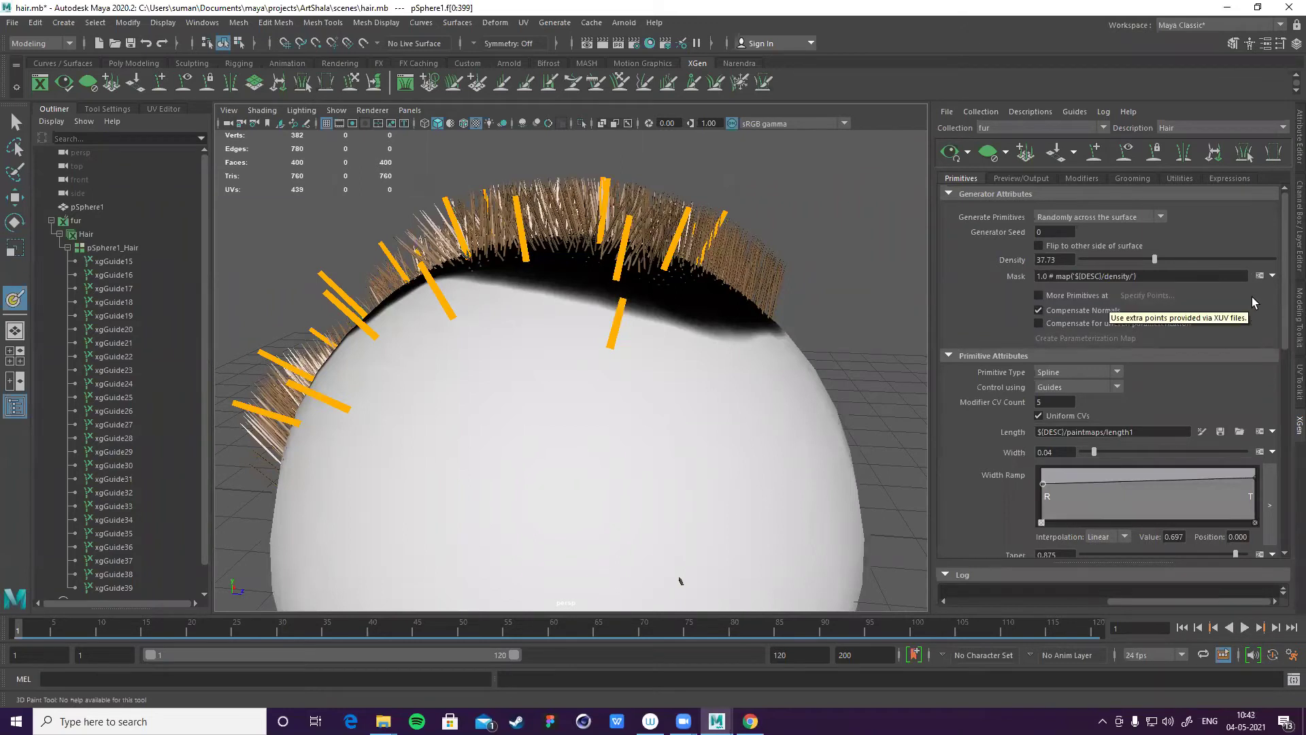
left_click(1272, 276)
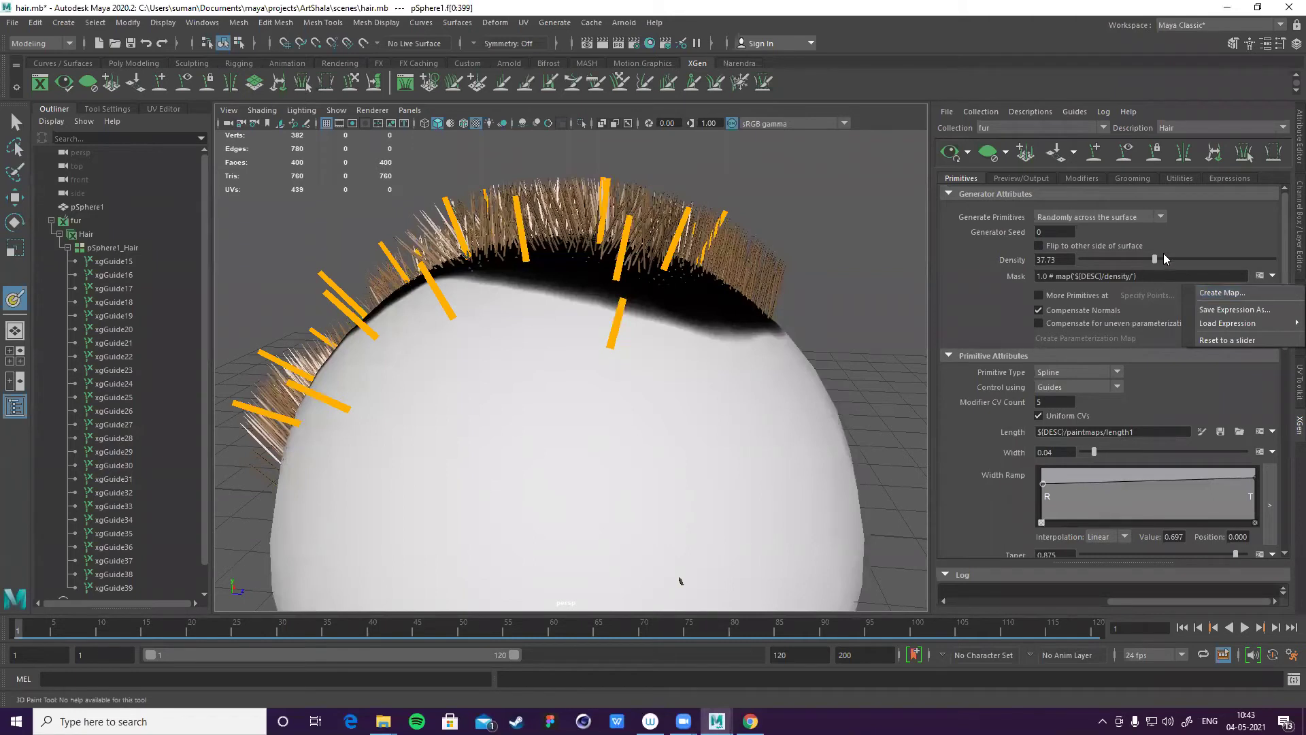
left_click(1201, 260)
left_click(1168, 260)
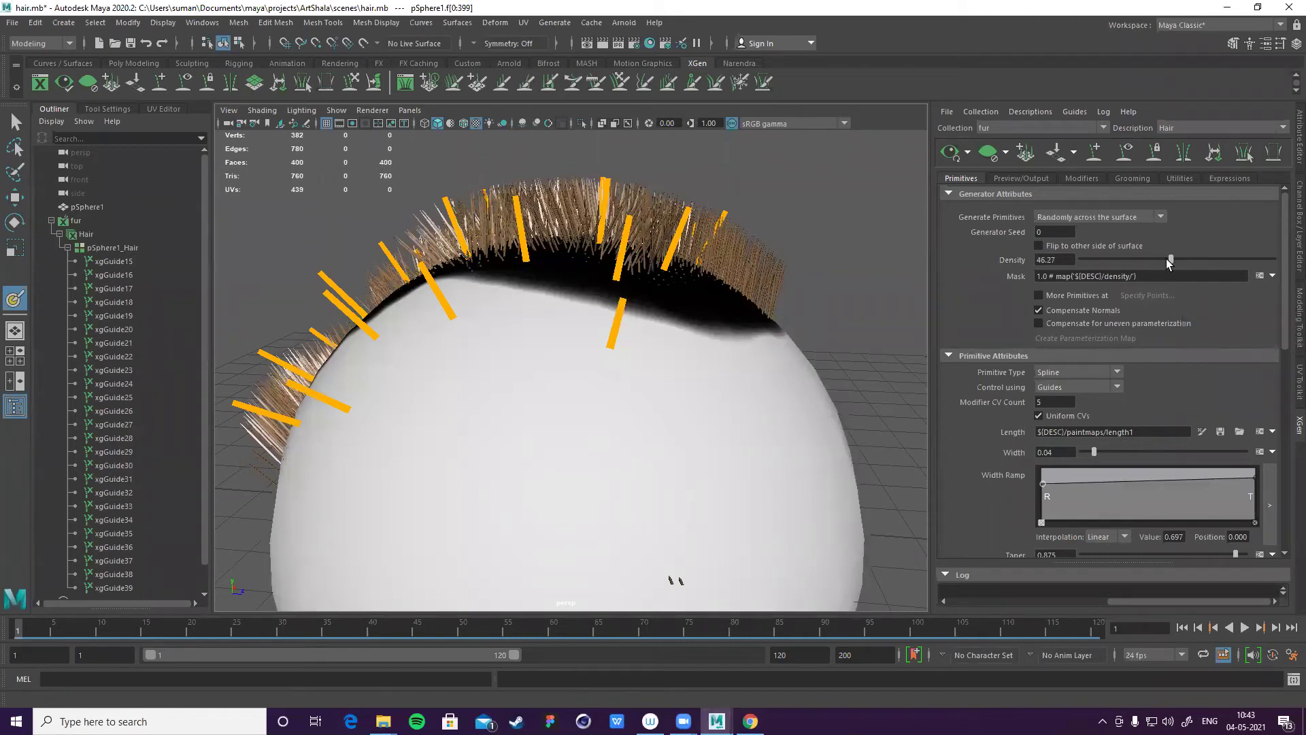
left_click(1188, 260)
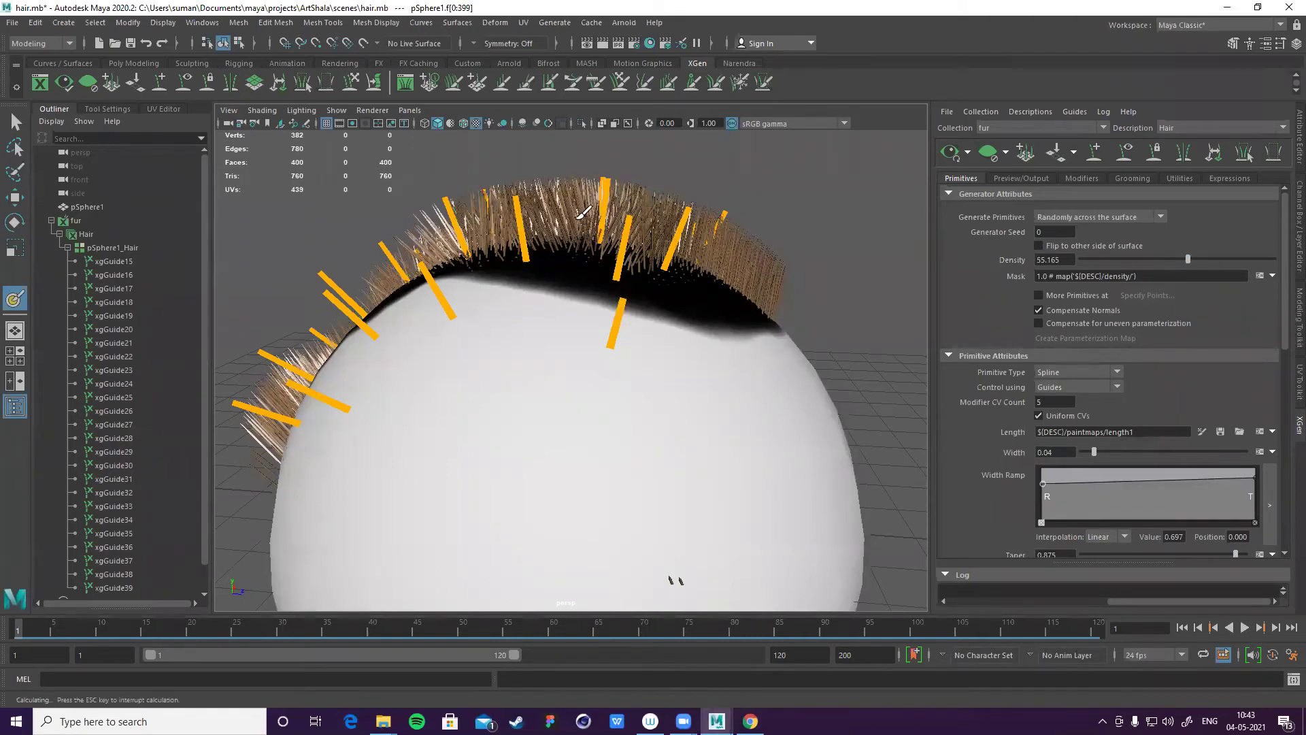
left_click_drag(602, 266, 565, 267, "alt")
left_click(1179, 259)
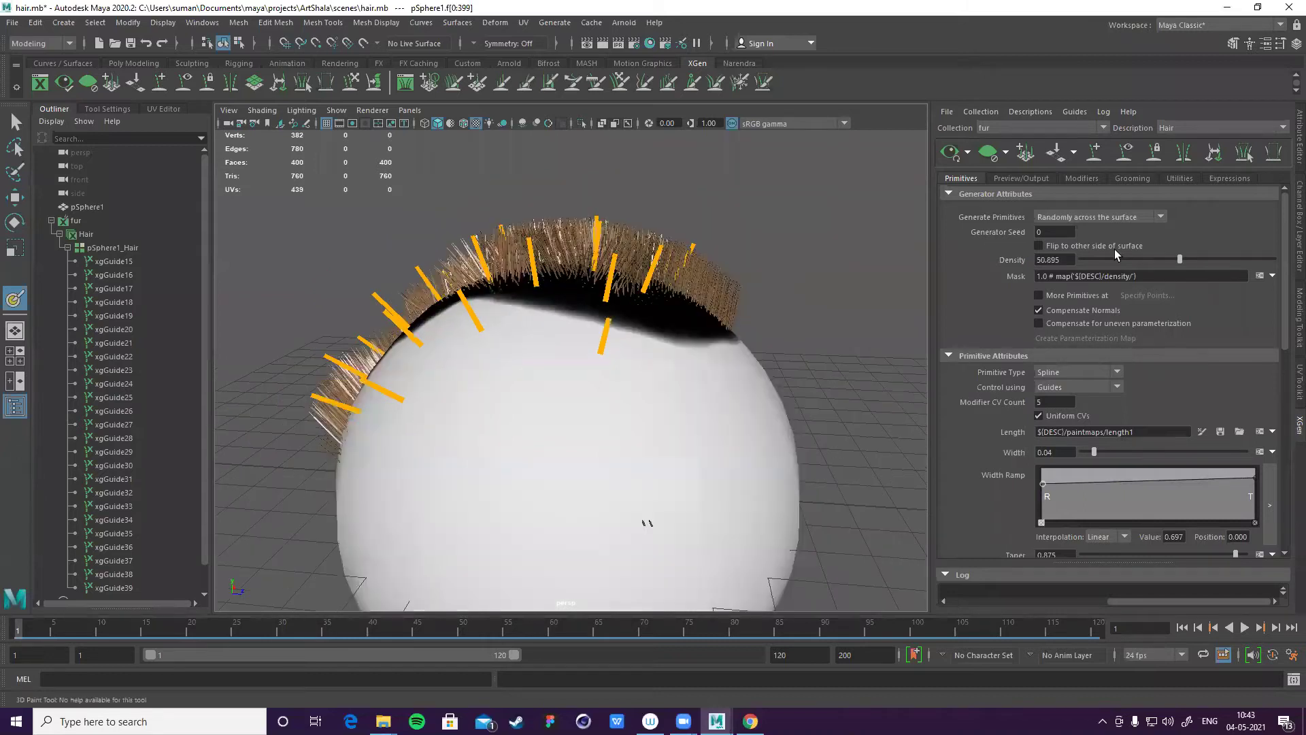
- Create a map for the hair mask named maskdesity with resolution 5.0 and a white start color
left_click(1273, 278)
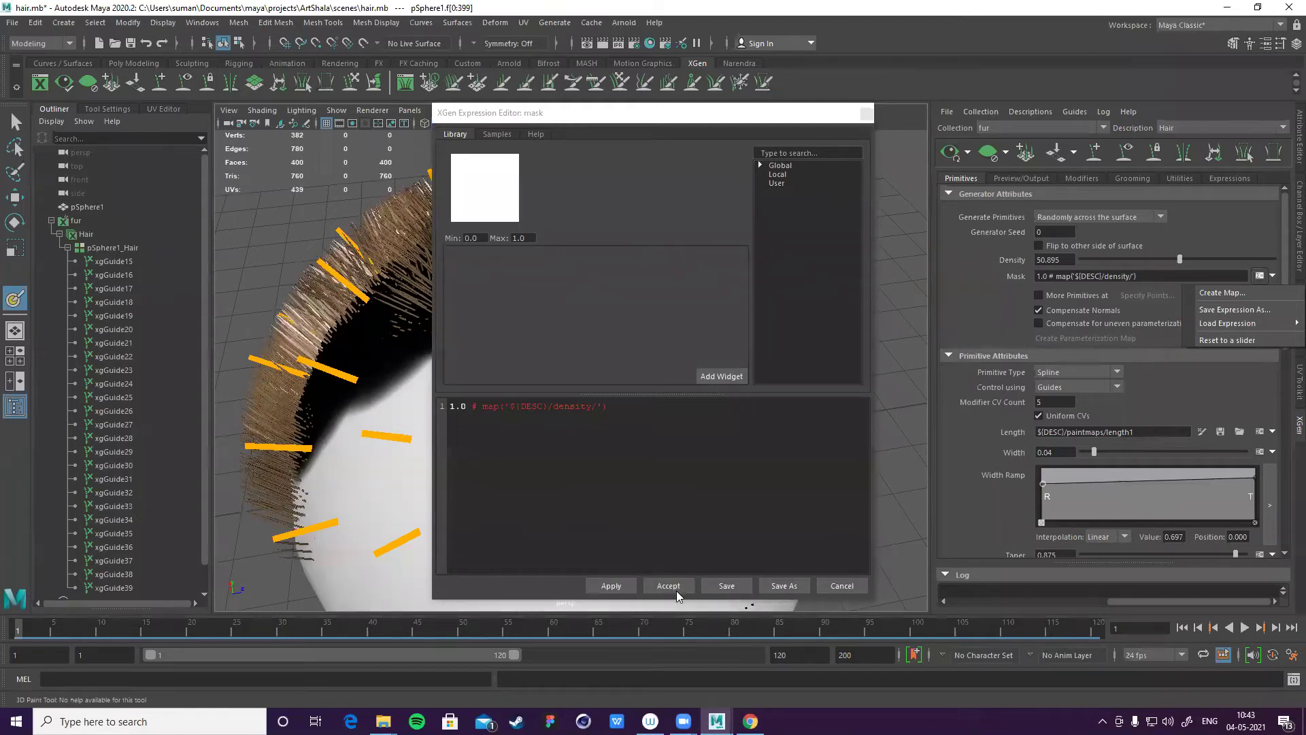
left_click(843, 117)
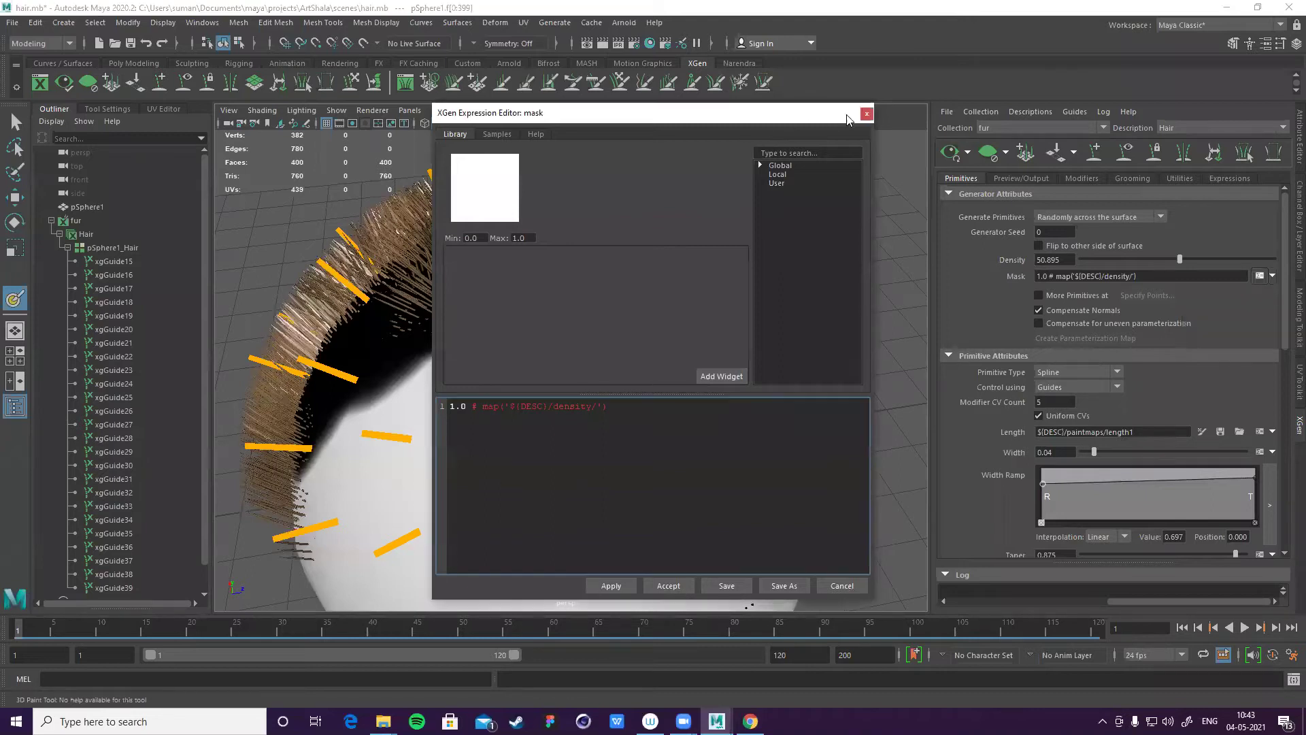
left_click(1271, 276)
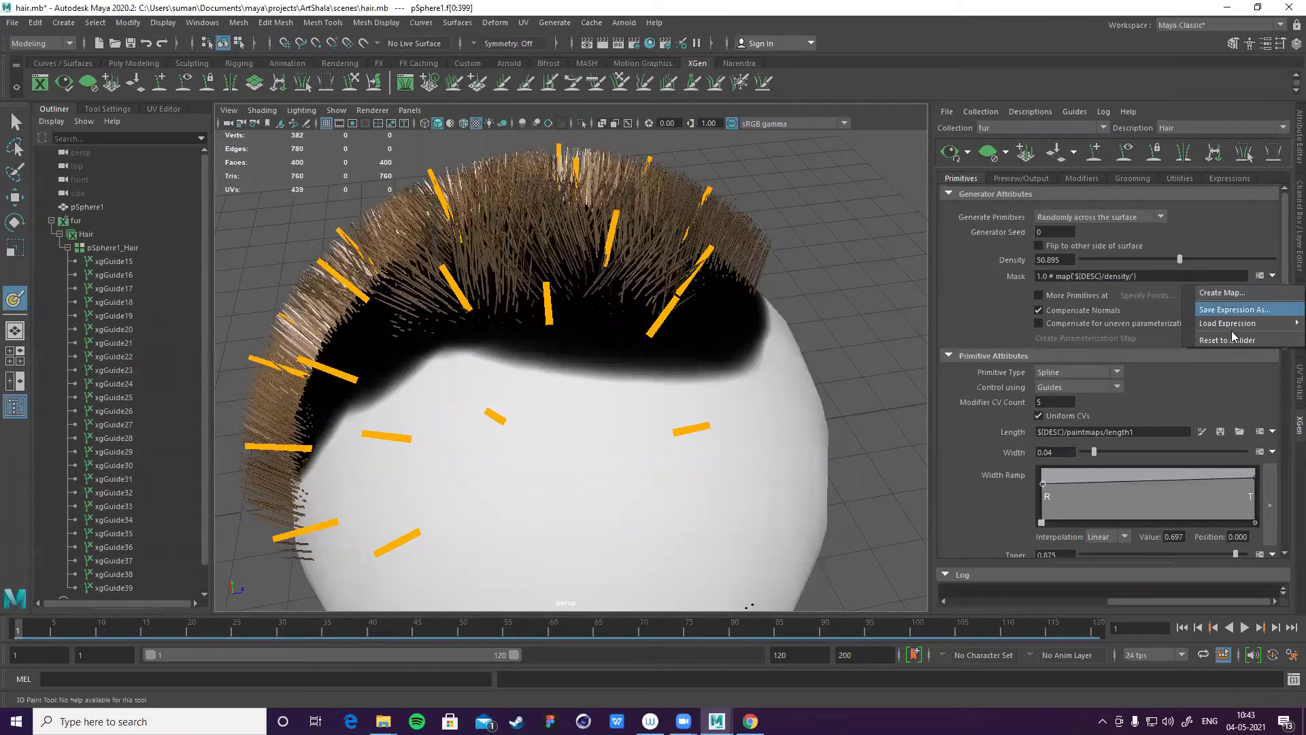
left_click(1223, 292)
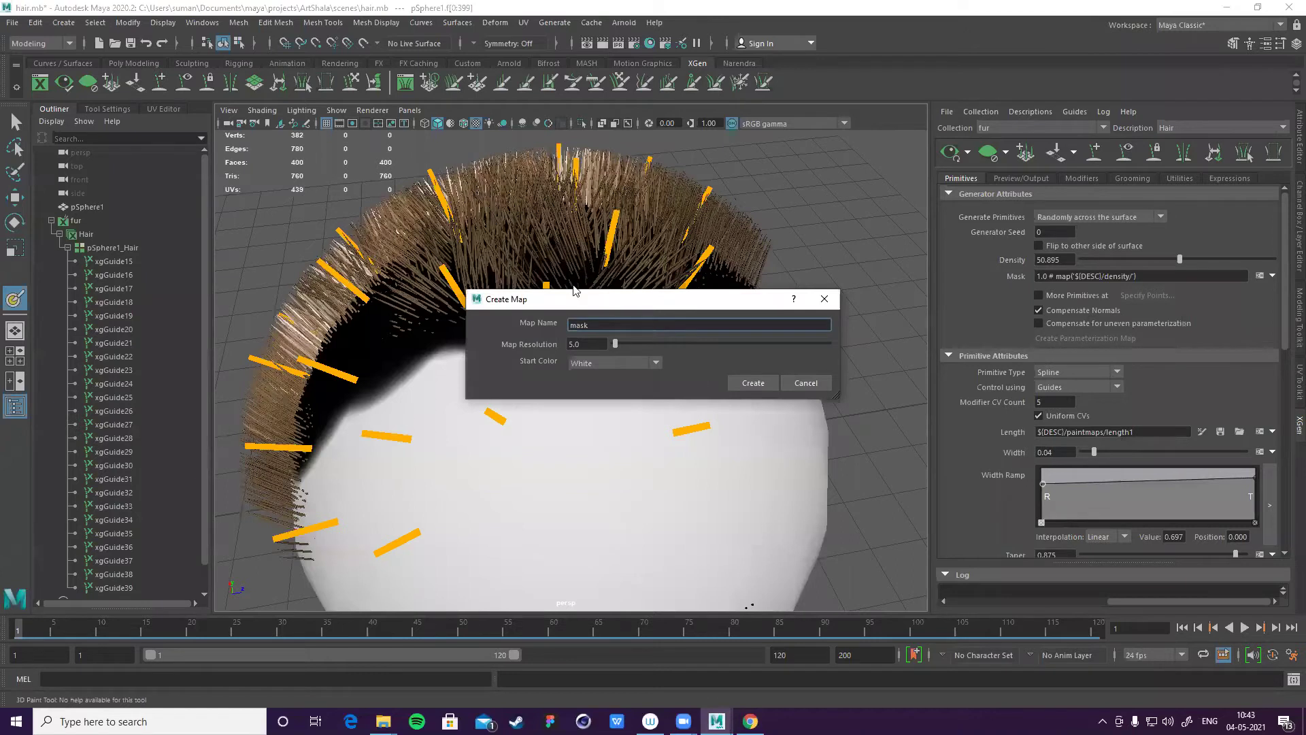
type("desntit")
left_click(589, 340)
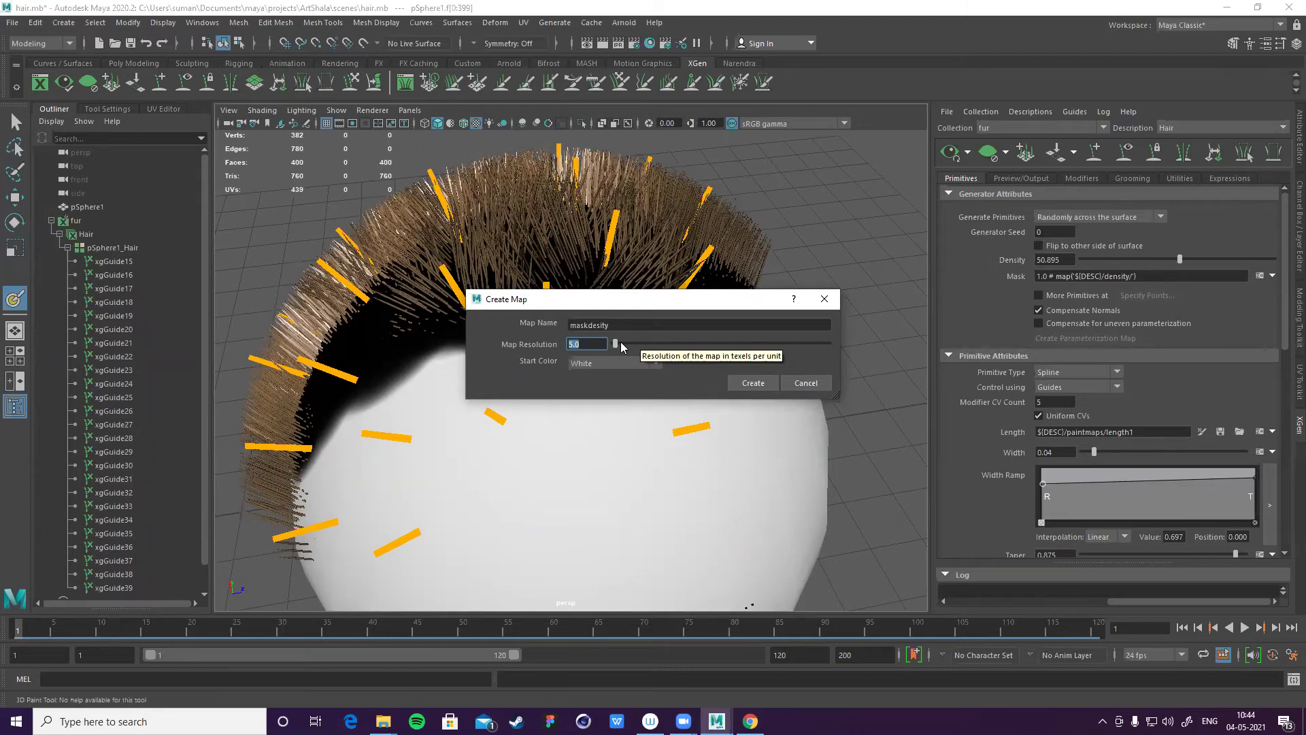
left_click_drag(621, 343, 809, 346)
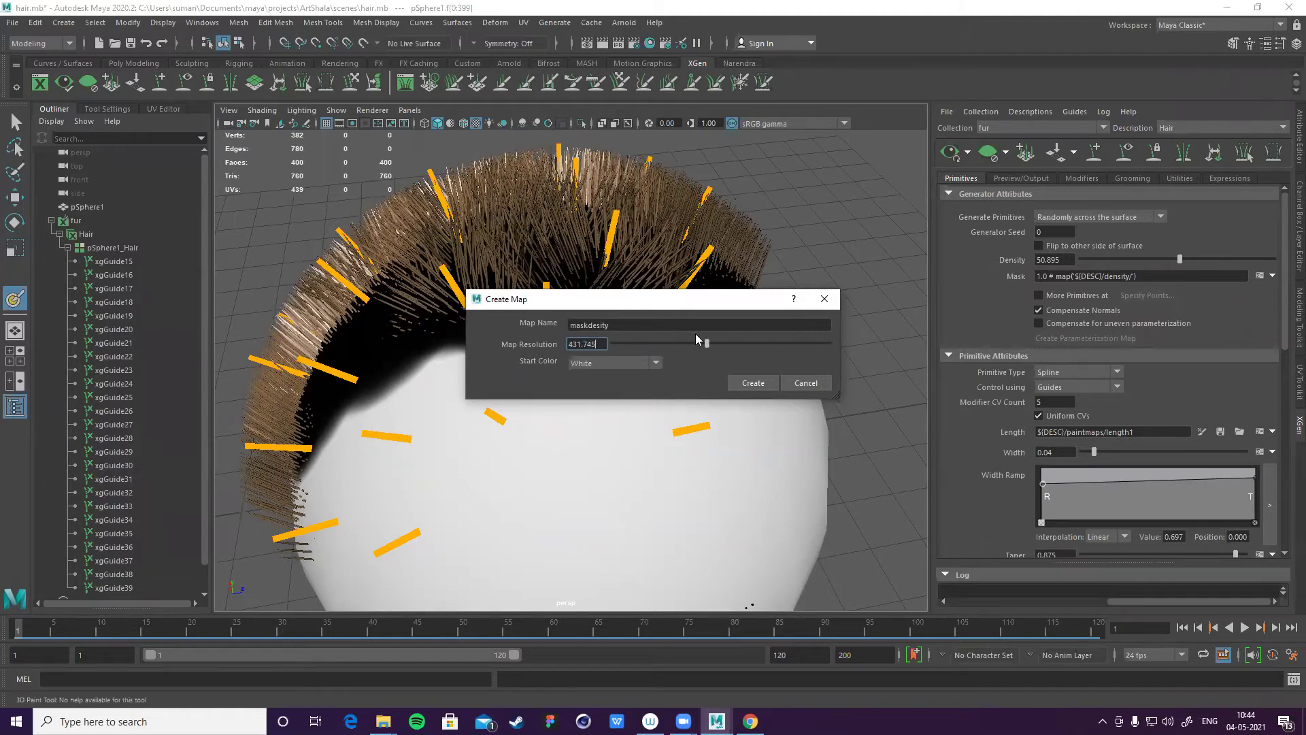
left_click_drag(684, 332, 630, 330)
left_click_drag(617, 330, 491, 344)
type("5")
key("Return")
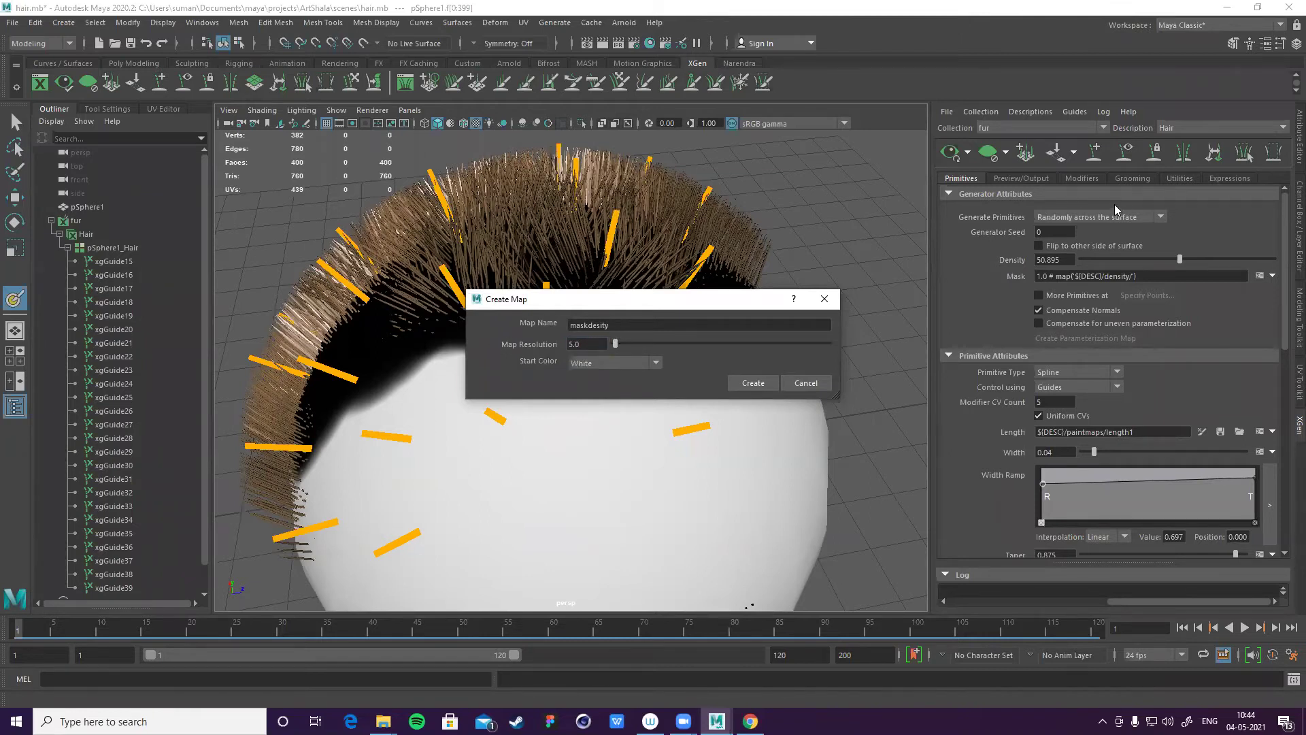
left_click(751, 384)
- Paint black strokes around the top of the sphere on the mask map, refresh the hair preview and save the map
mouse_move(683, 301)
left_mouse_down("alt")
mouse_move(748, 288)
mouse_move(680, 320)
left_mouse_up("alt")
mouse_move(571, 340)
left_mouse_down()
mouse_move(459, 393)
mouse_move(465, 411)
left_mouse_up()
mouse_move(346, 323)
left_mouse_down("alt")
mouse_move(540, 381)
mouse_move(582, 360)
left_mouse_up("alt")
mouse_move(593, 361)
left_mouse_down()
mouse_move(541, 435)
mouse_move(578, 442)
left_mouse_up()
mouse_move(799, 373)
left_mouse_down("alt")
mouse_move(530, 374)
mouse_move(435, 354)
mouse_move(415, 374)
left_mouse_up("alt")
left_click_drag(578, 346, 615, 339)
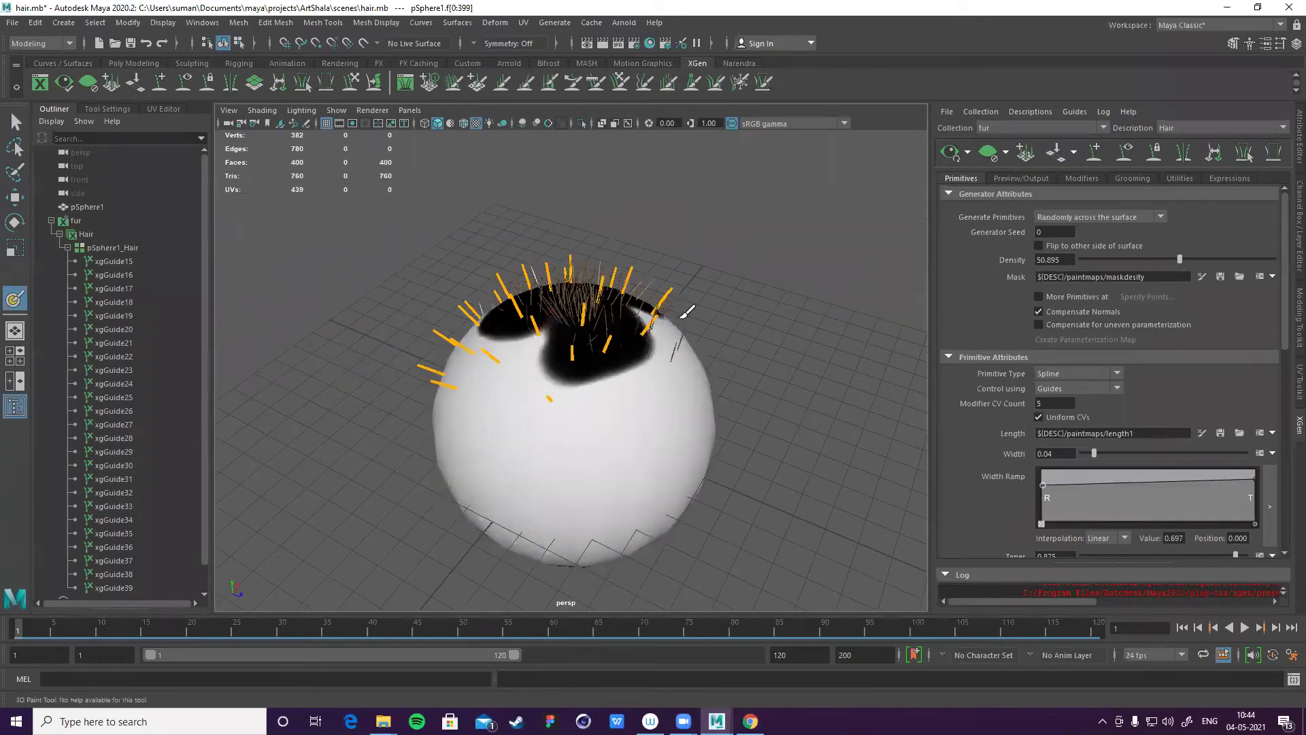
left_click_drag(687, 312, 679, 367)
left_click(949, 152)
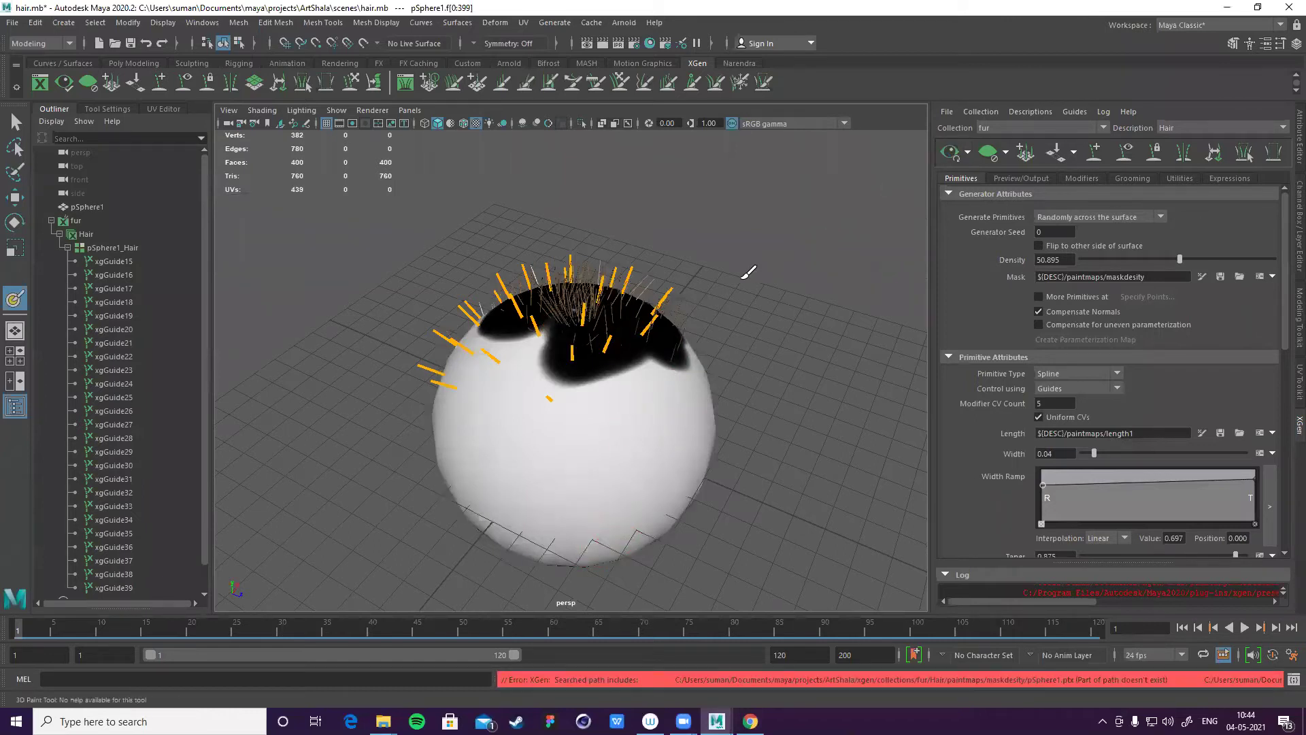
left_click(1221, 276)
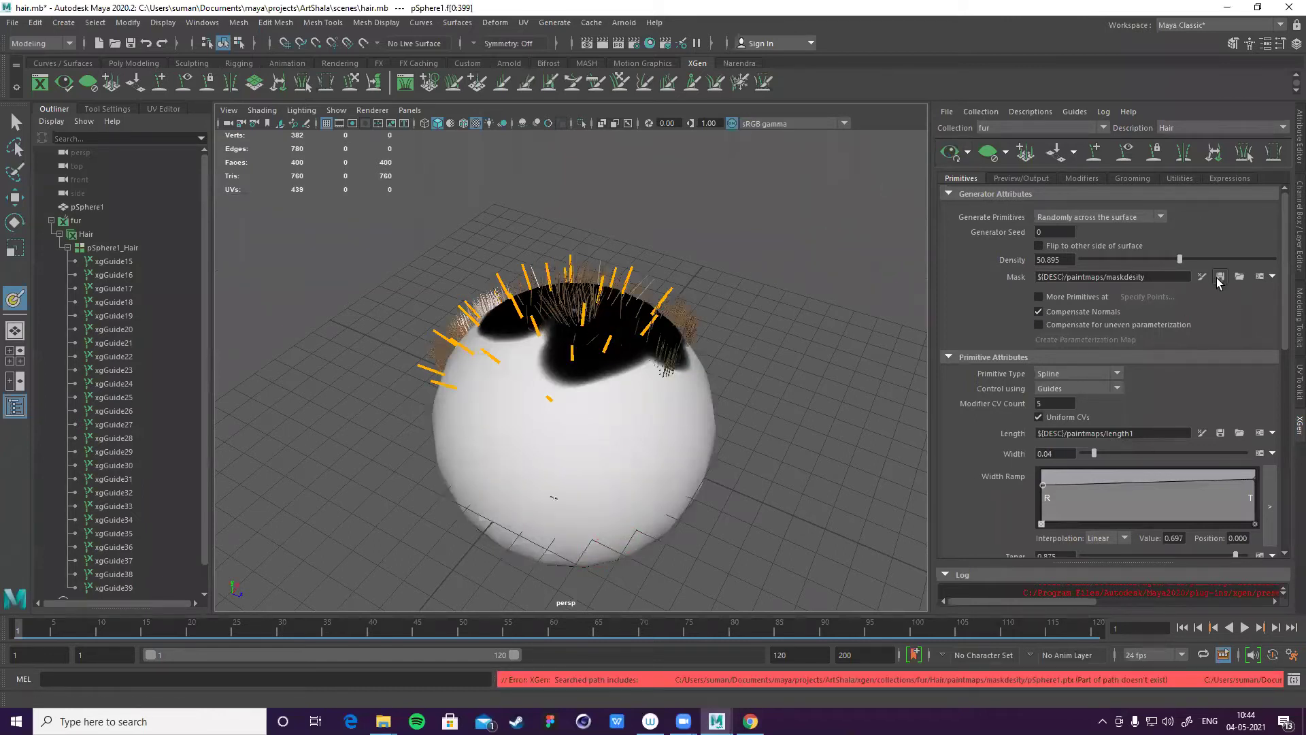
- Collapse the fur collection in the outliner and paint a diagonal black stripe across the front of the sphere
scroll(704, 288, "up", 4)
mouse_move(705, 320)
left_mouse_down("alt")
mouse_move(1081, 200)
mouse_move(1222, 283)
mouse_move(772, 277)
mouse_move(571, 299)
mouse_move(650, 309)
mouse_move(612, 314)
mouse_move(585, 340)
mouse_move(432, 329)
mouse_move(487, 315)
mouse_move(401, 347)
mouse_move(627, 288)
mouse_move(576, 335)
mouse_move(79, 225)
mouse_move(88, 236)
mouse_move(74, 248)
mouse_move(62, 226)
mouse_move(279, 250)
mouse_move(289, 269)
mouse_move(163, 231)
mouse_move(447, 326)
left_mouse_up("alt")
scroll(571, 300, "down", 5)
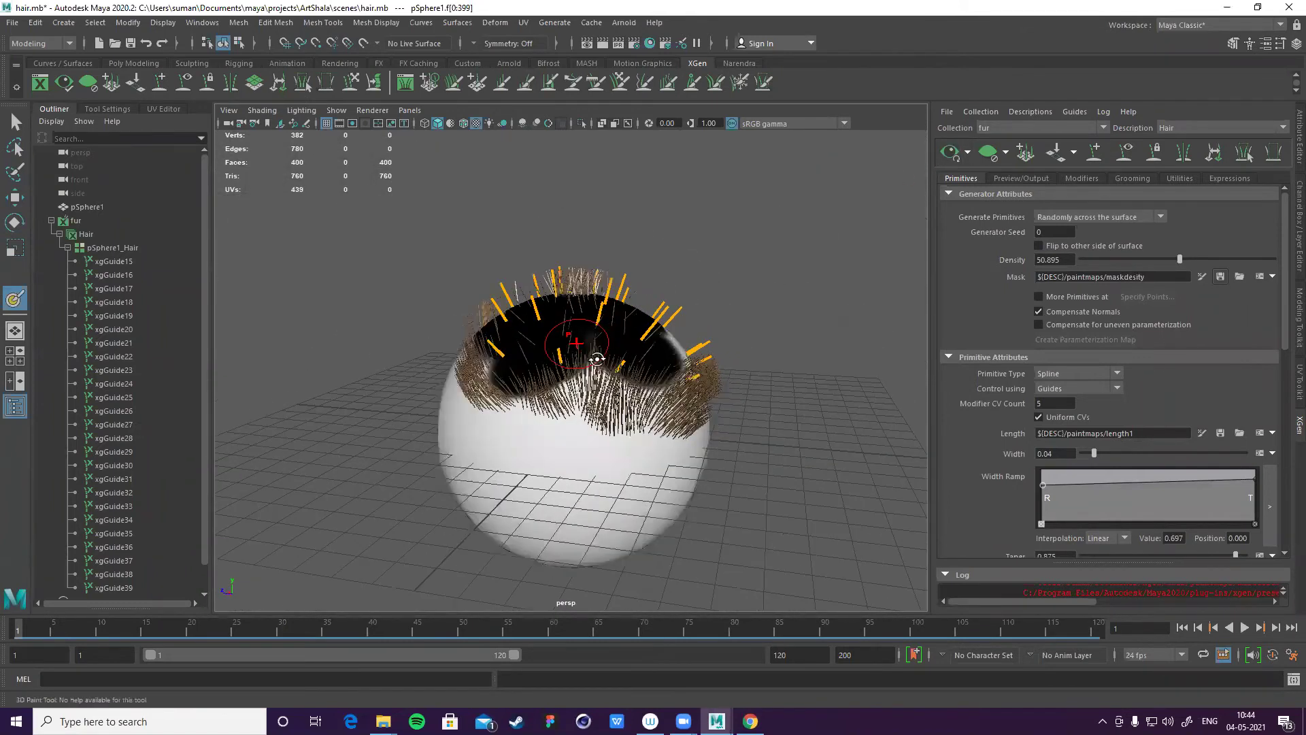
scroll(393, 352, "up", 5)
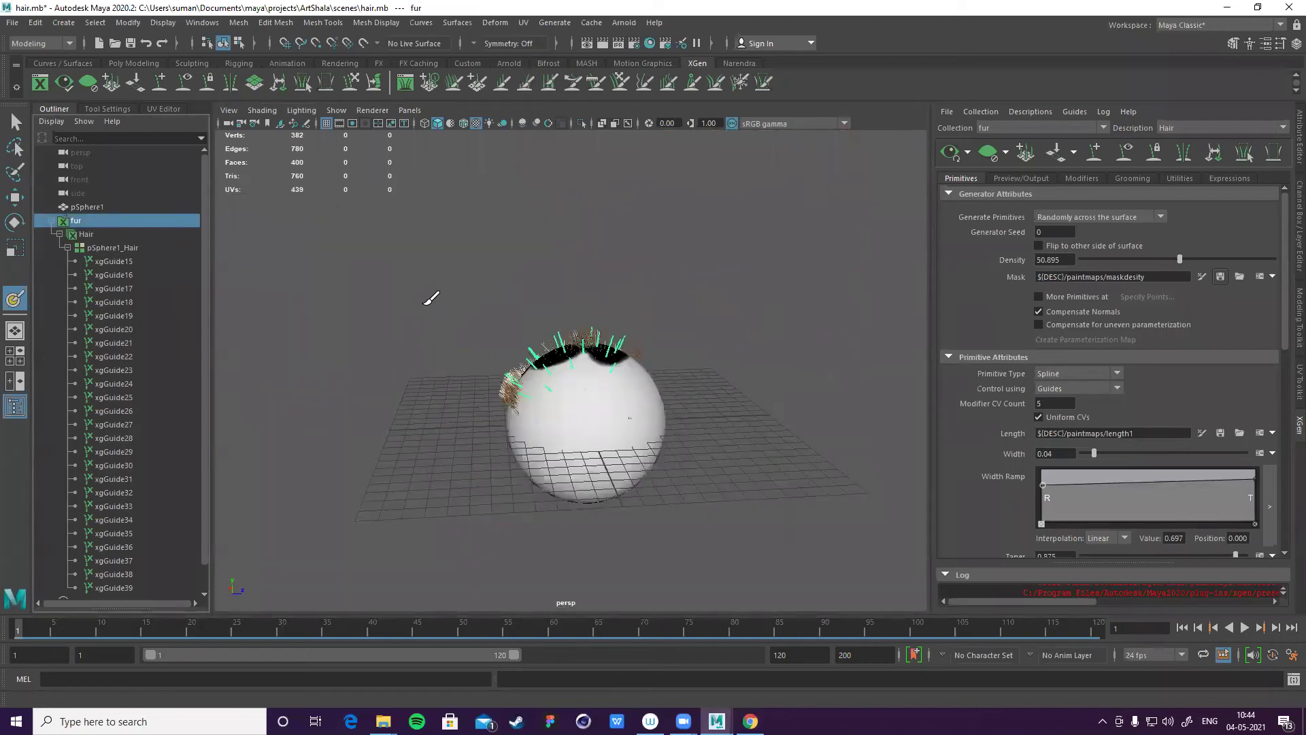
key("ctrl+z")
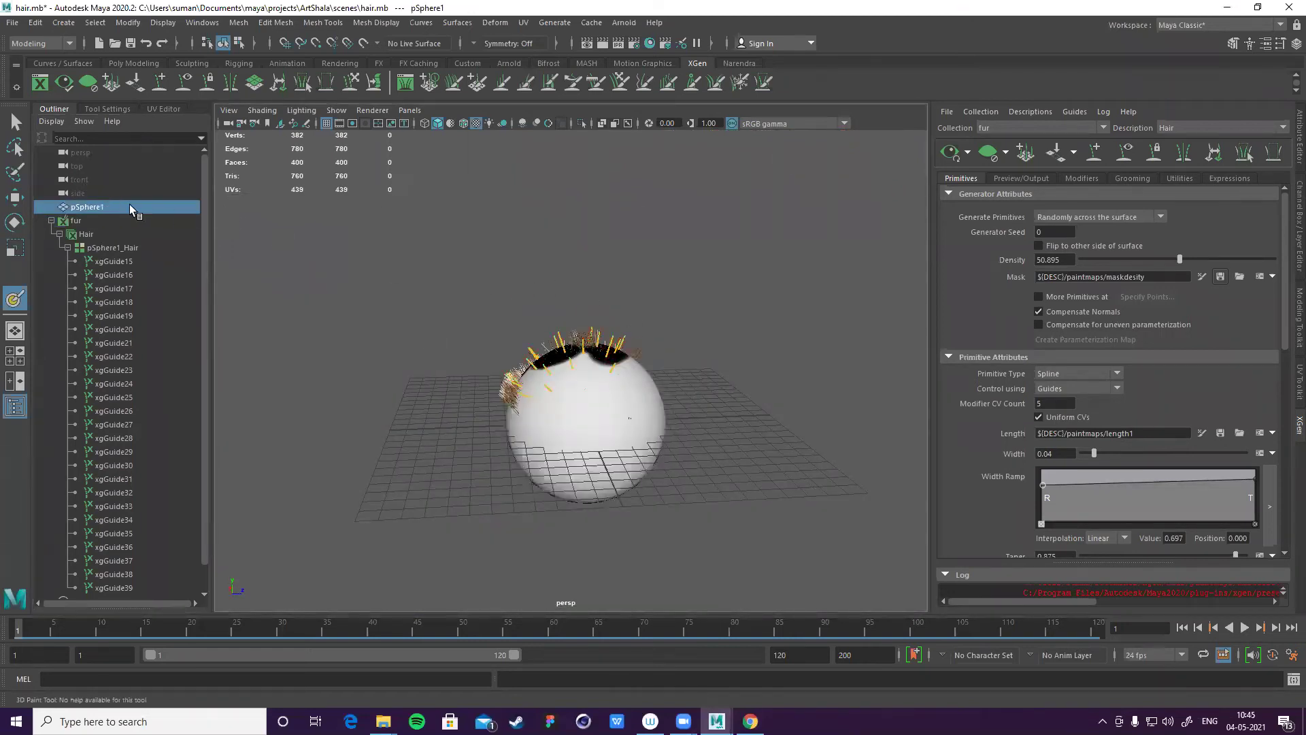
left_click(51, 221)
left_click_drag(541, 357, 700, 521)
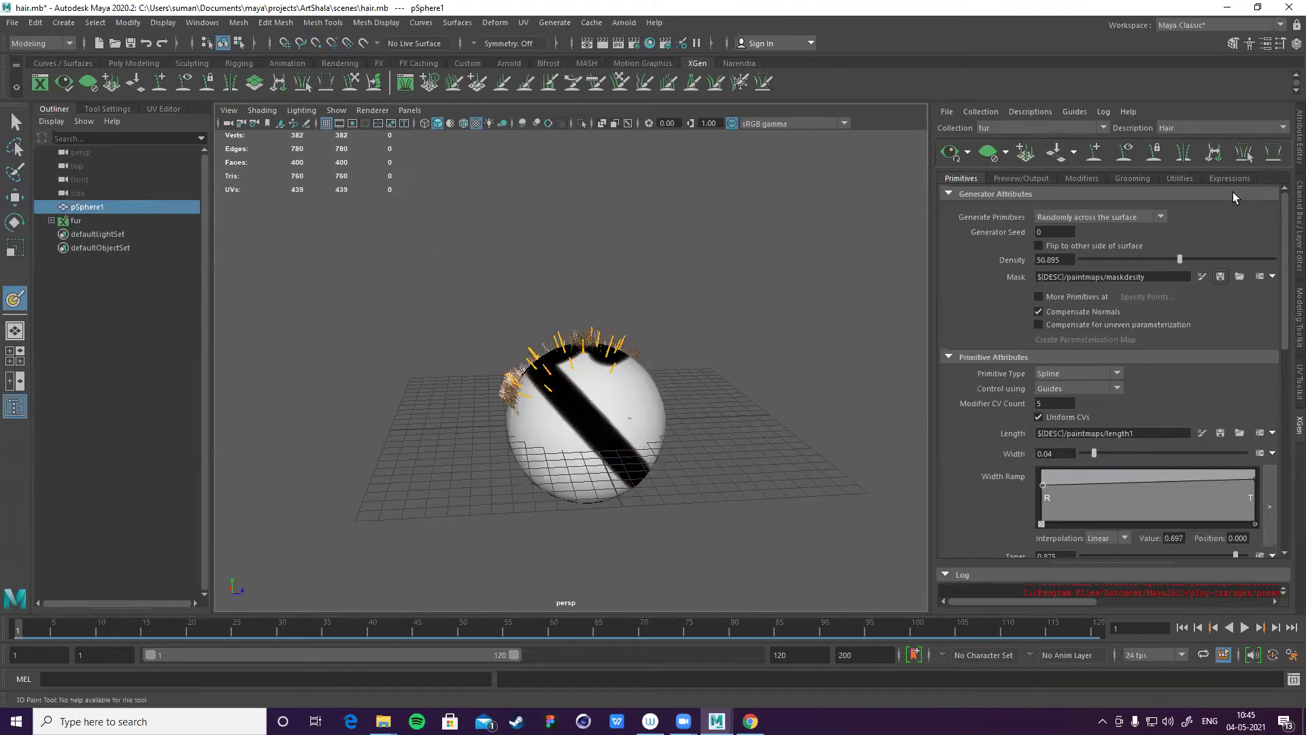
left_click(951, 153)
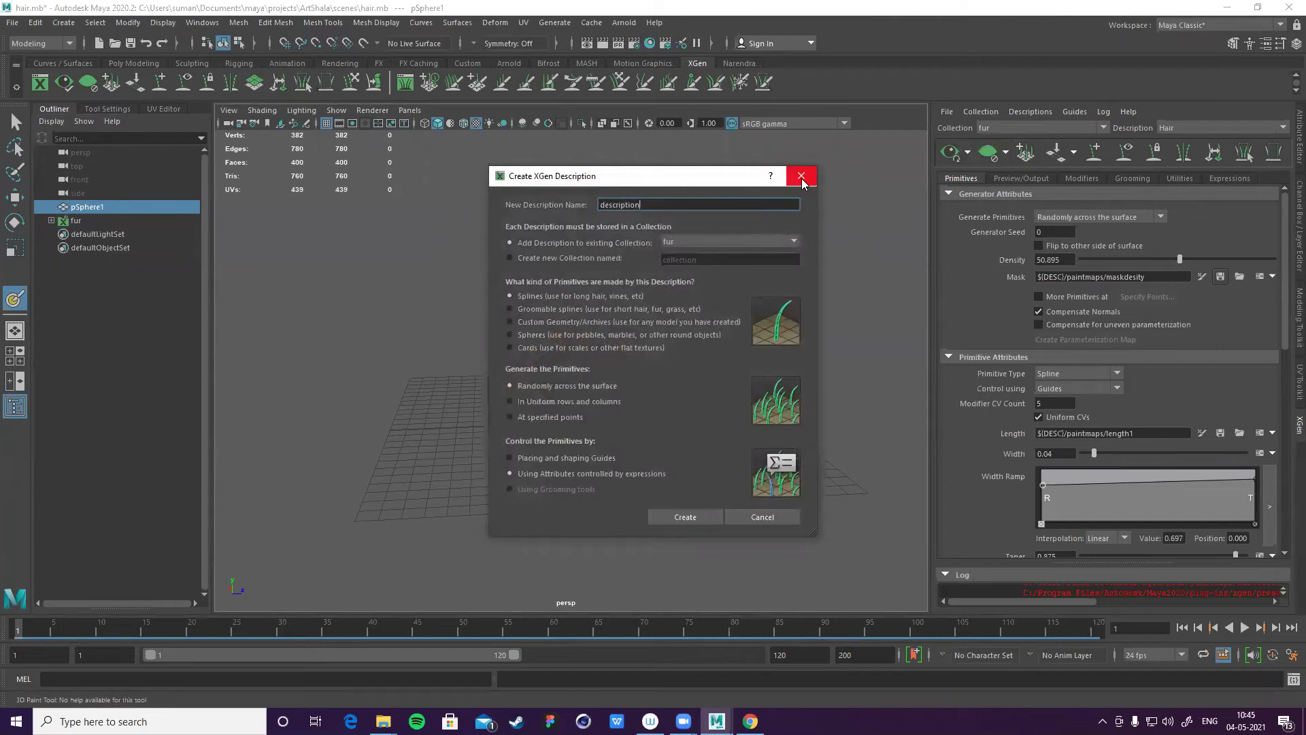
double_click(654, 204)
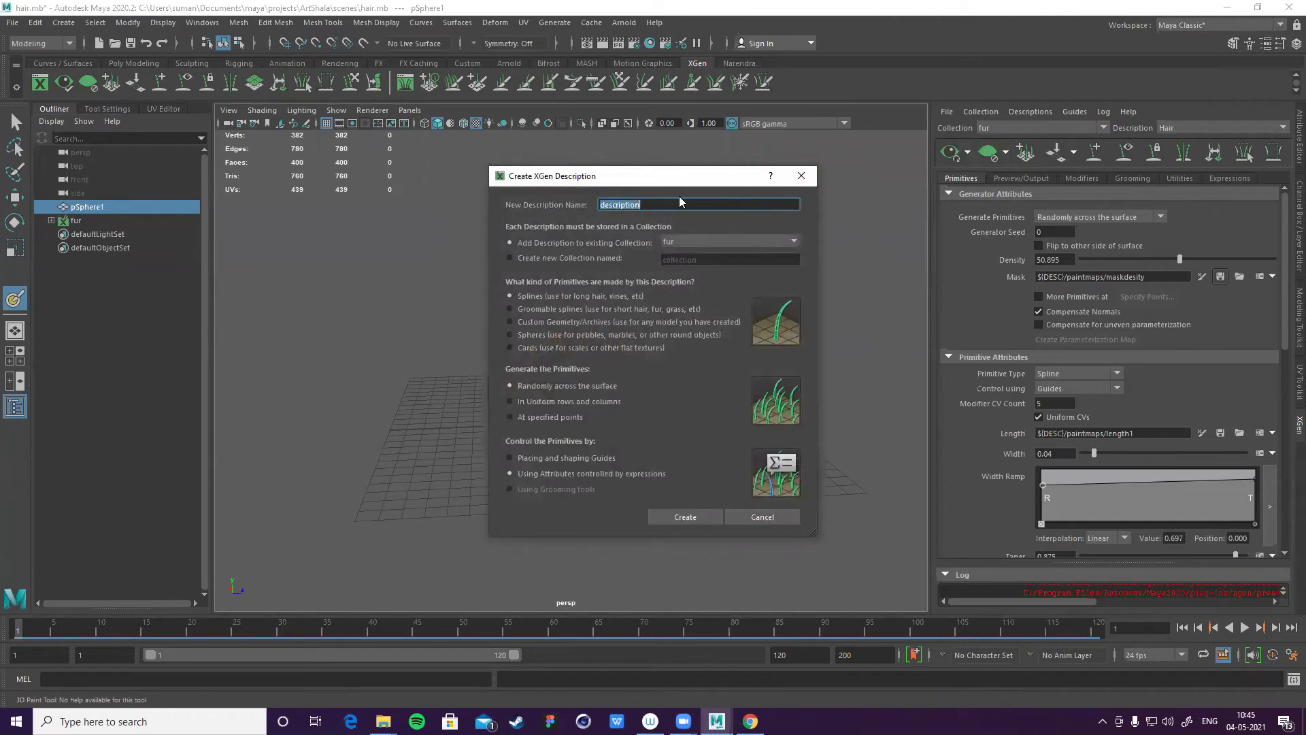
left_click(801, 175)
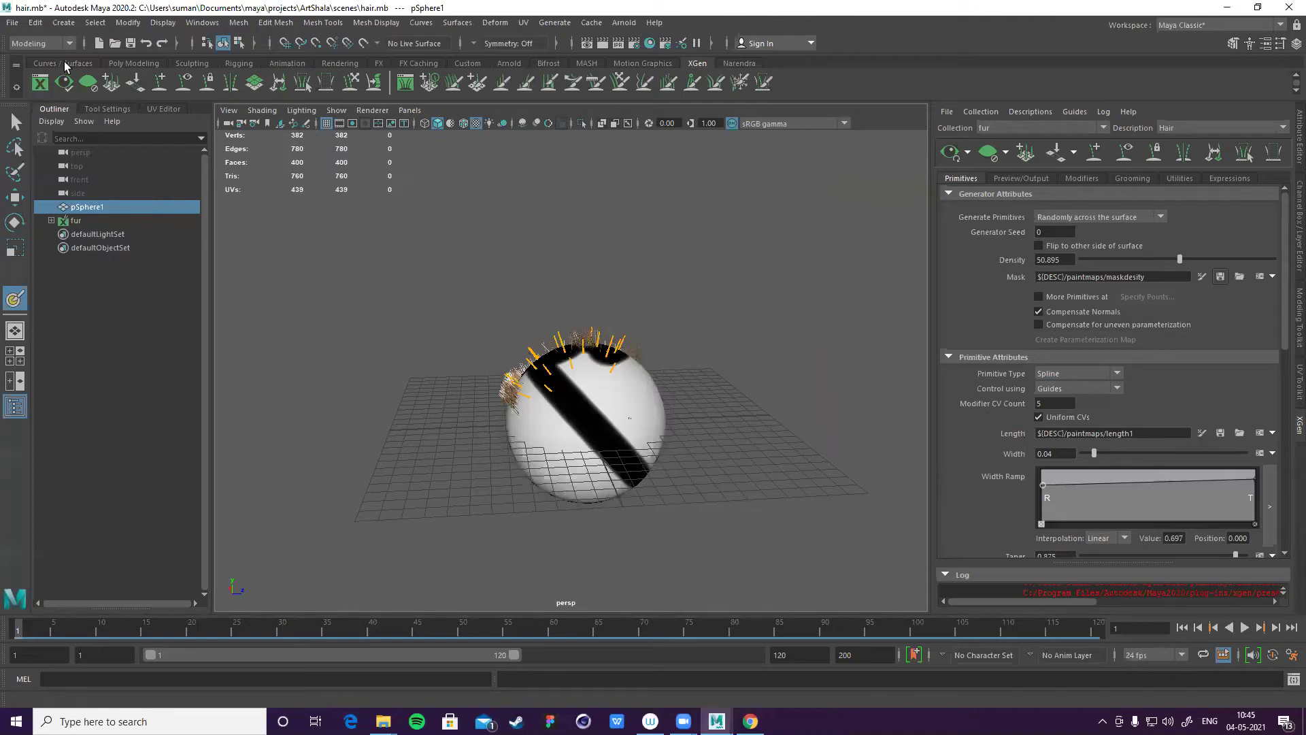
- Add a new polygon sphere at the centre of the scene and get it ready for moving
left_click(134, 62)
left_click(41, 83)
key("6")
scroll(583, 335, "down", 5)
mouse_move(676, 400)
left_mouse_down("alt")
mouse_move(487, 446)
mouse_move(545, 431)
left_mouse_up("alt")
key("w")
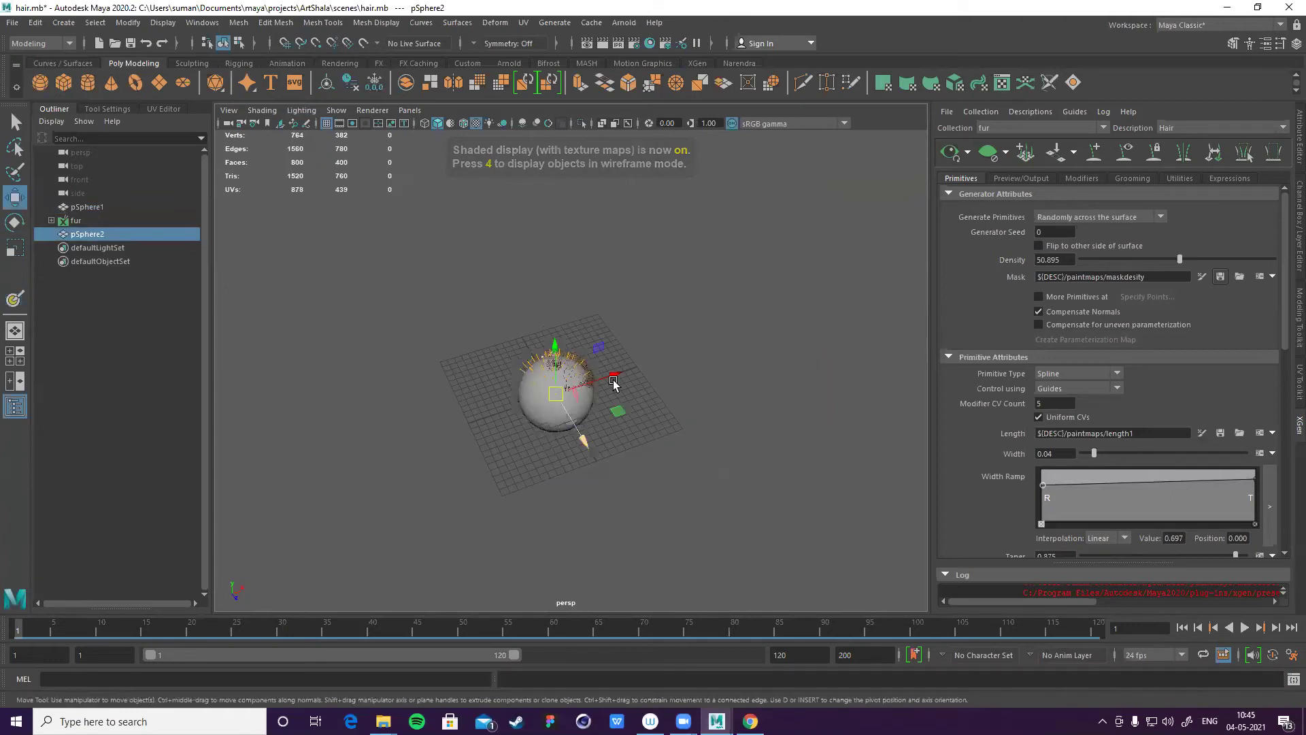
- Delete the original sphere and the fur collection, keeping only the new sphere
left_click(93, 207)
key("Delete")
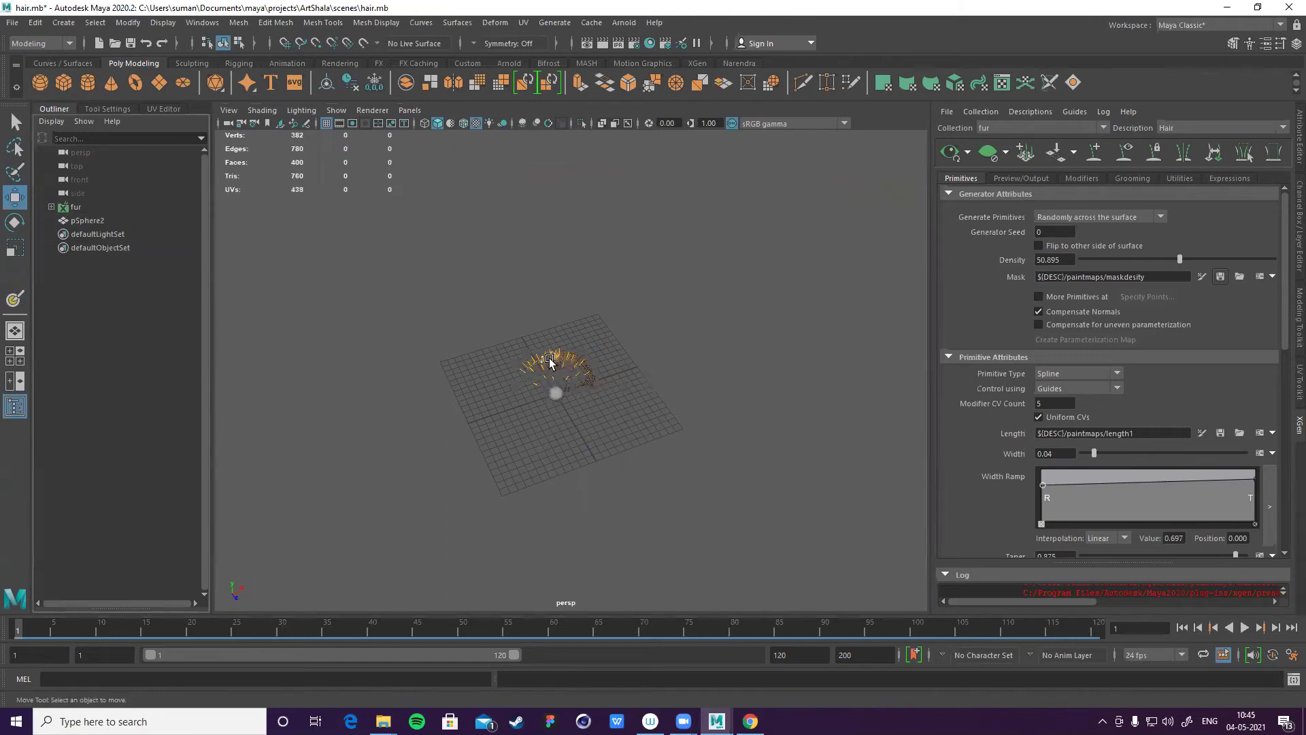
scroll(422, 338, "up", 3)
left_click(109, 214)
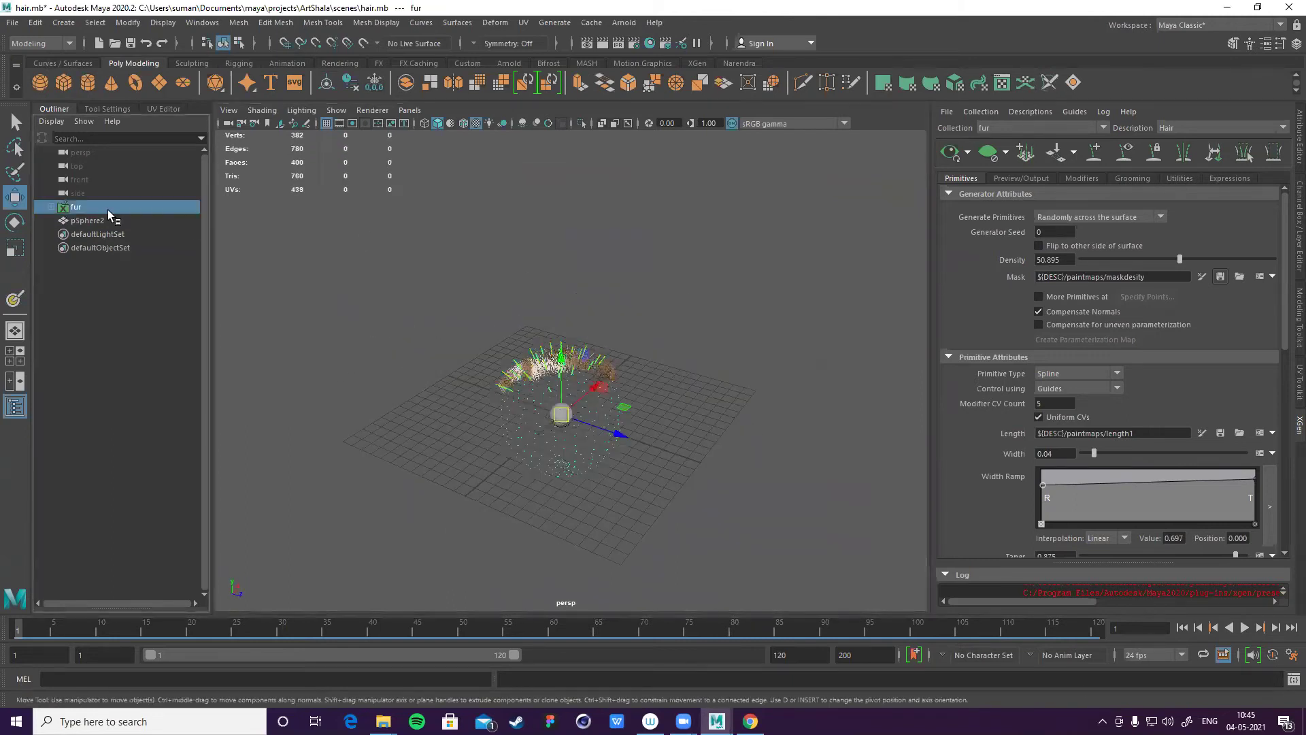
key("Delete")
scroll(548, 436, "up", 3)
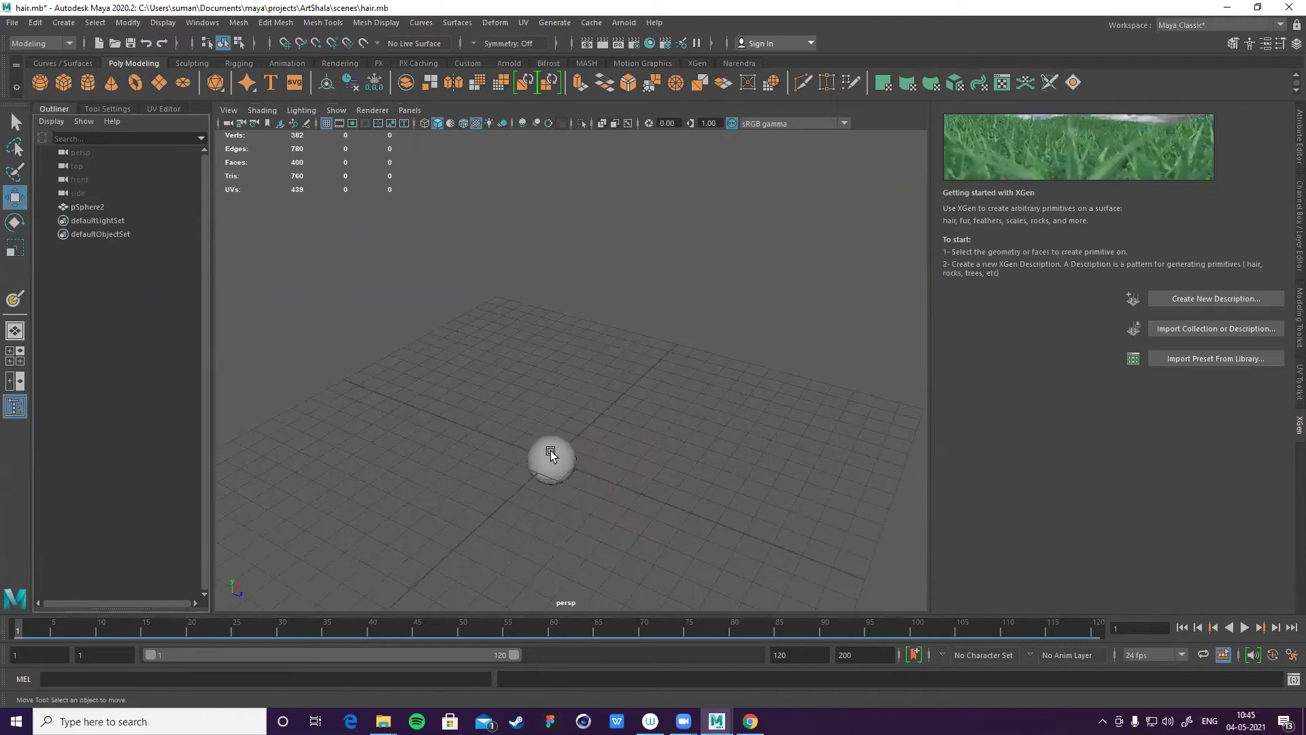
- Scale the new sphere up uniformly to several times its original size
left_click(549, 455)
left_click_drag(548, 470, 573, 474, "alt")
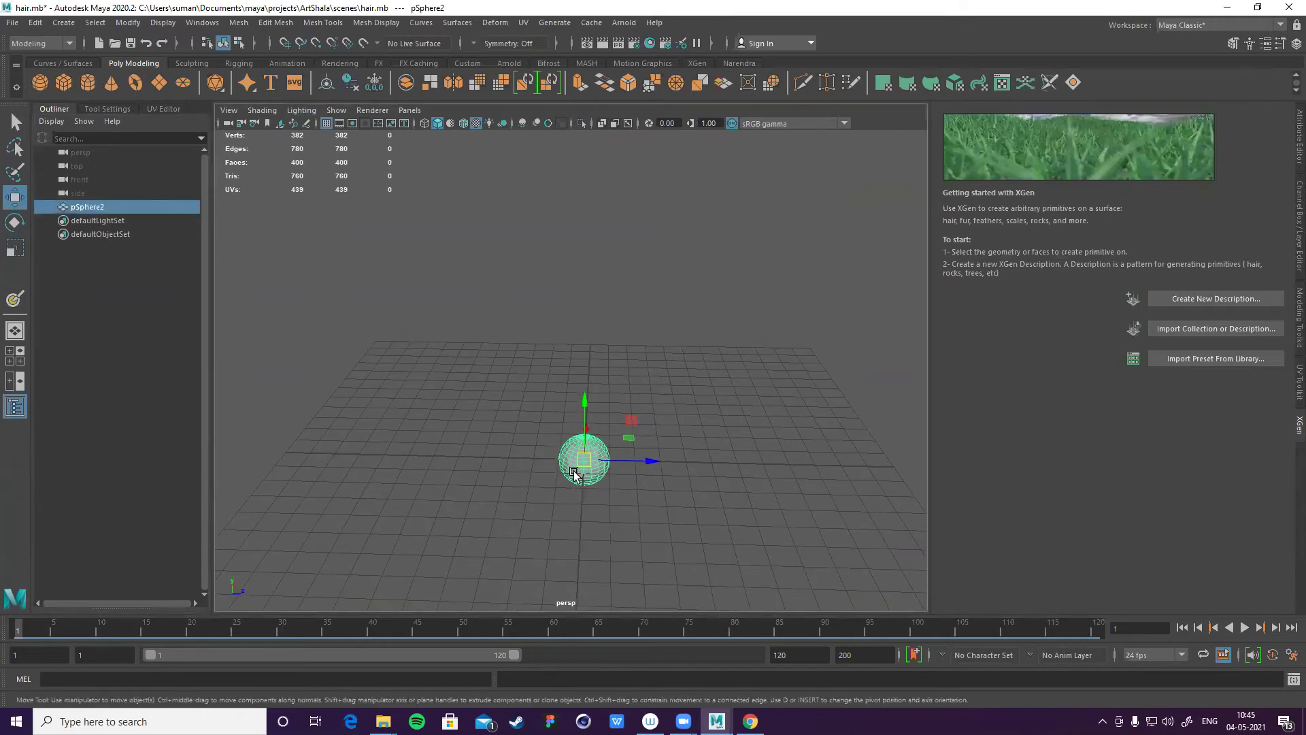
key("r")
middle_click_drag(731, 327, 589, 494)
left_click(638, 331)
key("ctrl+z")
left_click_drag(691, 341, 691, 347, "alt")
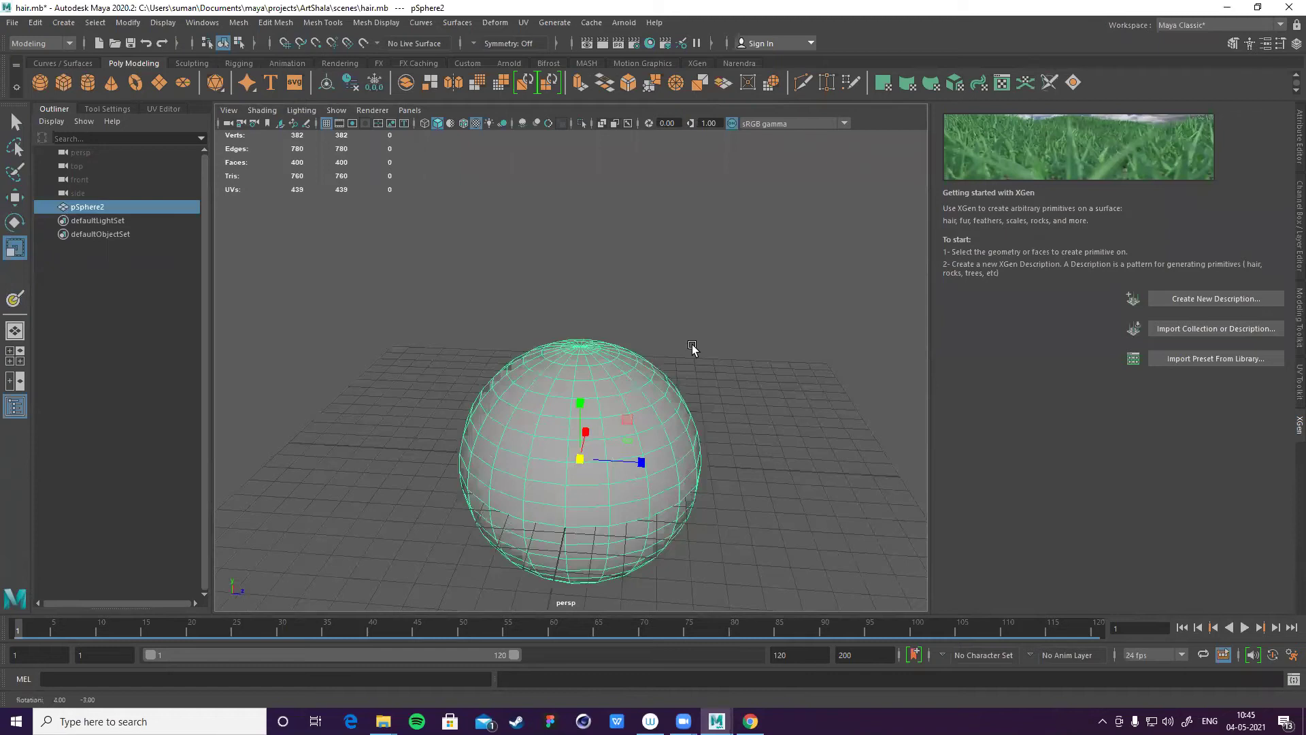
scroll(691, 347, "up", 3)
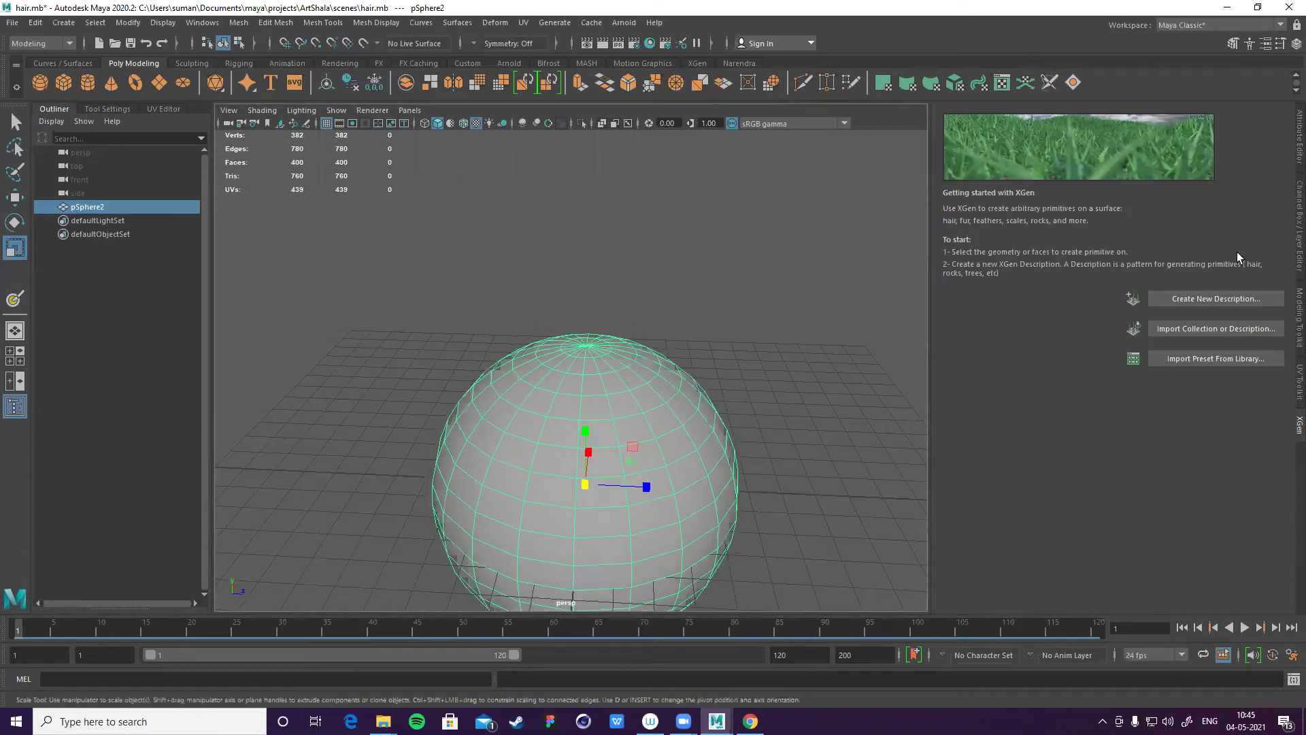
- Create an XGen description on the sphere with randomly generated splines controlled by placing and shaping guides, keeping the default names
scroll(685, 195, "down", 3)
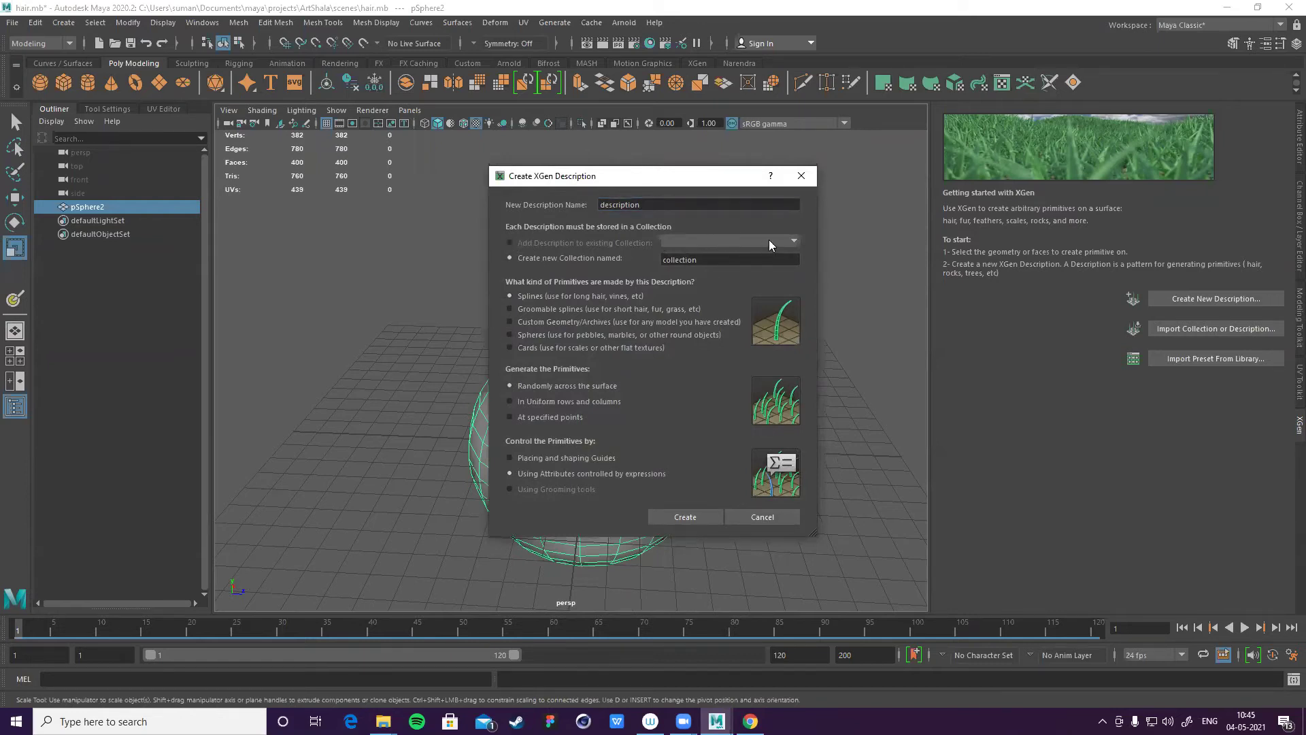
left_click(728, 260)
left_click(539, 461)
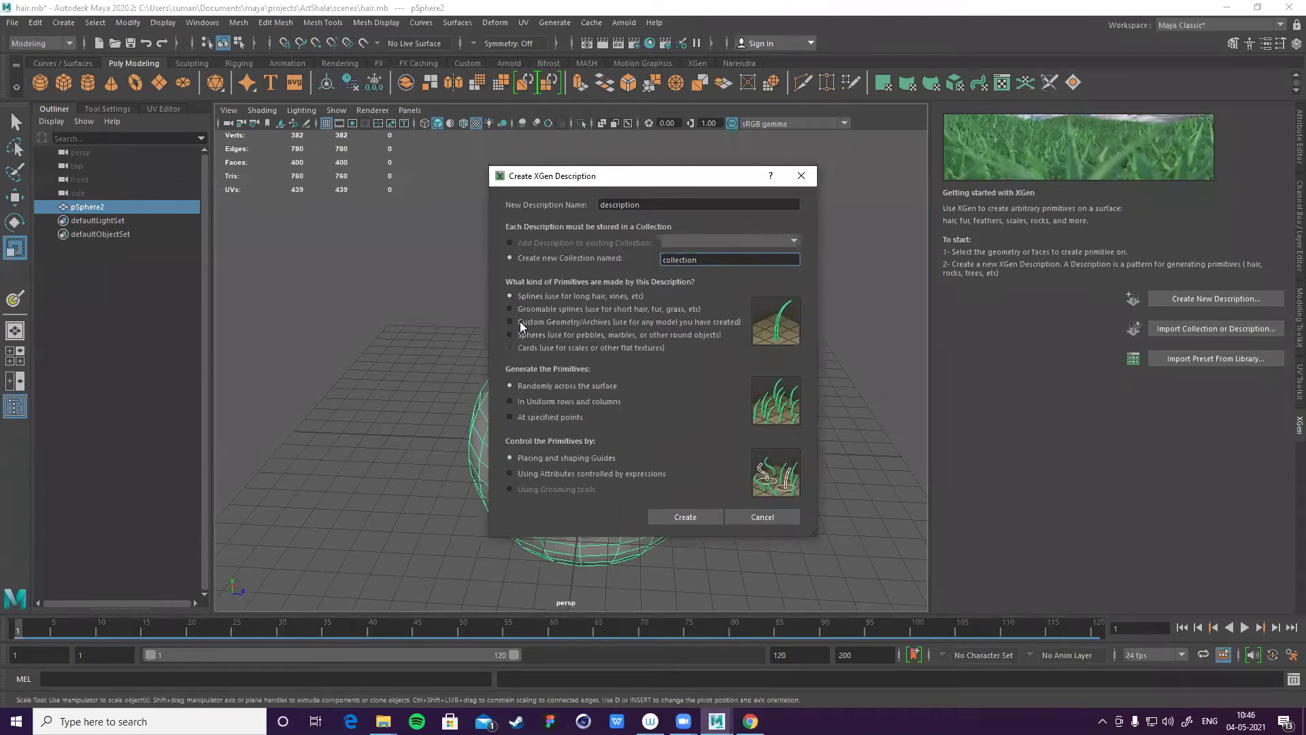
left_click(689, 515)
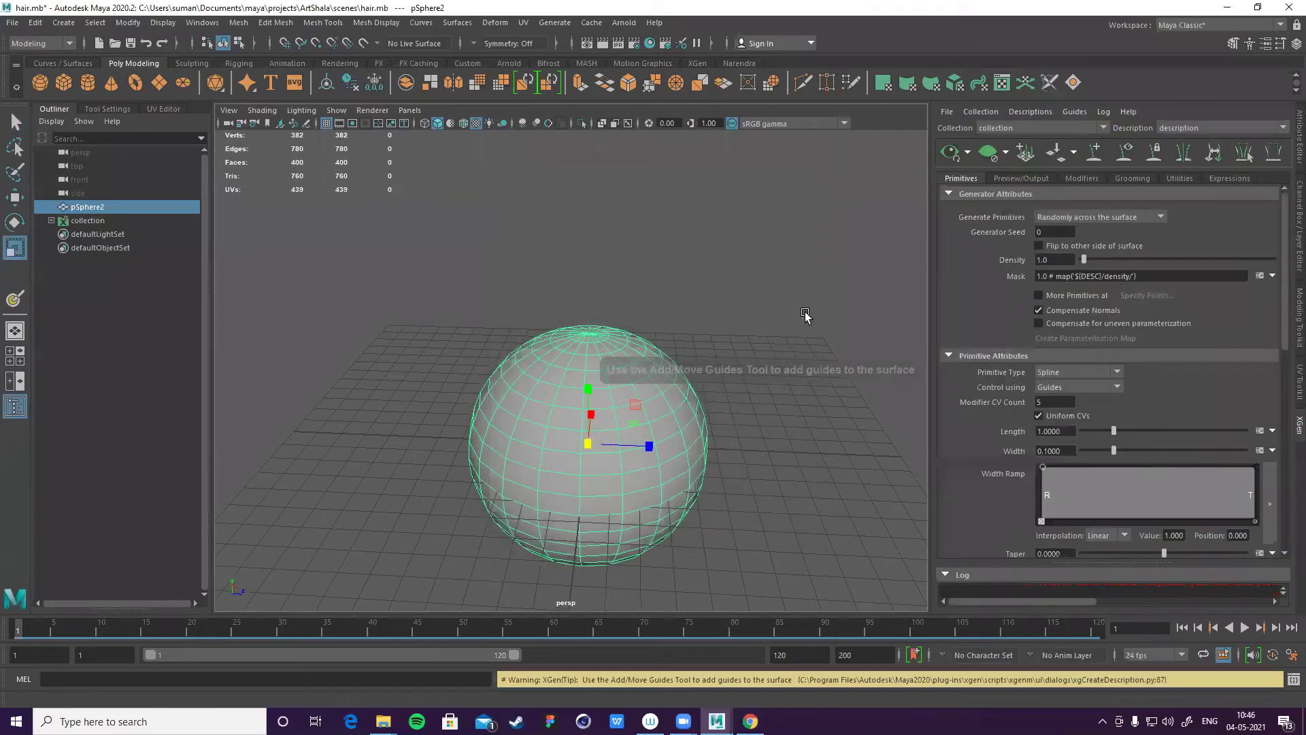
- Activate the Add/Move Guides tool and set the density to 6.77 and the length to about 2.09
left_click(667, 335)
left_click(596, 365)
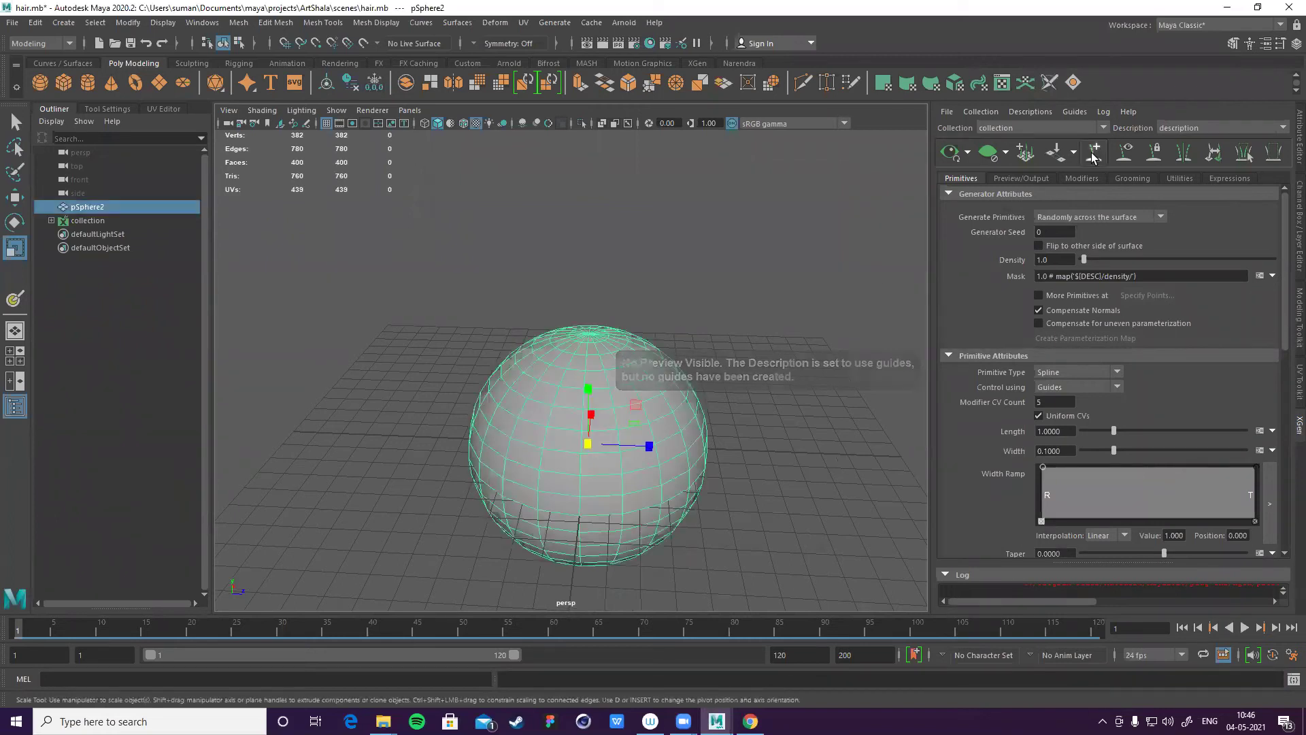
left_click(1093, 156)
scroll(640, 394, "up", 3)
scroll(673, 347, "up", 2)
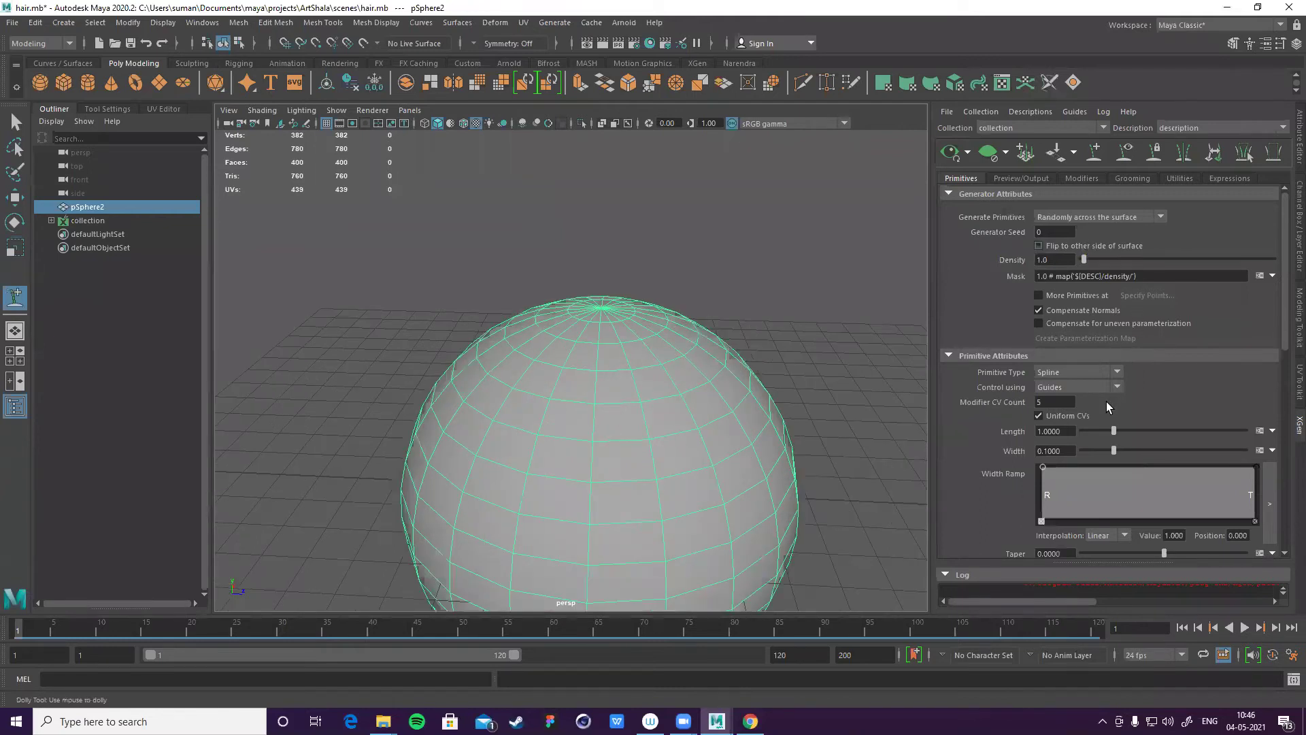
left_click_drag(1132, 432, 1142, 430)
left_click_drag(1084, 259, 1094, 259)
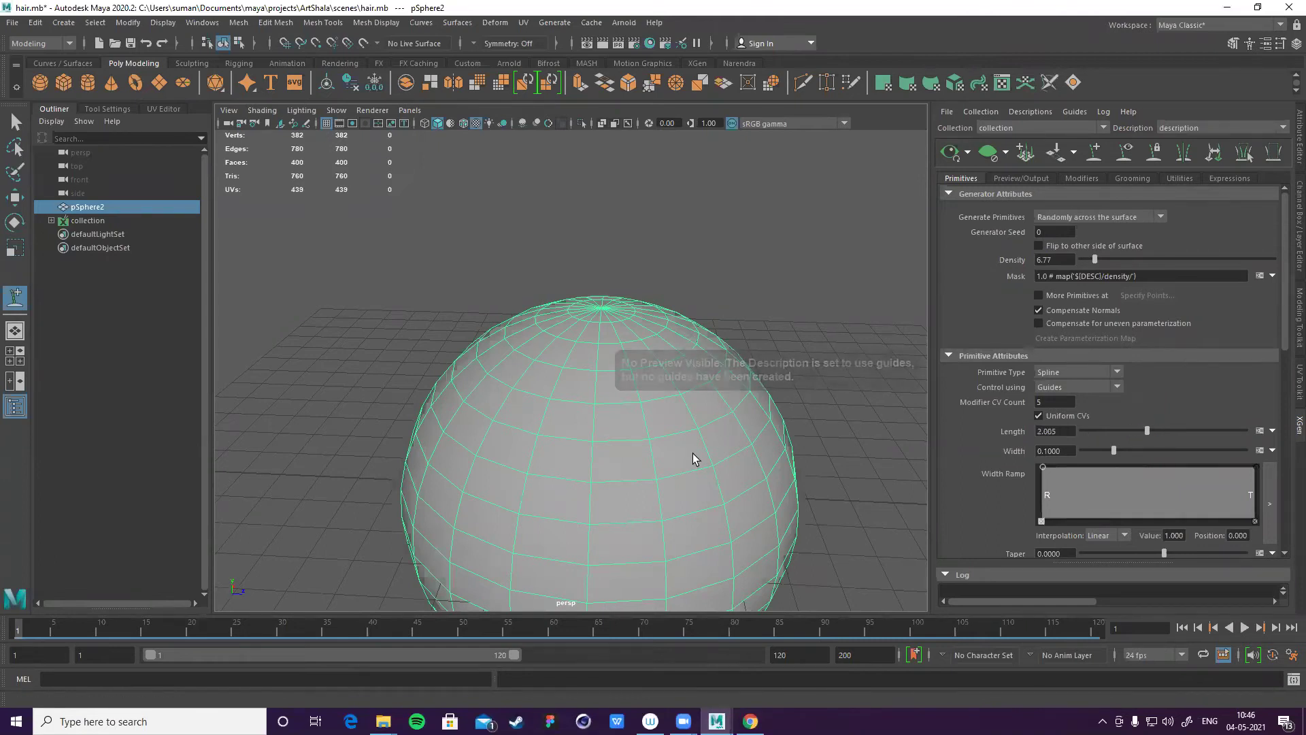
- Place hair guides all around the sphere and update the hair preview
left_click(689, 333)
left_click(480, 417)
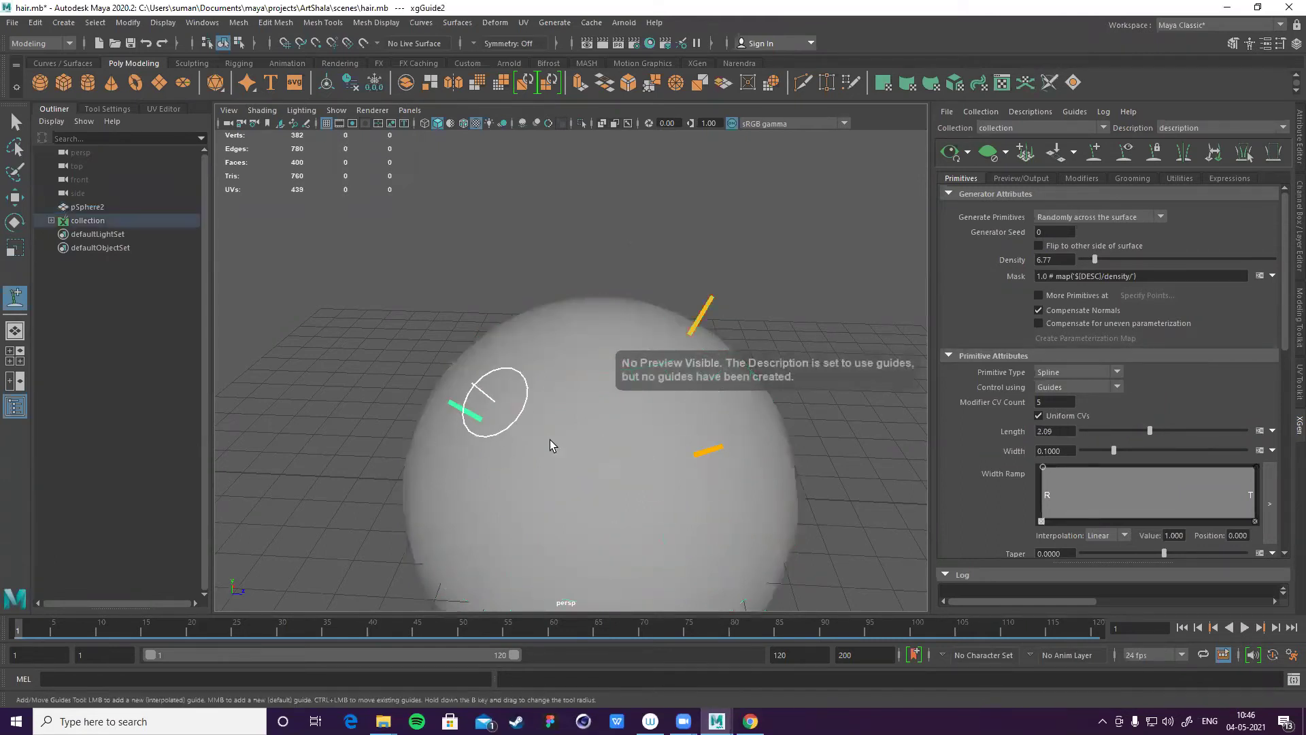
left_click(529, 338)
mouse_move(529, 338)
right_mouse_down("alt")
mouse_move(506, 397)
mouse_move(552, 347)
right_mouse_up("alt")
left_click(533, 466)
left_click_drag(438, 358, 618, 398, "alt")
left_click(505, 397)
left_click(583, 467)
left_click(614, 431)
left_click_drag(615, 432, 568, 373, "alt")
left_click(569, 373)
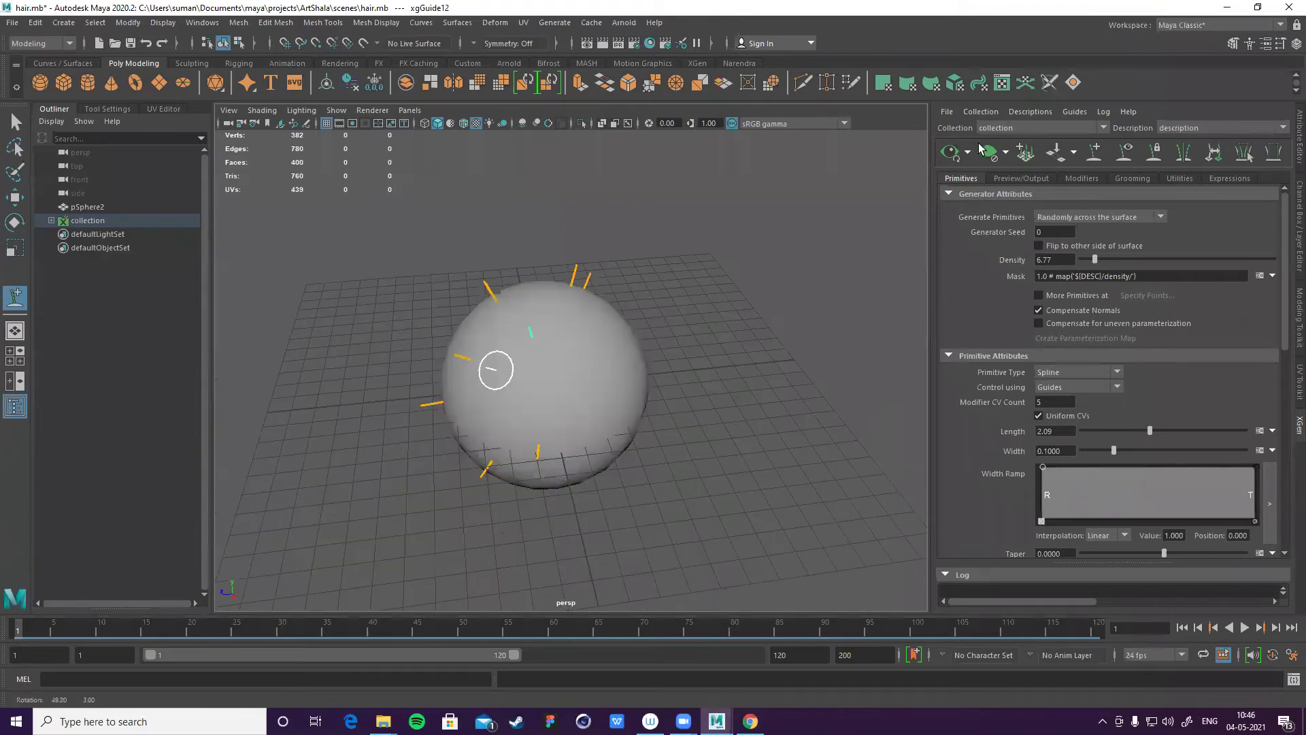
left_click(982, 150)
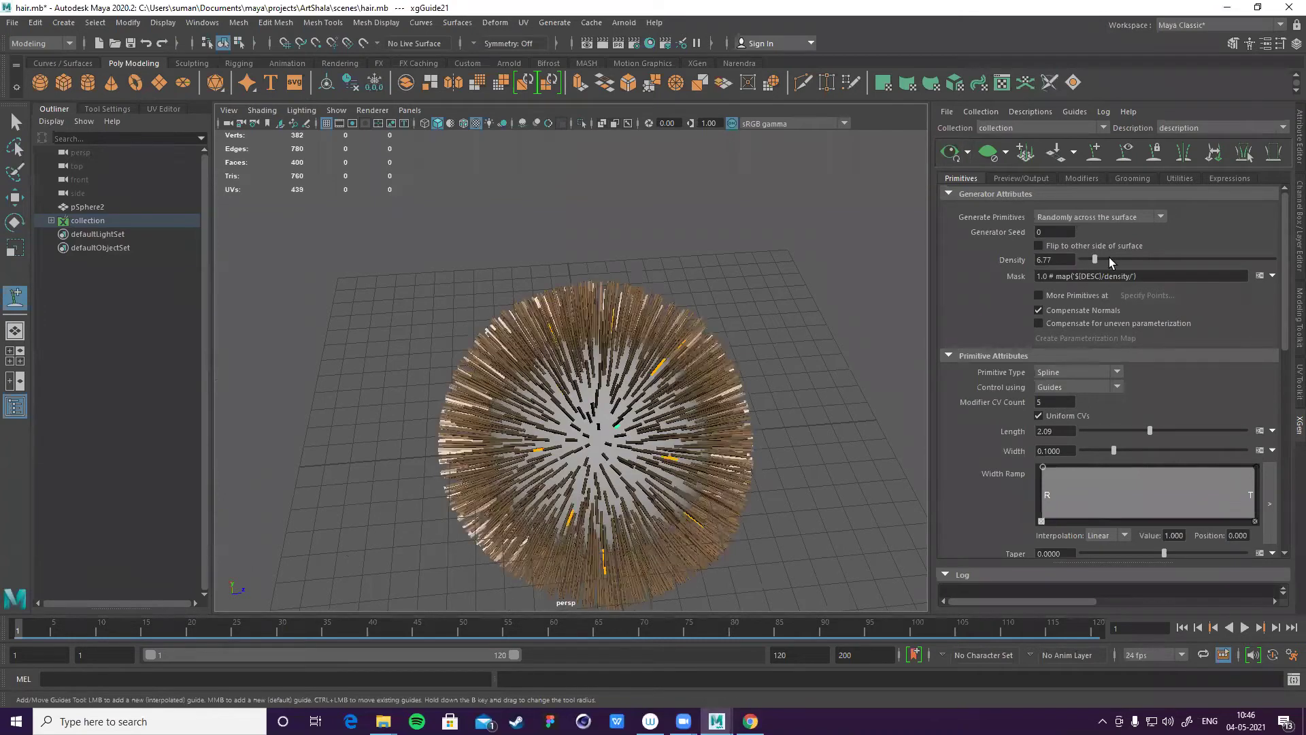
- Set the hair length to about 2.67 and the width to about 0.03 in the primitive attributes
scroll(1109, 257, "down", 1)
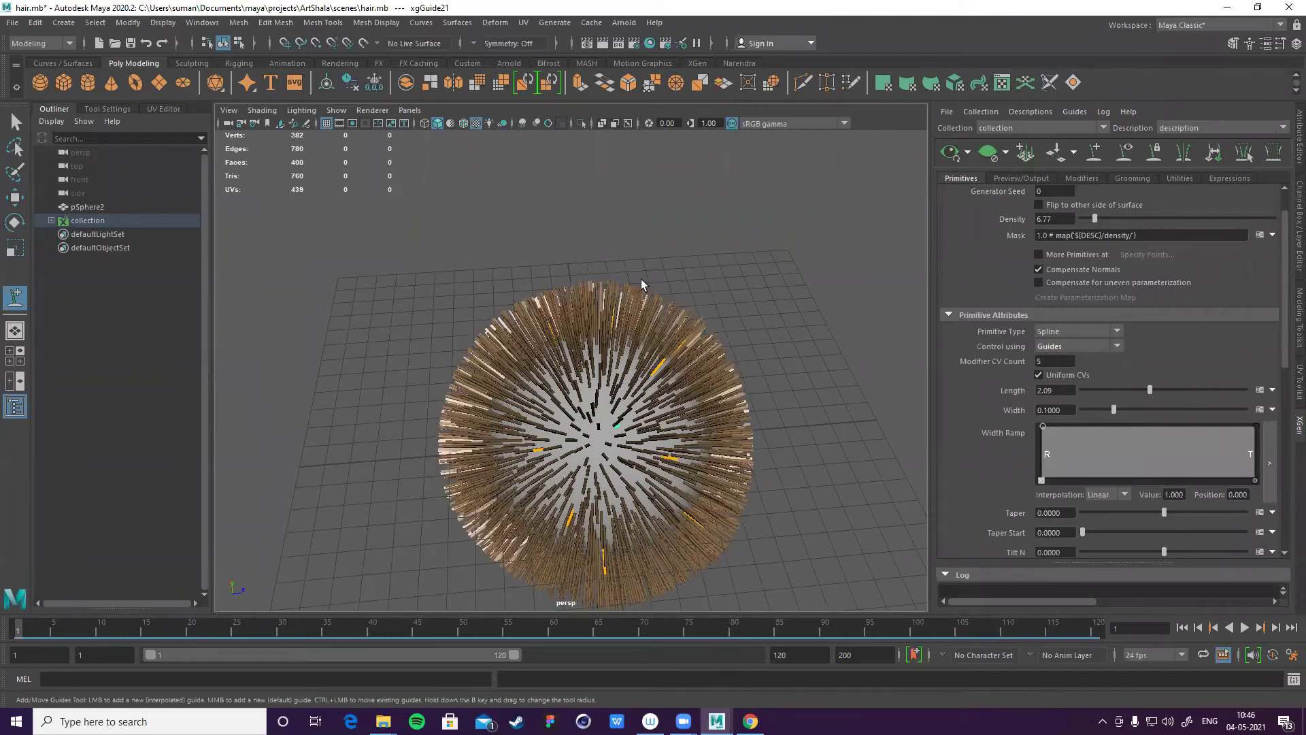
left_click_drag(681, 202, 771, 240, "alt")
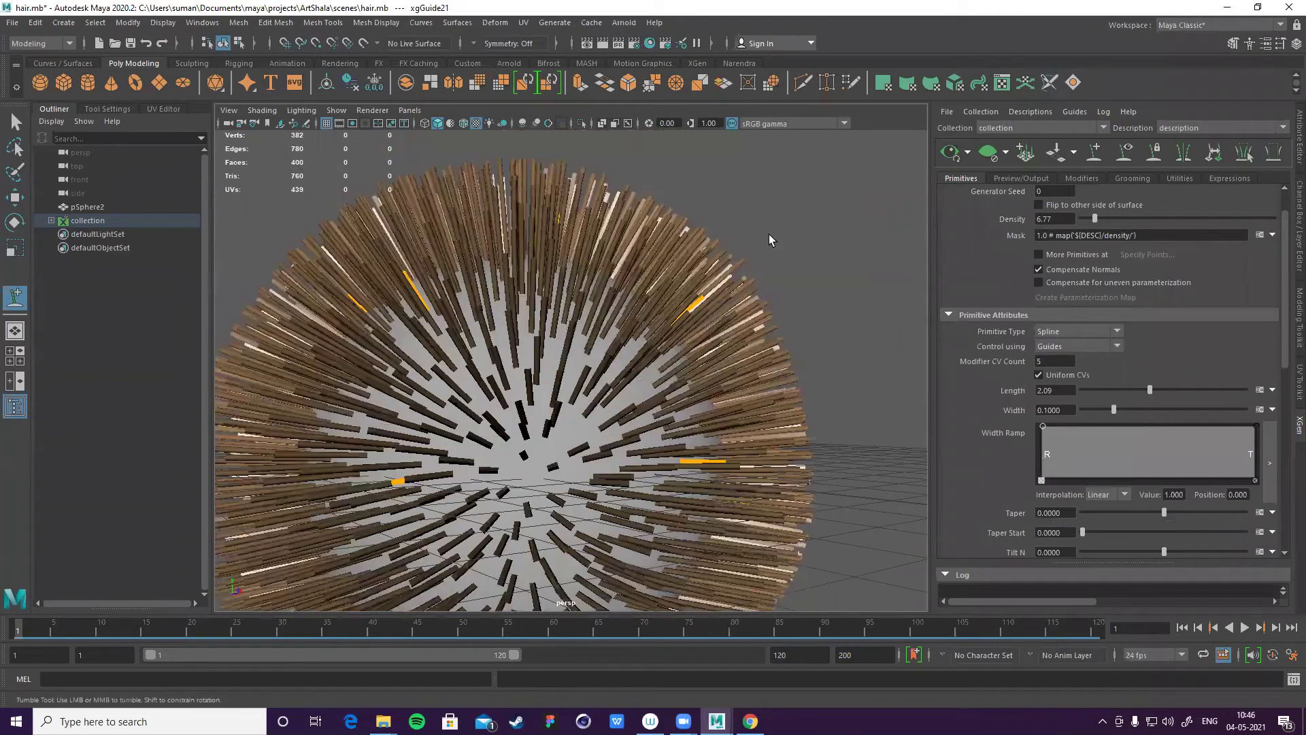
left_click_drag(1147, 344, 1167, 358, "alt")
middle_click_drag(1144, 369, 1116, 389, "alt")
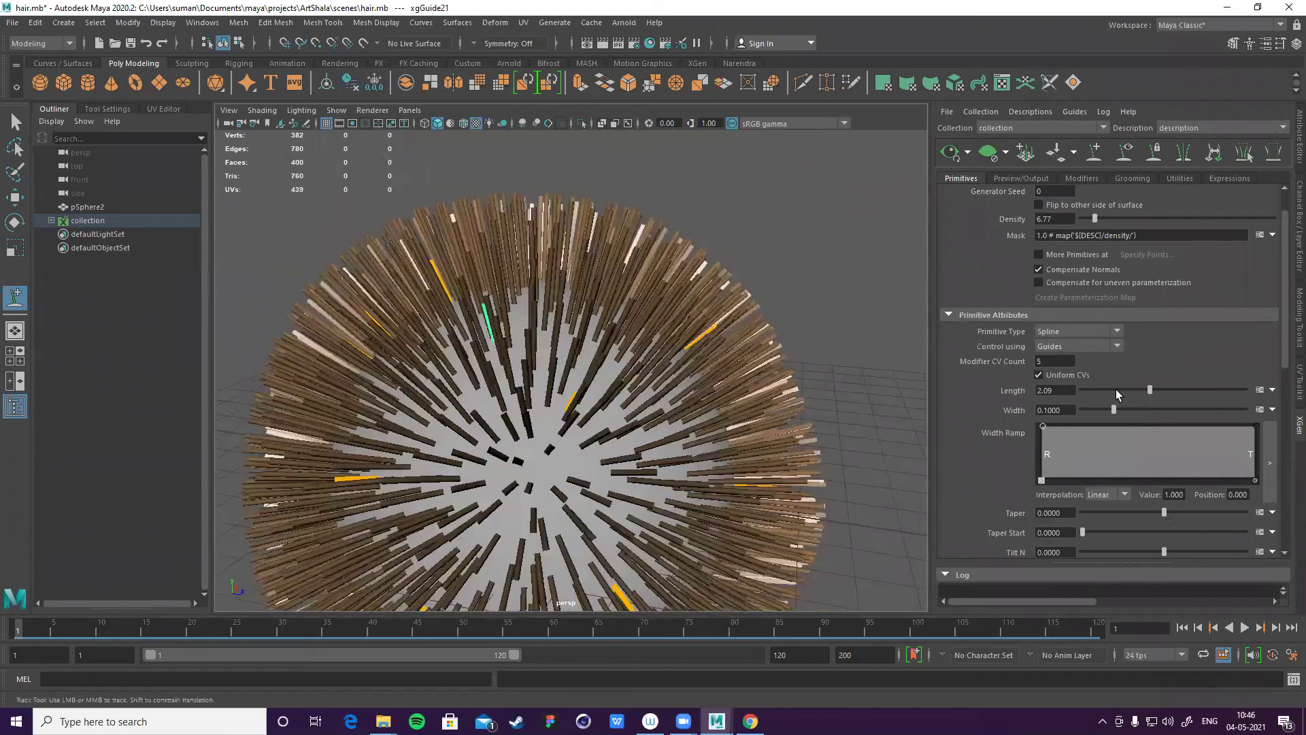
left_click(1162, 389)
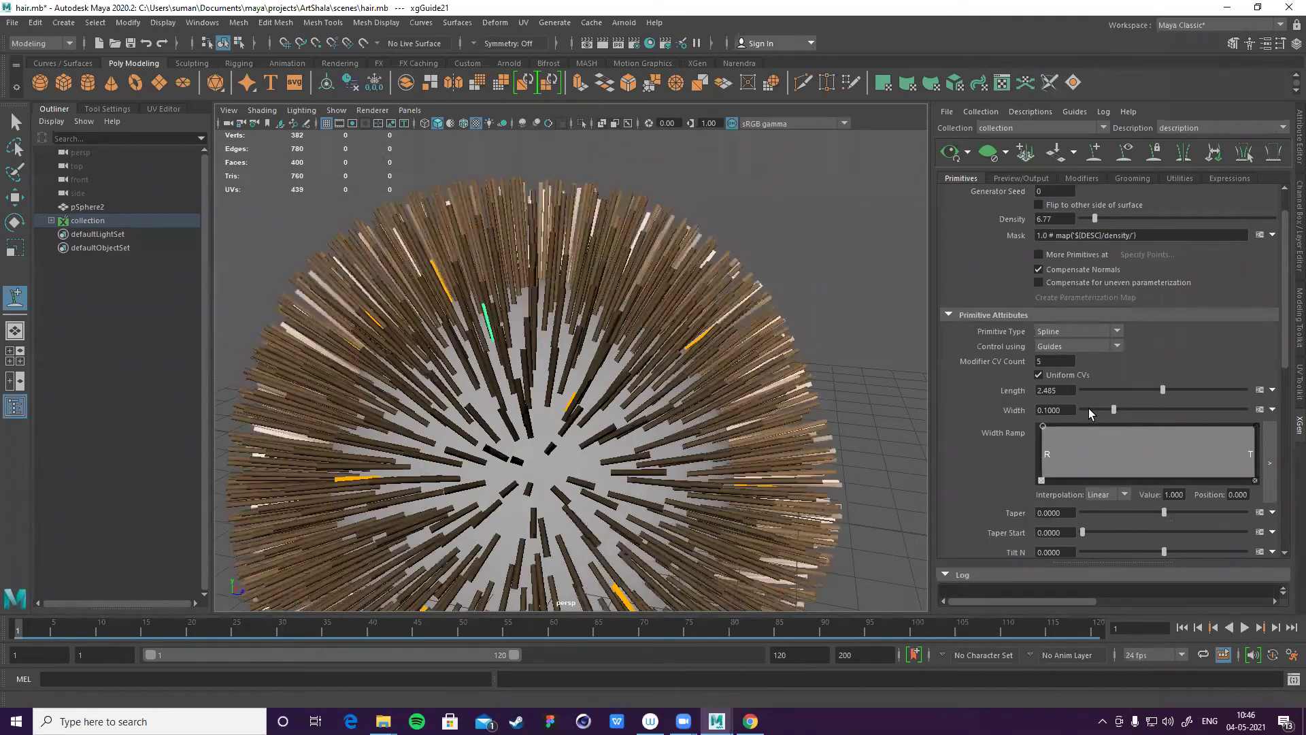
left_click(1093, 409)
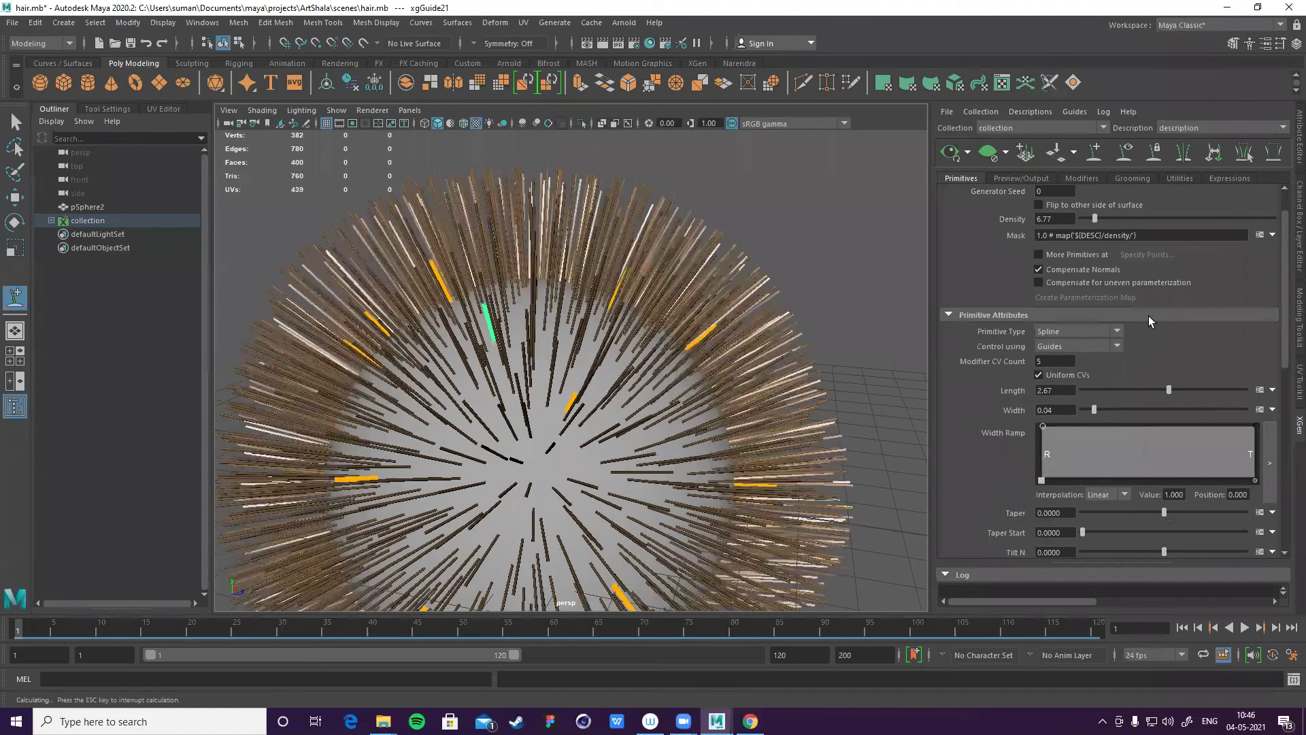
- Raise the hair density to about 45.915 in the generator attributes
scroll(1104, 259, "up", 2)
left_click_drag(1118, 260, 1140, 260)
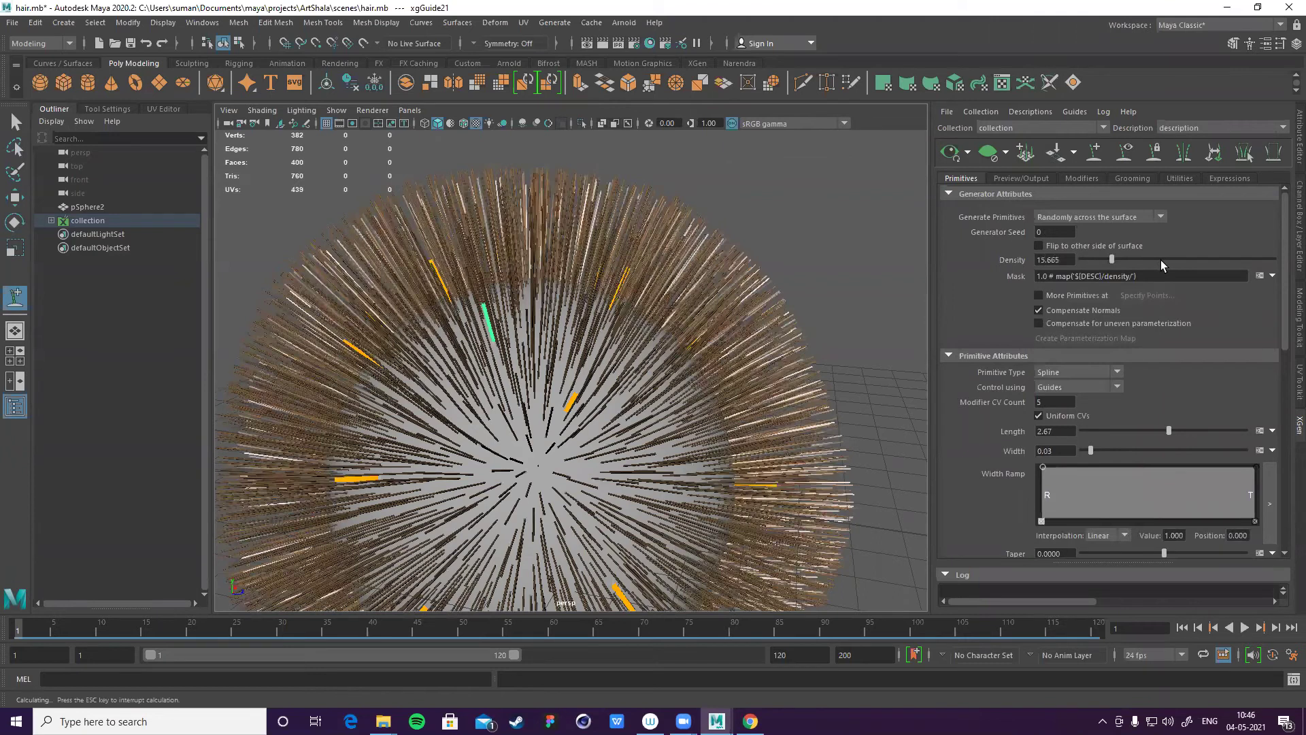
left_click(1161, 260)
mouse_move(684, 347)
left_mouse_down("alt")
mouse_move(927, 335)
mouse_move(773, 253)
mouse_move(705, 350)
left_mouse_up("alt")
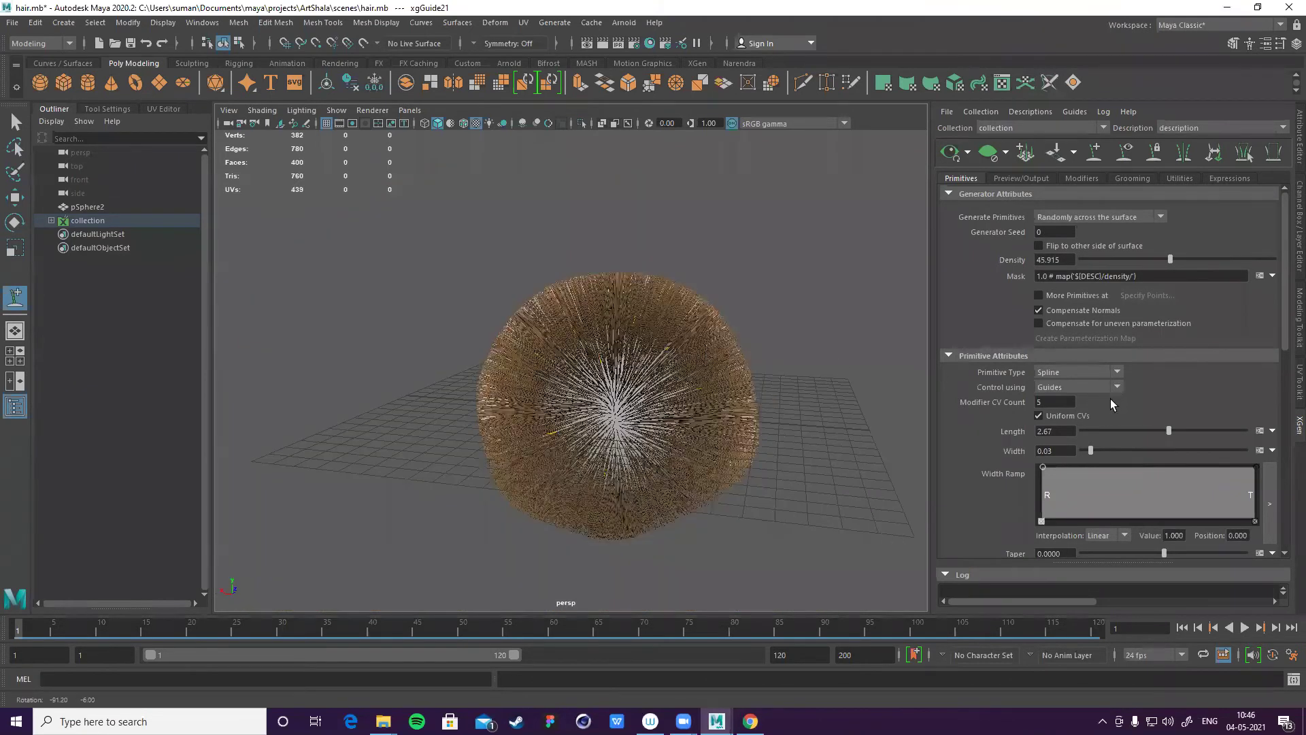
key("f")
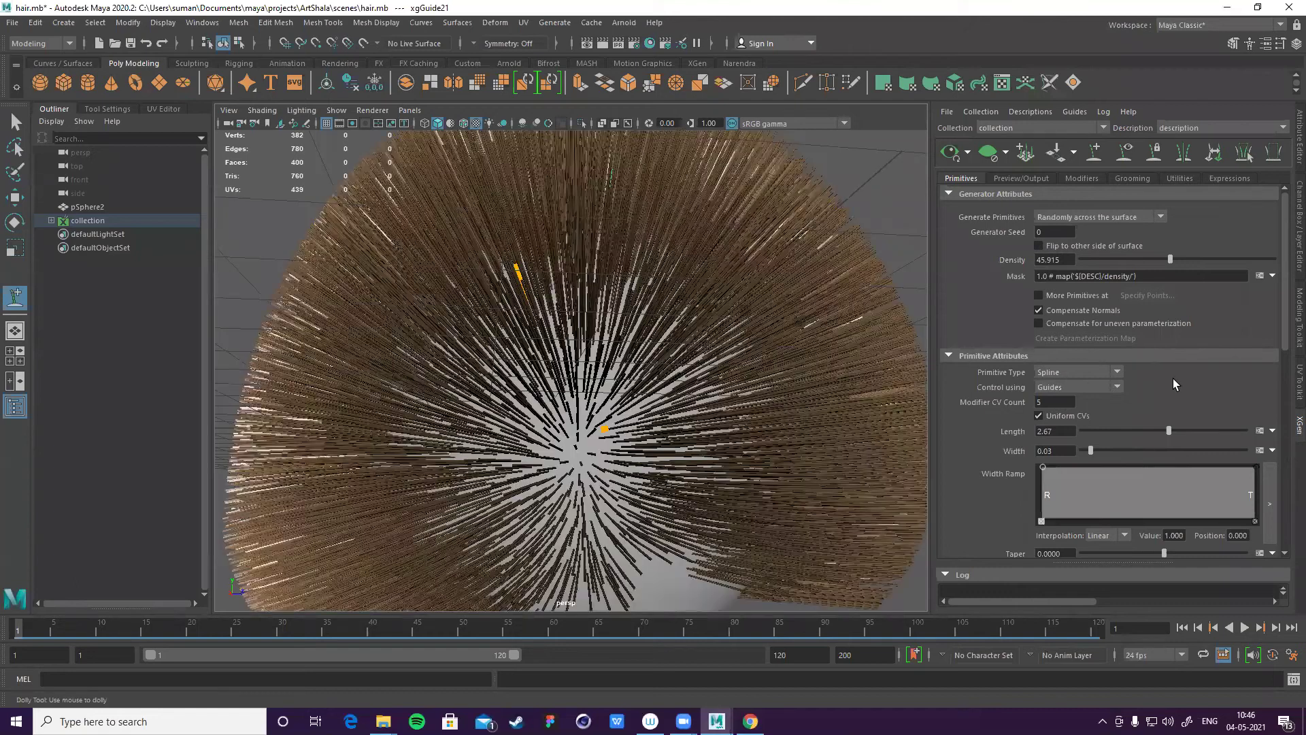
- Set the hair taper to about 0.385 and the taper start to about 0.285
scroll(1172, 378, "down", 3)
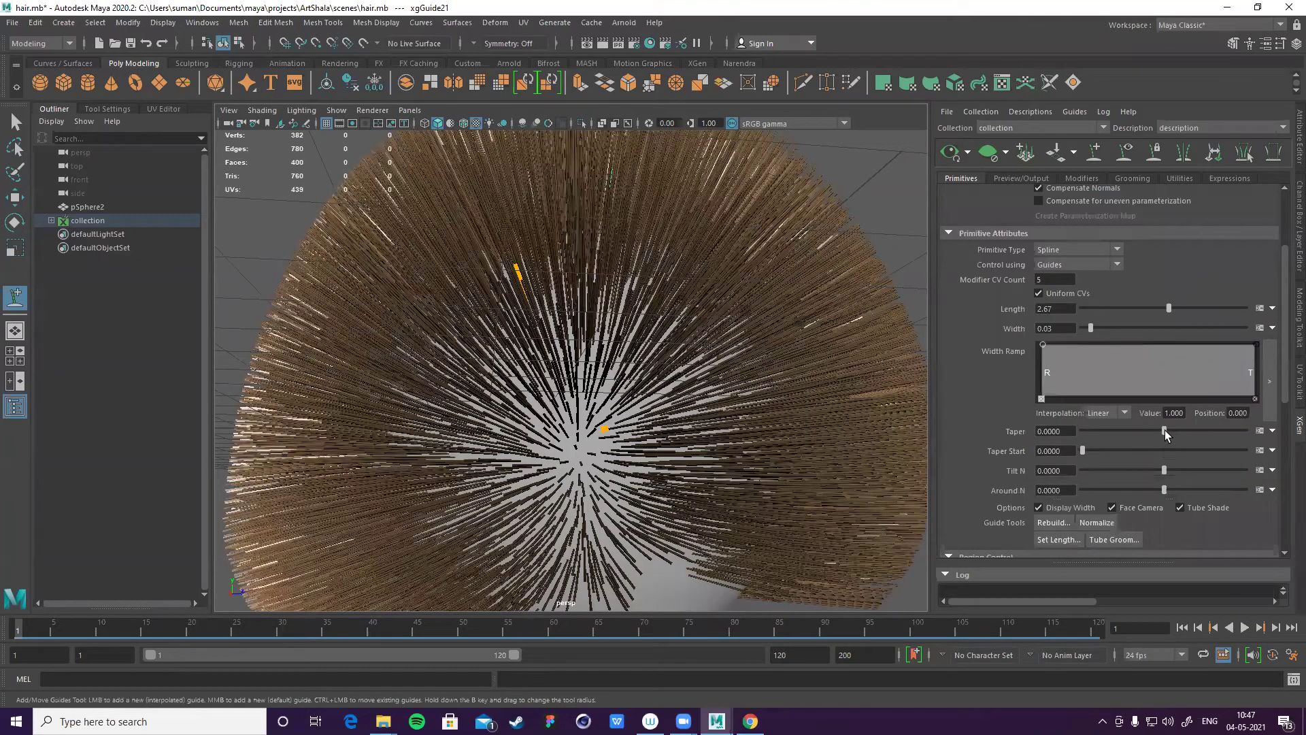
left_click_drag(1164, 431, 1178, 432)
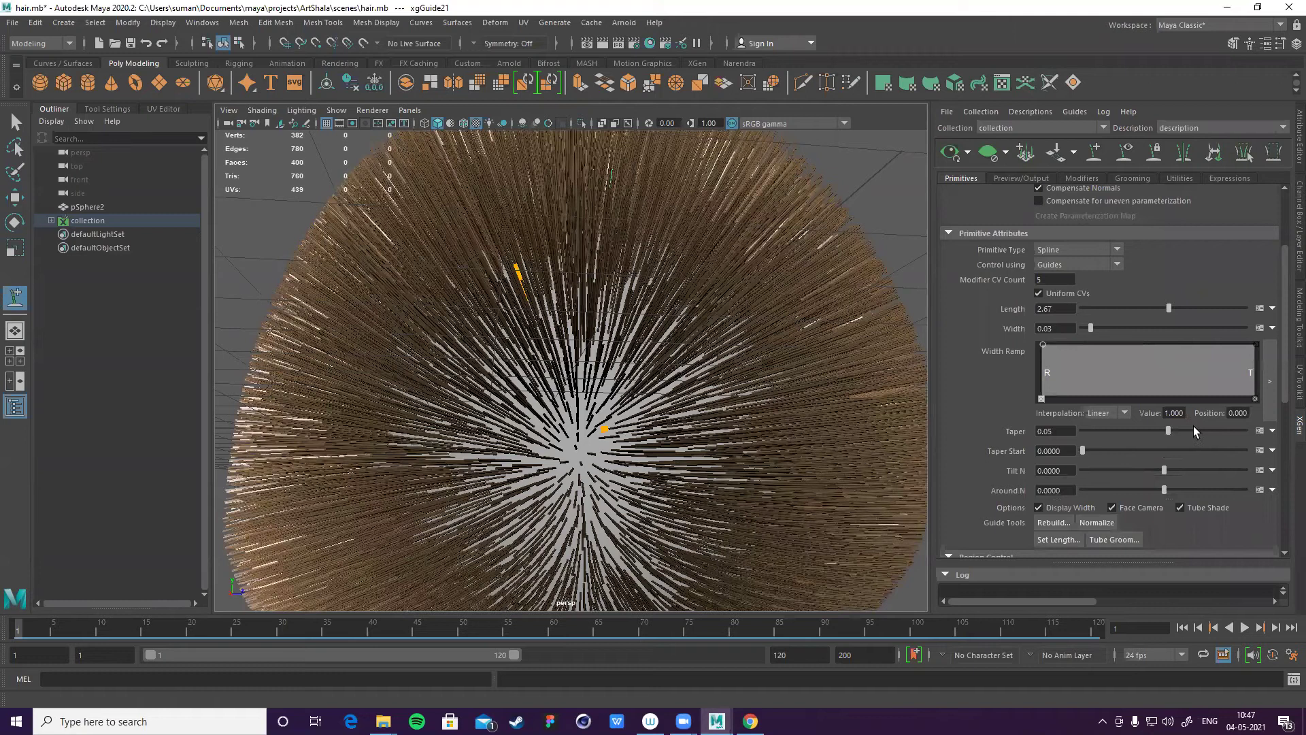
left_click_drag(1118, 448, 1127, 449)
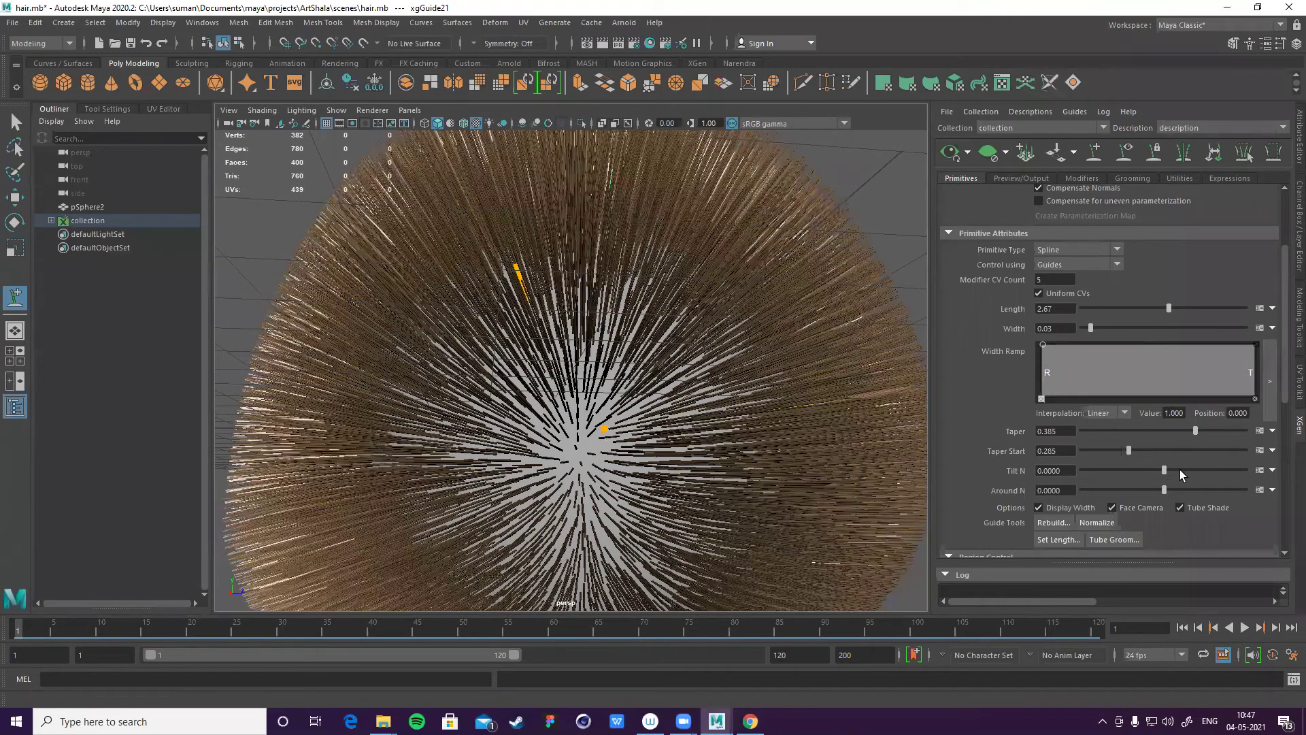
- Bend the hair by setting Tilt N to about 10.59 and Around N to about 22.69, and inspect it from several sides
left_click_drag(1168, 470, 1131, 494)
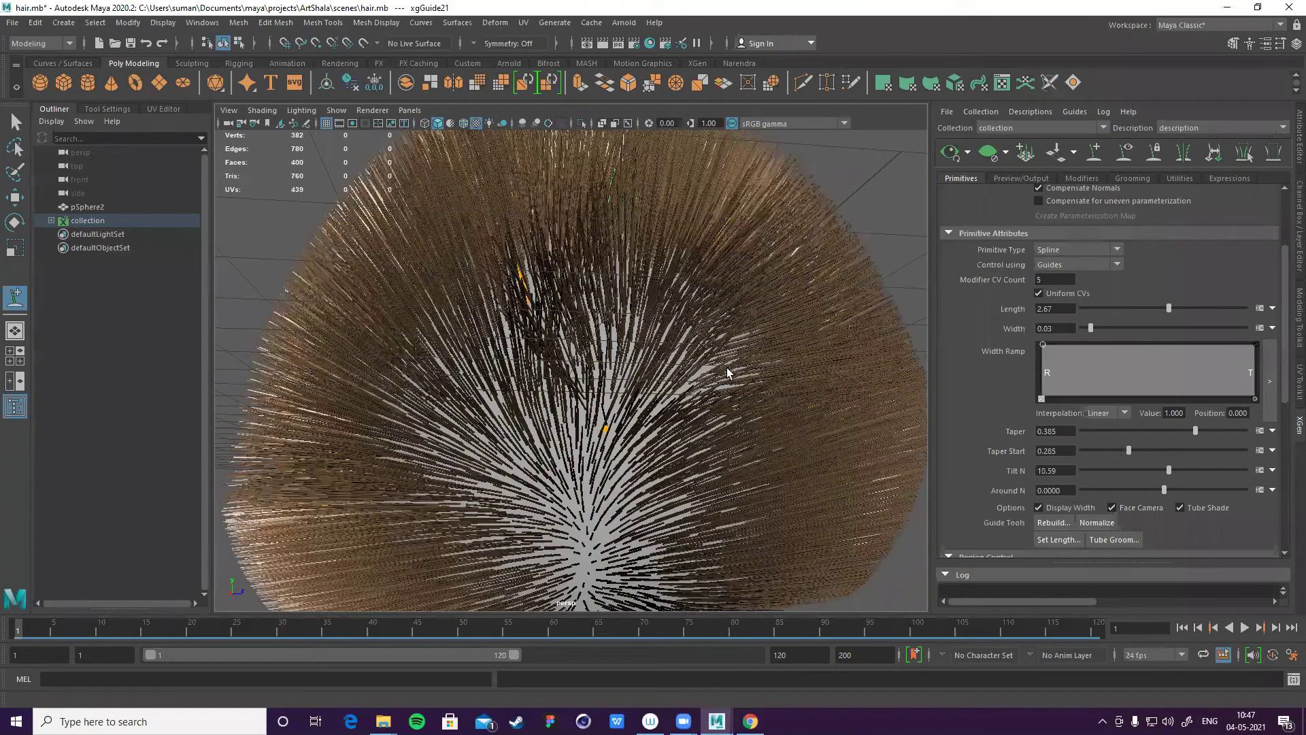
scroll(680, 367, "down", 3)
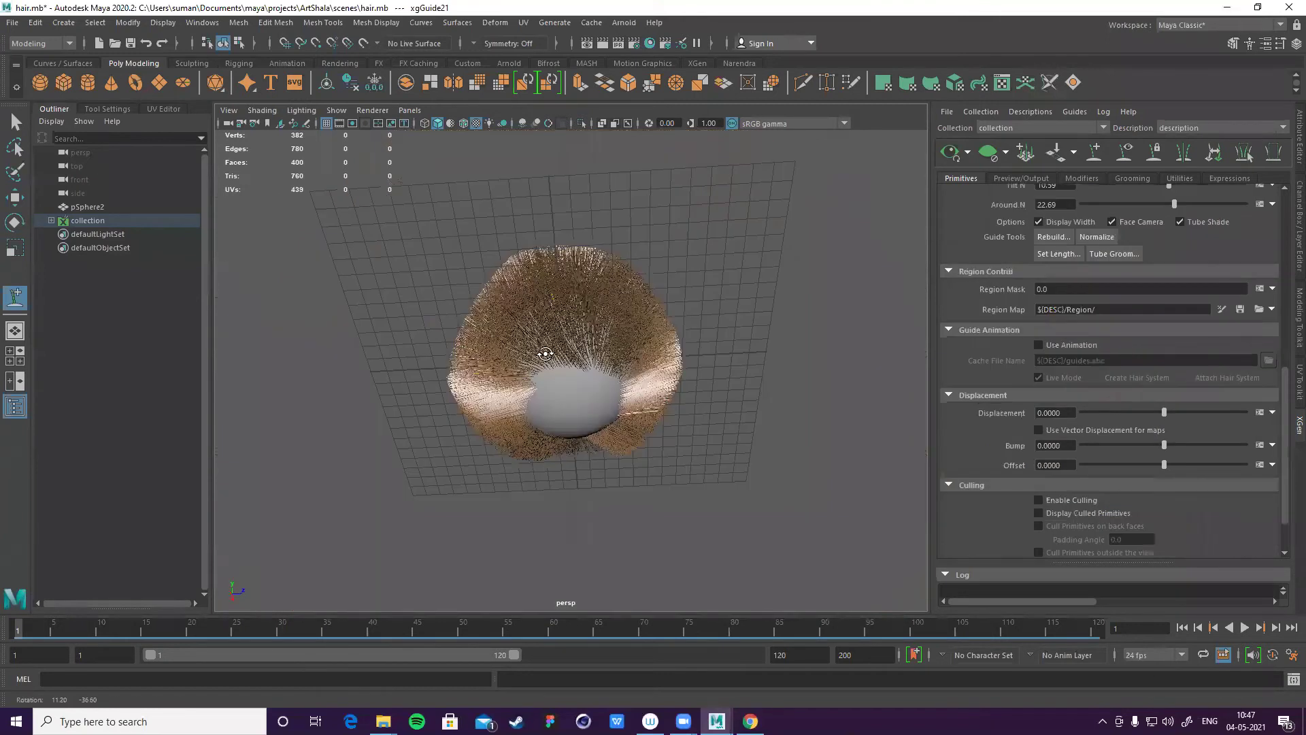
left_click_drag(637, 364, 648, 387, "alt")
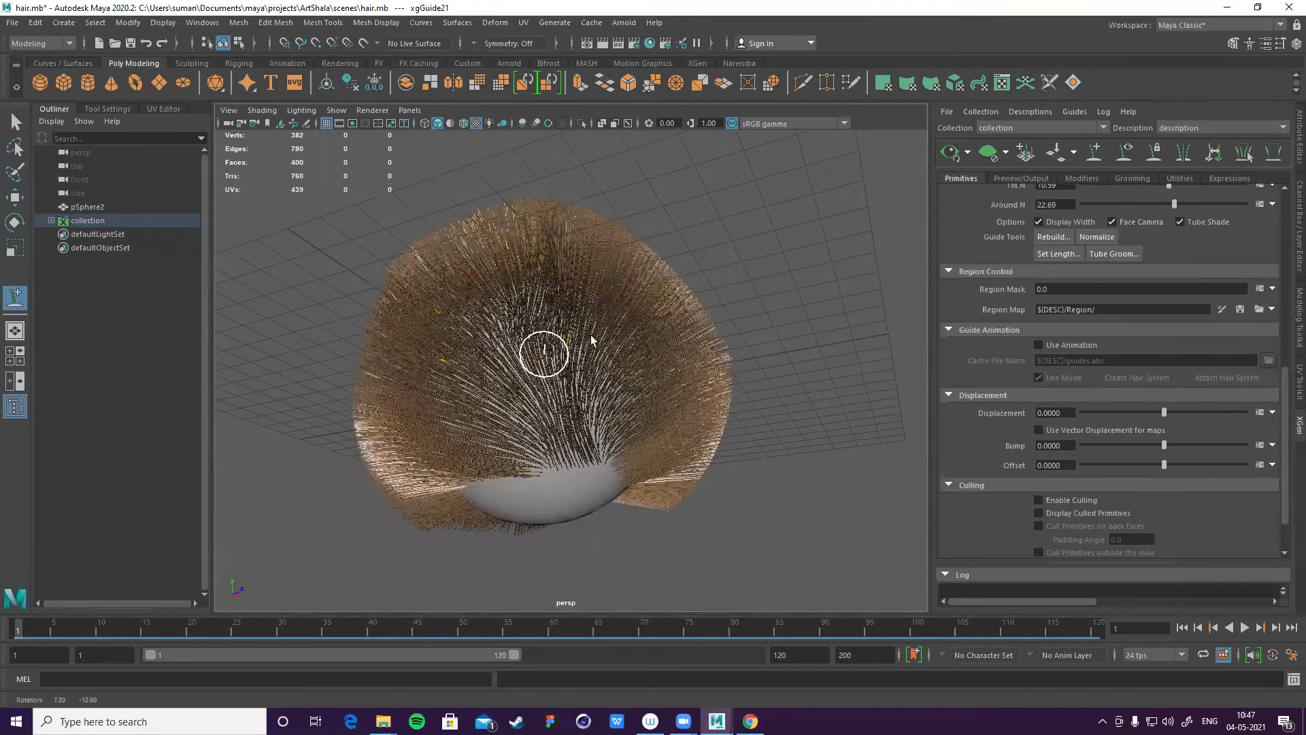
right_click_drag(591, 340, 622, 330, "alt")
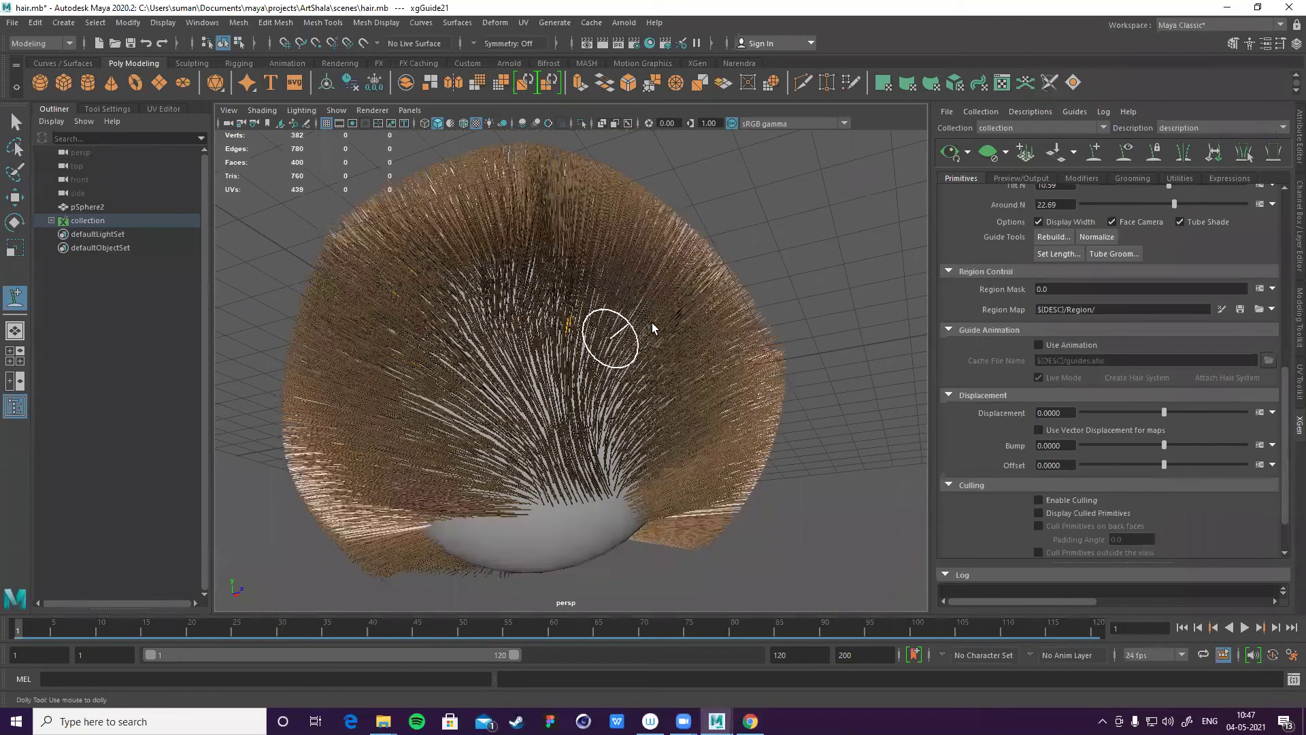
left_click_drag(652, 322, 687, 333, "alt")
- Create a map for the density mask named maskdensity01 with resolution 5.0 and a white start color
scroll(1222, 341, "up", 10)
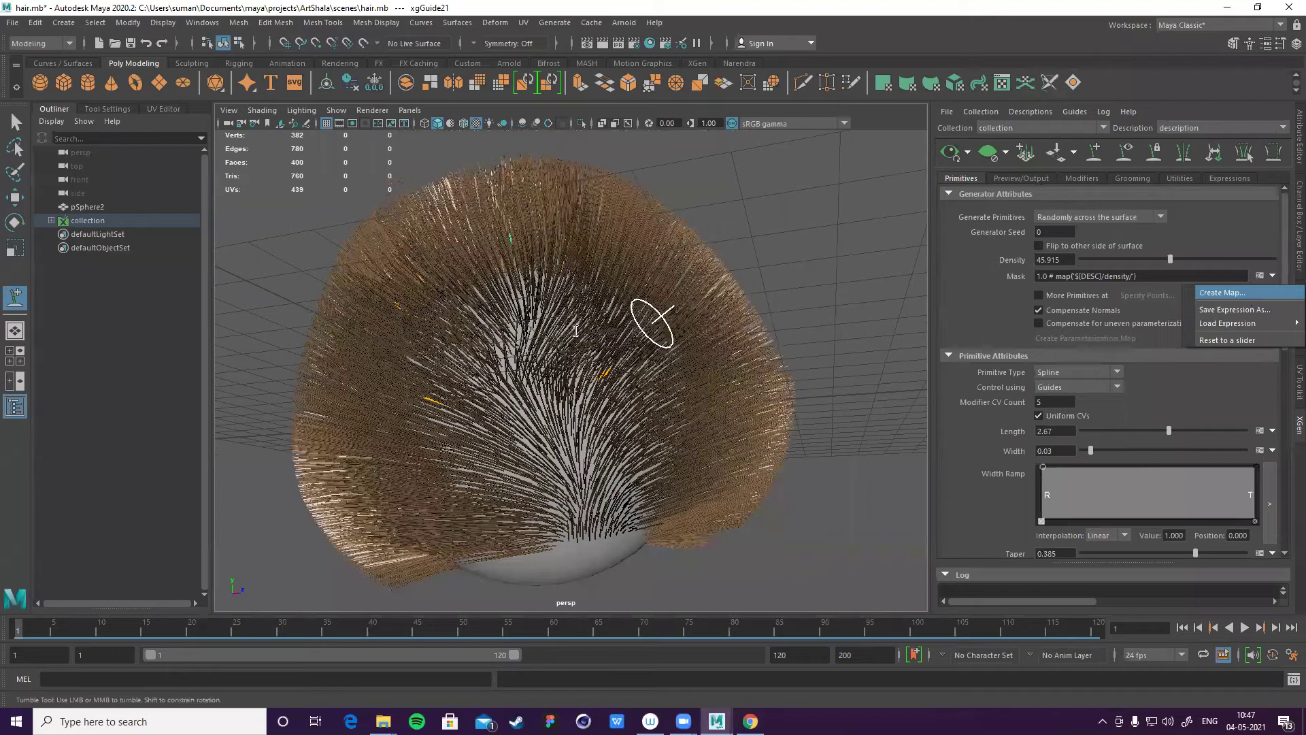
key("Return")
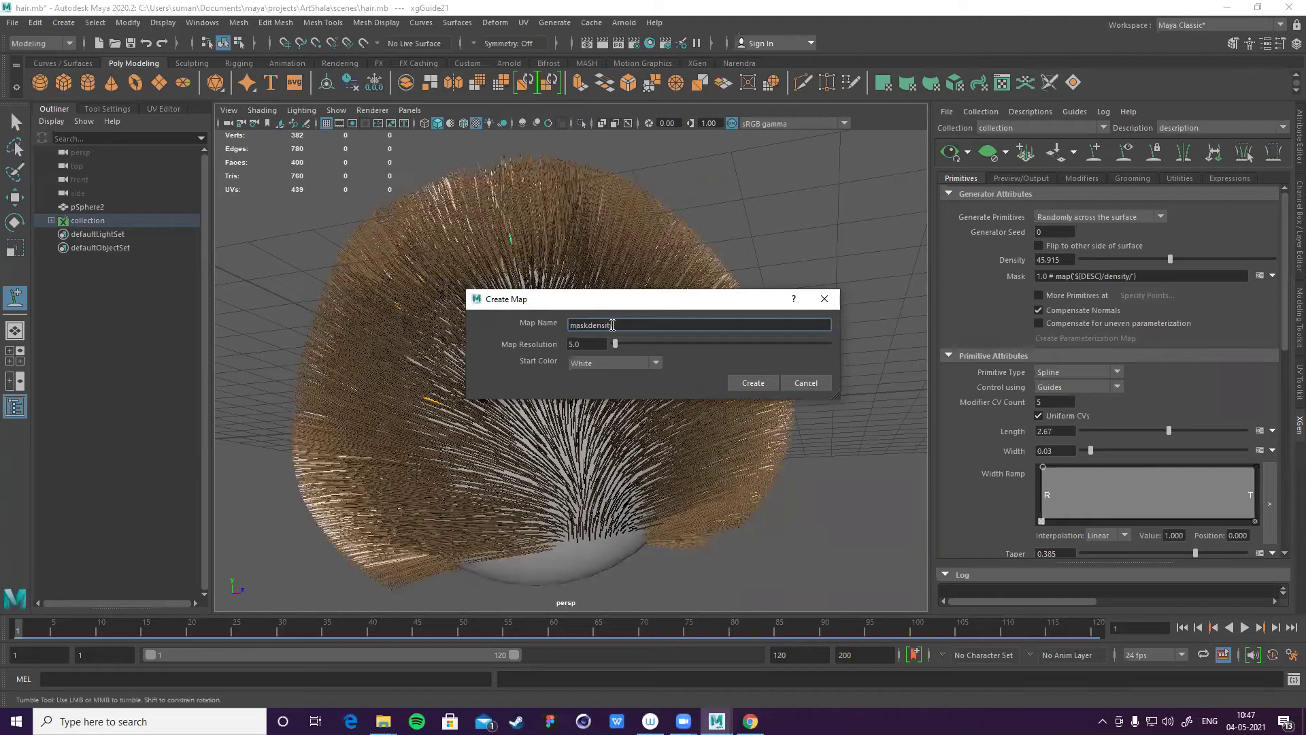
type("01")
left_click(752, 383)
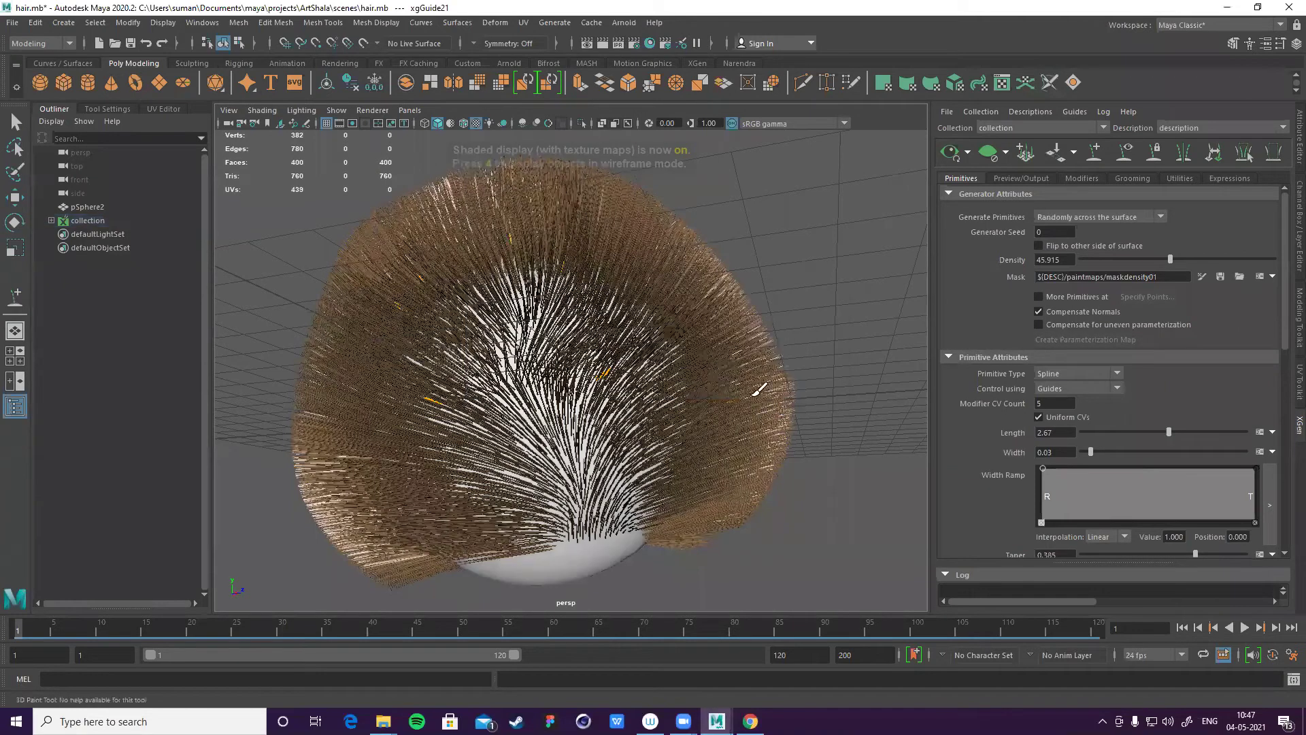
left_click_drag(740, 385, 688, 417, "alt")
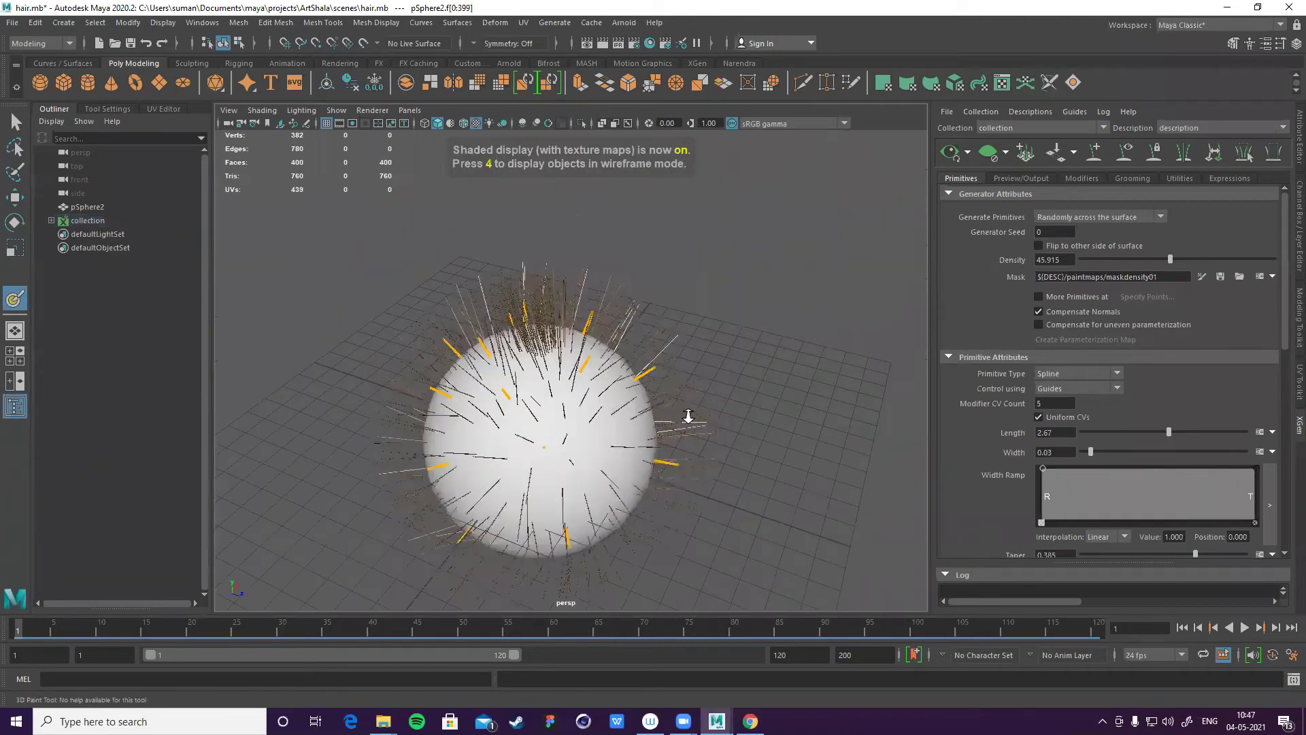
- Save the white density mask so the hair fills the whole sphere
right_click_drag(688, 417, 641, 435, "alt")
scroll(666, 405, "up", 3)
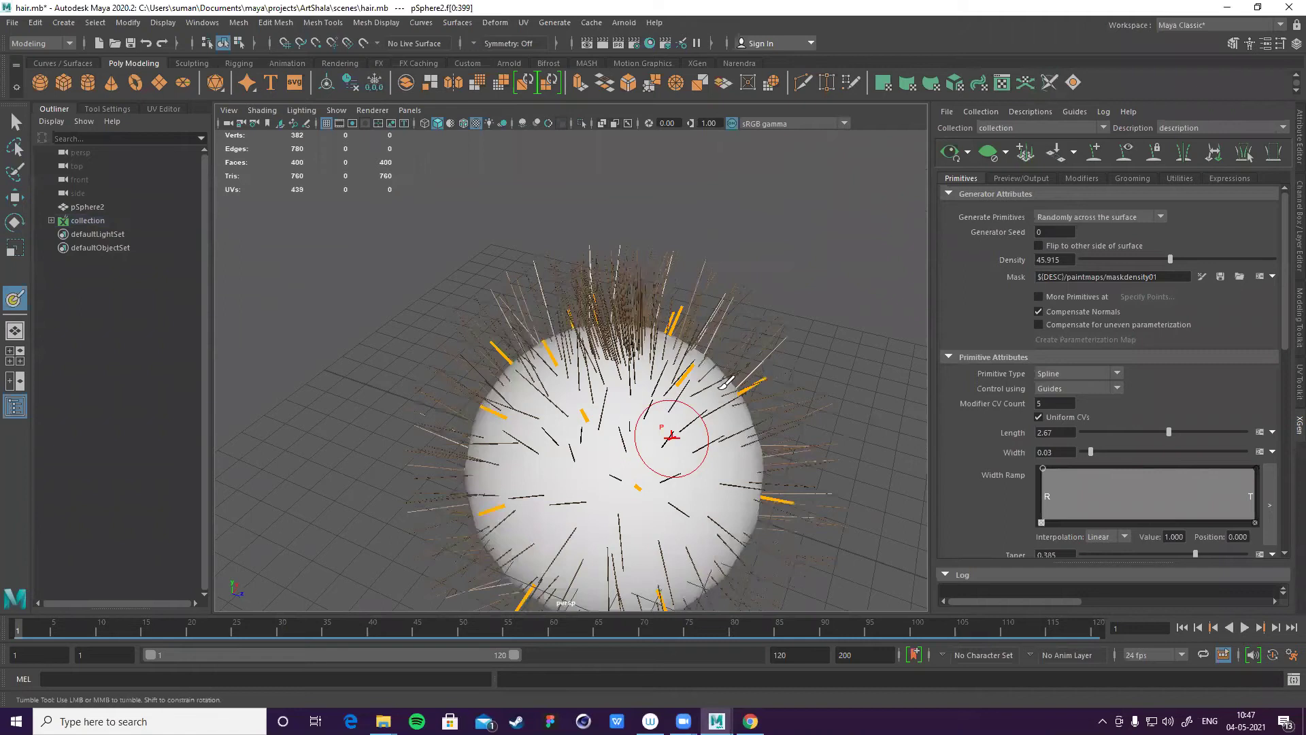
scroll(665, 435, "up", 1)
scroll(754, 259, "down", 3)
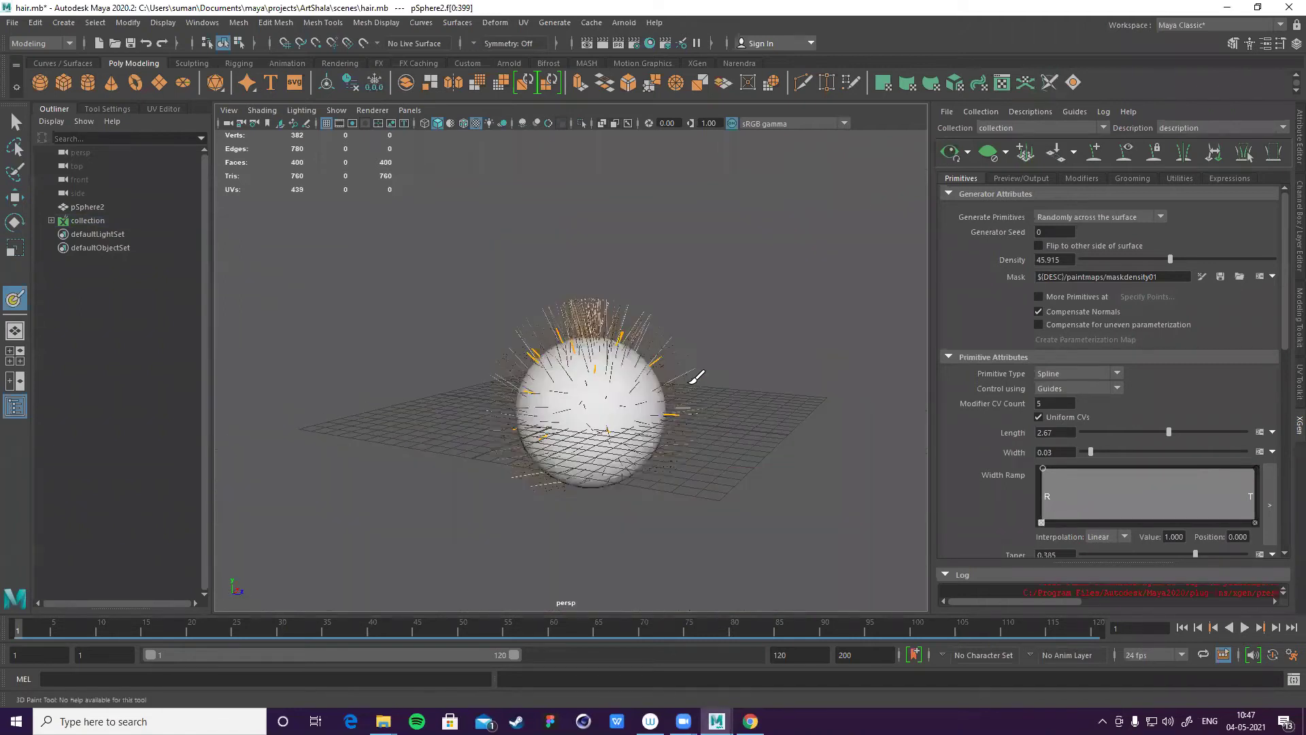
left_click(1220, 277)
scroll(954, 337, "up", 2)
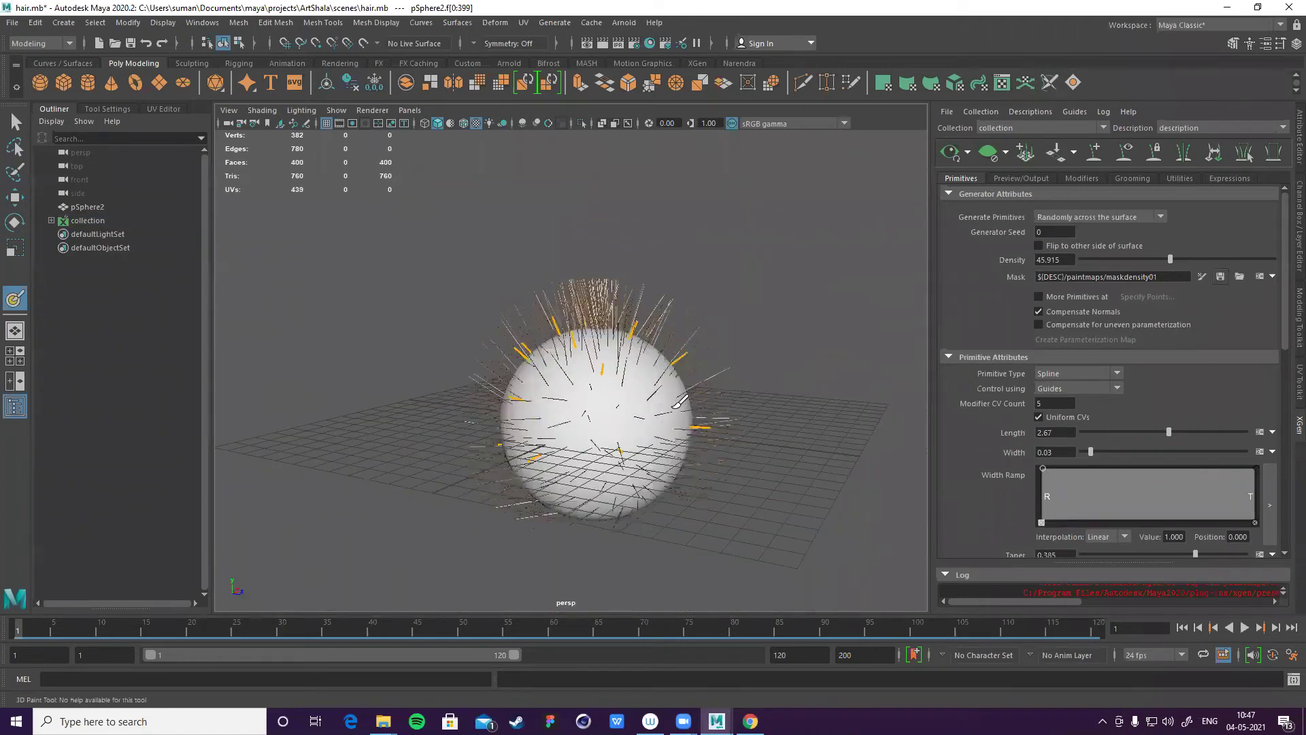
- Paint a large black area over the lower front of the sphere on the density mask and save the map
scroll(810, 282, "up", 3)
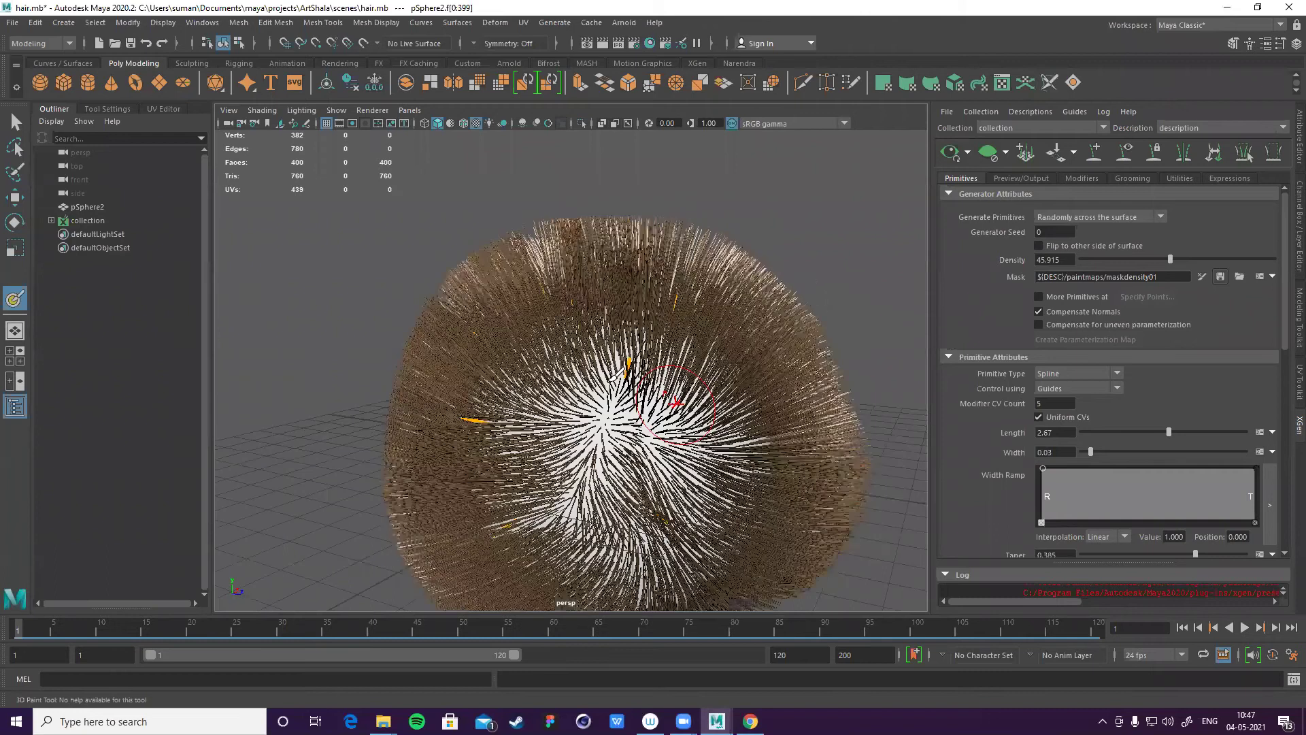
scroll(622, 398, "up", 2)
left_click(619, 391)
mouse_move(672, 379)
left_mouse_down()
mouse_move(545, 357)
mouse_move(502, 418)
left_mouse_up()
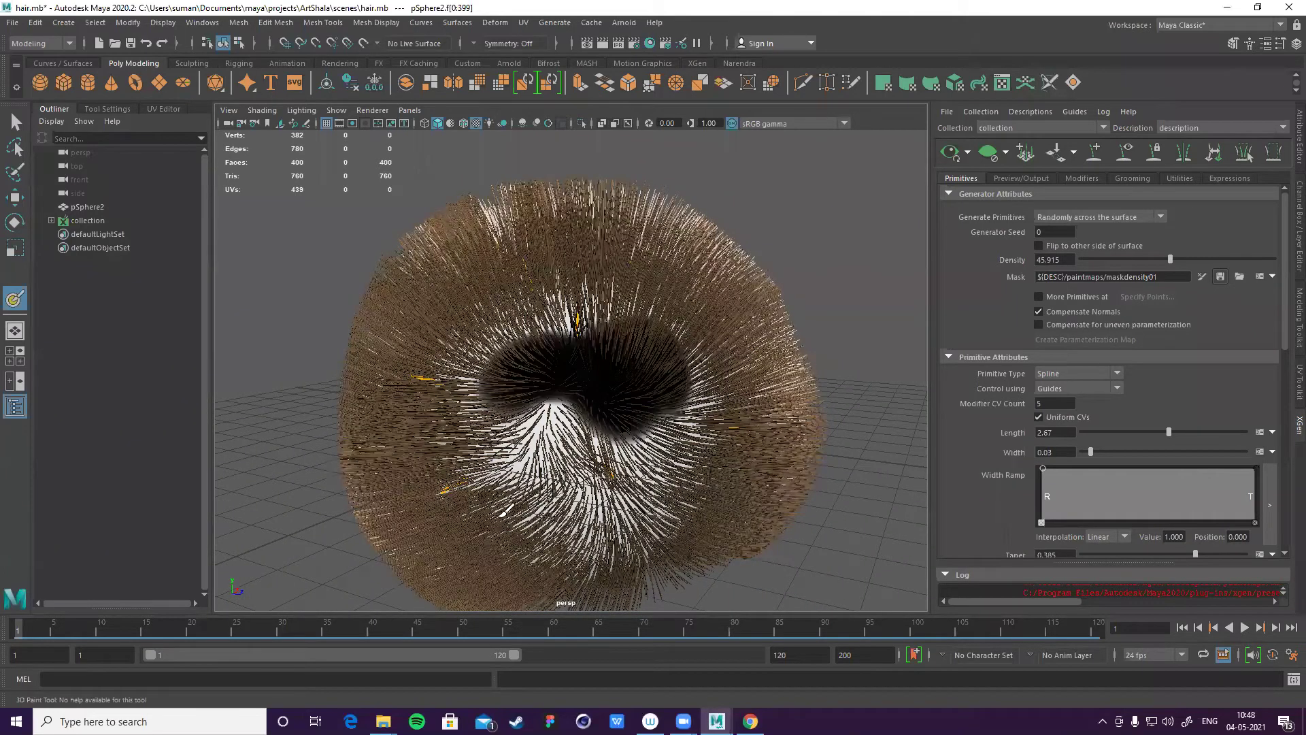
left_click_drag(504, 512, 503, 527)
mouse_move(675, 346)
left_mouse_down("alt")
mouse_move(613, 245)
mouse_move(636, 306)
mouse_move(619, 351)
left_mouse_up("alt")
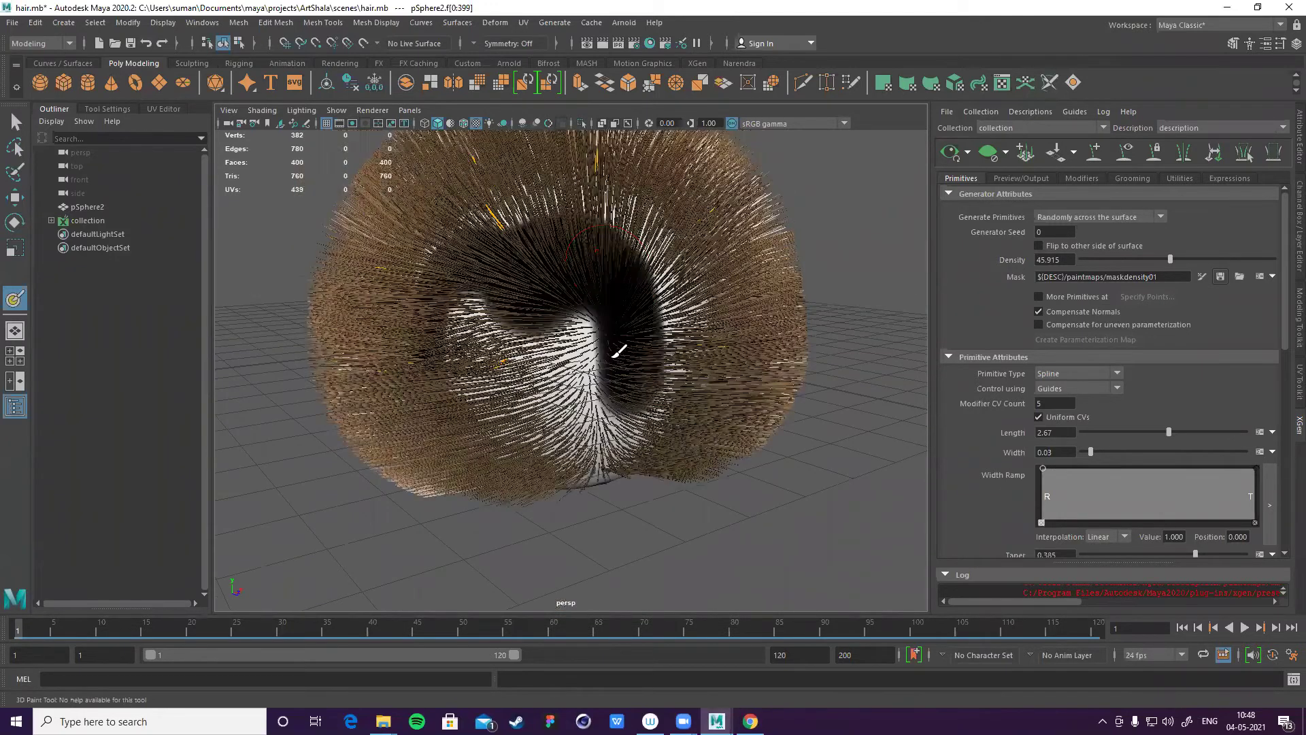
mouse_move(576, 418)
left_mouse_down("alt")
mouse_move(568, 451)
mouse_move(525, 402)
mouse_move(573, 499)
left_mouse_up("alt")
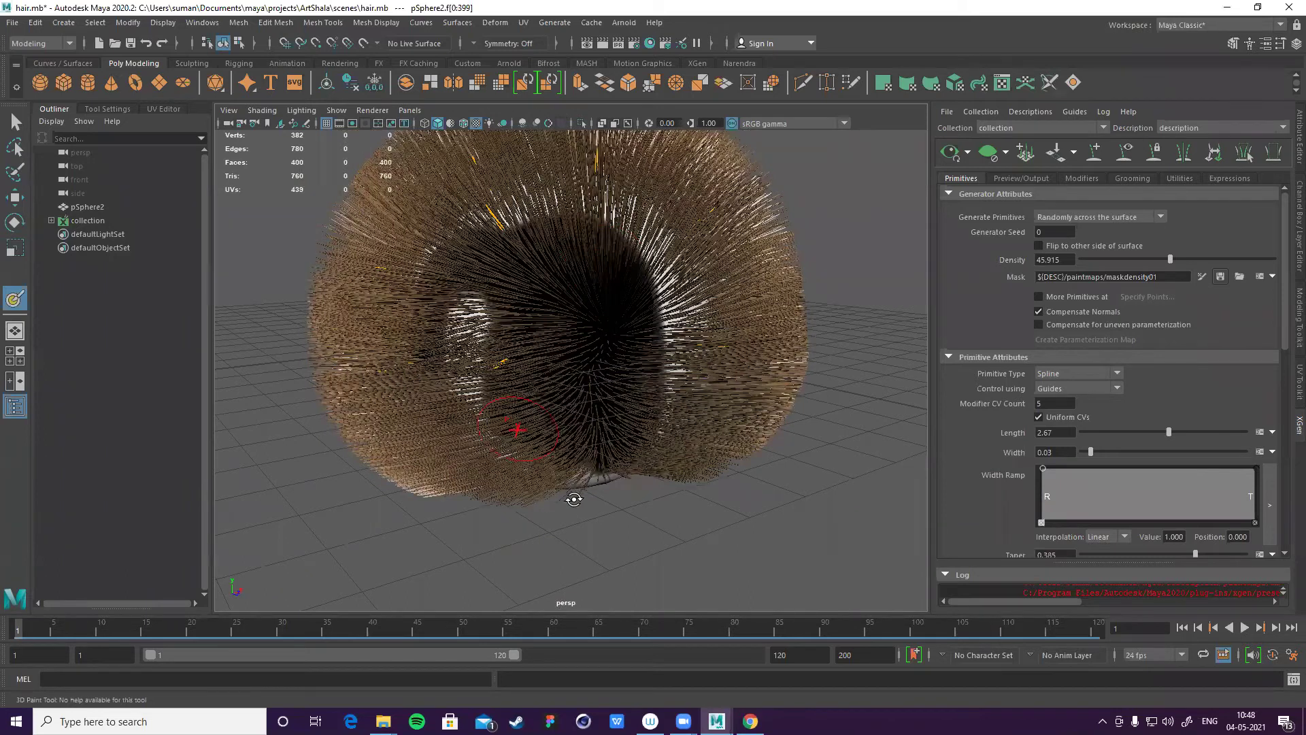
mouse_move(555, 449)
left_mouse_down("alt")
mouse_move(542, 400)
mouse_move(603, 344)
left_mouse_up("alt")
left_click_drag(617, 399, 691, 402)
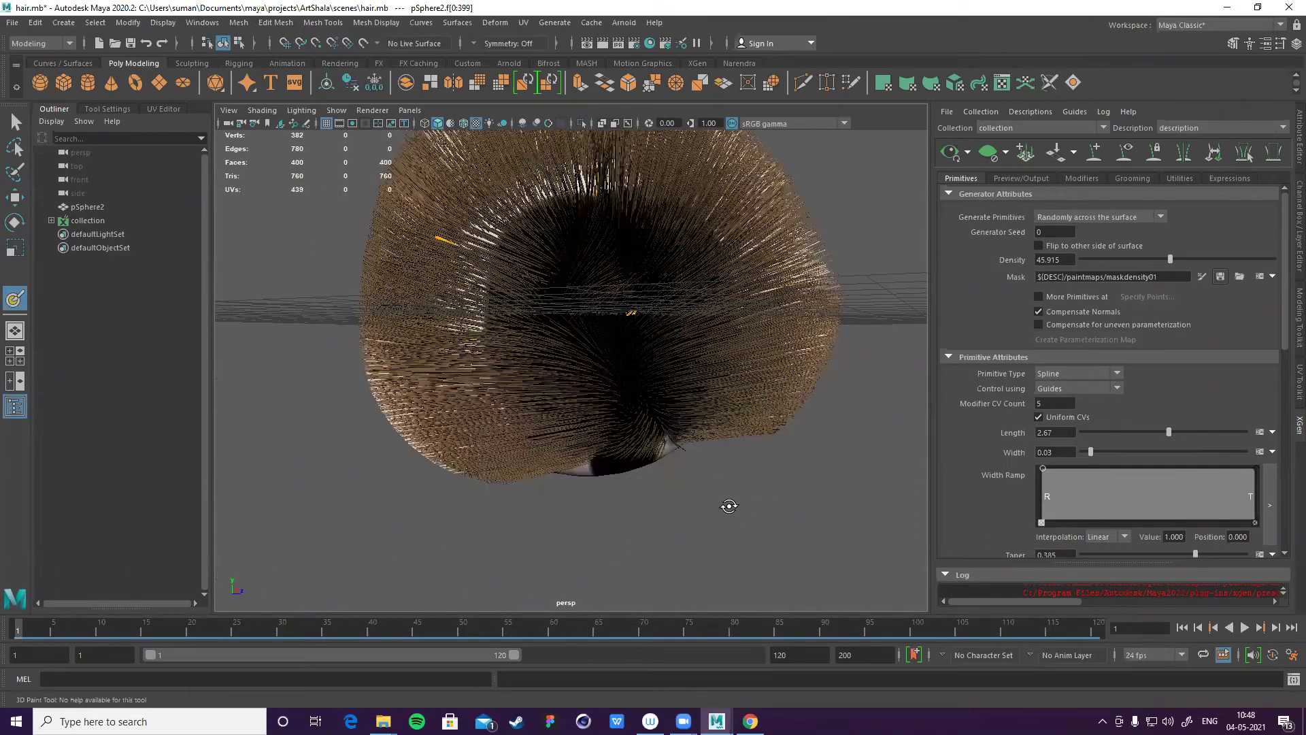
left_click_drag(557, 212, 582, 261, "alt")
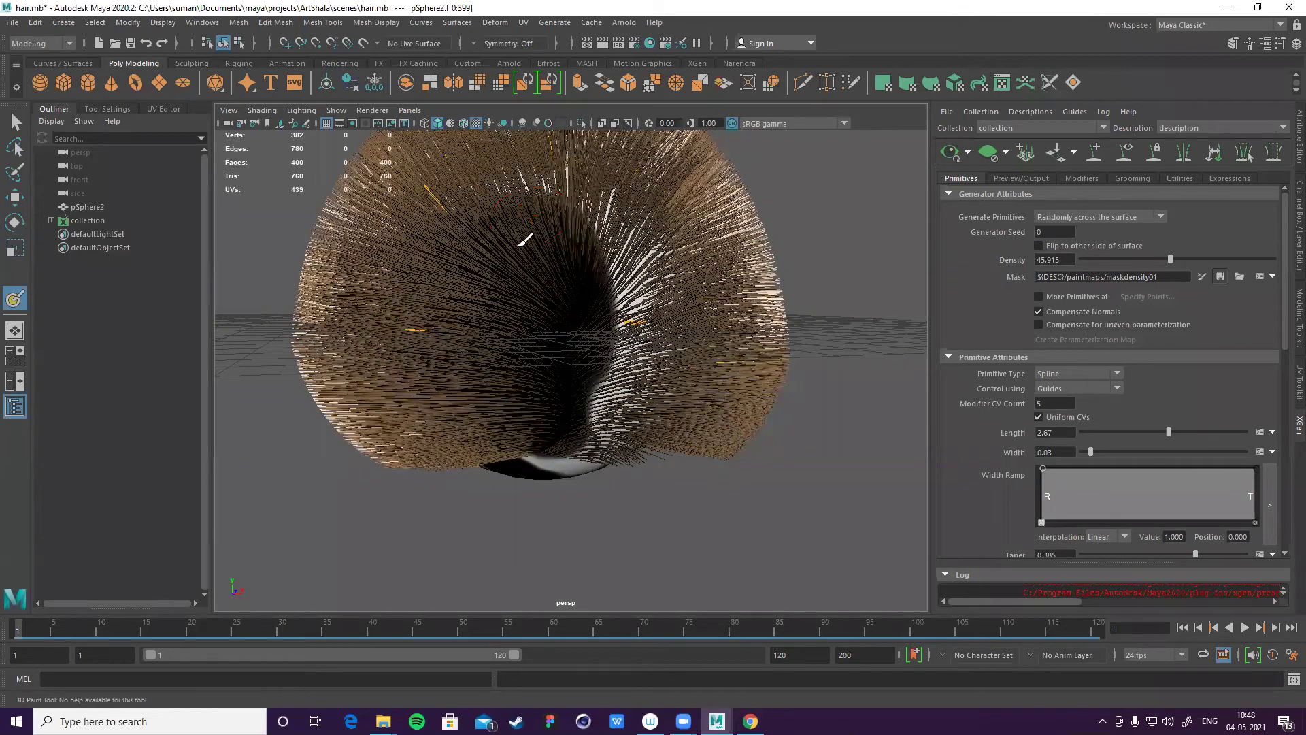
left_click_drag(526, 238, 482, 381, "alt")
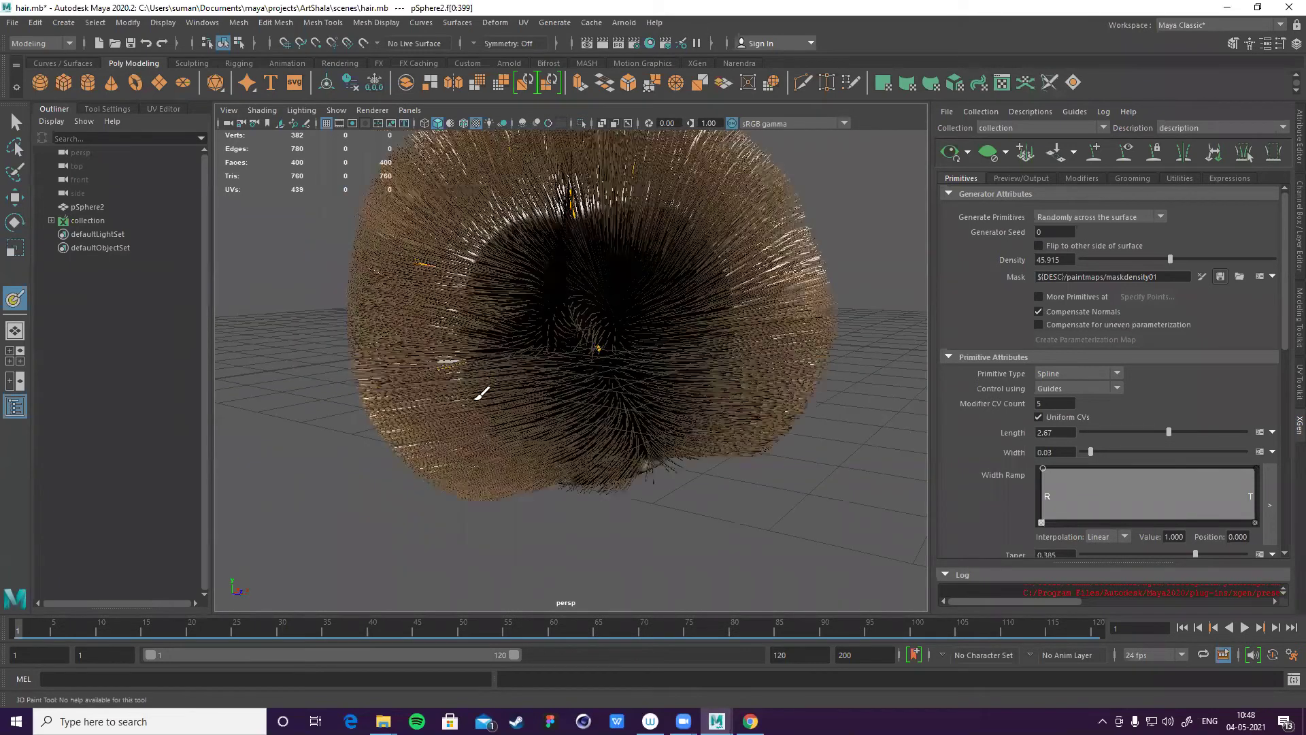
left_click(1219, 278)
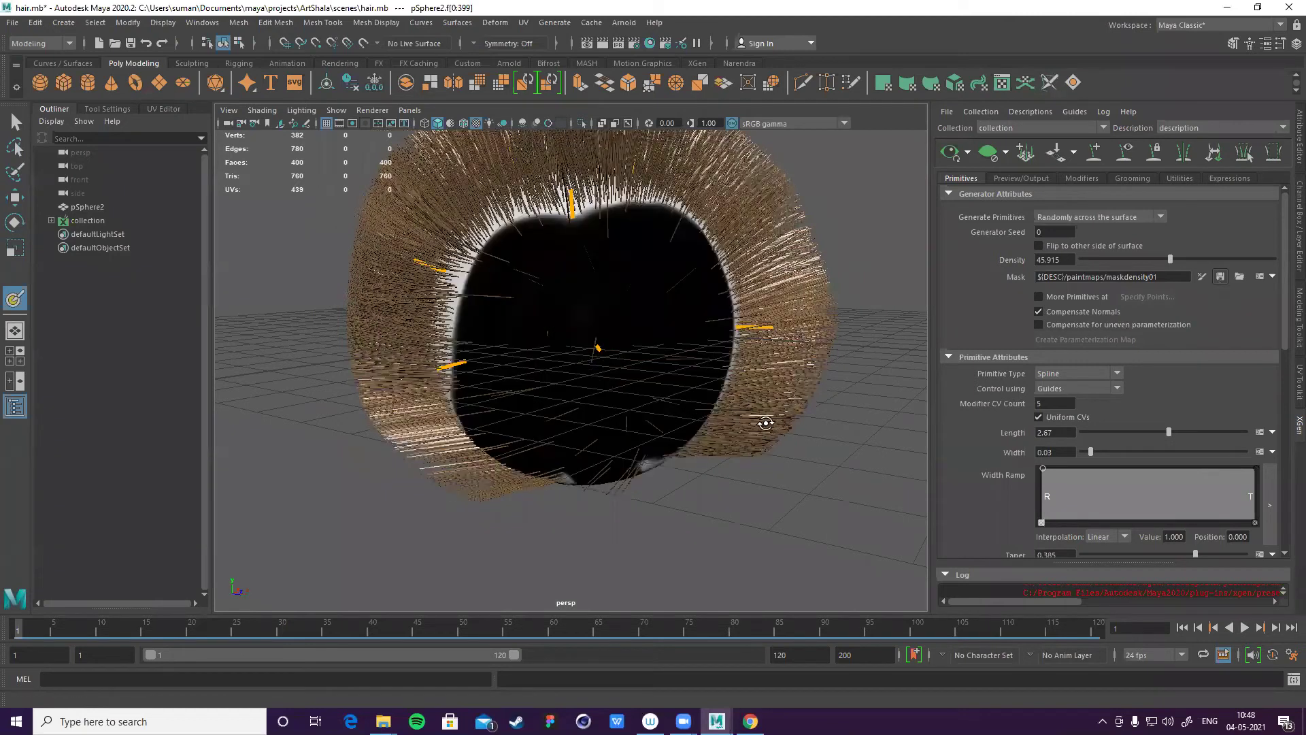
- Examine the black-masked area and the surrounding hair from several sides and distances
left_click_drag(745, 365, 598, 291, "alt")
left_click_drag(696, 373, 694, 311, "alt")
left_click_drag(574, 344, 574, 340, "alt")
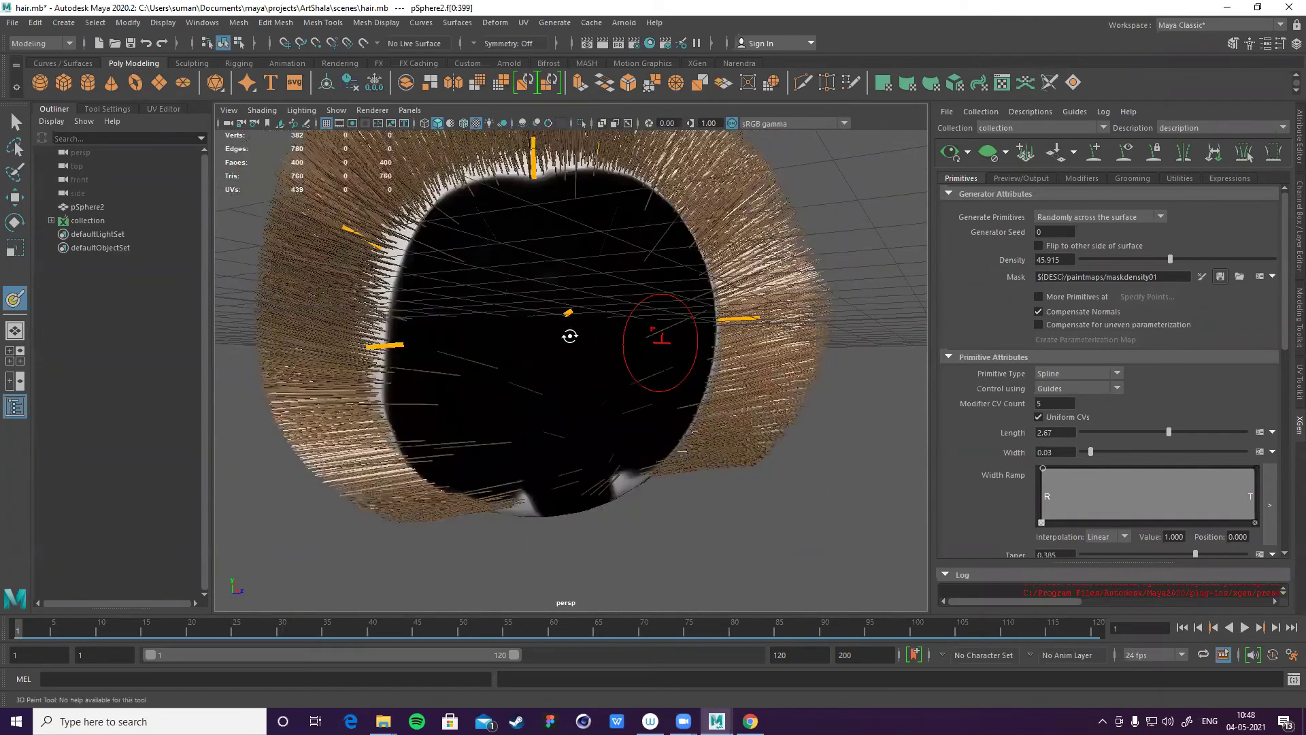
left_click_drag(685, 305, 623, 341, "alt")
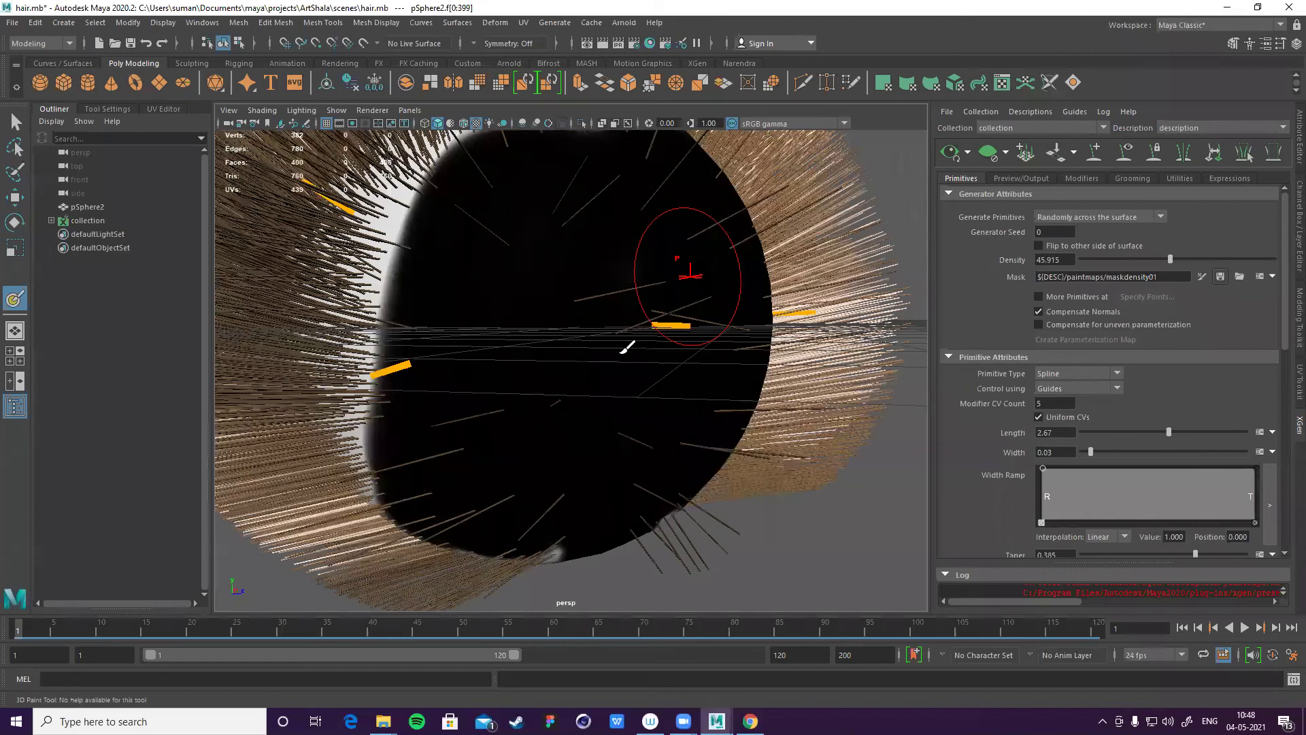
right_click_drag(691, 304, 777, 306, "alt")
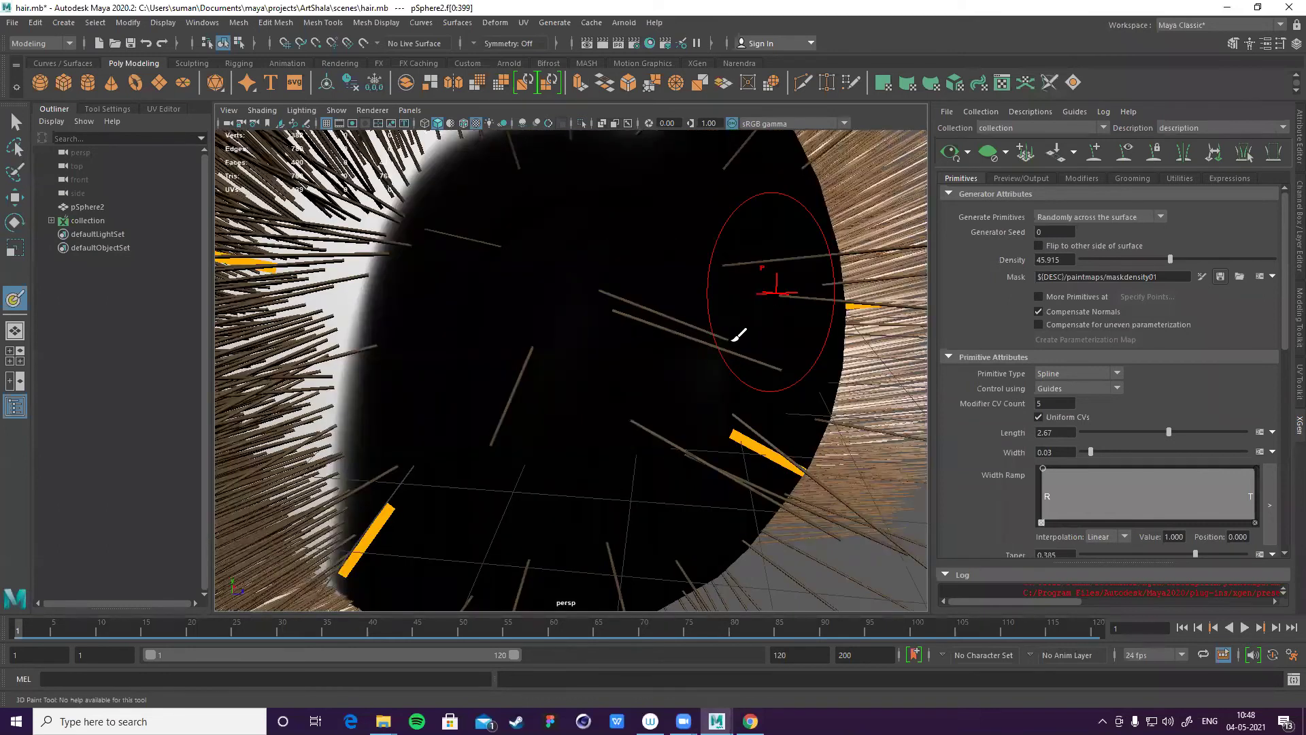
scroll(736, 339, "down", 3)
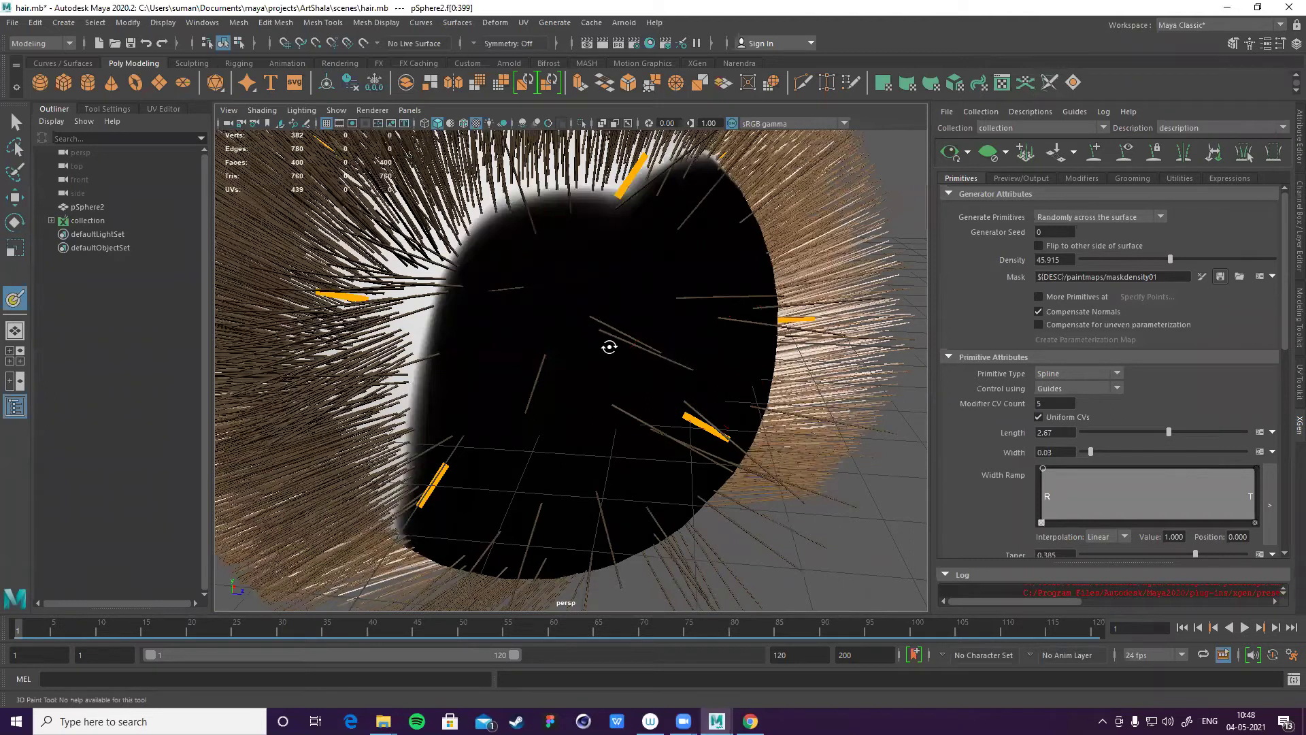
left_click_drag(568, 249, 537, 304, "alt")
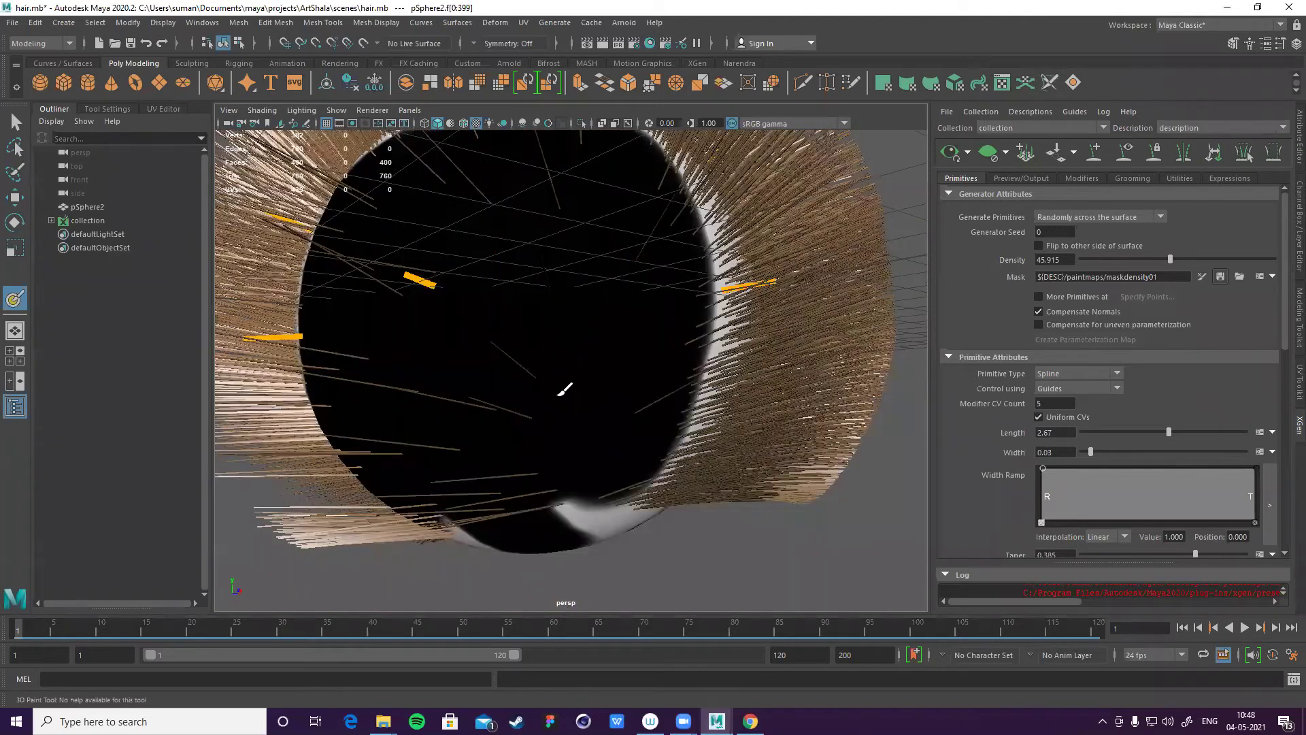
left_click_drag(562, 382, 621, 411, "alt")
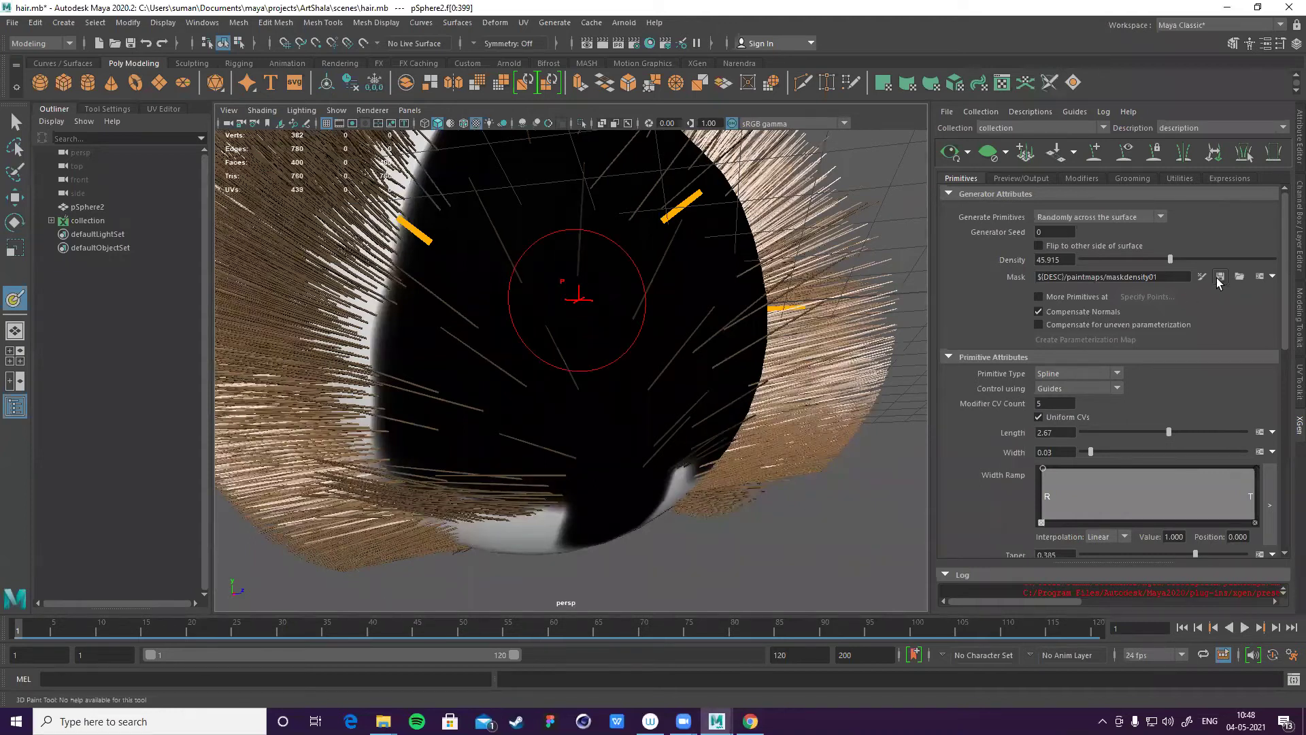
left_click_drag(715, 370, 609, 291, "alt")
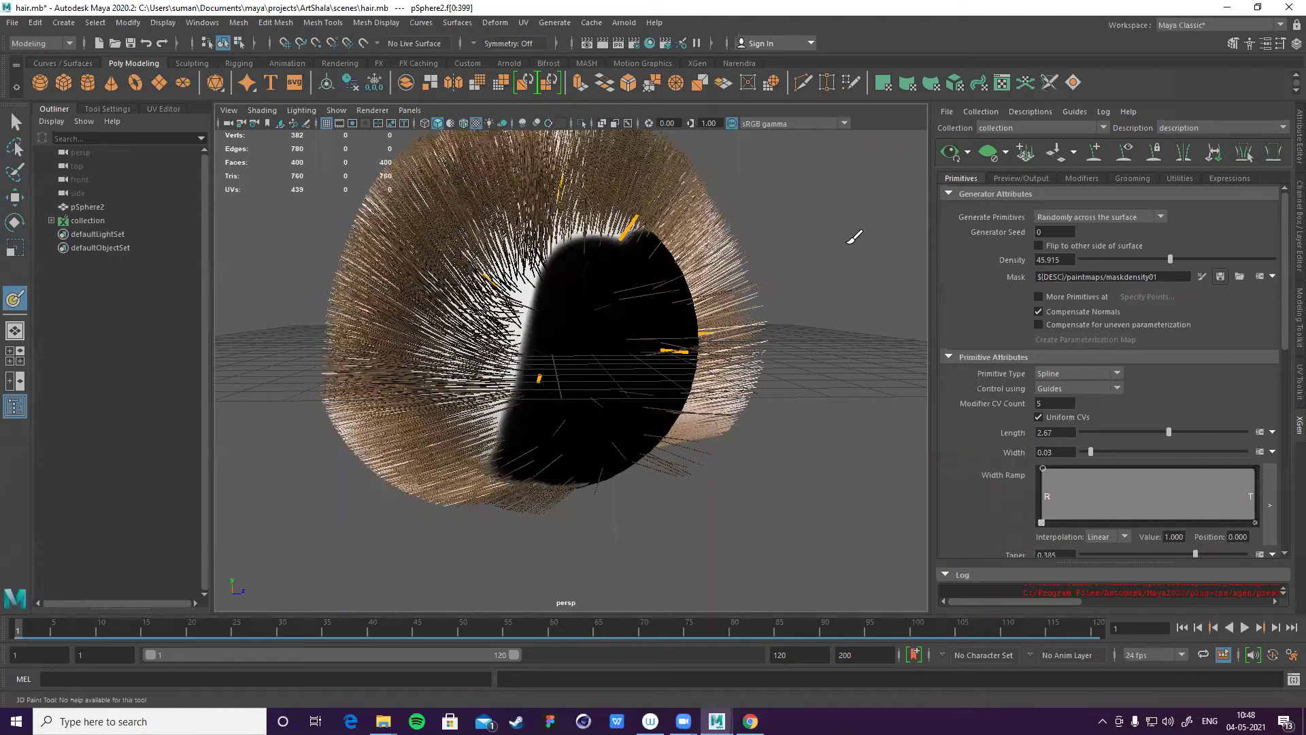
left_click_drag(593, 326, 635, 367, "alt")
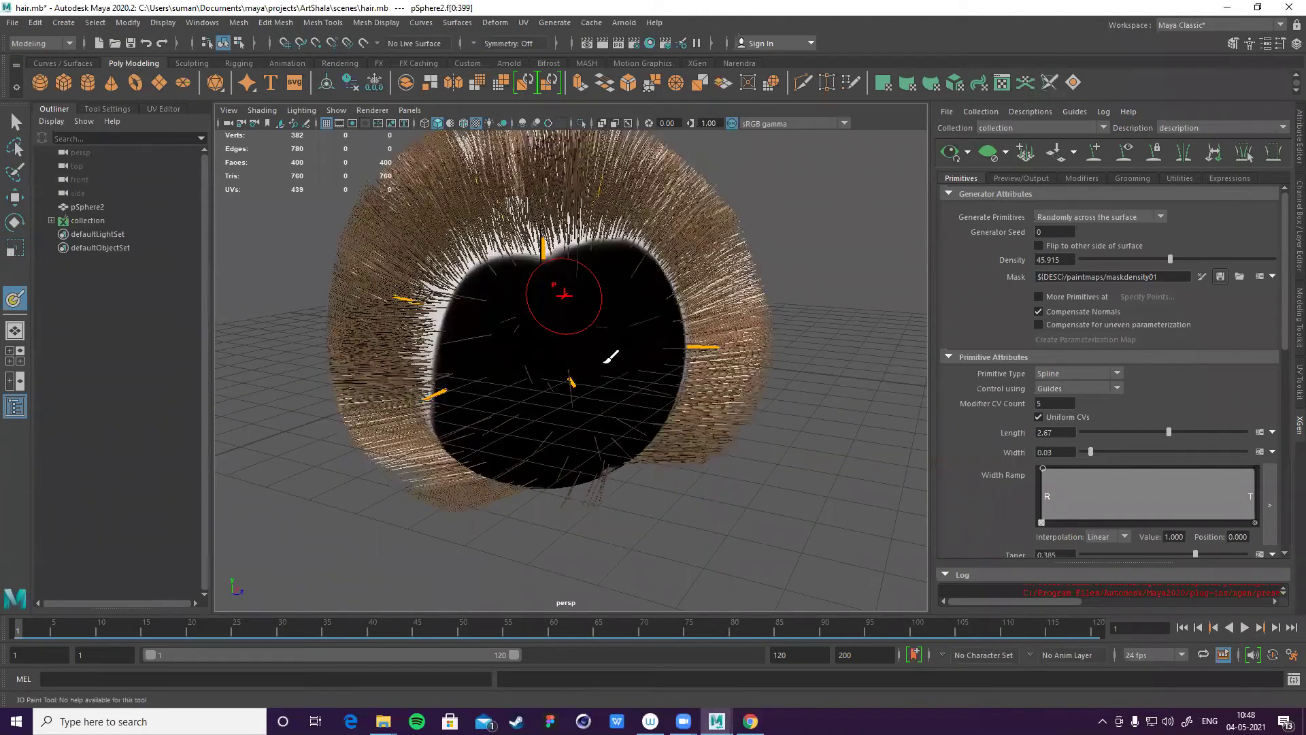
left_click_drag(524, 433, 453, 451, "alt")
left_click_drag(590, 290, 574, 442, "alt")
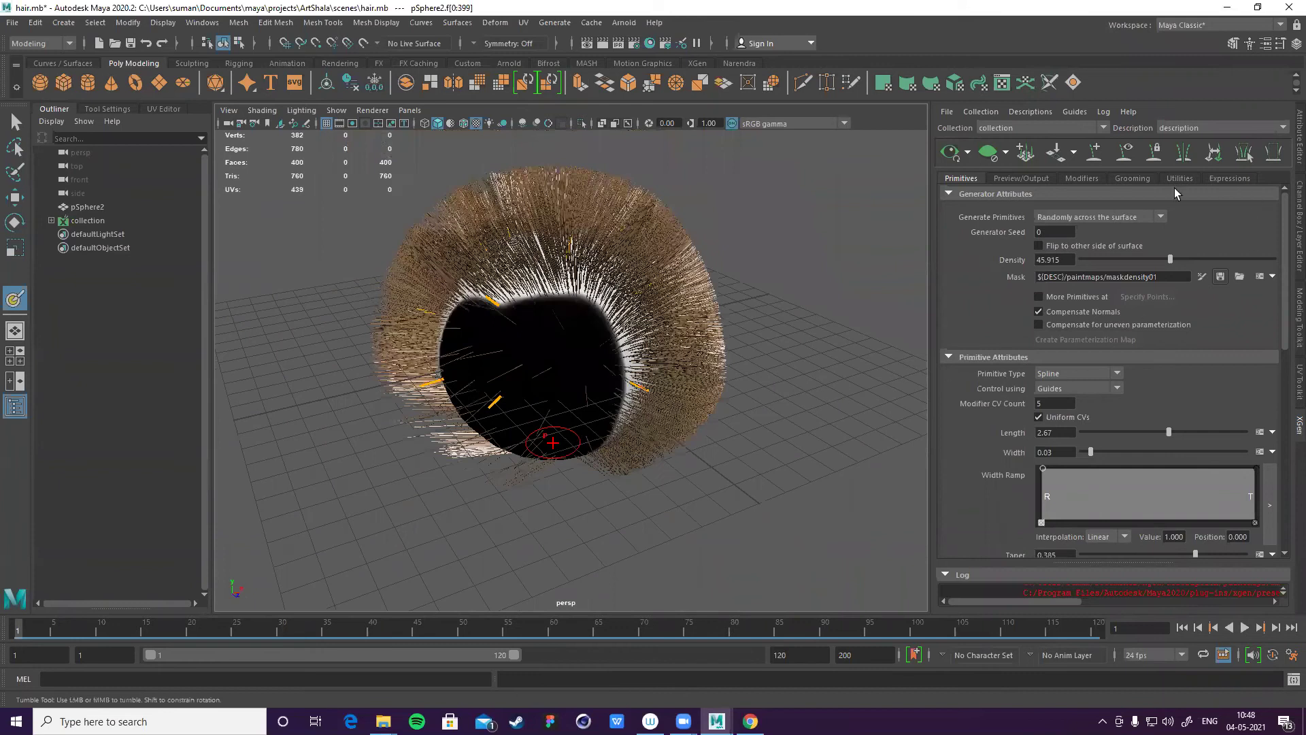
- Hide the hair guides on the sphere
left_click(986, 156)
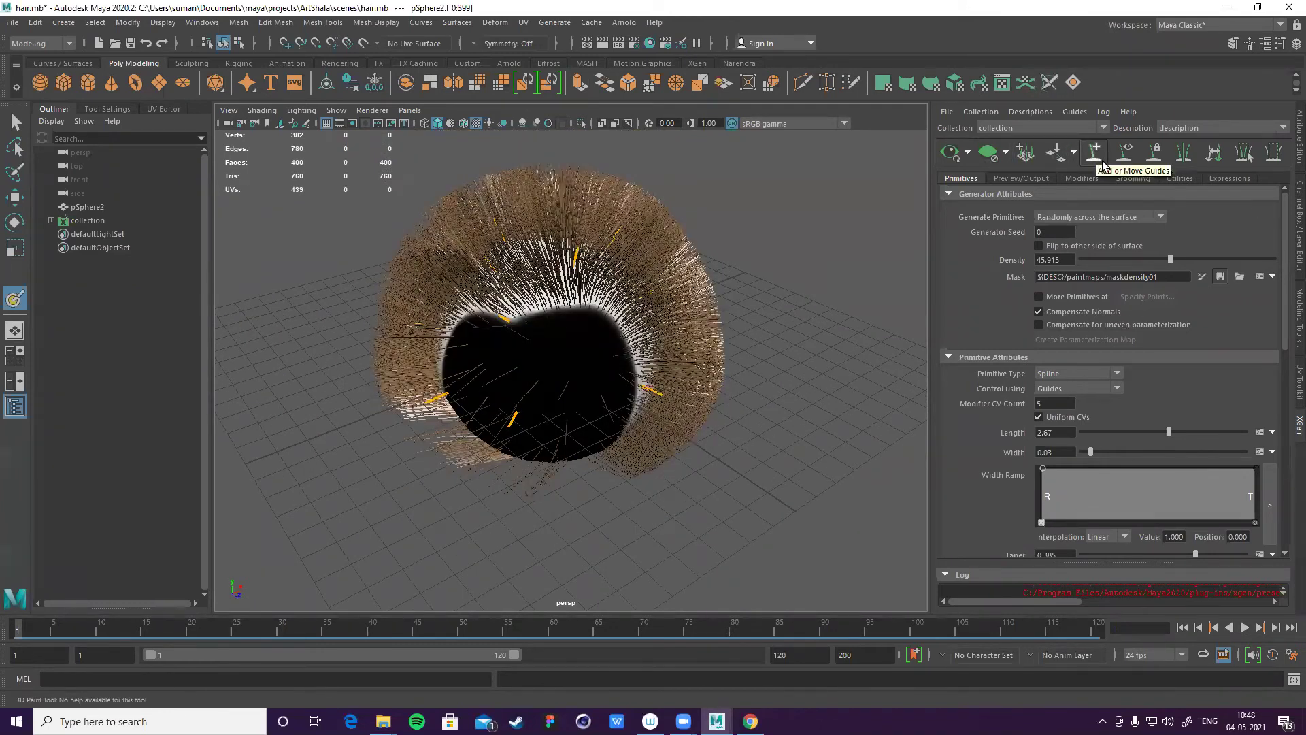
left_click(1122, 155)
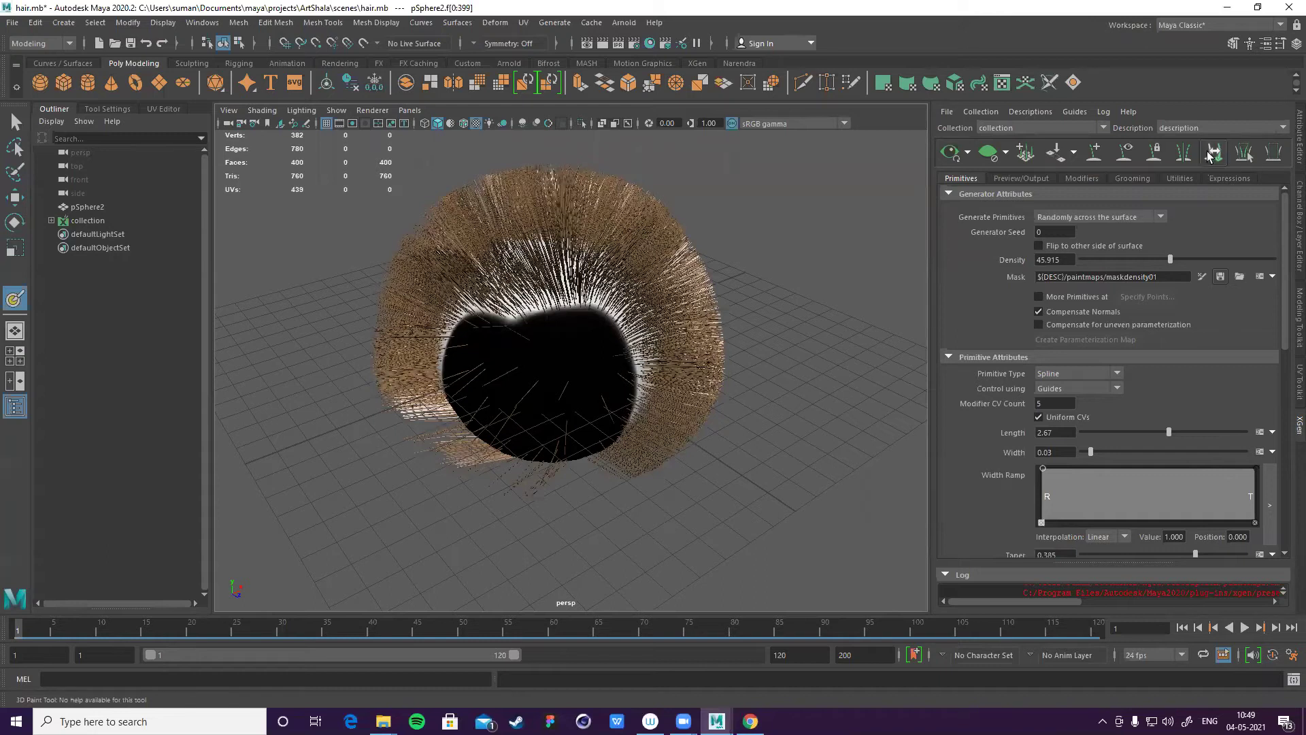
- Create a map for the region control named Region with resolution 5.0 and a red start color
scroll(1073, 366, "down", 15)
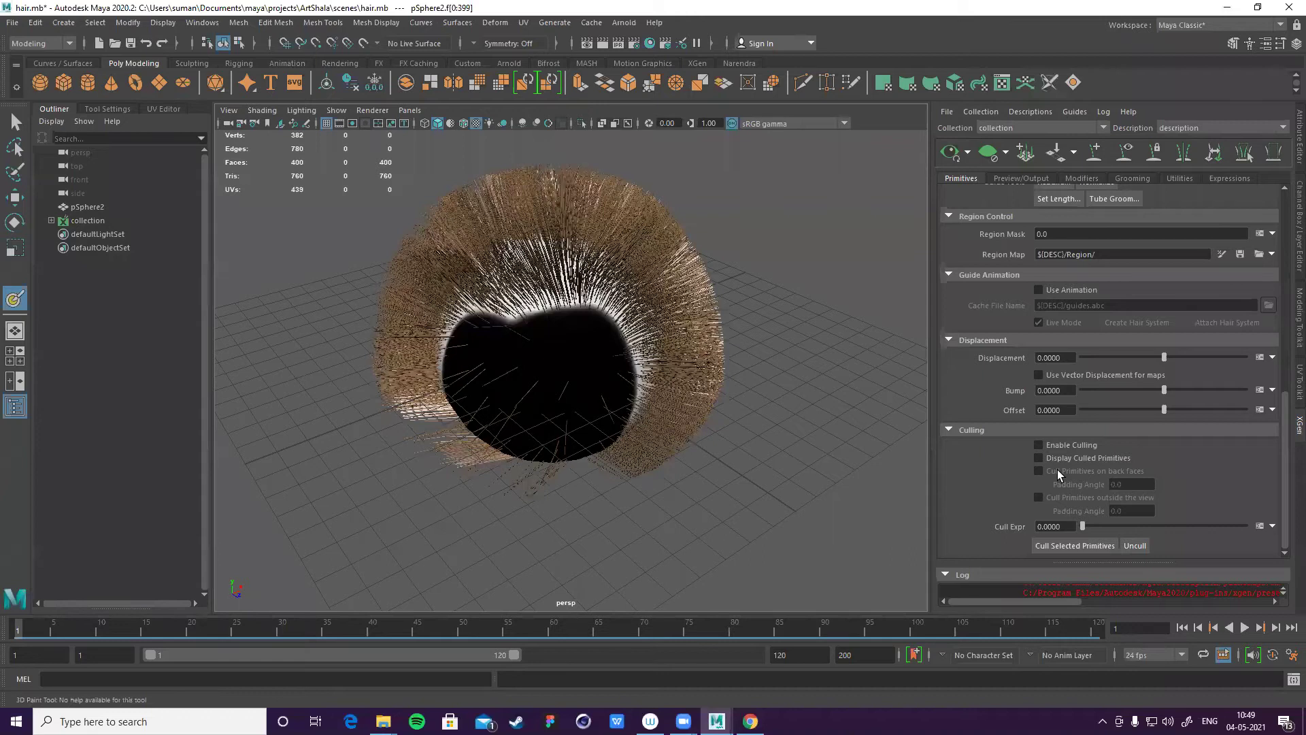
scroll(1059, 469, "up", 1)
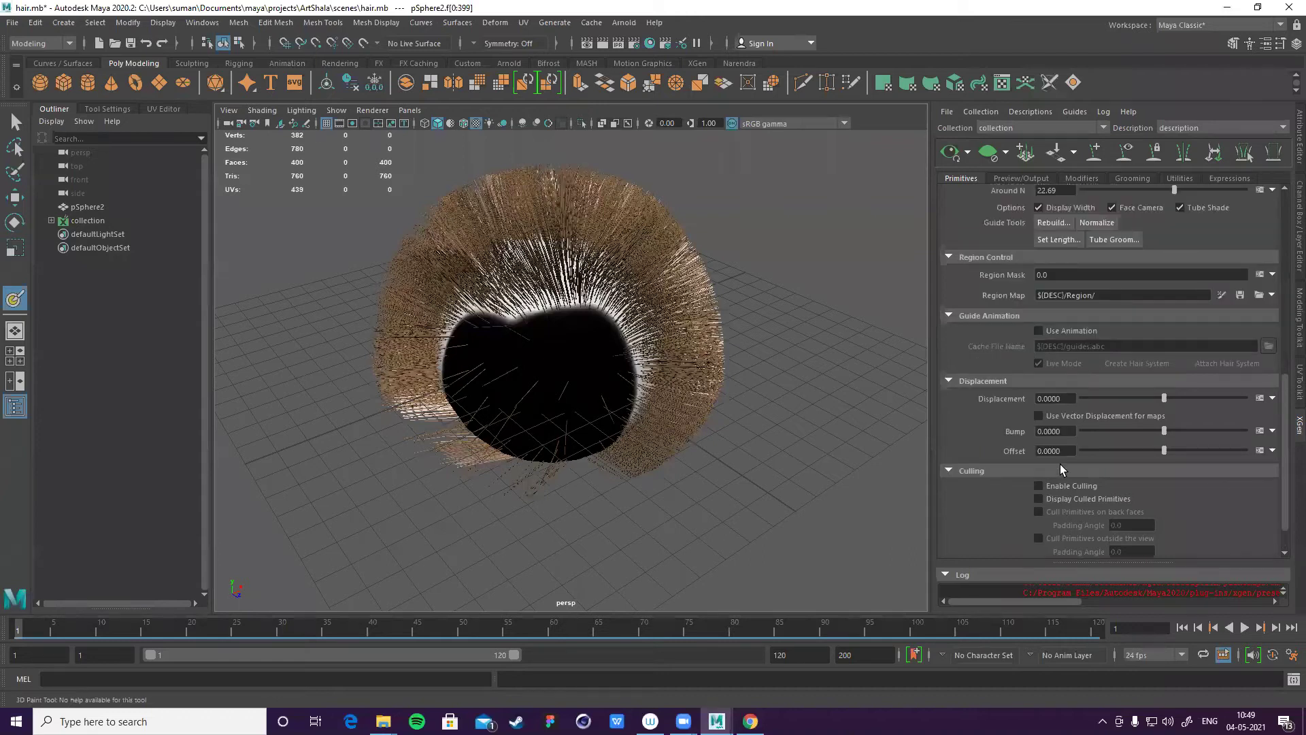
scroll(1062, 460, "up", 4)
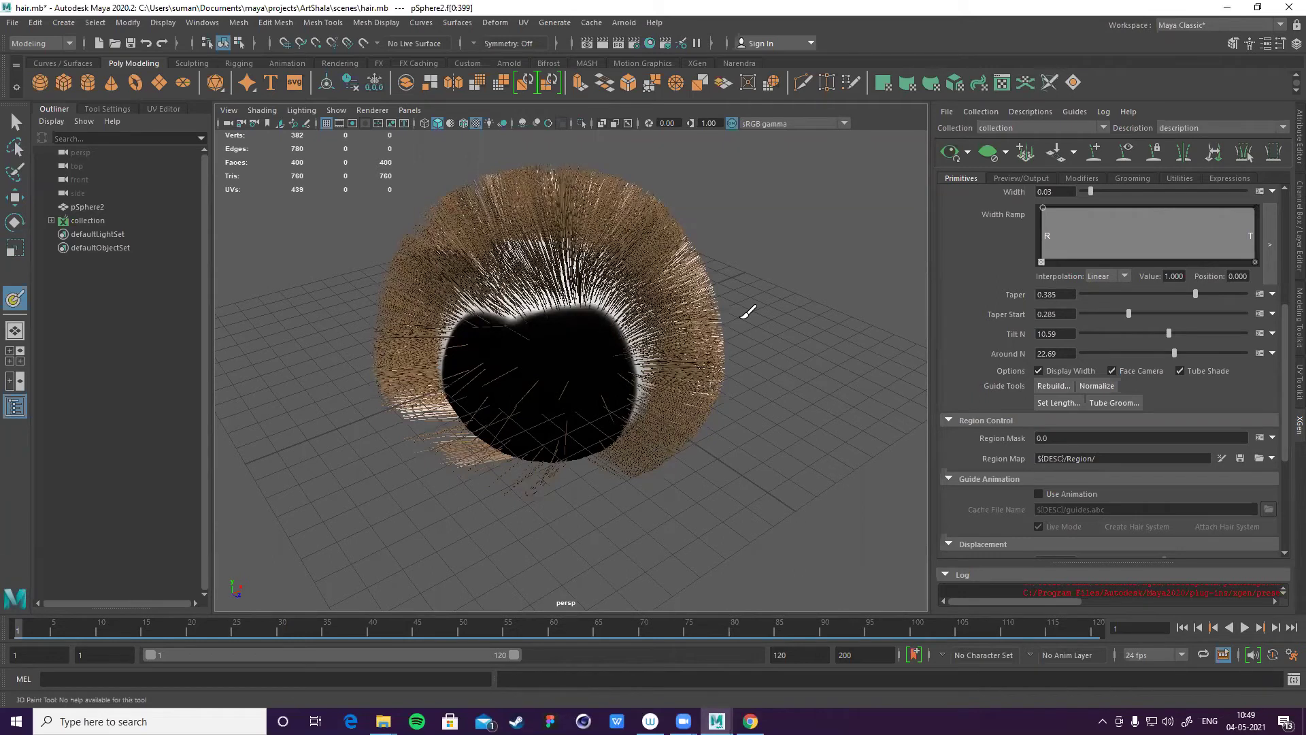
scroll(1108, 406, "down", 3)
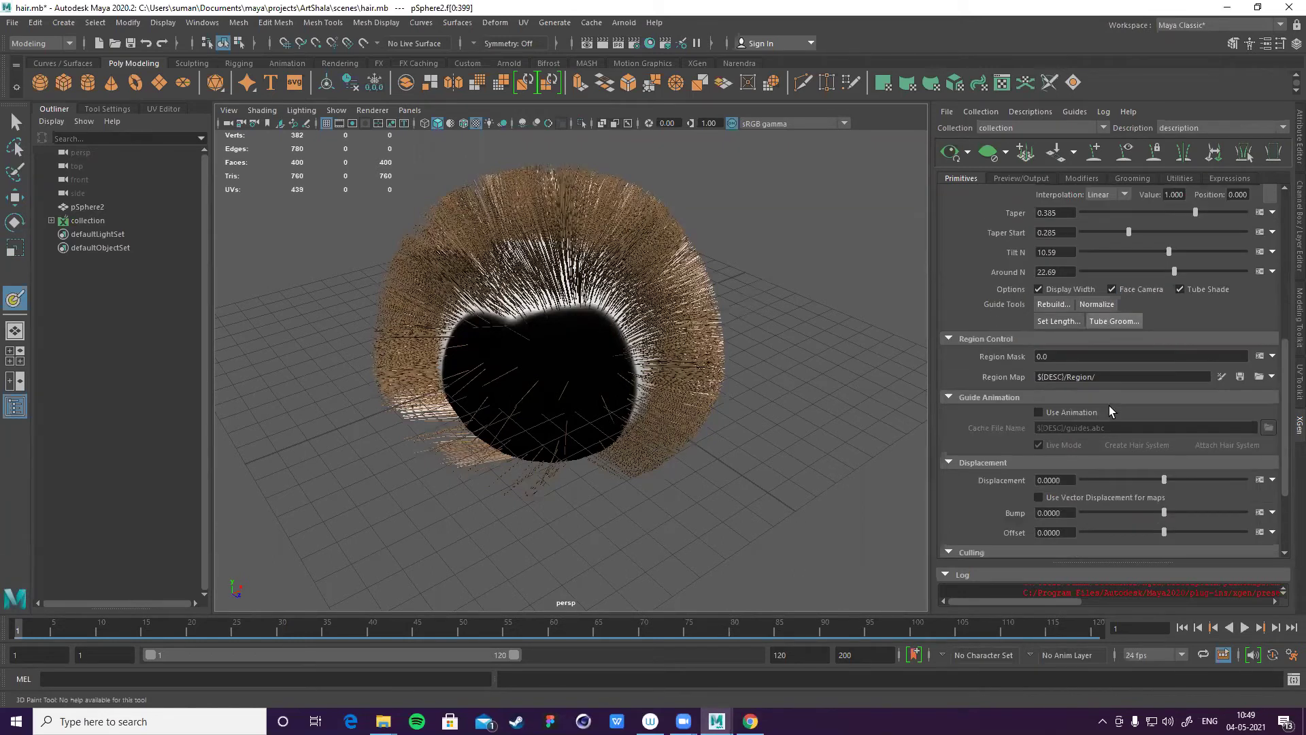
scroll(1102, 447, "down", 2)
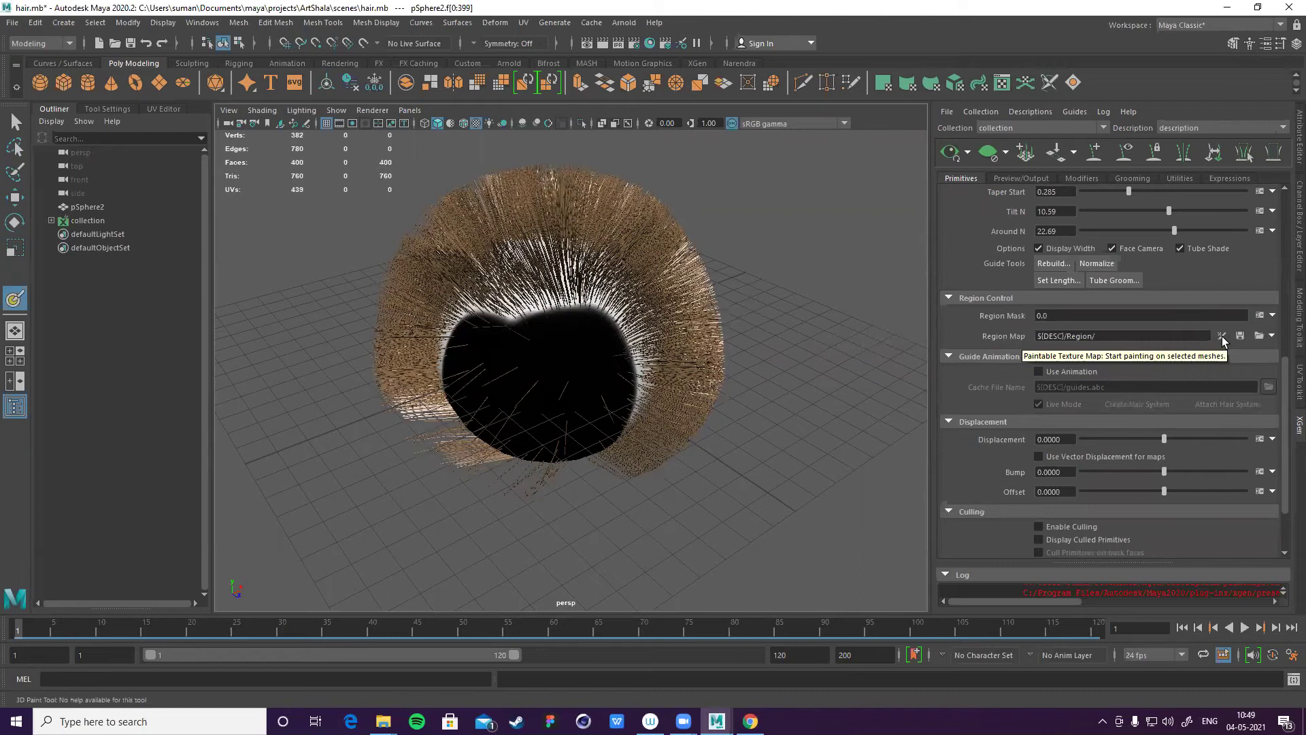
left_click(1271, 336)
left_click(1255, 353)
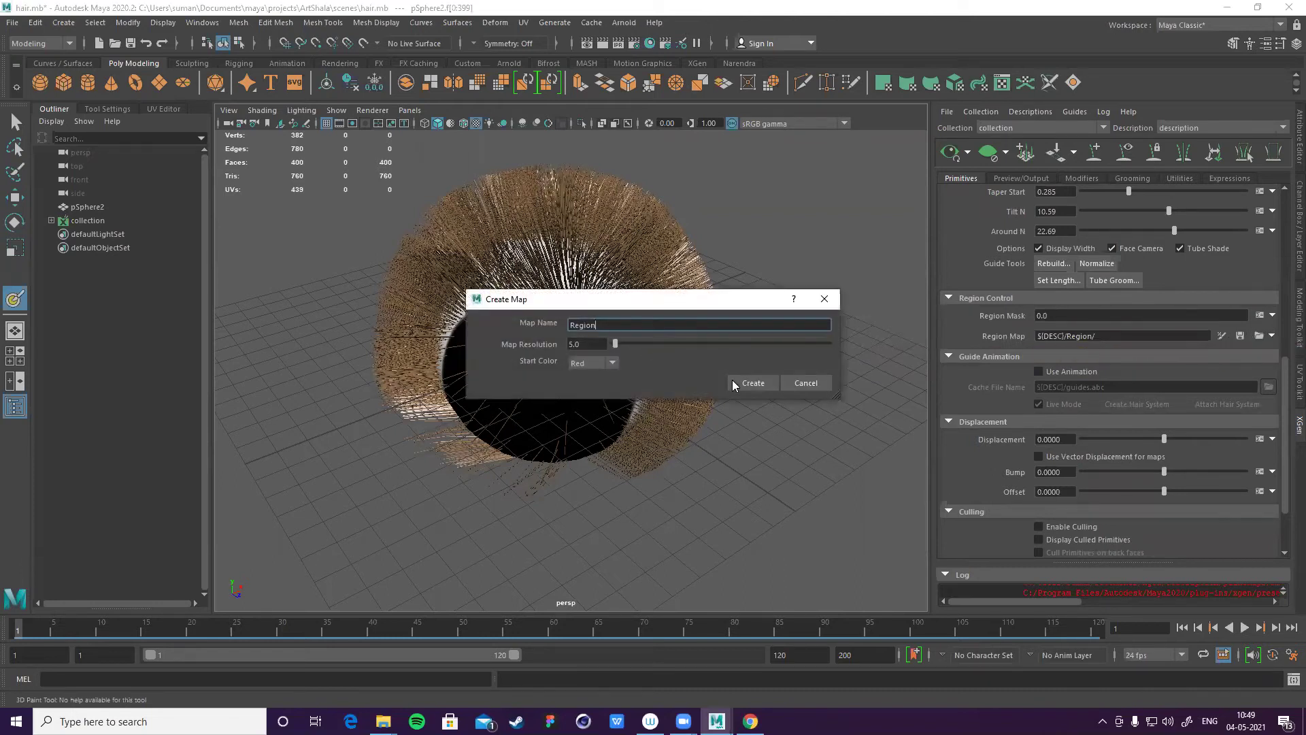
left_click(753, 382)
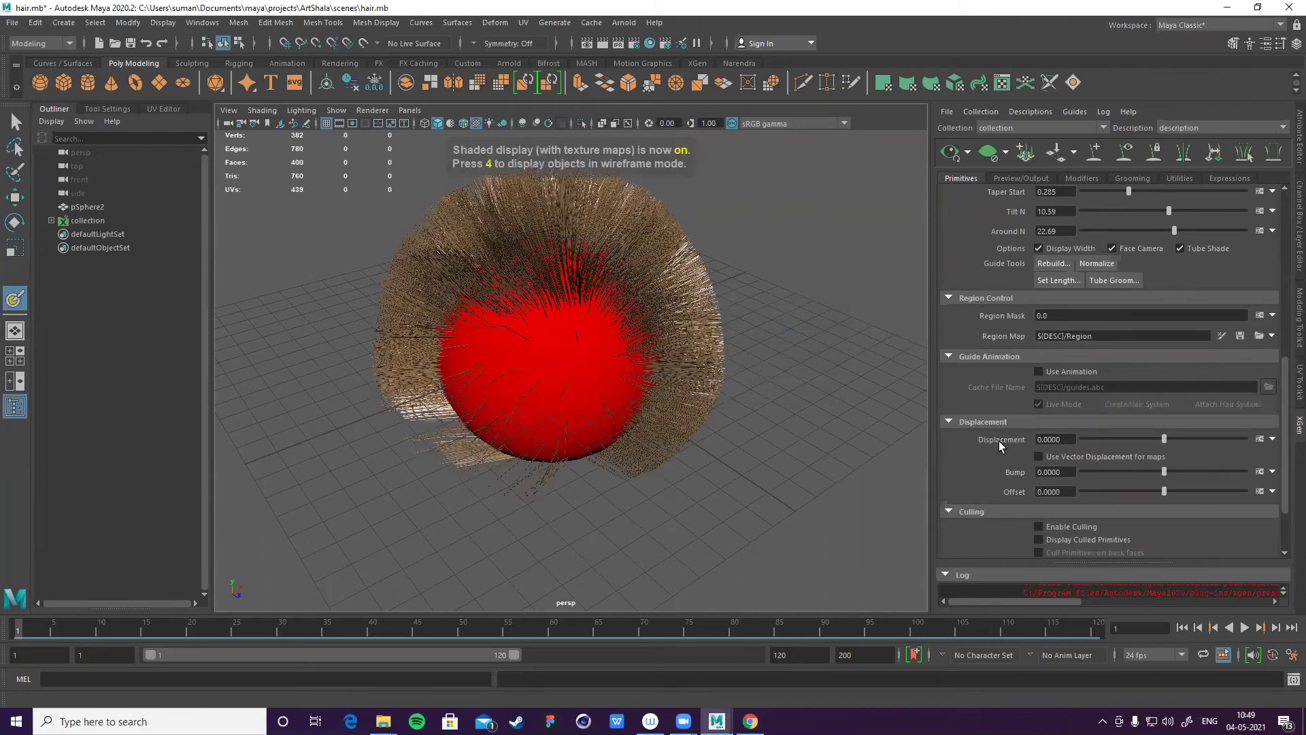
- Paint black over one half of the sphere on the region map, covering its front side and top and leaving the other half red
scroll(1095, 443, "down", 2)
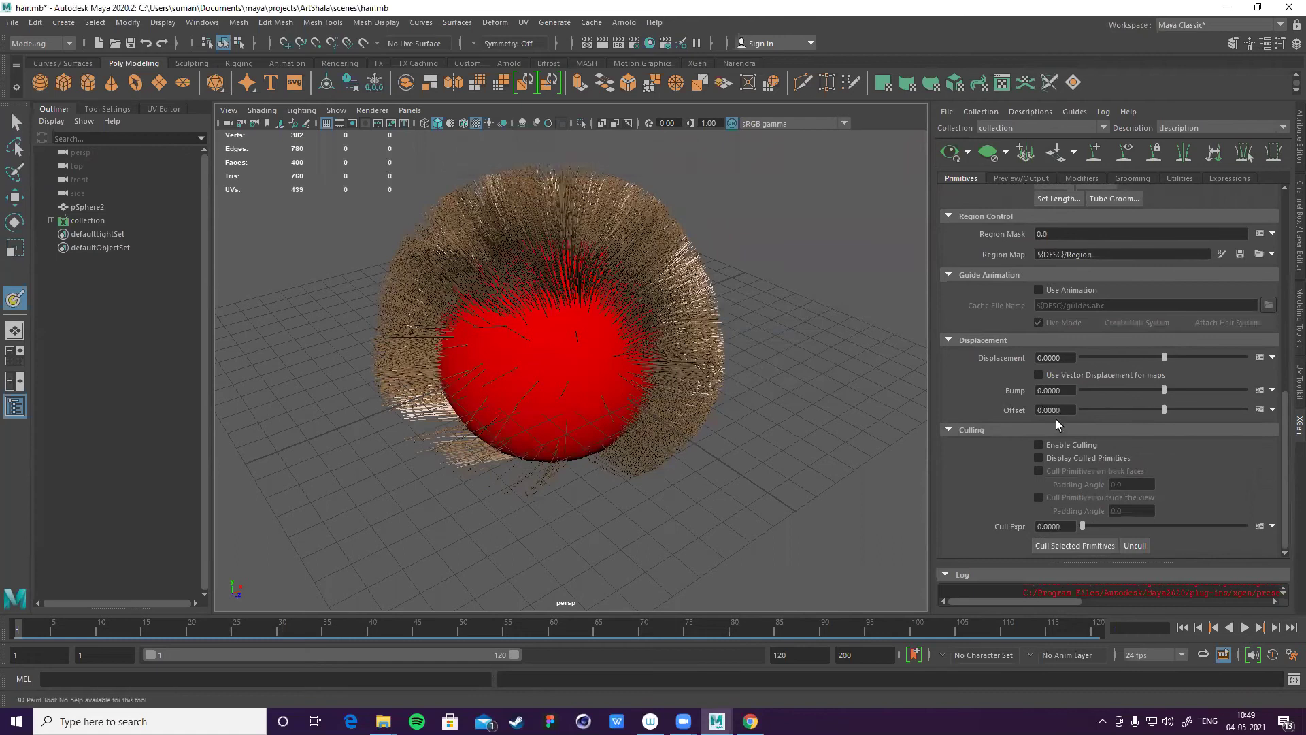
scroll(1117, 408, "up", 4)
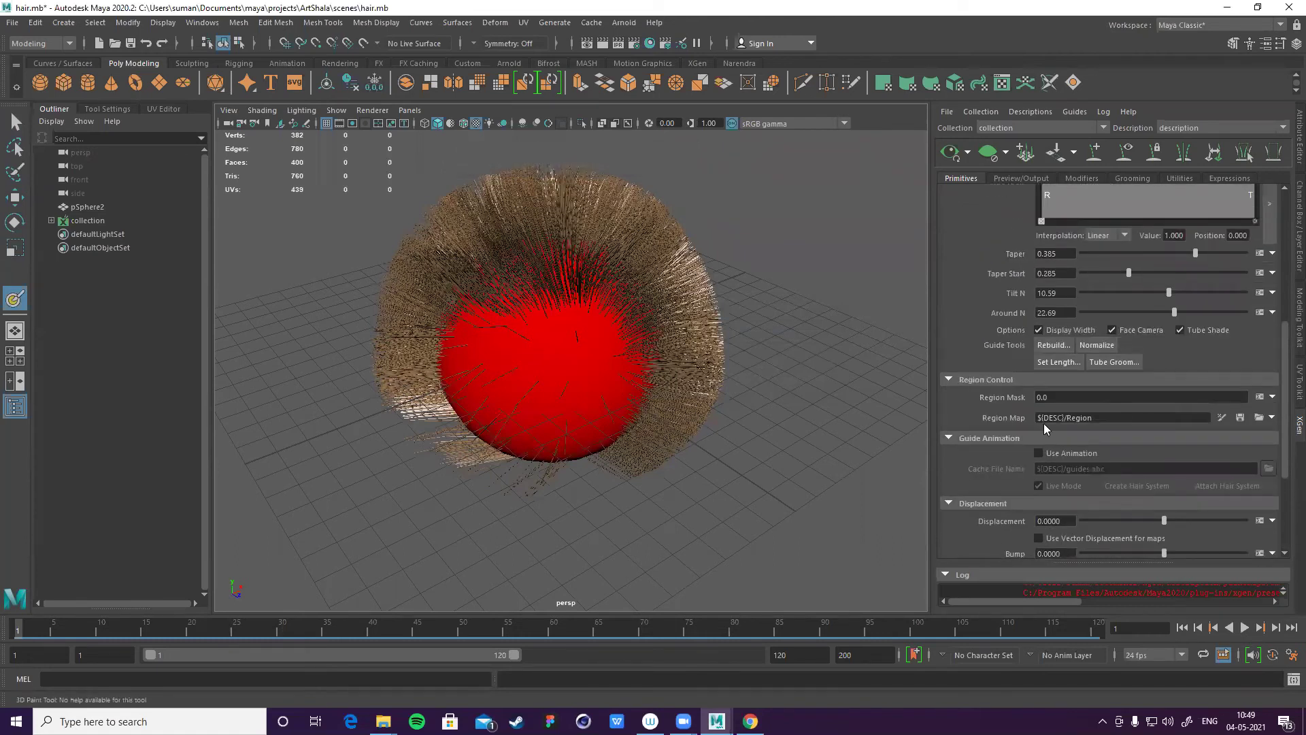
scroll(1180, 334, "up", 4)
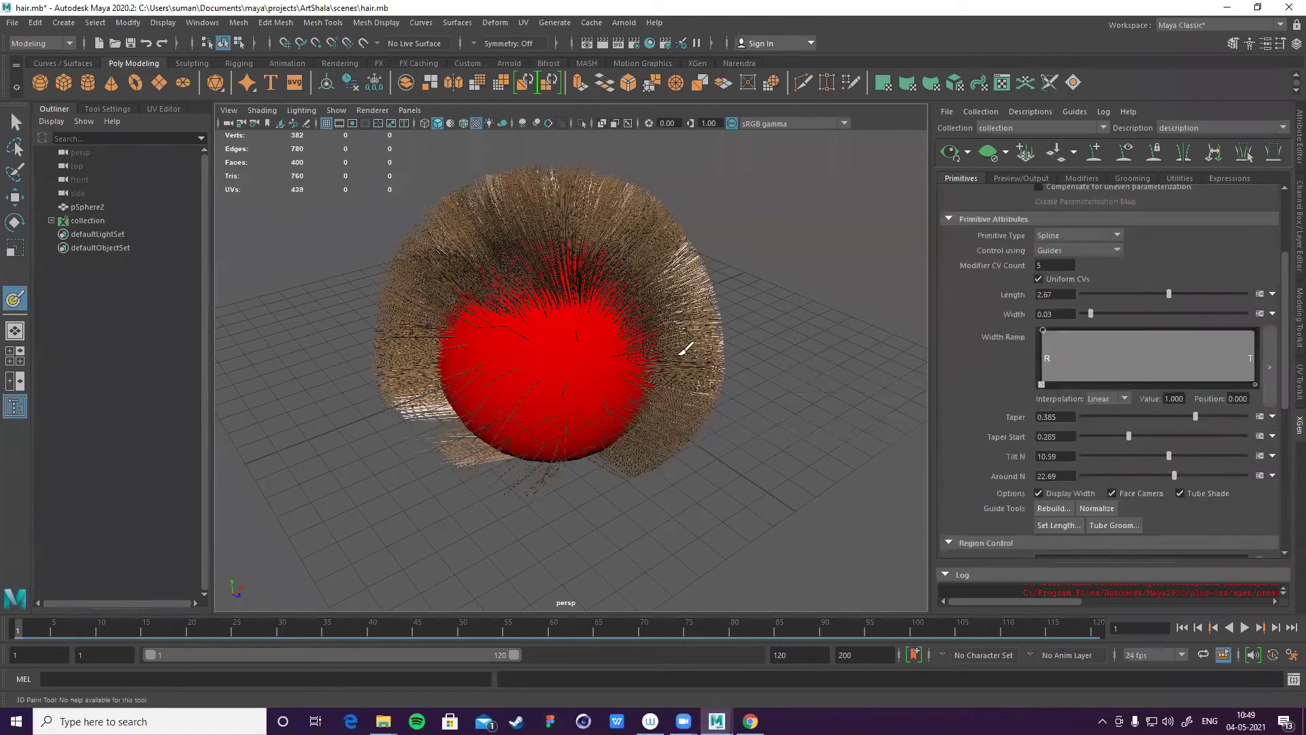
mouse_move(616, 294)
left_mouse_down()
mouse_move(592, 365)
mouse_move(555, 377)
left_mouse_up()
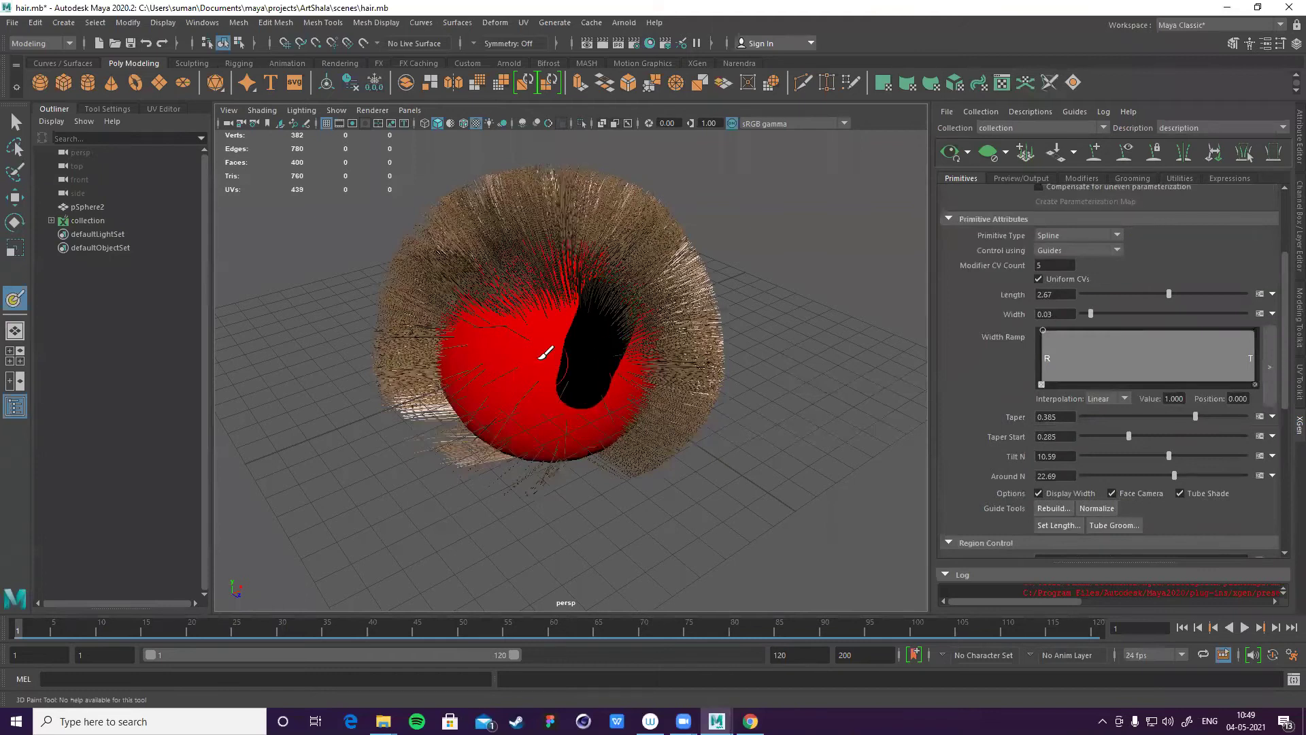
scroll(660, 374, "up", 3)
mouse_move(728, 381)
left_mouse_down()
mouse_move(620, 319)
mouse_move(656, 330)
mouse_move(654, 348)
left_mouse_up()
scroll(662, 234, "down", 3)
left_click_drag(612, 238, 592, 286, "alt")
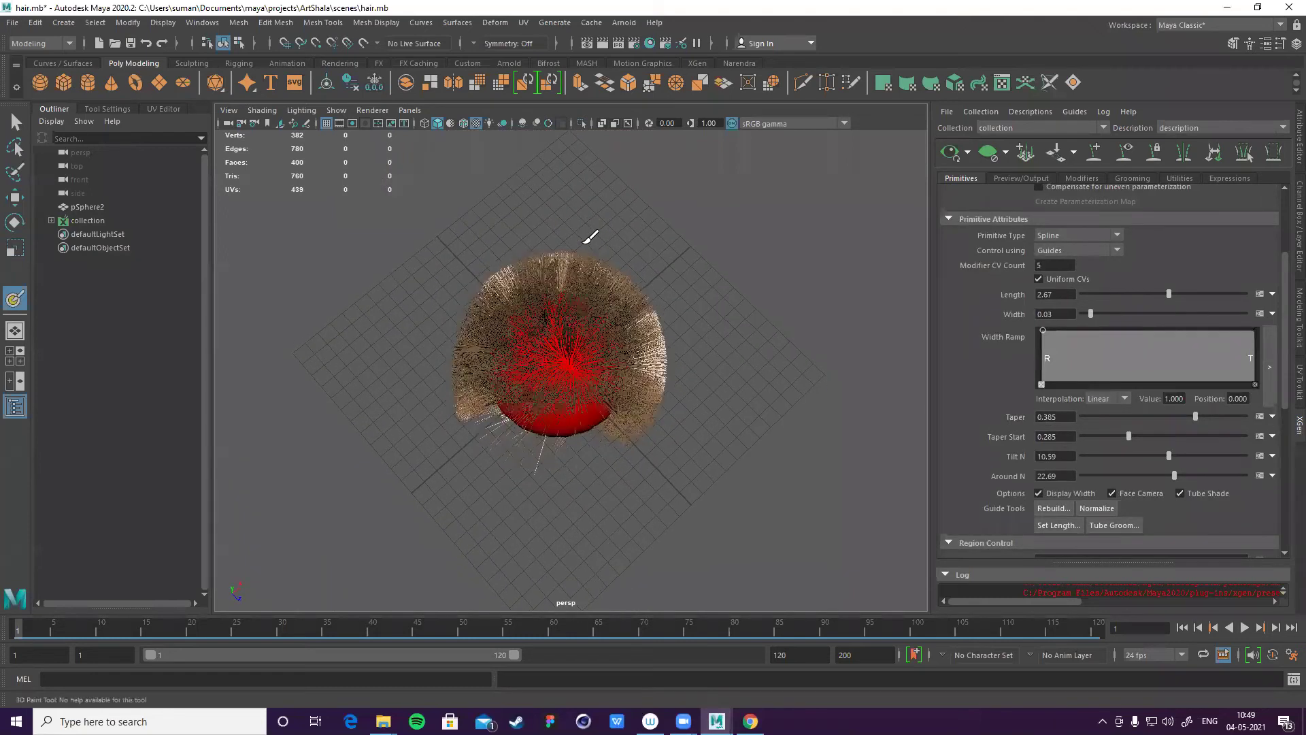
scroll(612, 265, "up", 2)
scroll(632, 297, "up", 2)
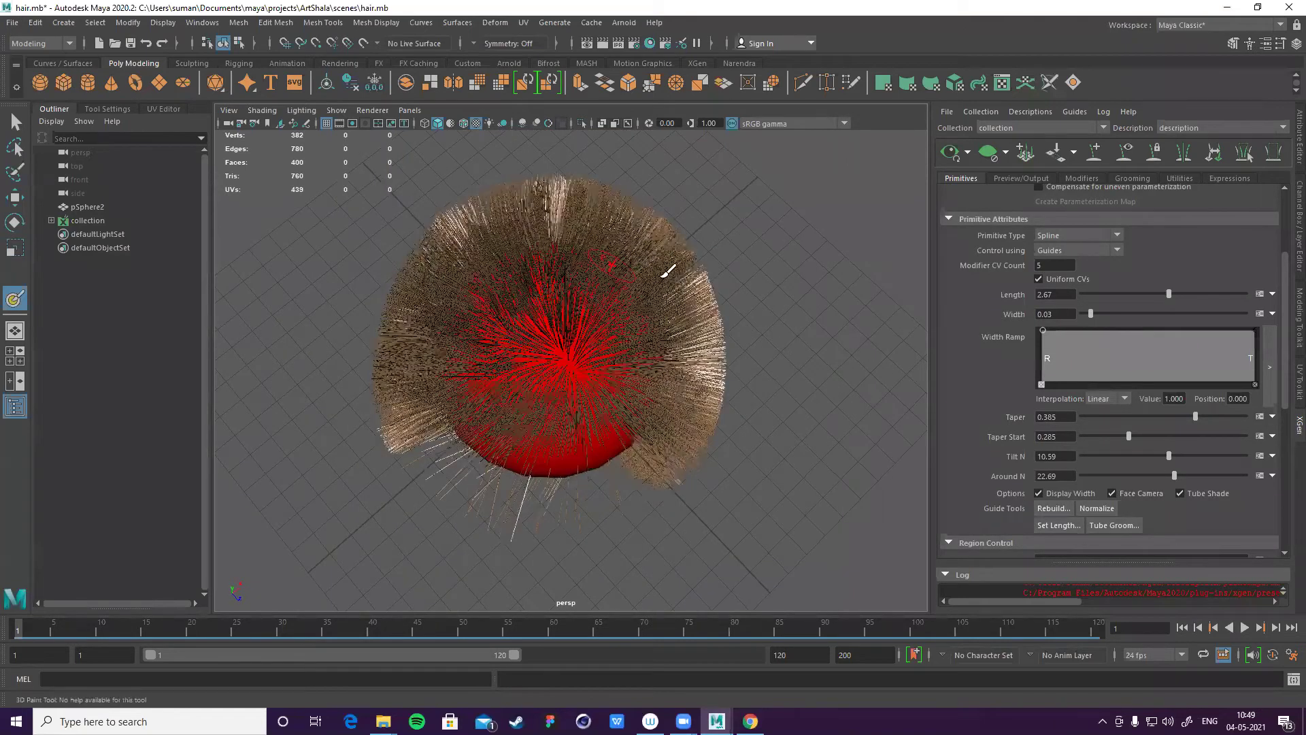
left_click_drag(668, 271, 633, 418)
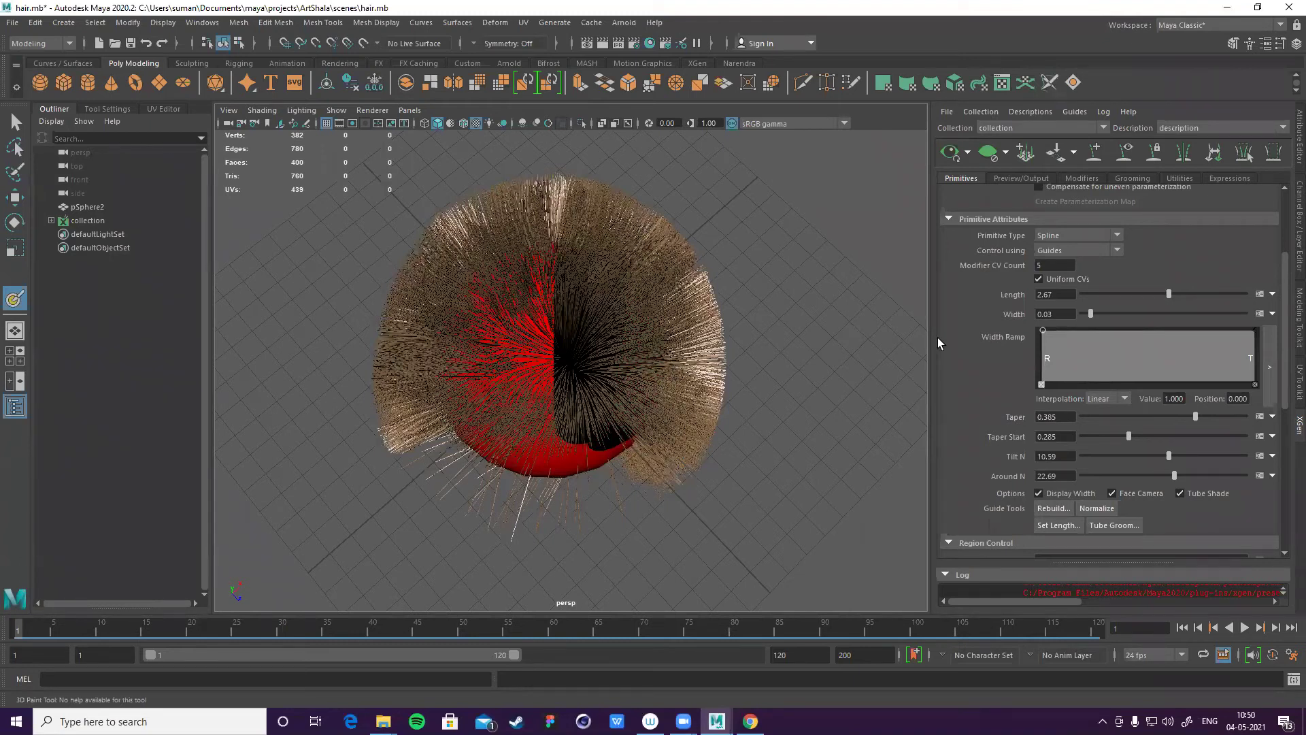
- Save the painted black and red Region map in the region control settings
mouse_move(629, 411)
left_mouse_down("alt")
mouse_move(612, 379)
mouse_move(597, 399)
mouse_move(642, 389)
mouse_move(527, 353)
mouse_move(610, 300)
mouse_move(604, 357)
mouse_move(554, 340)
mouse_move(572, 367)
mouse_move(504, 542)
mouse_move(702, 555)
mouse_move(722, 570)
mouse_move(830, 451)
mouse_move(1150, 442)
mouse_move(1152, 391)
left_mouse_up("alt")
scroll(1109, 358, "down", 3)
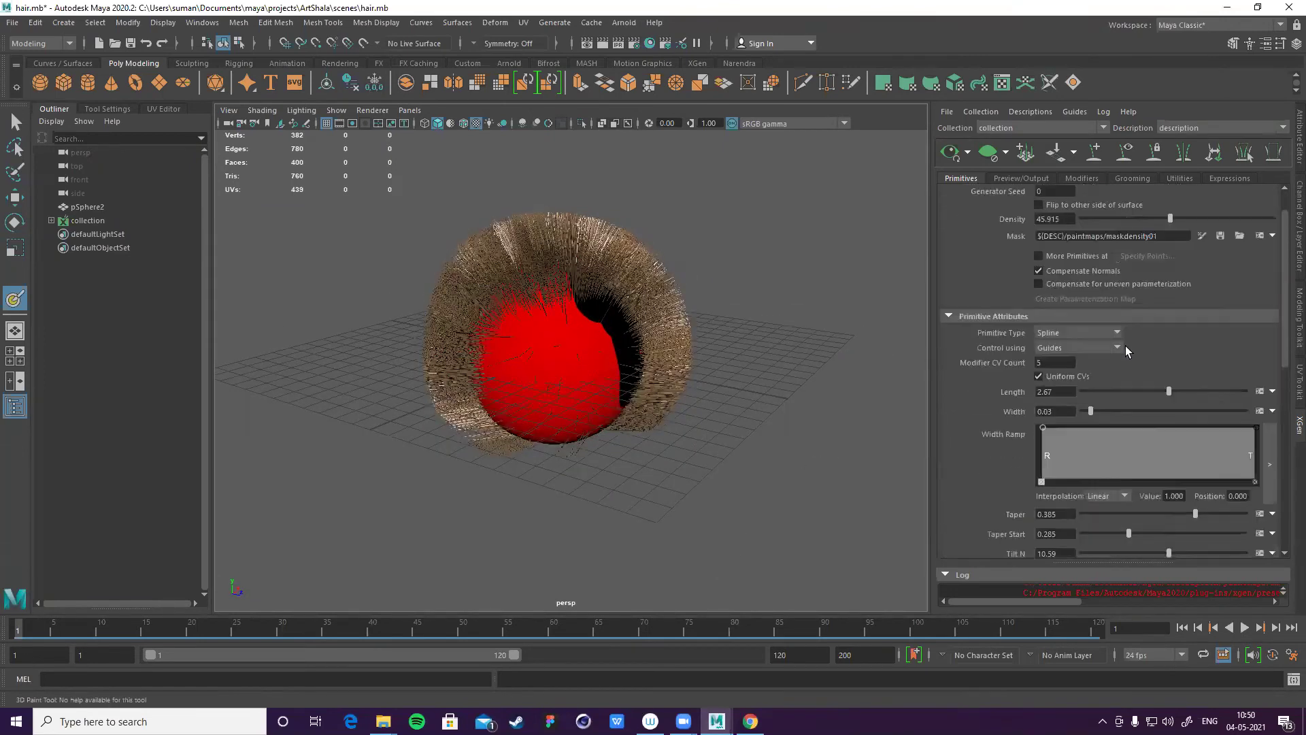
scroll(1238, 408, "down", 2)
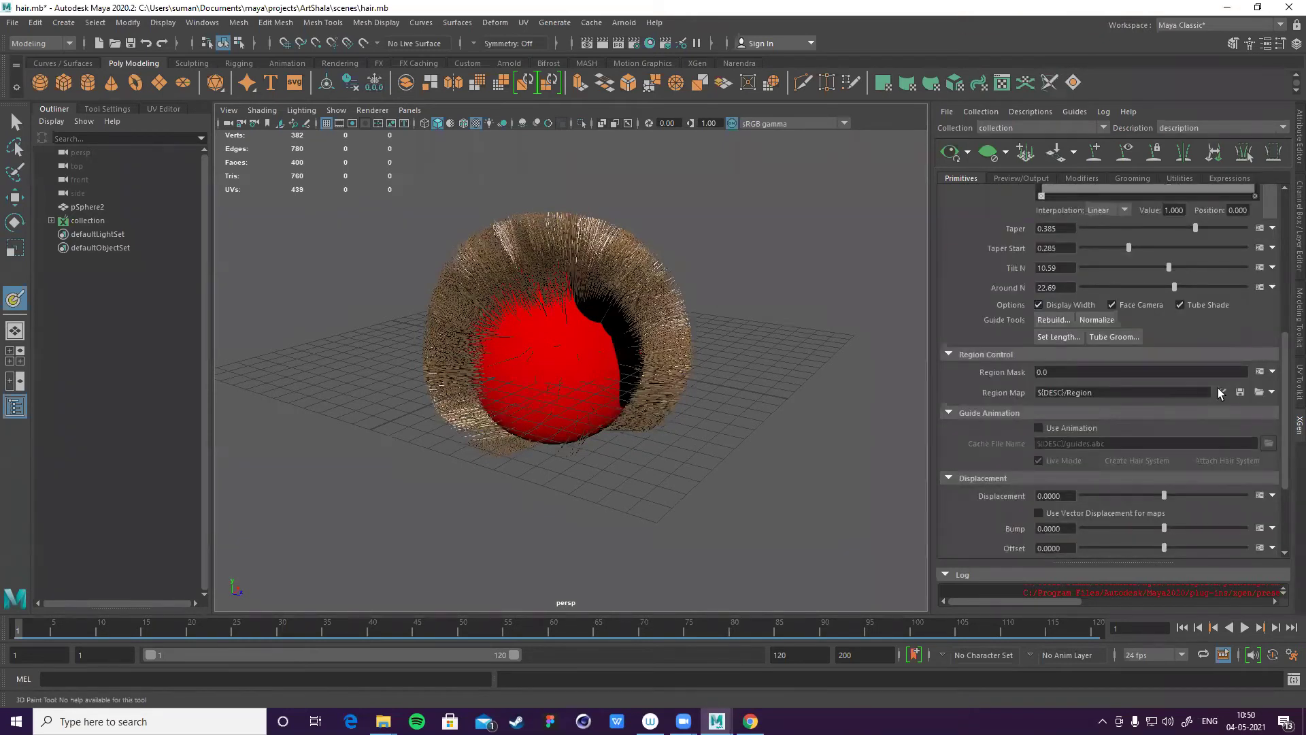
left_click(1222, 393)
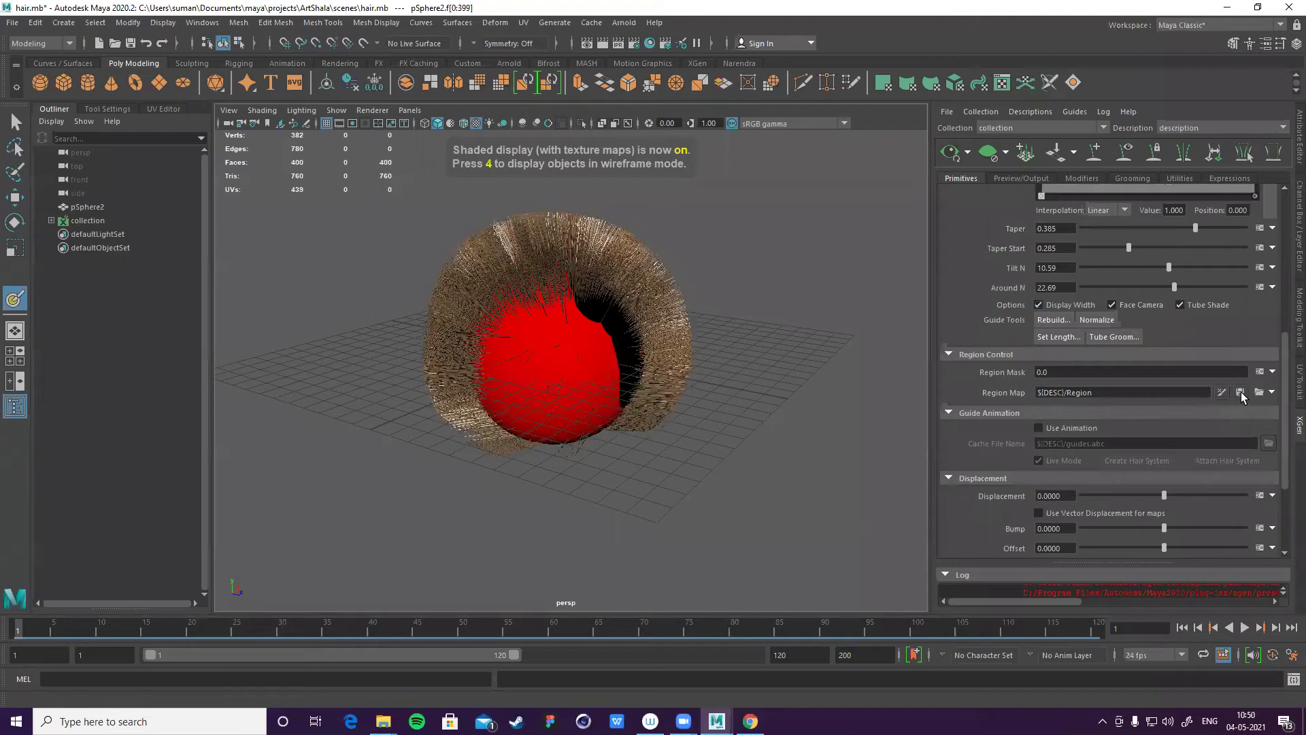
scroll(612, 249, "up", 1)
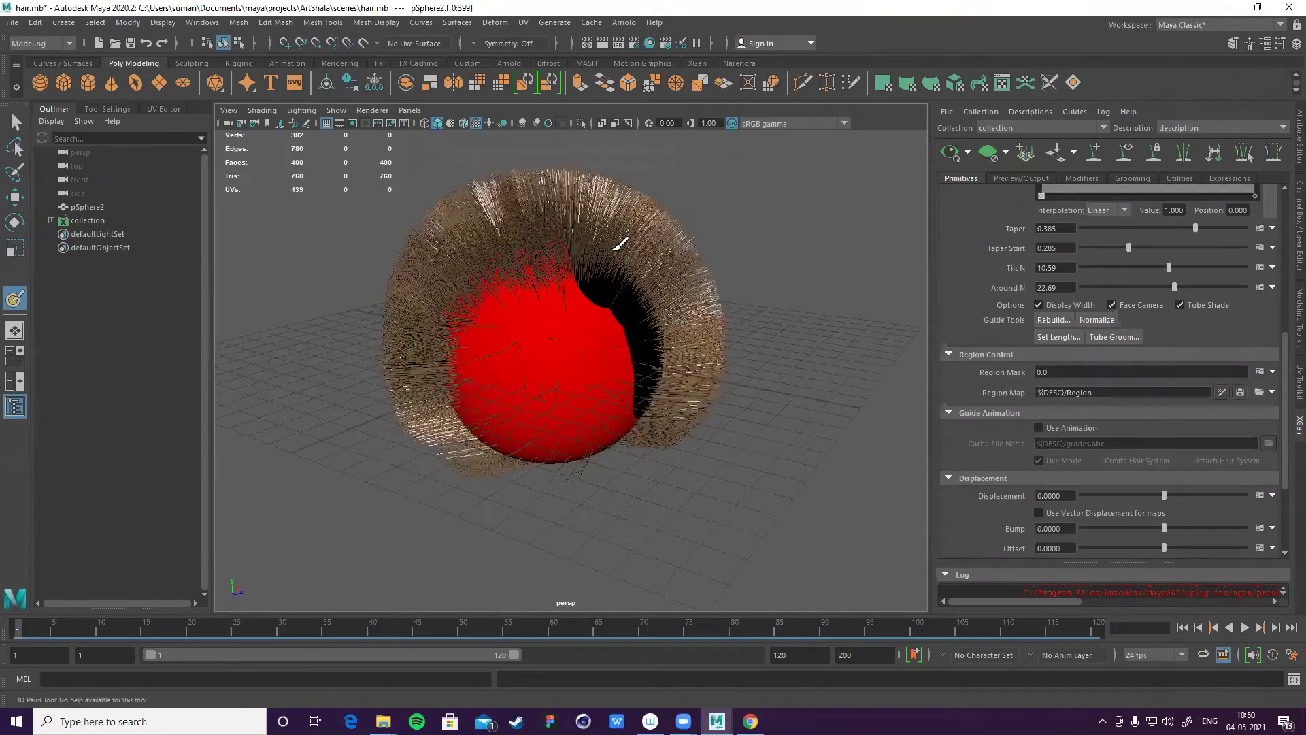
scroll(667, 255, "up", 2)
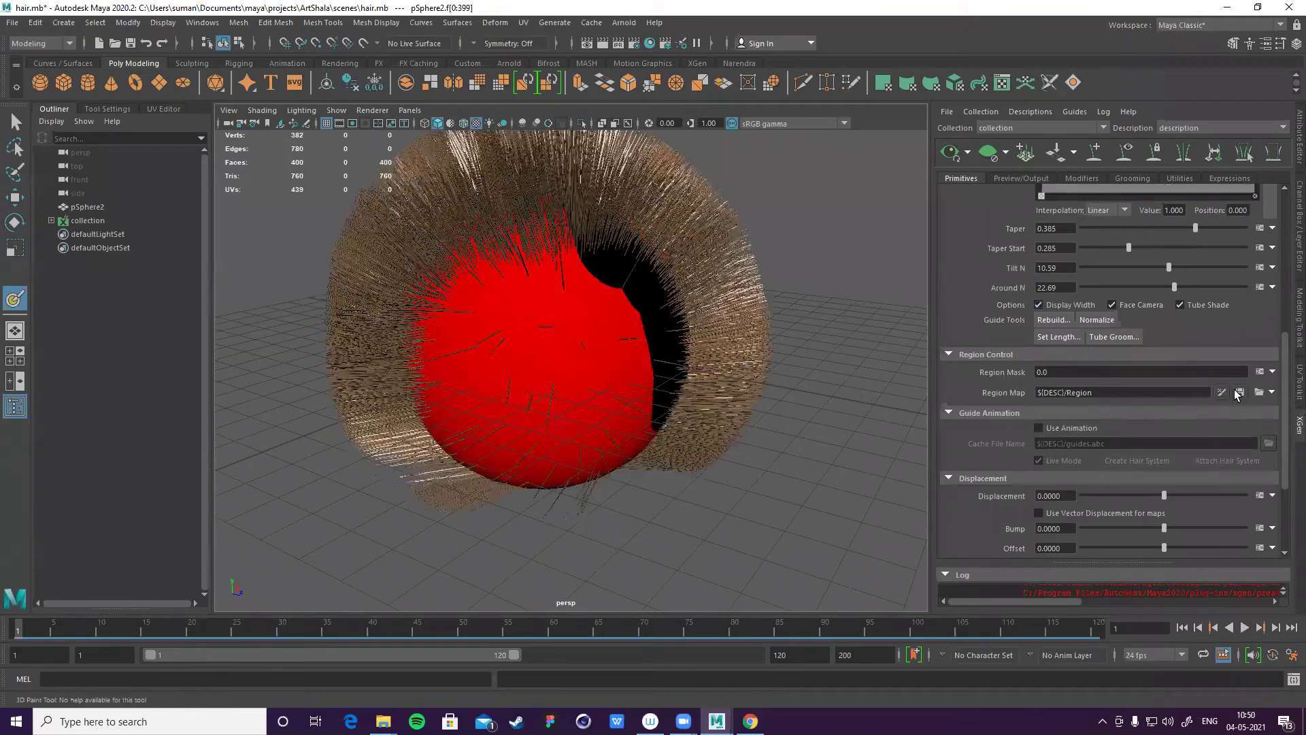
left_click(1240, 393)
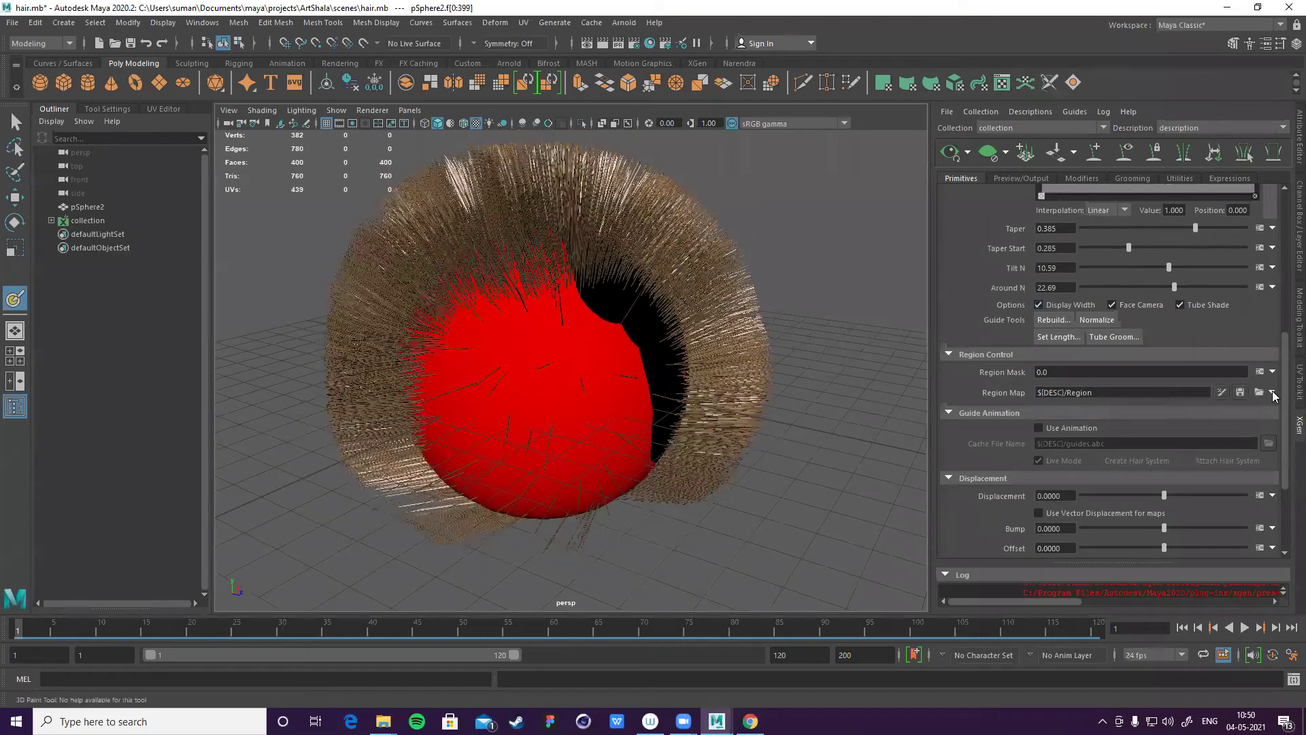
left_click(1217, 393)
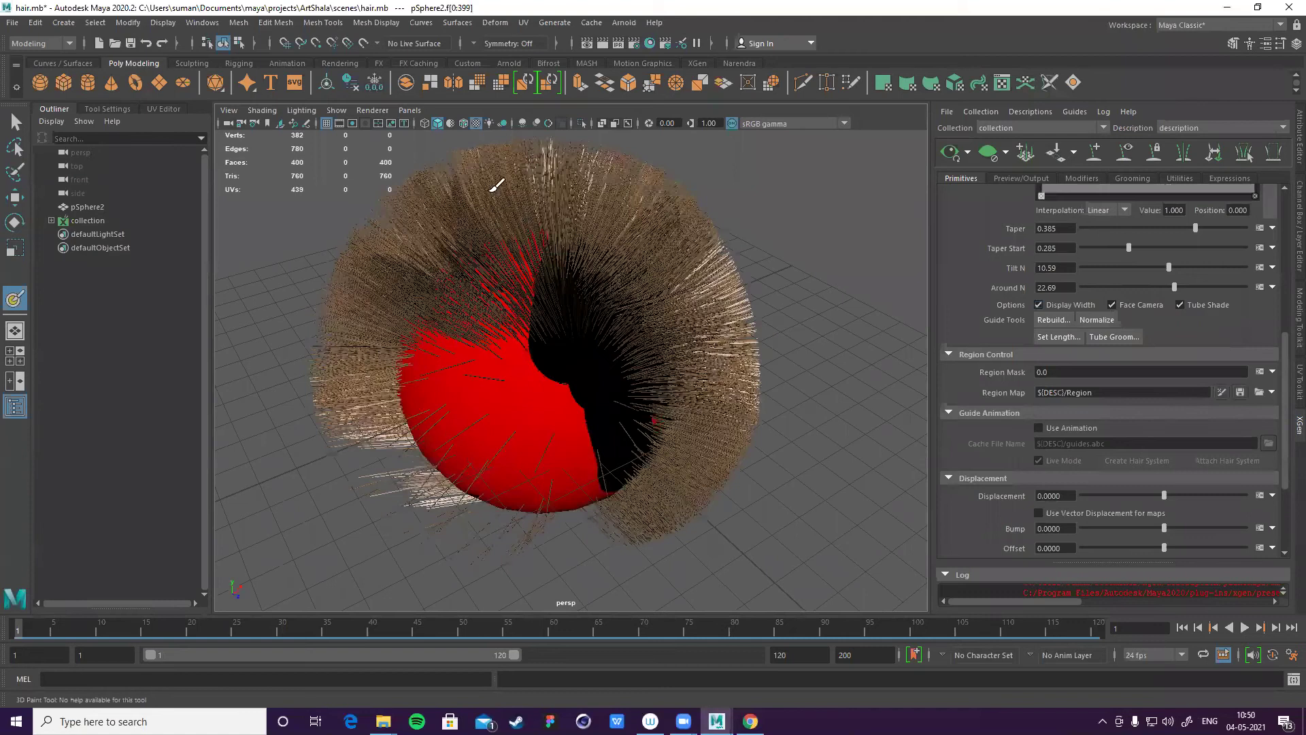
- Create a map named regionMask with a white start color for the Region Mask and display it textured on the sphere
key("6")
scroll(1023, 463, "up", 2)
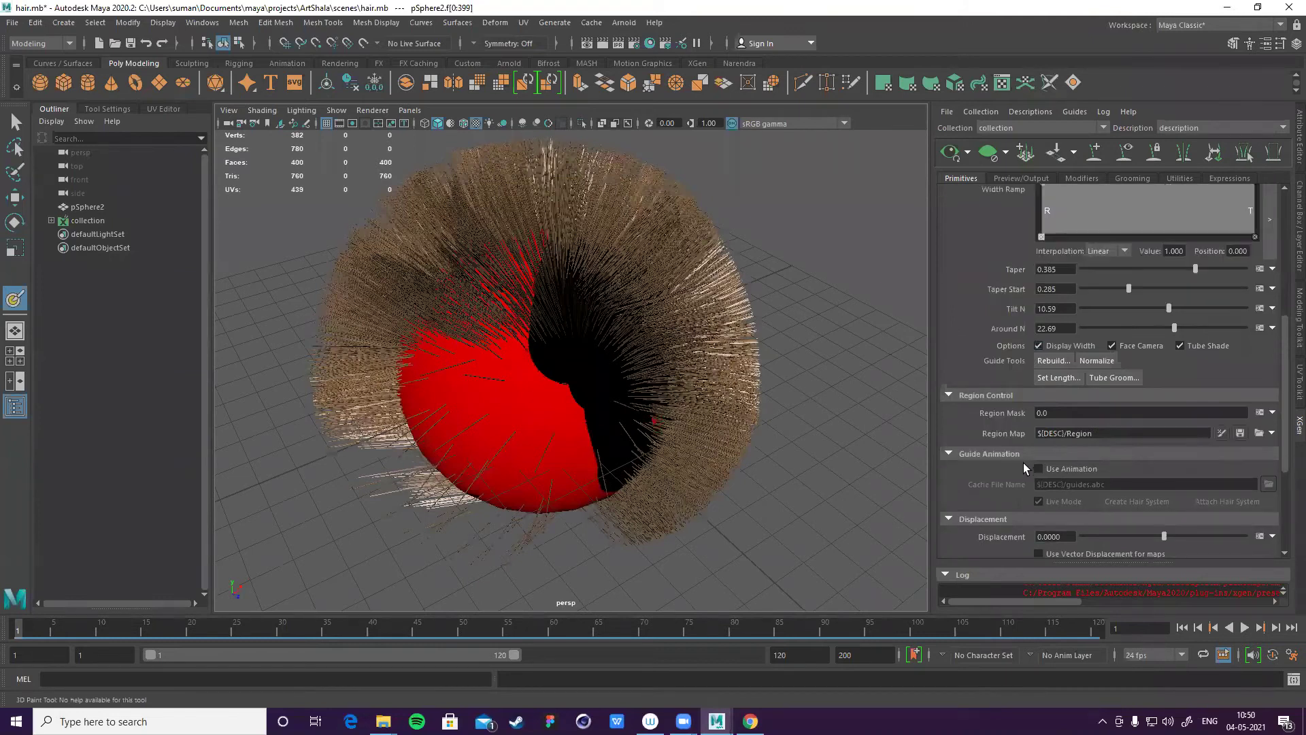
left_click_drag(813, 443, 1231, 495, "alt")
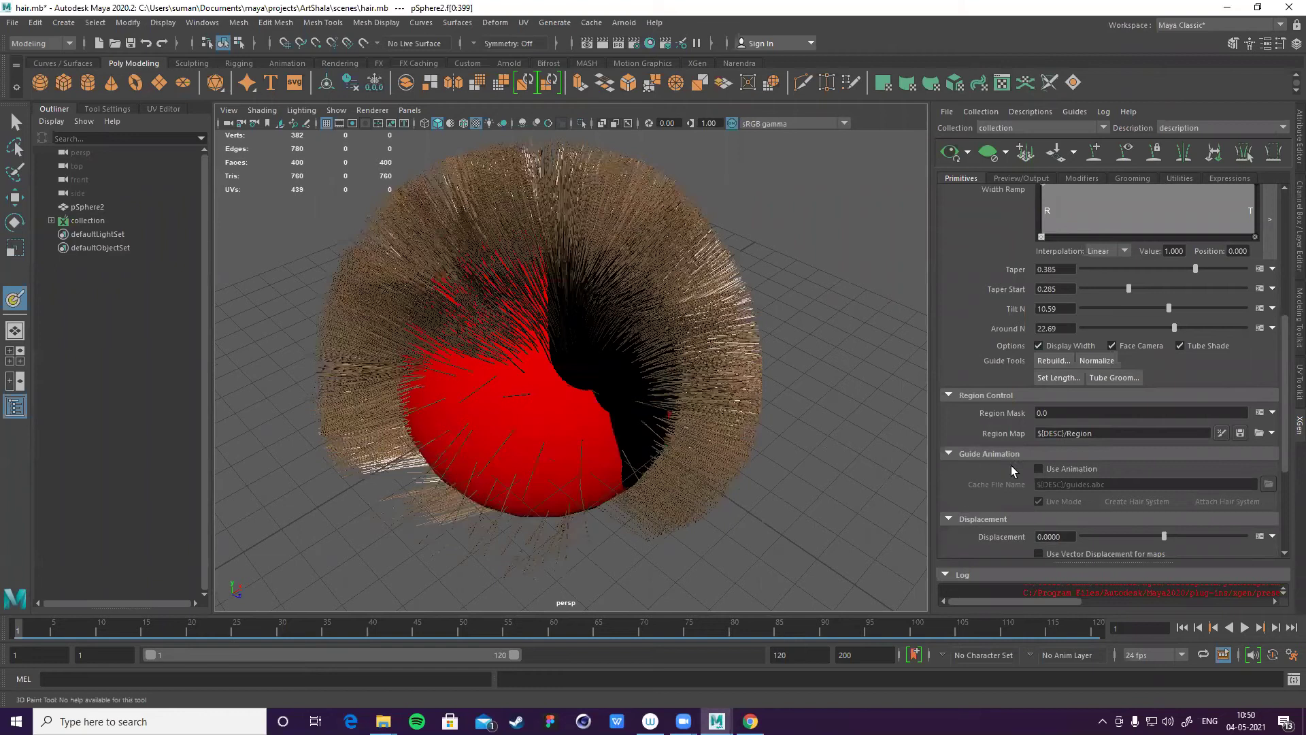
scroll(1020, 459, "up", 2)
scroll(1097, 423, "up", 3)
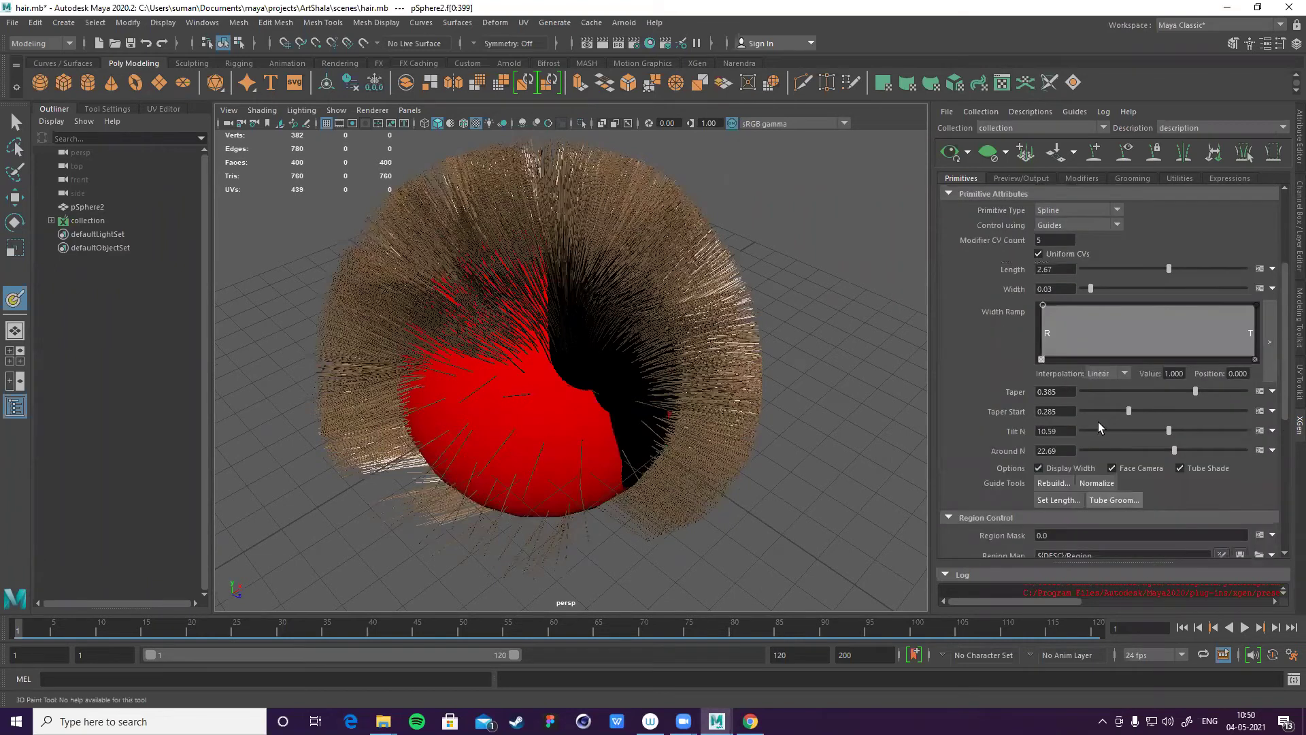
scroll(1097, 426, "up", 3)
scroll(1014, 479, "down", 2)
scroll(1268, 457, "down", 2)
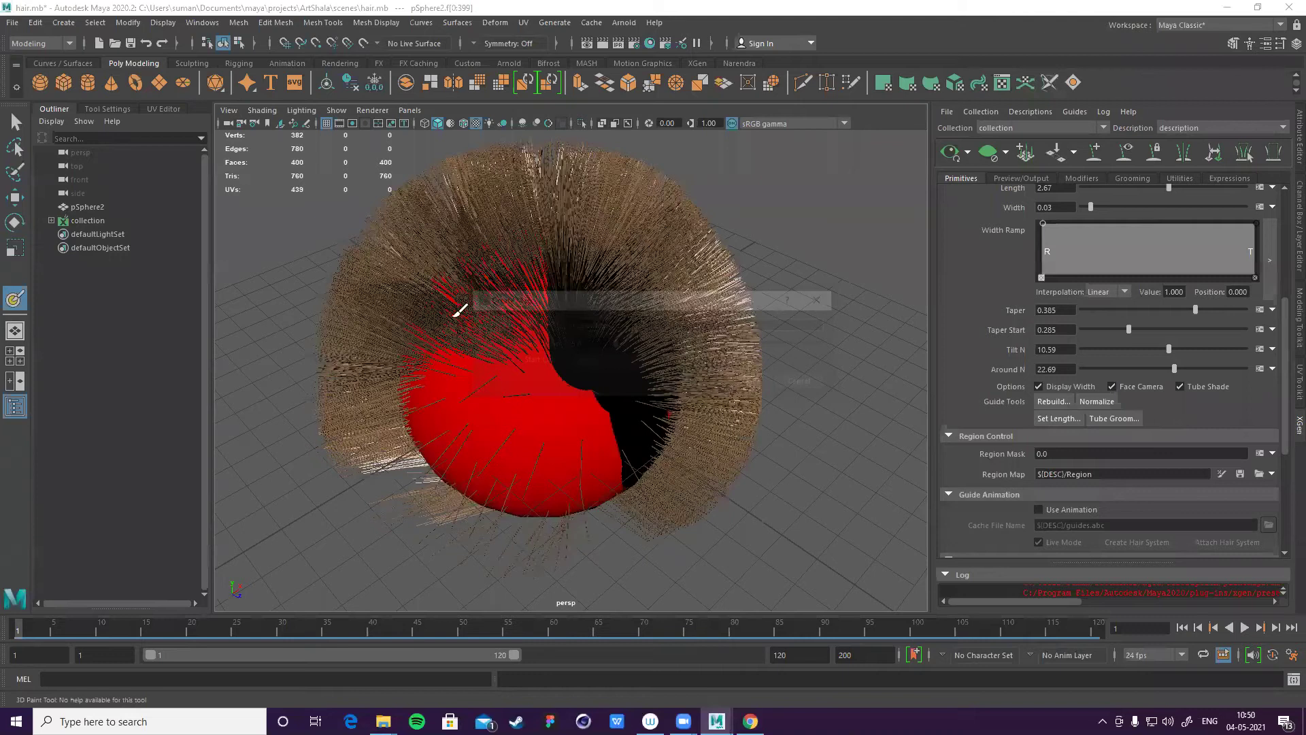
key("Return")
key("6")
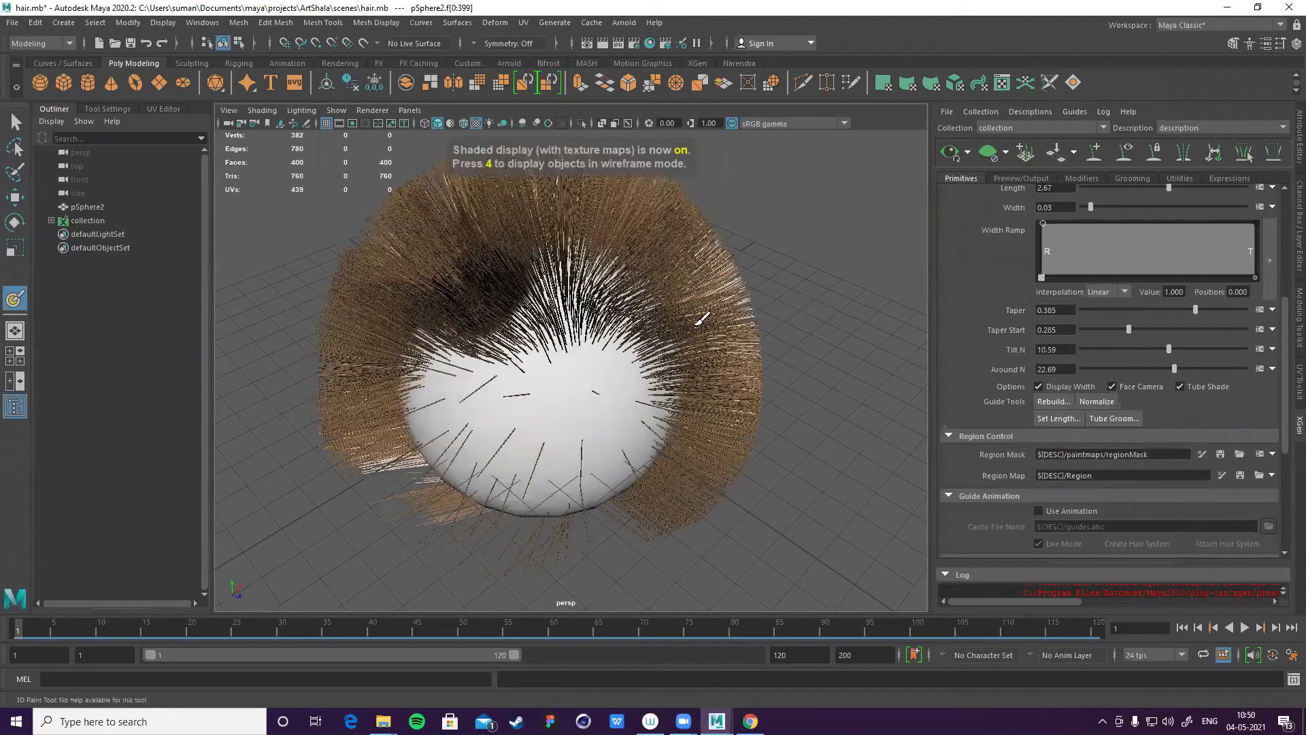
- Examine how the hair falls along the region boundary from above, from several sides and up close
left_click_drag(543, 390, 564, 345, "alt")
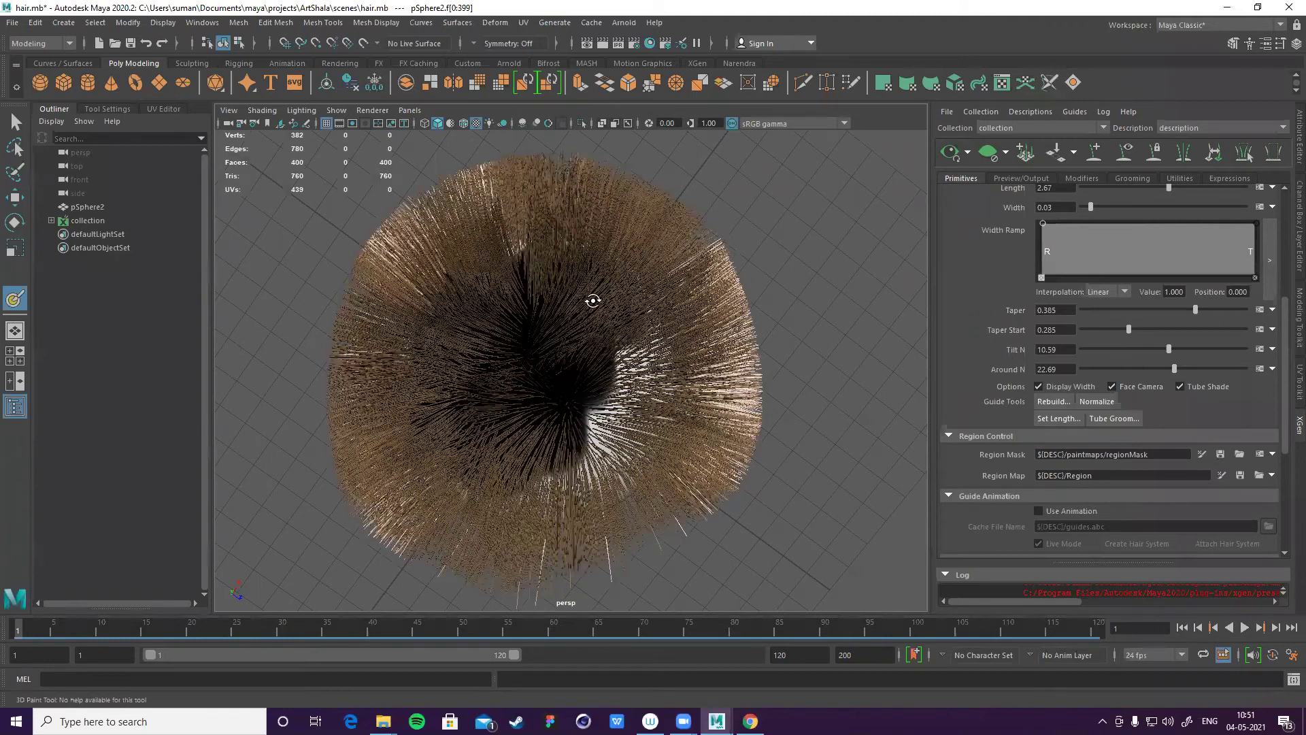
left_click_drag(590, 368, 544, 424, "alt")
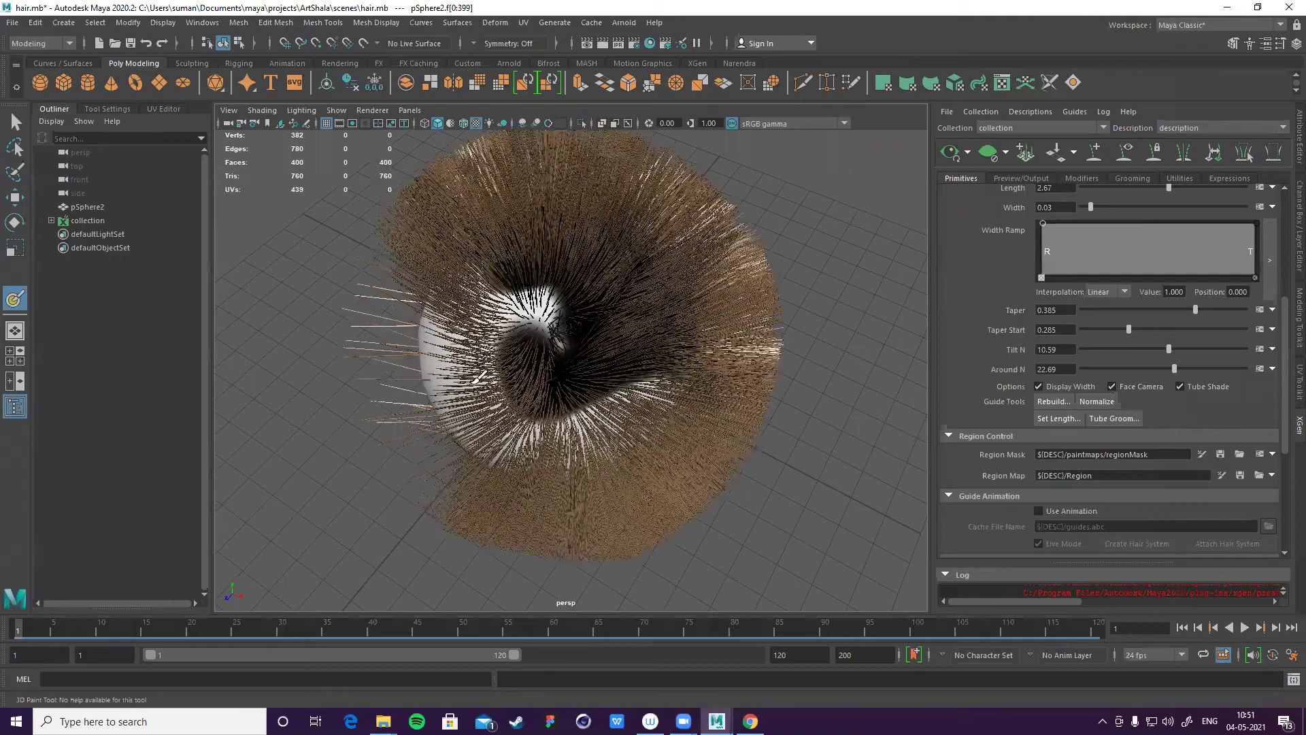
left_click_drag(480, 375, 665, 291, "alt")
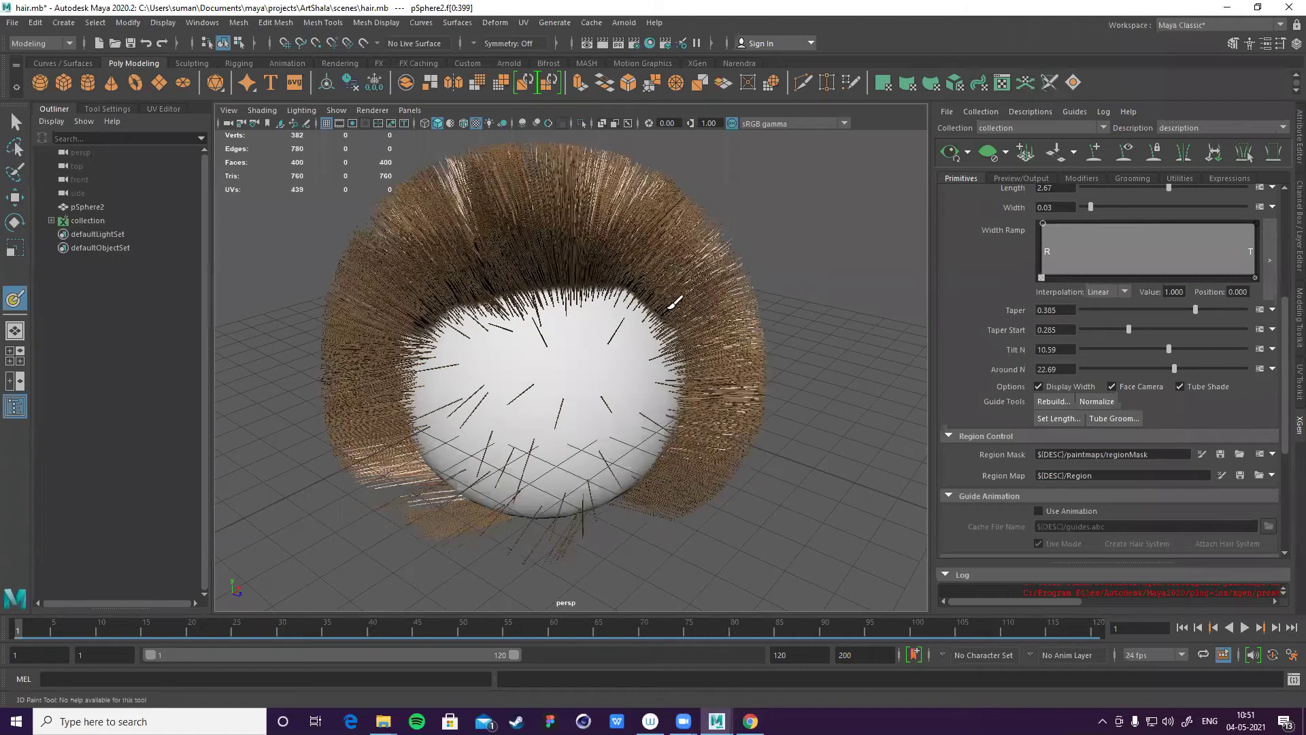
left_click_drag(670, 299, 782, 272, "alt")
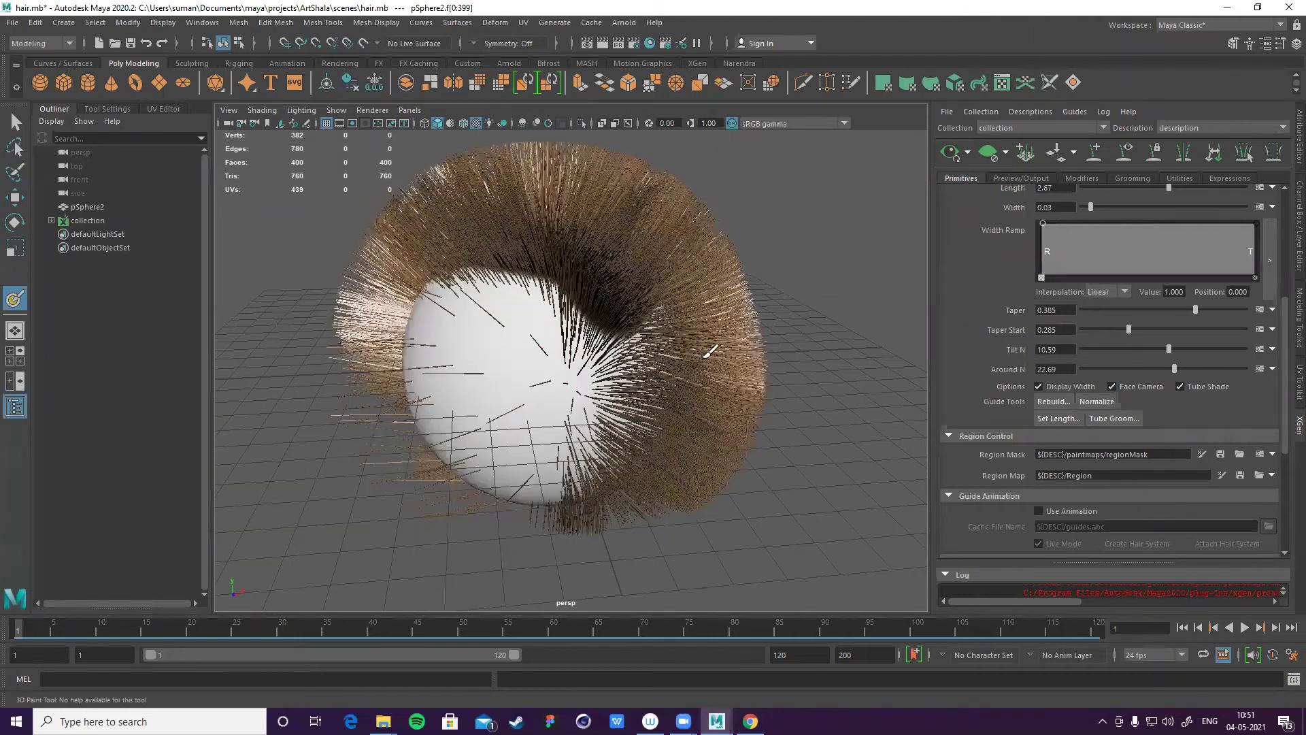
left_click_drag(710, 351, 723, 377, "alt")
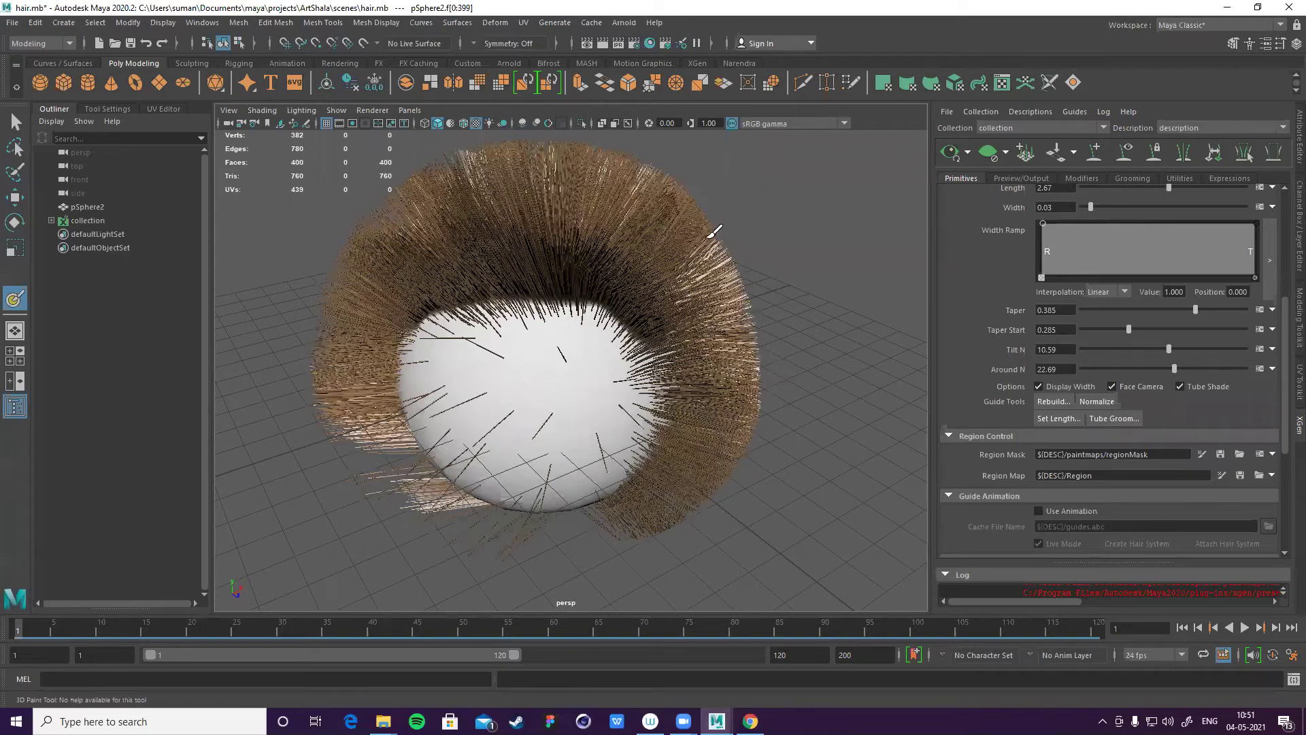
scroll(672, 324, "up", 2)
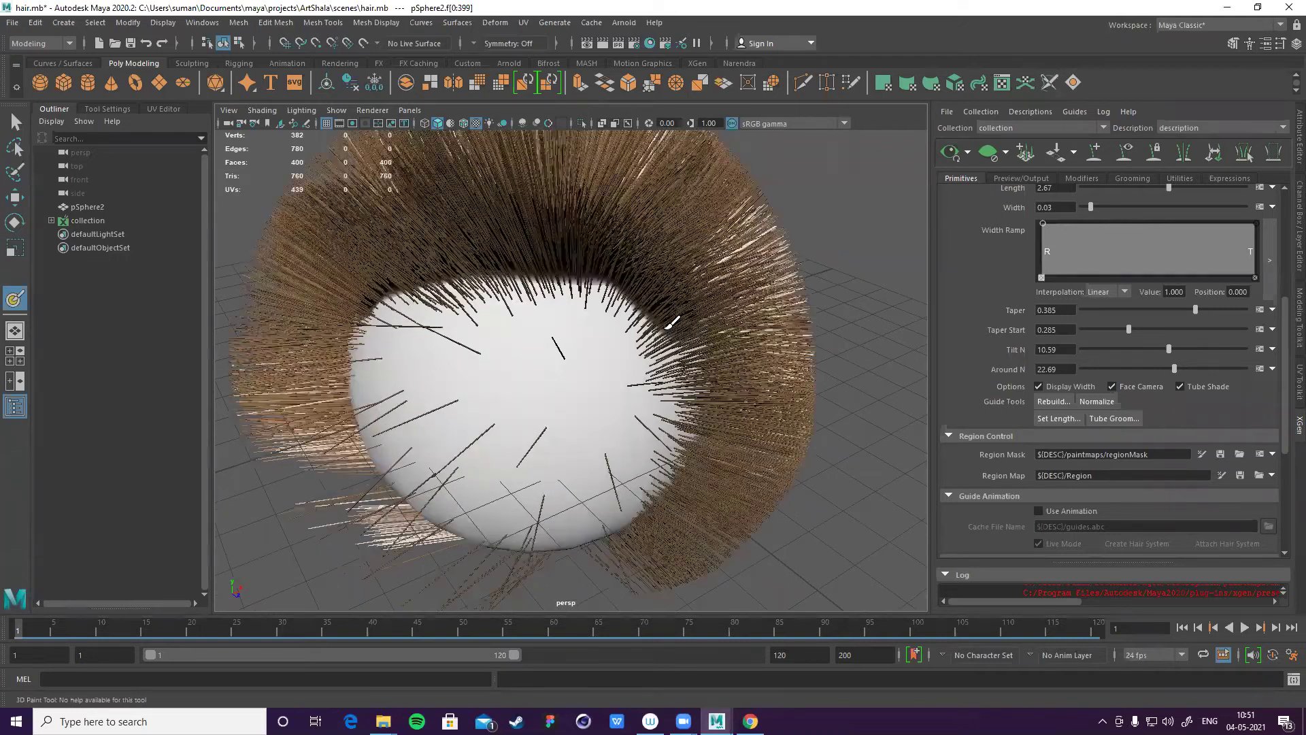
mouse_move(672, 324)
left_mouse_down("alt")
mouse_move(814, 234)
mouse_move(663, 326)
left_mouse_up("alt")
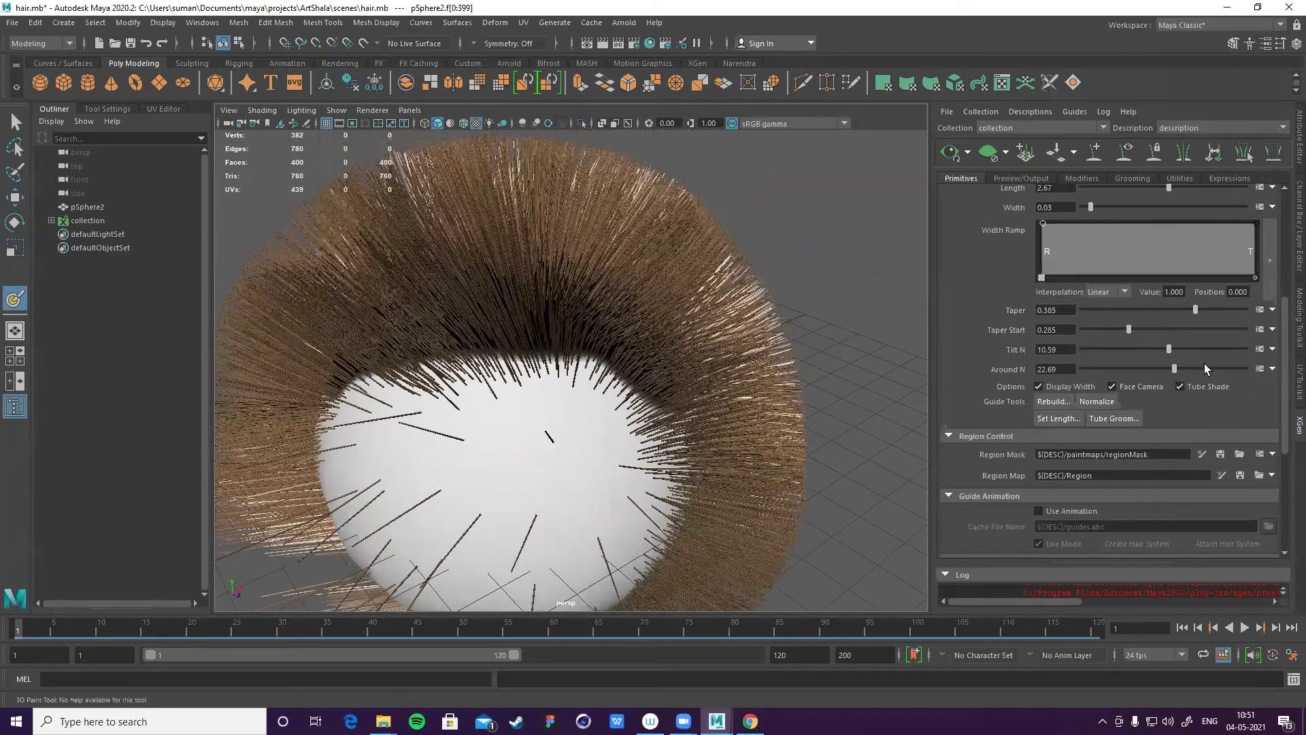
scroll(1203, 367, "down", 3)
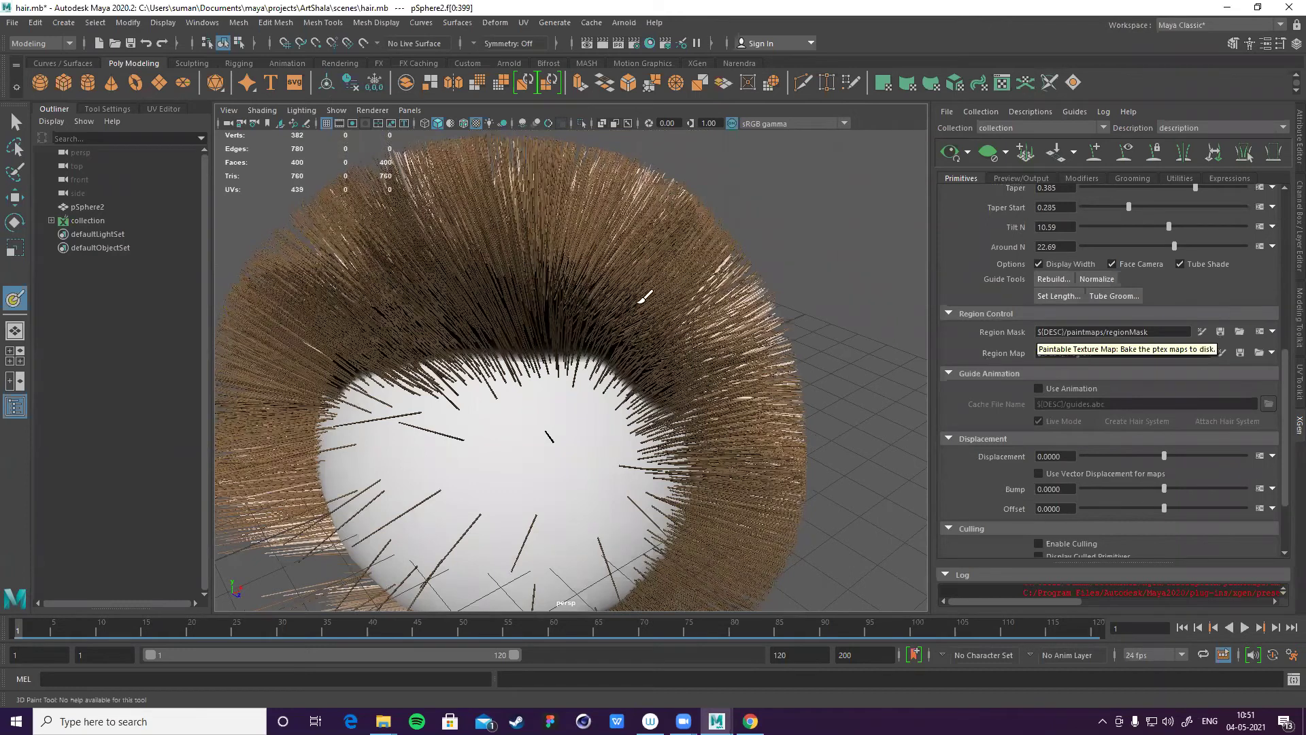
scroll(657, 301, "down", 5)
scroll(556, 374, "up", 2)
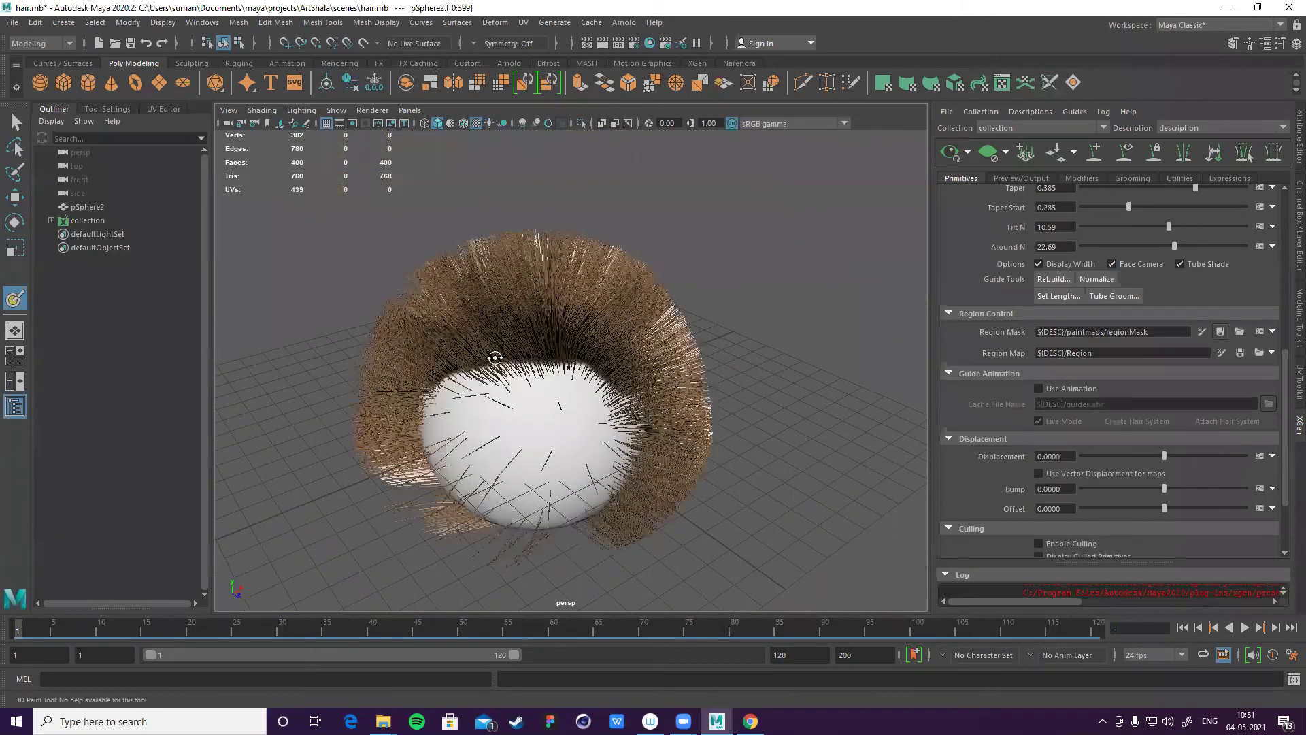
mouse_move(653, 320)
left_mouse_down("alt")
mouse_move(672, 345)
mouse_move(651, 298)
left_mouse_up("alt")
scroll(652, 297, "up", 3)
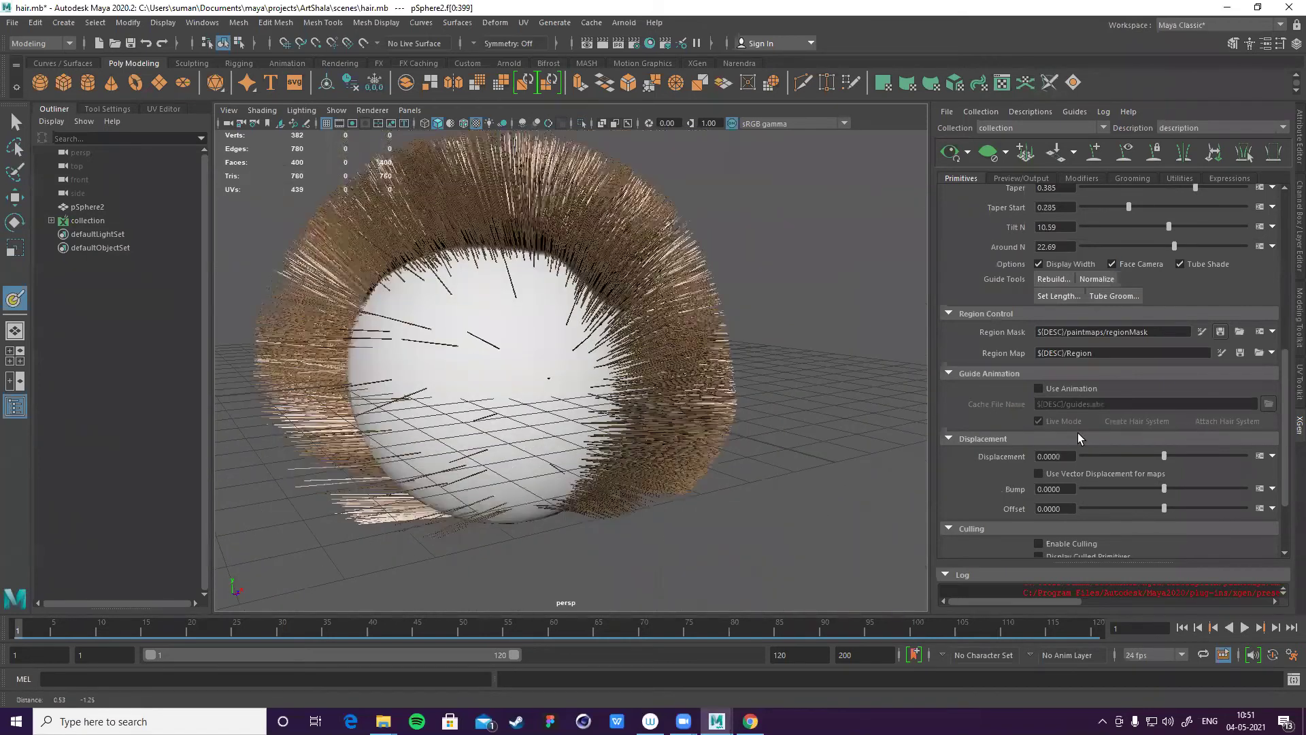
- Enable culling for the hair primitives and add a Clumping modifier to the description
scroll(1084, 439, "down", 3)
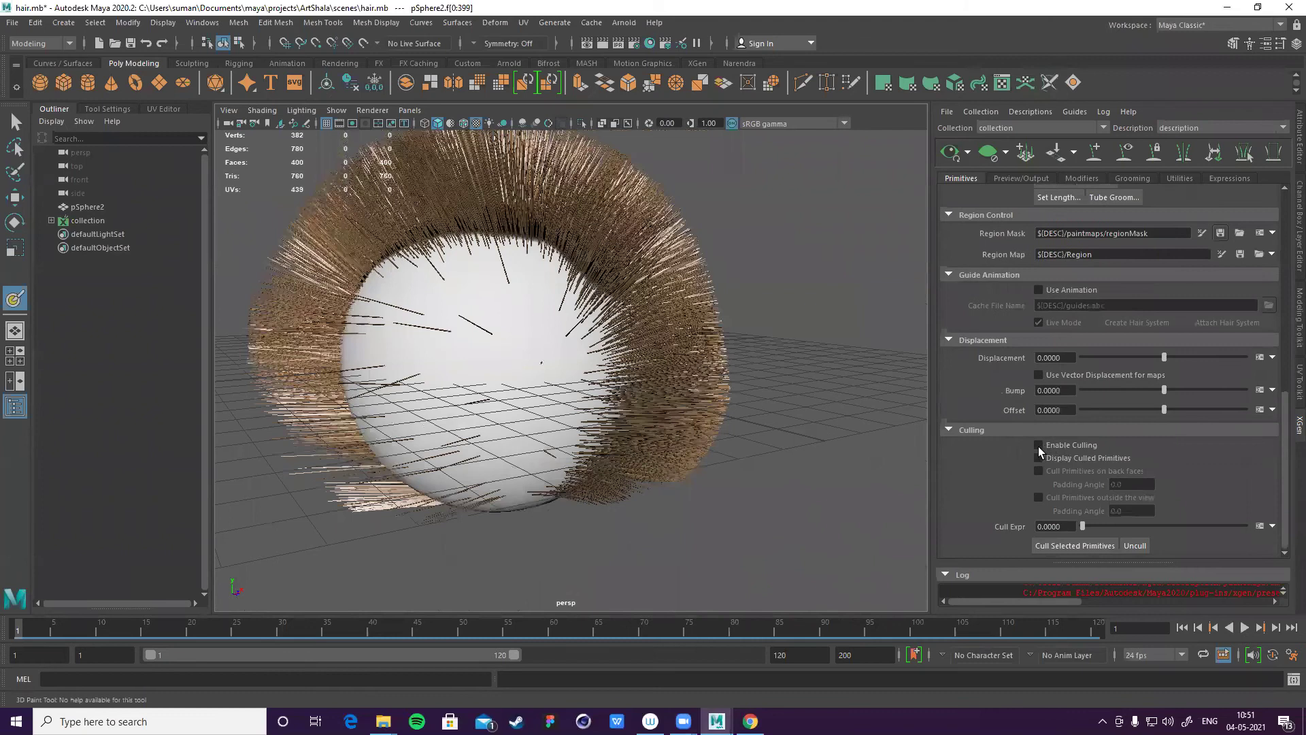
left_click(1039, 446)
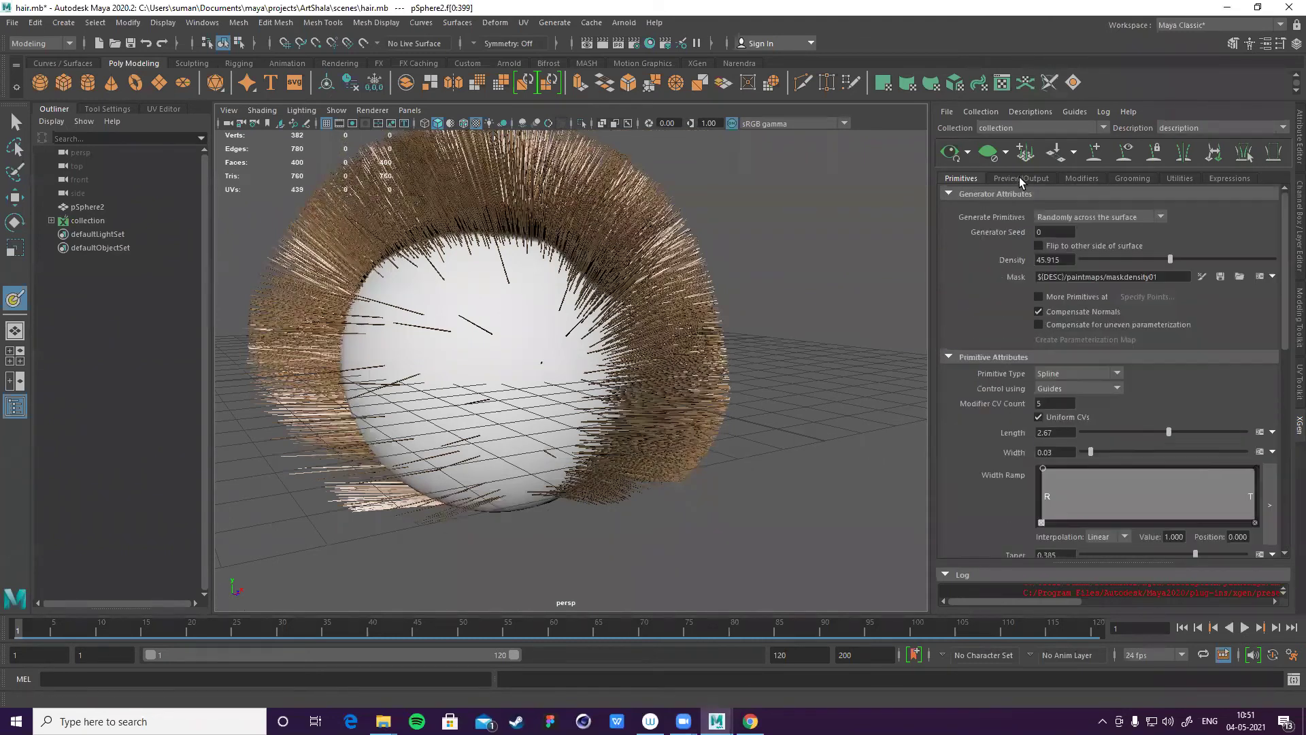
left_click(1080, 179)
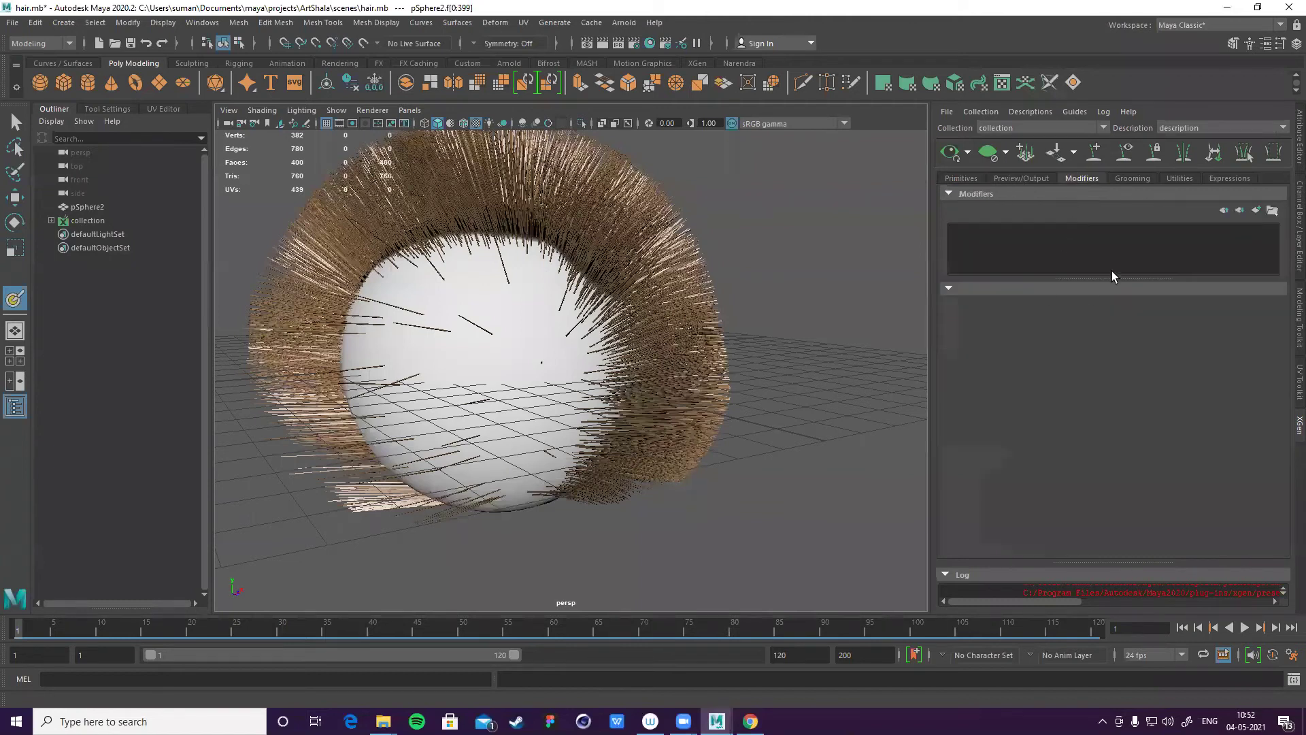
left_click(1257, 211)
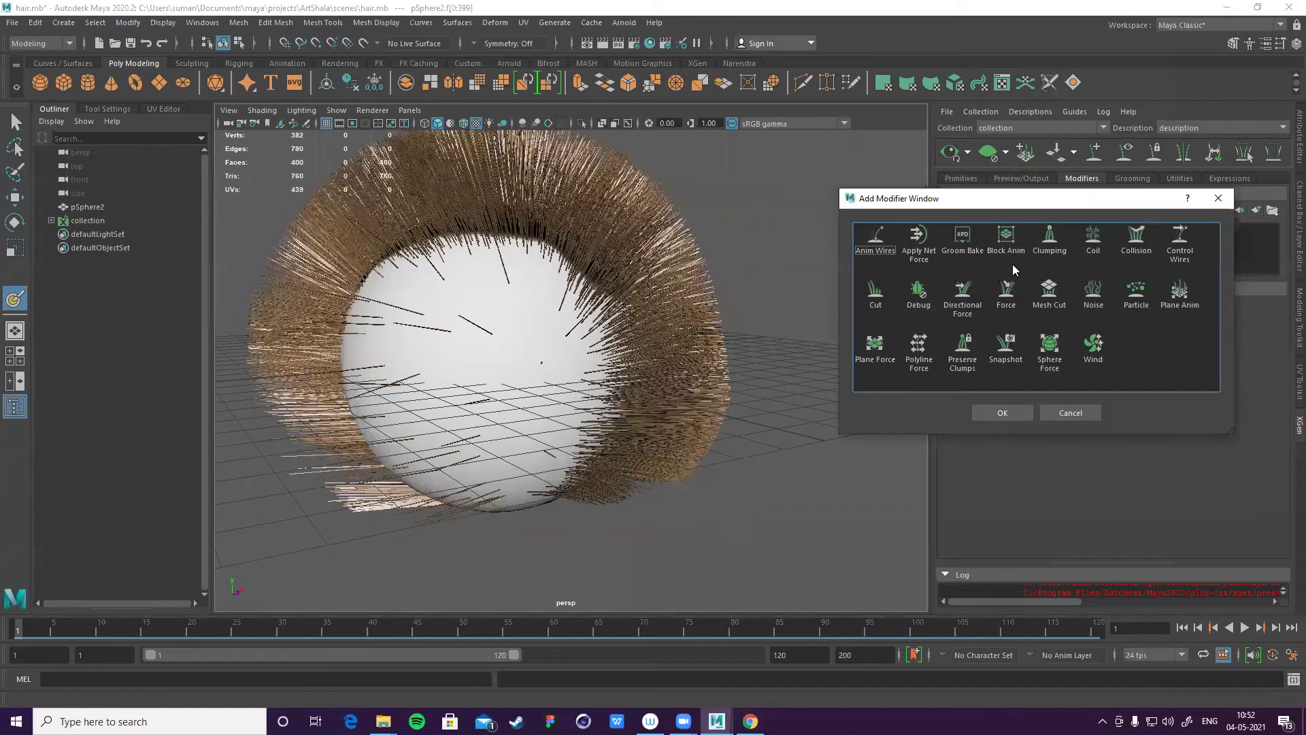
left_click(1051, 244)
left_click(1002, 412)
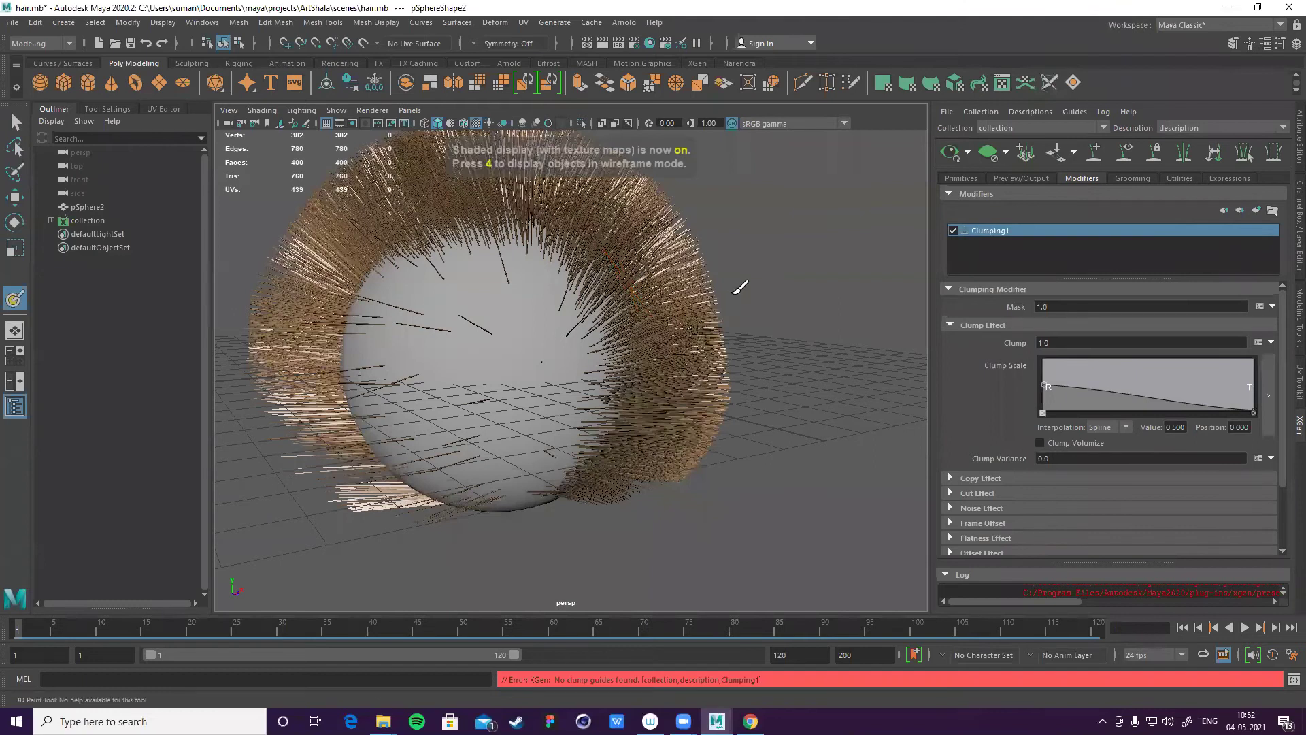
left_click_drag(741, 321, 1066, 356, "alt")
scroll(1049, 489, "down", 2)
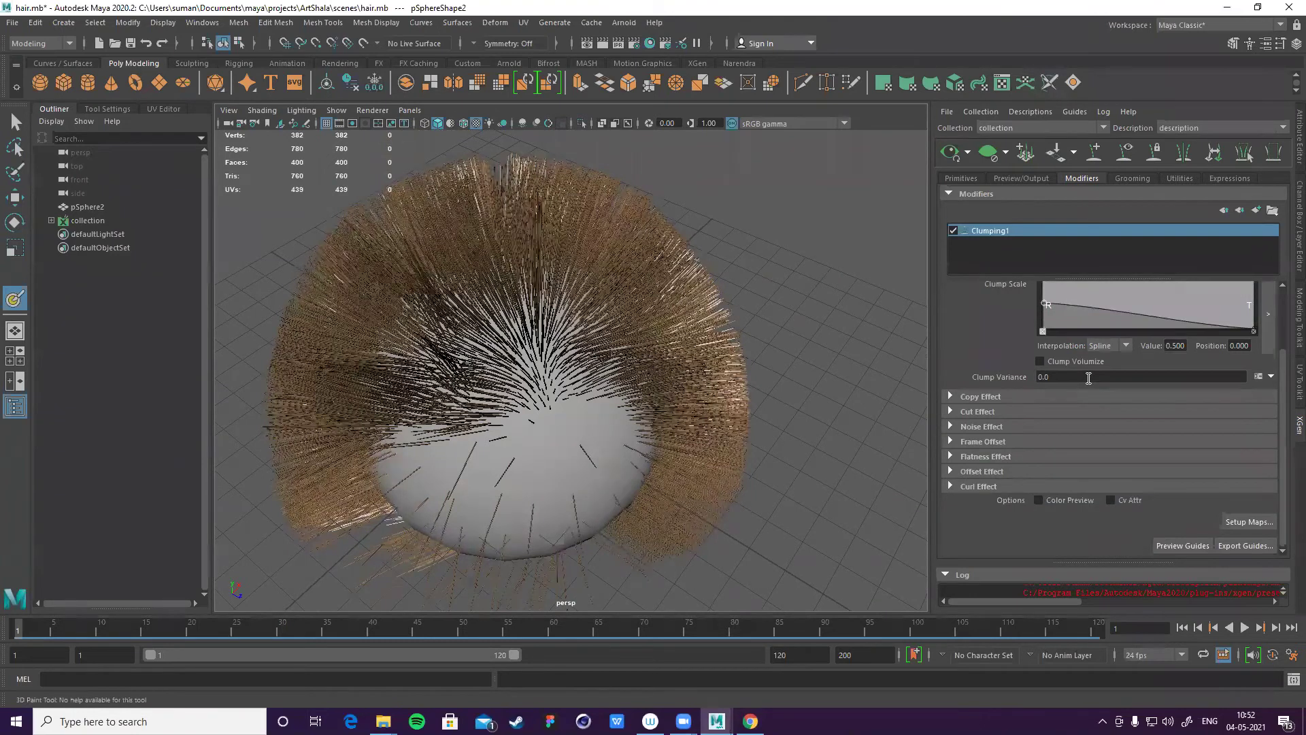
- Examine the Clumping modifier's Copy, Cut, Noise, Frame Offset, Flatness, Offset and Curl effect settings
scroll(1088, 378, "up", 2)
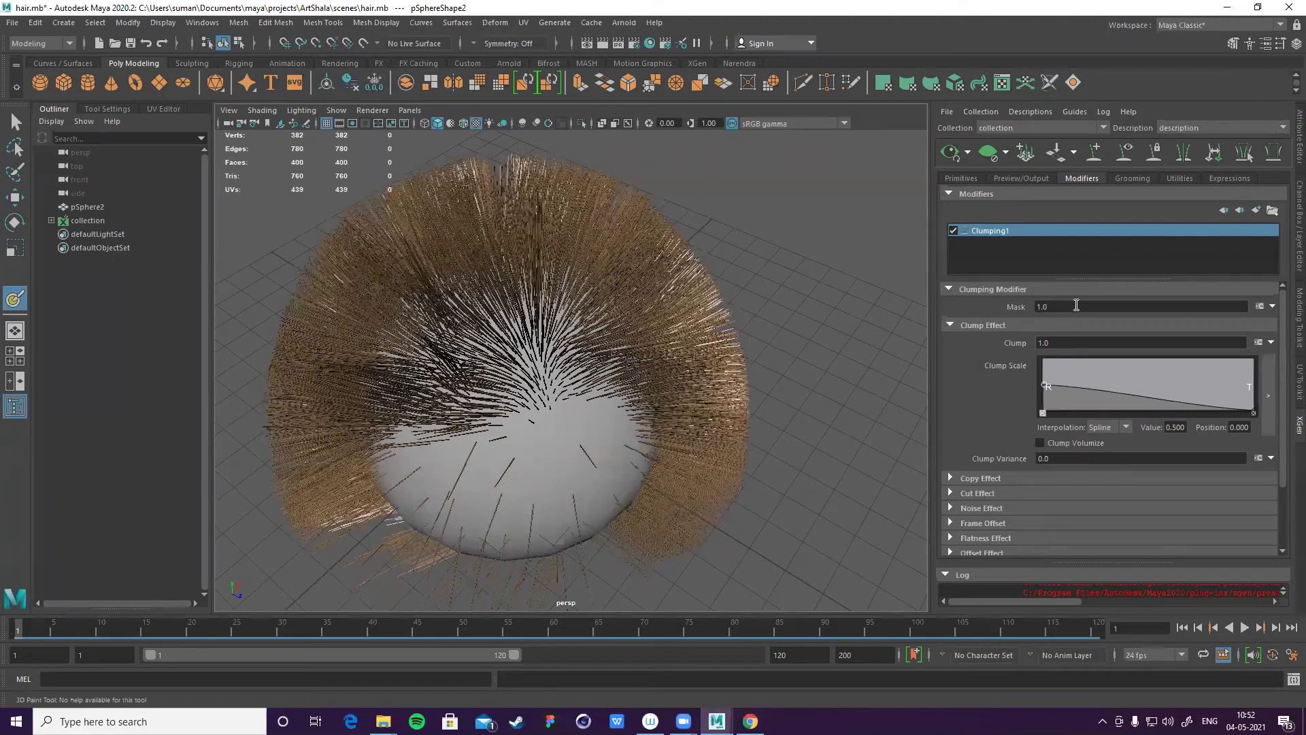
scroll(1050, 351, "down", 2)
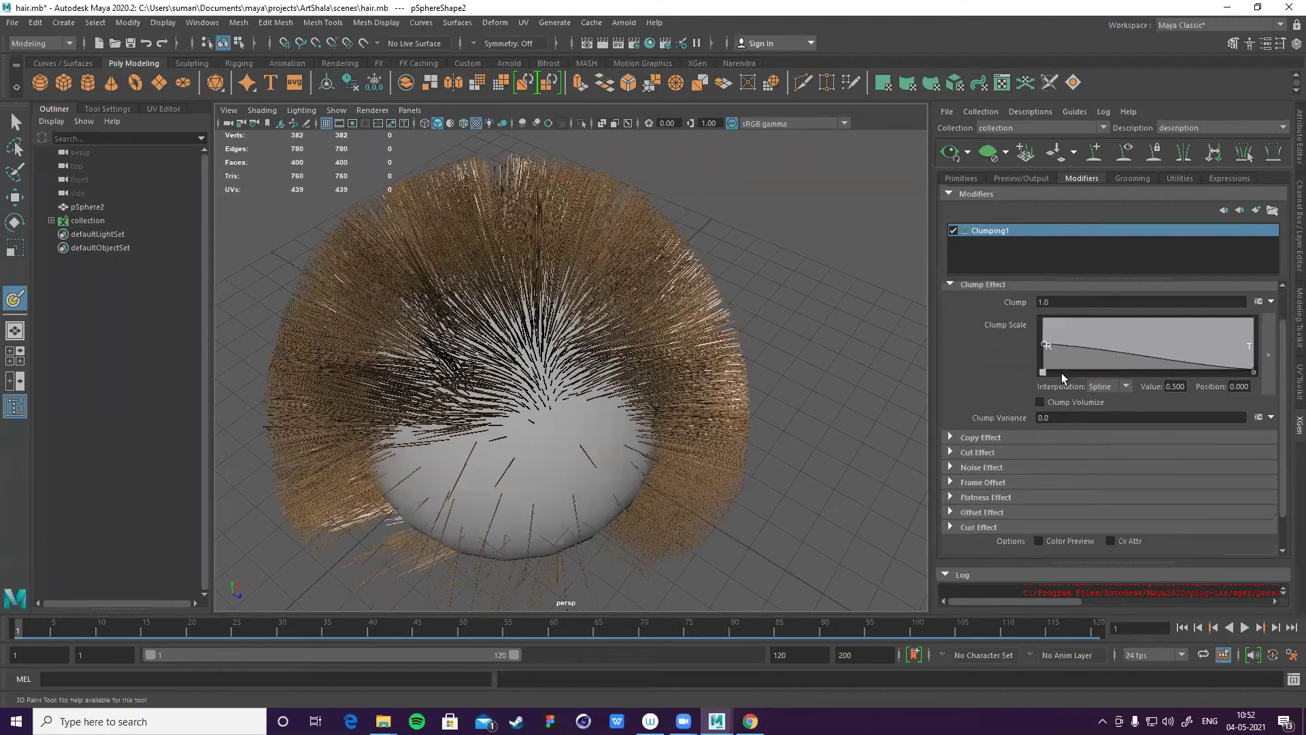
left_click(951, 397)
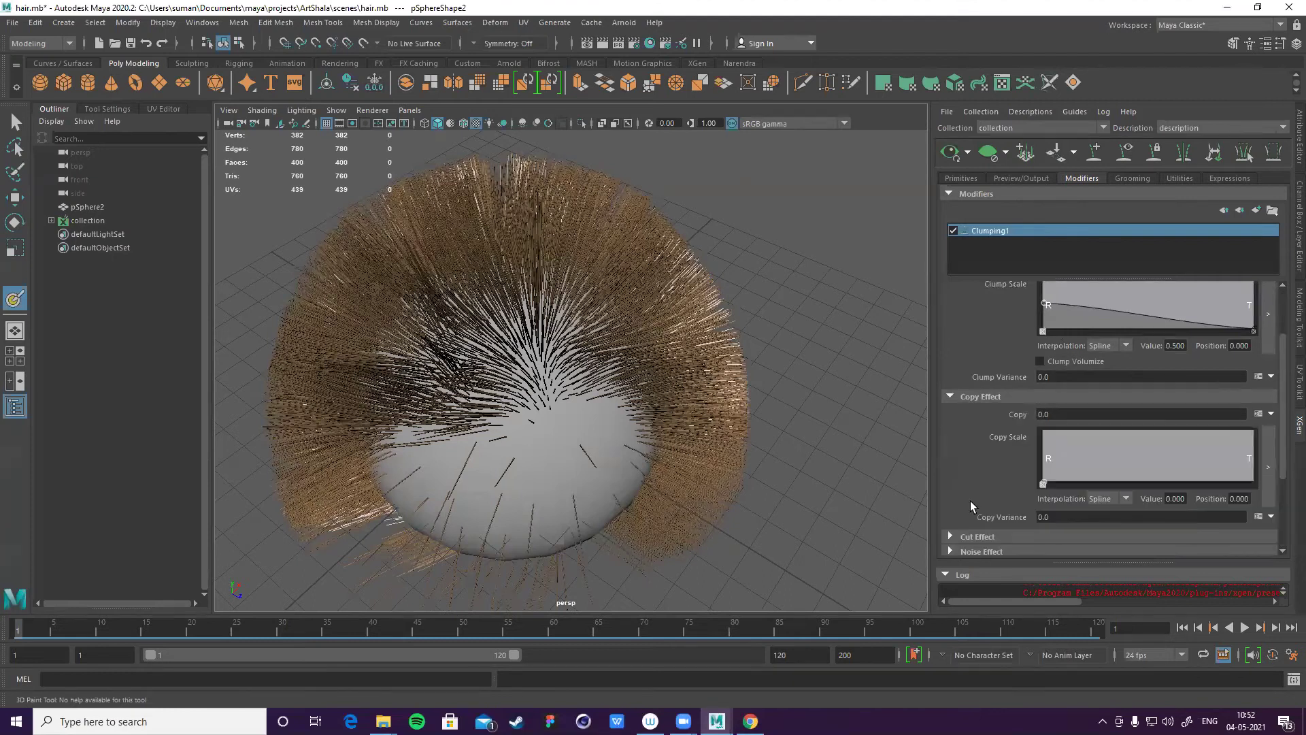
left_click(950, 536)
scroll(965, 510, "down", 3)
left_click(950, 426)
scroll(966, 463, "down", 3)
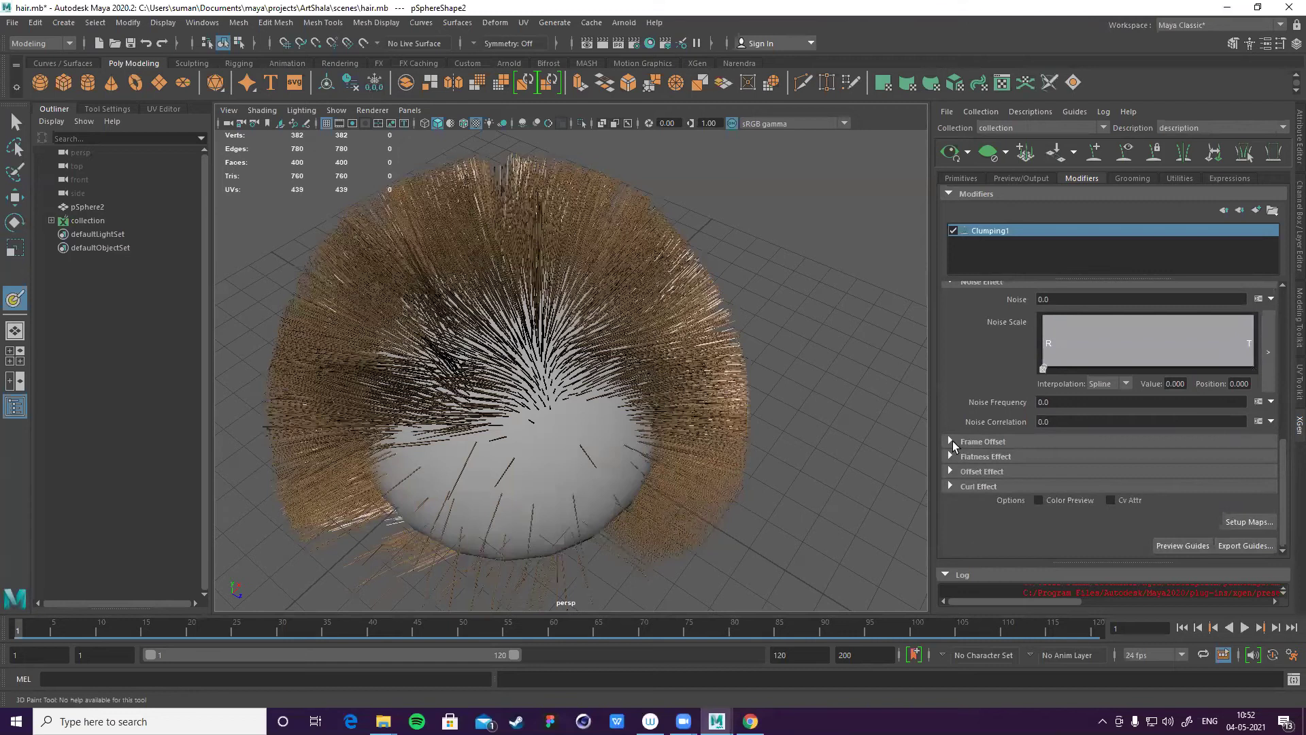
left_click(952, 441)
scroll(952, 443, "down", 1)
left_click(950, 455)
scroll(965, 479, "down", 2)
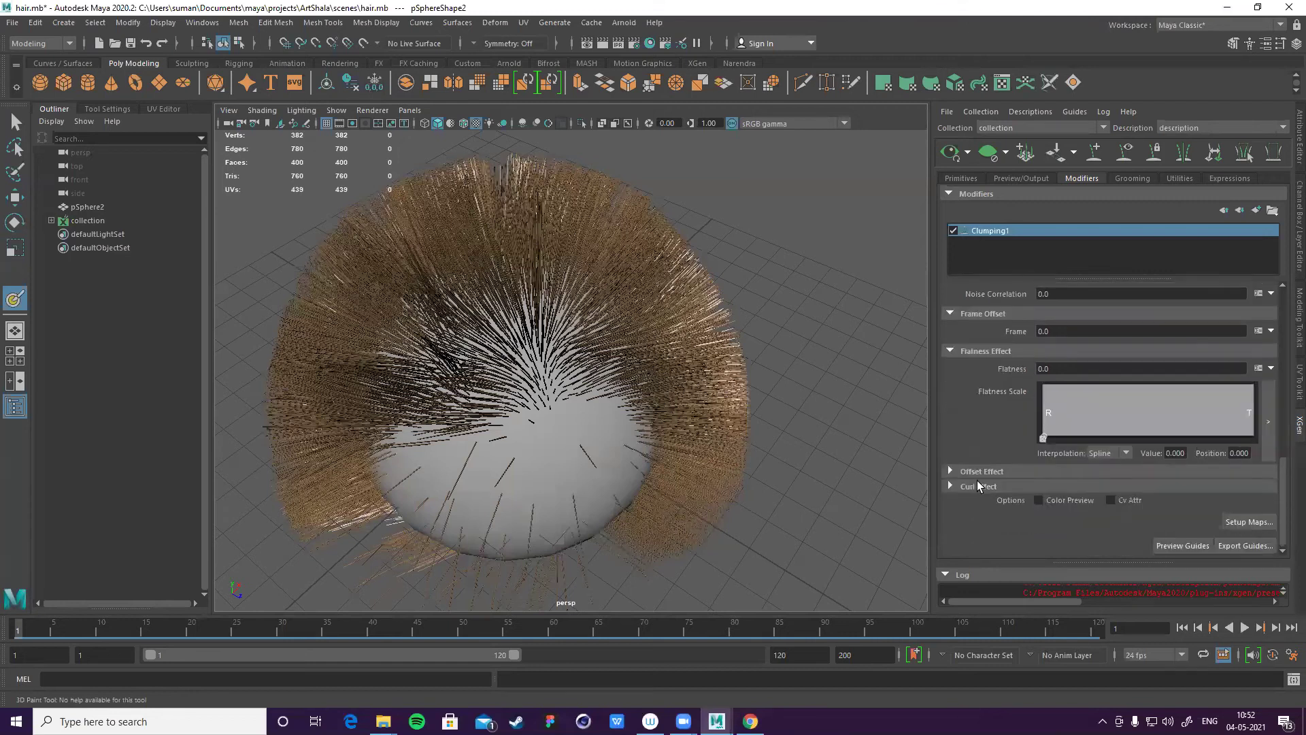
left_click(951, 471)
scroll(973, 510, "down", 2)
left_click(952, 485)
scroll(1121, 503, "down", 2)
scroll(1121, 503, "up", 7)
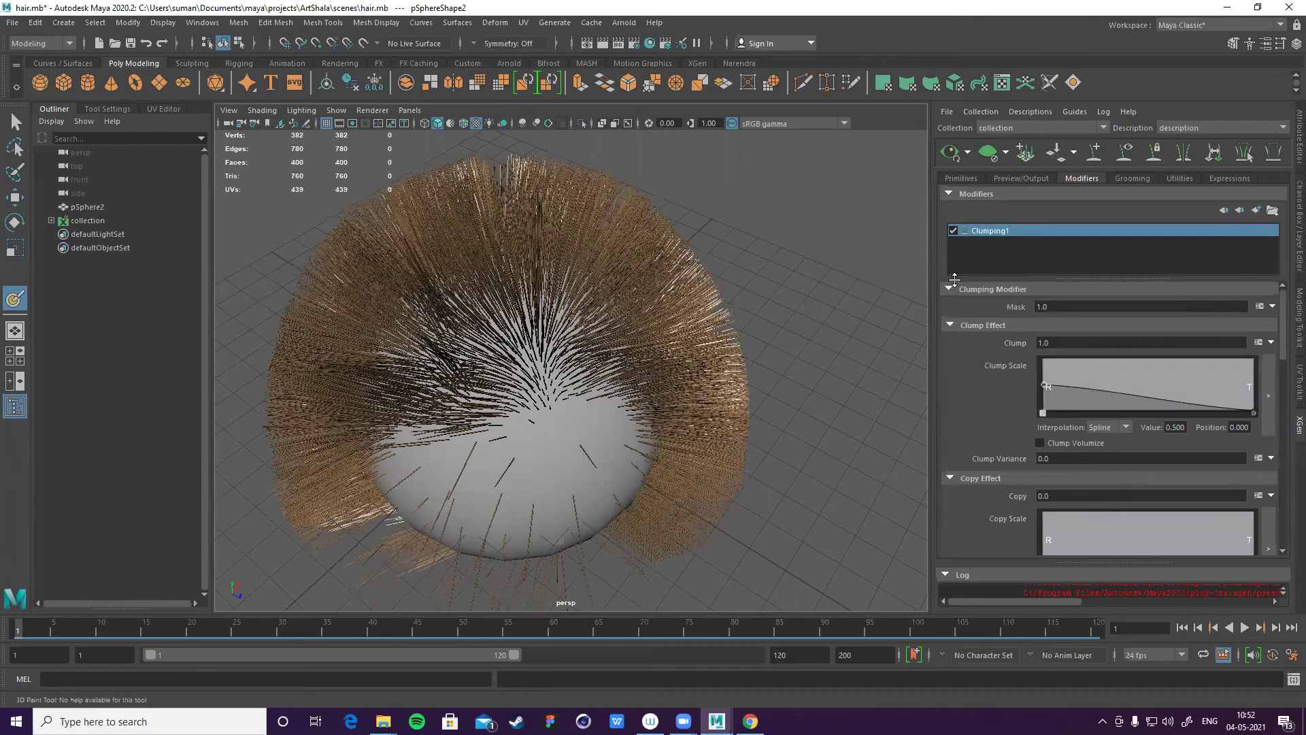
- Add an Anim Wires modifier to the description and compare its settings with those of the Clumping modifier
left_click(1256, 210)
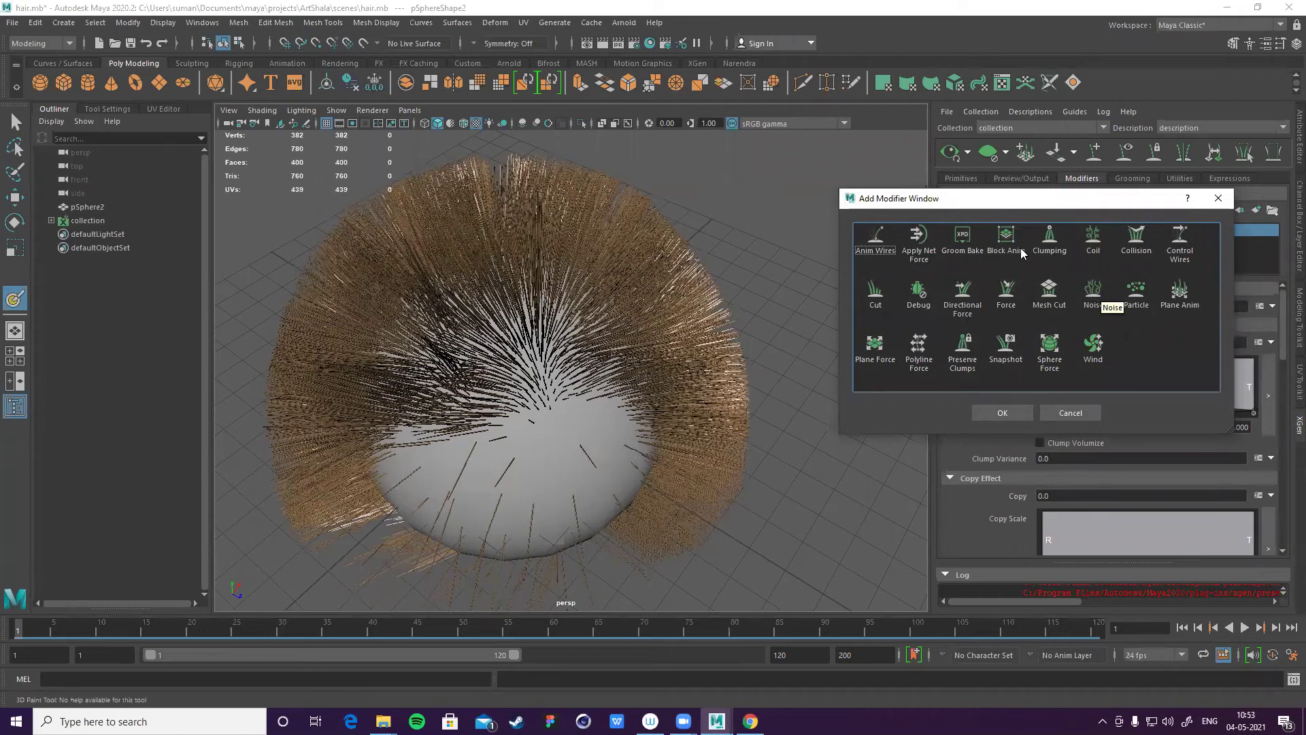
left_click(879, 238)
left_click(1000, 413)
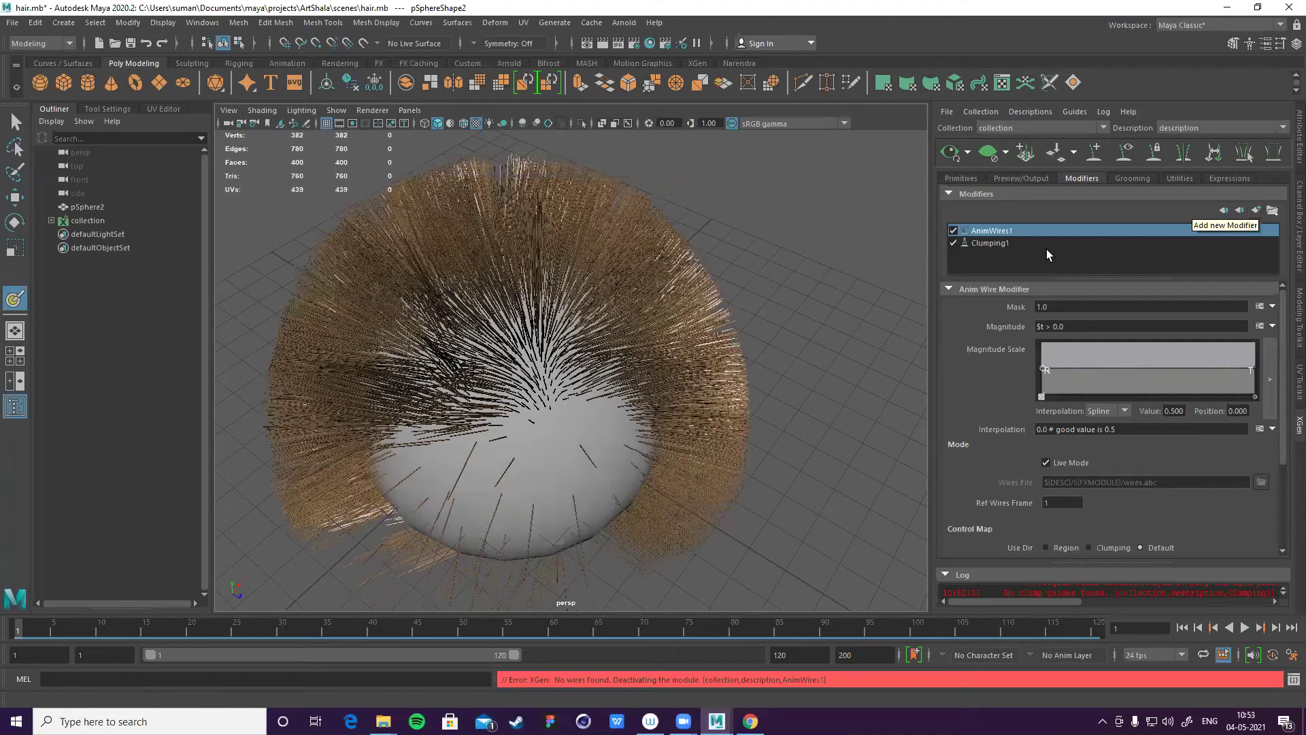
left_click(990, 243)
left_click(1019, 230)
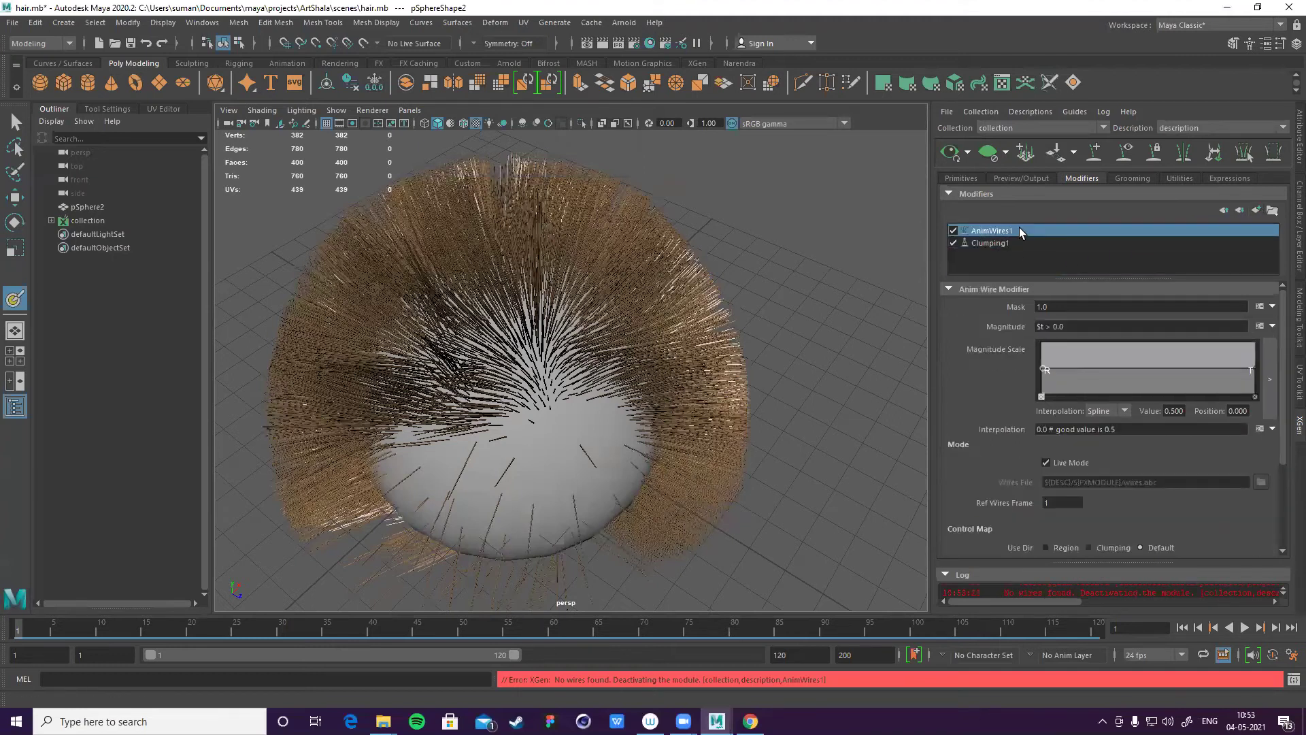
left_click(993, 242)
left_click(997, 229)
left_click(993, 242)
left_click(953, 231)
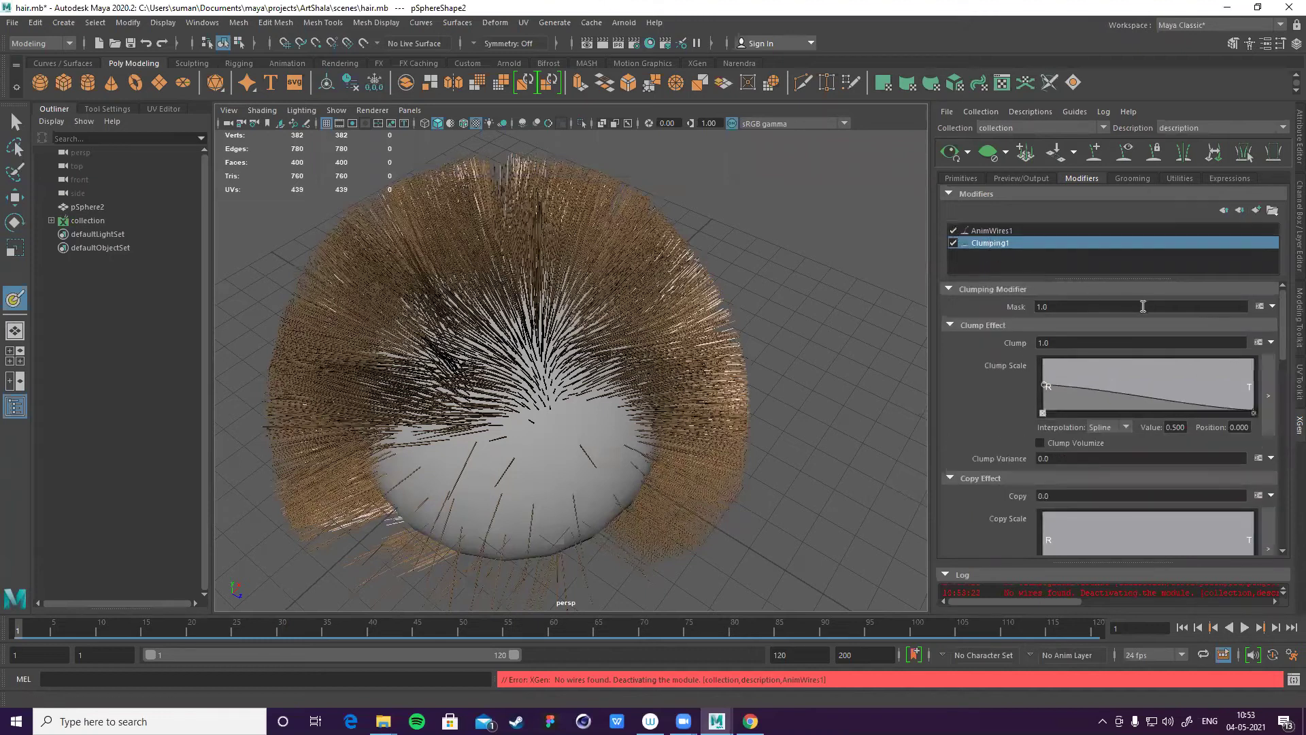
- Raise the root point of the Clumping modifier's Clump Scale curve to about 0.74 at position 0
left_click(1270, 343)
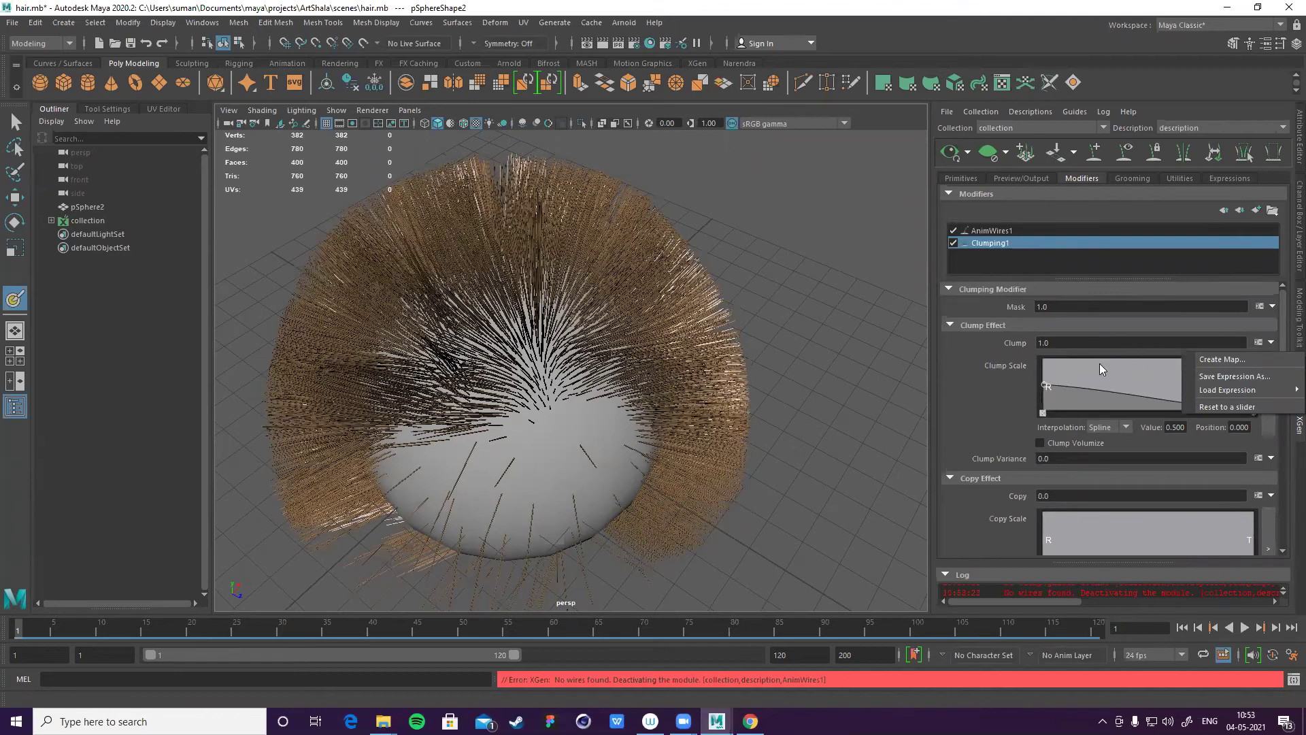
left_click(1027, 388)
left_click_drag(1043, 384, 1043, 367)
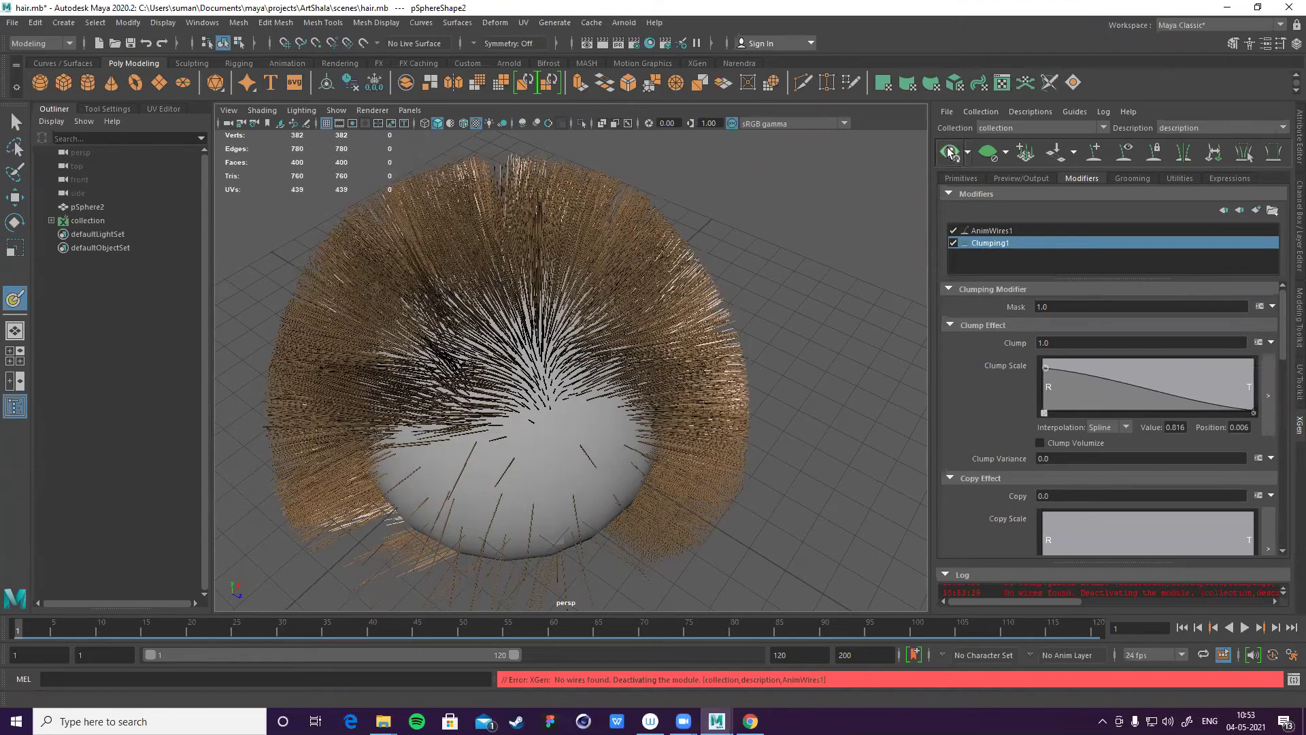
scroll(724, 265, "up", 3)
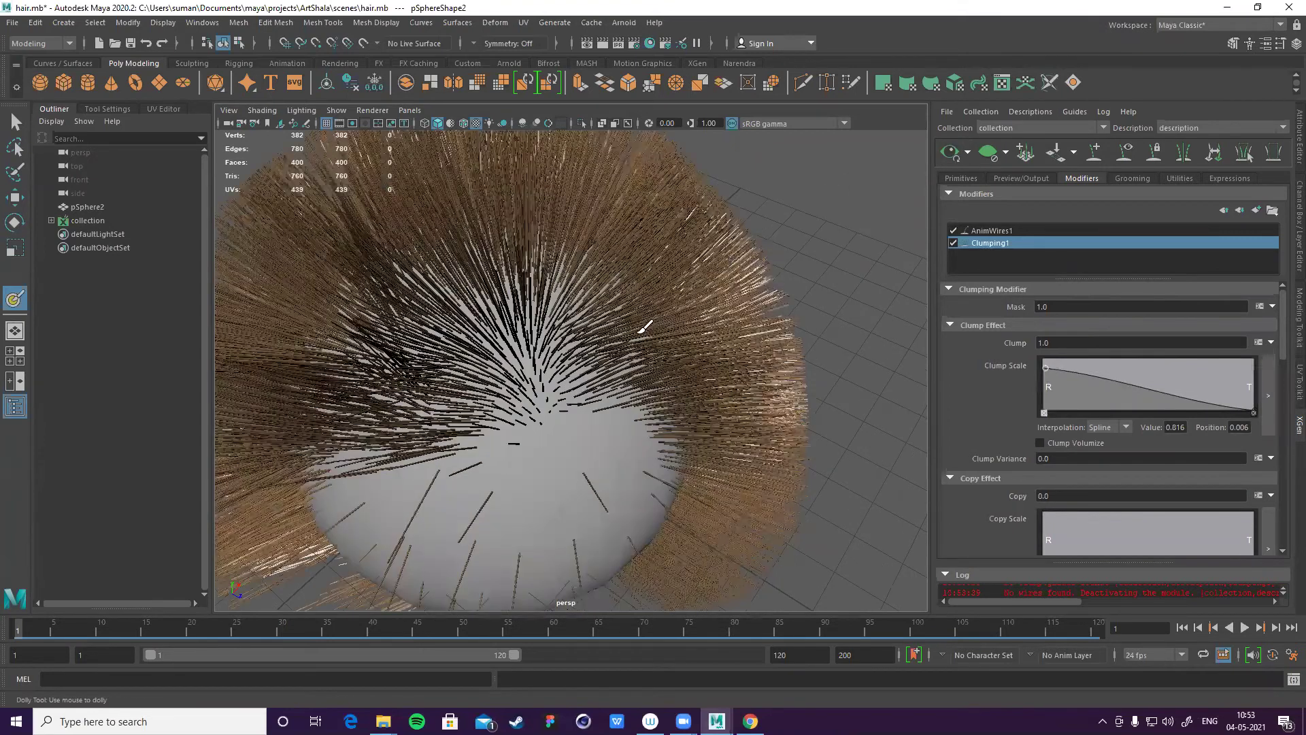
scroll(646, 326, "up", 3)
scroll(597, 340, "down", 5)
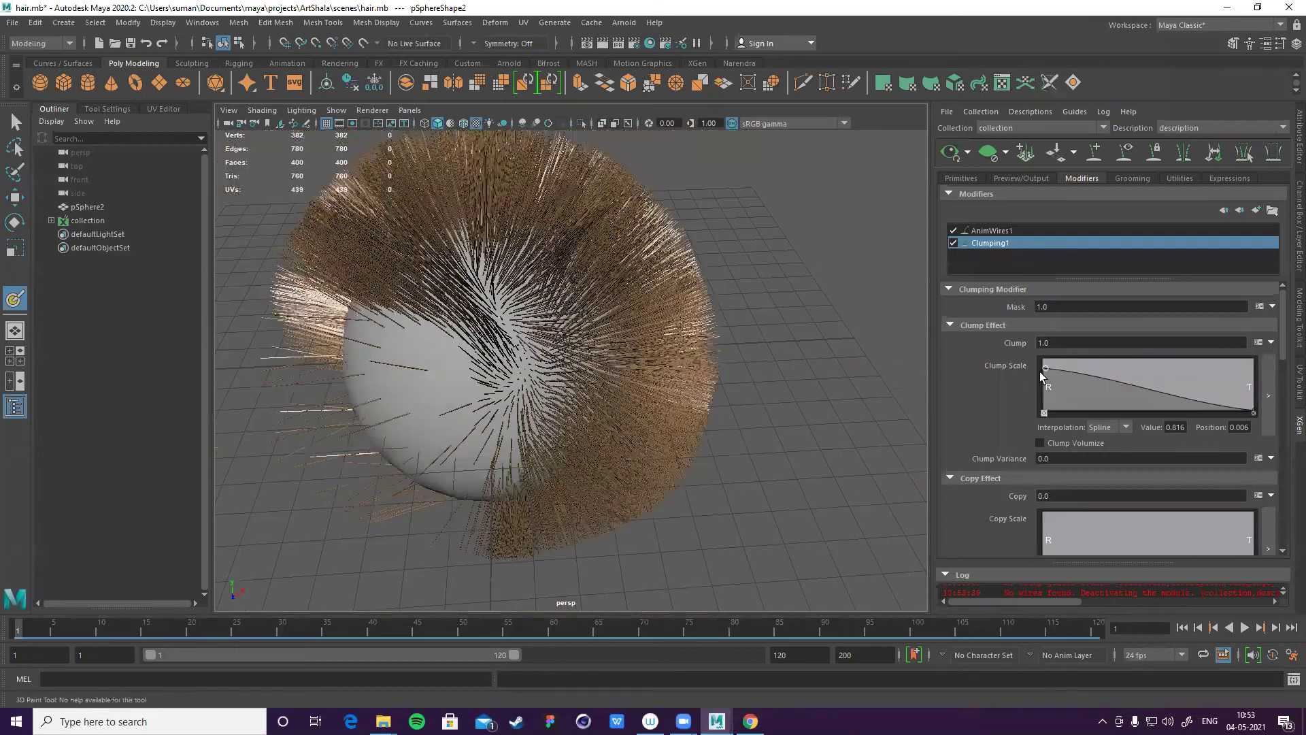
left_click(1040, 372)
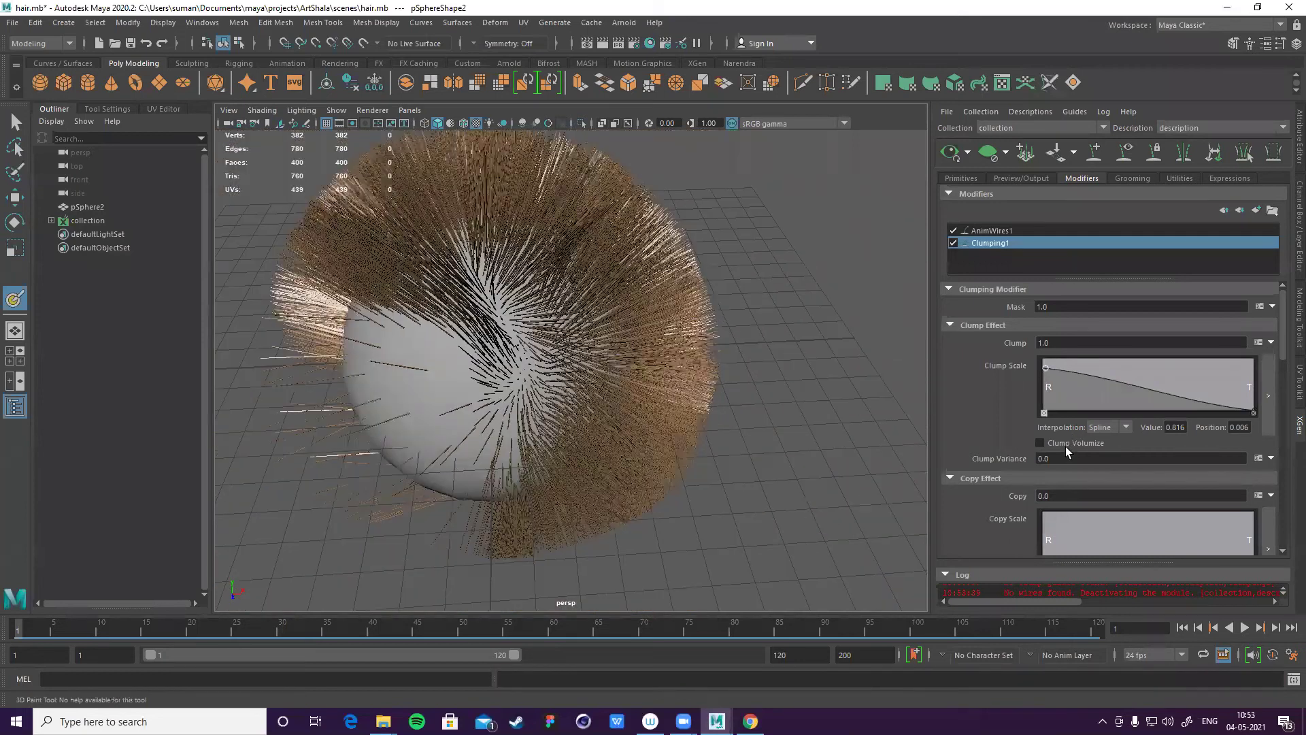
- Enable Clump Volumize on the Clumping modifier and look through its remaining effect settings
left_click(1260, 458)
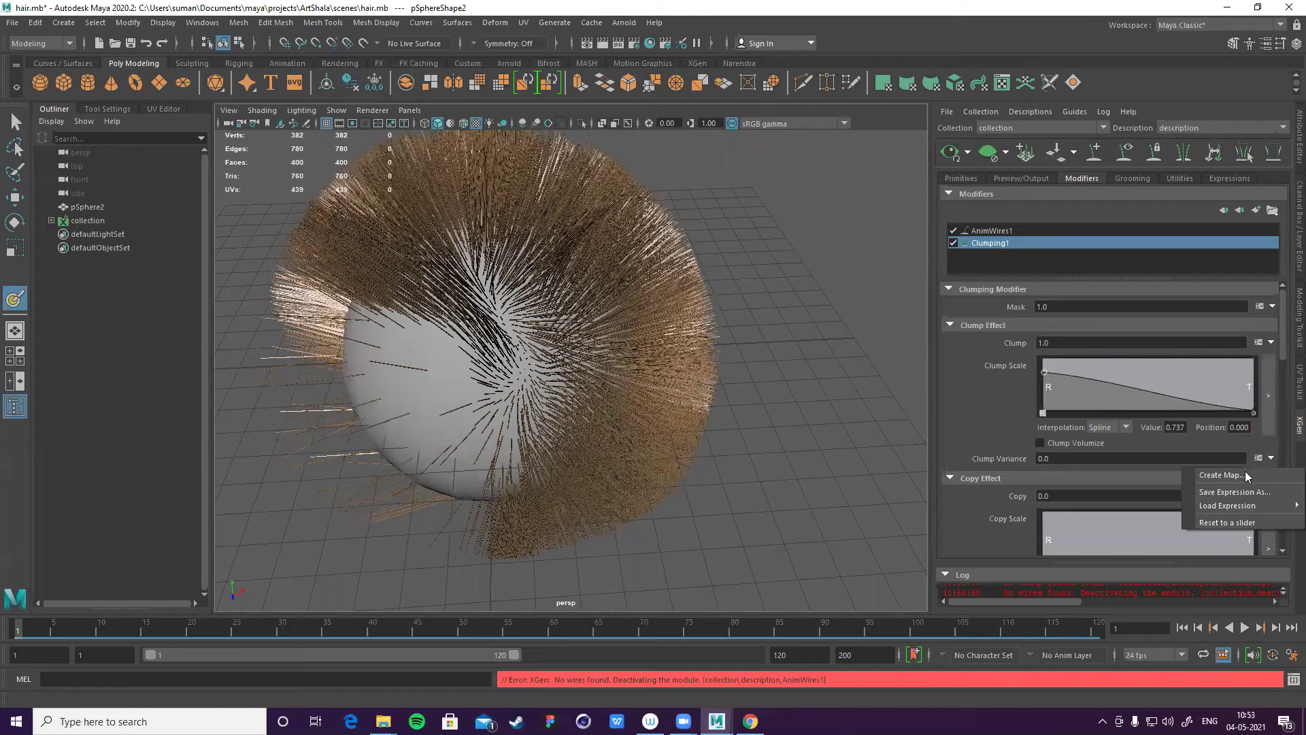
left_click(1041, 443)
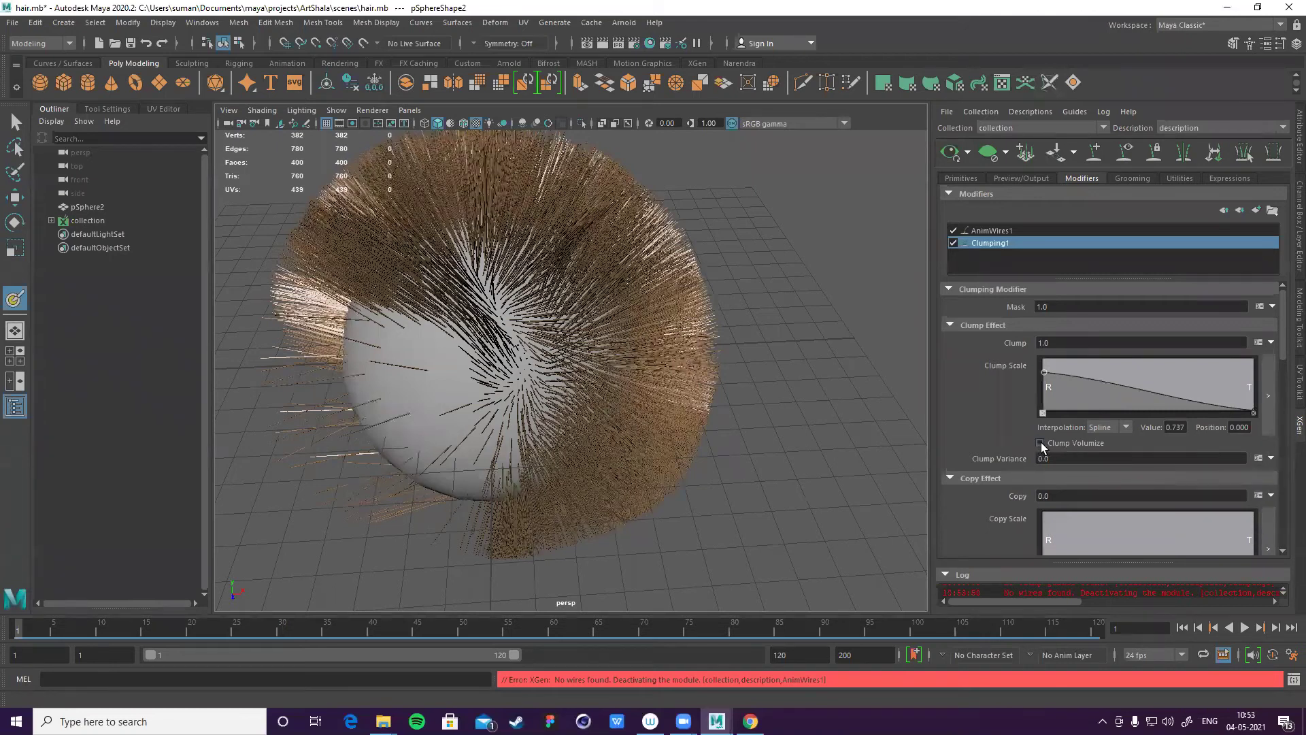
scroll(1178, 406, "down", 3)
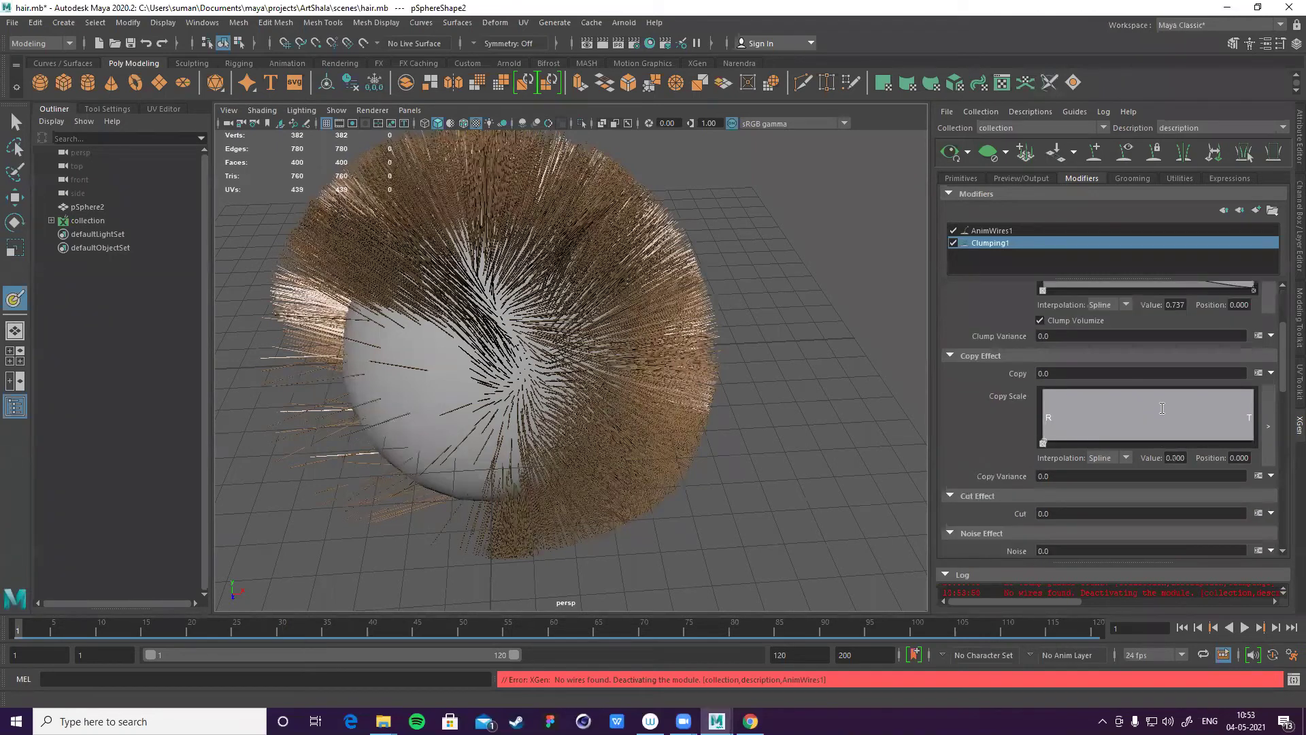
scroll(1183, 405, "up", 3)
scroll(1185, 398, "down", 6)
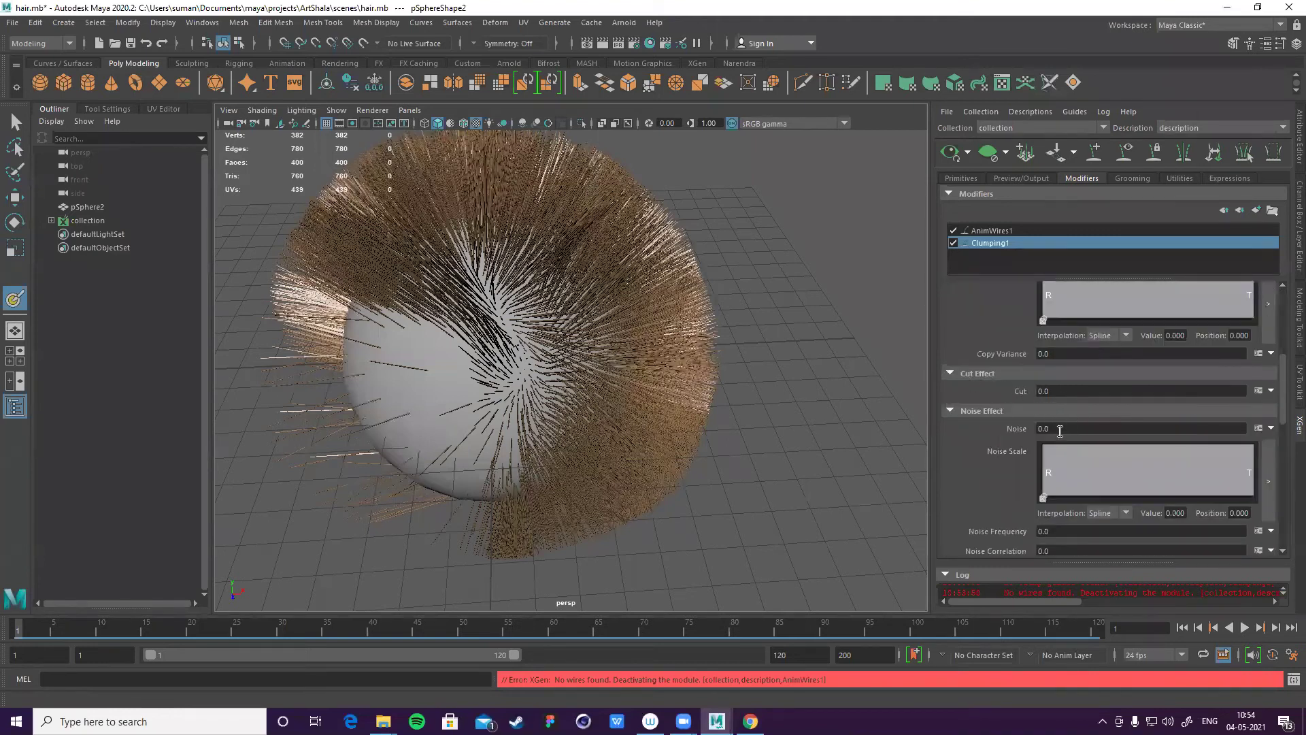
scroll(1086, 448, "down", 6)
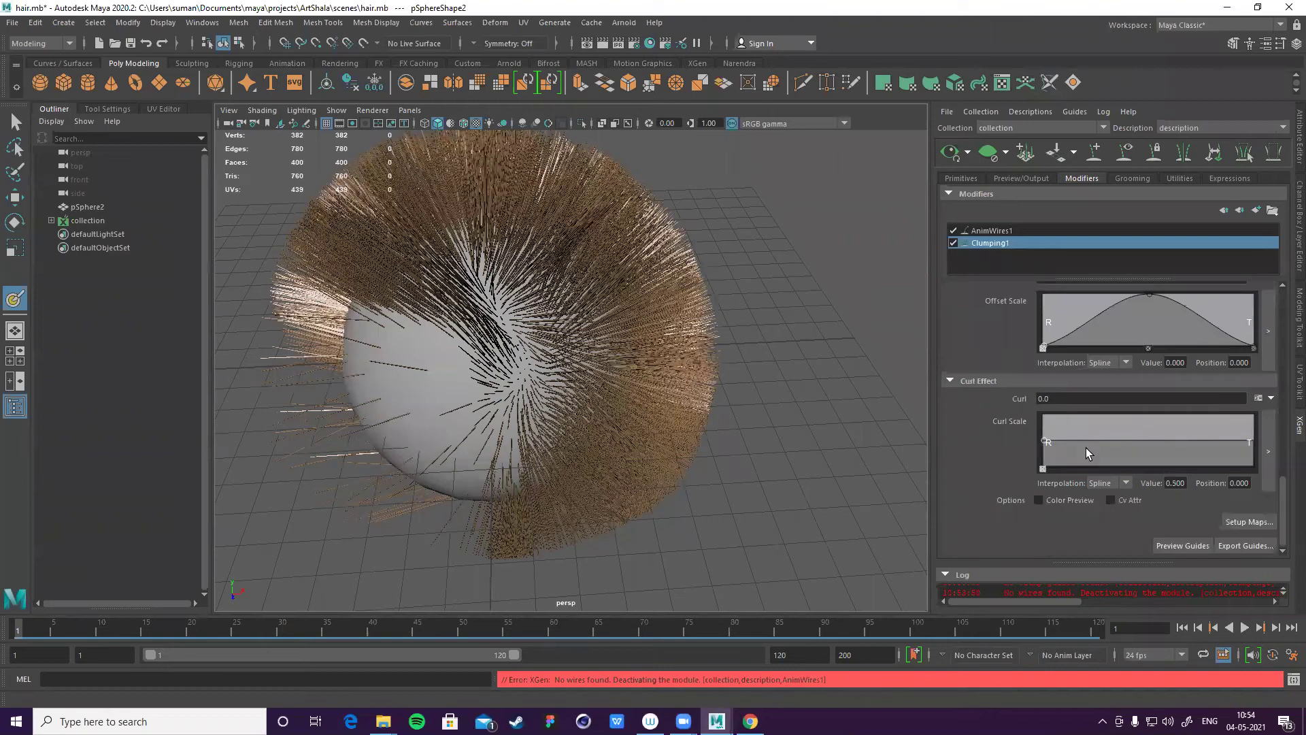
scroll(948, 402, "up", 6)
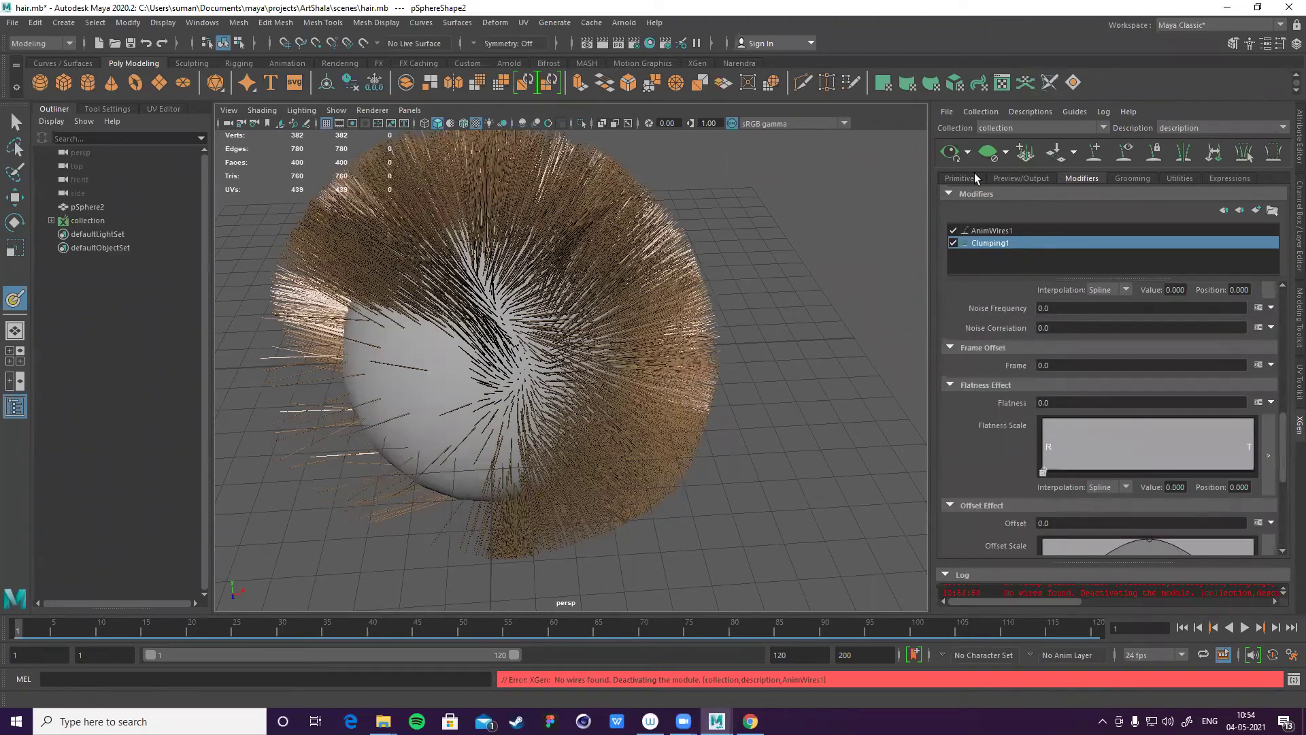
- Show the hair guides, refresh the XGen preview and inspect the hair from several sides
left_click(1123, 154)
left_click(952, 152)
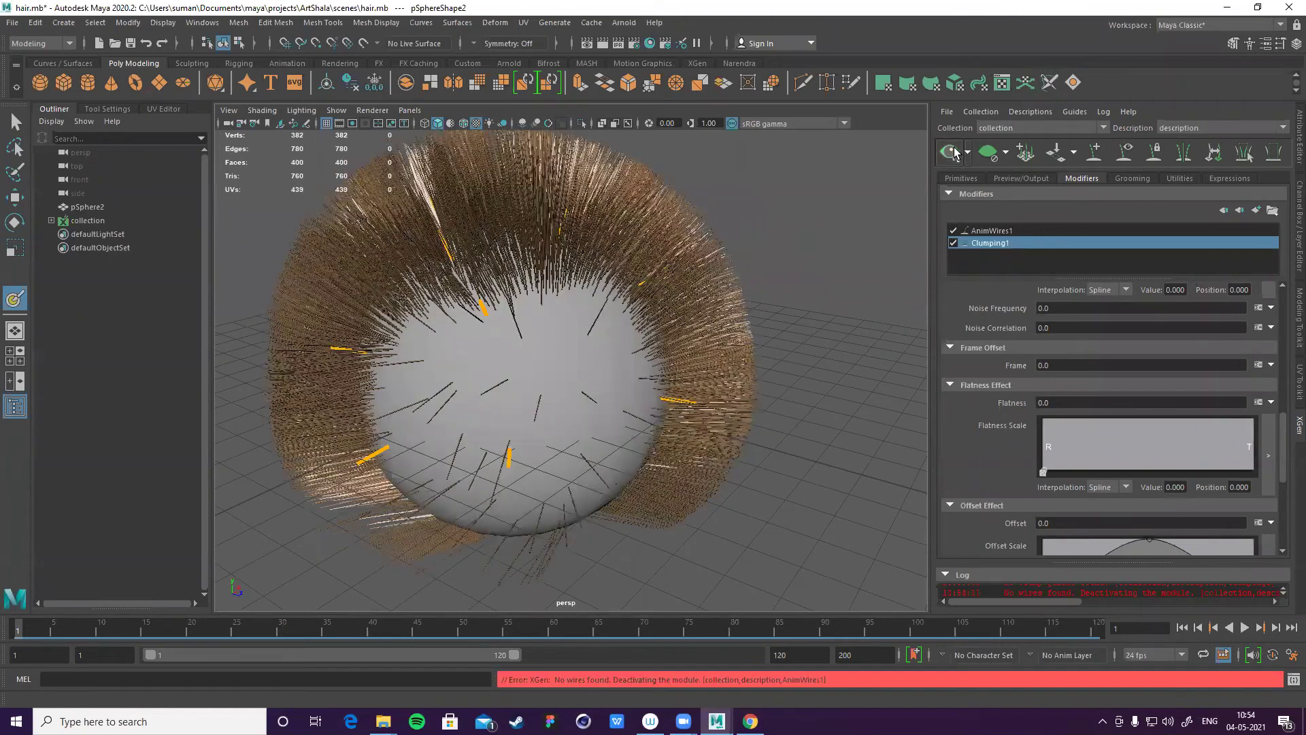
scroll(599, 446, "down", 3)
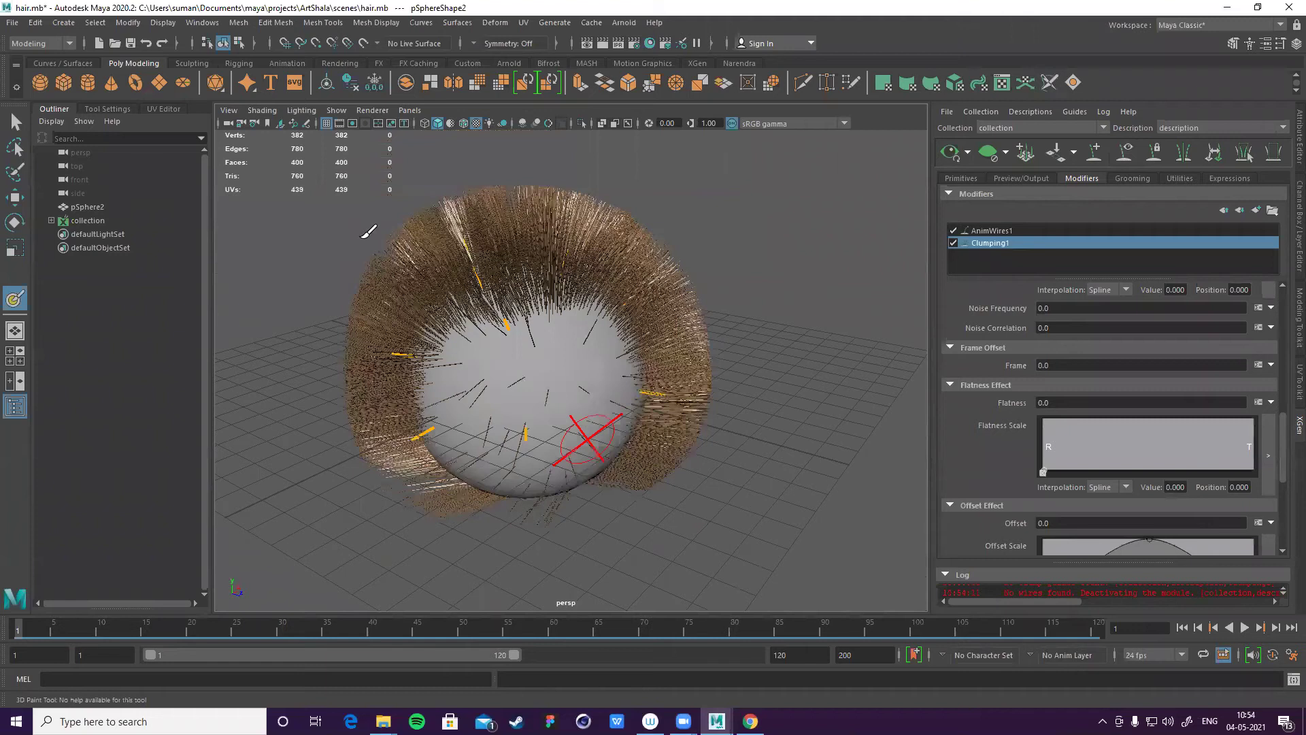
scroll(368, 231, "up", 5)
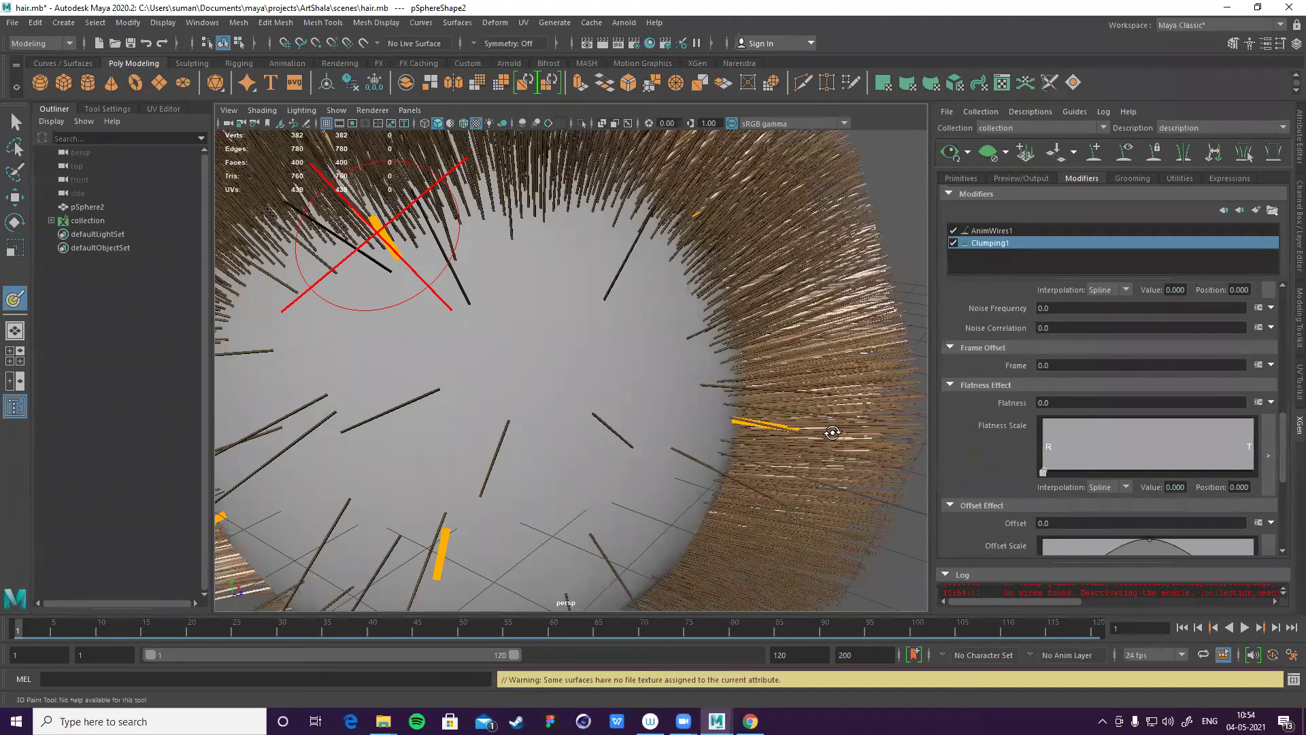
left_click_drag(832, 433, 702, 478, "alt")
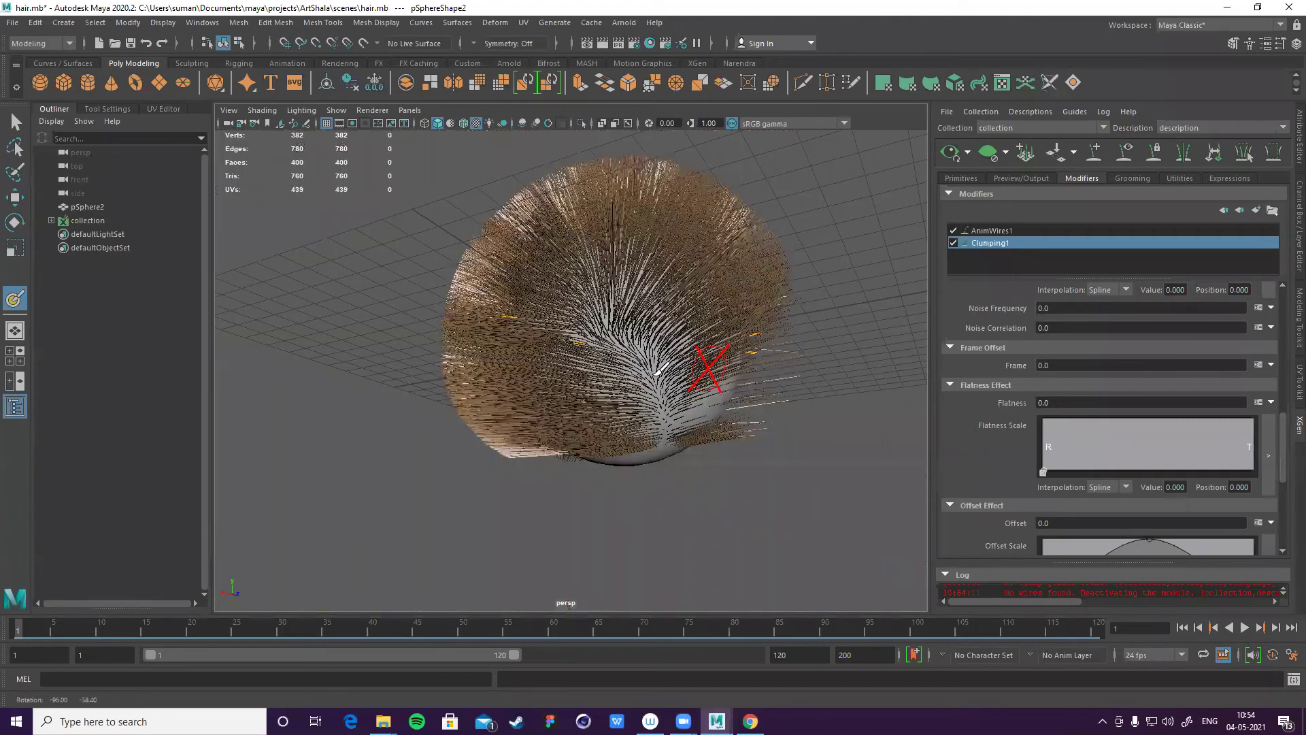
left_click_drag(622, 467, 452, 418, "alt")
left_click_drag(635, 452, 677, 443, "alt")
- Disable the Anim Wires modifier and delete it from the description, undoing any accidental deletion of the sphere
left_click(954, 231)
left_click(991, 231)
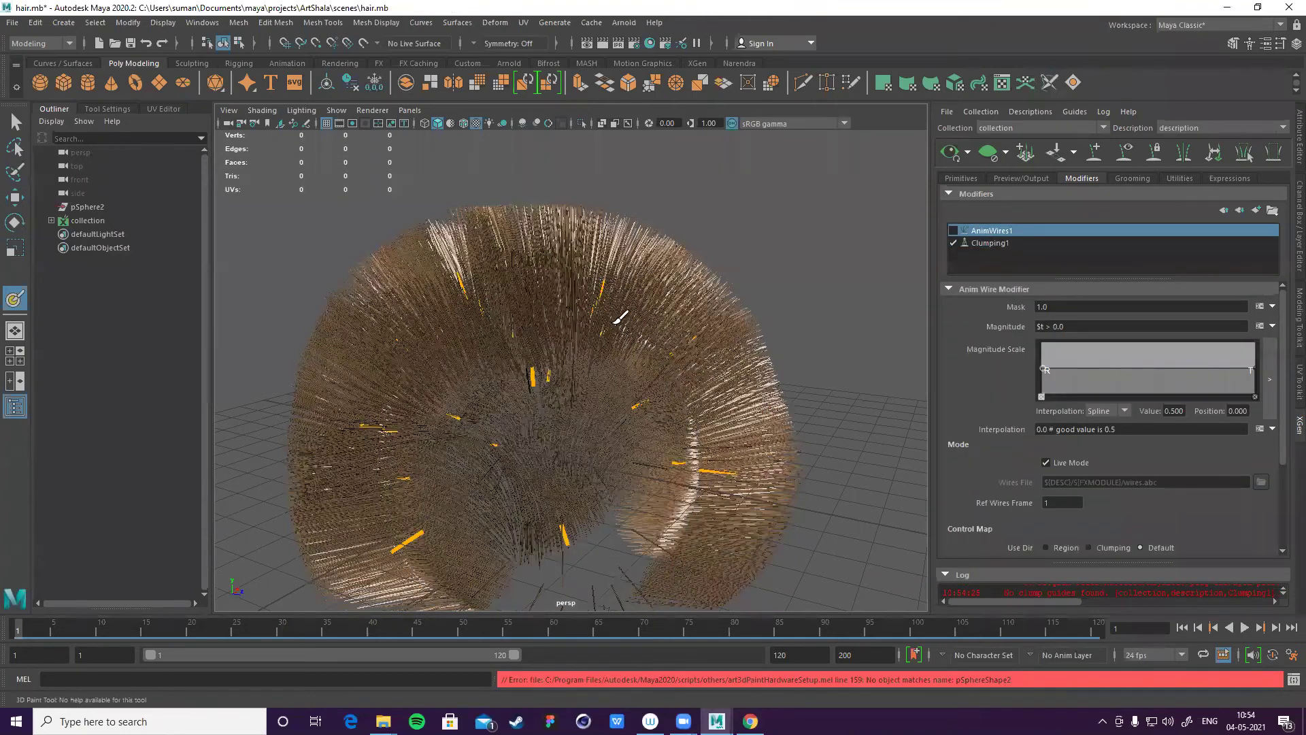
left_click_drag(620, 317, 665, 181, "alt")
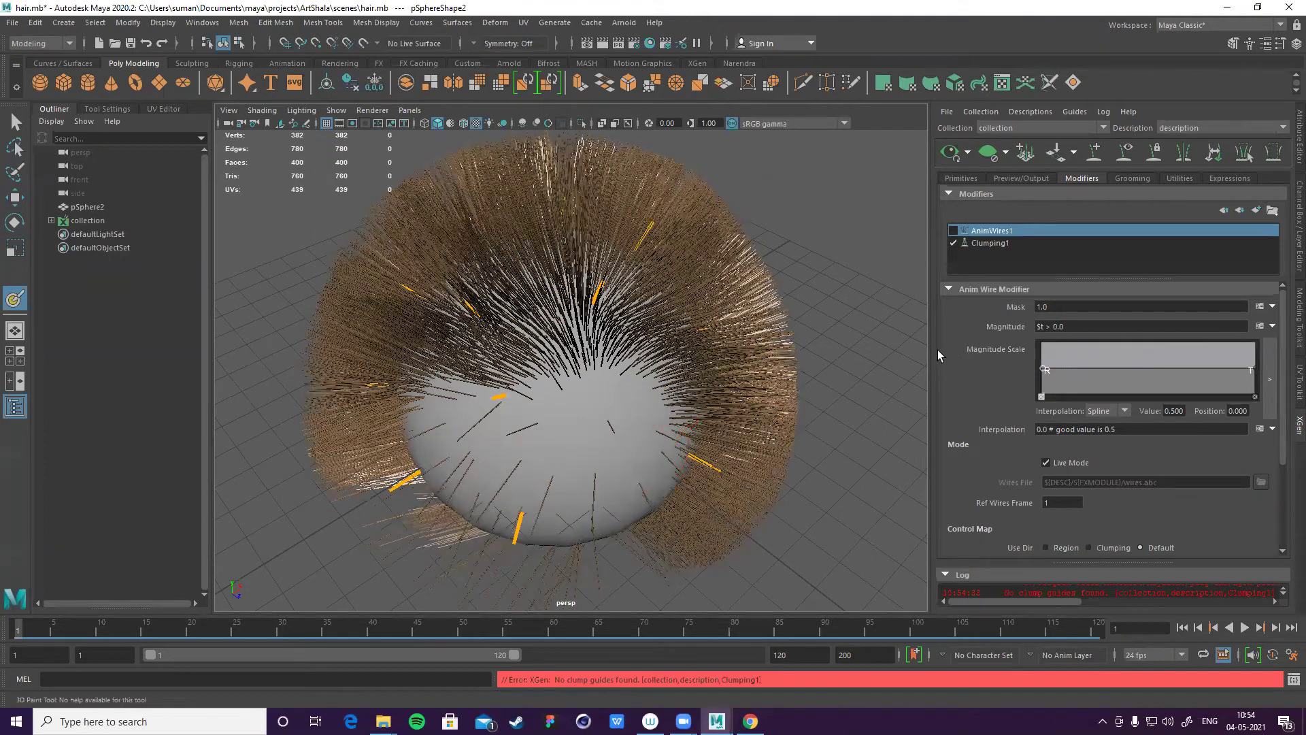
key("Delete")
key("ctrl+z")
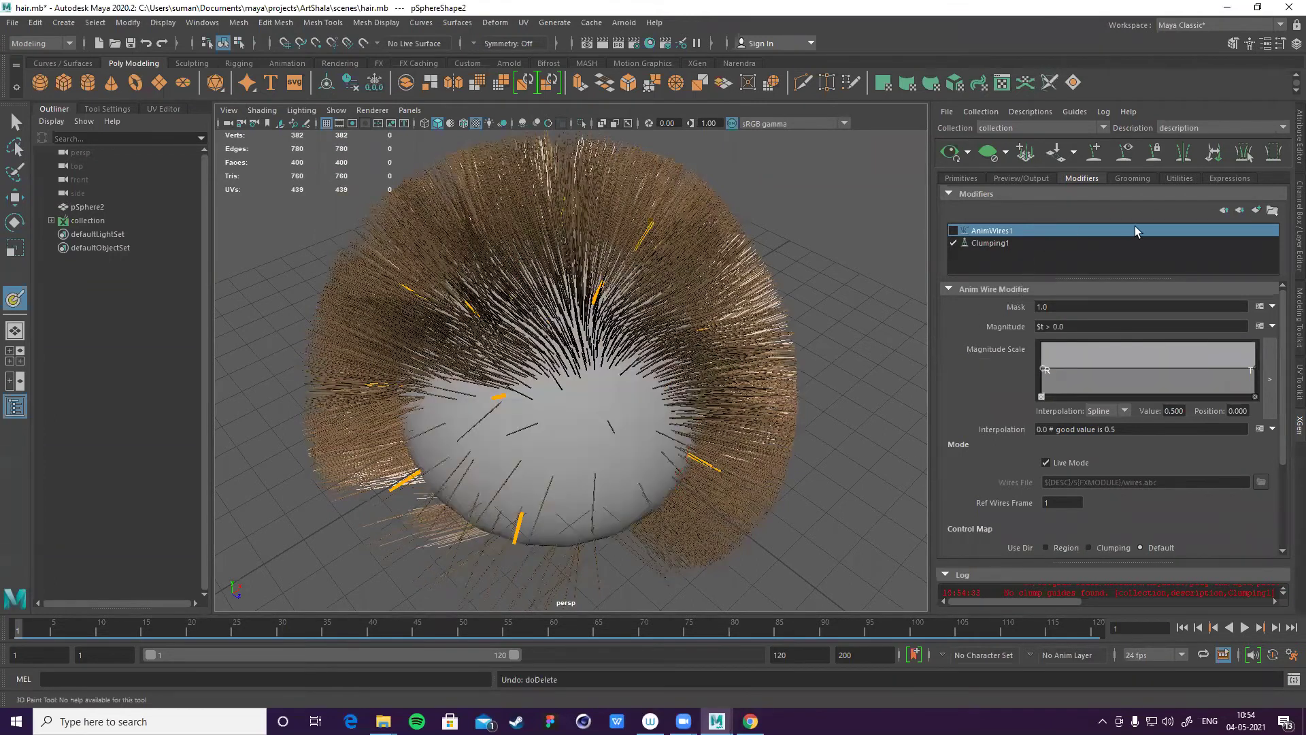
right_click(1199, 236)
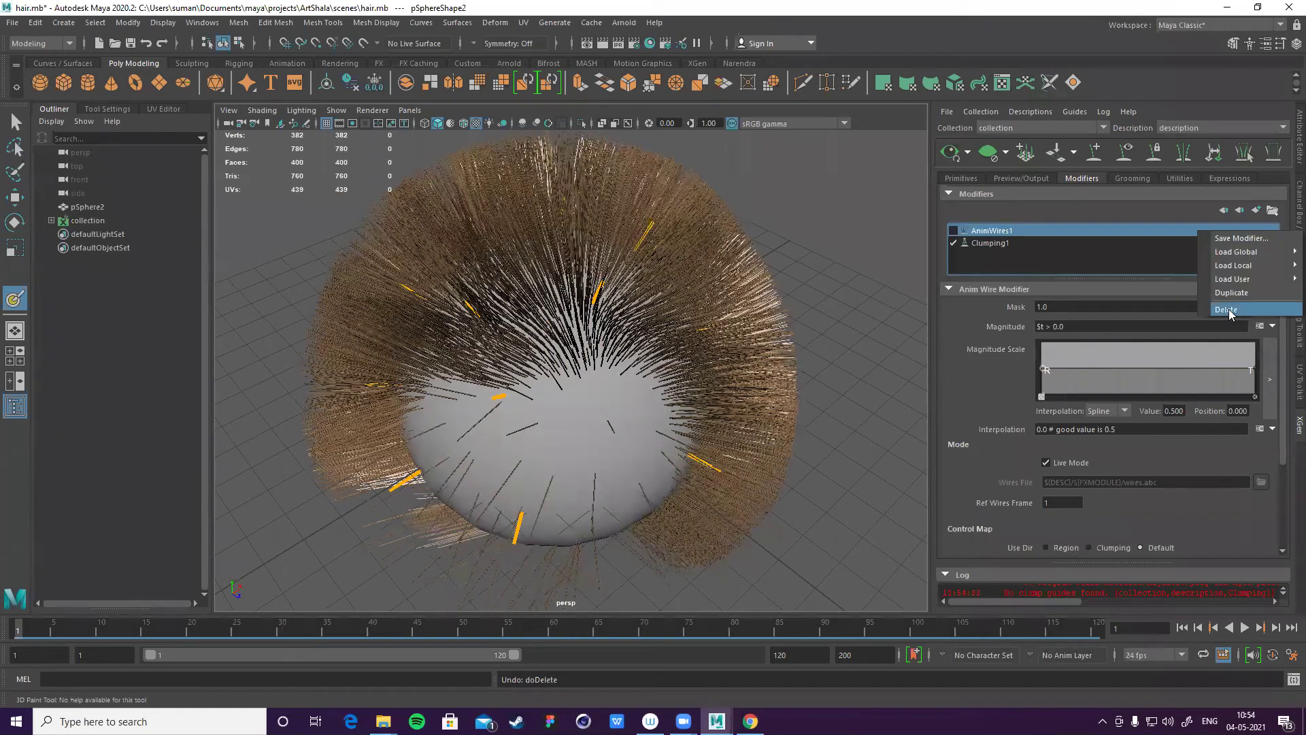
key("Return")
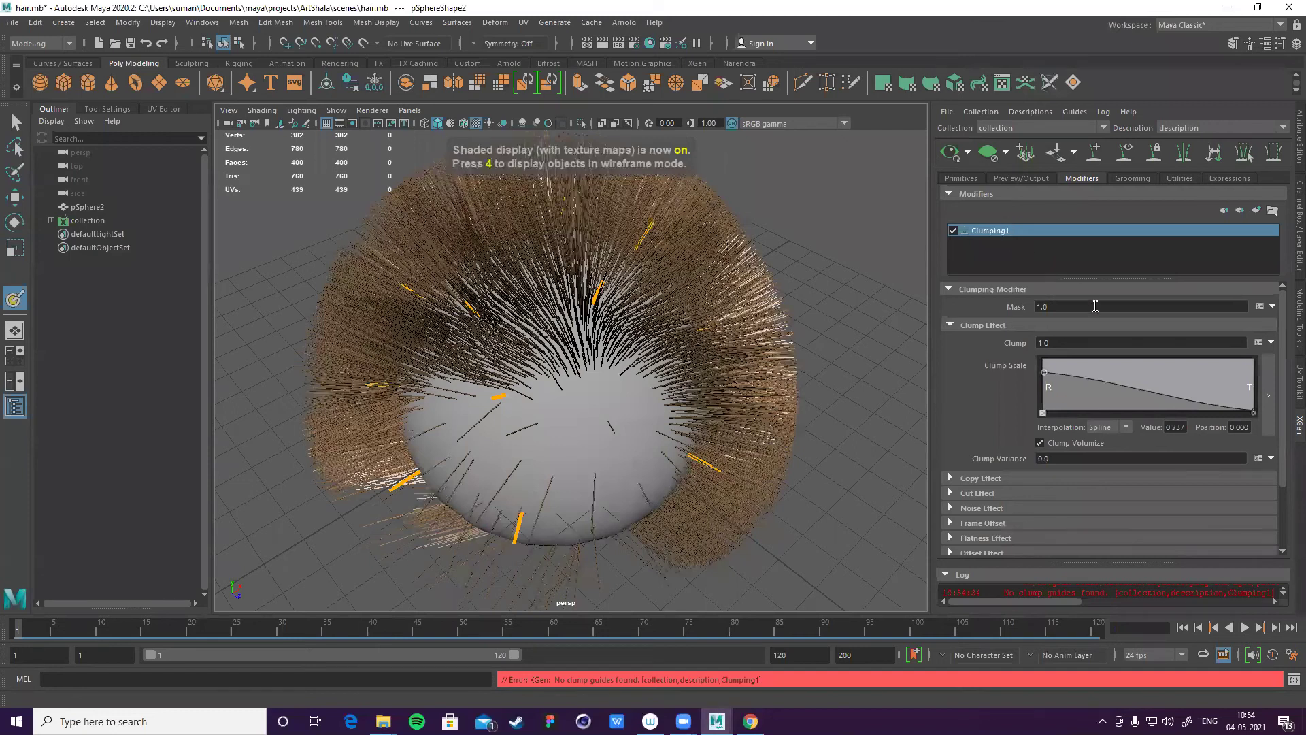
- Create a map named clump for the Clump attribute with resolution 5.0 and a white start color
left_click(1271, 343)
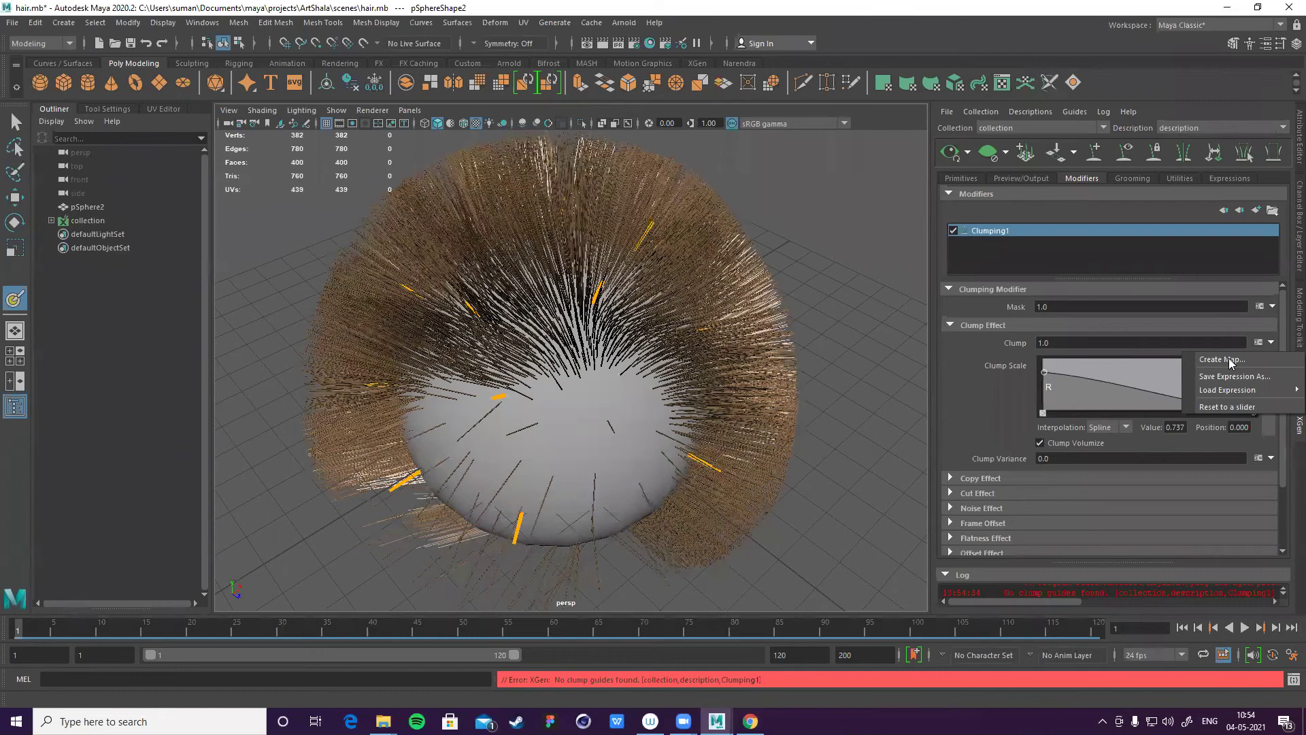
left_click(1231, 361)
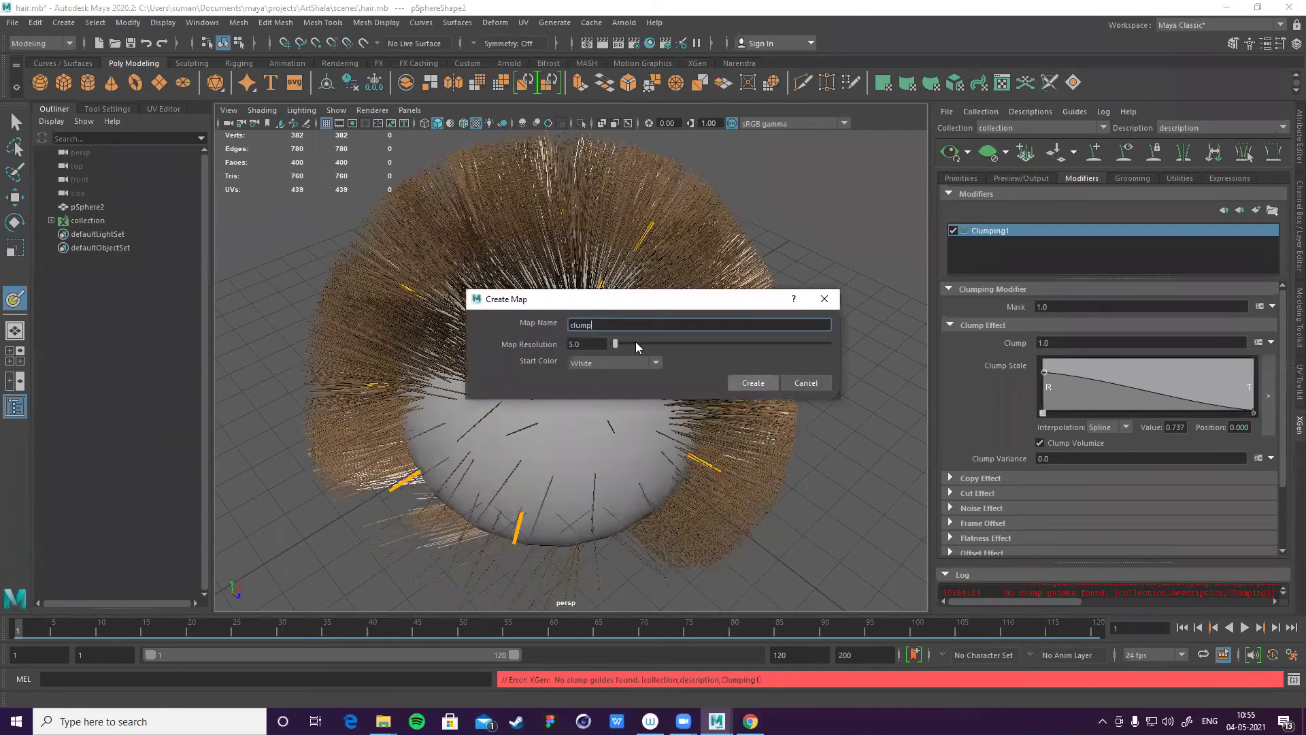
key("Return")
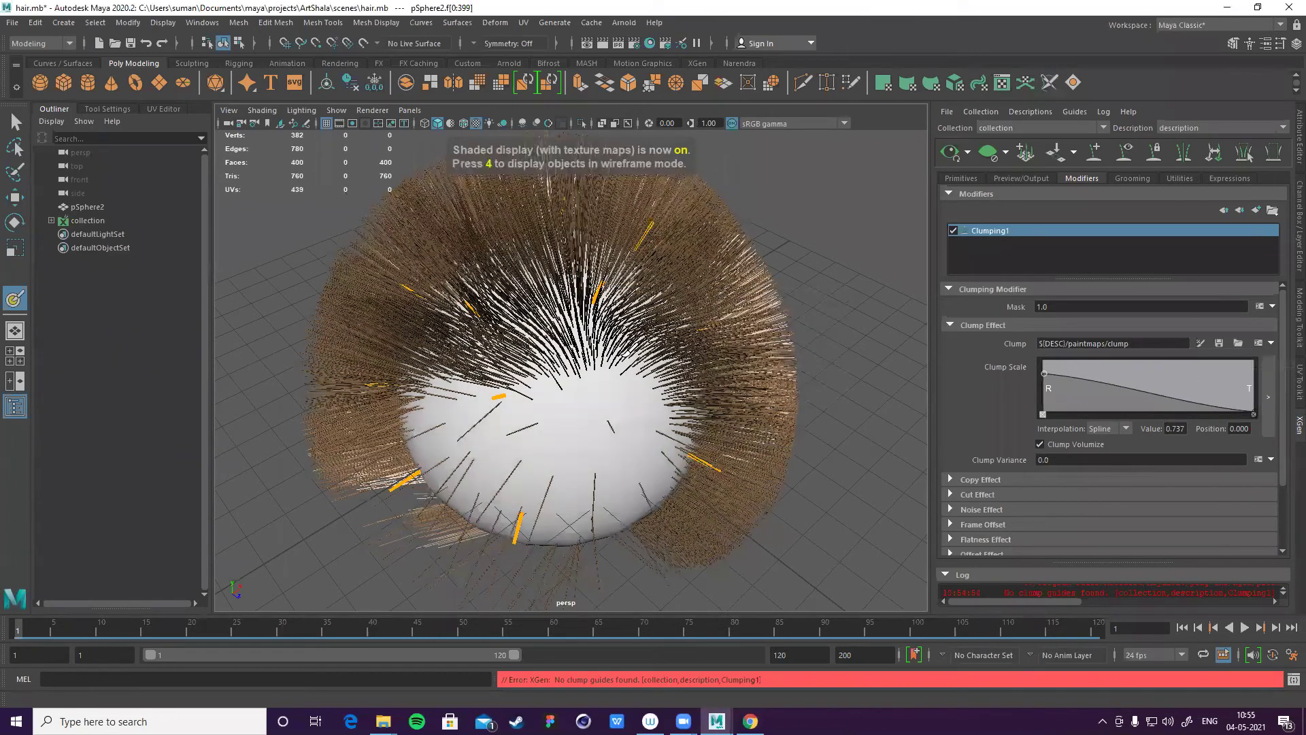
- Paint black spots on the clump map among the hair at the top of the sphere, working around several sides
left_click_drag(454, 282, 480, 288, "alt")
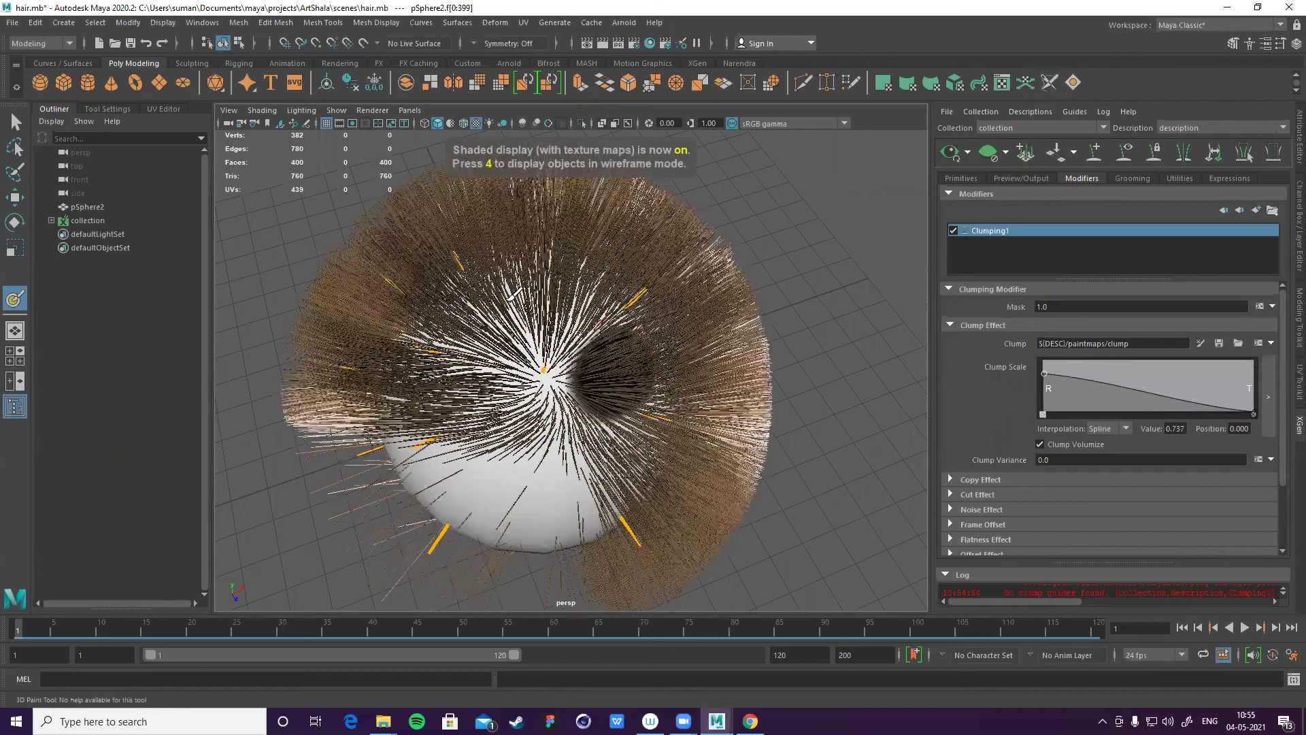
left_click_drag(495, 386, 498, 381)
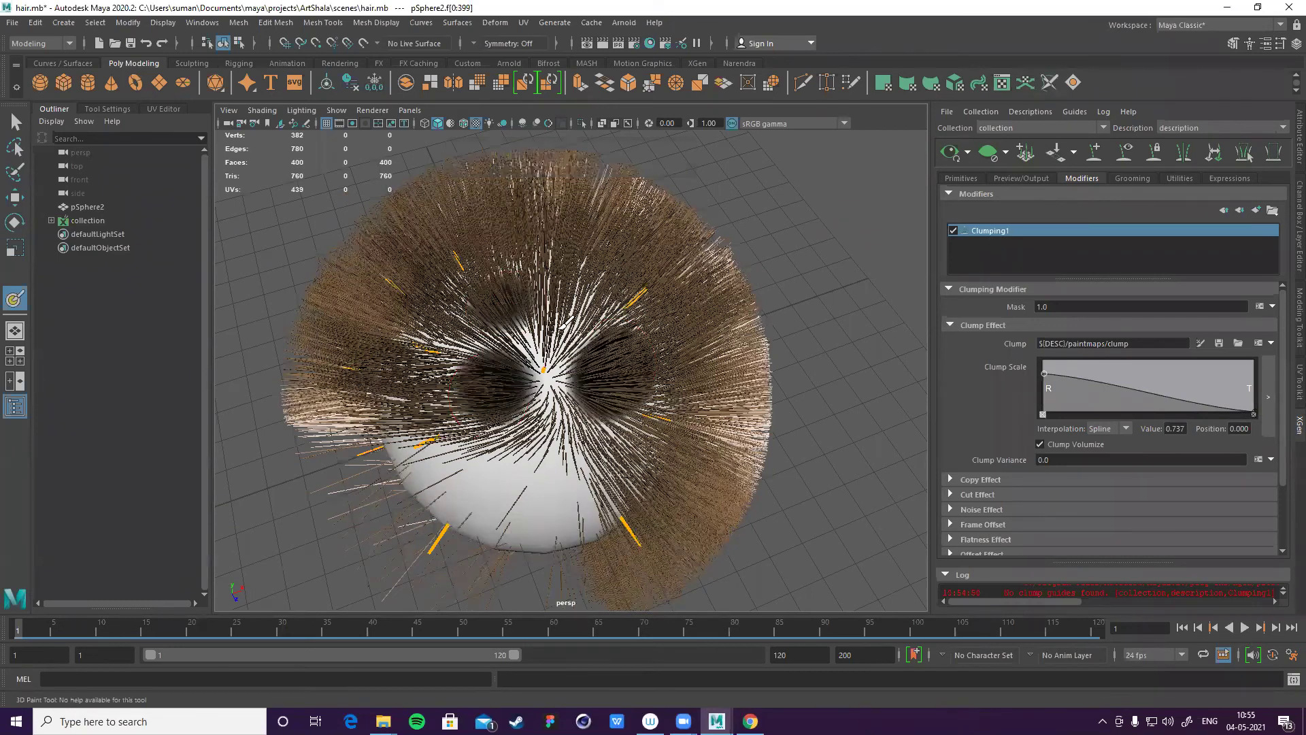
left_click_drag(544, 367, 602, 361, "alt")
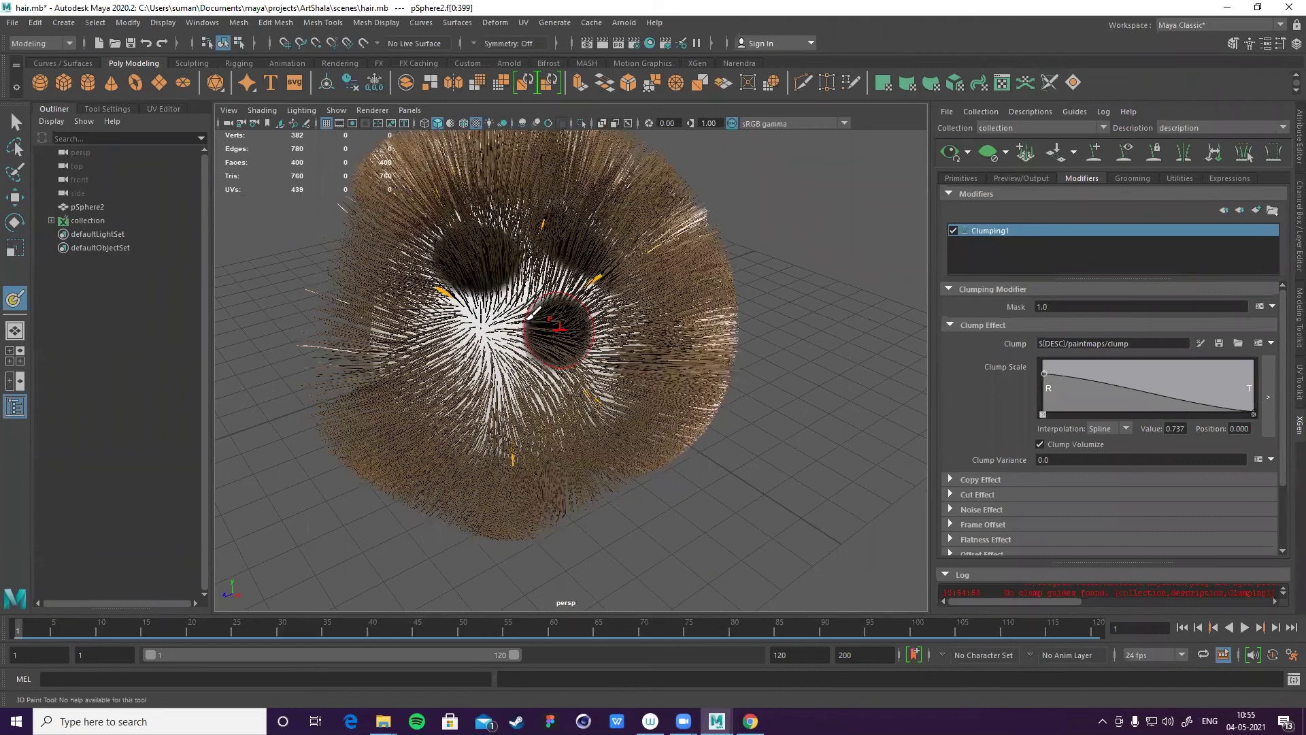
left_click_drag(531, 313, 452, 351, "alt")
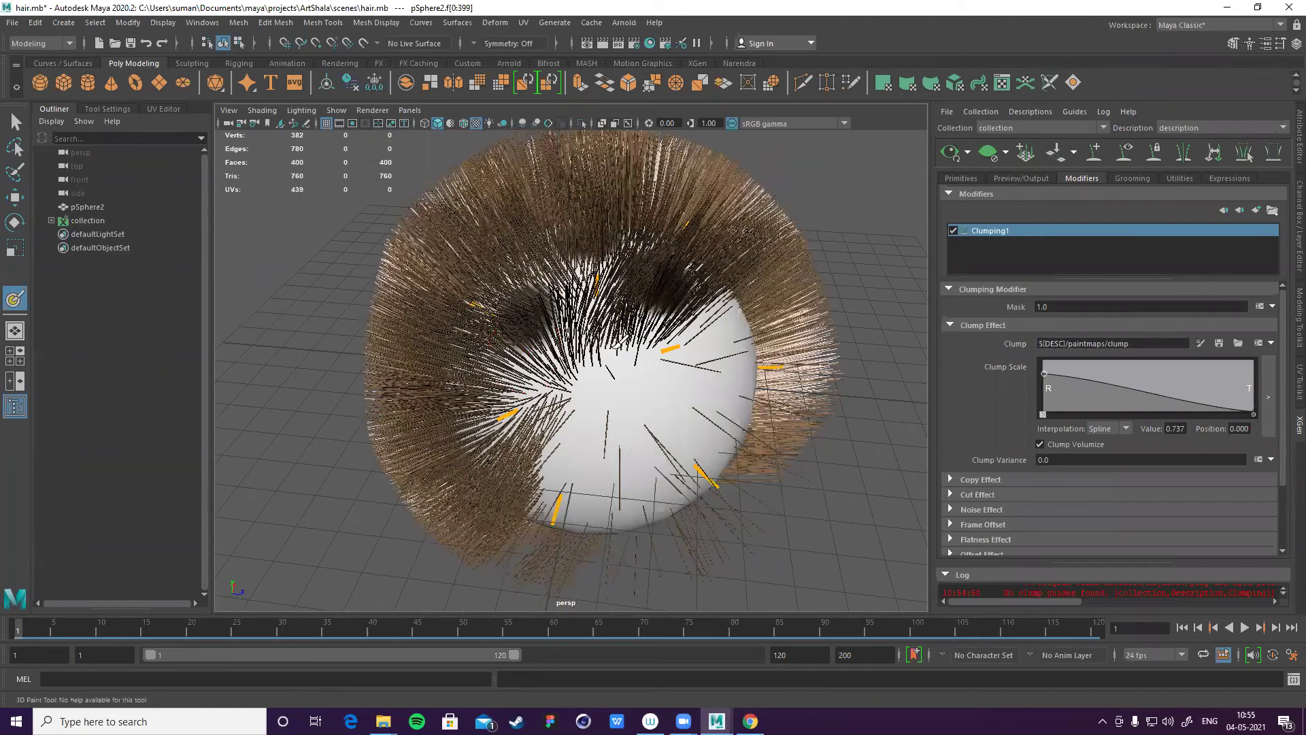
left_click_drag(620, 343, 541, 364, "alt")
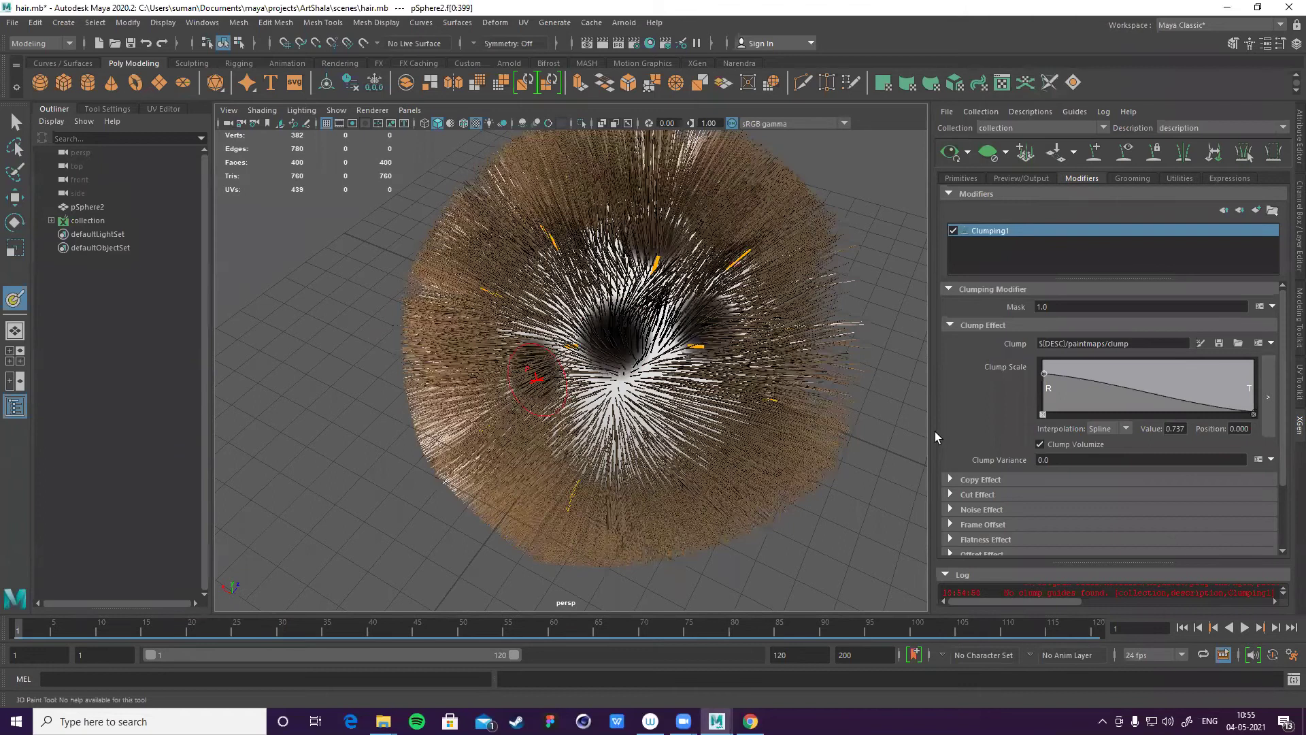
left_click_drag(922, 162, 735, 306, "alt")
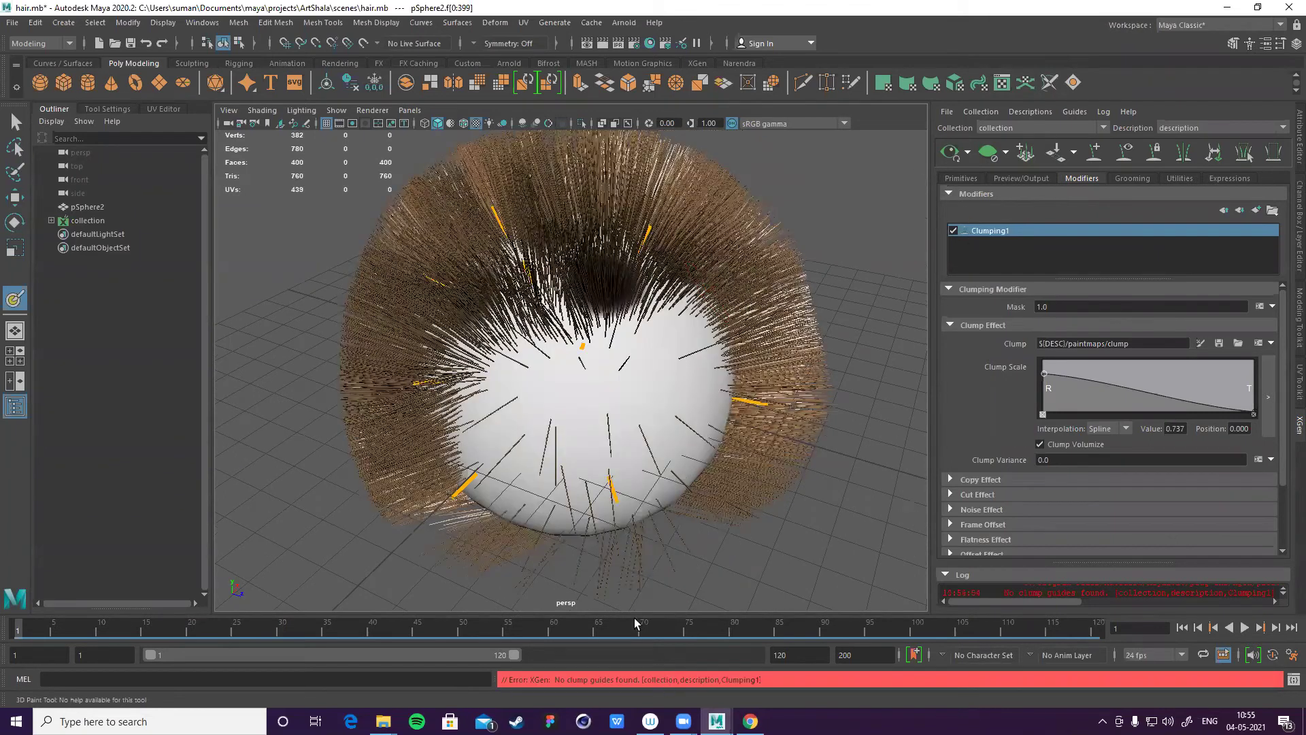
scroll(719, 519, "up", 5)
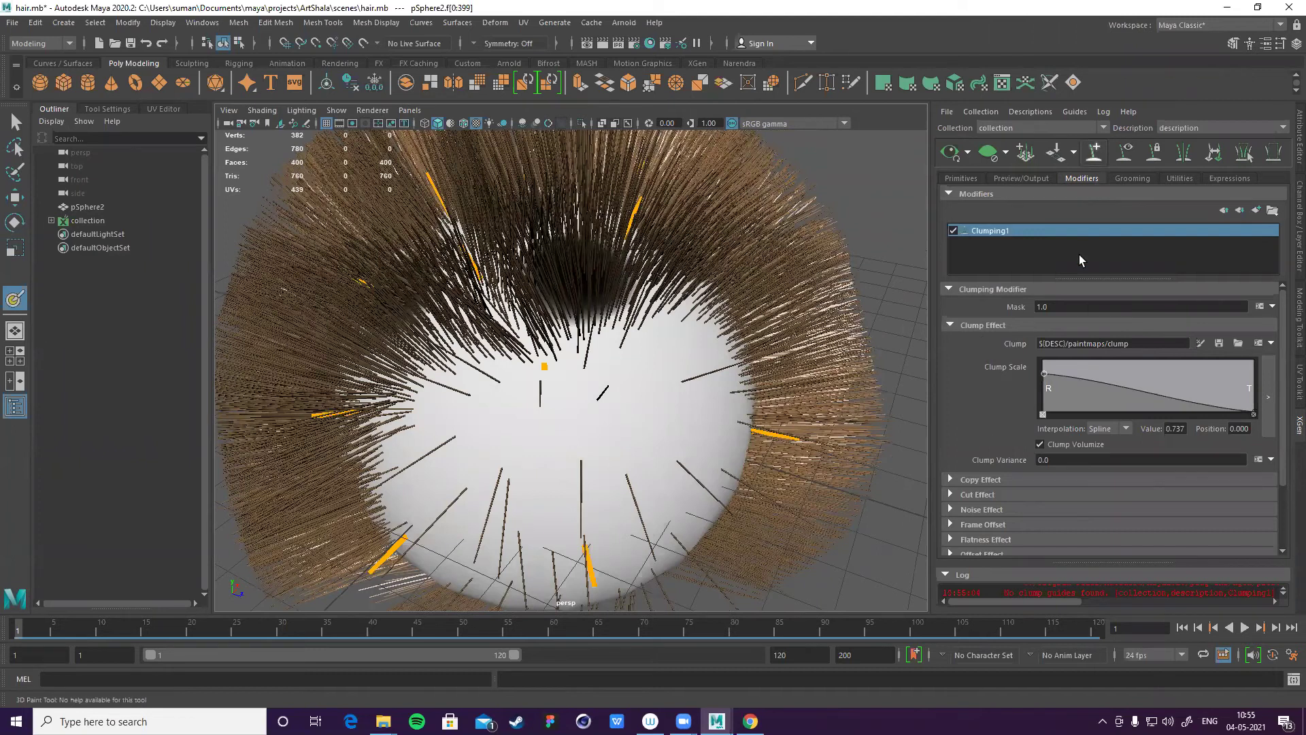
left_click(964, 231)
left_click(1274, 214)
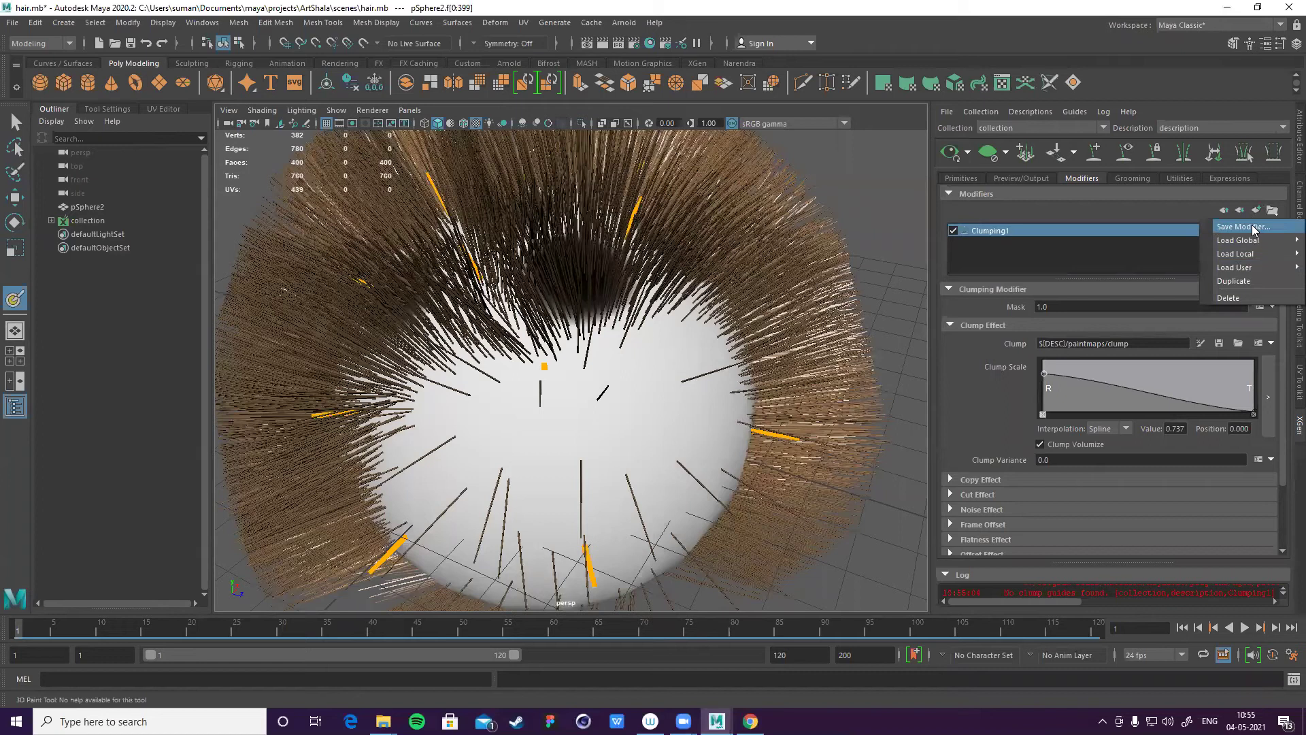
left_click(1252, 226)
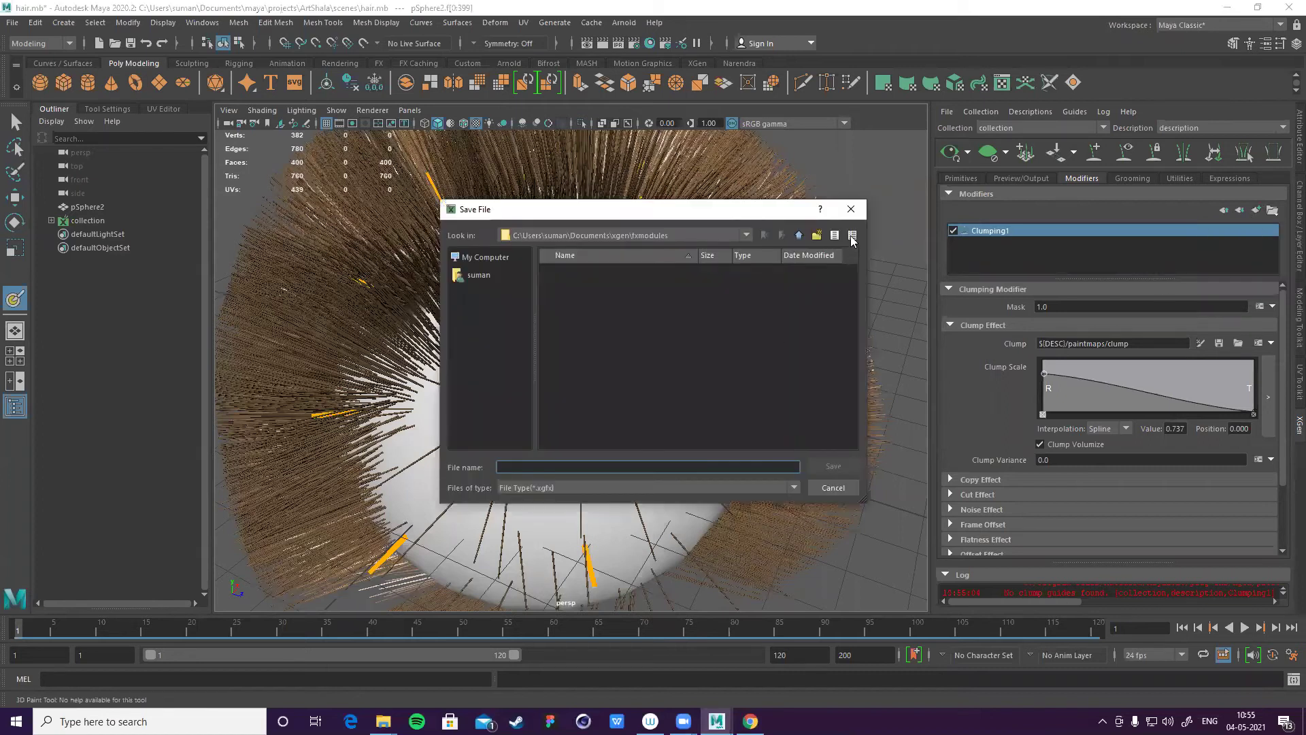
left_click(850, 208)
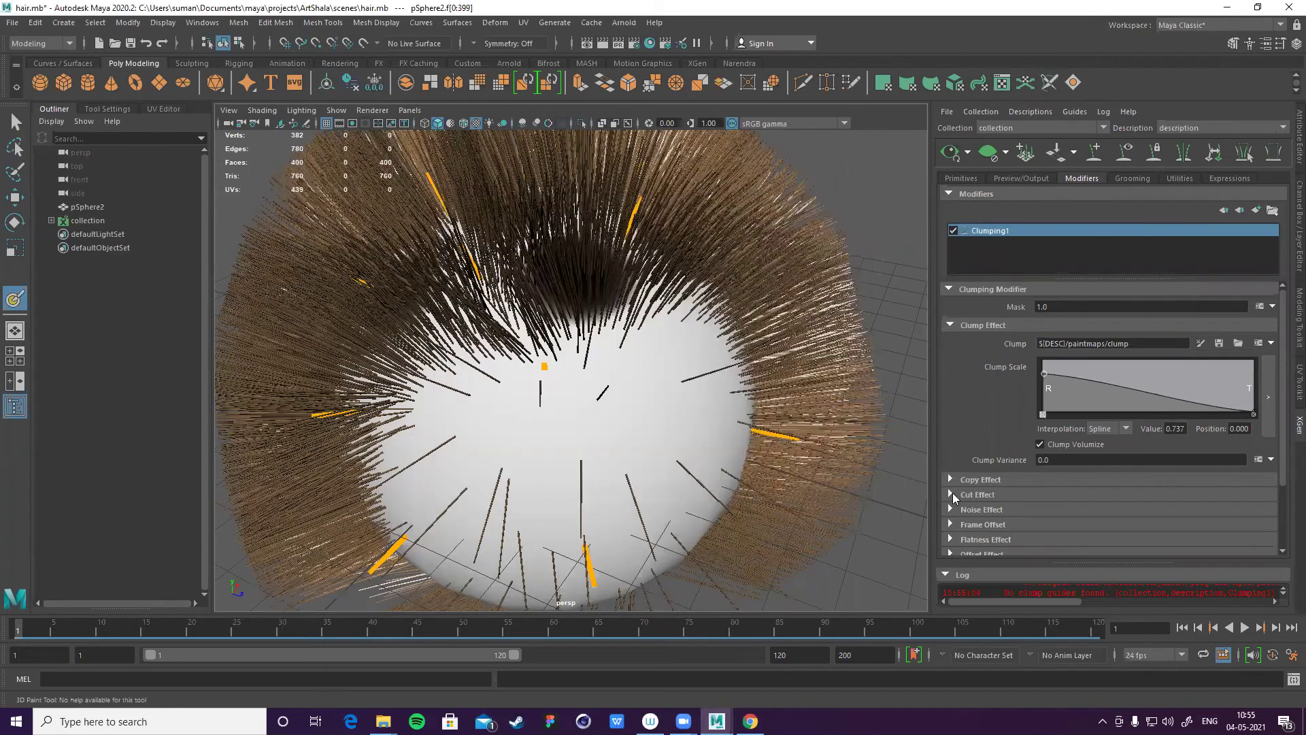
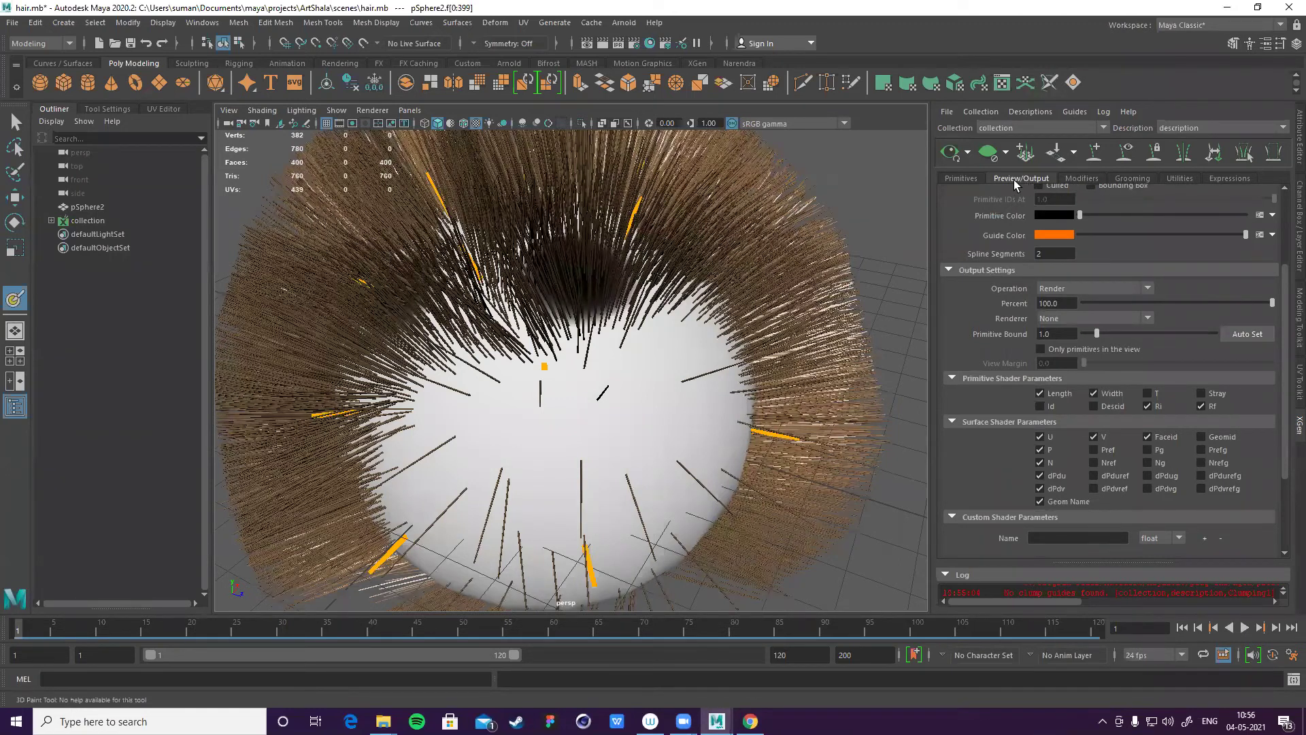
left_click(1081, 179)
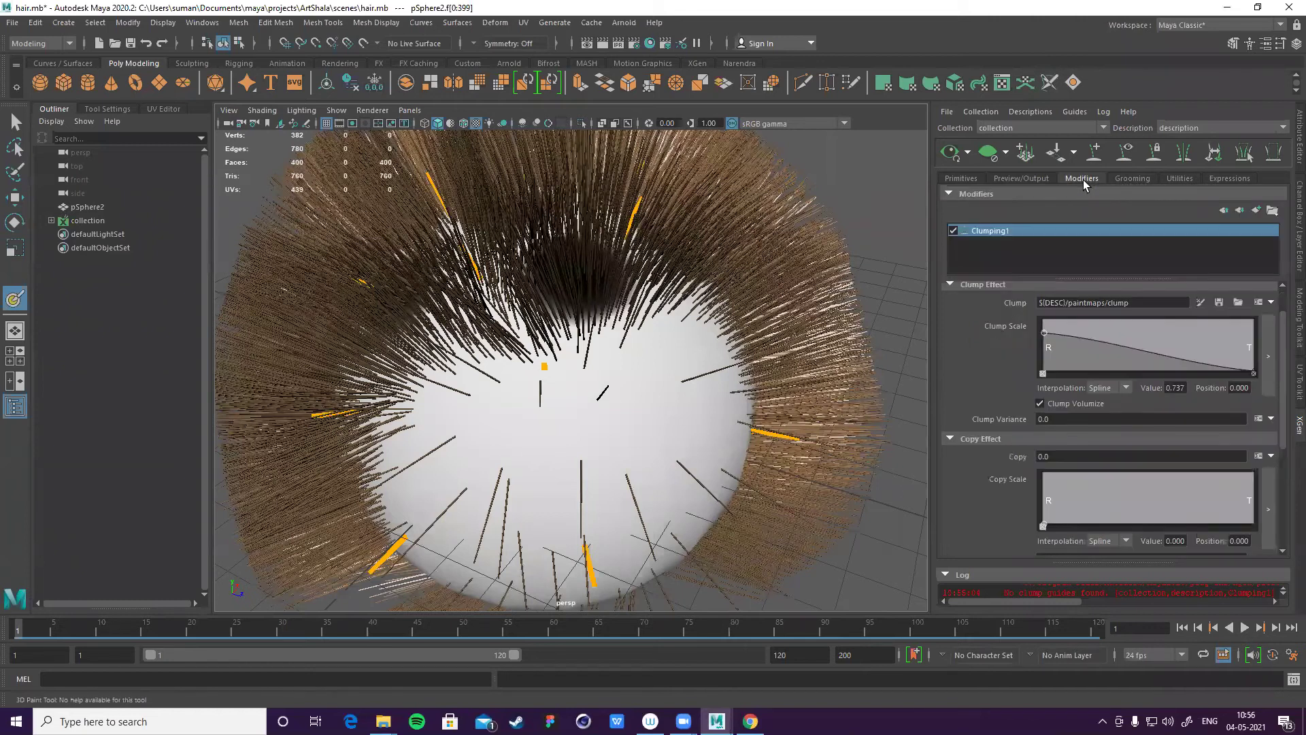
left_click(1031, 178)
left_click(971, 178)
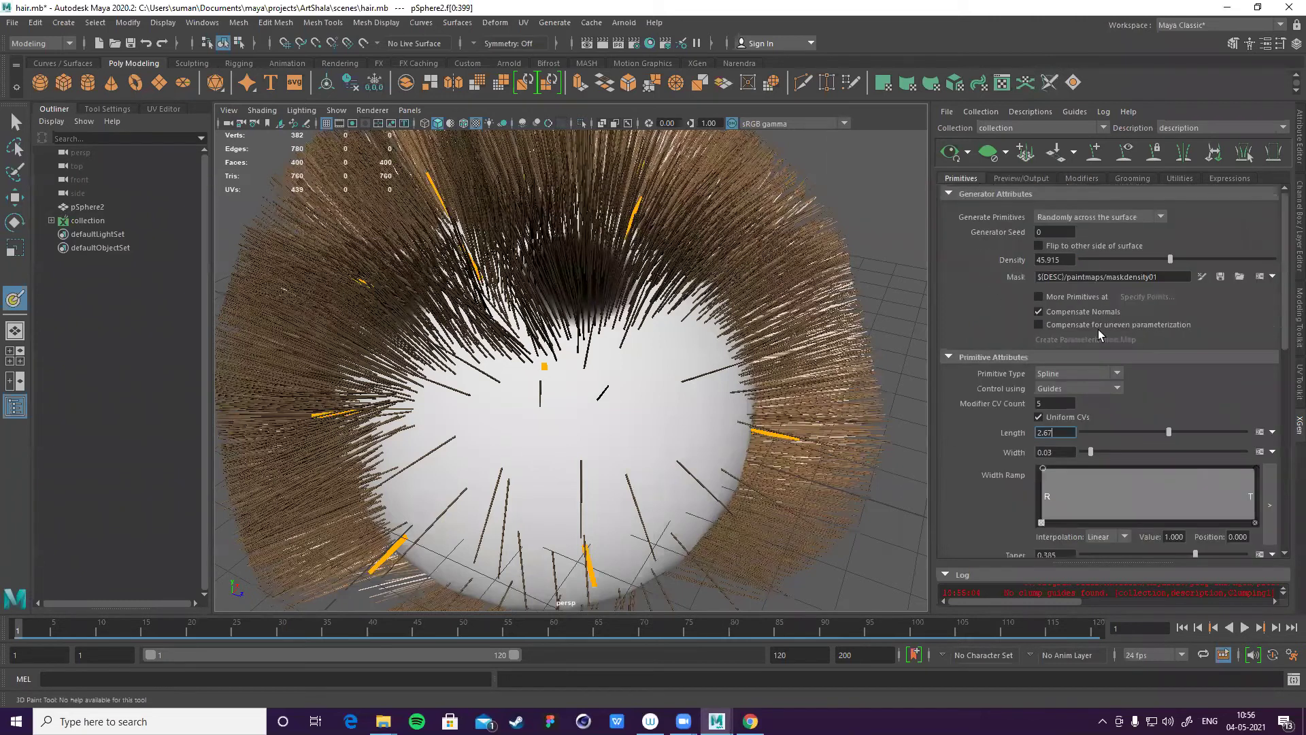
left_click(1091, 181)
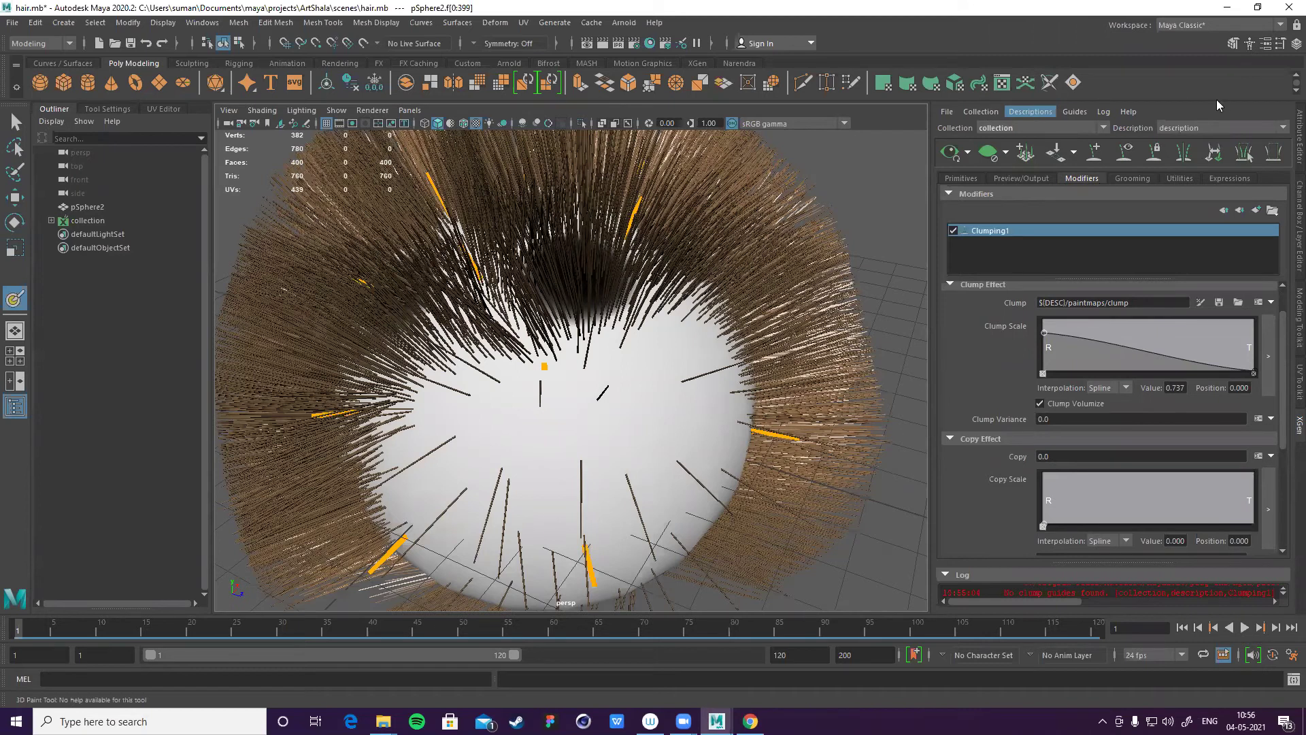
left_click(1076, 113)
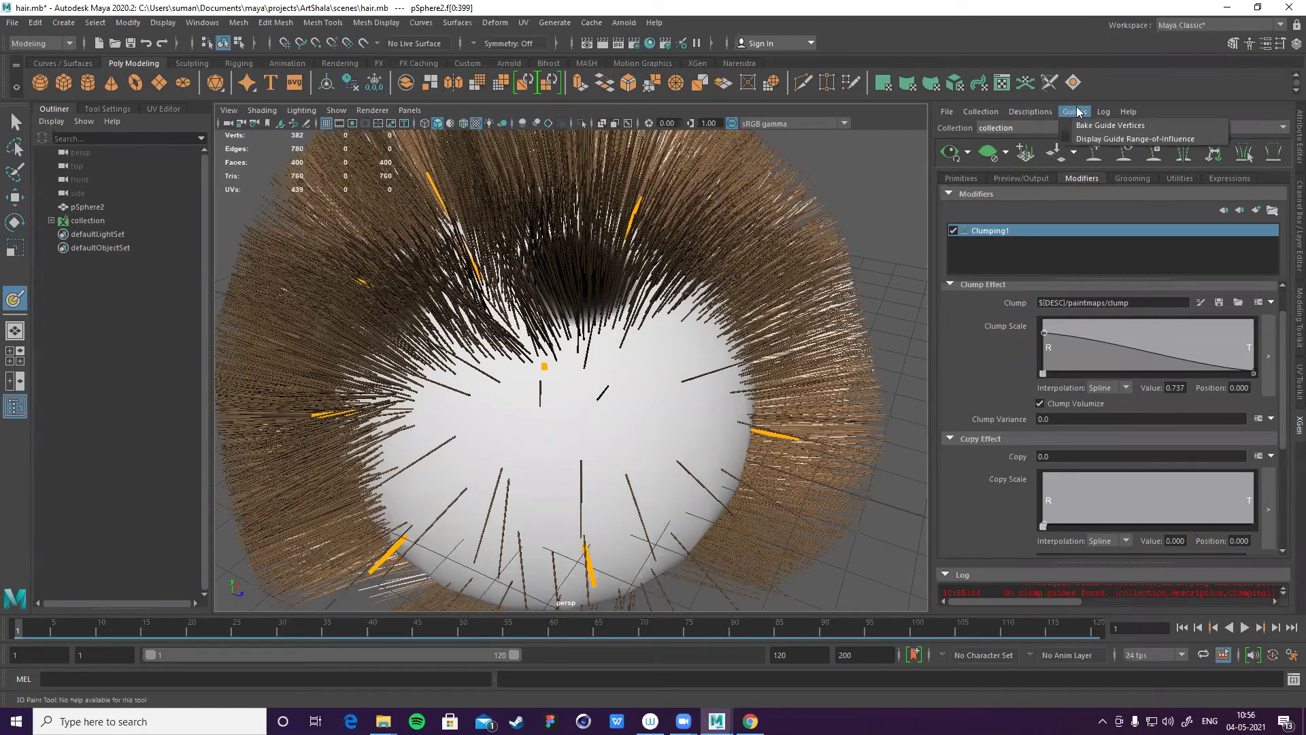
left_click(1192, 97)
- Paint black spots on the clump map over the sphere's bald area and refresh the XGen preview
scroll(678, 255, "up", 3)
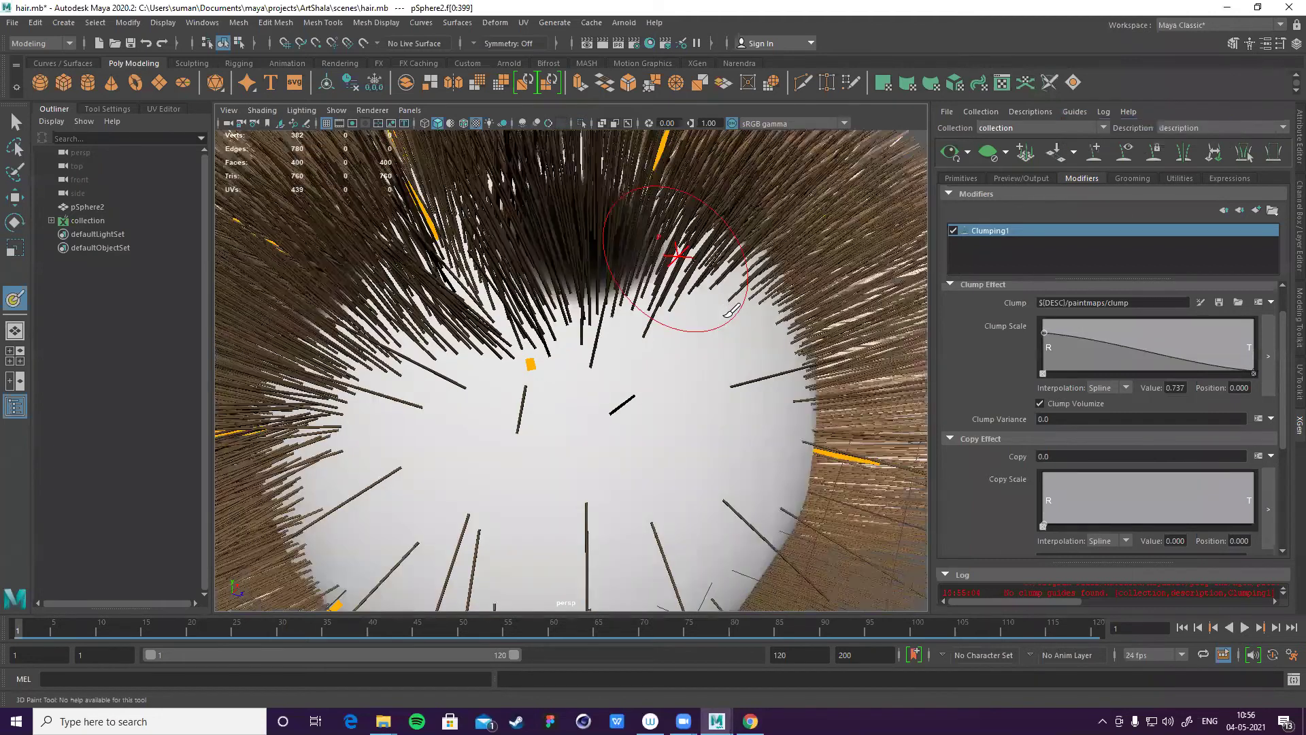
left_click(691, 333)
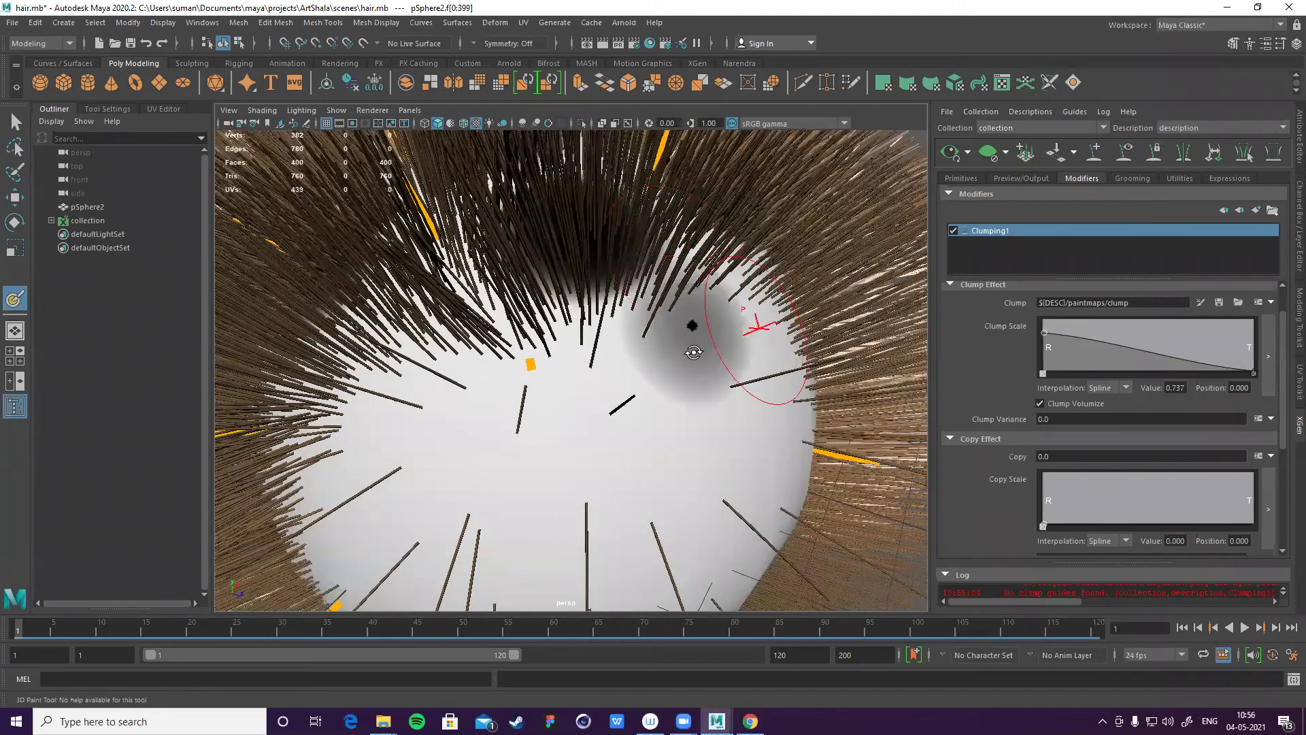
left_click_drag(625, 406, 629, 416, "alt")
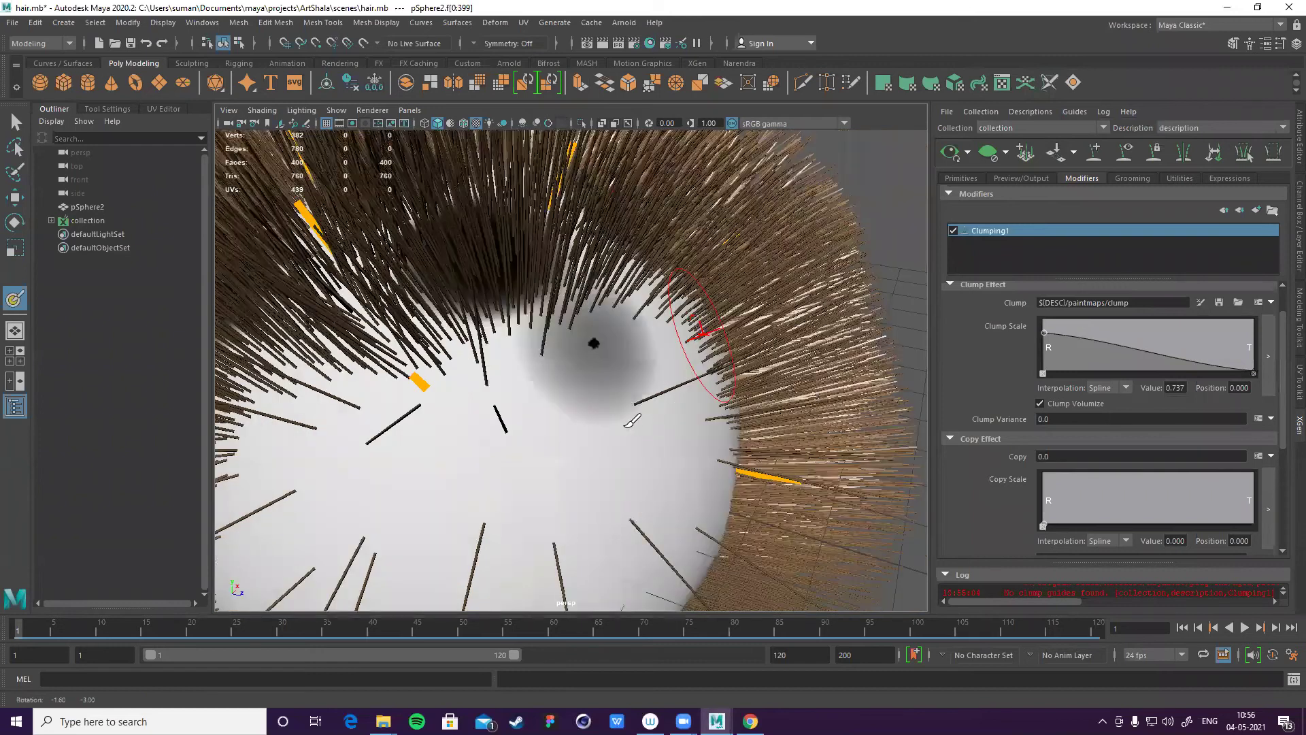
left_click(639, 418)
left_click(950, 154)
left_click(968, 153)
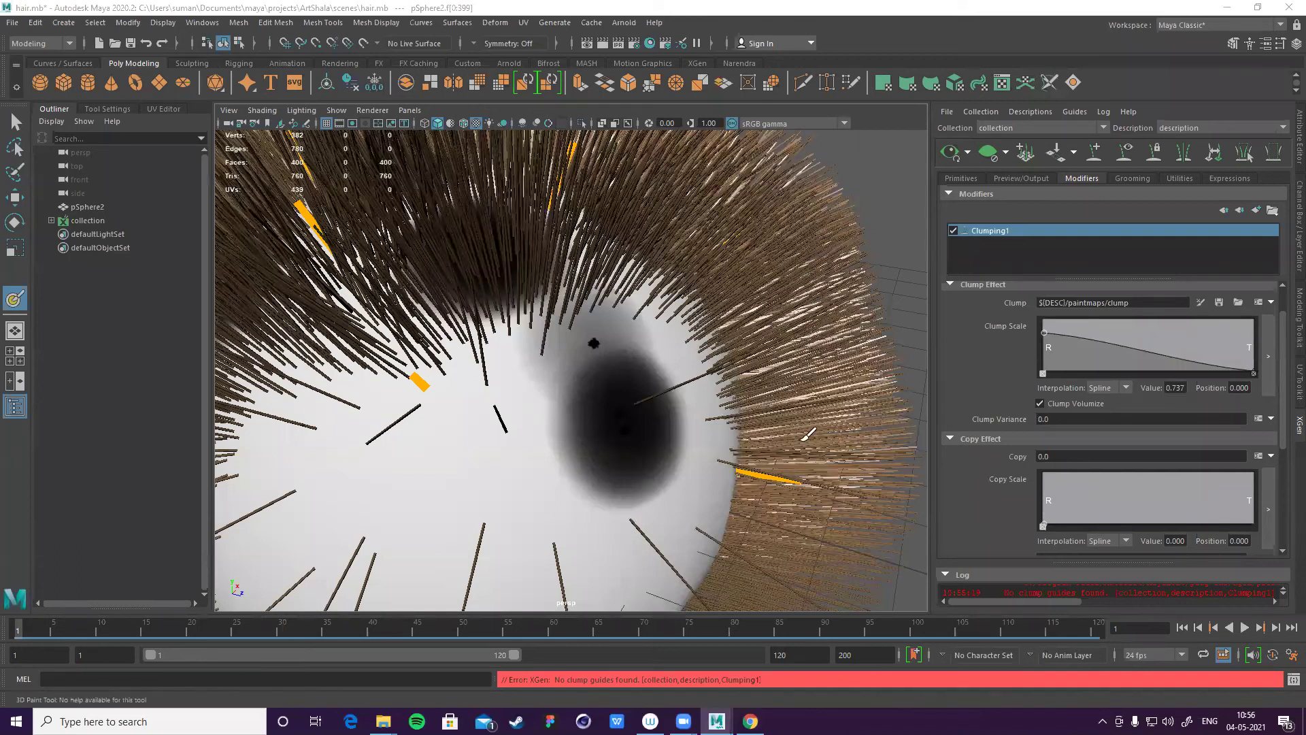
key("f")
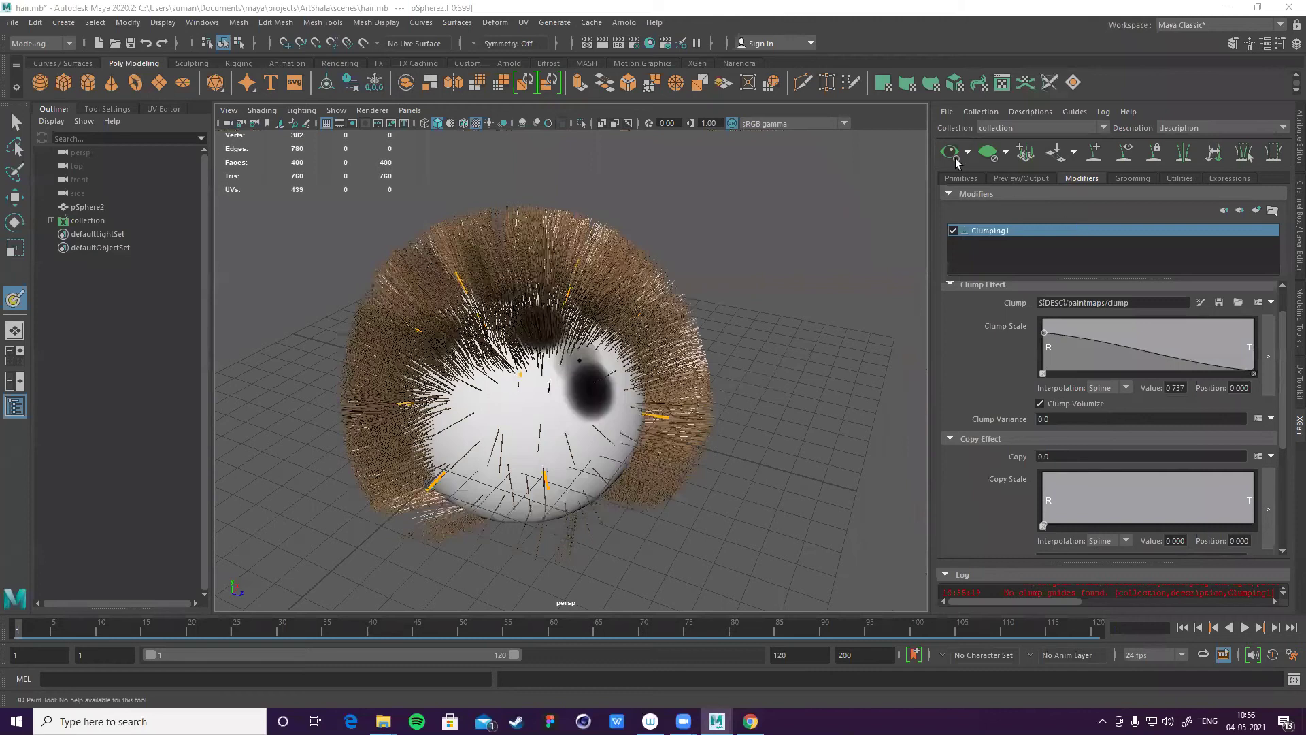
- Disable the Clumping modifier and delete it from the description
left_click(954, 231)
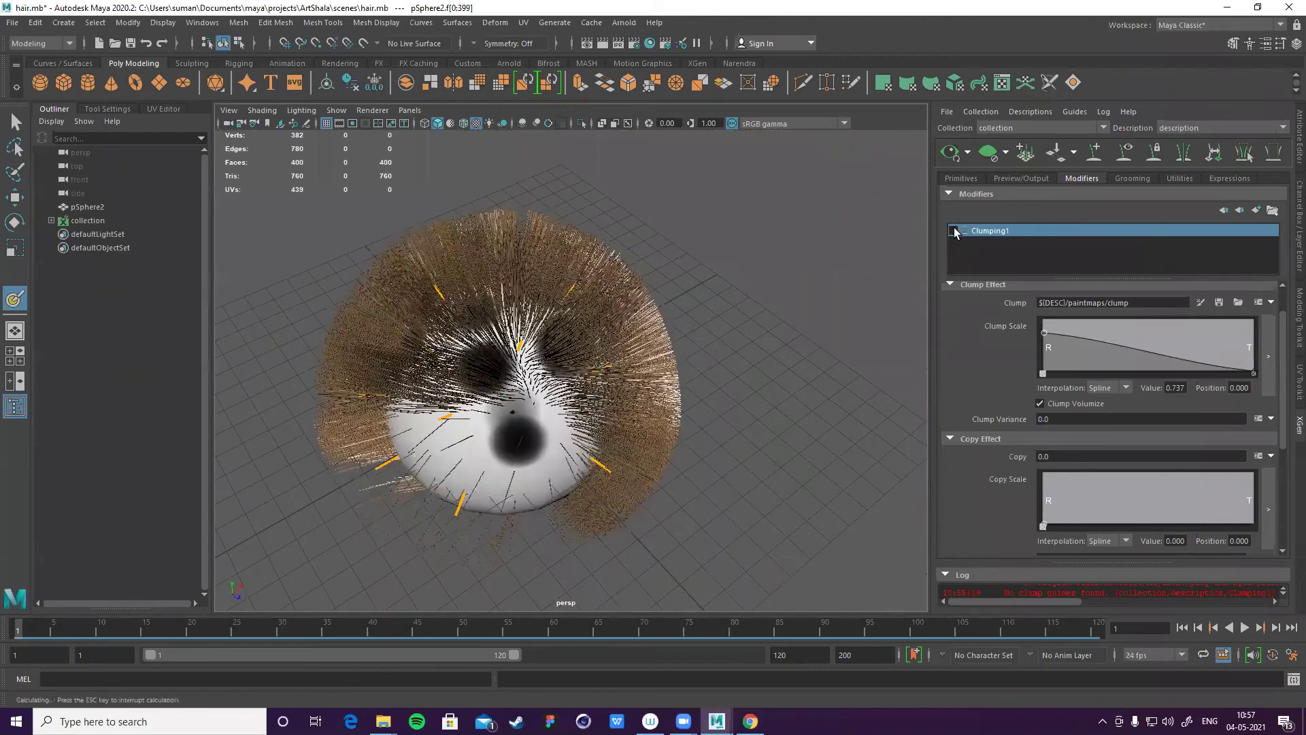
left_click(953, 231)
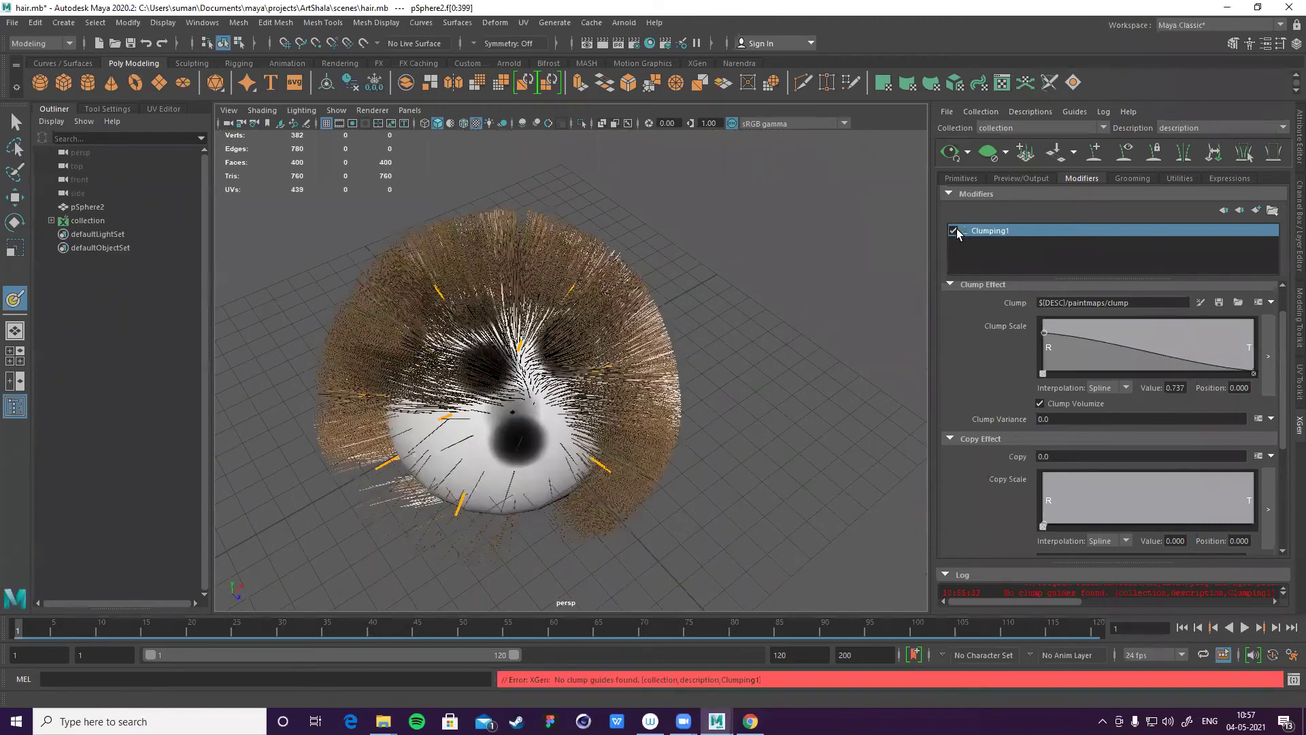
right_click(1235, 231)
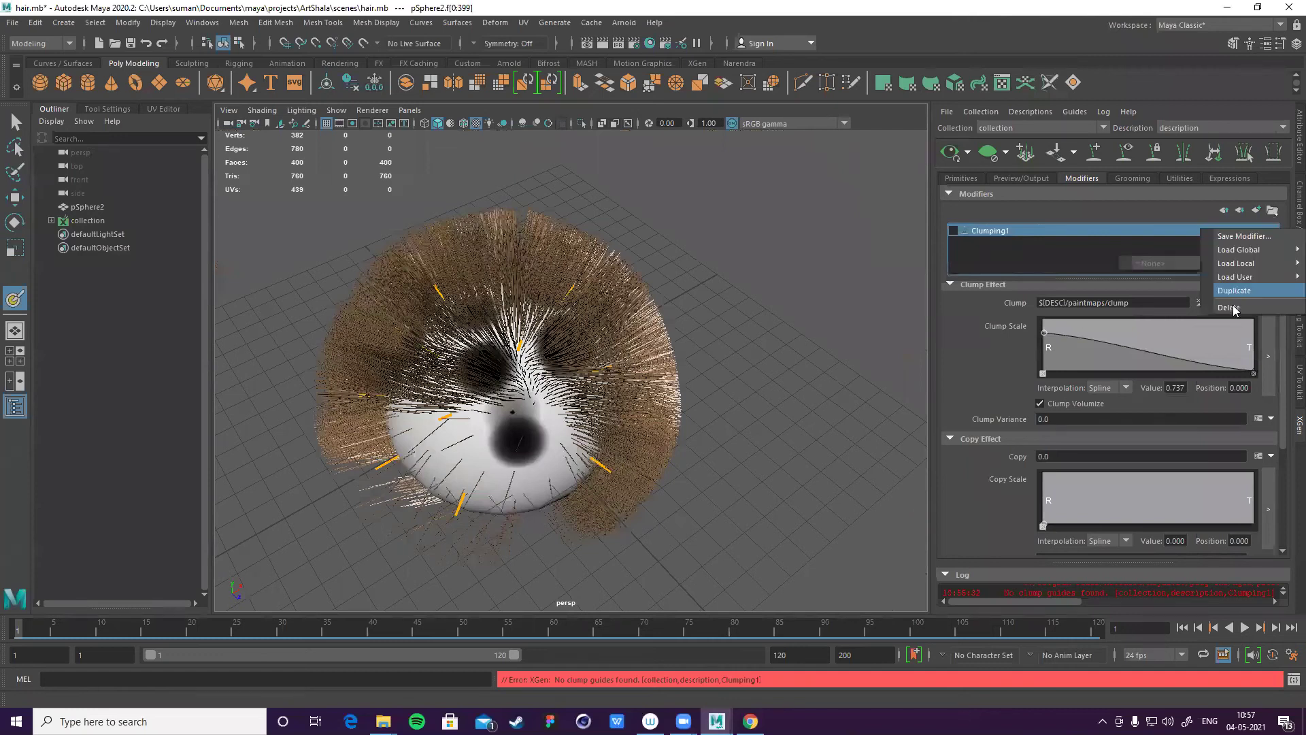
key("Return")
- Display the sphere in textured shading and refresh the XGen hair preview
key("6")
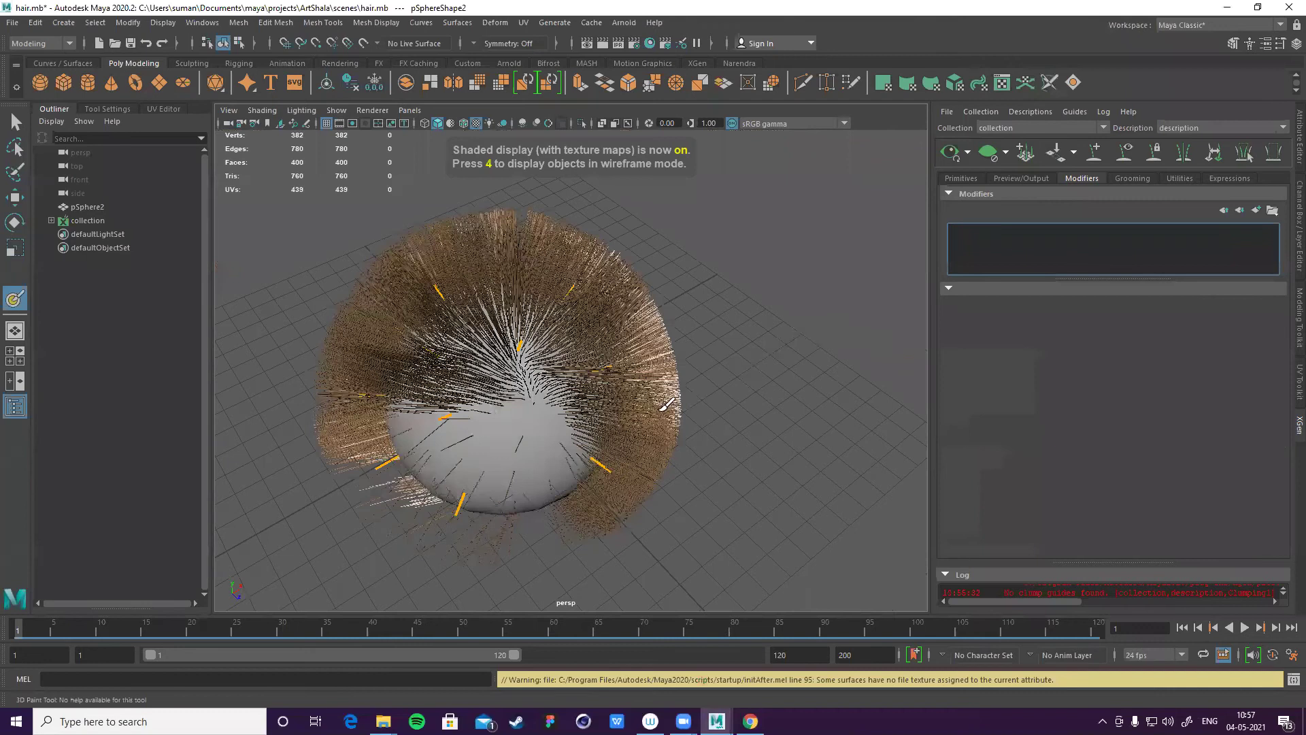
scroll(647, 352, "down", 5)
scroll(744, 408, "up", 5)
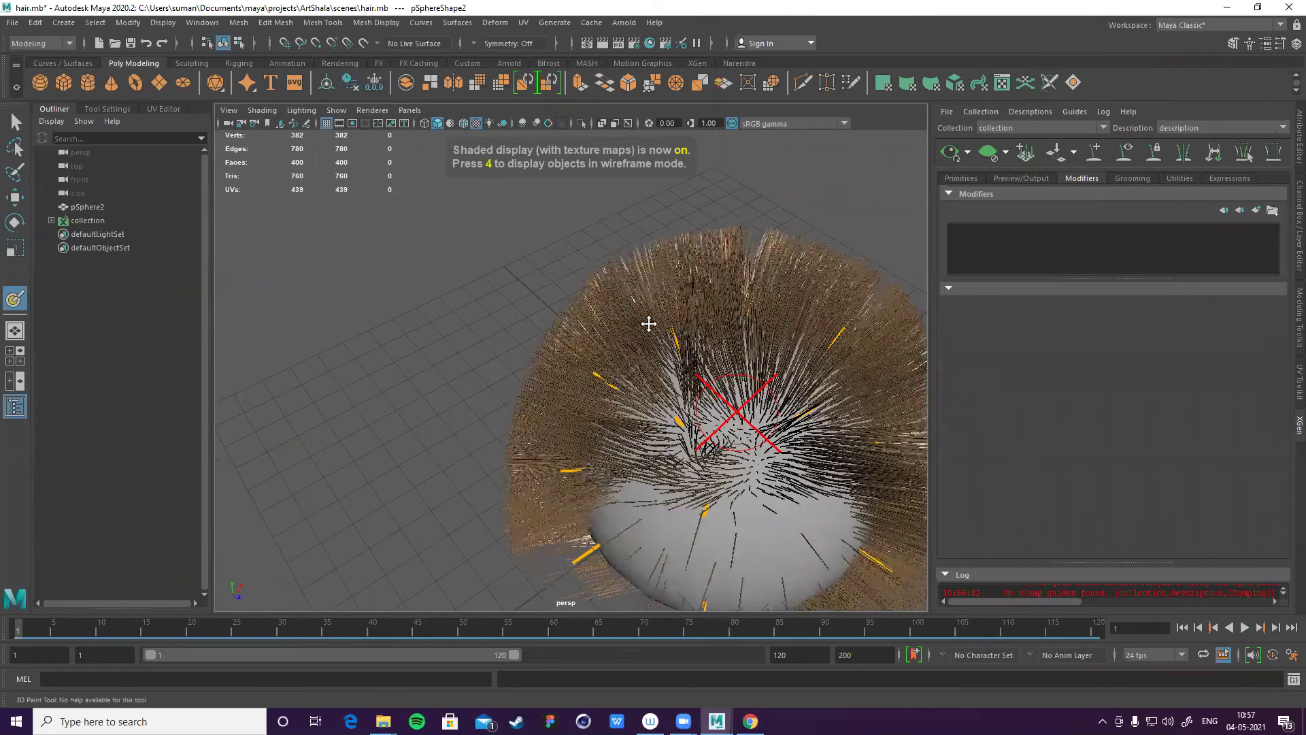
left_click(949, 153)
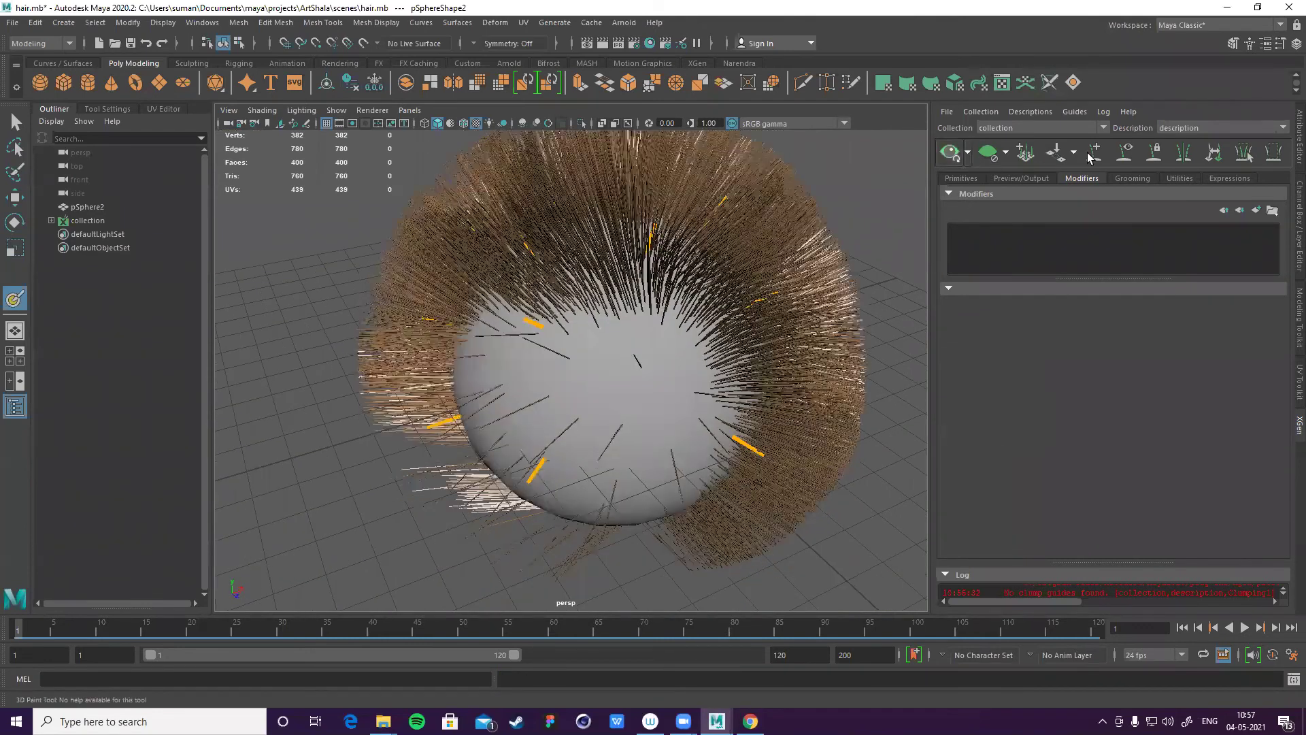
- Activate the tool for adding or moving guides and toggle the visibility of the hair guides
left_click(1123, 157)
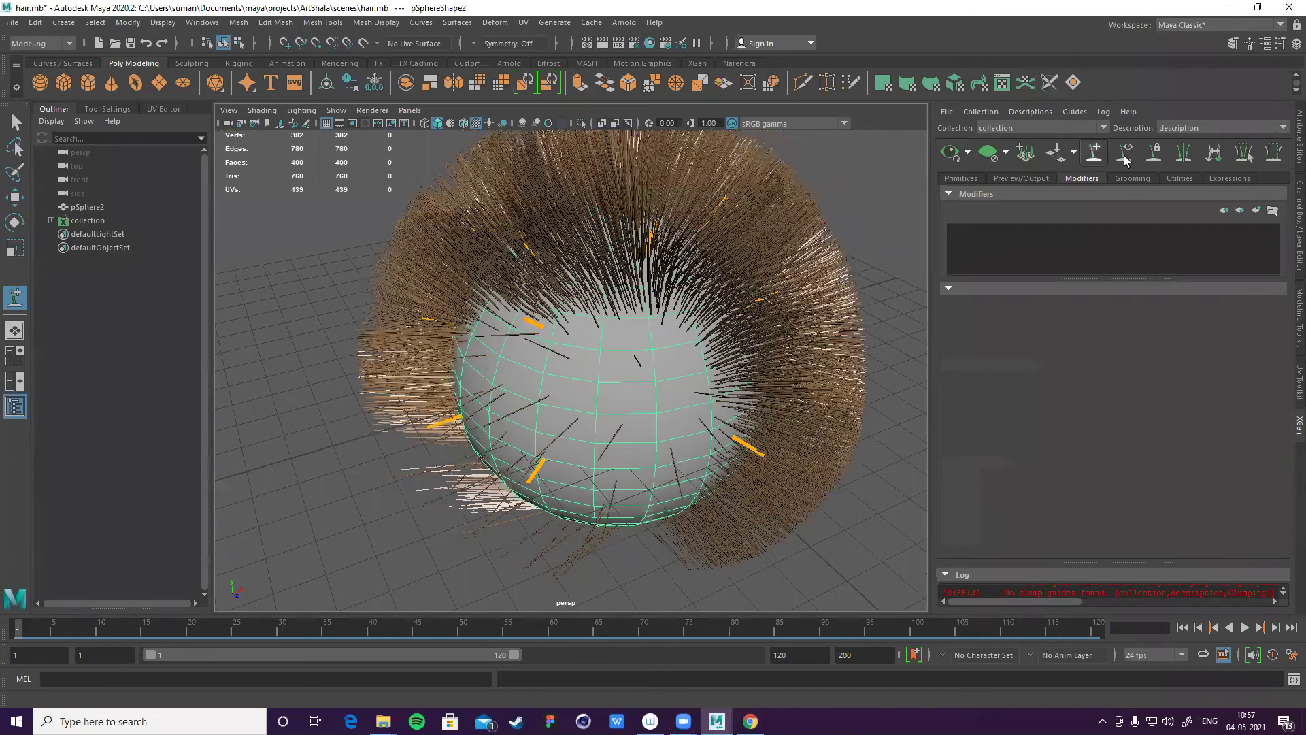
left_click(1124, 154)
left_click(1124, 158)
- Set the hair density in the generator attributes to 47.335
left_click(1147, 180)
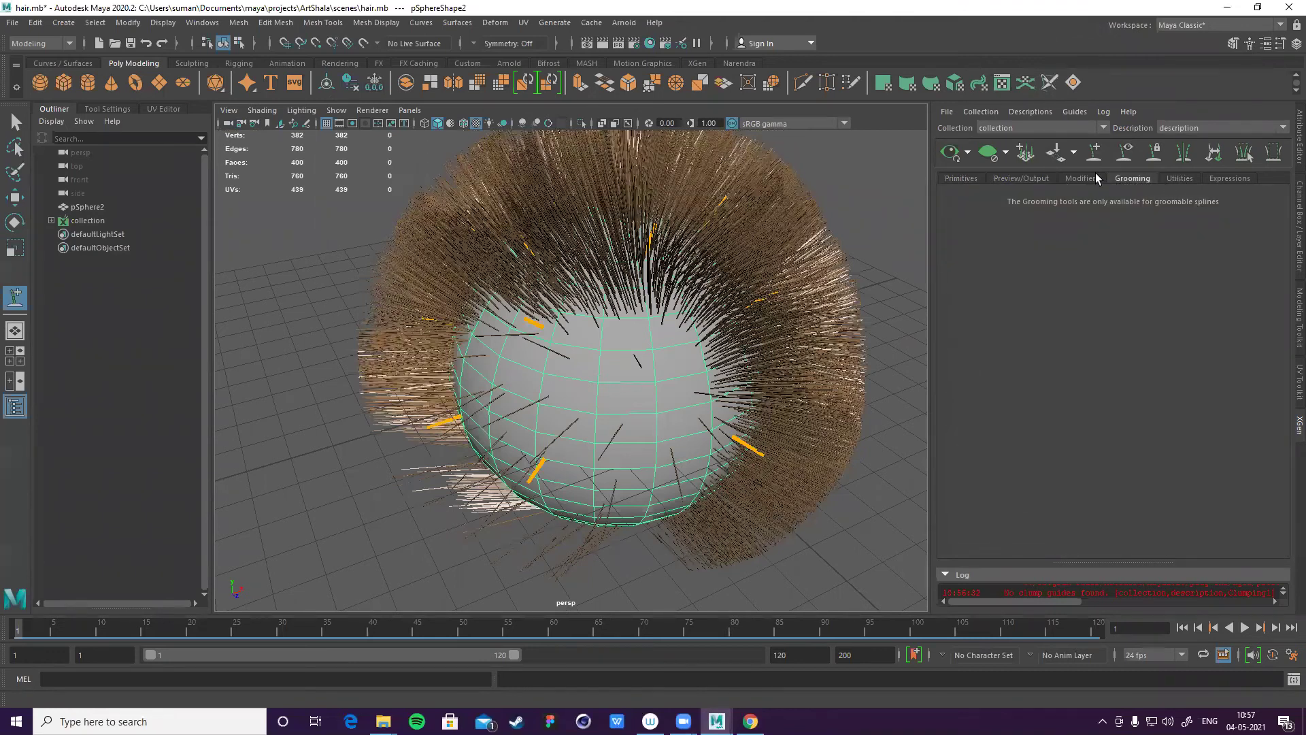
left_click(1178, 179)
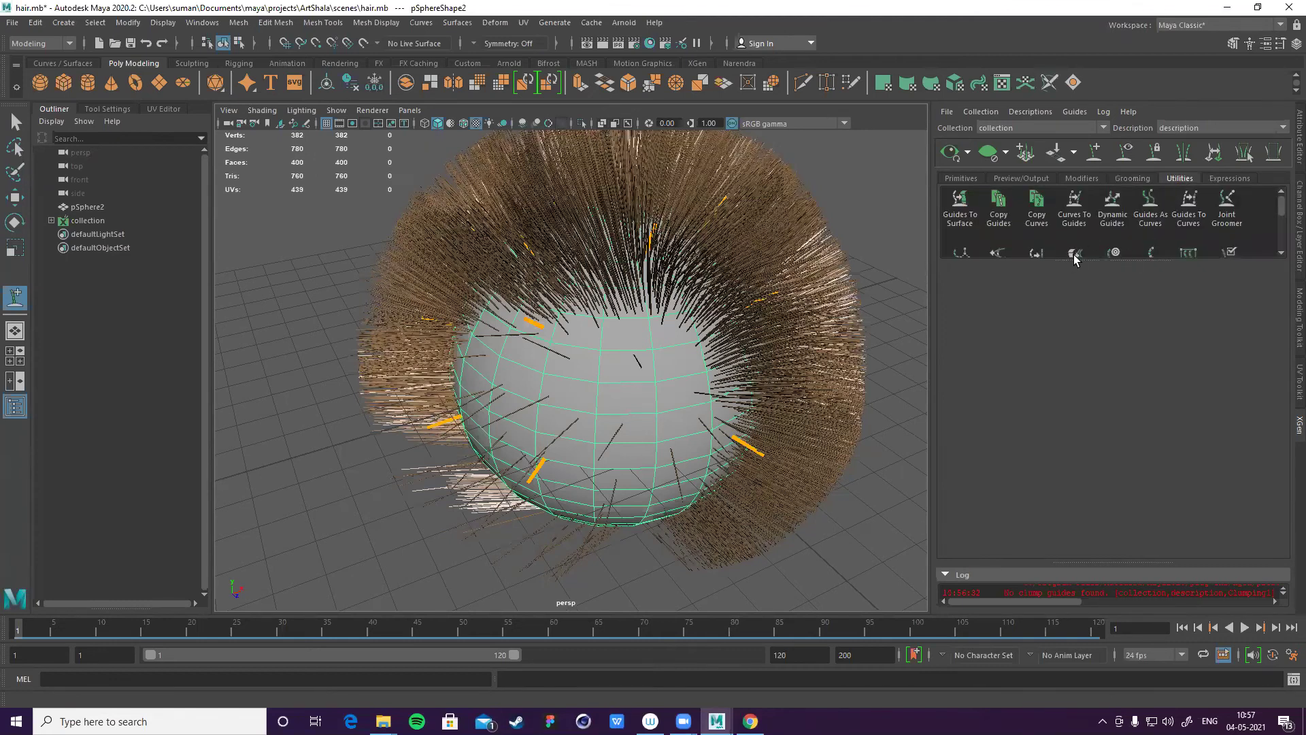
left_click(961, 178)
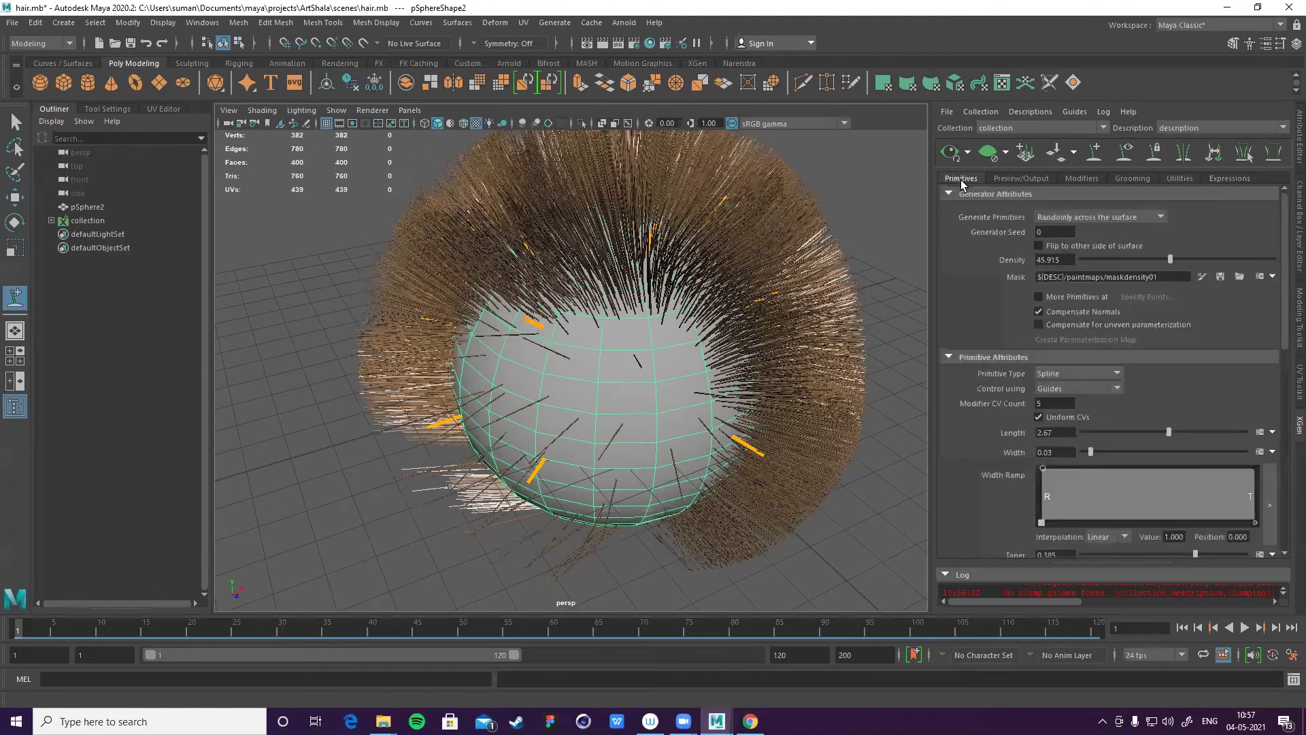
left_click_drag(1165, 259, 1179, 259)
- Inspect the underside of the sphere and review the primitive settings for regions, guide animation, displacement and culling
left_click_drag(708, 316, 1151, 395, "alt")
scroll(1152, 389, "up", 3)
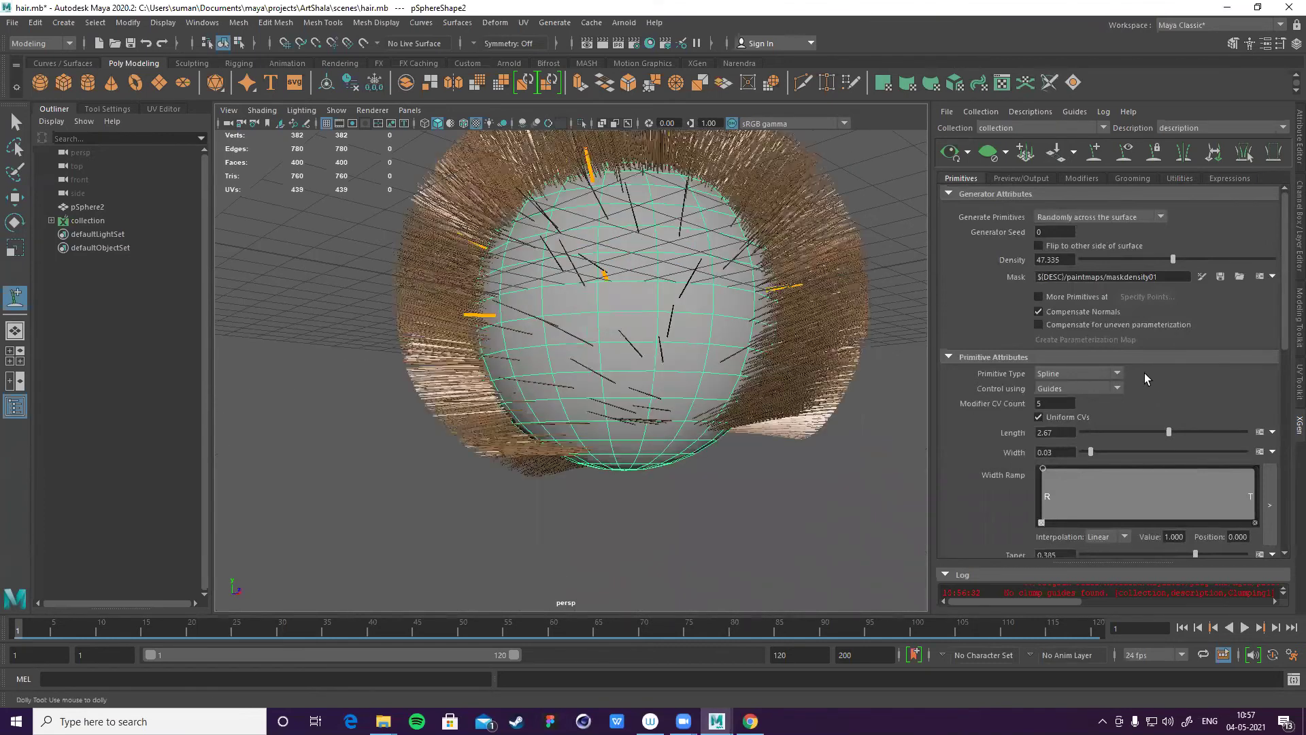
scroll(1130, 355, "down", 10)
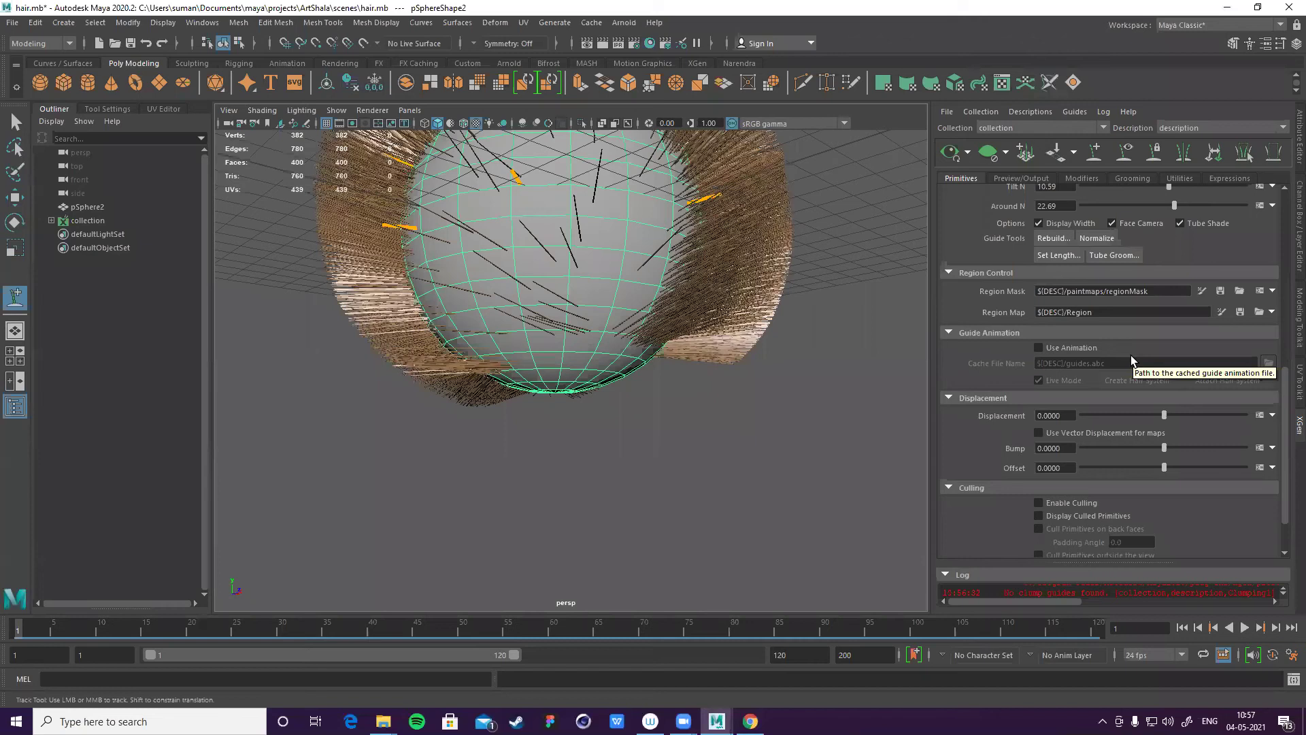
scroll(1127, 346, "down", 2)
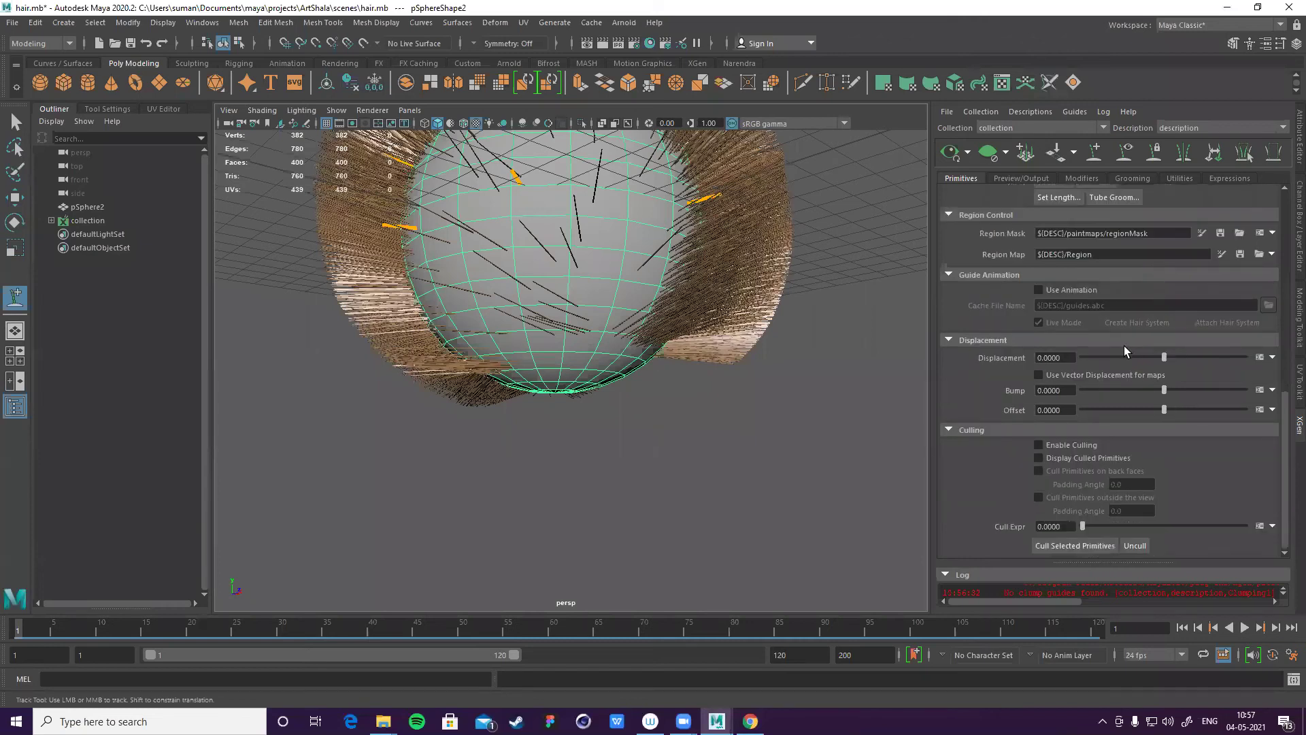
scroll(1129, 305, "up", 10)
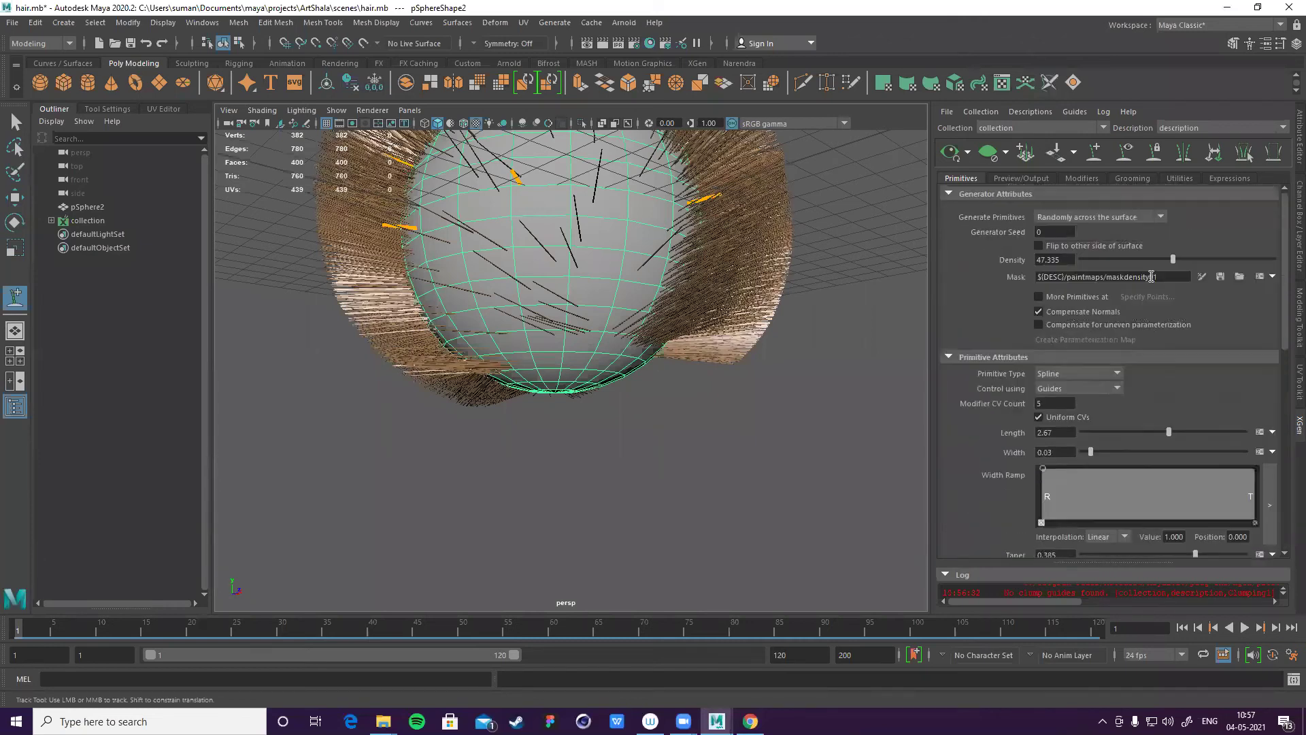
scroll(1143, 303, "down", 12)
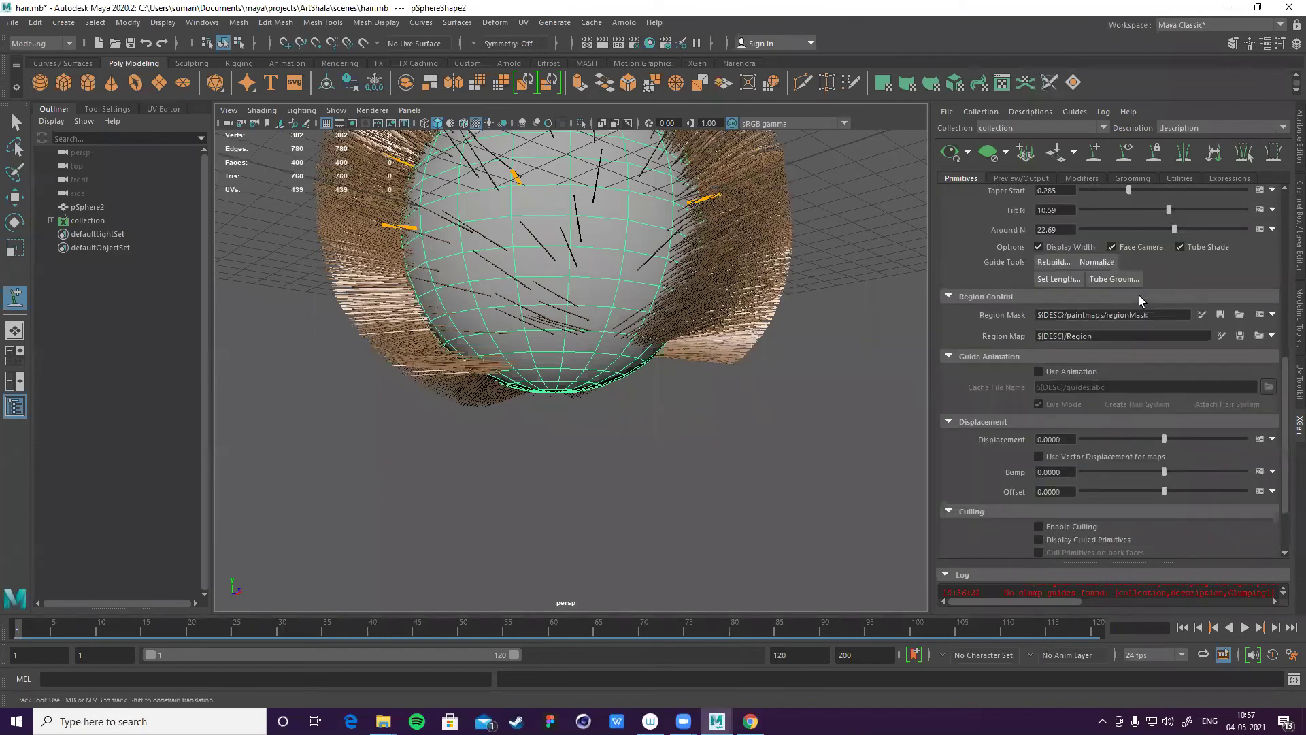
- Expand the collection down to its individual hair guides in the Outliner and select xgGuide5
left_click(51, 221)
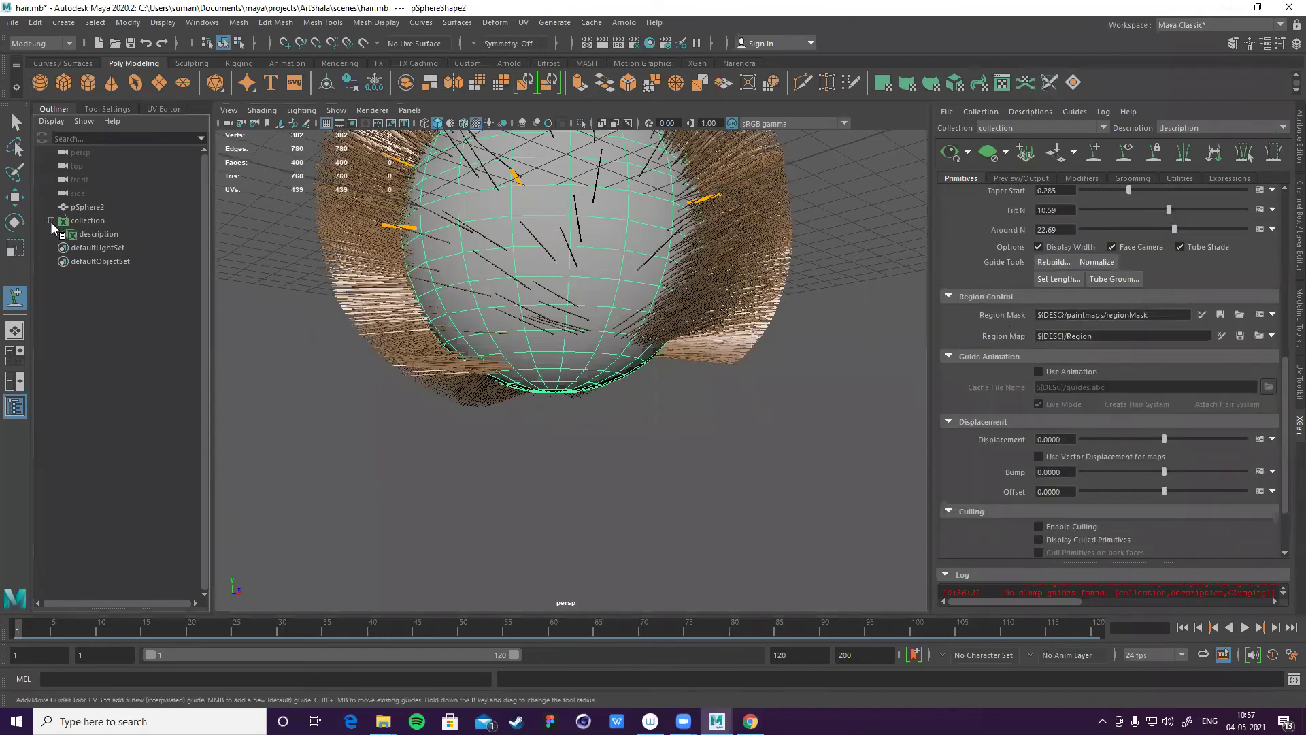
left_click(59, 234)
left_click(59, 234)
left_click(60, 234)
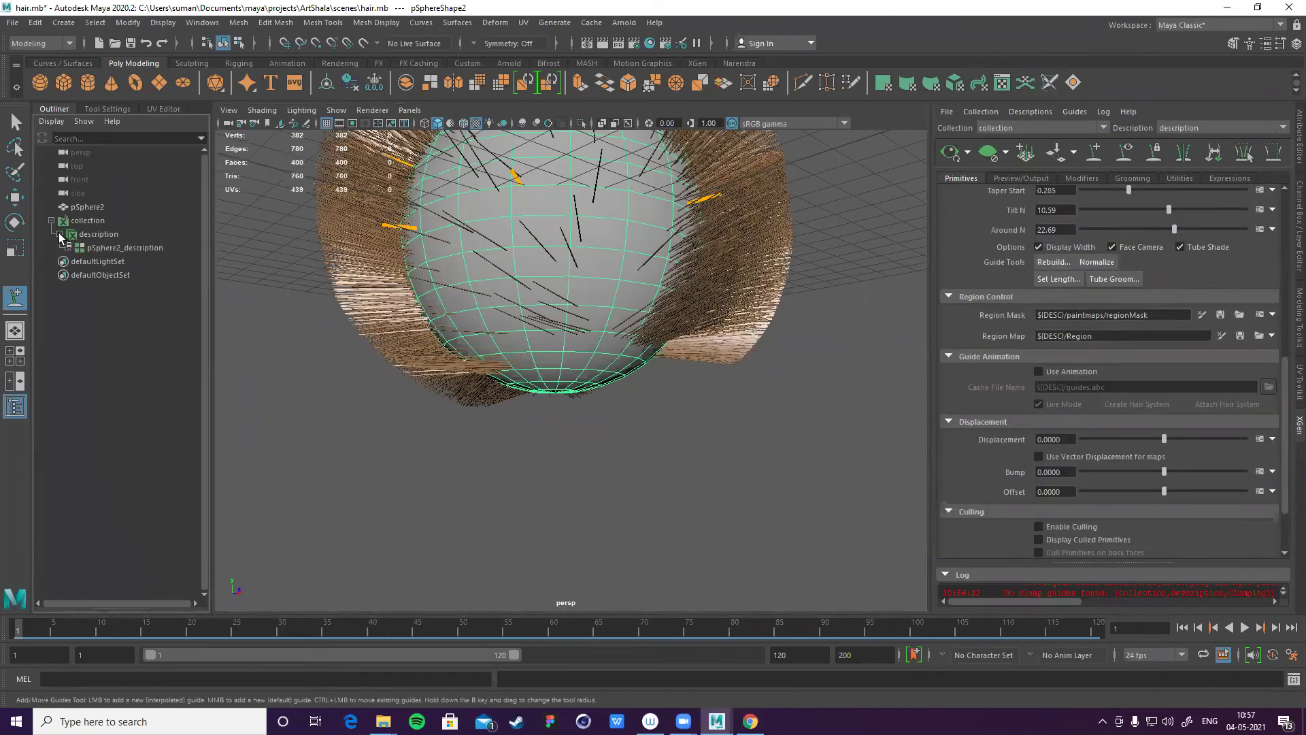
left_click(67, 248)
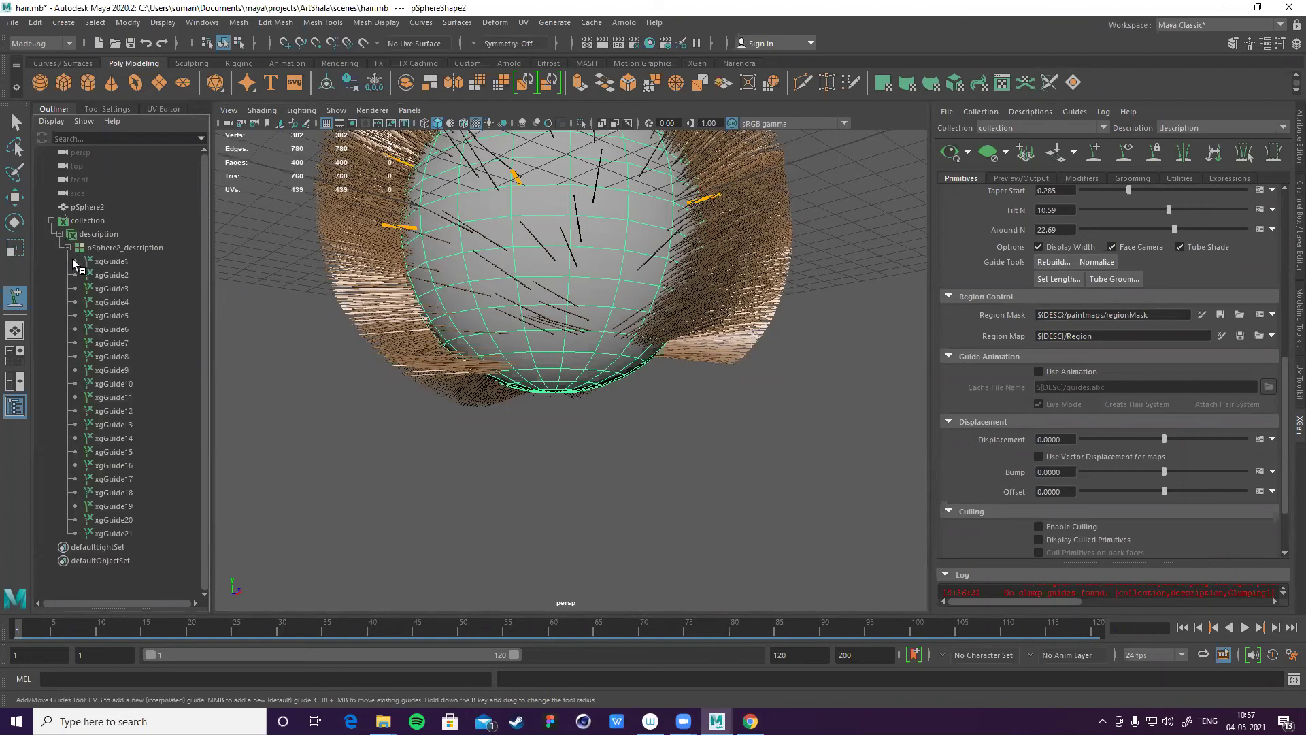
left_click(117, 315)
- Examine the selected guide's placement on the sphere and the hair surrounding it from several angles
scroll(496, 272, "down", 3)
left_click_drag(500, 272, 615, 377, "alt")
scroll(557, 370, "up", 6)
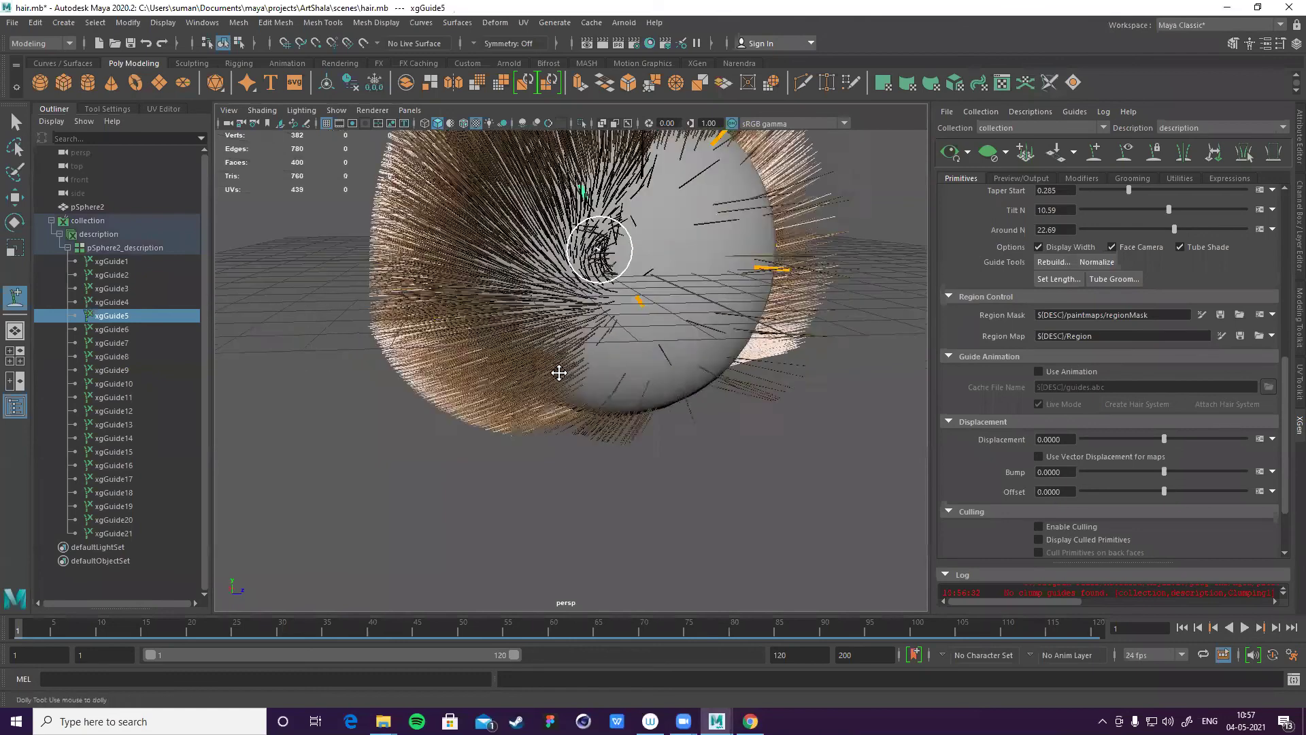
scroll(404, 331, "up", 3)
left_click_drag(382, 344, 366, 359, "alt")
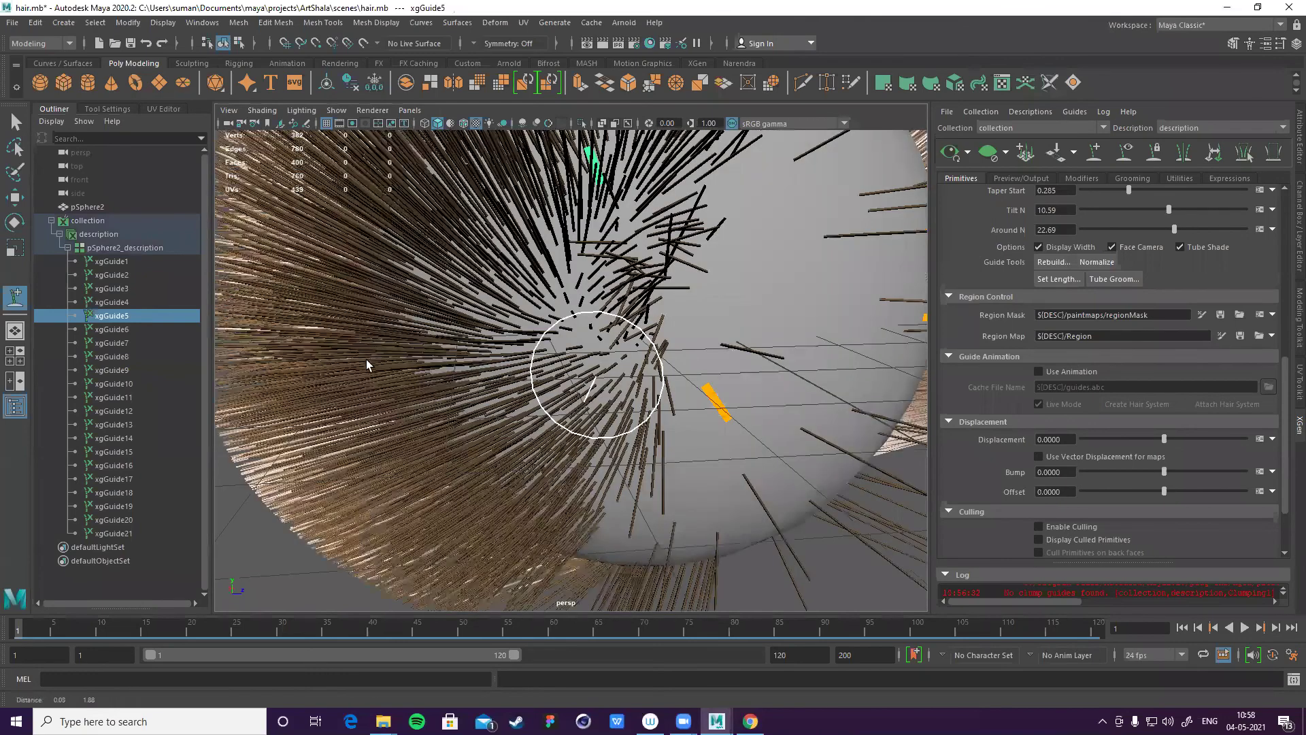
scroll(374, 344, "up", 3)
scroll(375, 338, "up", 2)
scroll(378, 336, "up", 4)
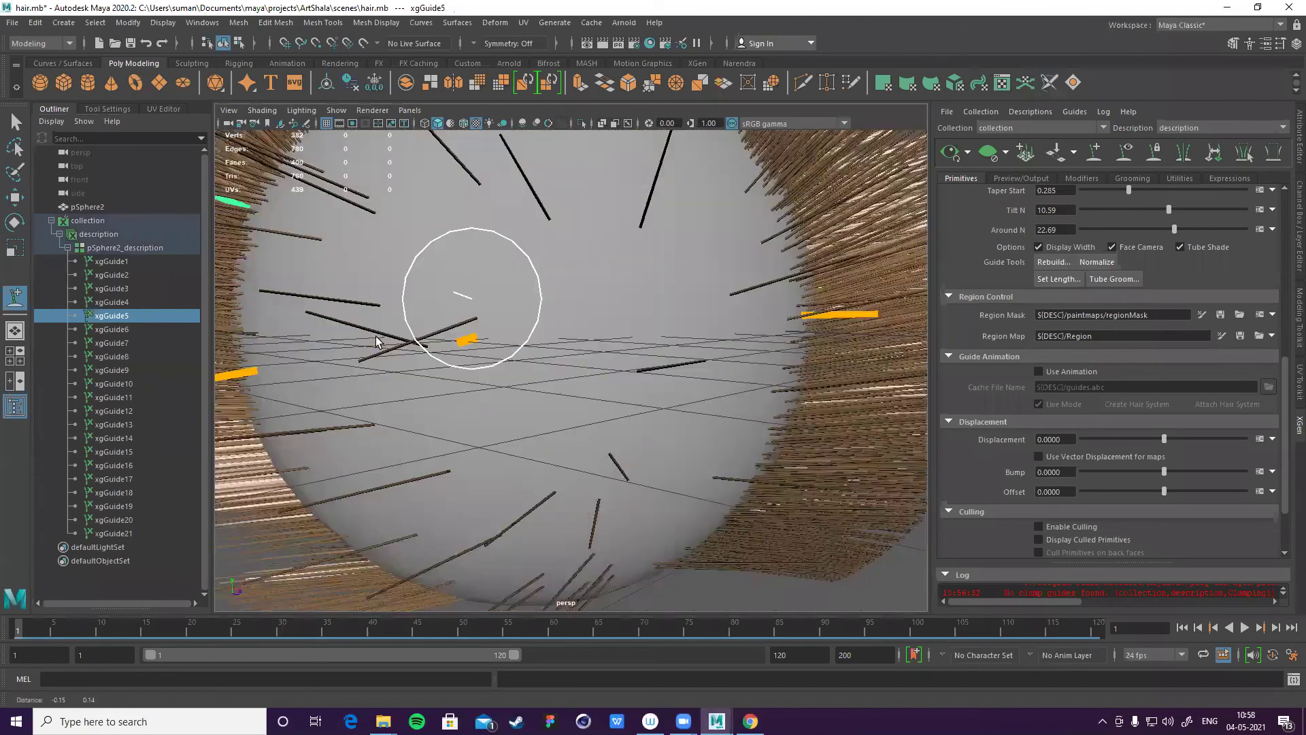
middle_click_drag(385, 334, 469, 398, "alt")
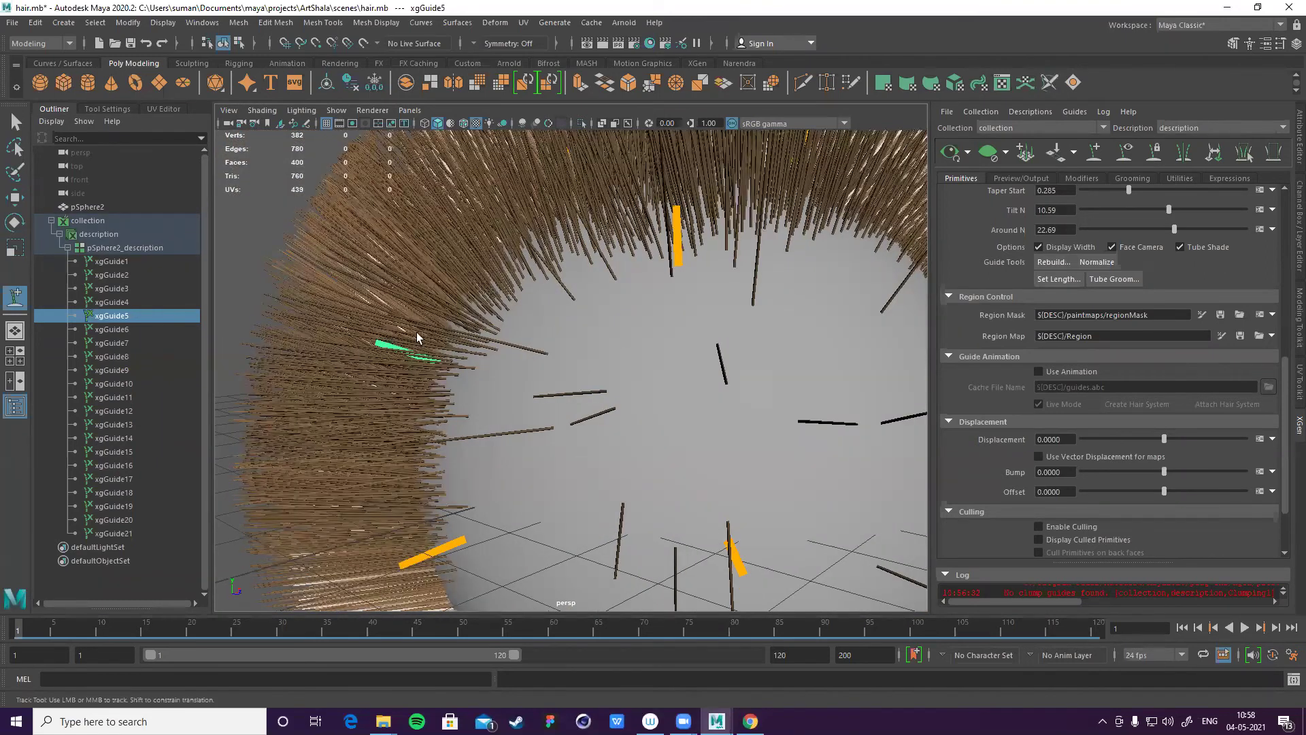
scroll(421, 343, "down", 5)
left_click_drag(422, 361, 540, 412, "alt")
scroll(538, 412, "up", 5)
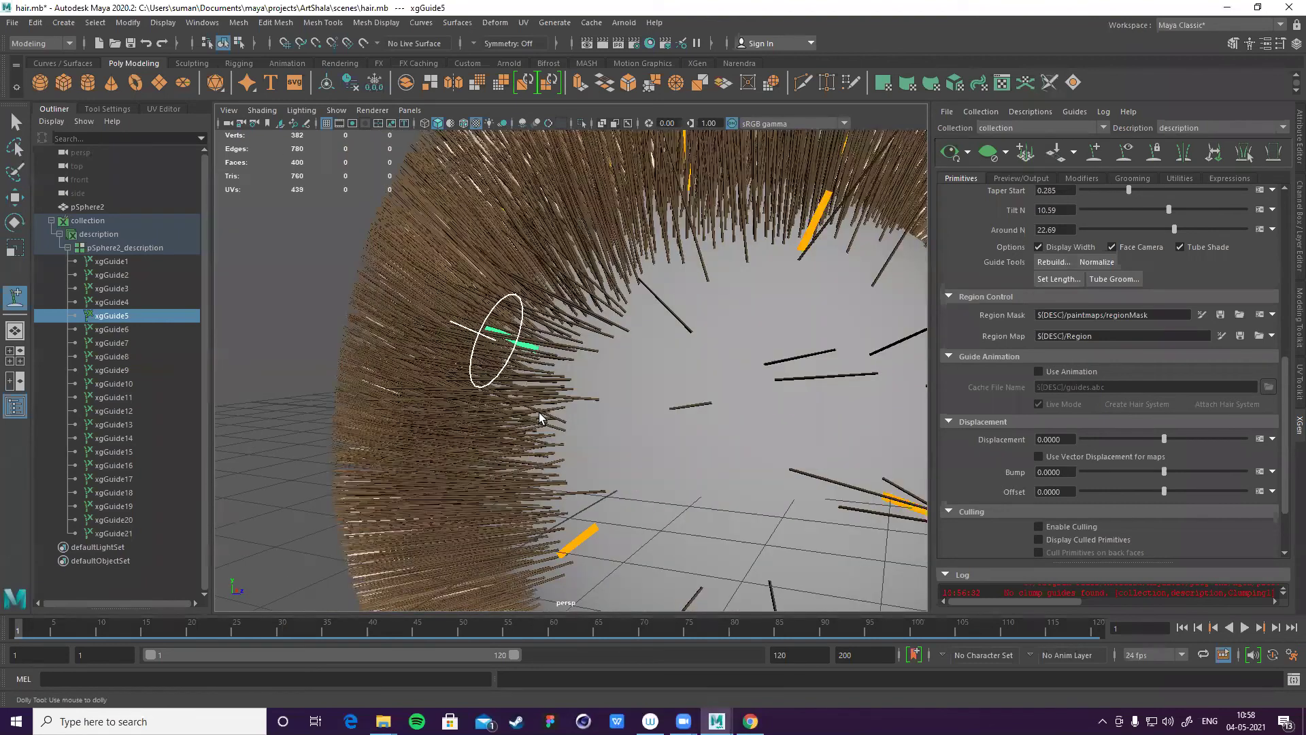
- Add three more hair guides along one side of the sphere and refresh the XGen preview
left_click(539, 412)
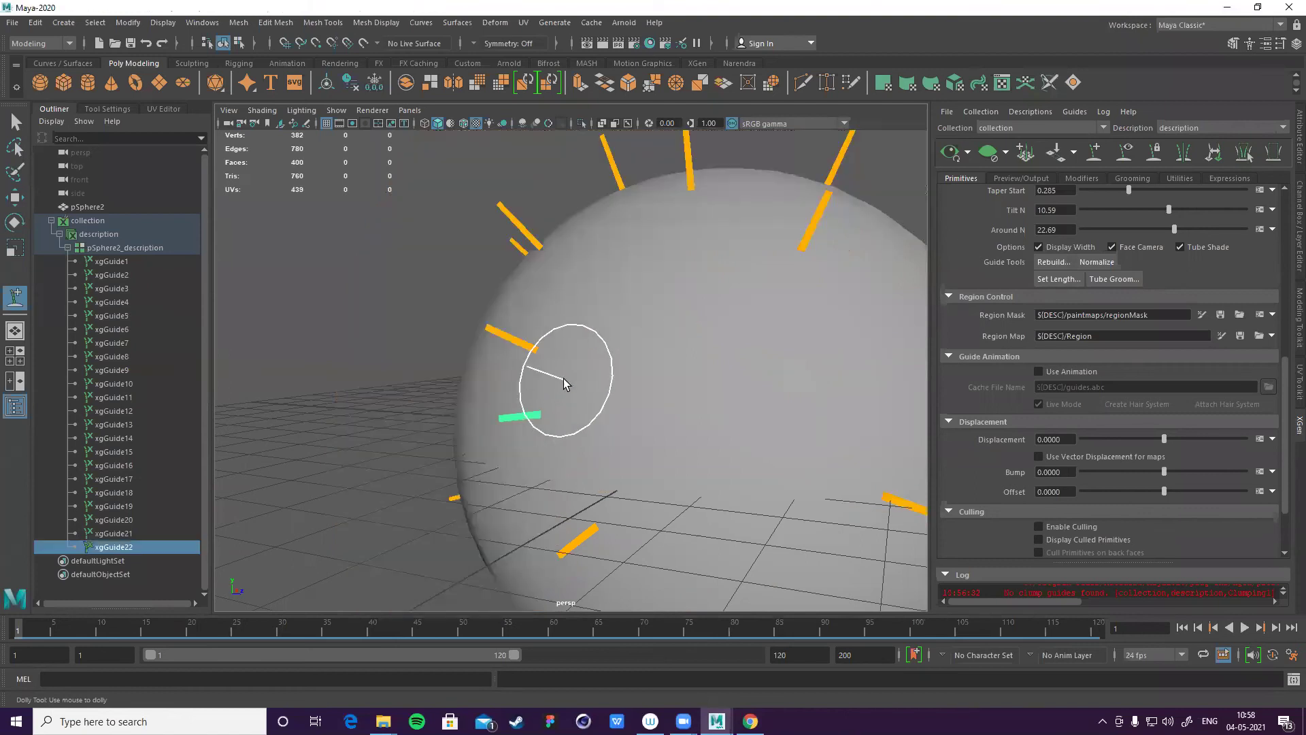
scroll(563, 379, "down", 4)
left_click(108, 249)
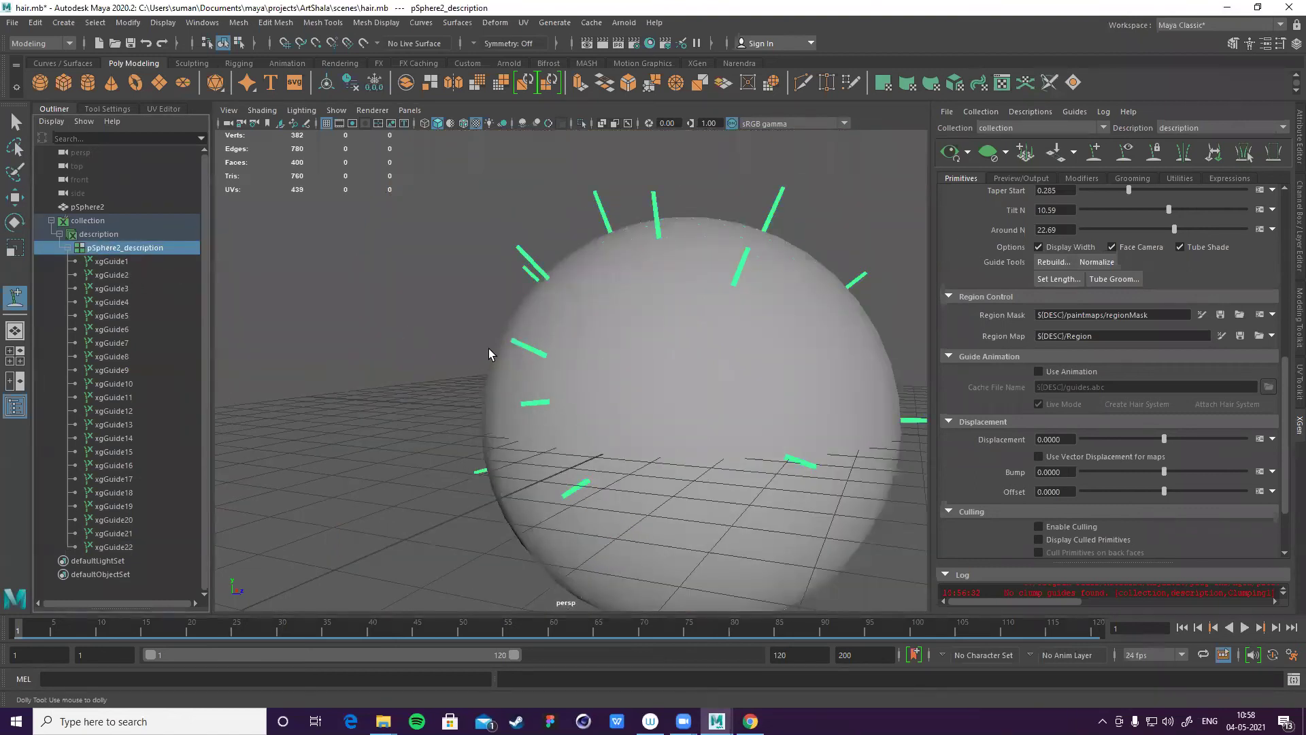
left_click(500, 371)
left_click_drag(500, 370, 466, 406, "alt")
left_click(95, 234)
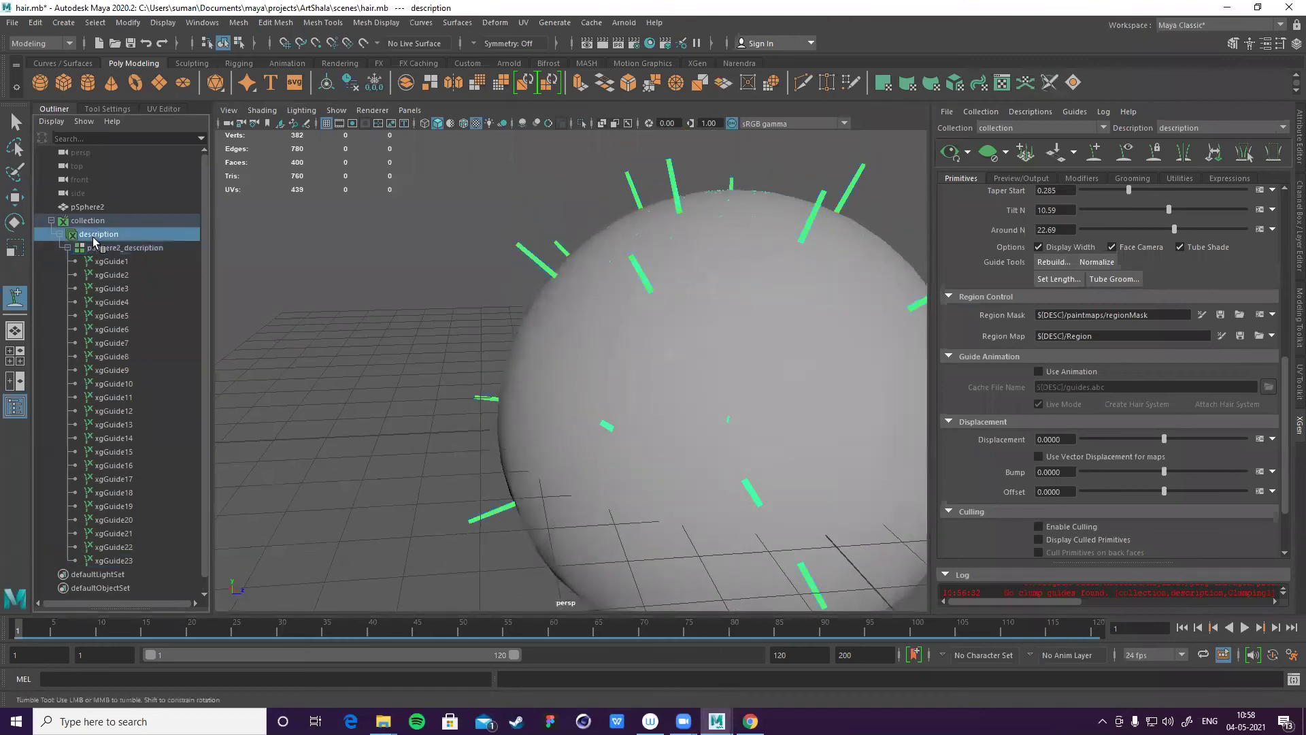
left_click(546, 311)
left_click_drag(673, 304, 882, 219, "alt")
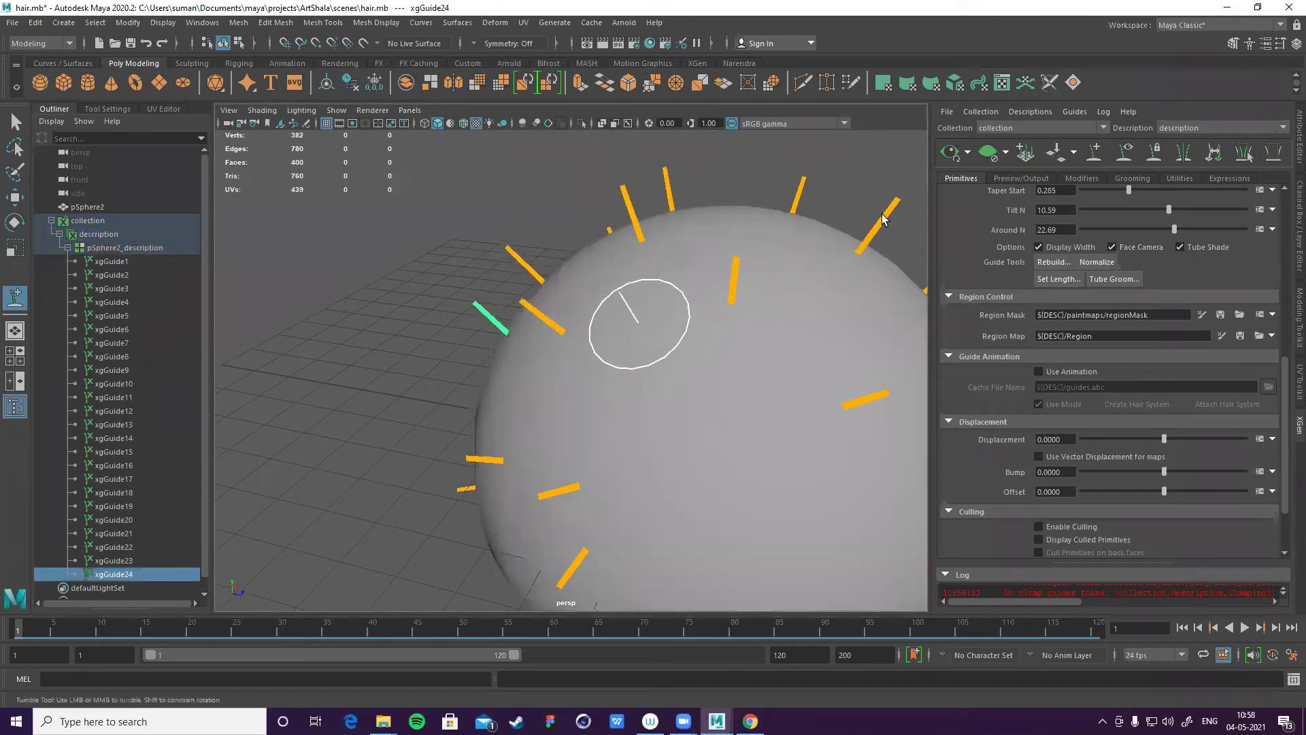
left_click(950, 157)
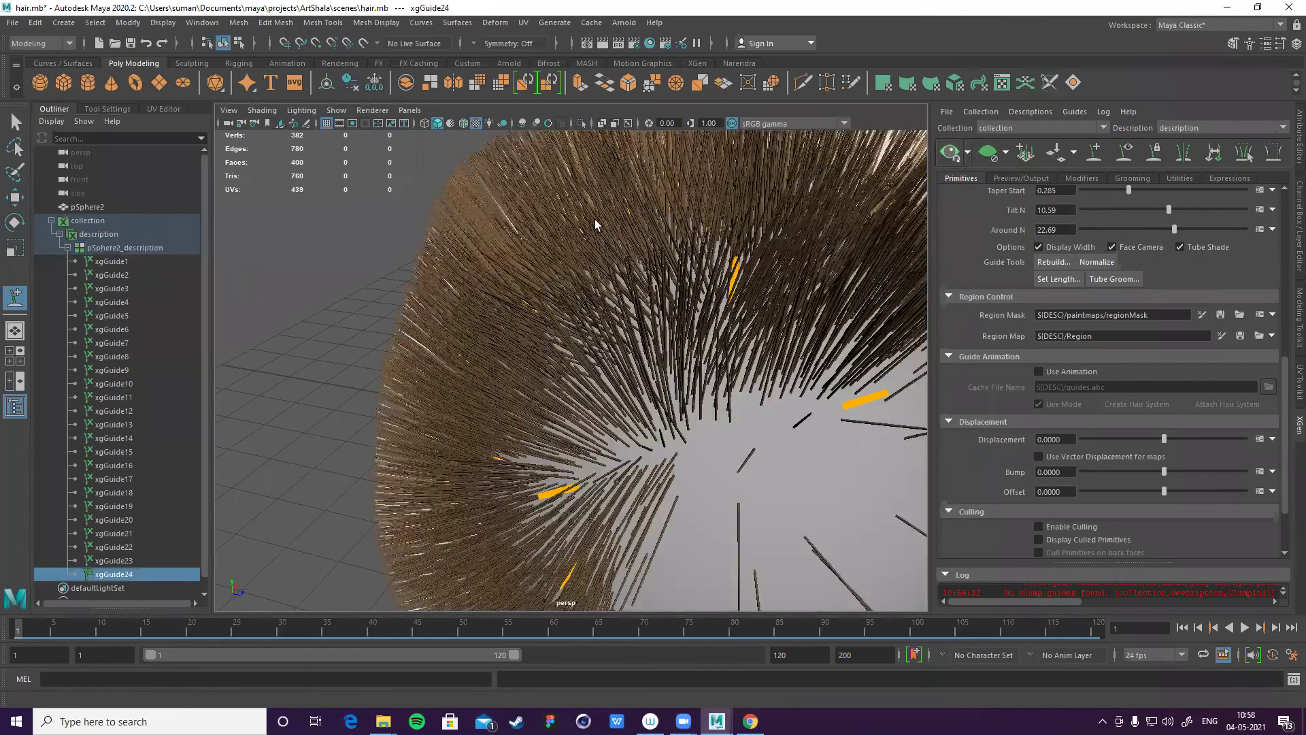
- Inspect the hair coverage around the sphere and along the boundary of the bare area
right_click_drag(447, 208, 413, 201, "alt")
scroll(413, 201, "down", 3)
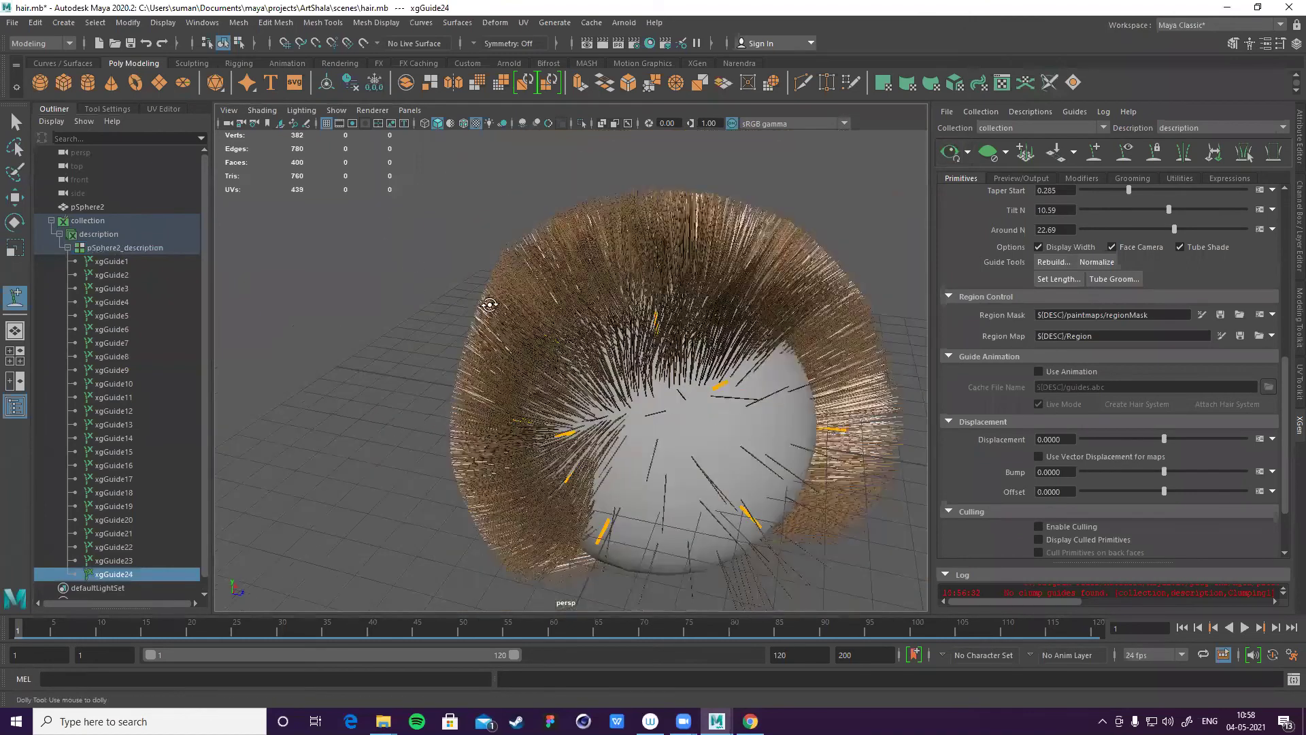
middle_click_drag(576, 258, 595, 330, "alt")
mouse_move(595, 330)
left_mouse_down("alt")
mouse_move(612, 340)
mouse_move(668, 325)
mouse_move(610, 314)
mouse_move(720, 306)
left_mouse_up("alt")
scroll(720, 306, "up", 5)
scroll(720, 306, "down", 6)
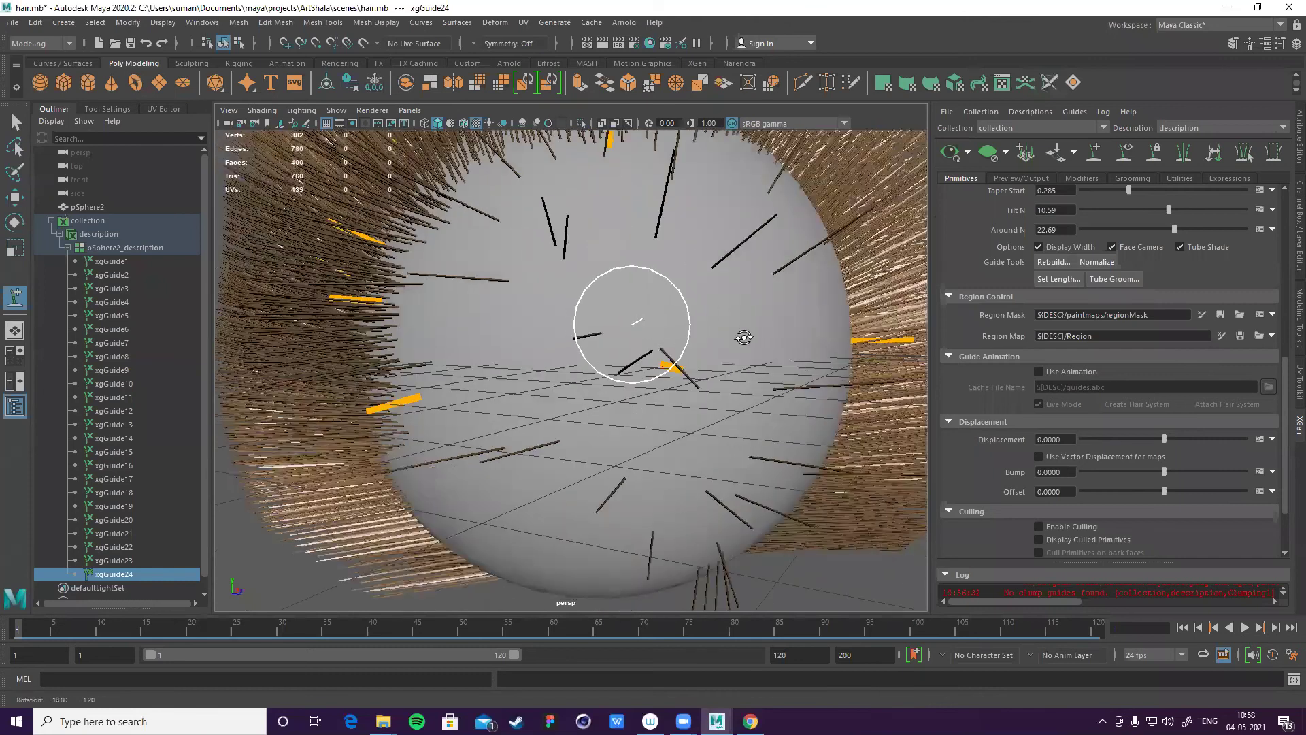
scroll(607, 325, "up", 5)
scroll(607, 325, "down", 5)
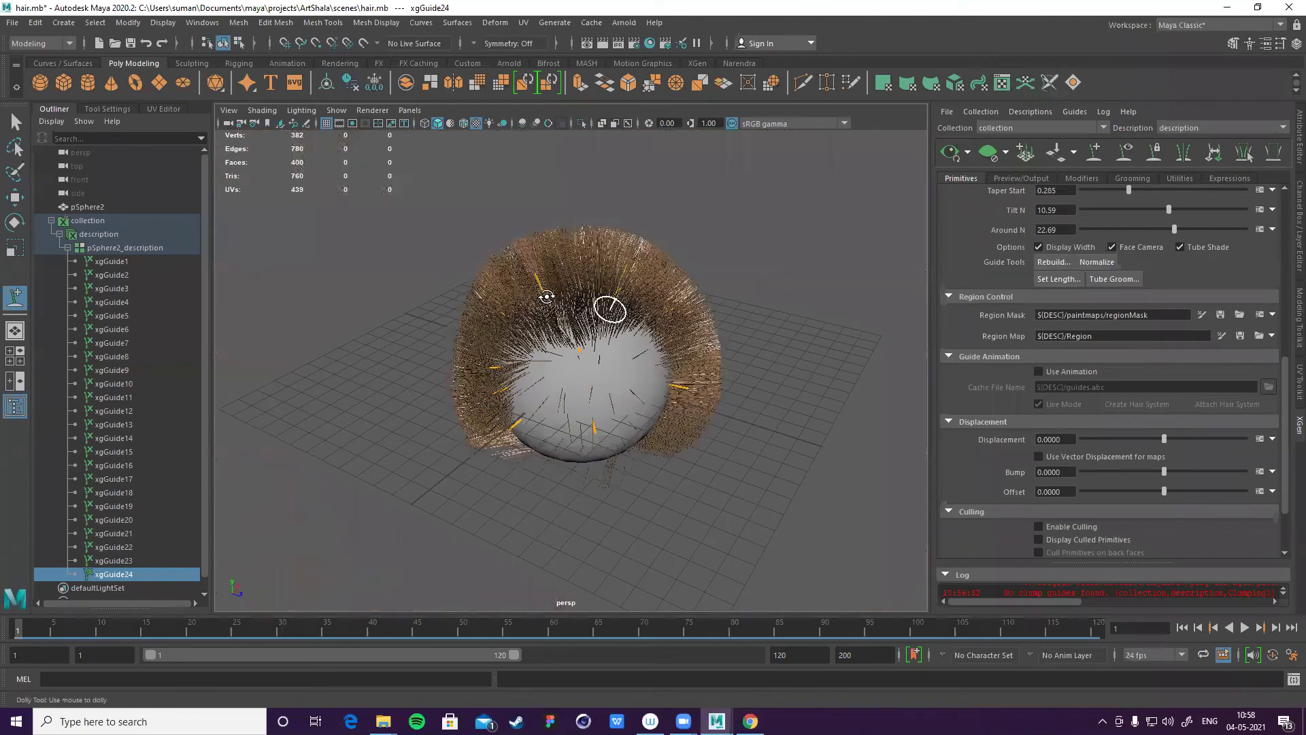
scroll(606, 325, "up", 5)
scroll(531, 367, "down", 5)
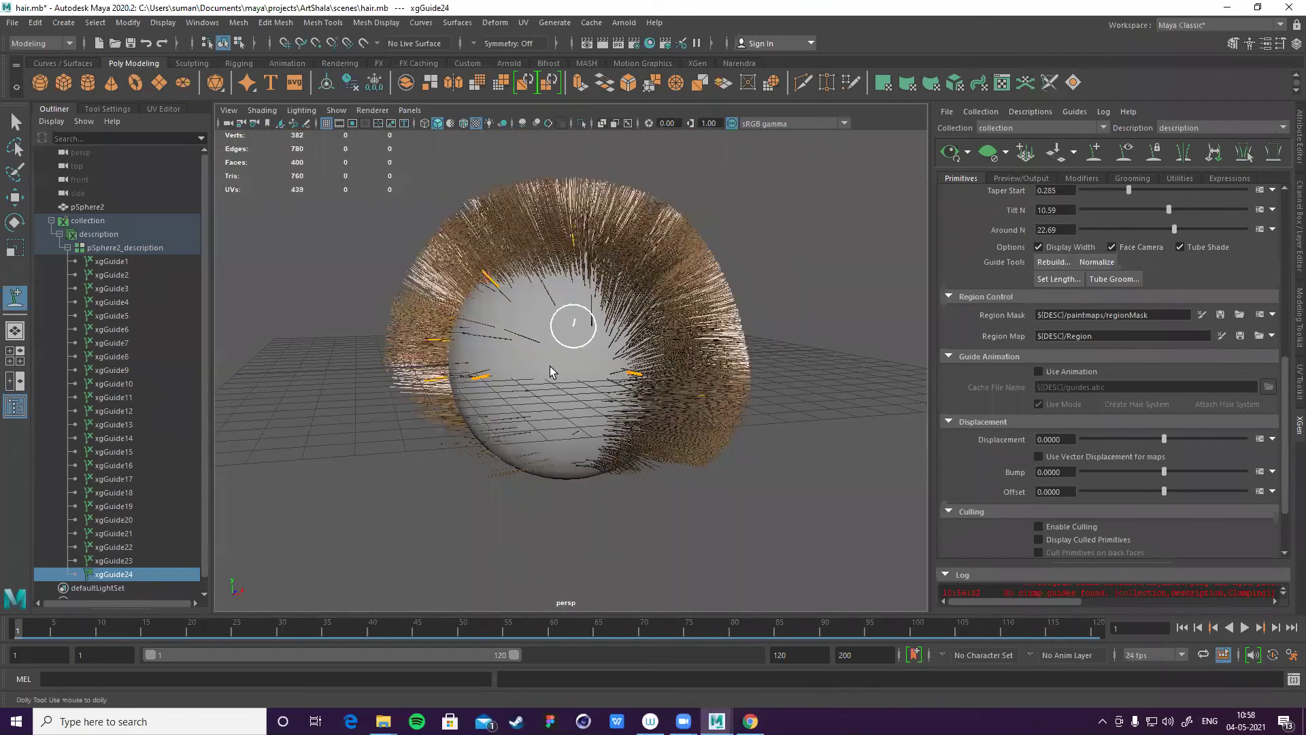
left_click_drag(636, 325, 635, 322, "alt")
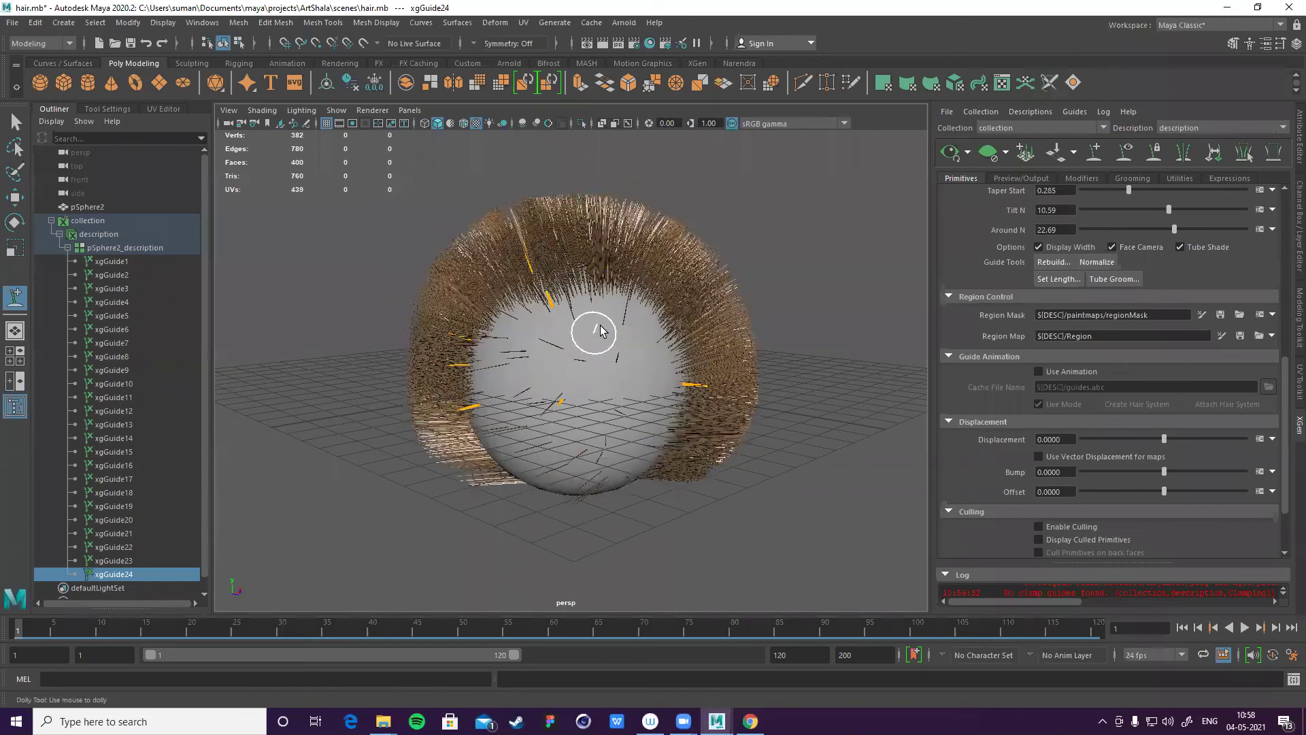
scroll(595, 329, "up", 3)
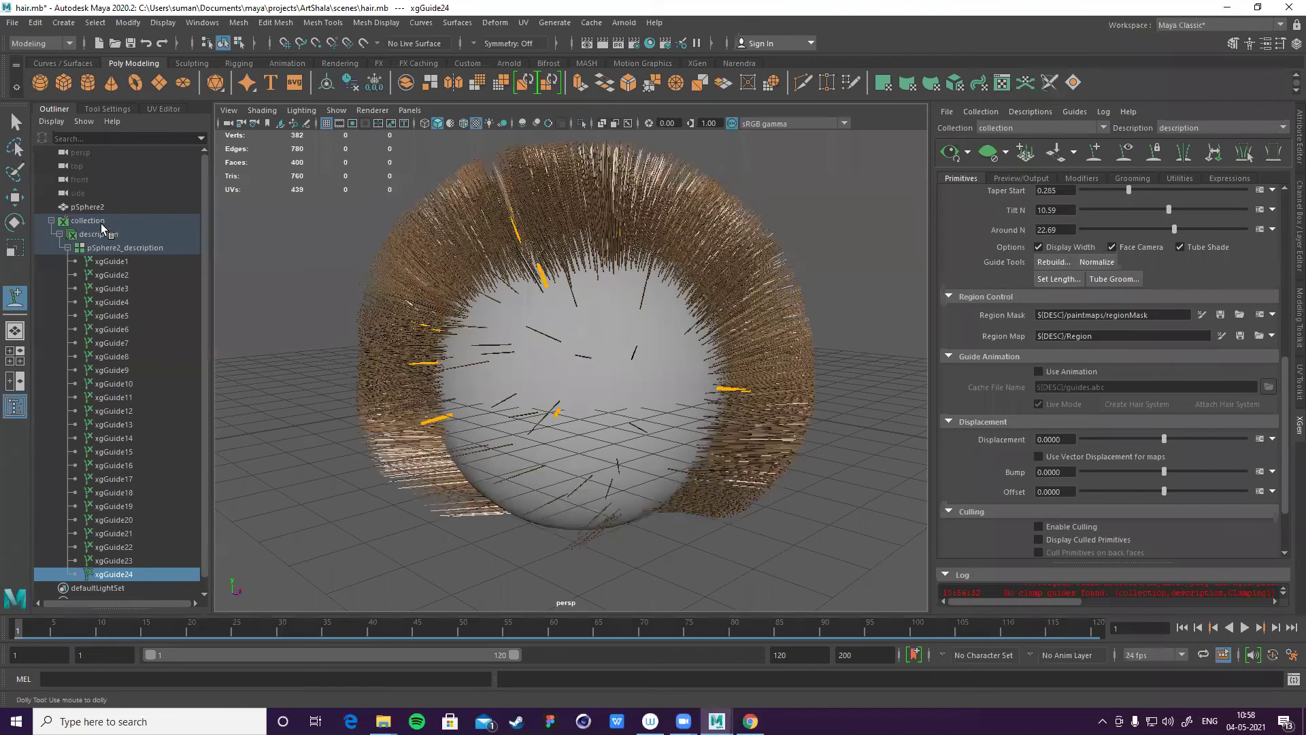
- Delete the existing XGen collection together with its hair description and guides, leaving only the sphere
left_click(573, 310)
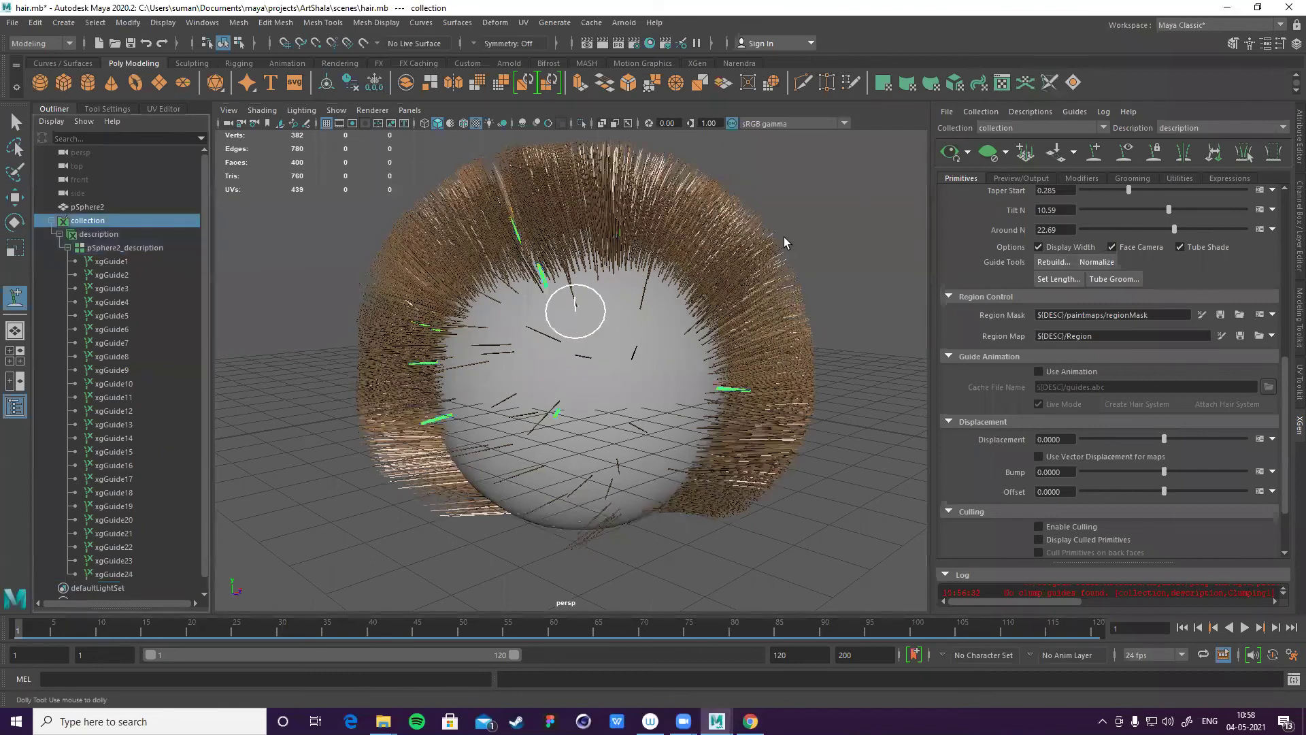
scroll(650, 301, "down", 3)
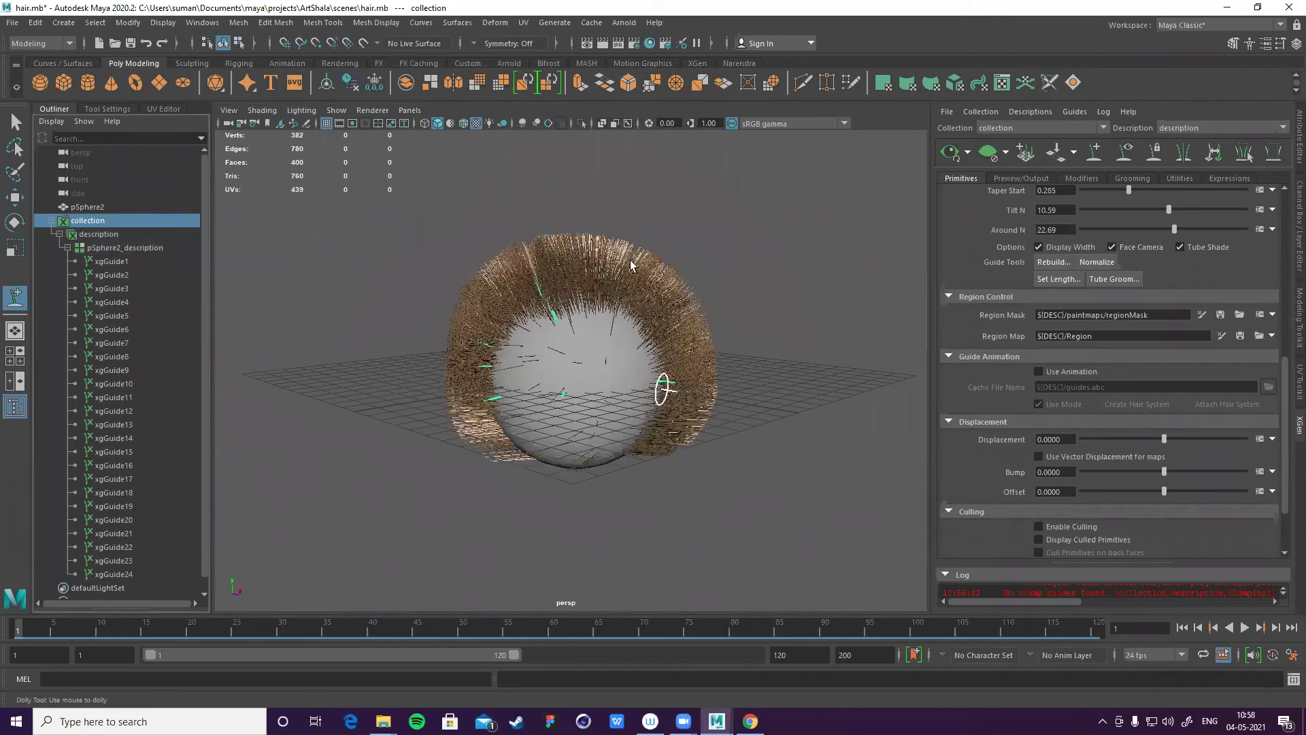
scroll(683, 240, "up", 3)
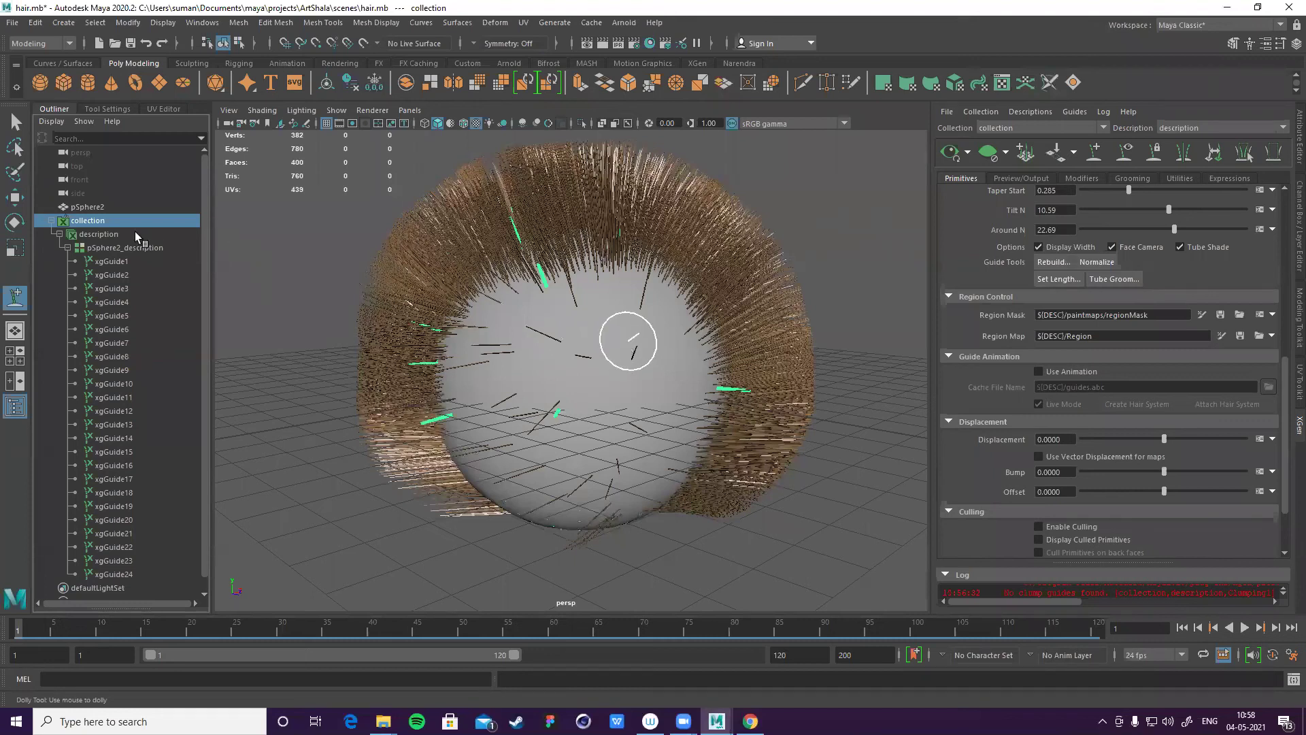
left_click(54, 220)
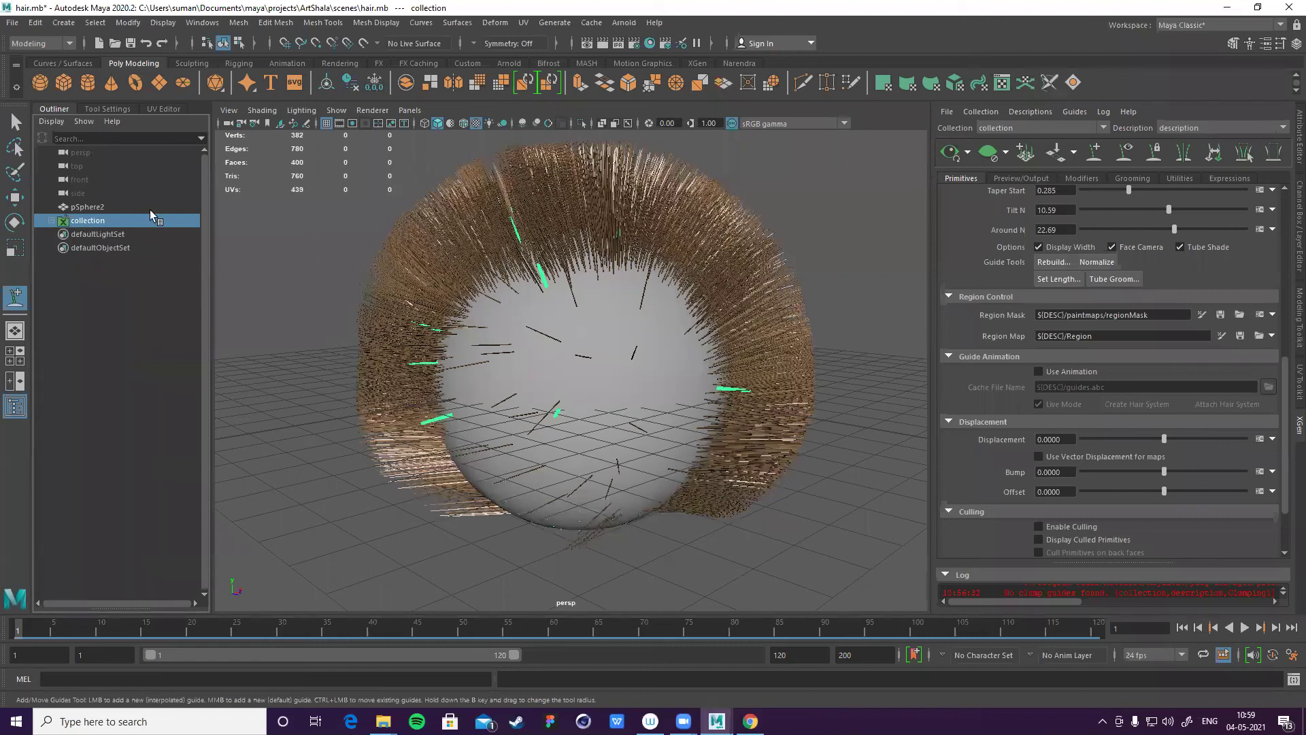
left_click(951, 113)
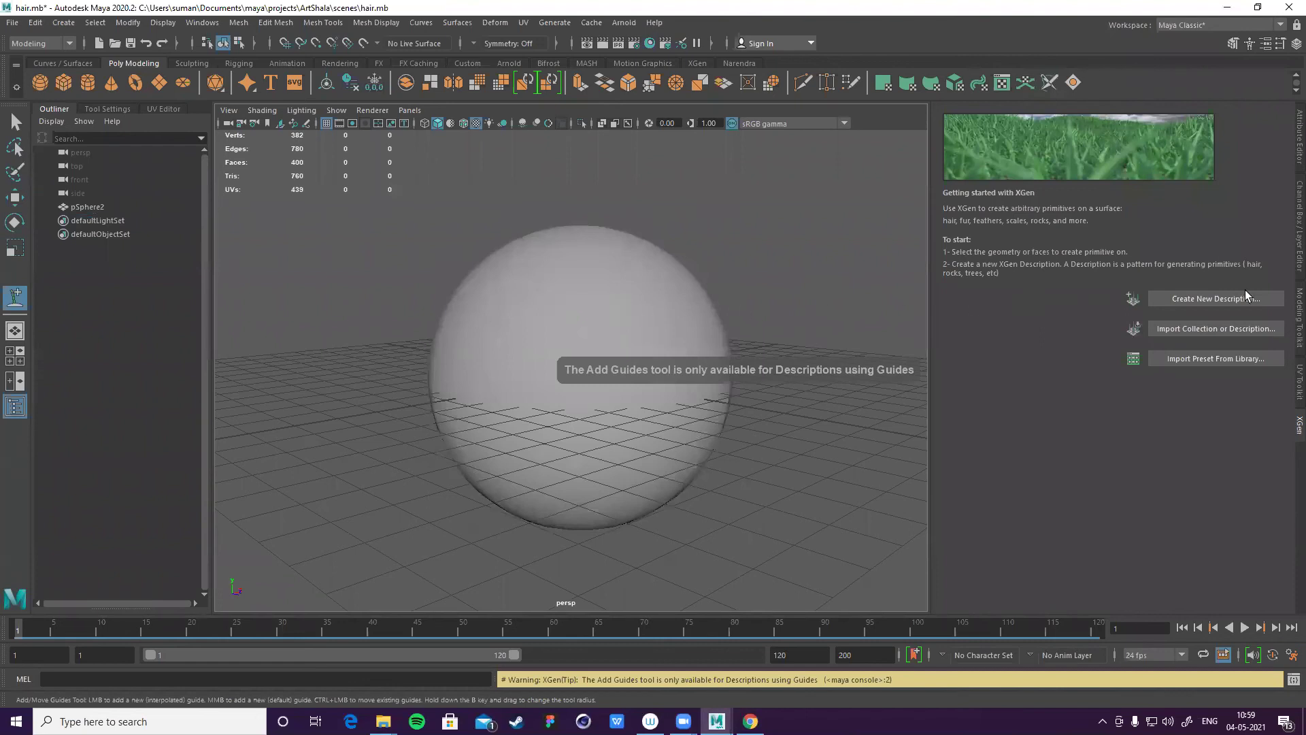
- Try to create a new XGen description for the sphere
left_click(1208, 300)
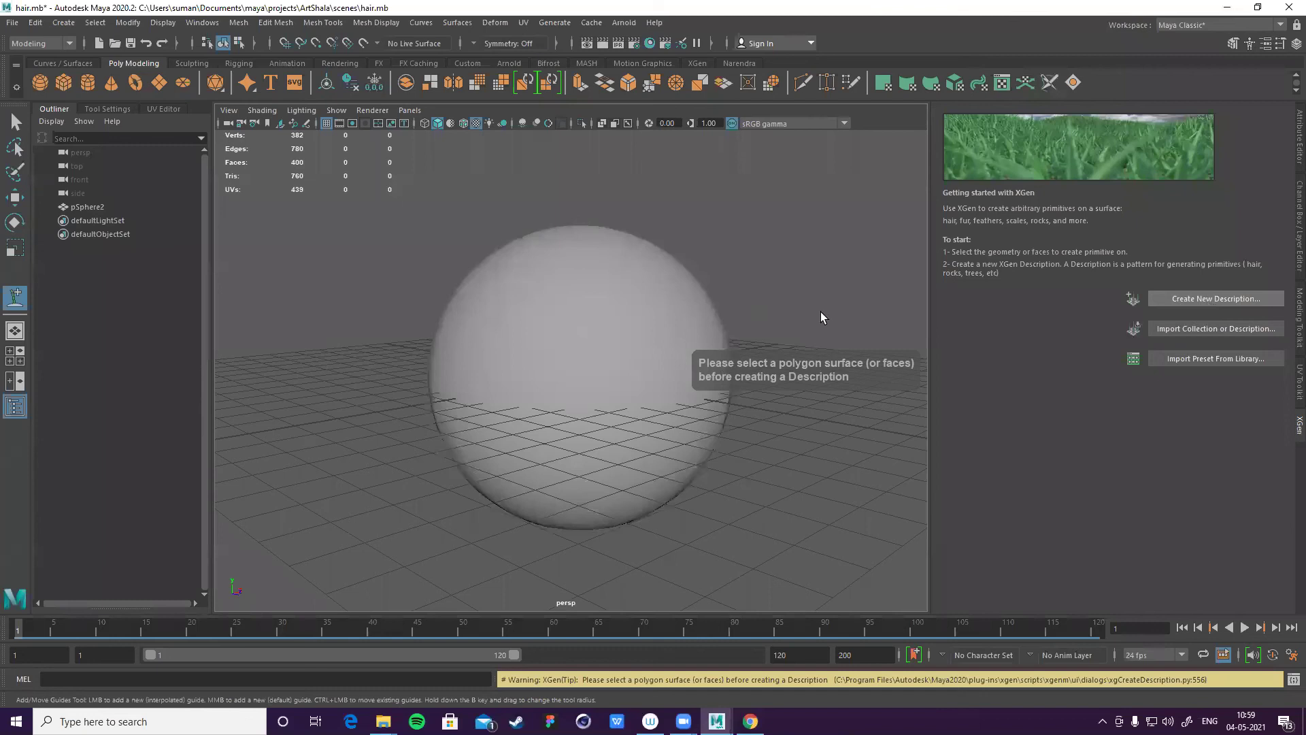
left_click(525, 312)
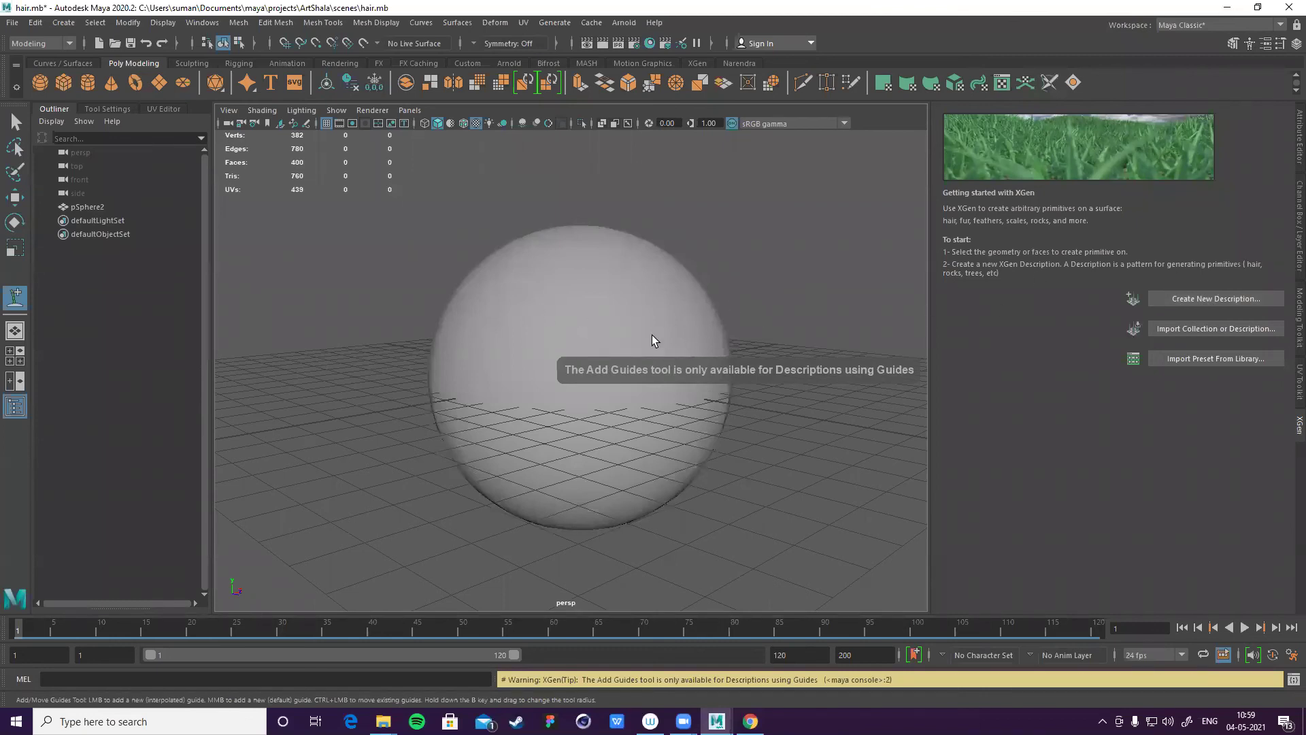
left_click(1210, 294)
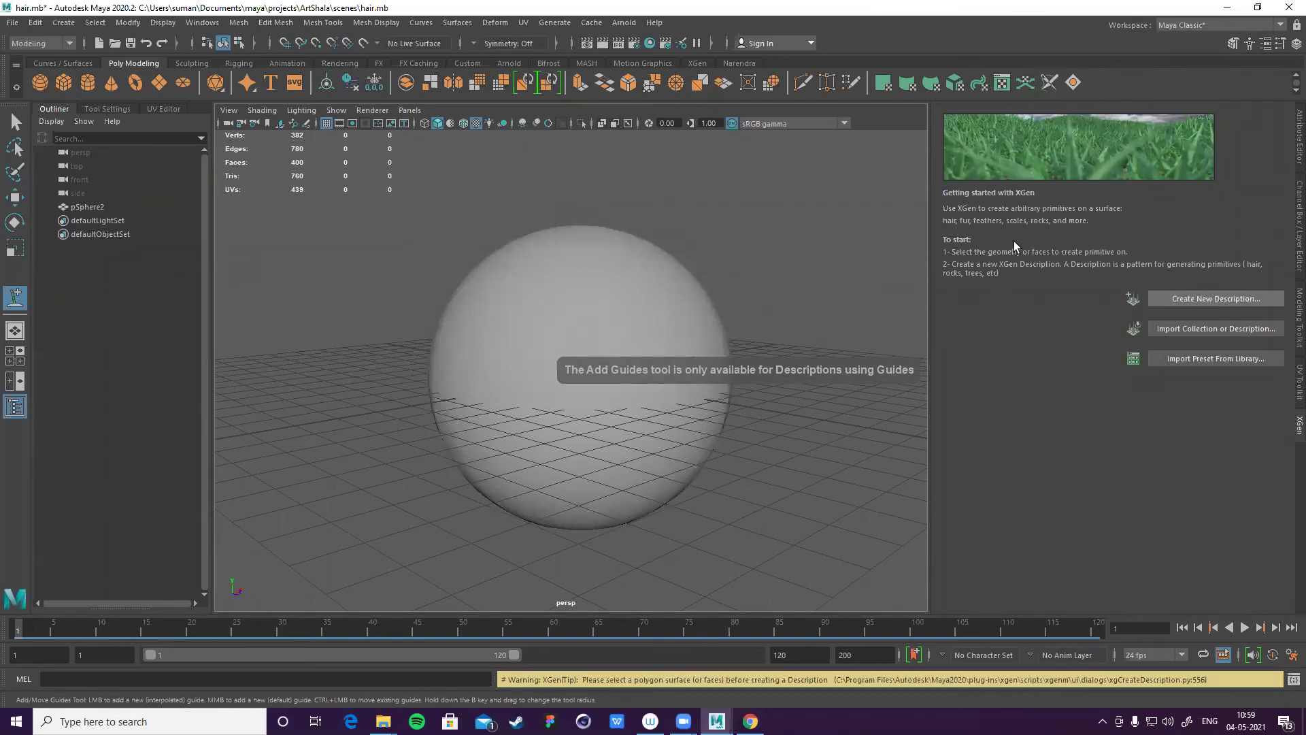
right_click_drag(599, 334, 589, 343, "alt")
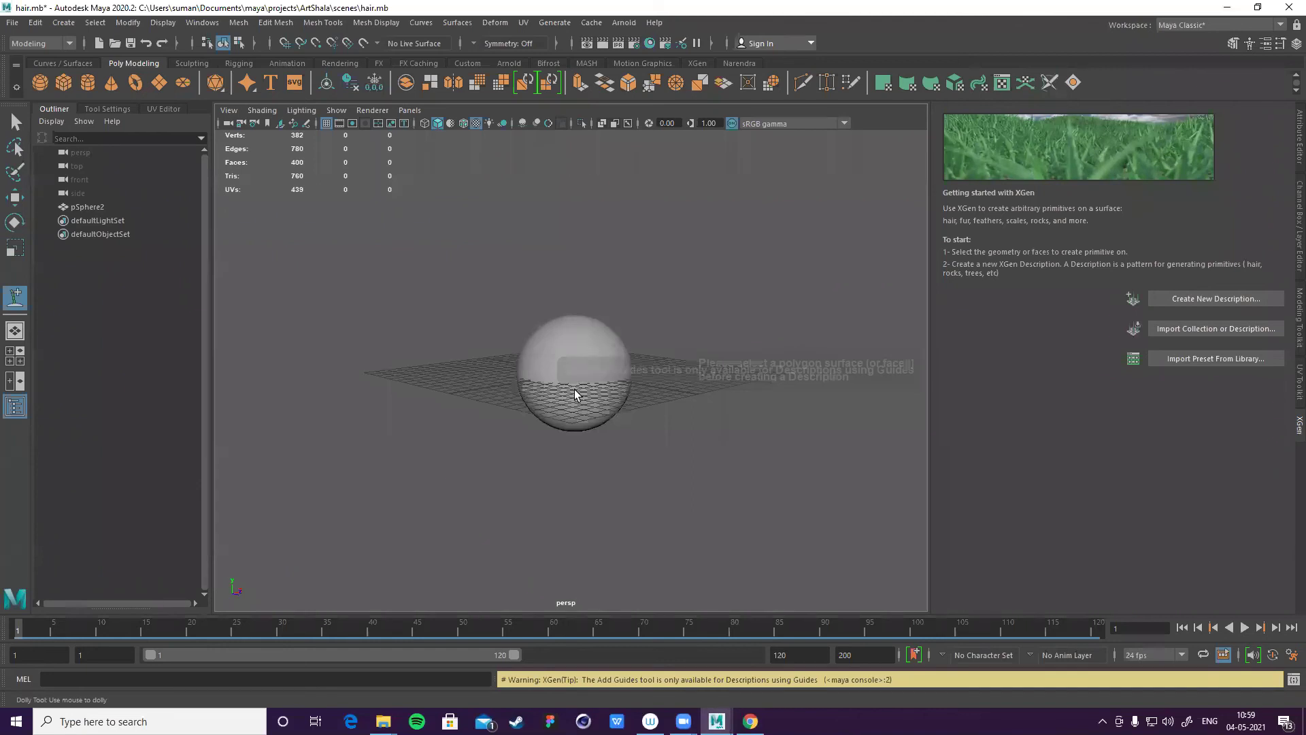
scroll(696, 284, "up", 5)
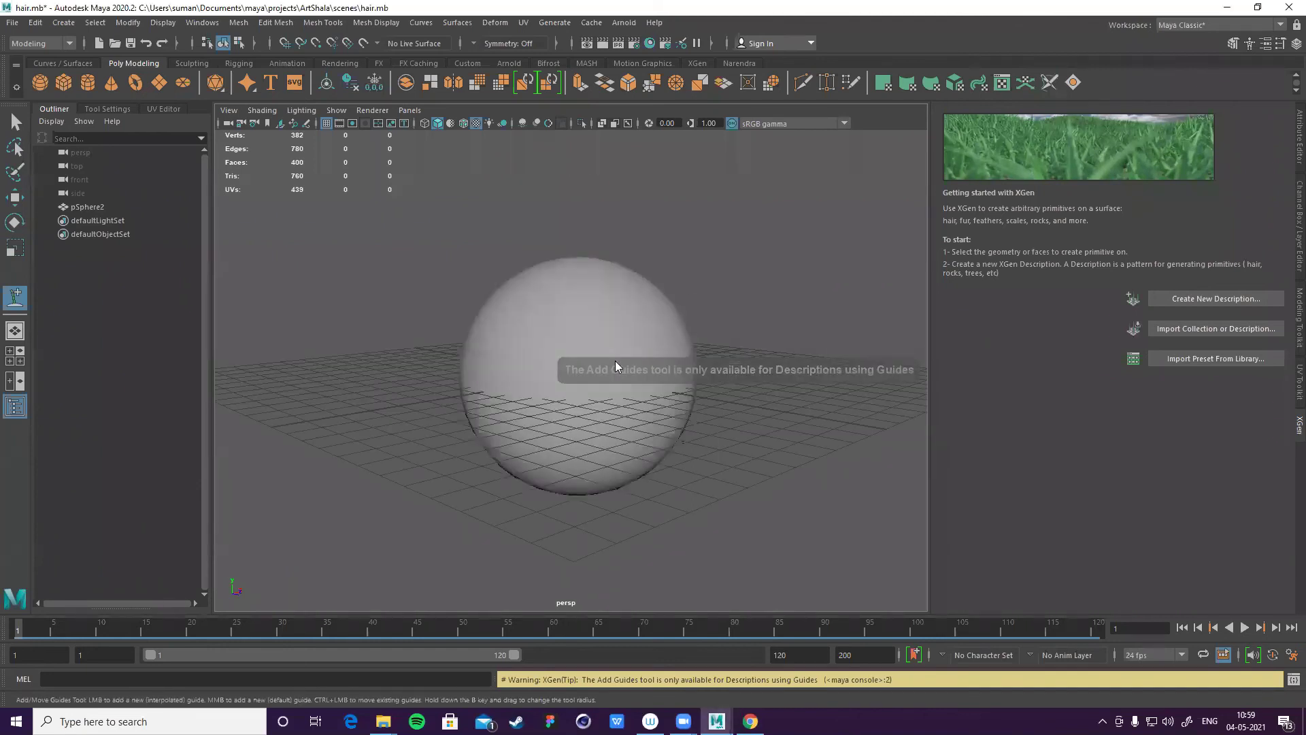
- Create the XGen description description2 on pSphere2 in new collection collection1, using groomable splines generated randomly and controlled by grooming tools
left_click(99, 216)
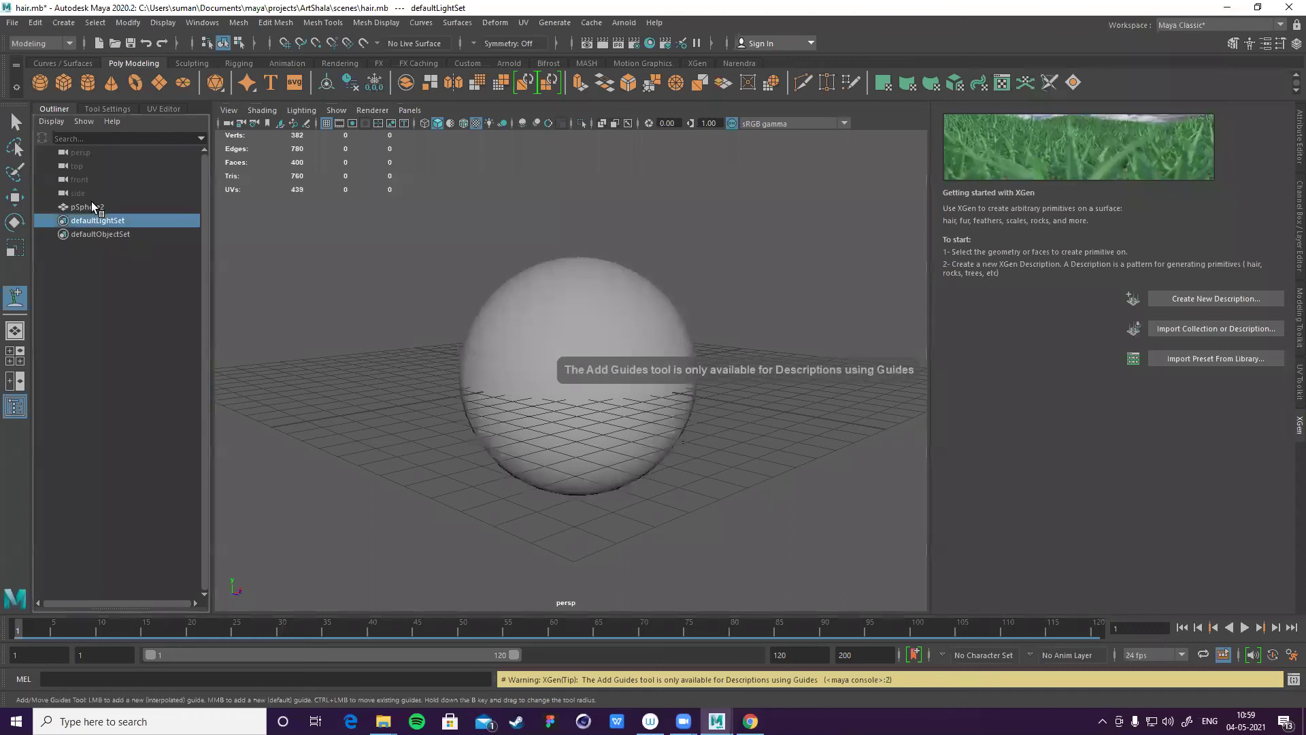
left_click(1207, 299)
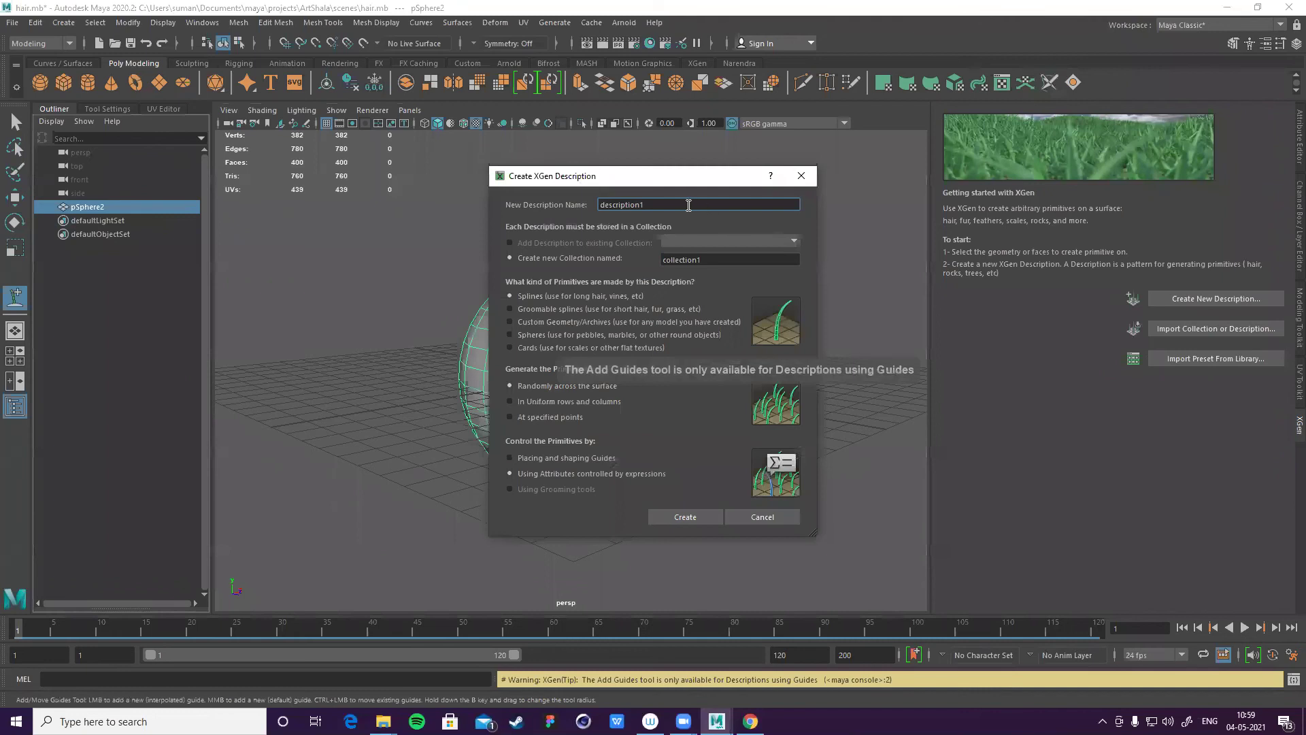
key("BackSpace")
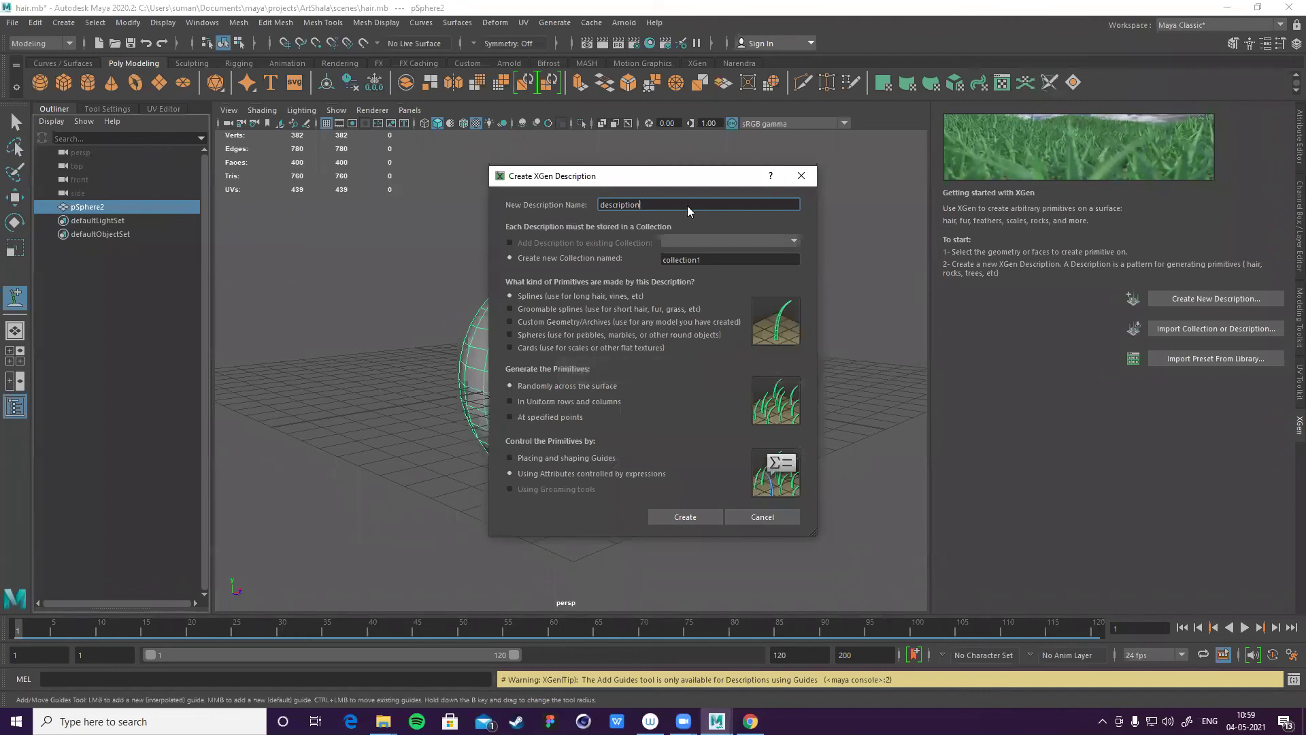
left_click(528, 308)
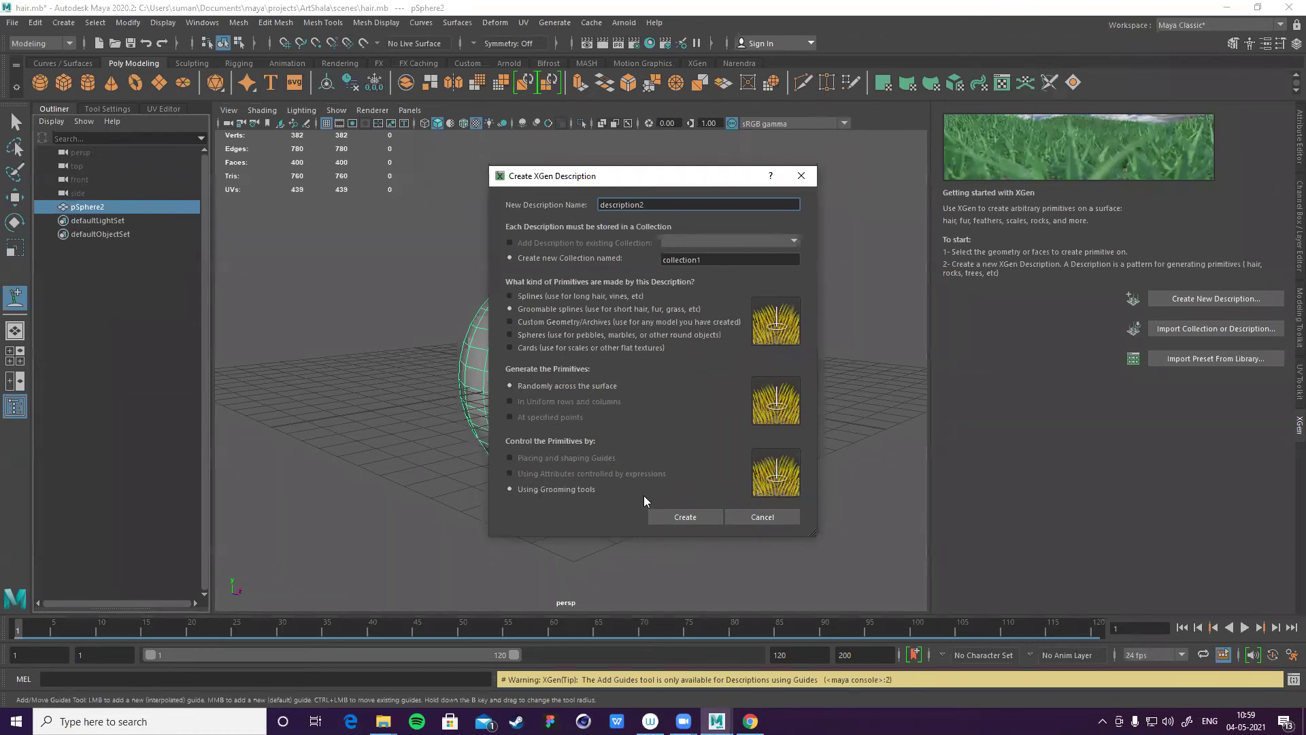
left_click(684, 517)
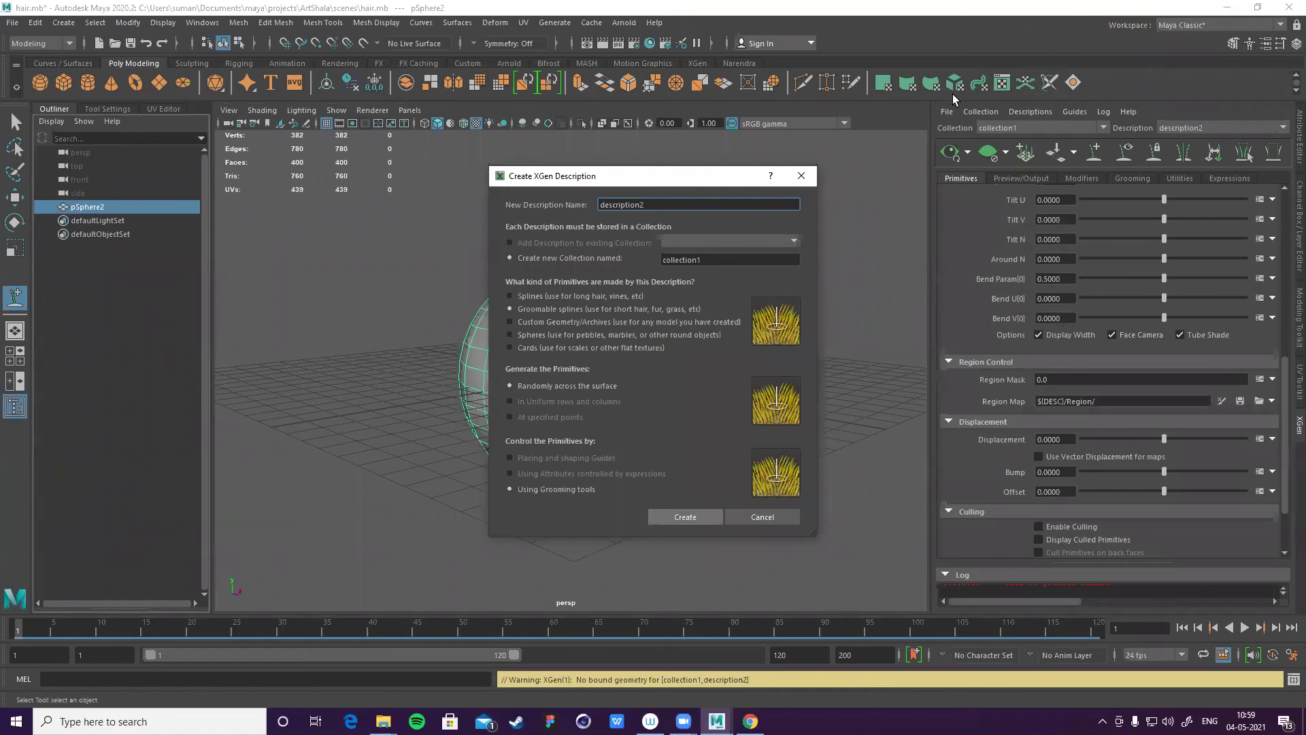
right_click_drag(669, 316, 784, 286, "alt")
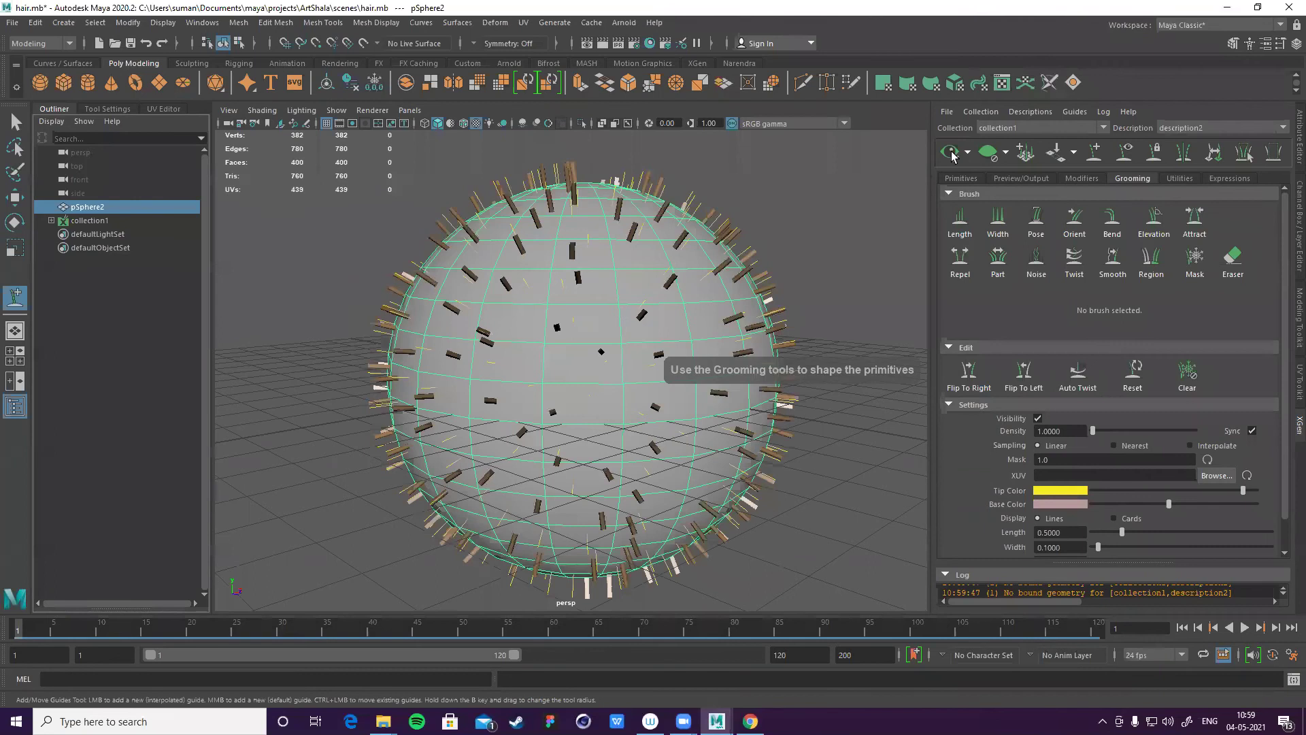
- Set the groom spline density of description2 to 33.5580 in the grooming settings
scroll(731, 315, "down", 3)
scroll(731, 316, "up", 3)
scroll(1058, 324, "down", 2)
scroll(1058, 324, "up", 2)
left_click_drag(1103, 434, 1099, 433)
scroll(714, 309, "up", 4)
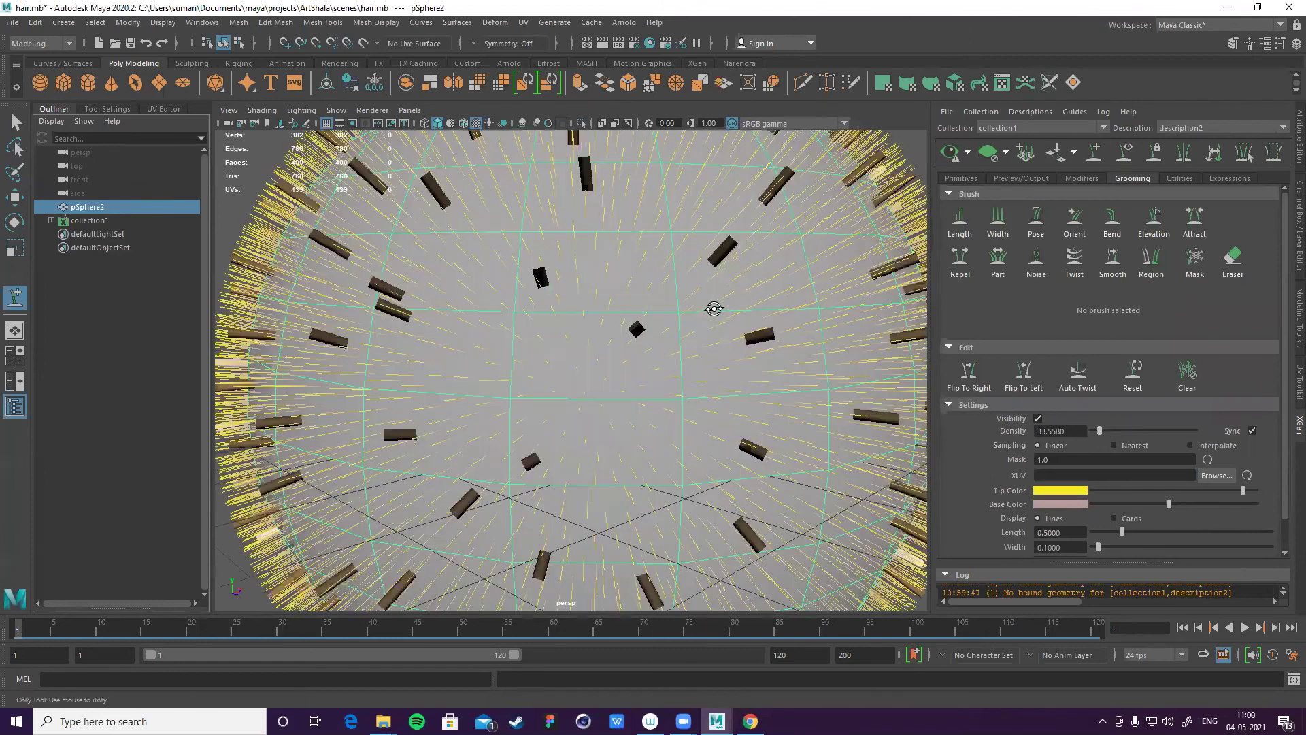
- Inspect the groom splines and the generated hair around the sphere from close up and from several sides
left_click_drag(772, 306, 944, 155, "alt")
left_click_drag(680, 278, 633, 240, "alt")
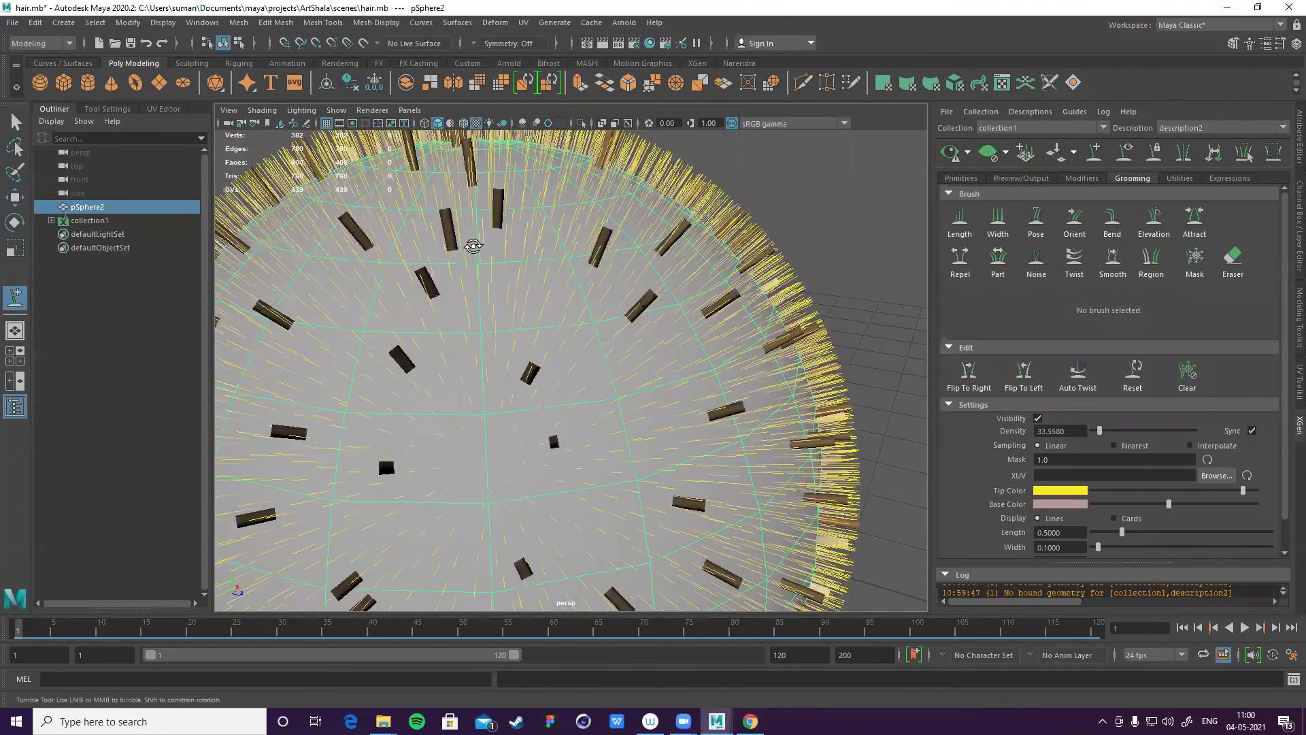
scroll(574, 291, "down", 5)
left_click_drag(640, 306, 807, 254, "alt")
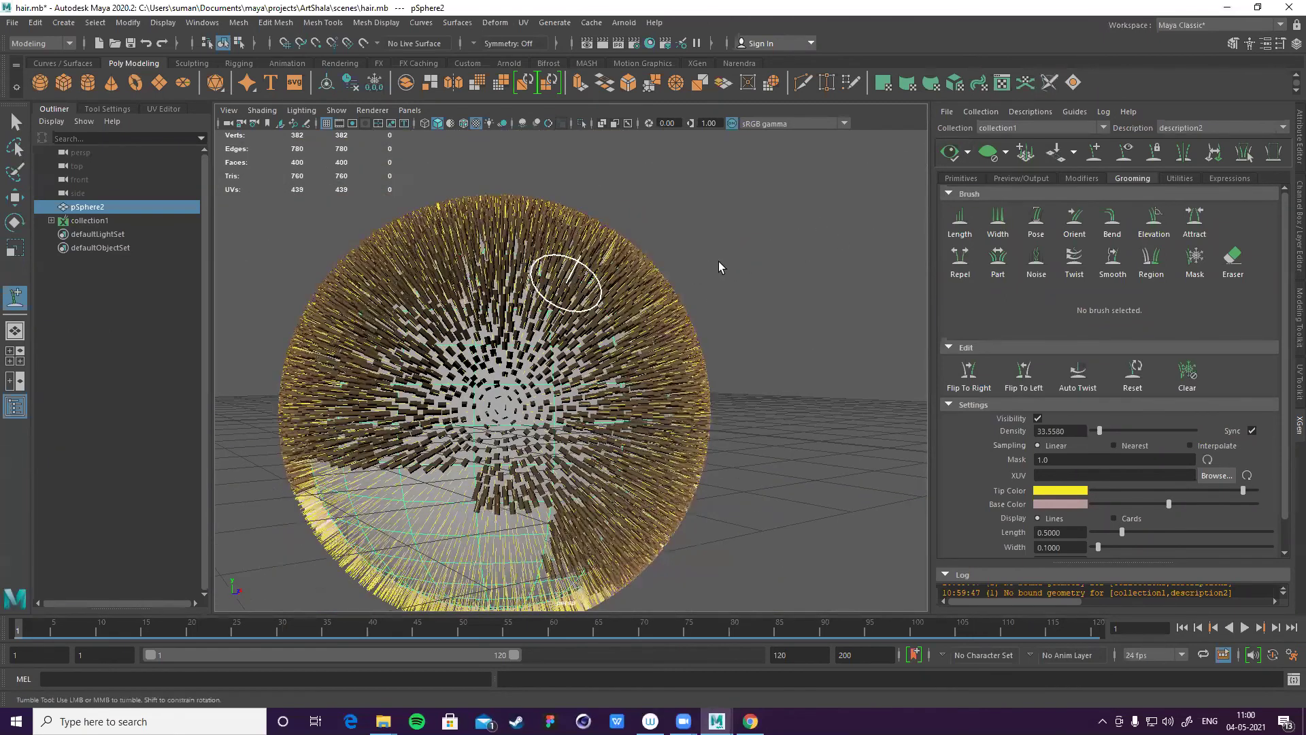
left_click_drag(631, 298, 720, 323, "alt")
scroll(749, 333, "up", 1)
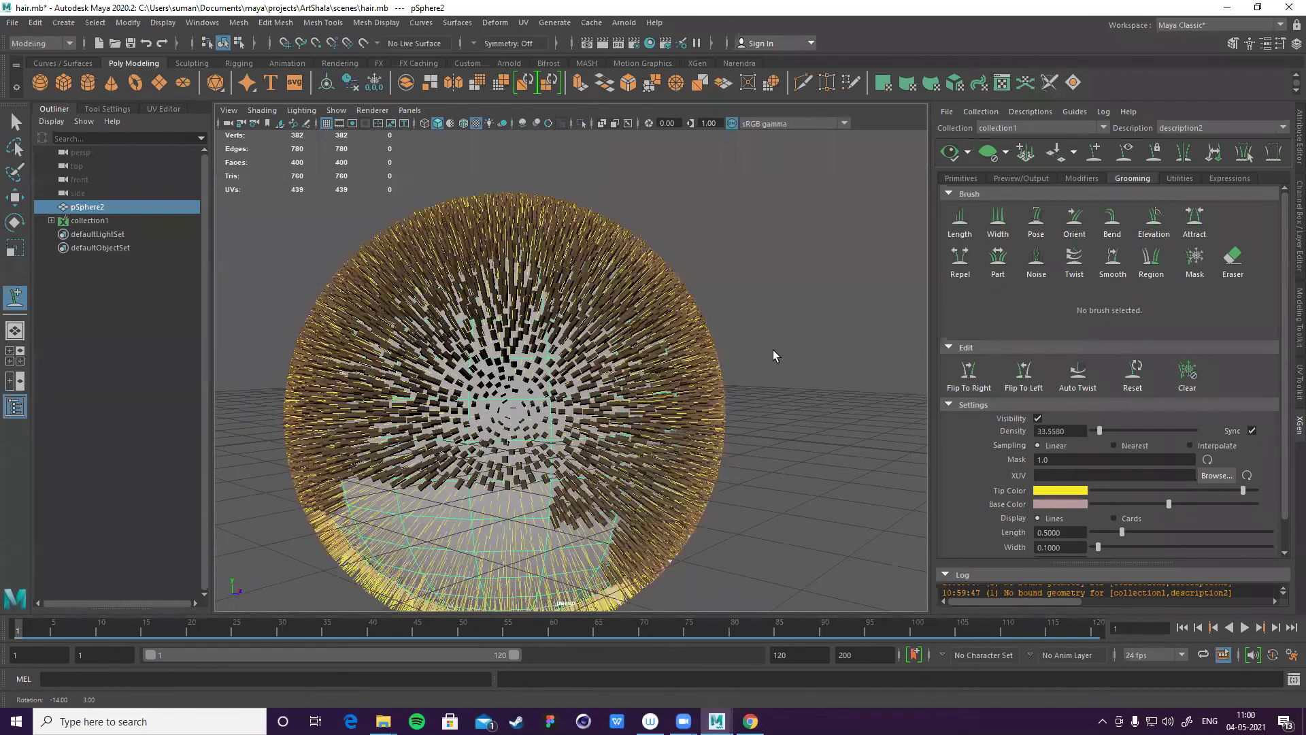
scroll(830, 340, "up", 2)
scroll(833, 251, "up", 1)
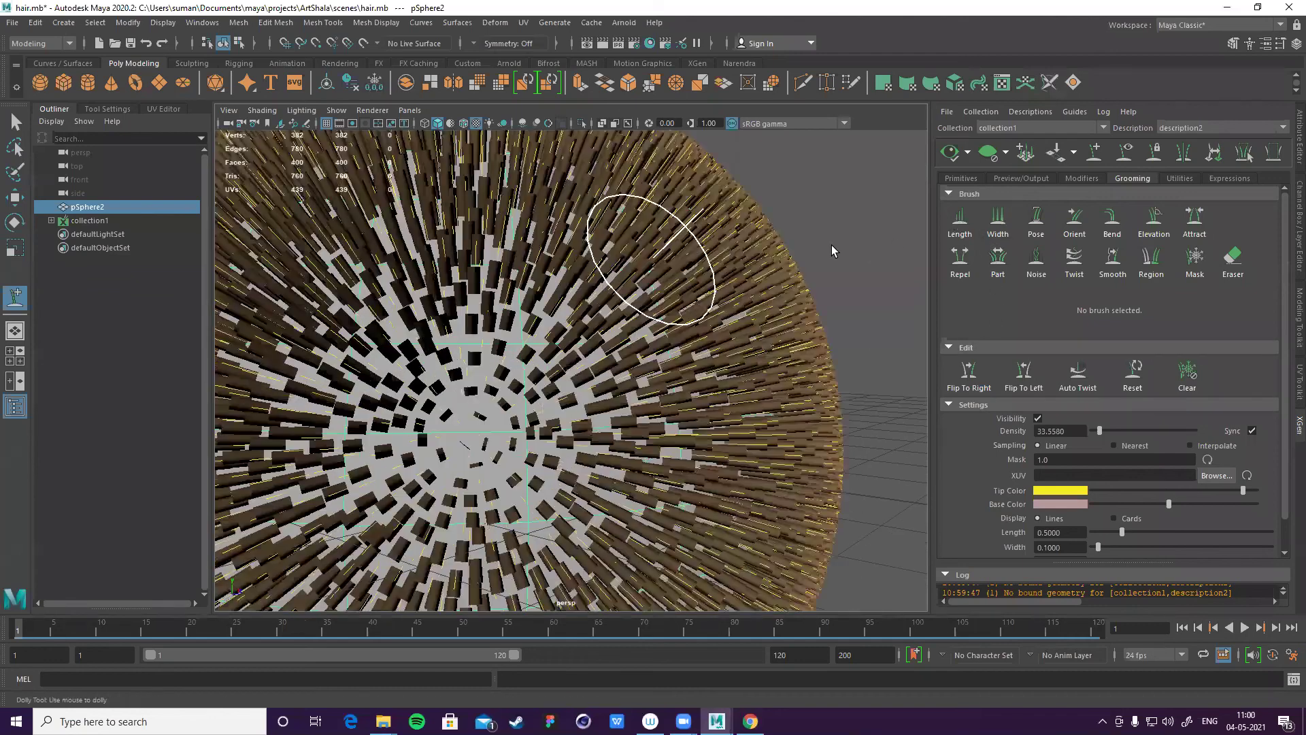
left_click(793, 292)
scroll(729, 335, "down", 5)
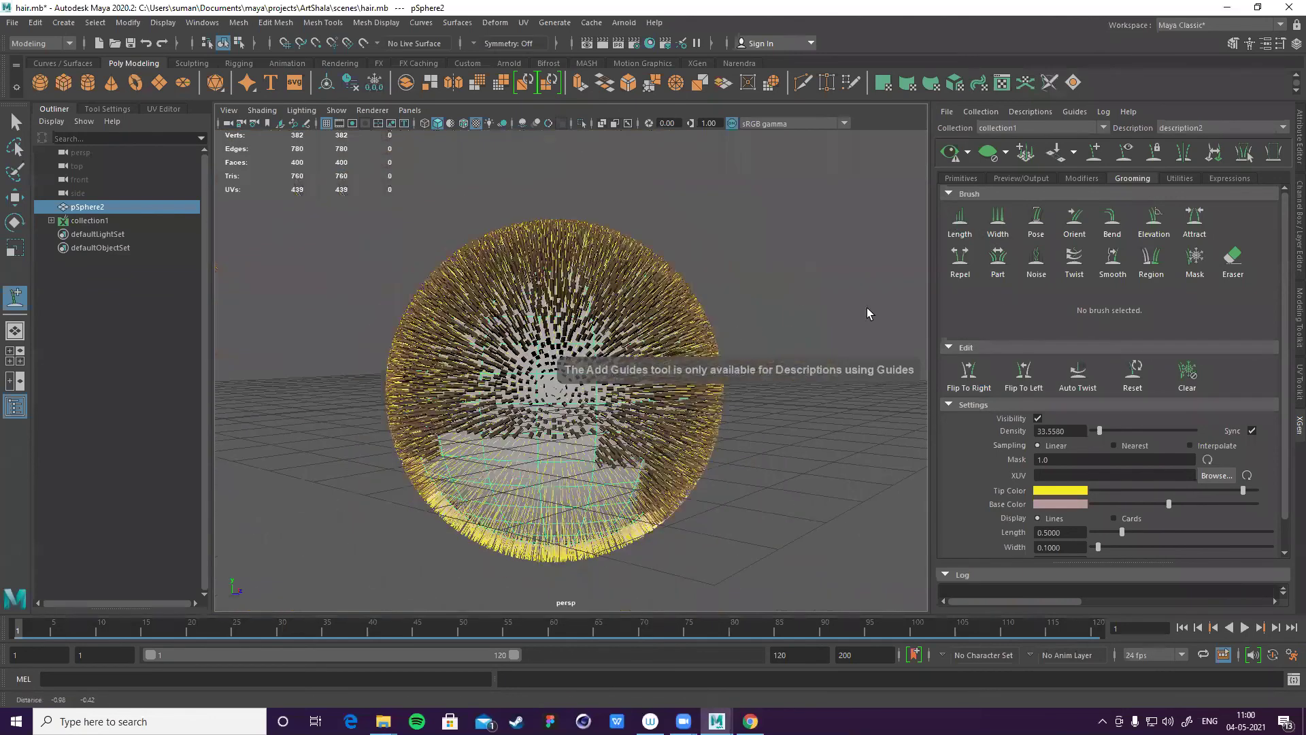
left_click_drag(869, 312, 913, 296, "alt")
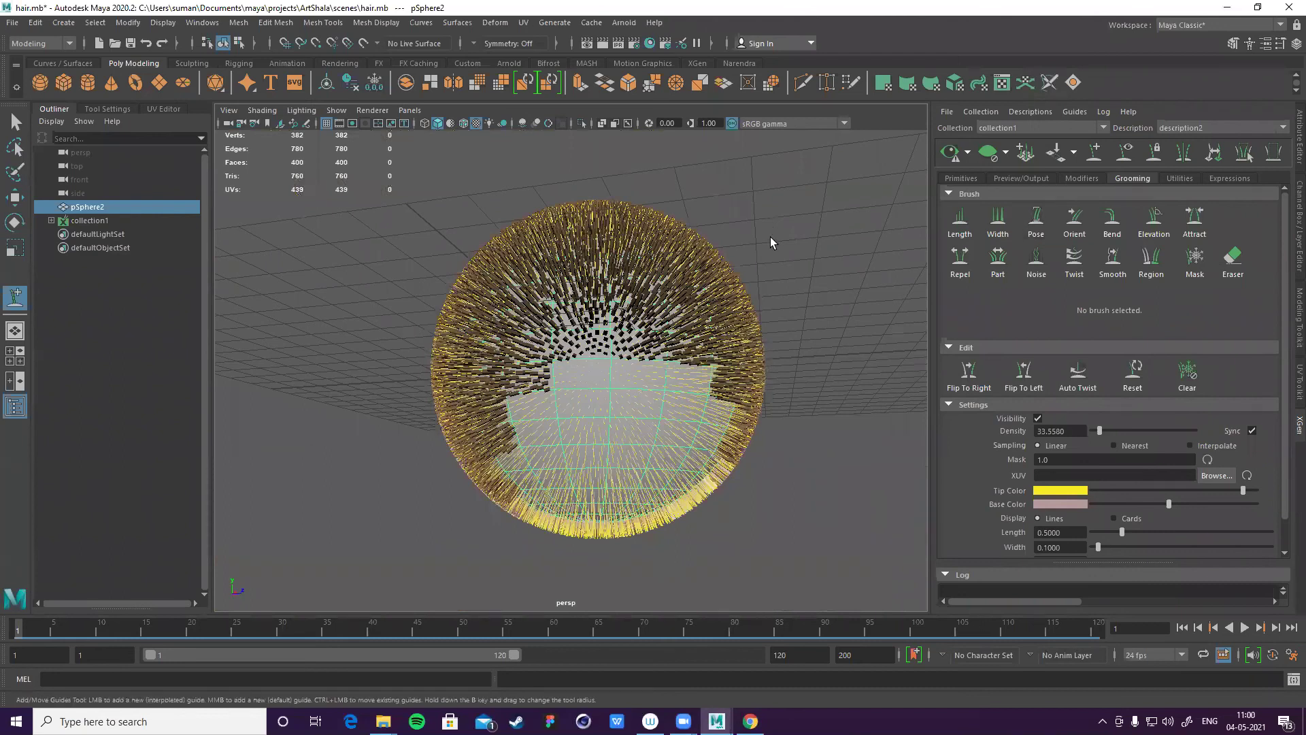
left_click_drag(714, 278, 1014, 413, "alt")
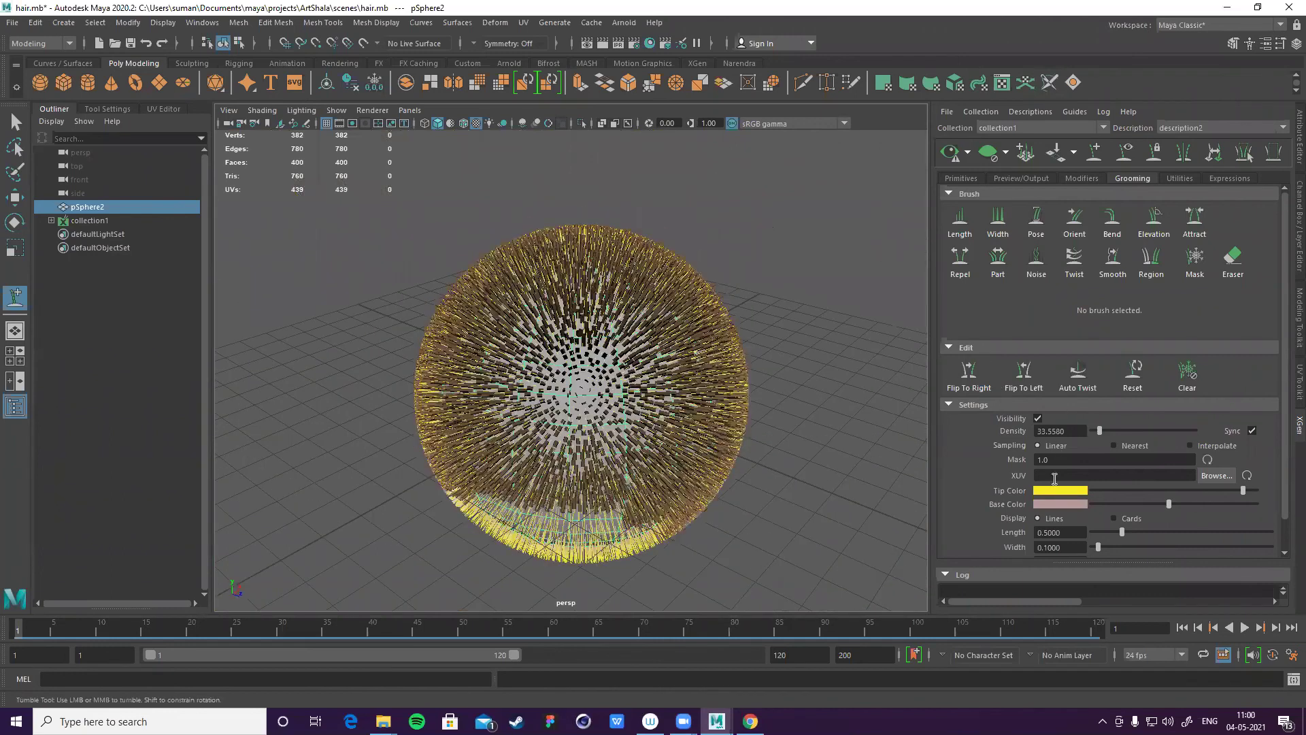
- Lengthen patches of hair along the upper half and the sides of the sphere with the Length brush
left_click(959, 221)
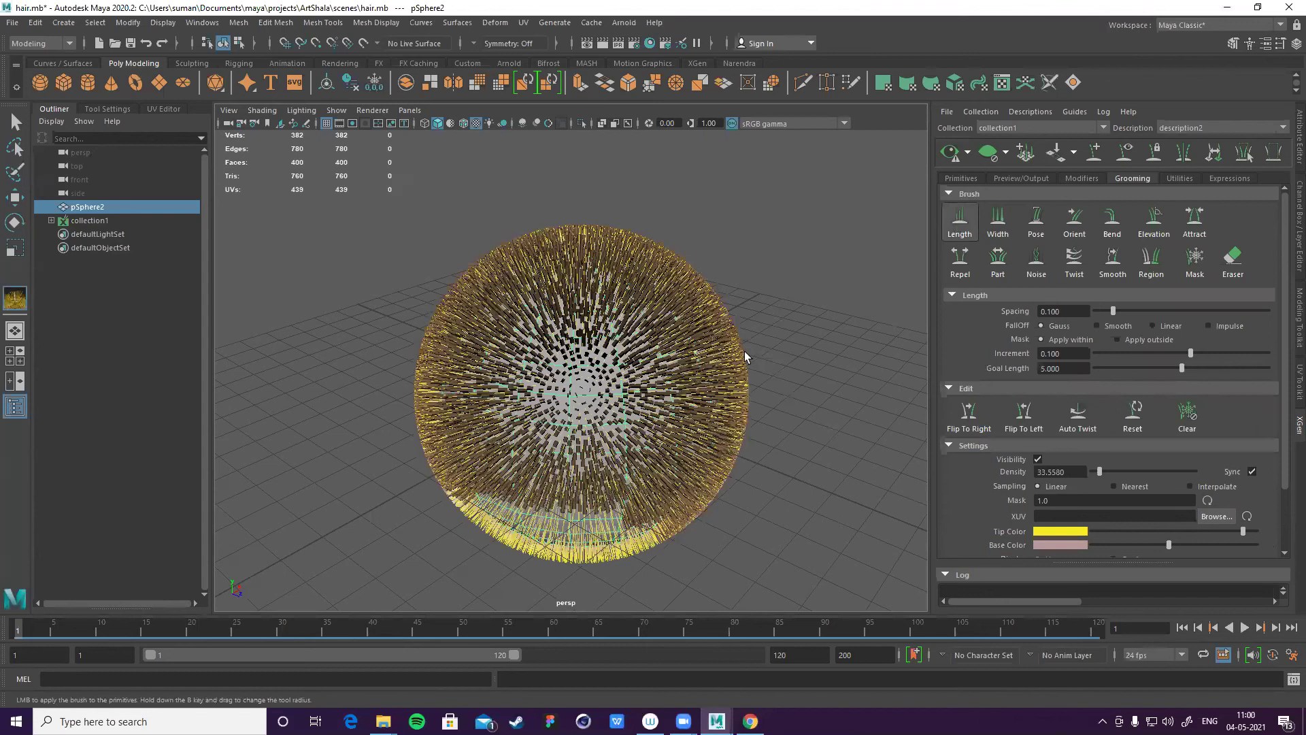
mouse_move(786, 364)
left_mouse_down("alt")
mouse_move(743, 298)
mouse_move(767, 294)
mouse_move(727, 327)
mouse_move(756, 291)
mouse_move(745, 327)
mouse_move(651, 253)
mouse_move(467, 307)
mouse_move(466, 362)
mouse_move(449, 347)
mouse_move(491, 324)
mouse_move(493, 460)
left_mouse_up("alt")
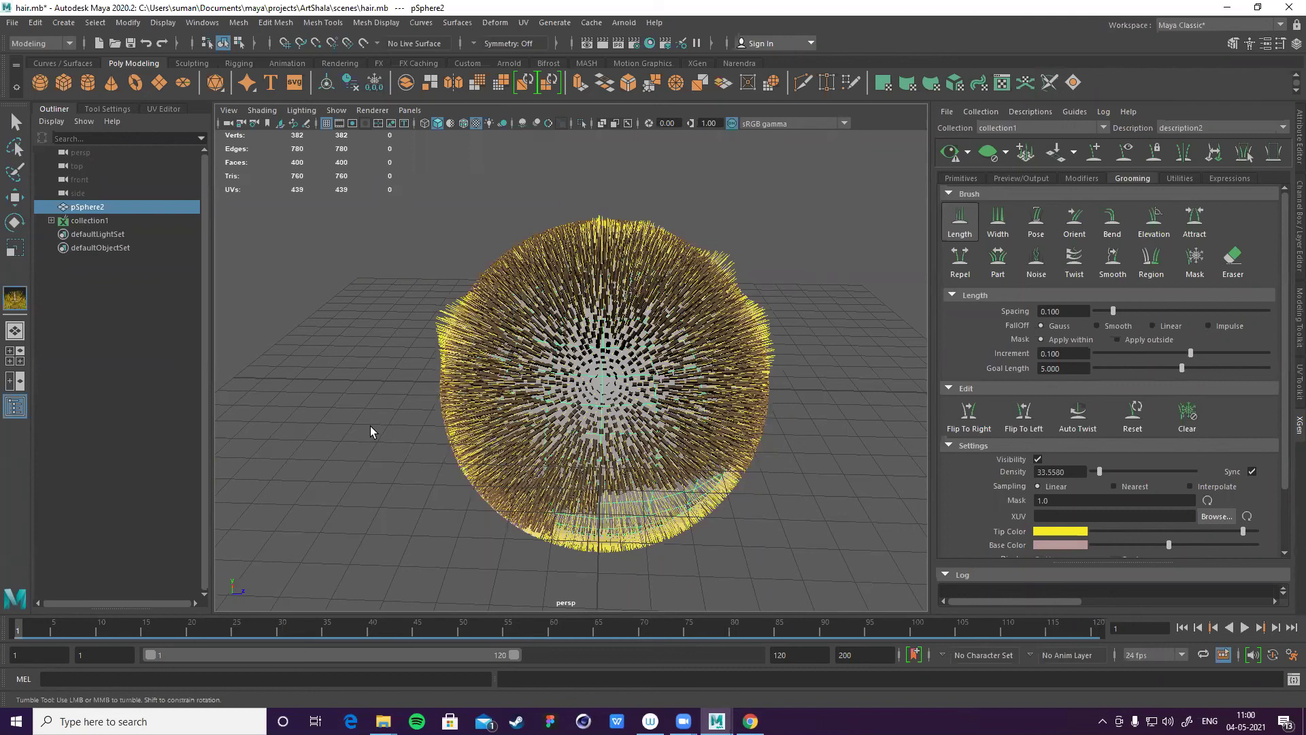
mouse_move(551, 316)
left_mouse_down("alt")
mouse_move(521, 292)
mouse_move(481, 321)
mouse_move(528, 329)
left_mouse_up("alt")
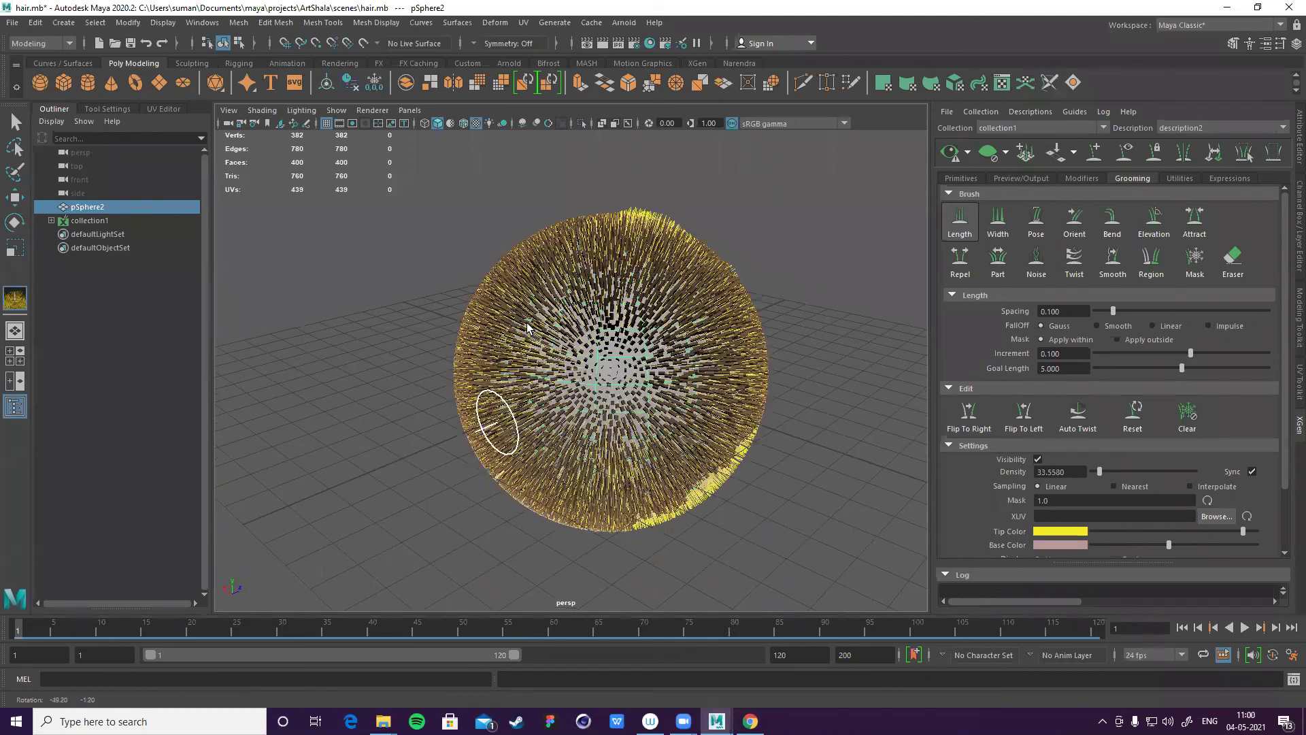
mouse_move(726, 375)
left_mouse_down("alt")
mouse_move(851, 355)
mouse_move(723, 367)
left_mouse_up("alt")
left_click_drag(559, 315, 600, 313, "alt")
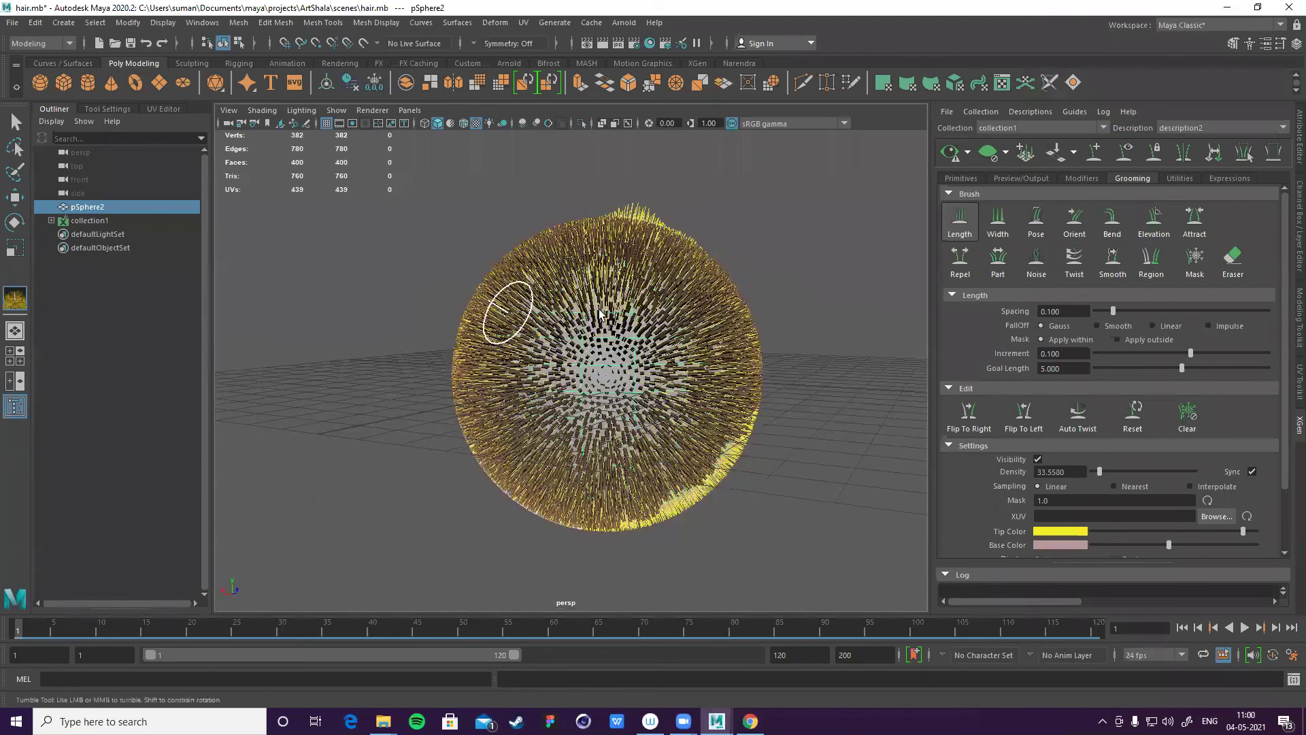
mouse_move(651, 255)
left_mouse_down("alt")
mouse_move(765, 259)
mouse_move(667, 284)
left_mouse_up("alt")
left_click_drag(539, 389, 560, 208, "alt")
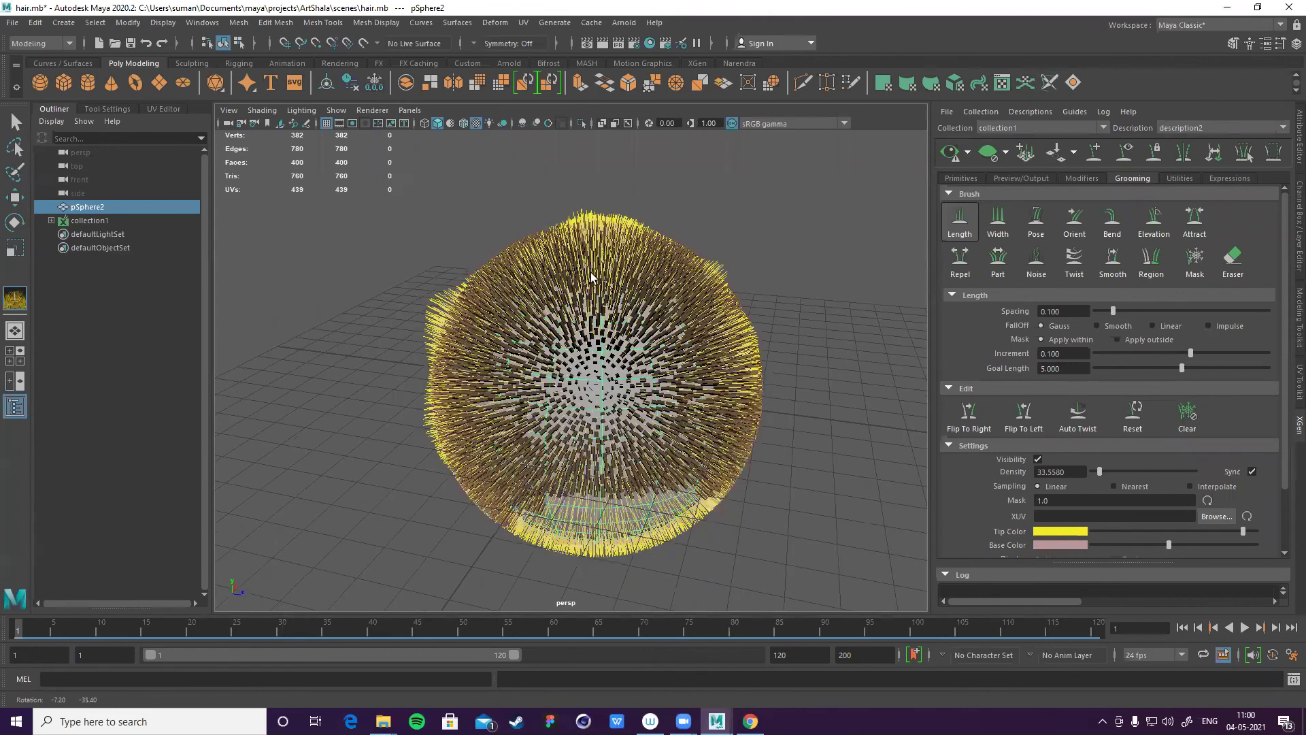
left_click_drag(714, 195, 612, 195, "alt")
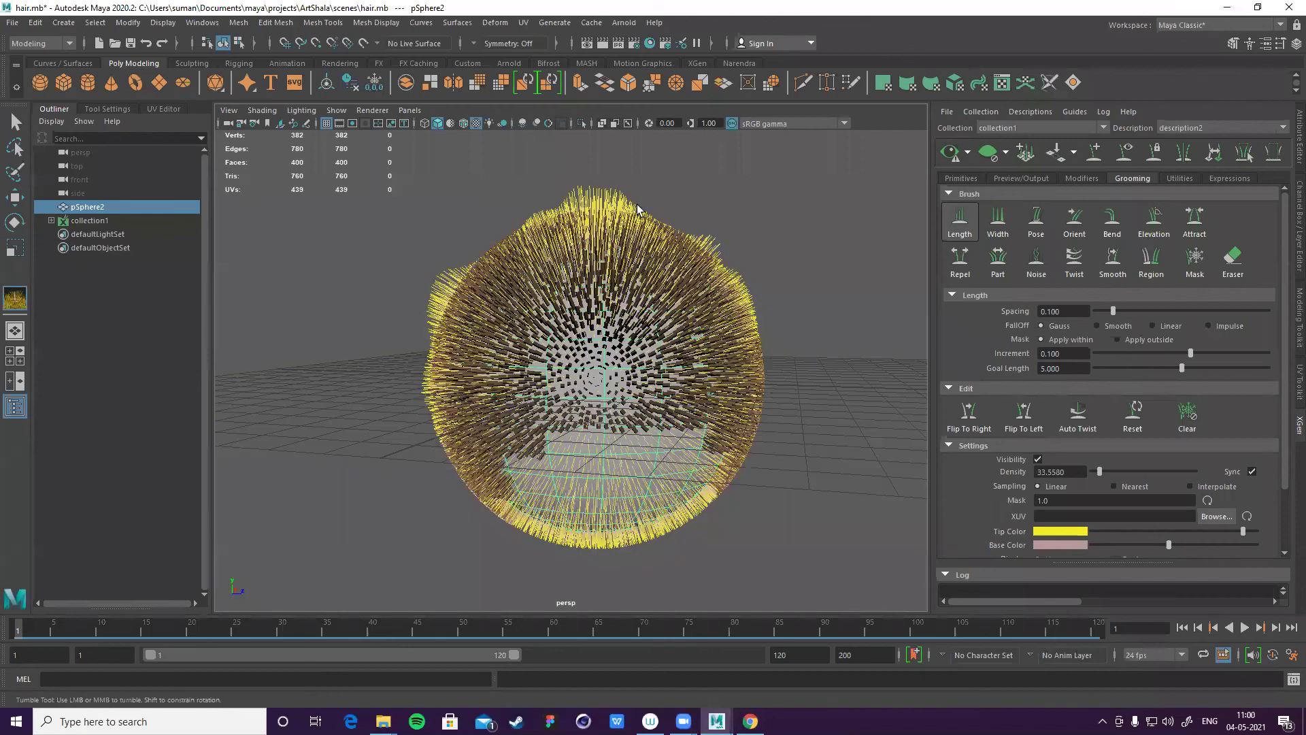
left_click_drag(617, 256, 607, 284, "alt")
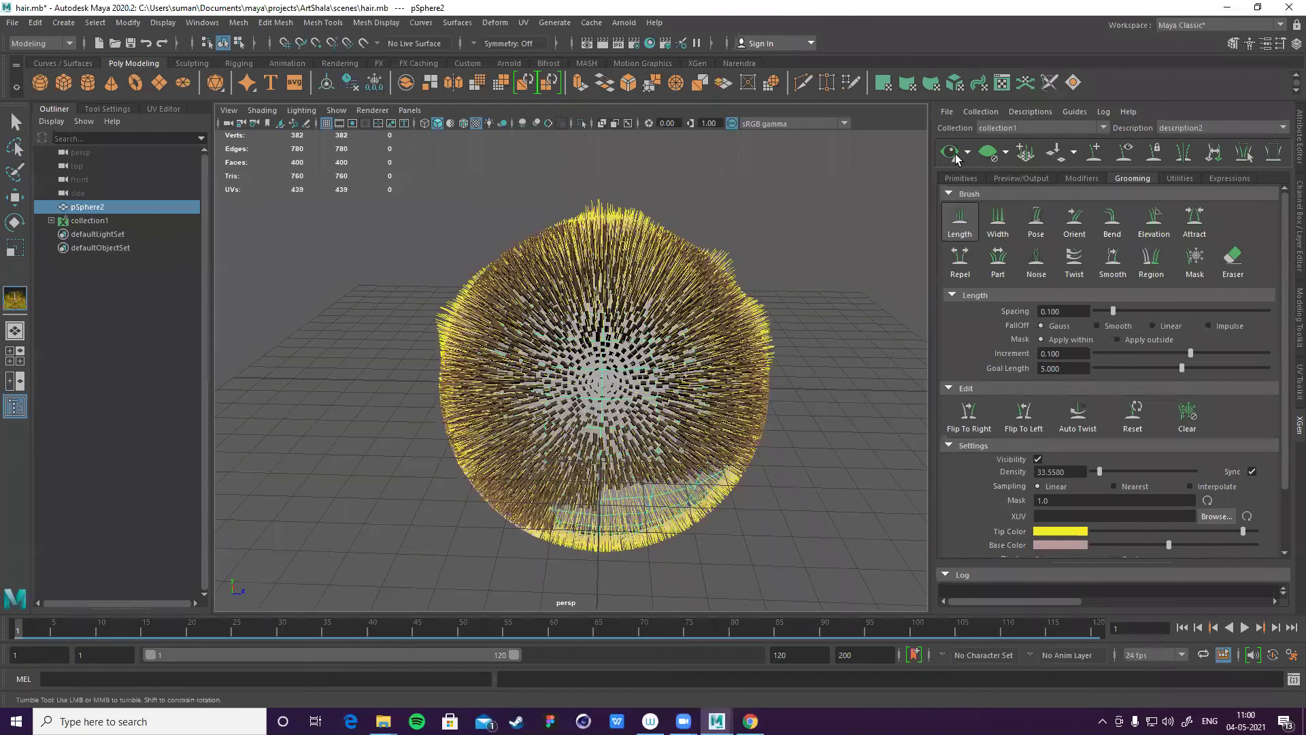
left_click_drag(912, 182, 862, 199, "alt")
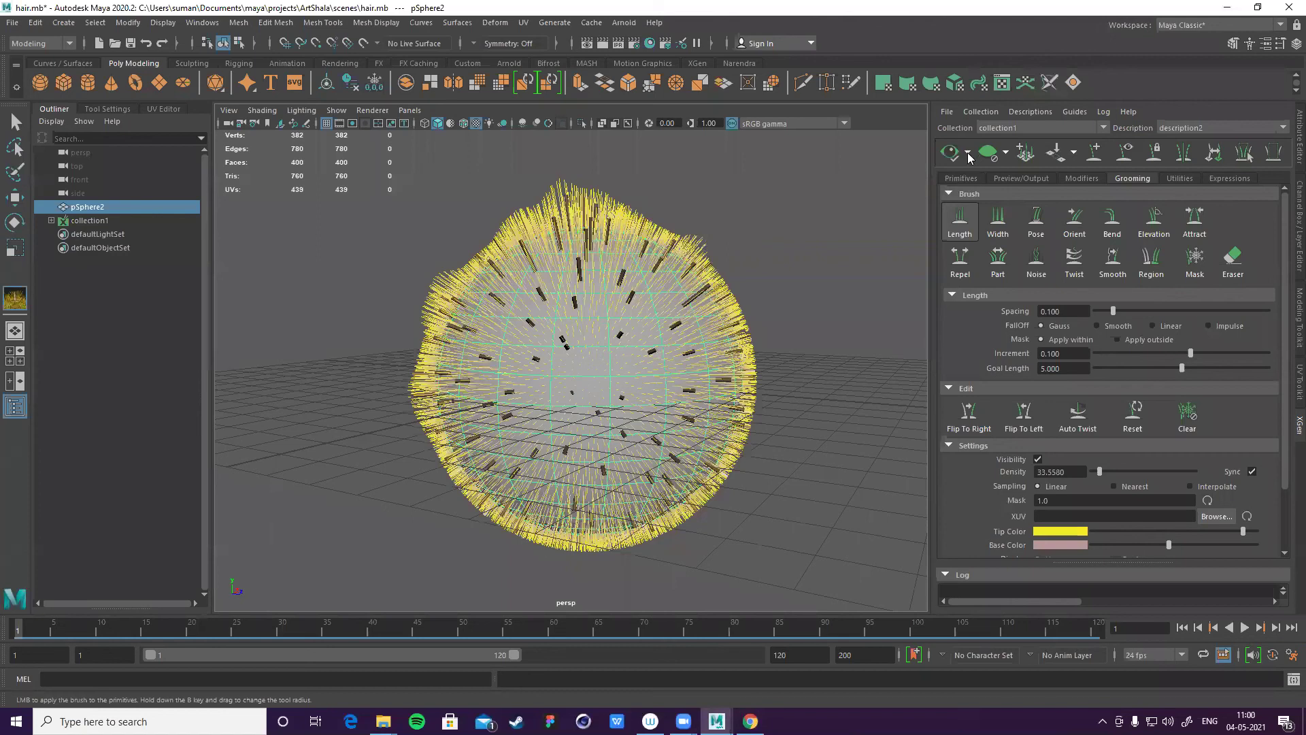
- Turn on automatic preview updates for the XGen description
left_click(968, 154)
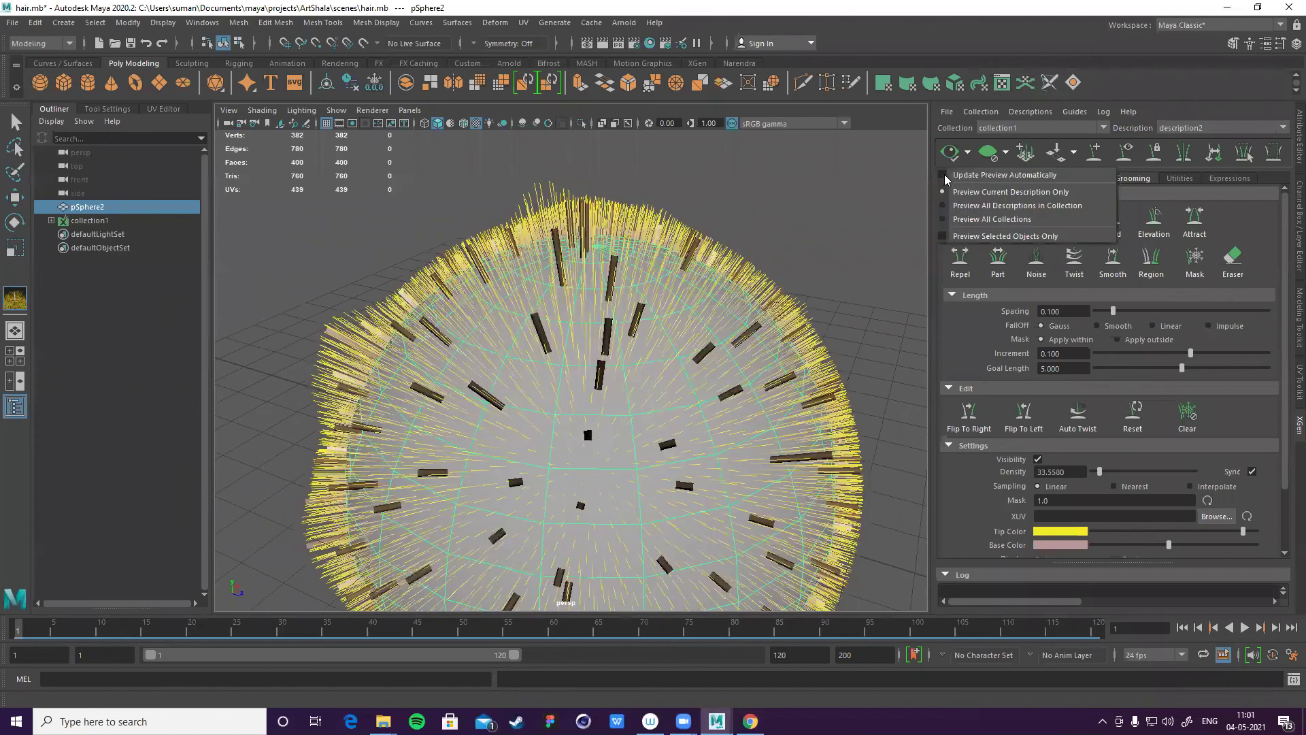
left_click(944, 174)
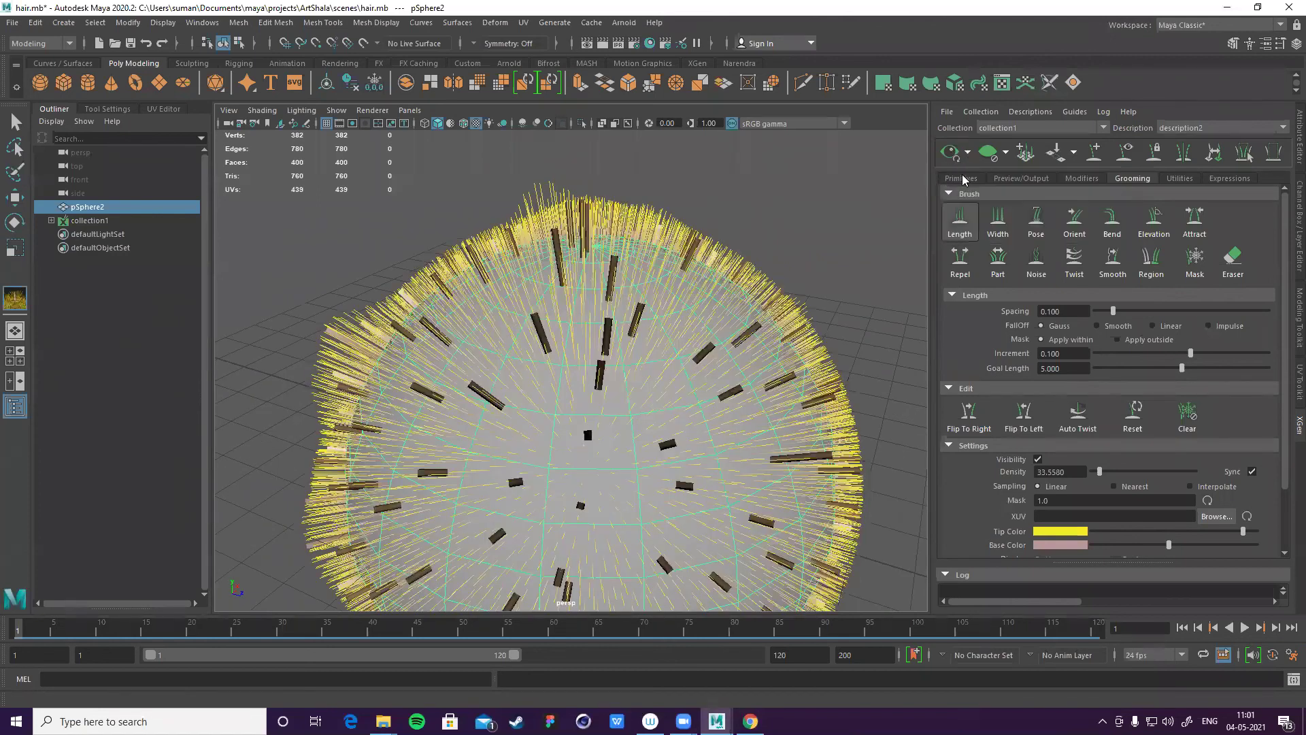
left_click(968, 154)
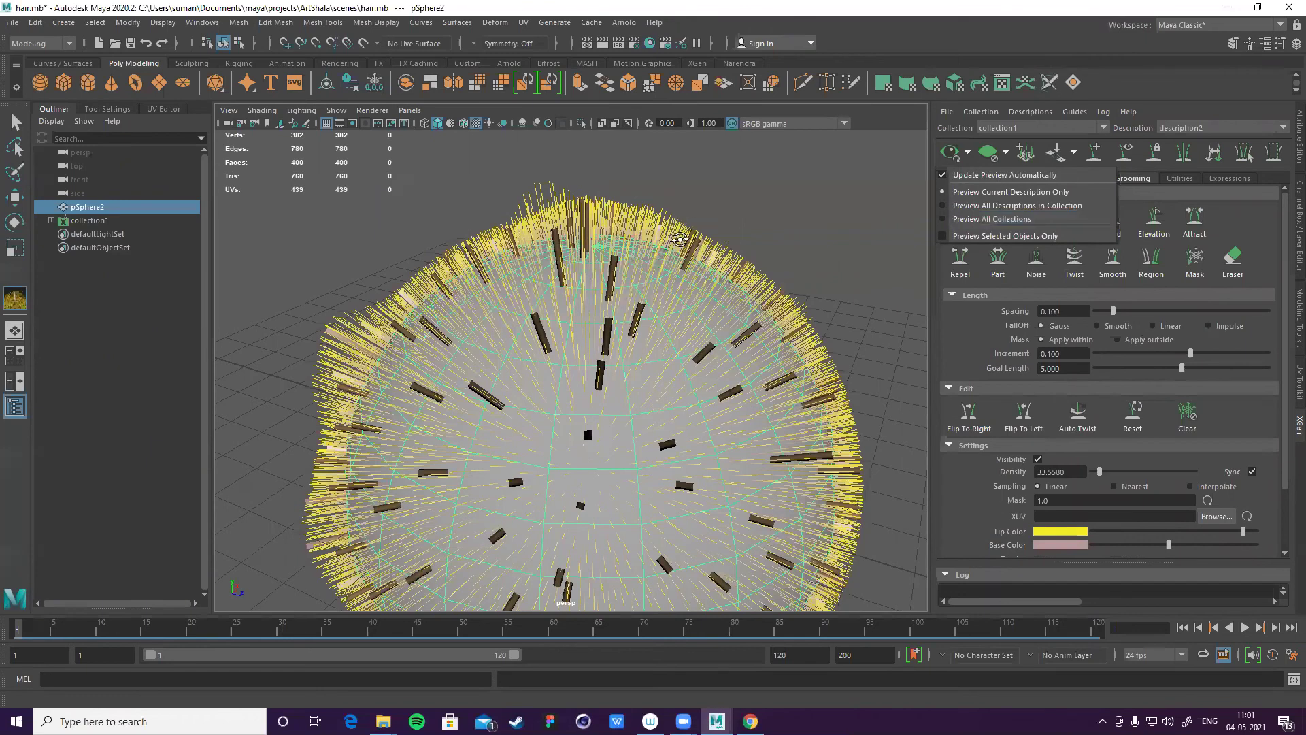
left_click_drag(708, 306, 711, 304, "alt")
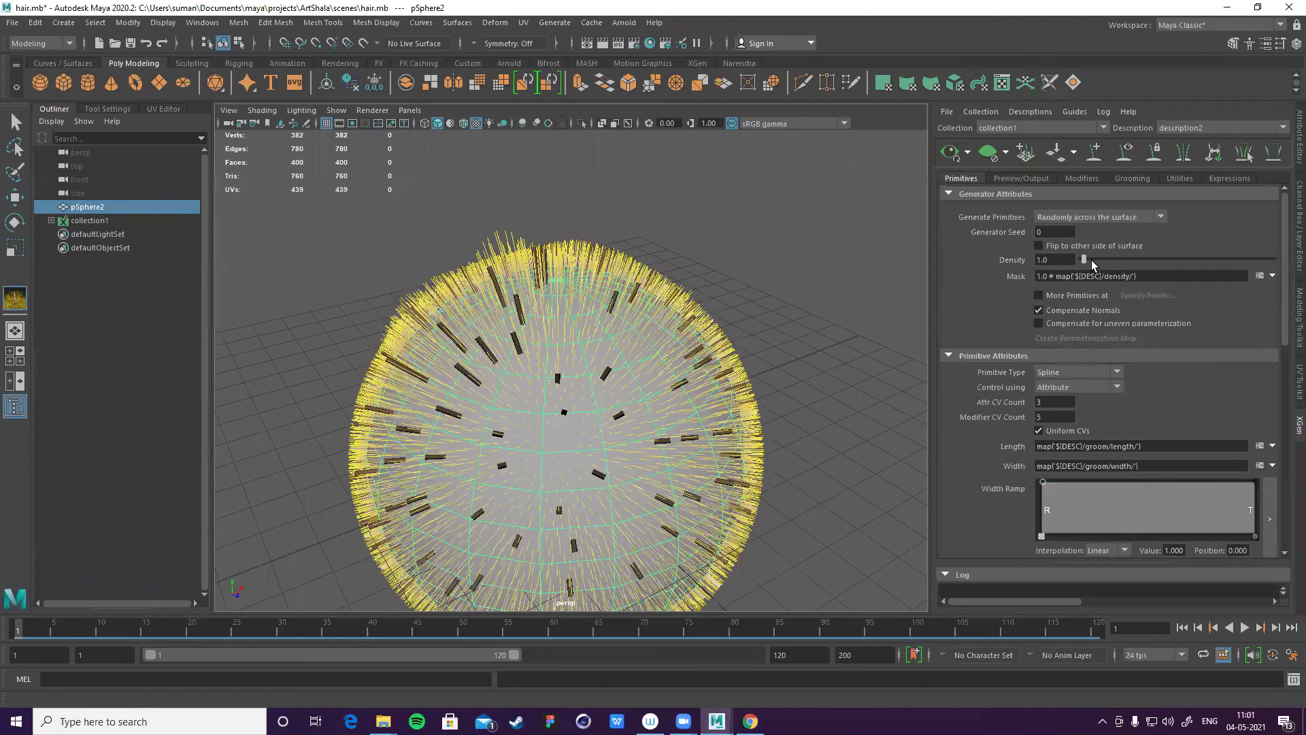
- Set the primitive density to 5.35 and the taper to 0.655
left_click(1090, 260)
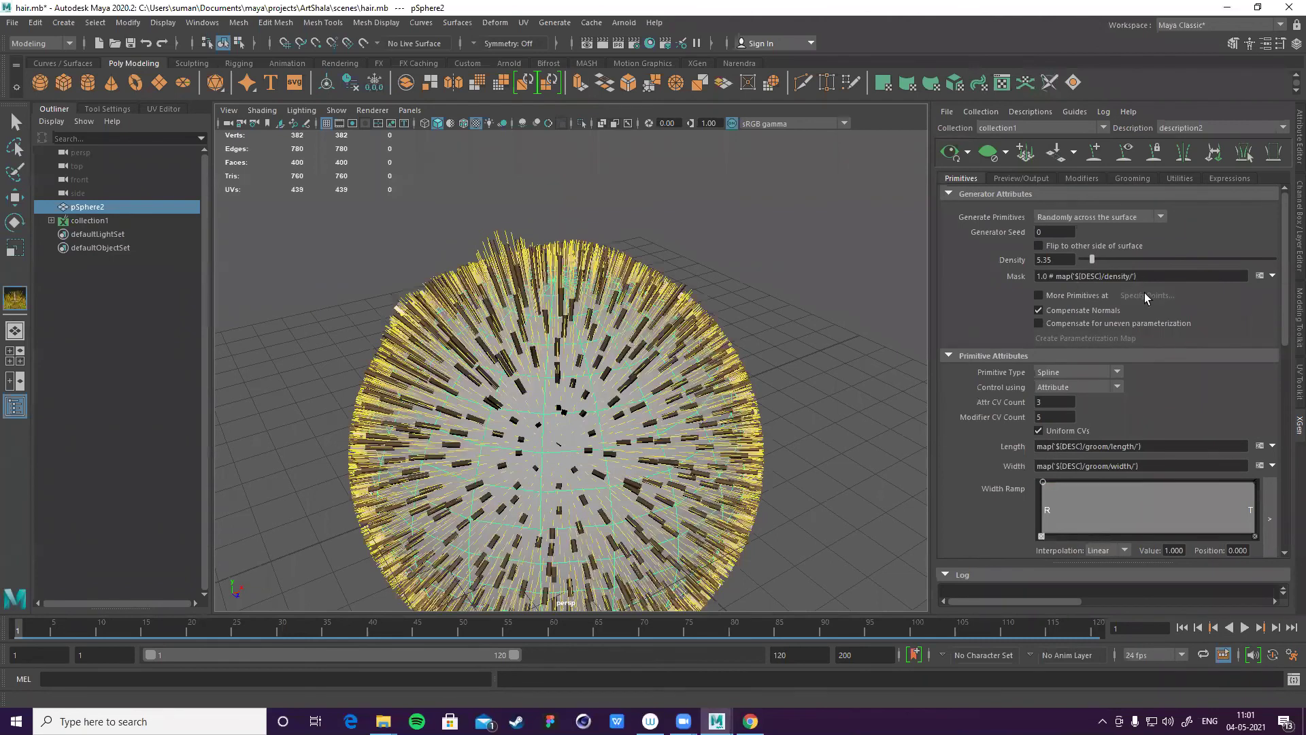
scroll(1144, 292, "down", 5)
left_click_drag(1167, 324, 1181, 324)
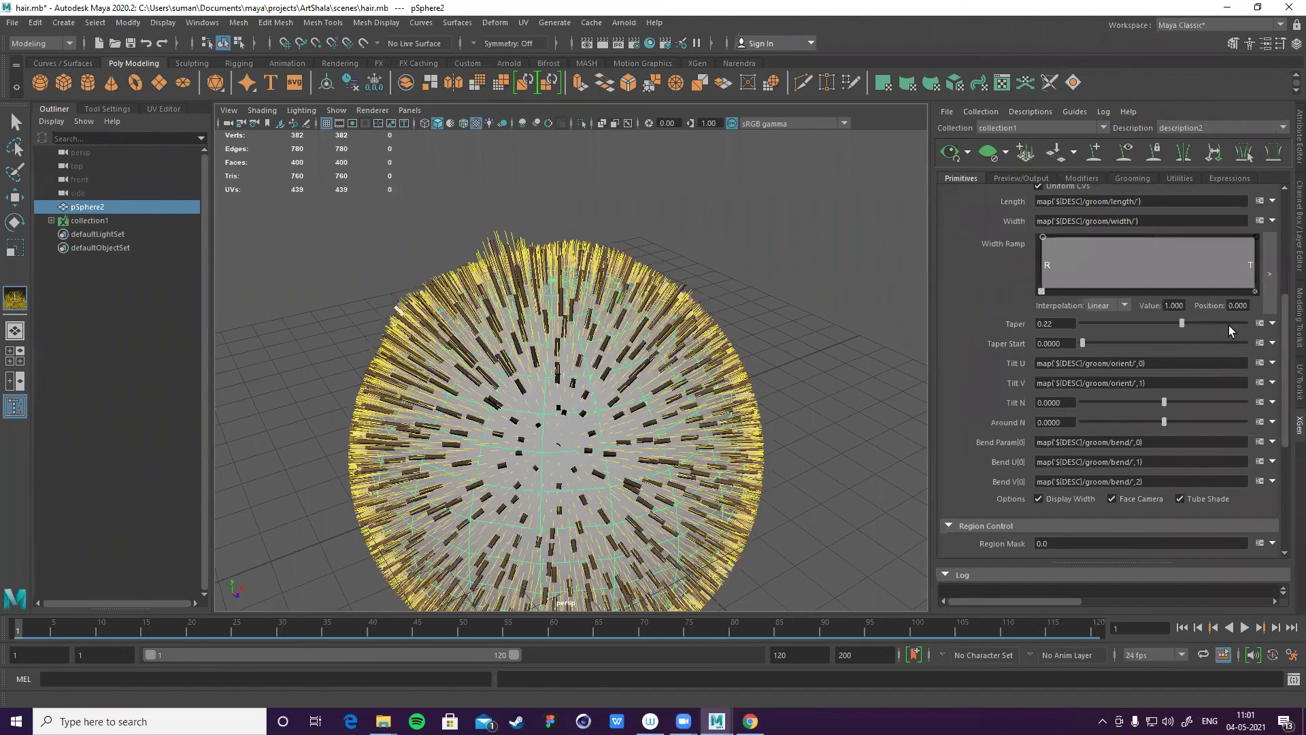
left_click(1216, 325)
- Lower the root of the width ramp to 0.579 at position 0.022, adjust its tip, and set the preview's start percent to 9.965
scroll(1132, 324, "up", 5)
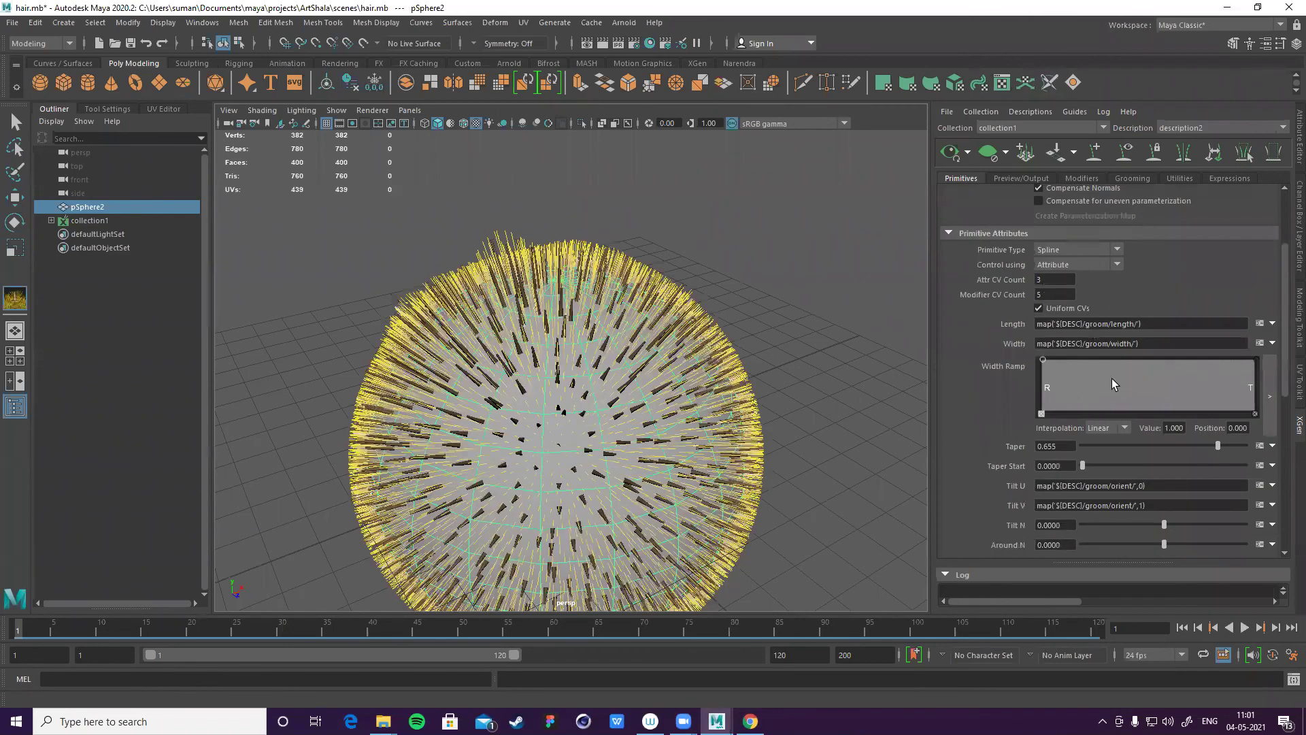
scroll(1168, 362, "up", 3)
scroll(1168, 362, "down", 4)
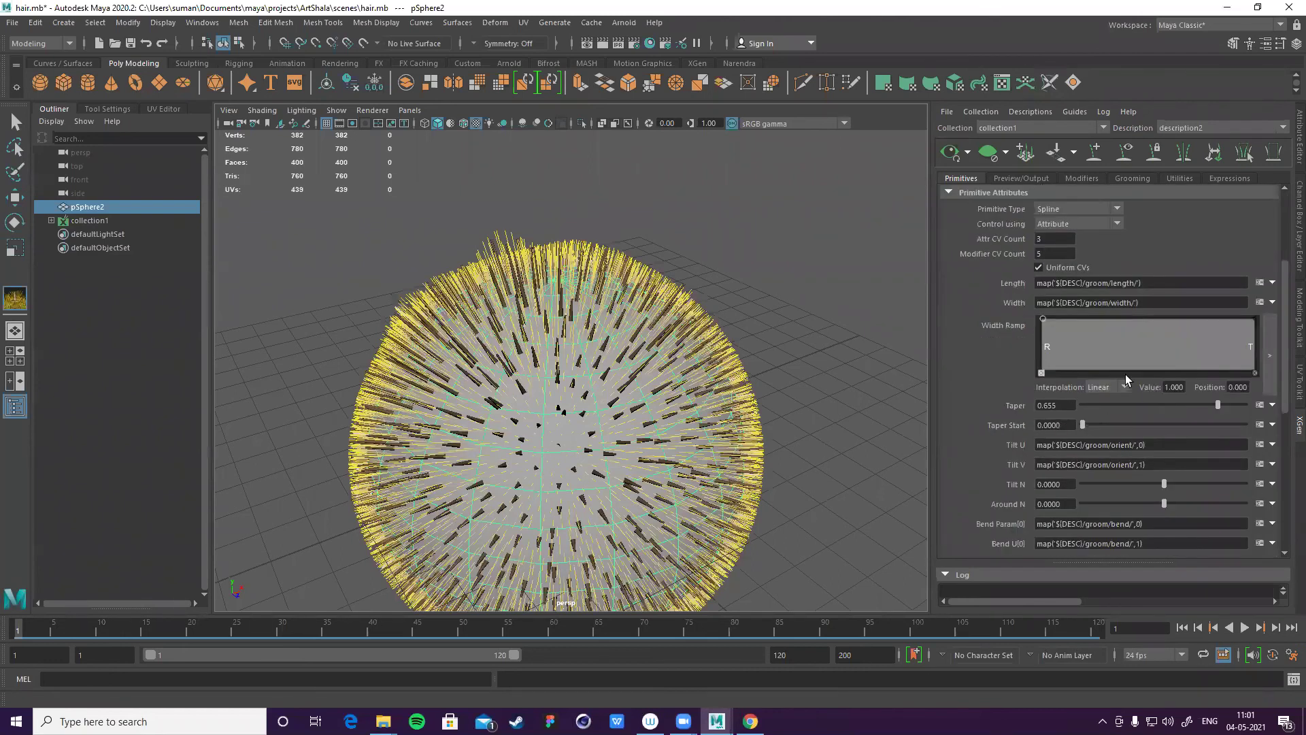
scroll(1125, 374, "down", 2)
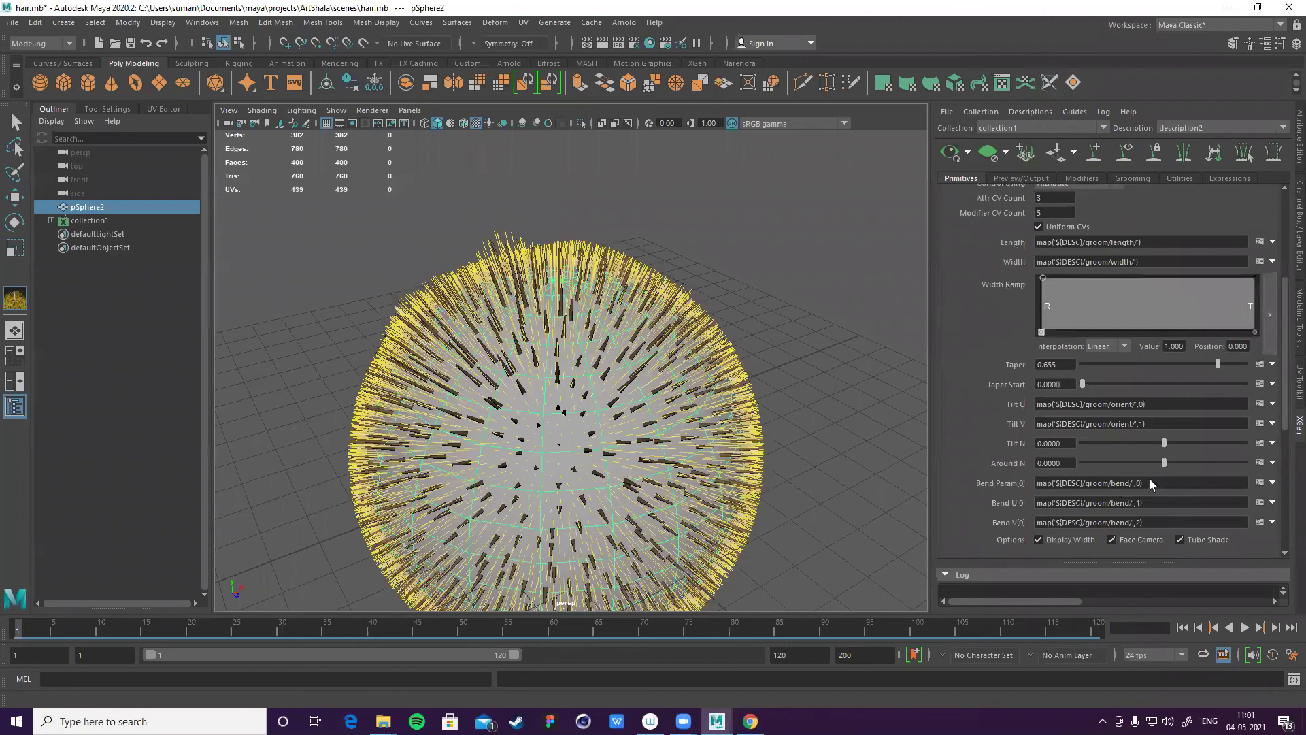
scroll(1150, 478, "up", 6)
scroll(1047, 270, "up", 2)
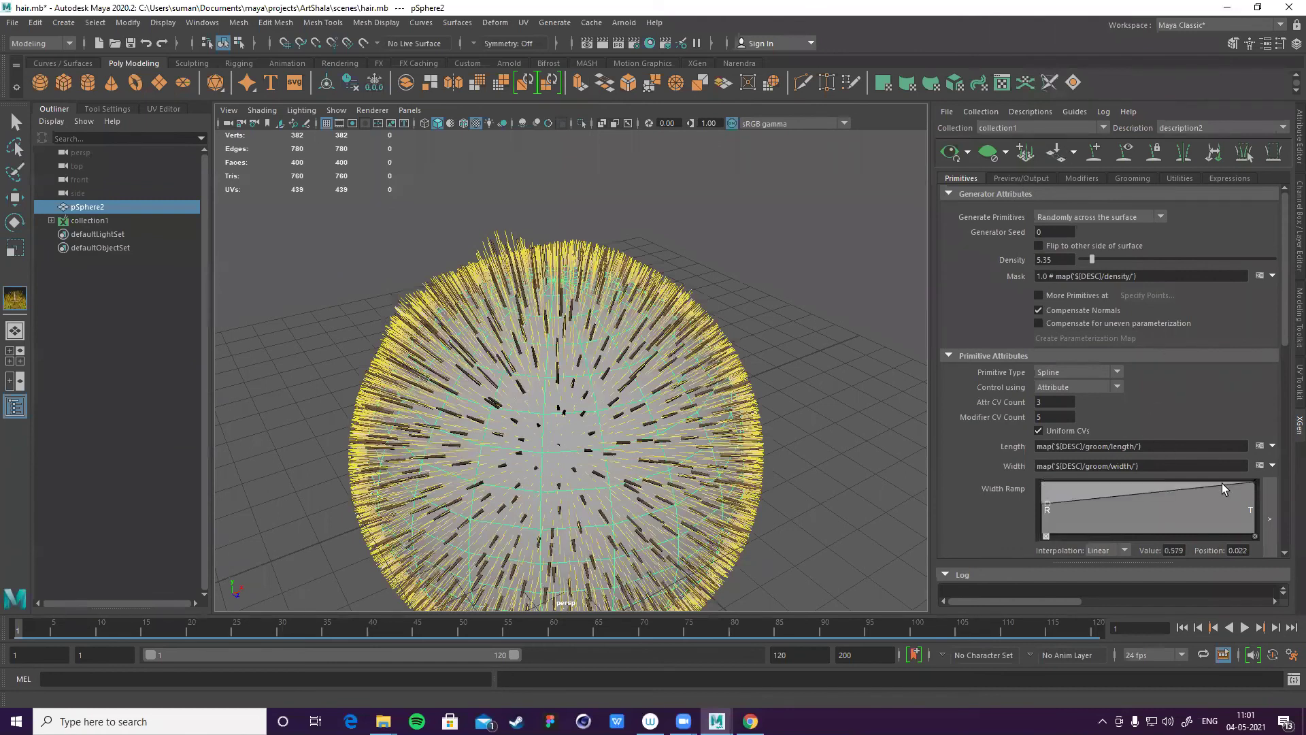
left_click_drag(1253, 489, 1252, 495)
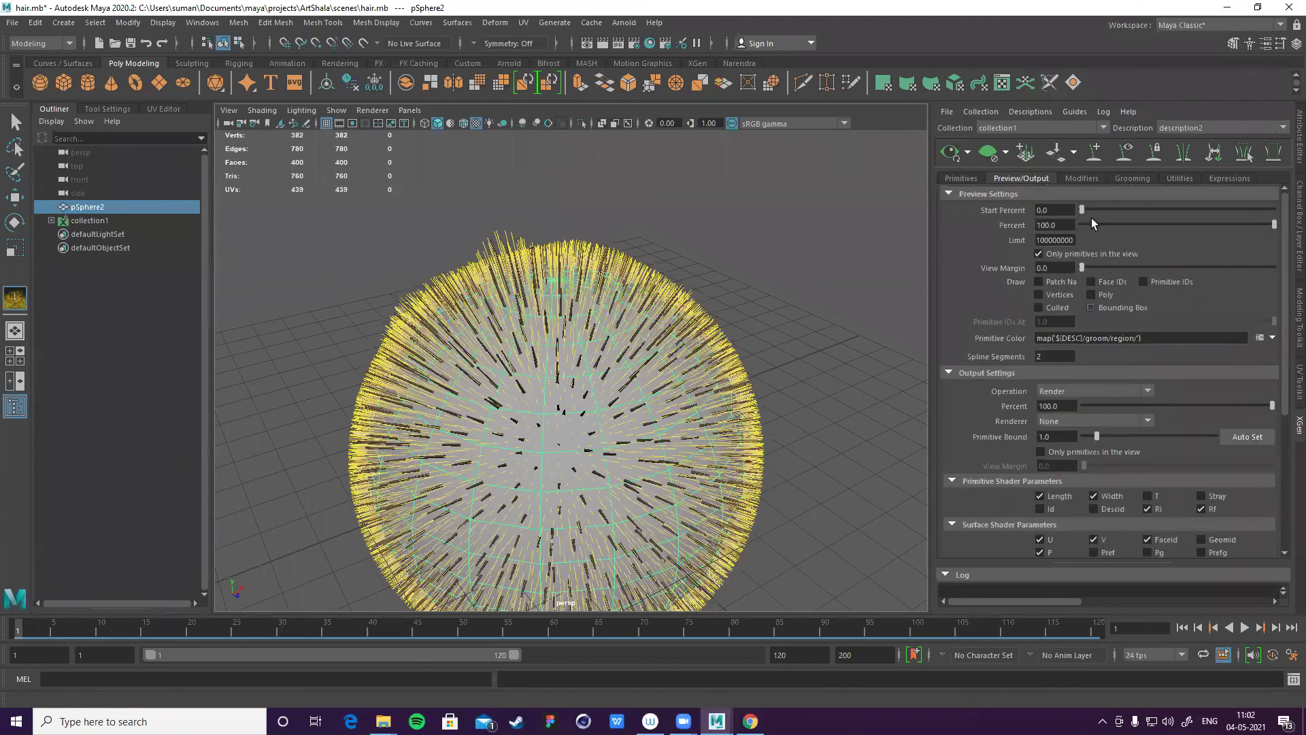
mouse_move(1086, 208)
left_mouse_down()
mouse_move(1107, 208)
mouse_move(1094, 209)
left_mouse_up()
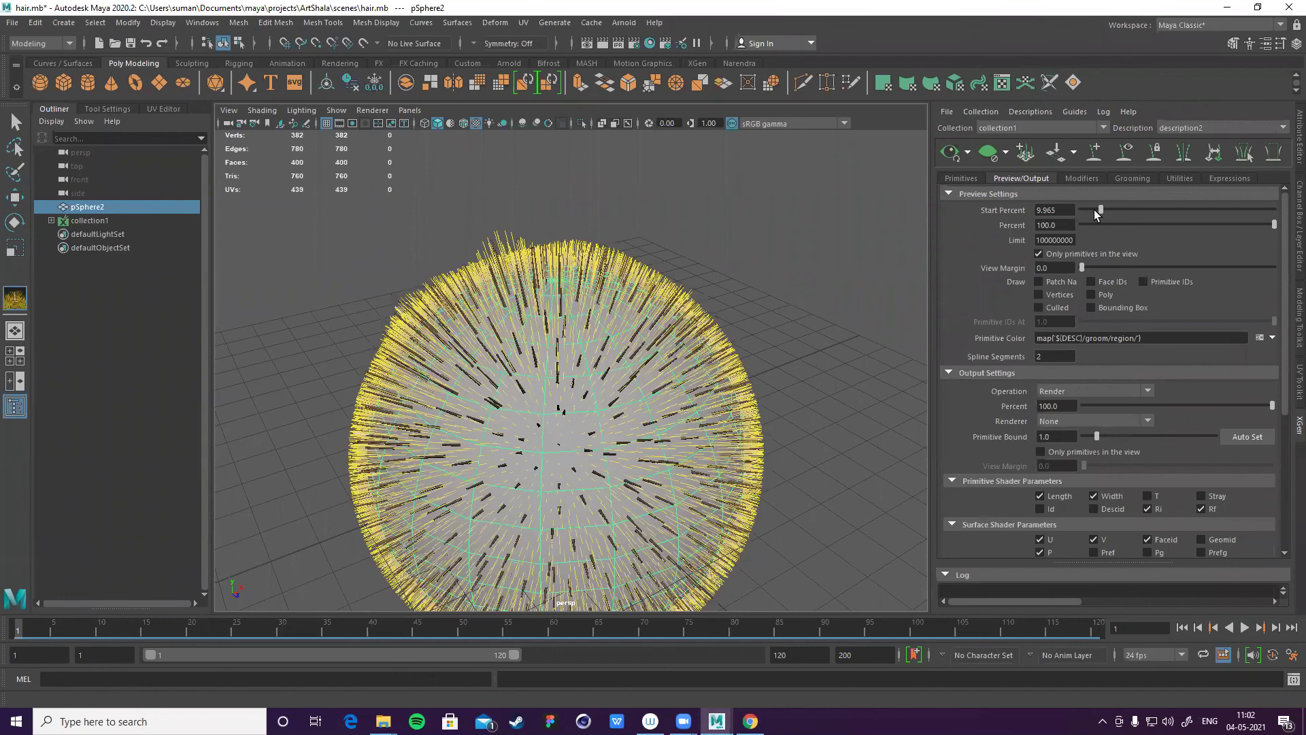
- Lengthen a small patch of hair on the sphere's upper side with the Length brush
left_click(1124, 178)
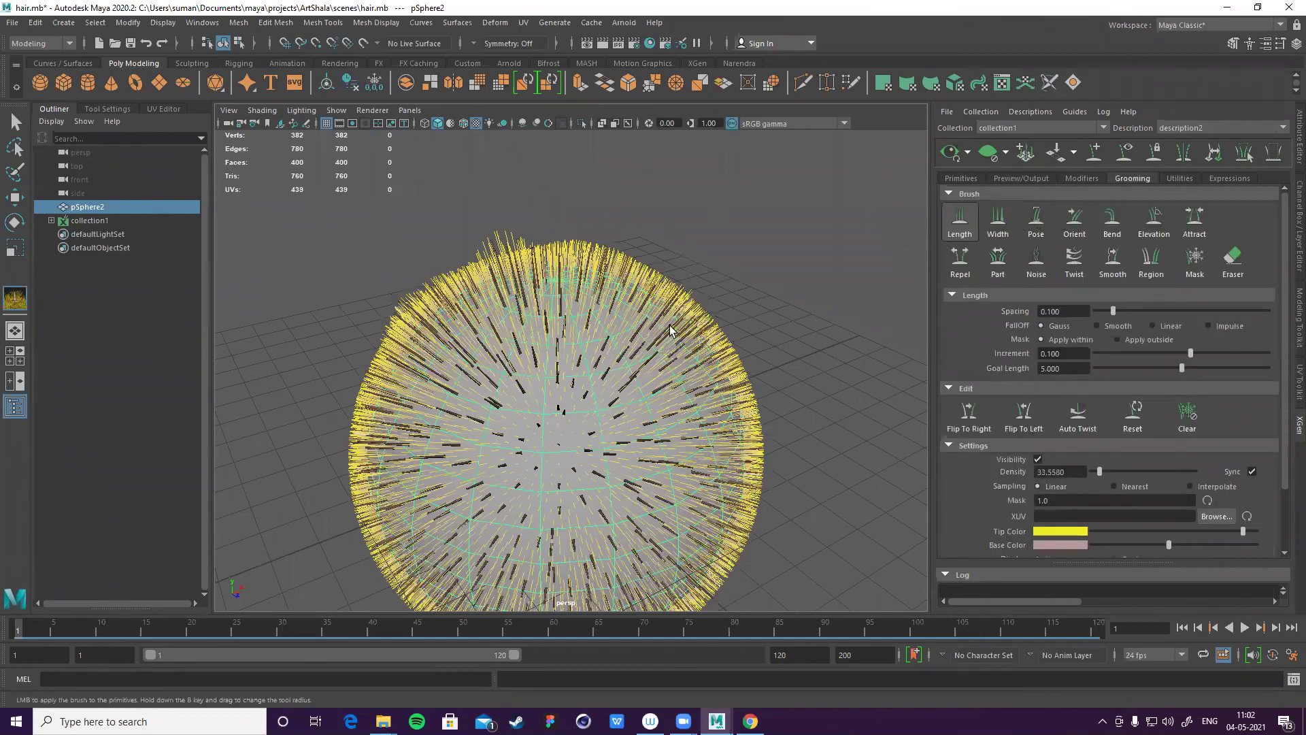
scroll(674, 340, "up", 3)
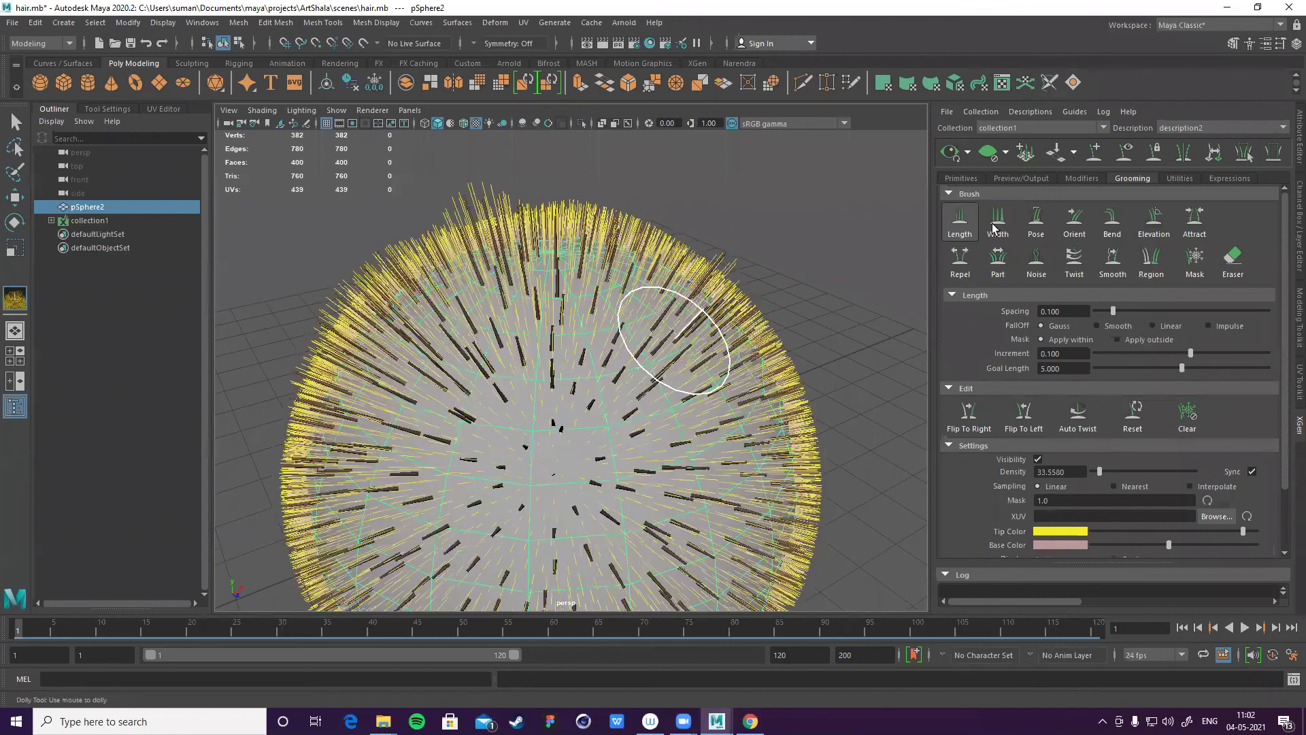
scroll(731, 225, "up", 2)
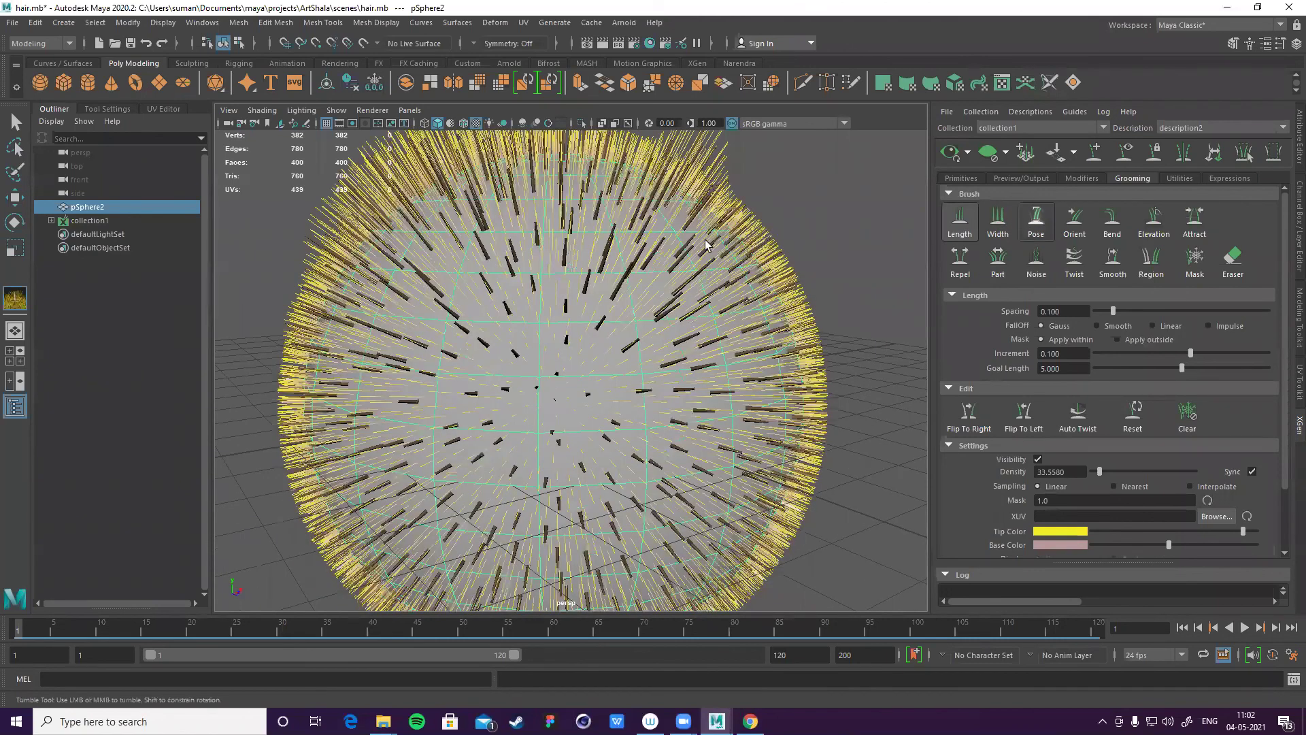
- Comb the hair on the front of the sphere diagonally with the Pose brush
key("w")
scroll(662, 201, "down", 3)
key("p")
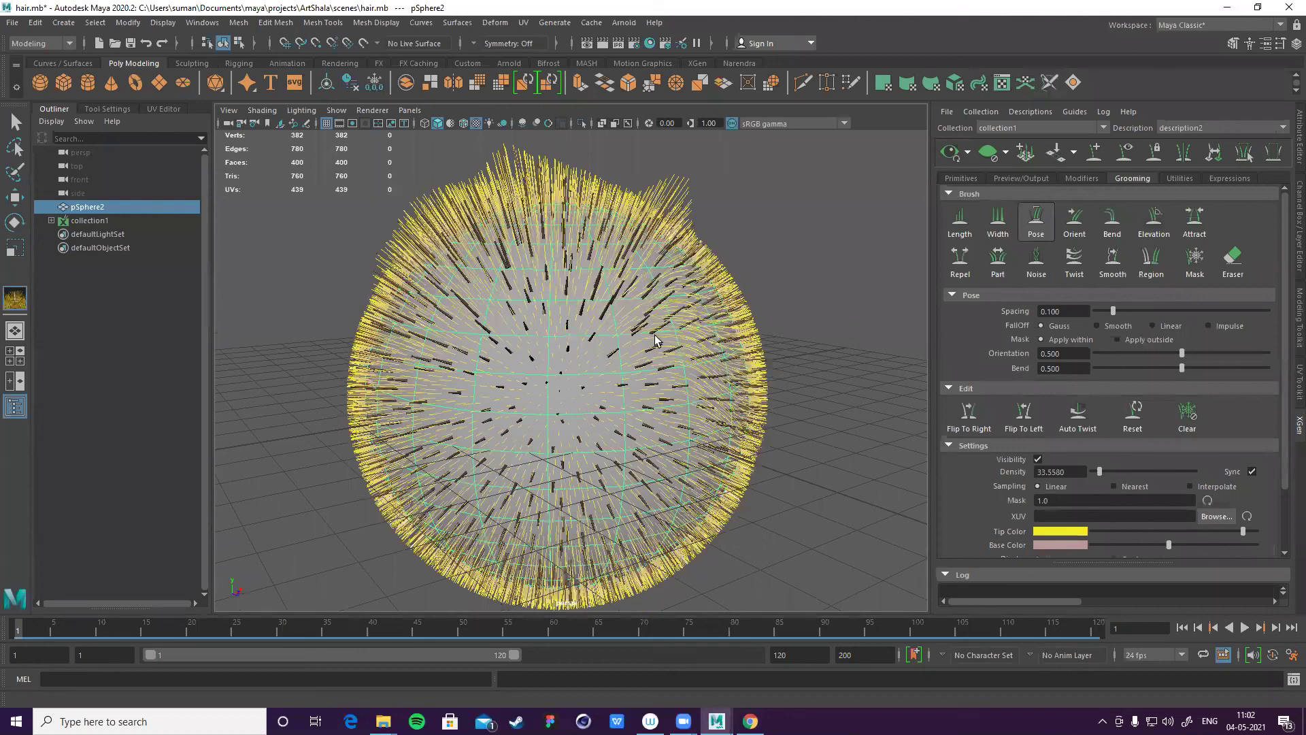
left_click_drag(481, 452, 475, 376, "alt")
left_click_drag(633, 329, 681, 377)
left_click(1049, 233)
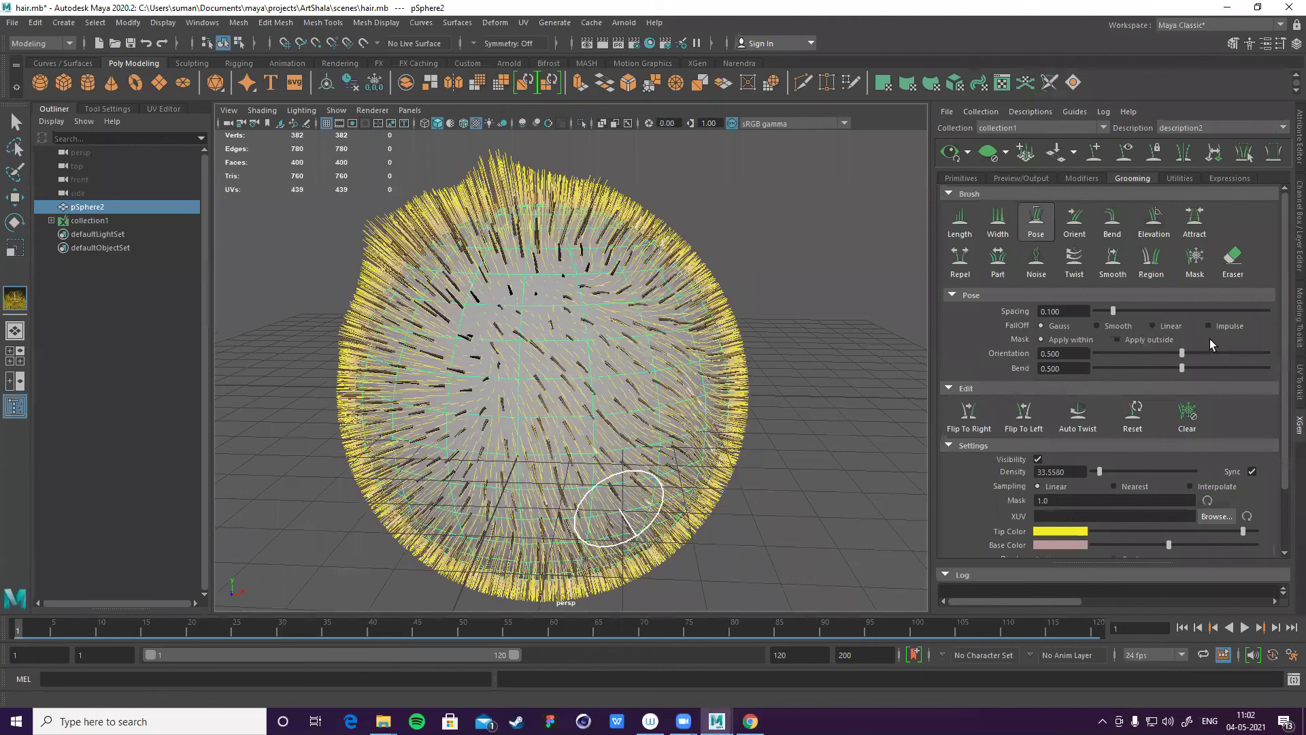
- Raise the groom spline density to 120.8061
scroll(1127, 394, "down", 3)
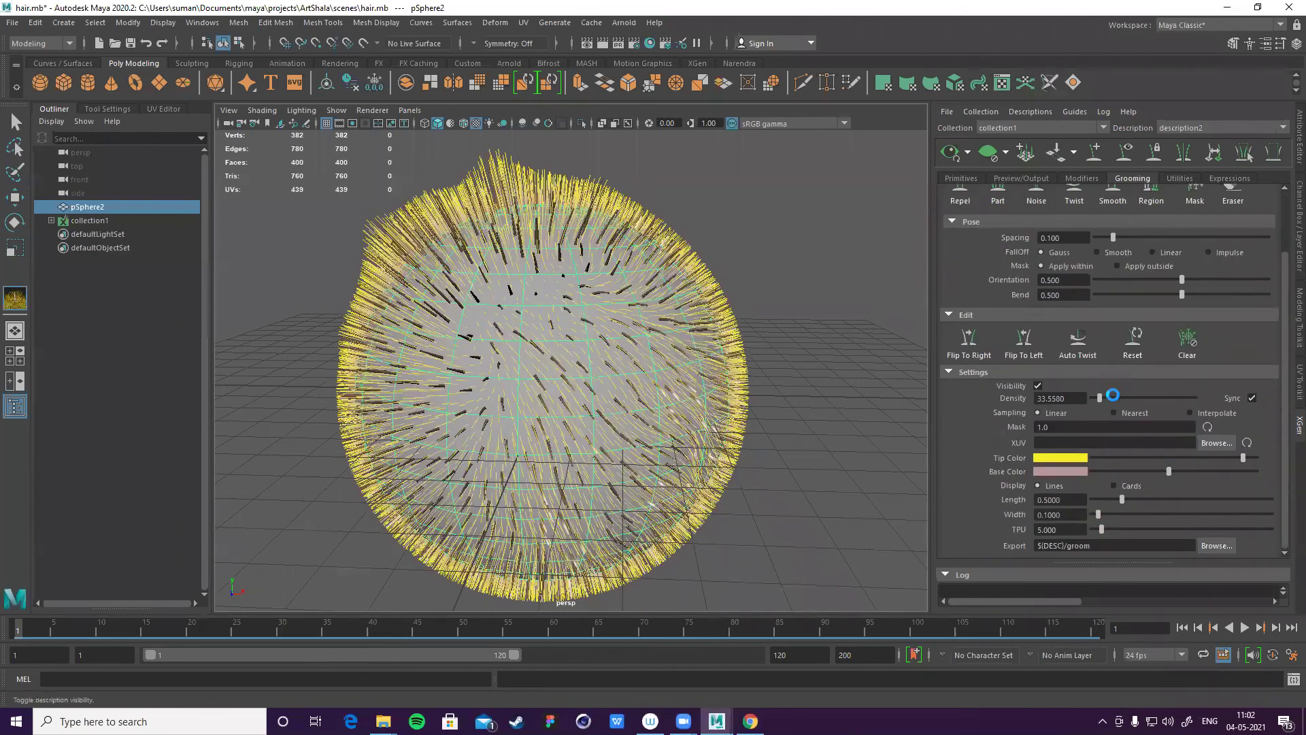
left_click(1109, 399)
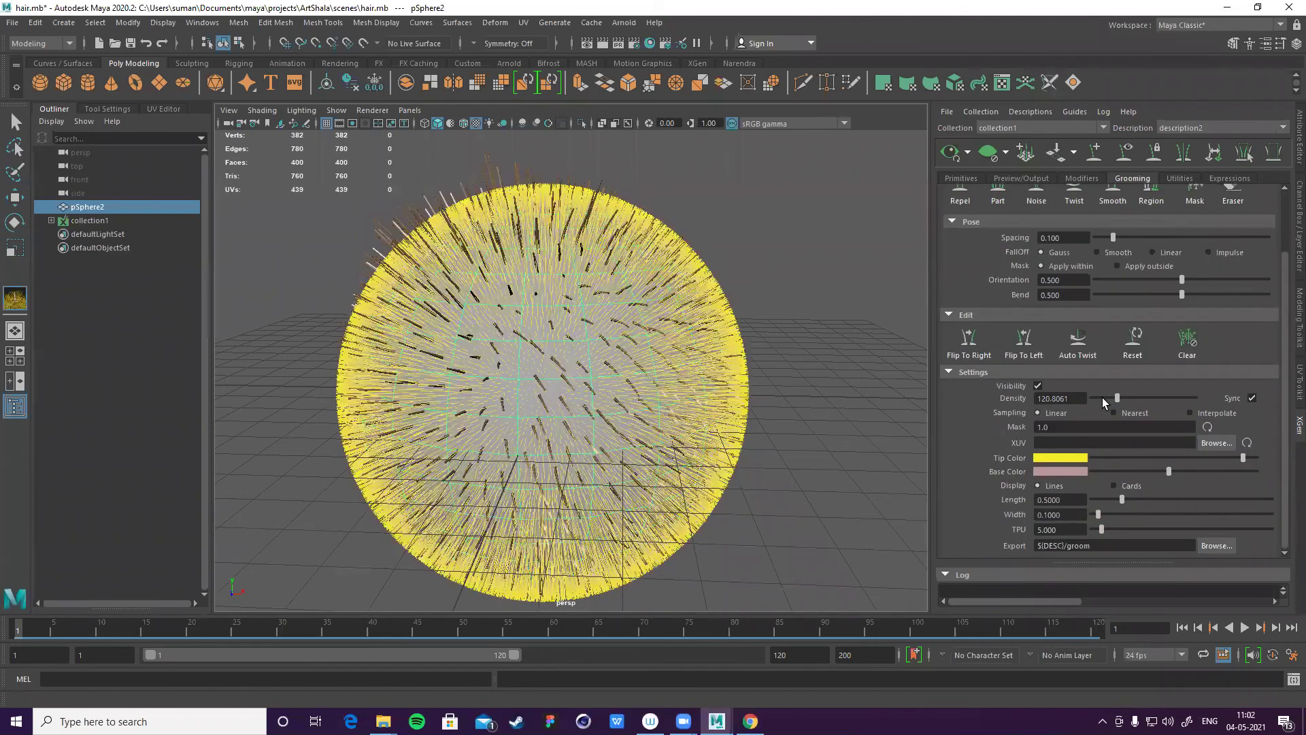
- Lower the groom spline density to 53.6922
left_click(1103, 400)
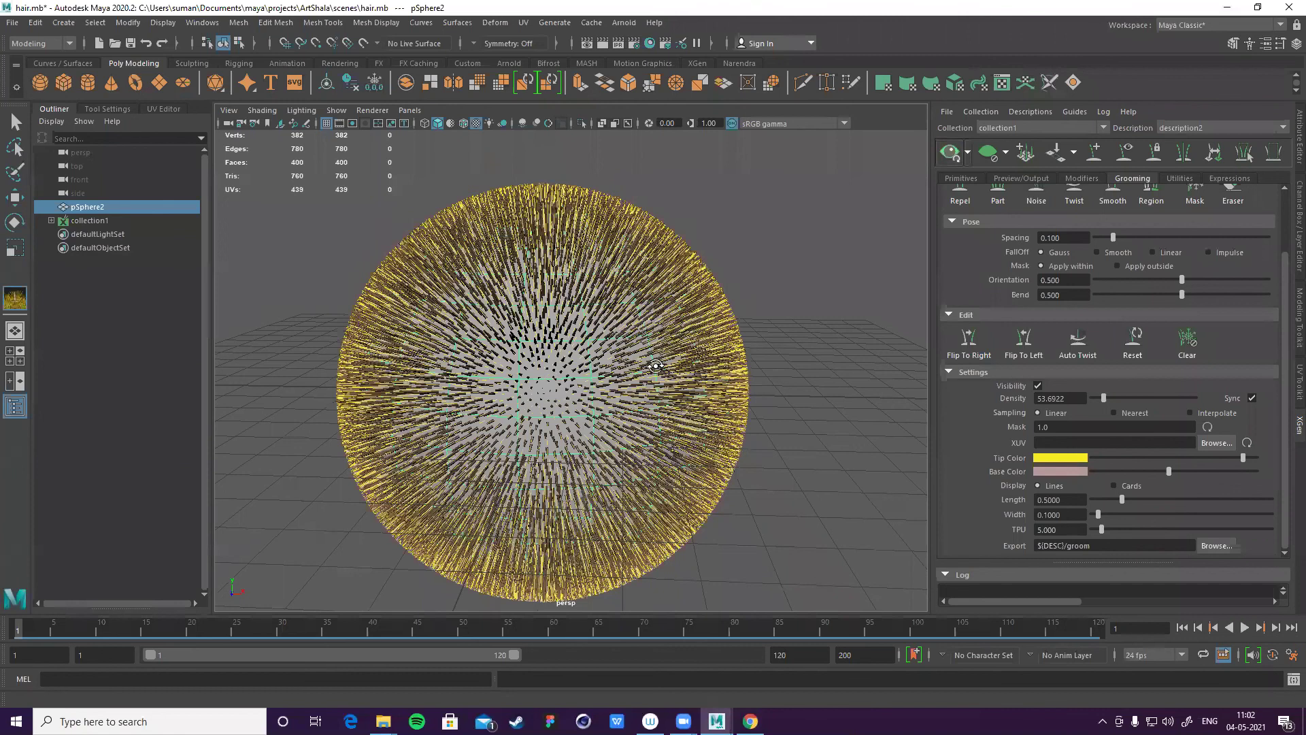
scroll(589, 345, "up", 5)
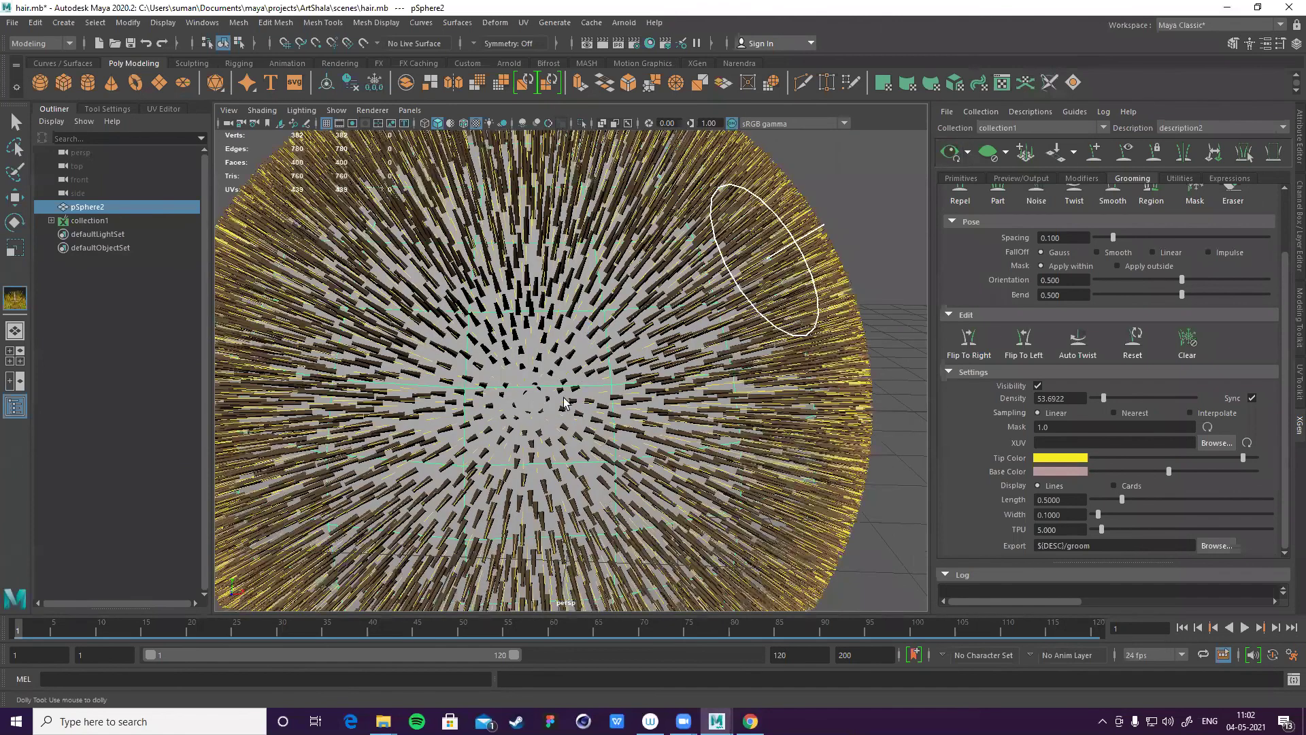
scroll(565, 397, "down", 5)
- Comb the hair downward on one side of the sphere with the Pose brush
left_click_drag(565, 397, 772, 411, "alt")
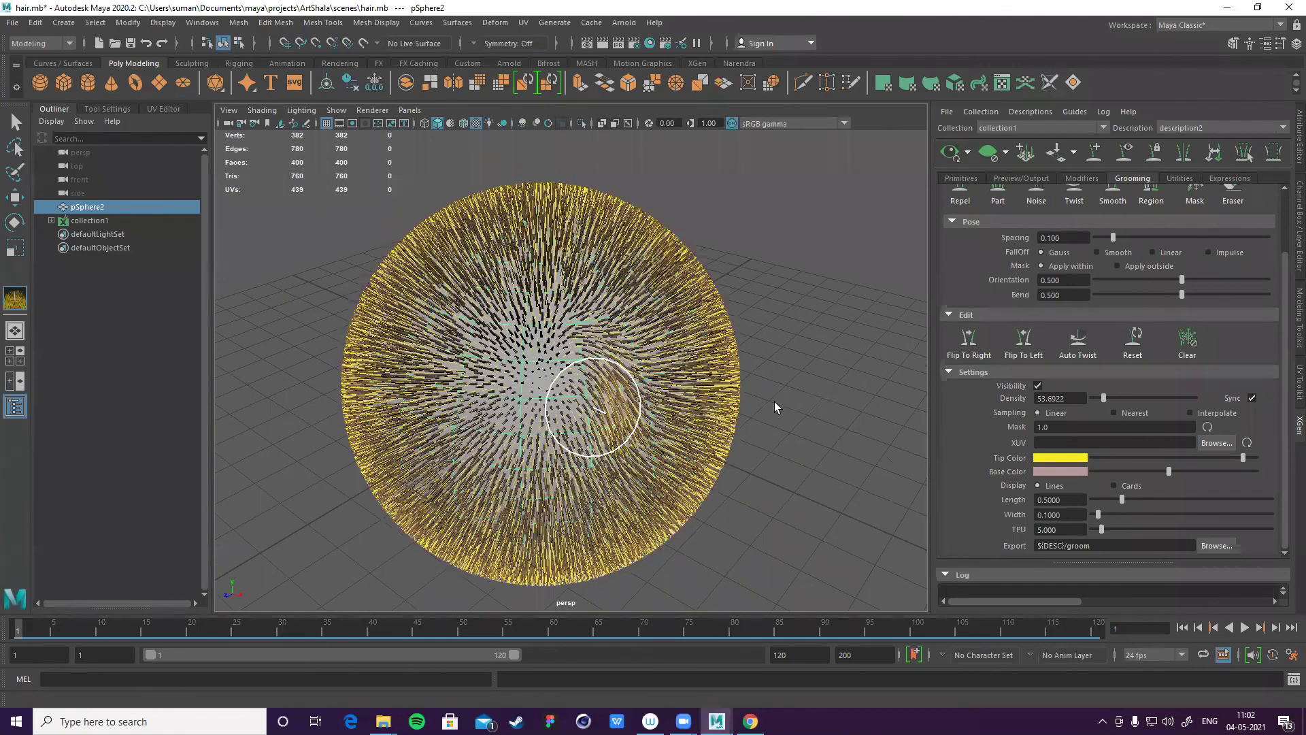
scroll(633, 246, "up", 2)
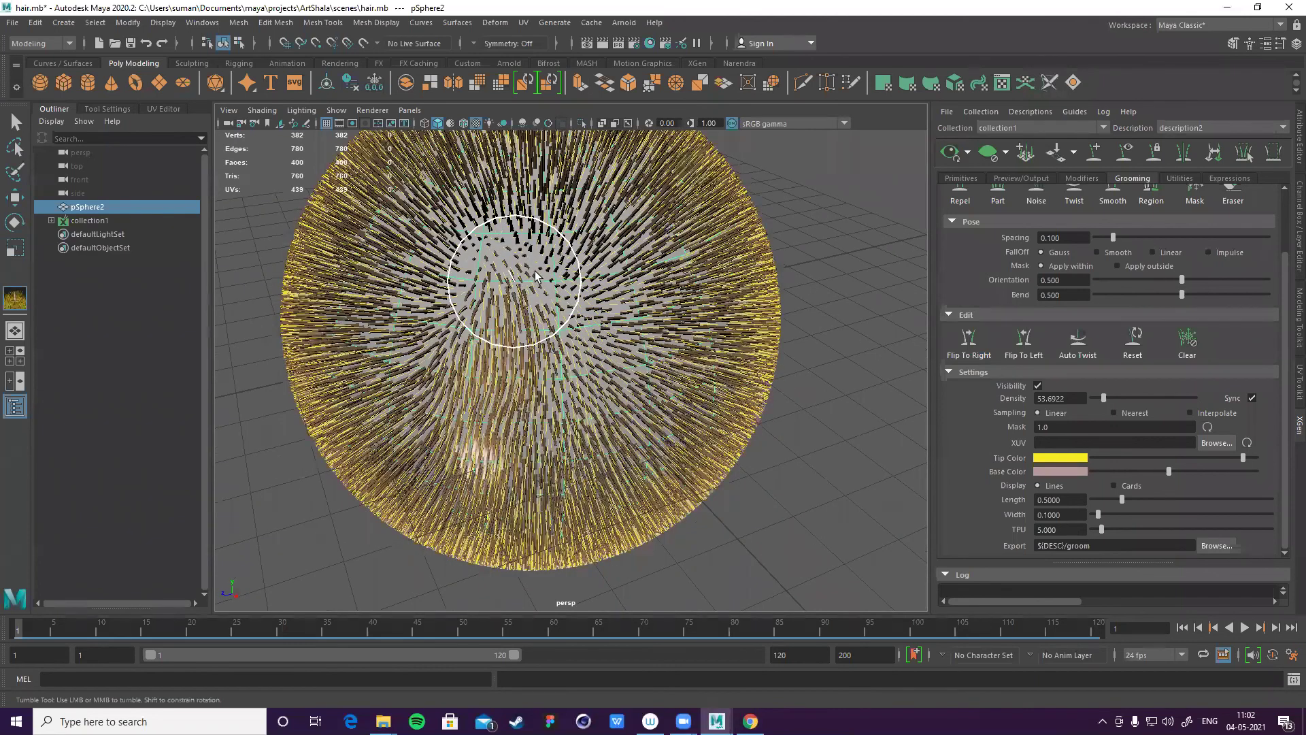
left_click_drag(705, 400, 627, 342, "alt")
scroll(629, 286, "down", 3)
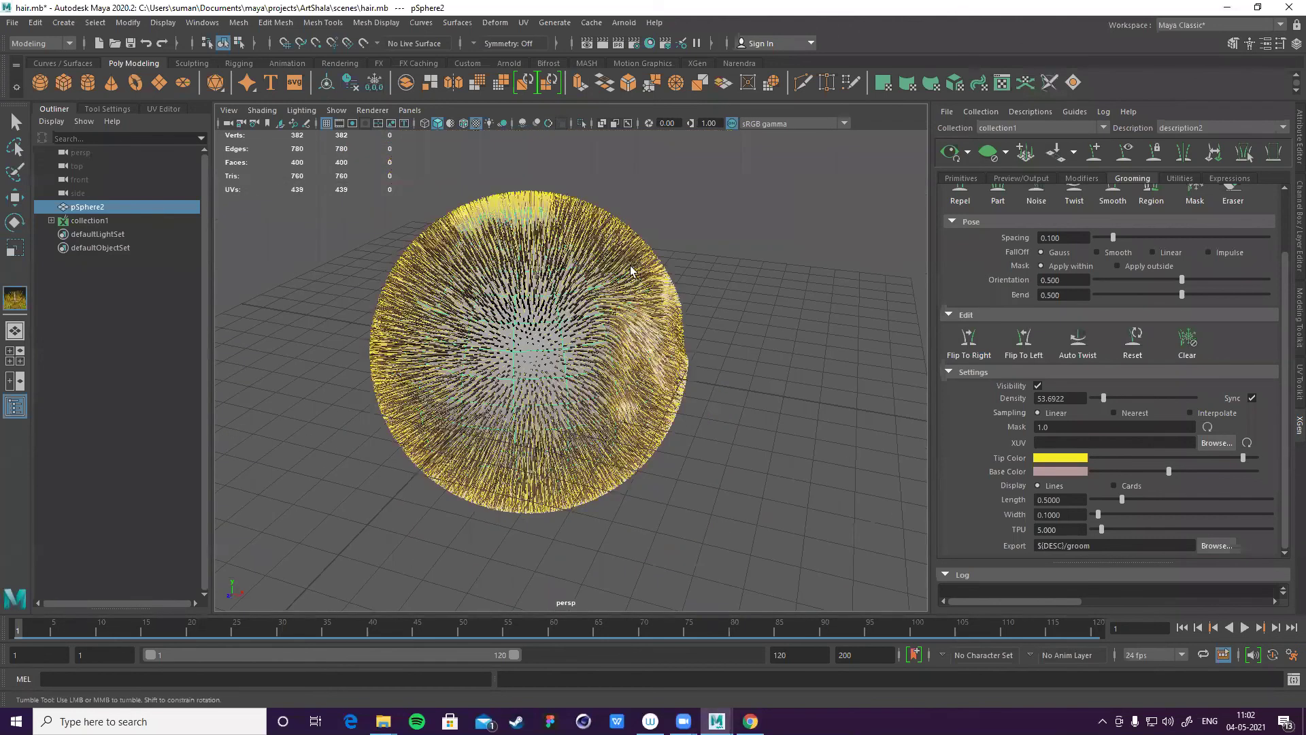
scroll(872, 365, "up", 3)
left_click_drag(650, 263, 534, 270, "alt")
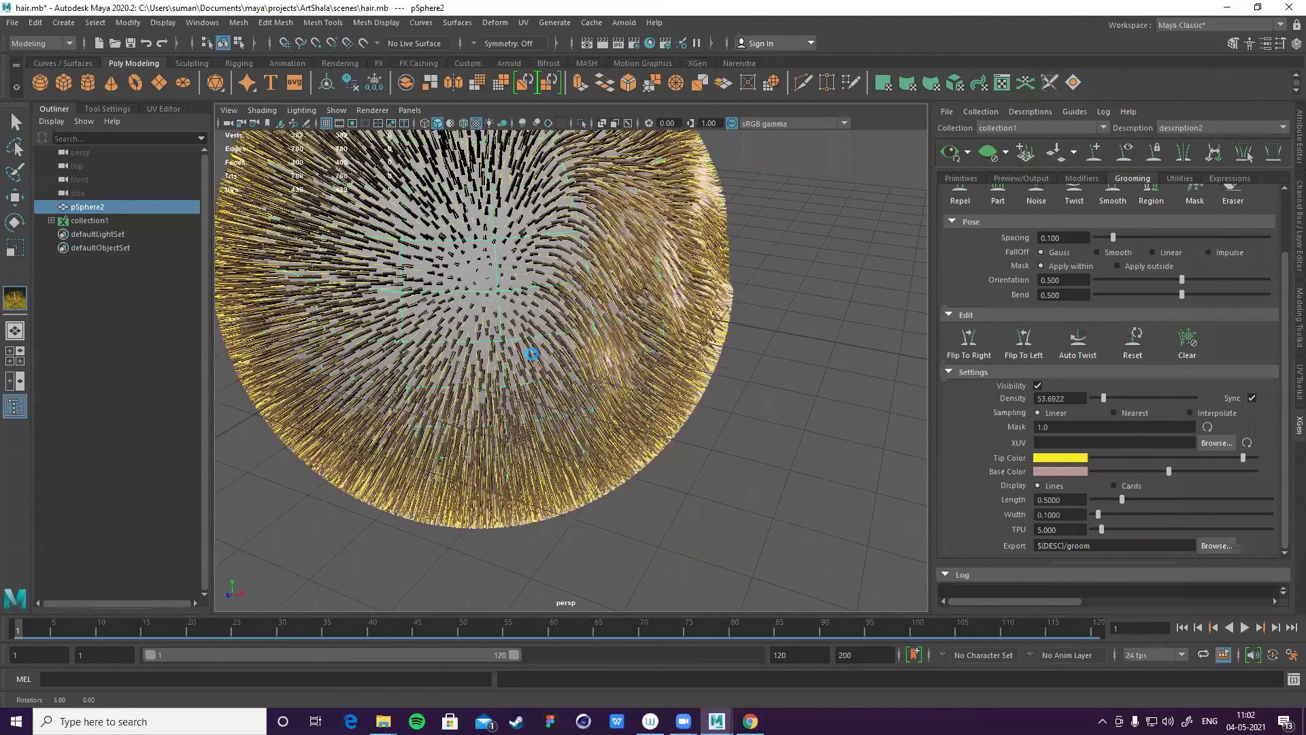
- Continue combing the hair toward the sphere's underside with the Pose brush, and set the brush spacing to 0.164
left_click_drag(531, 353, 625, 335, "alt")
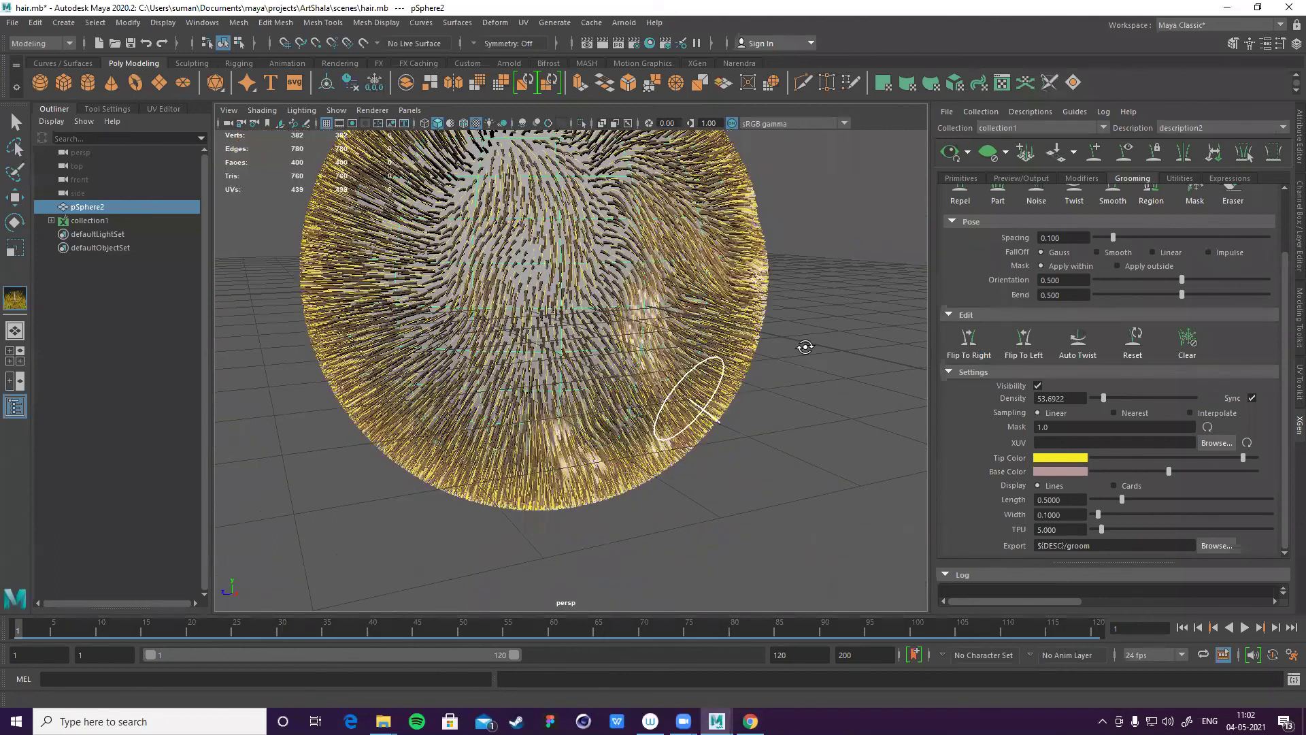
scroll(656, 336, "up", 2)
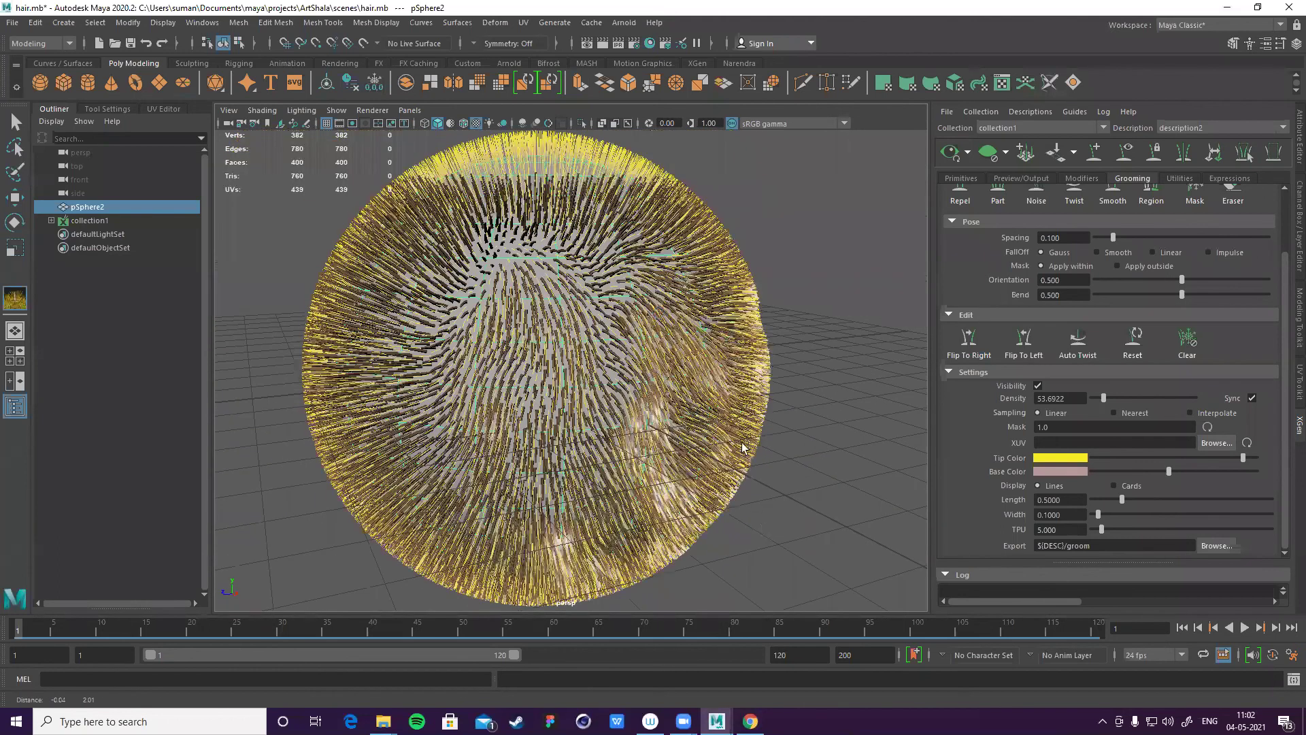
left_click_drag(742, 447, 699, 429, "alt")
left_click_drag(556, 429, 522, 539, "alt")
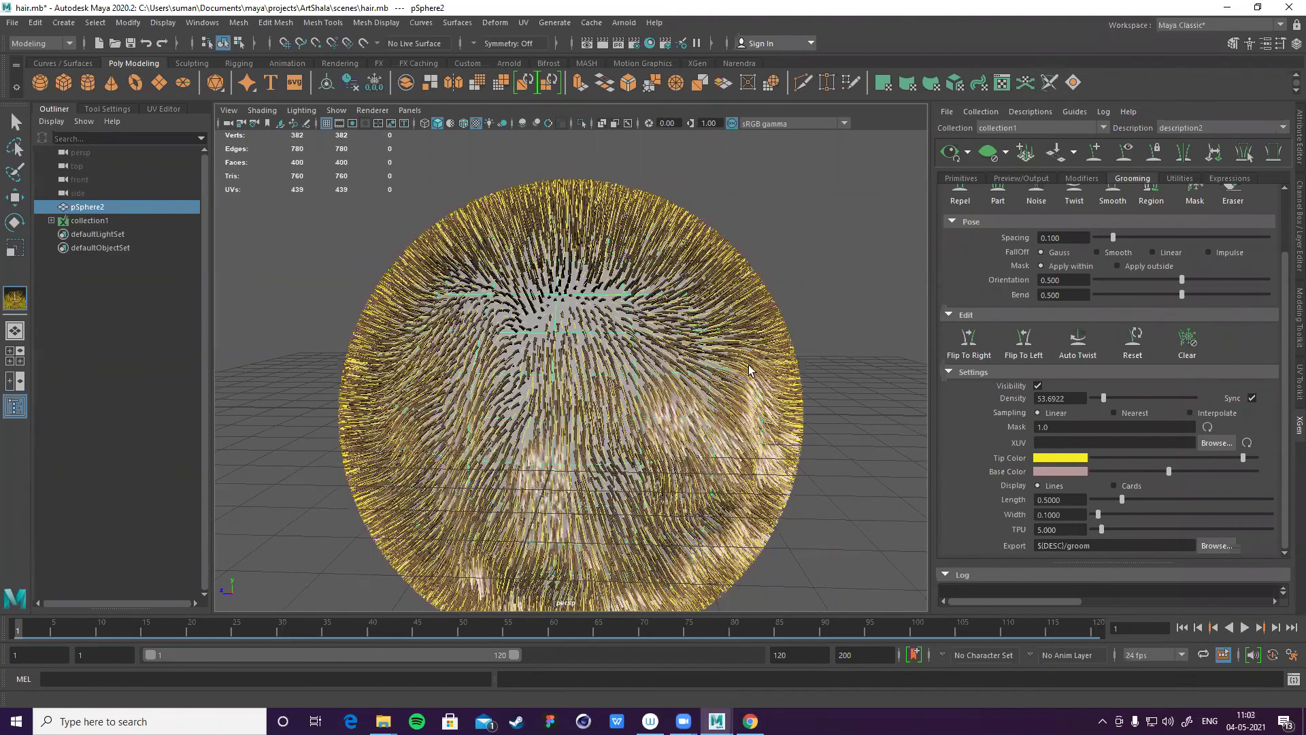
mouse_move(681, 354)
left_mouse_down("alt")
mouse_move(654, 371)
mouse_move(692, 523)
mouse_move(683, 536)
left_mouse_up("alt")
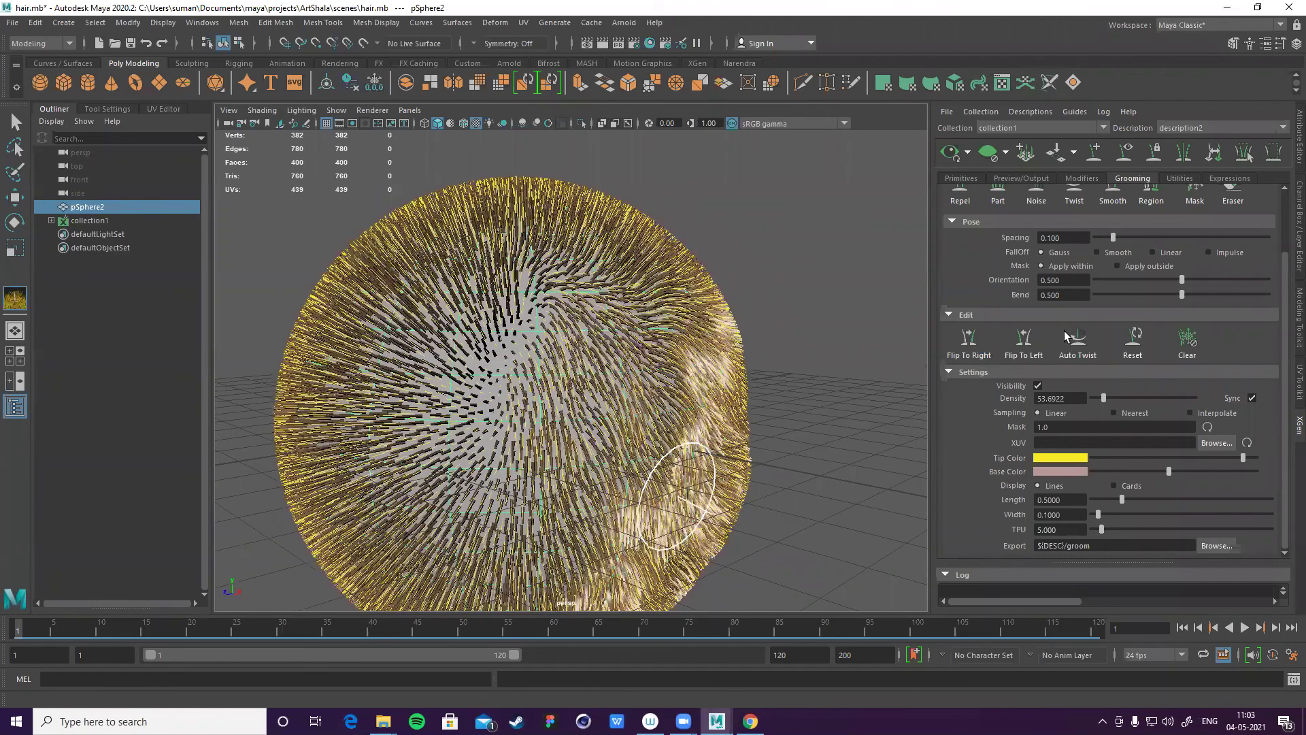
left_click_drag(1119, 234, 1122, 237)
left_click(1122, 237)
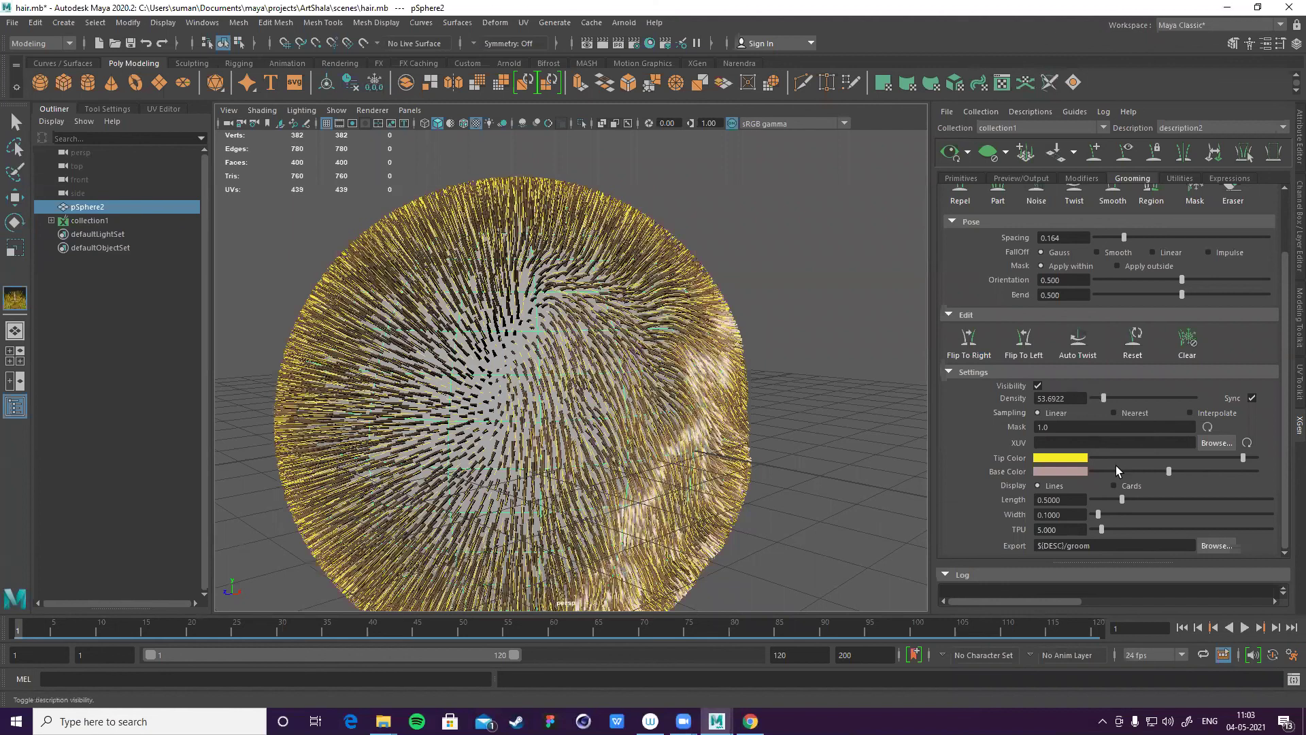
- Lengthen the combed hair across the side of the sphere with the Length brush at an increment of 0.100
scroll(1066, 231, "up", 3)
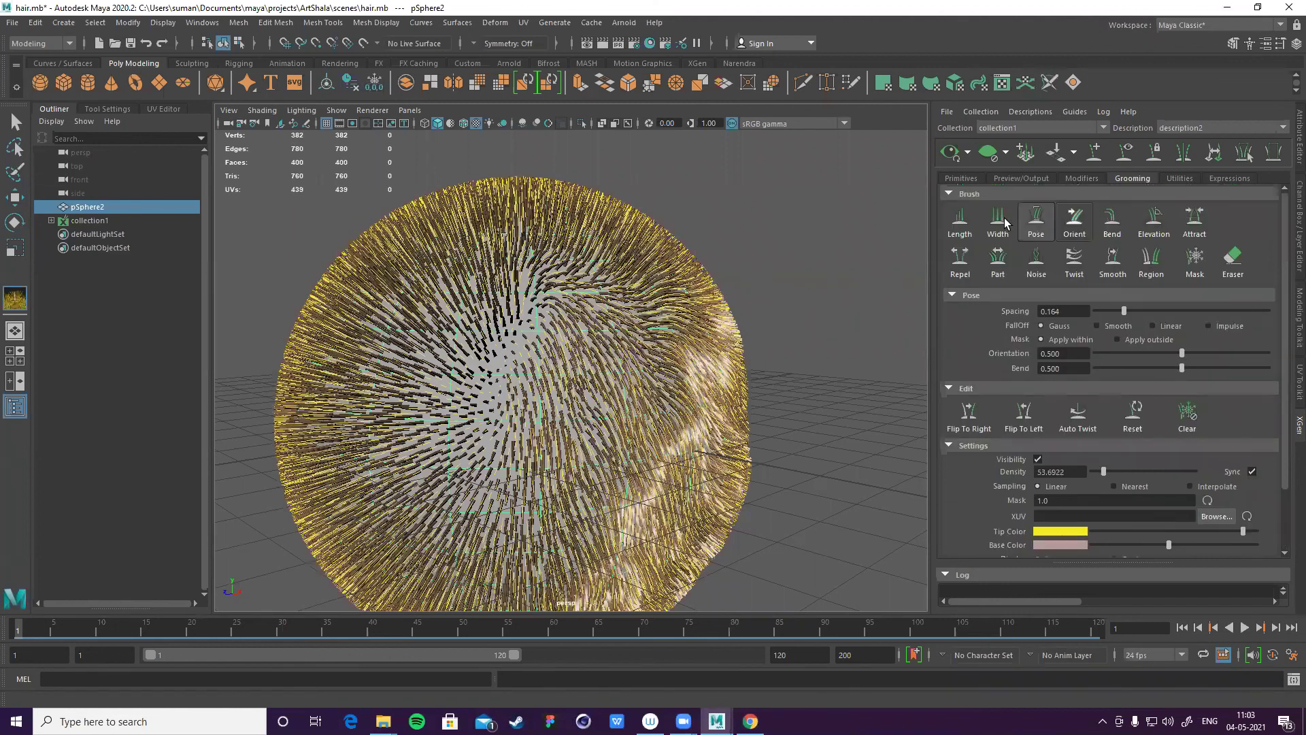
left_click(944, 234)
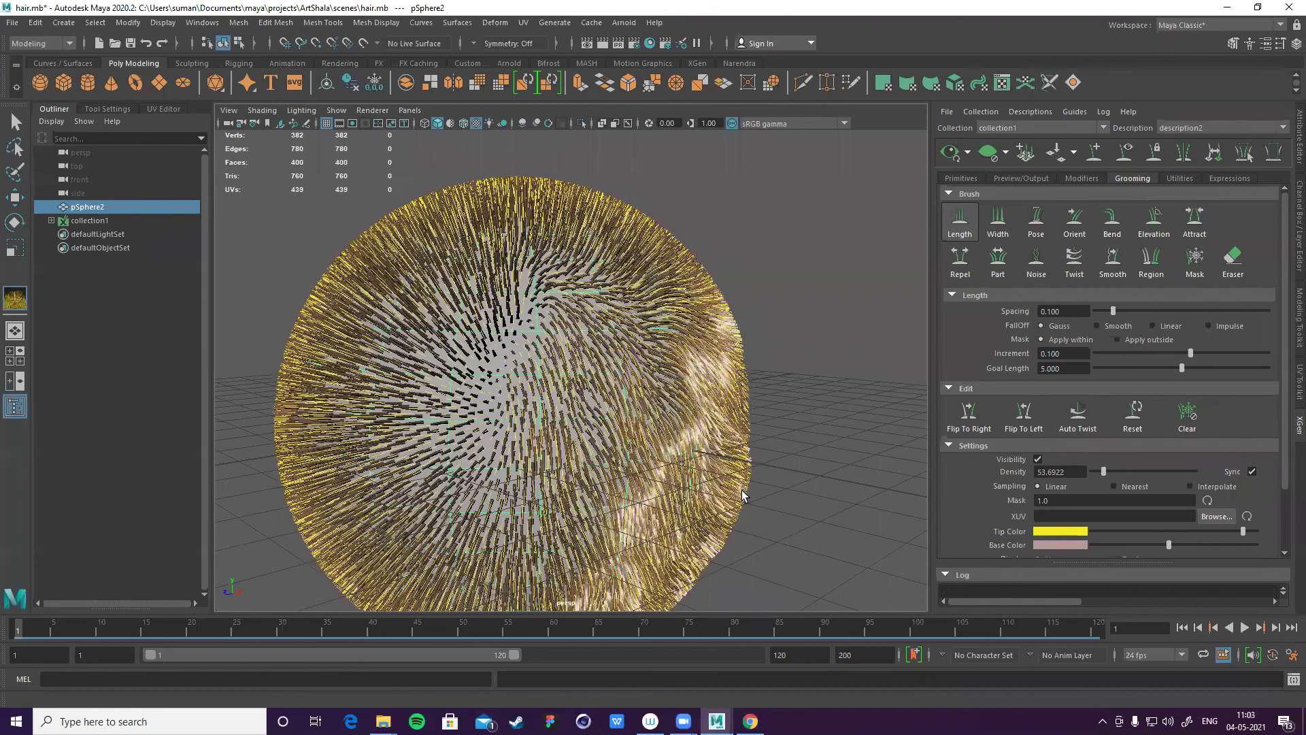
mouse_move(642, 540)
left_mouse_down()
mouse_move(731, 394)
mouse_move(682, 551)
left_mouse_up()
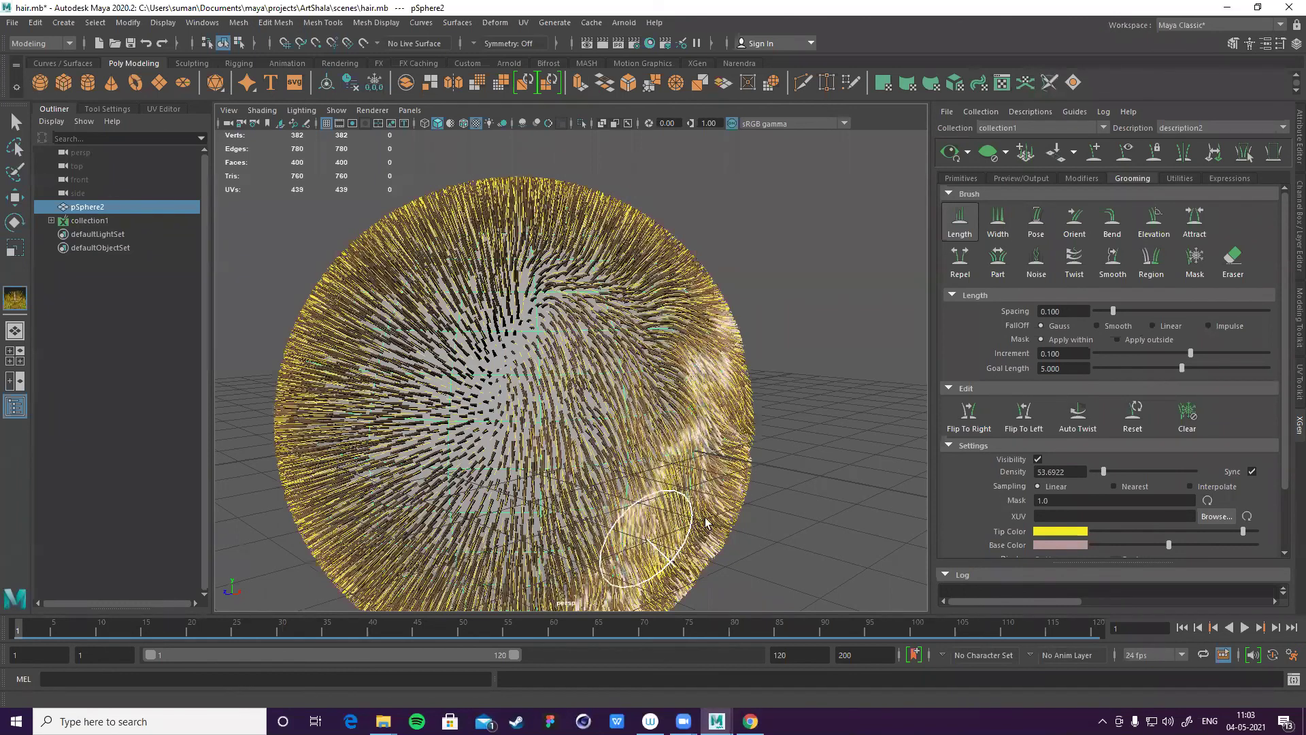
middle_click_drag(666, 418, 639, 278, "alt")
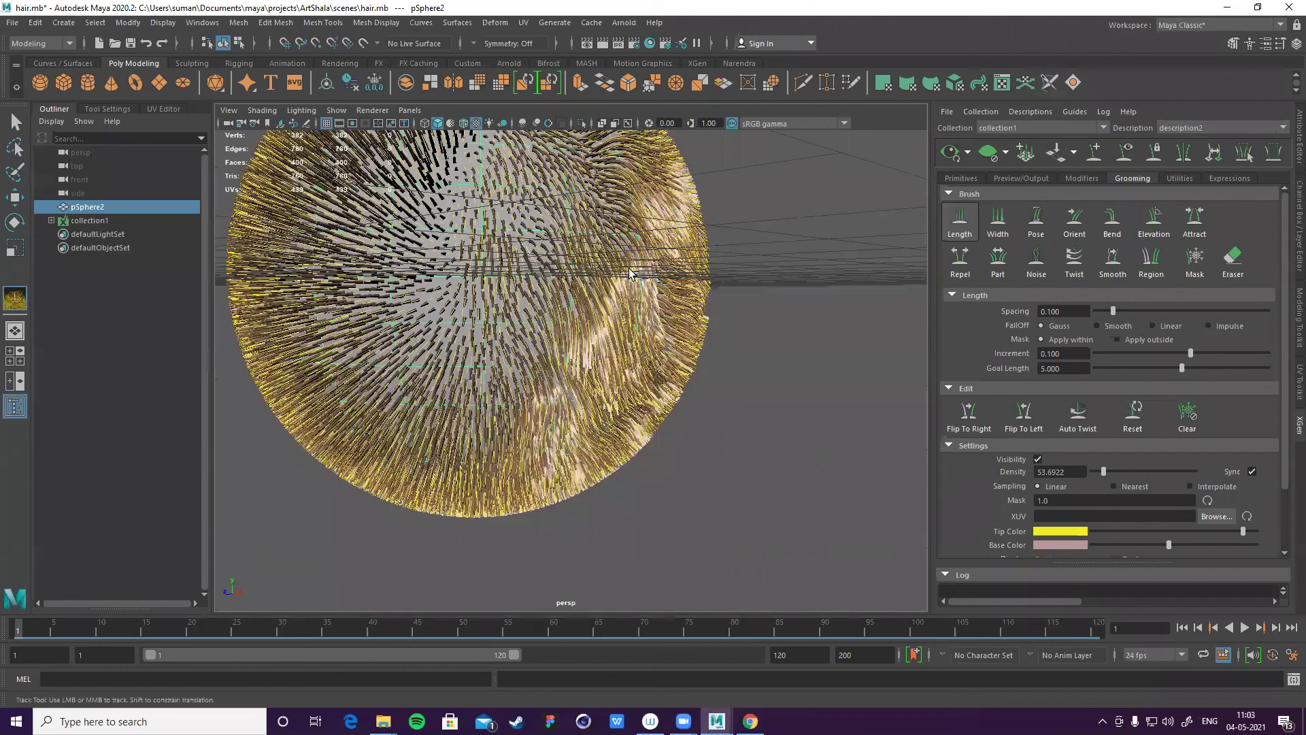
left_click_drag(582, 225, 653, 248, "alt")
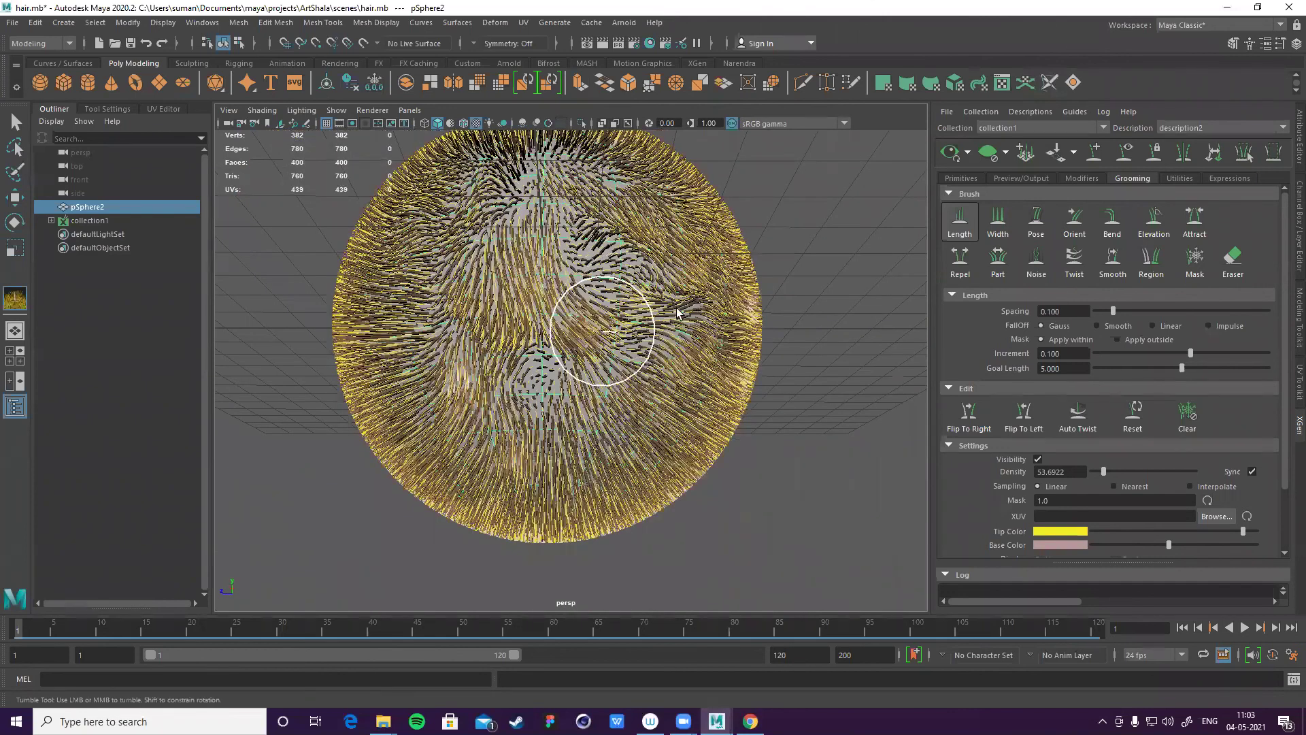
left_click_drag(627, 323, 701, 293)
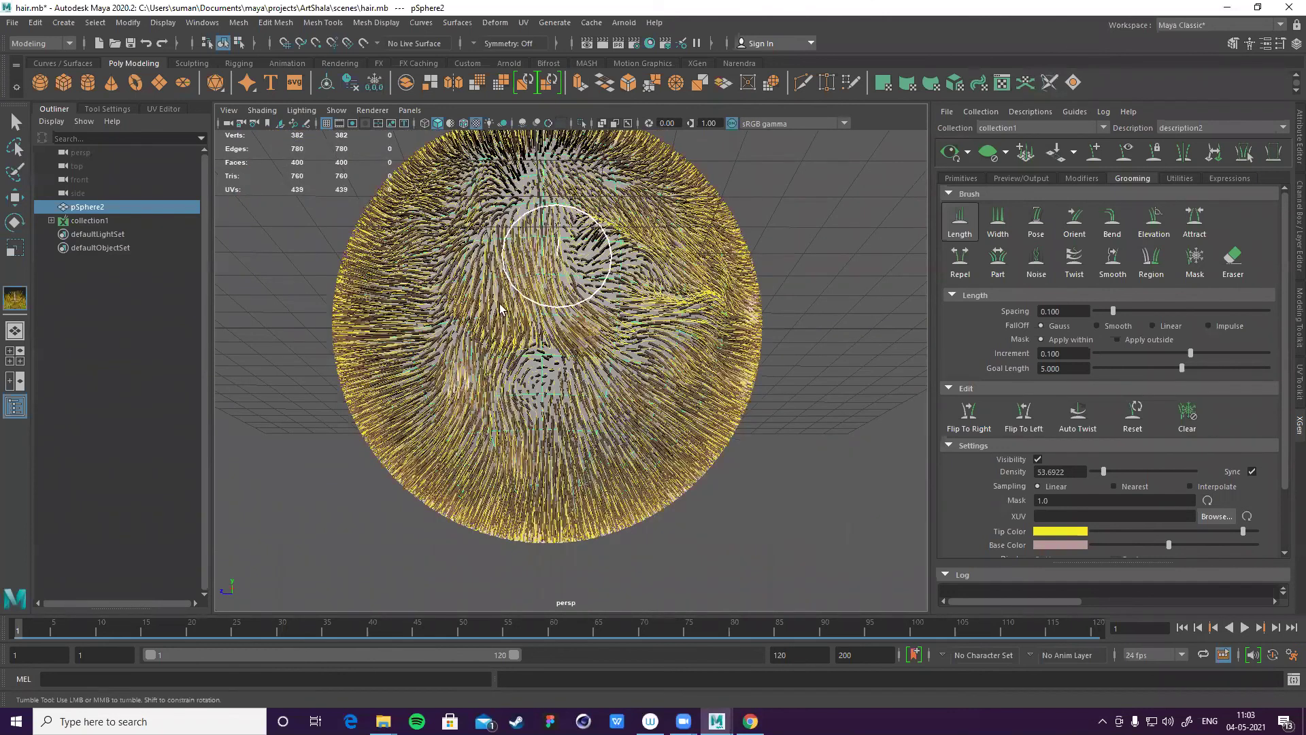
mouse_move(484, 308)
left_mouse_down()
mouse_move(511, 368)
mouse_move(690, 299)
left_mouse_up()
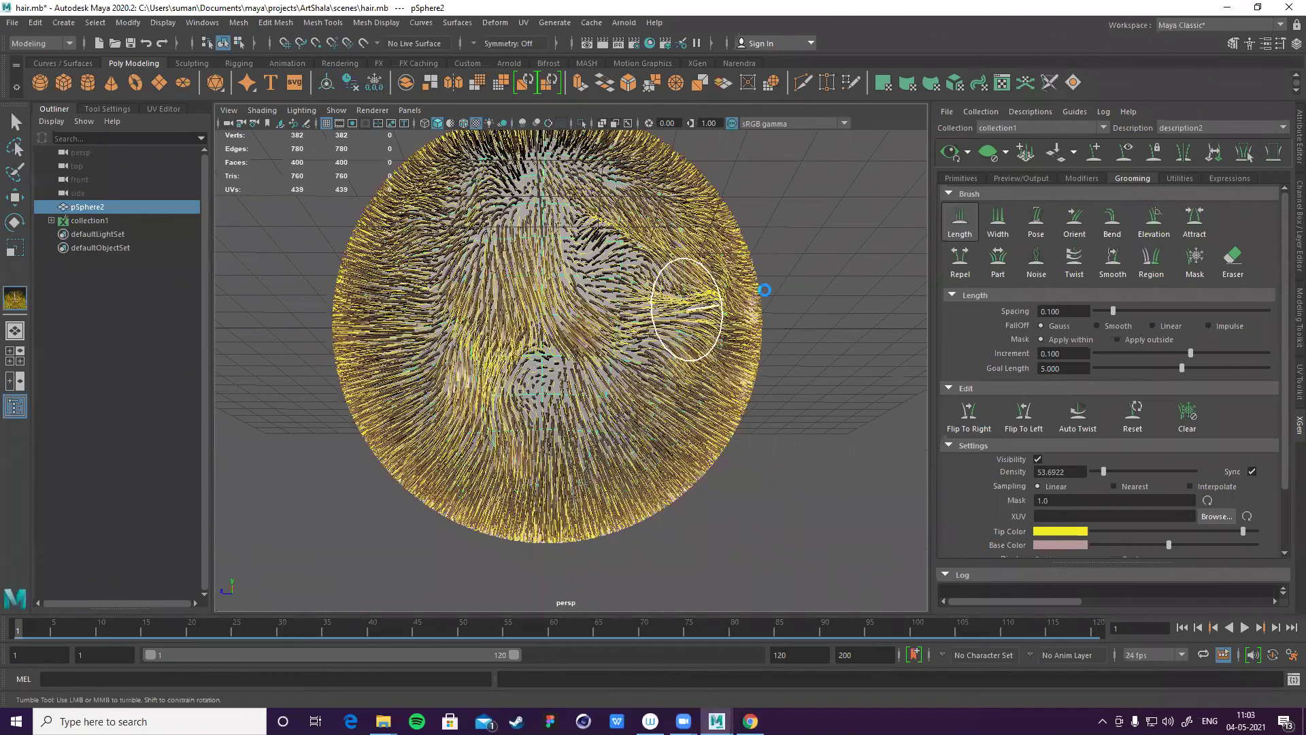
- Lengthen the hair further along the lower part of the combed side into protruding tufts with the Length brush
left_click_drag(733, 365, 773, 460, "alt")
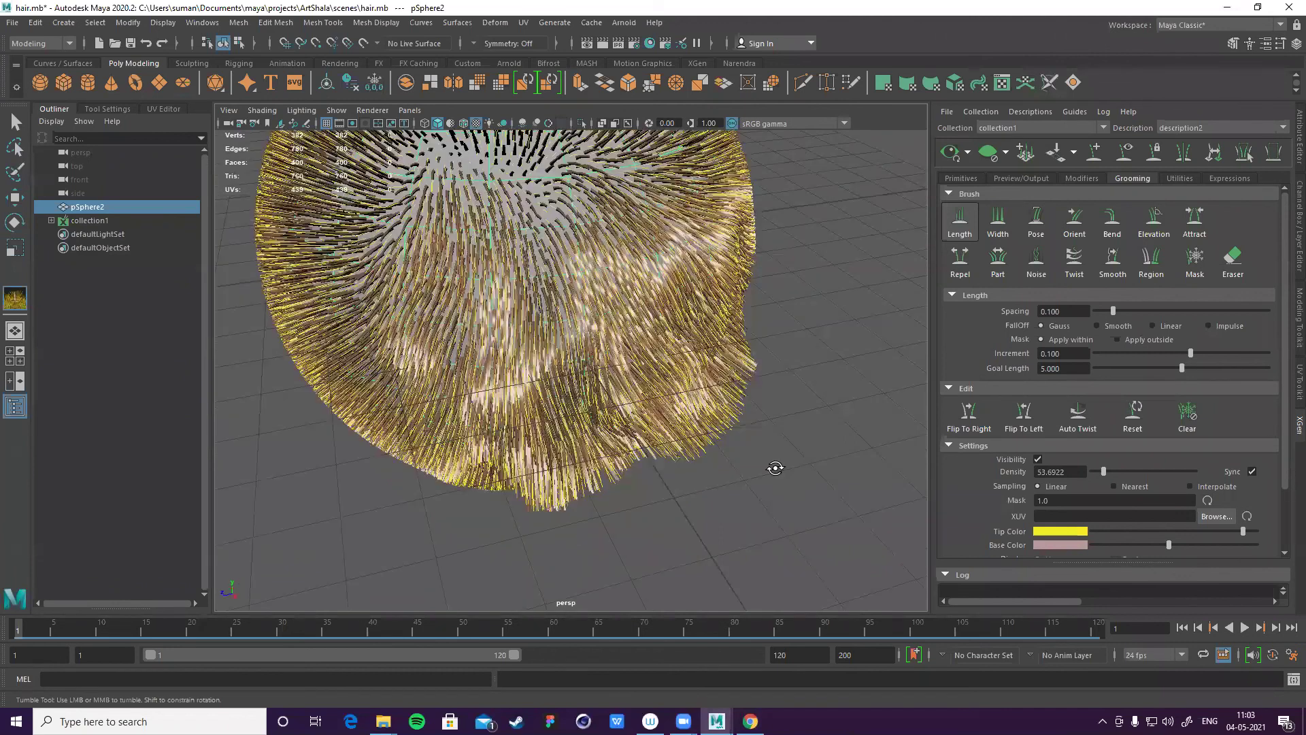
left_click_drag(687, 309, 569, 198, "alt")
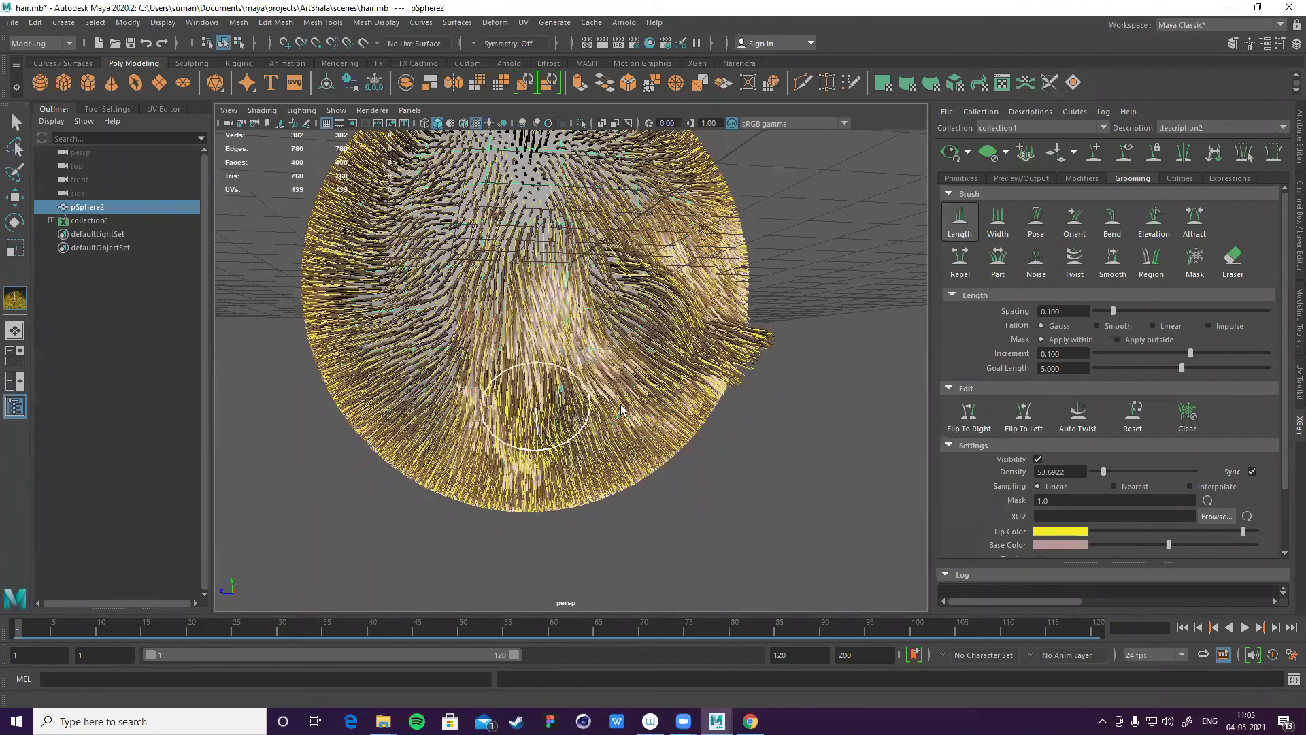
mouse_move(551, 255)
left_mouse_down("alt")
mouse_move(617, 346)
mouse_move(599, 336)
left_mouse_up("alt")
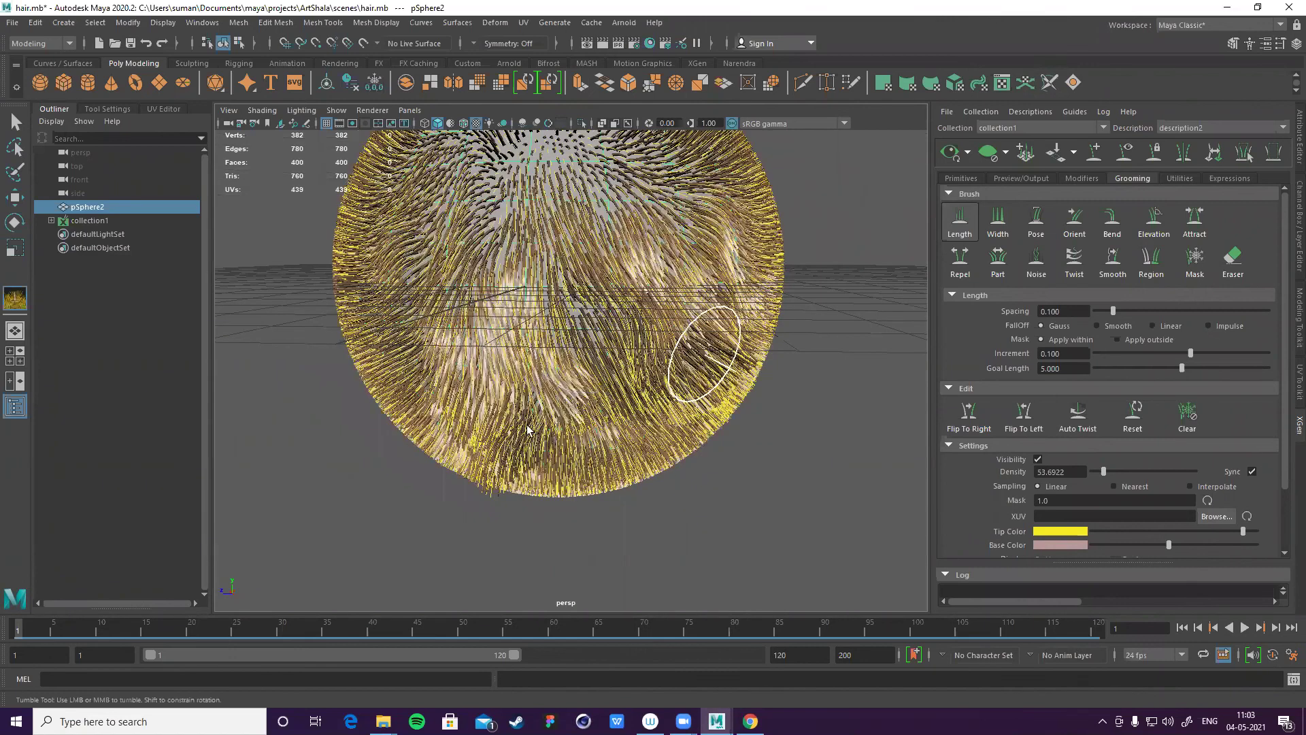
left_click_drag(649, 416, 697, 359, "alt")
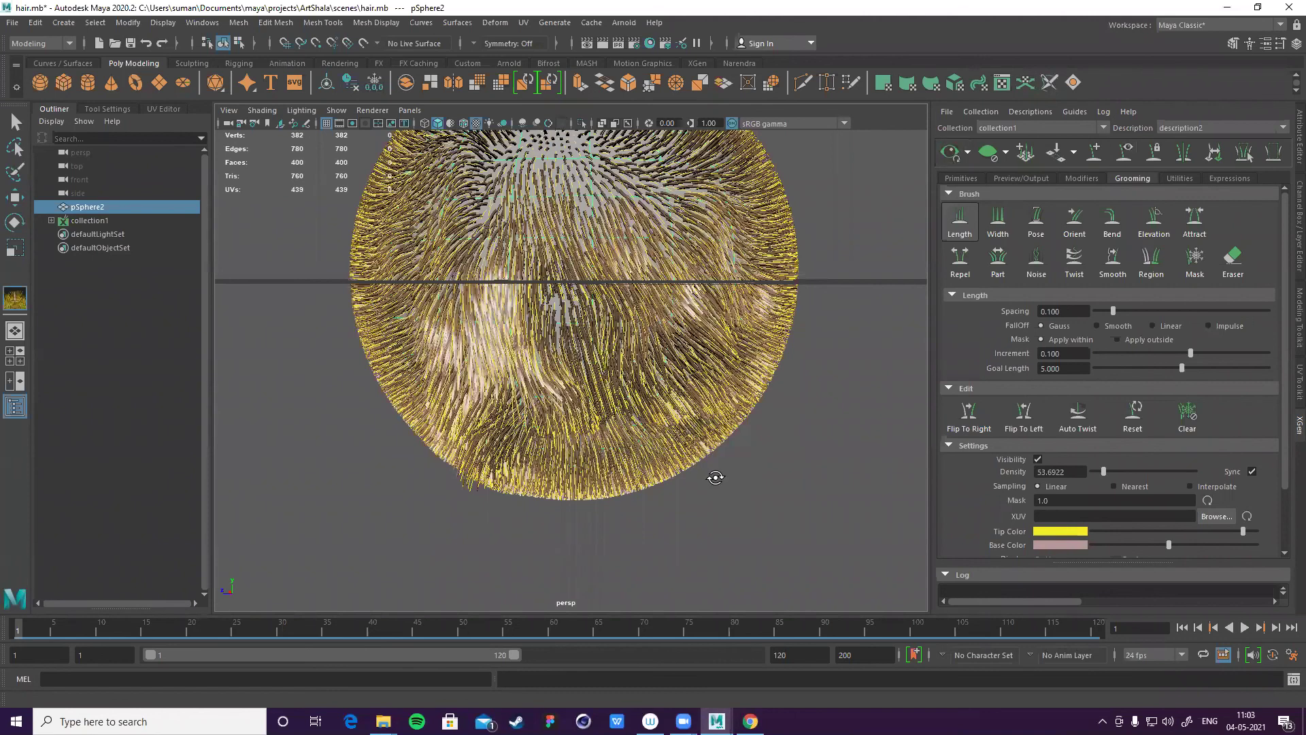
left_click_drag(708, 475, 794, 456, "alt")
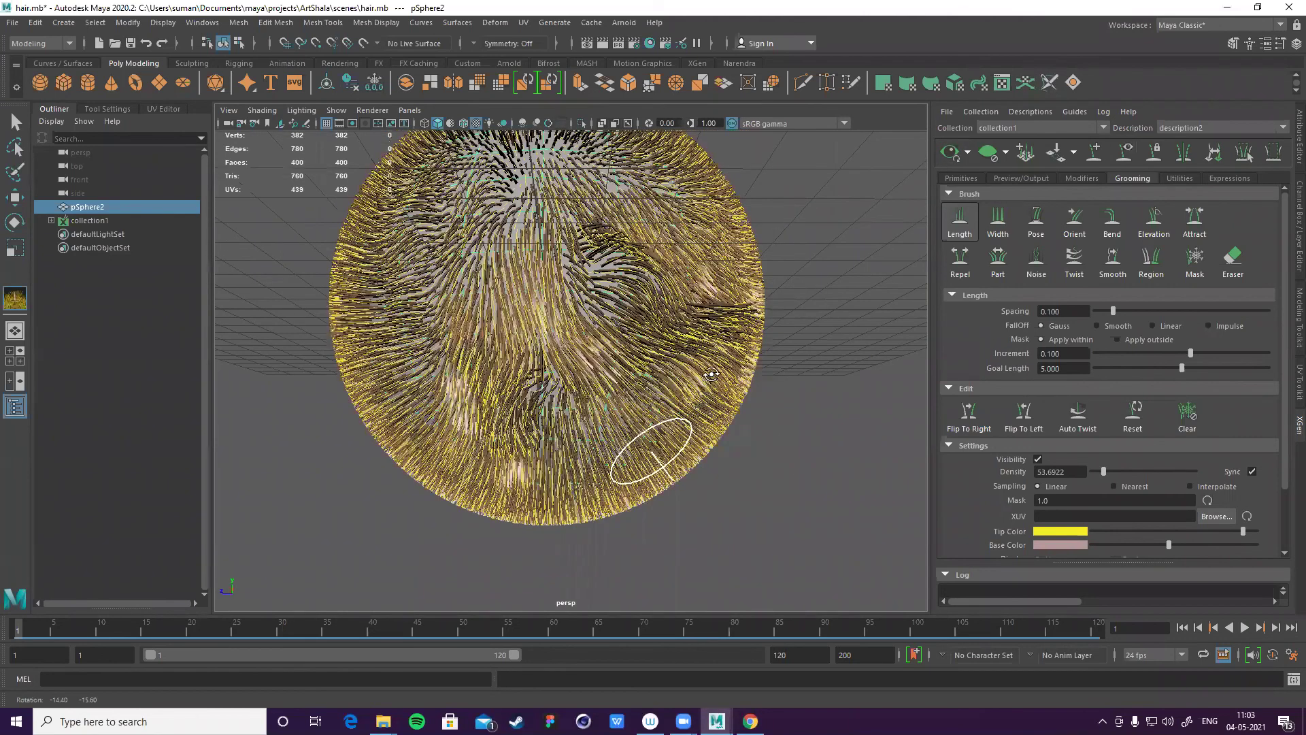
left_click_drag(706, 359, 726, 369, "alt")
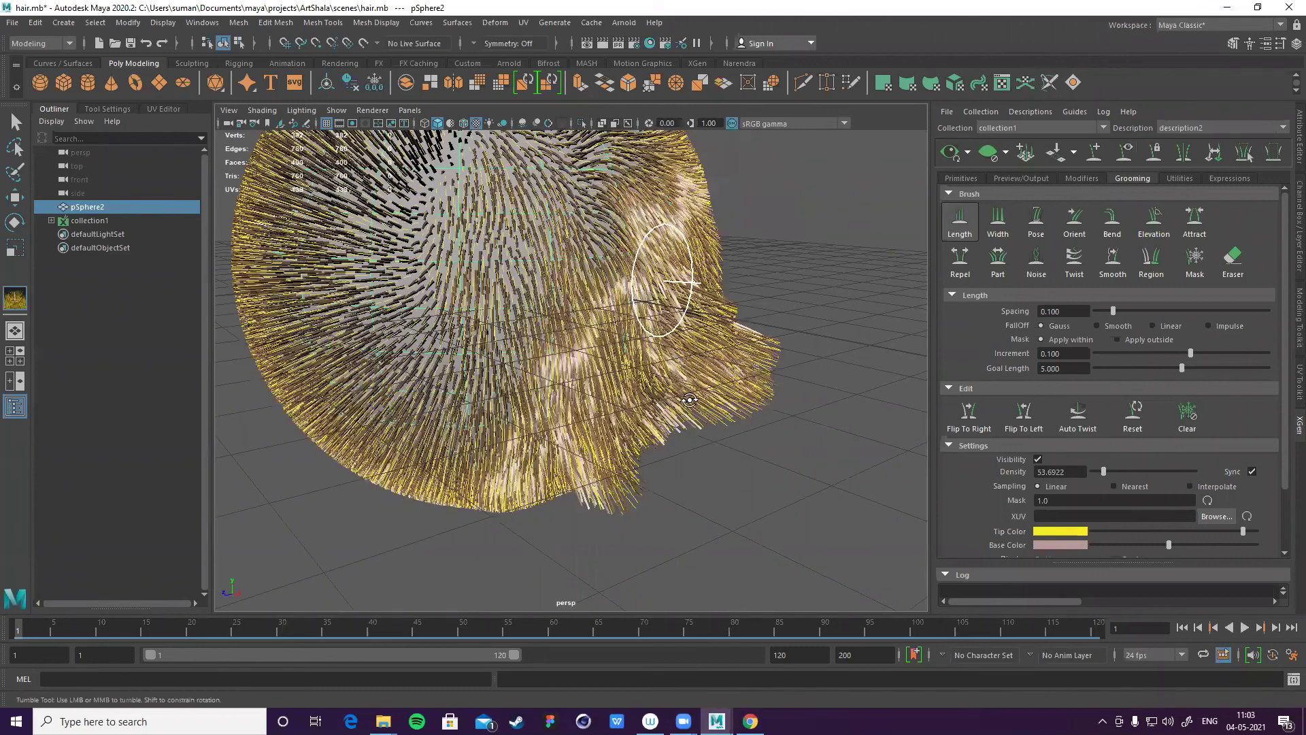
left_click_drag(728, 413, 433, 344, "alt")
left_click_drag(477, 306, 354, 305, "alt")
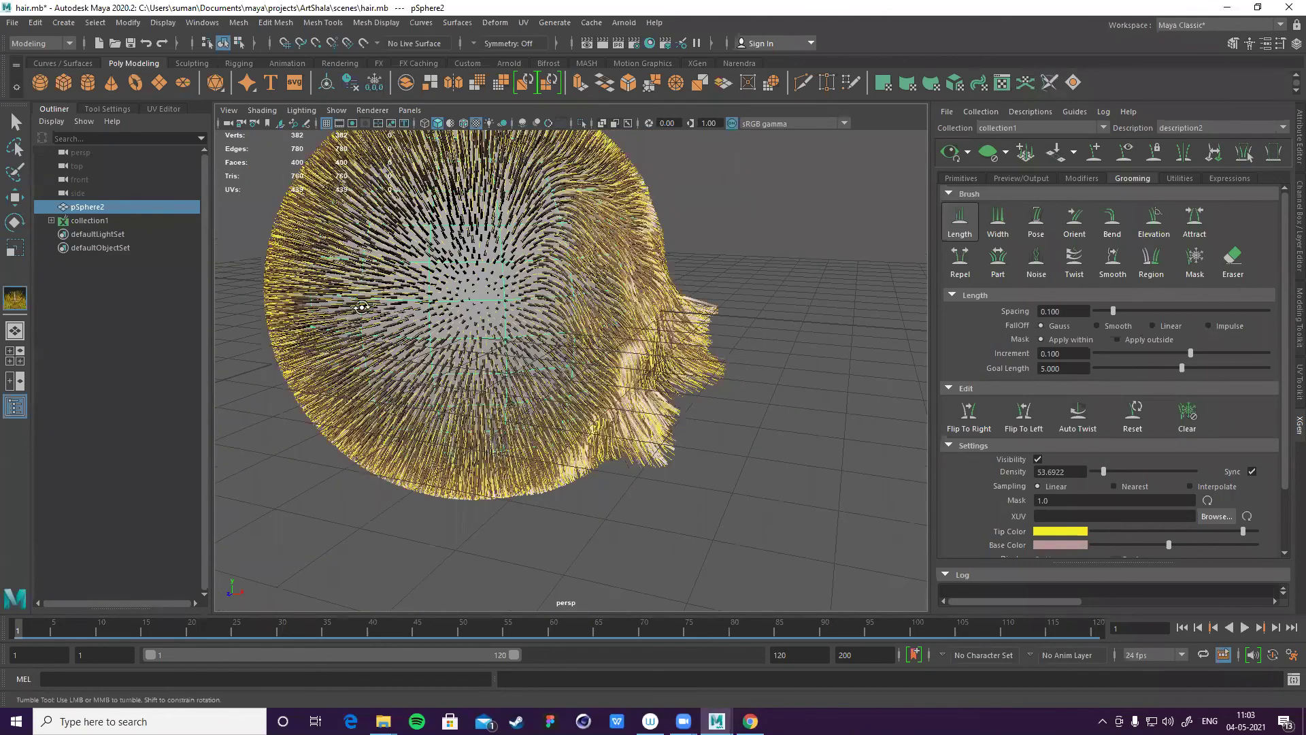
right_click_drag(474, 357, 613, 369, "alt")
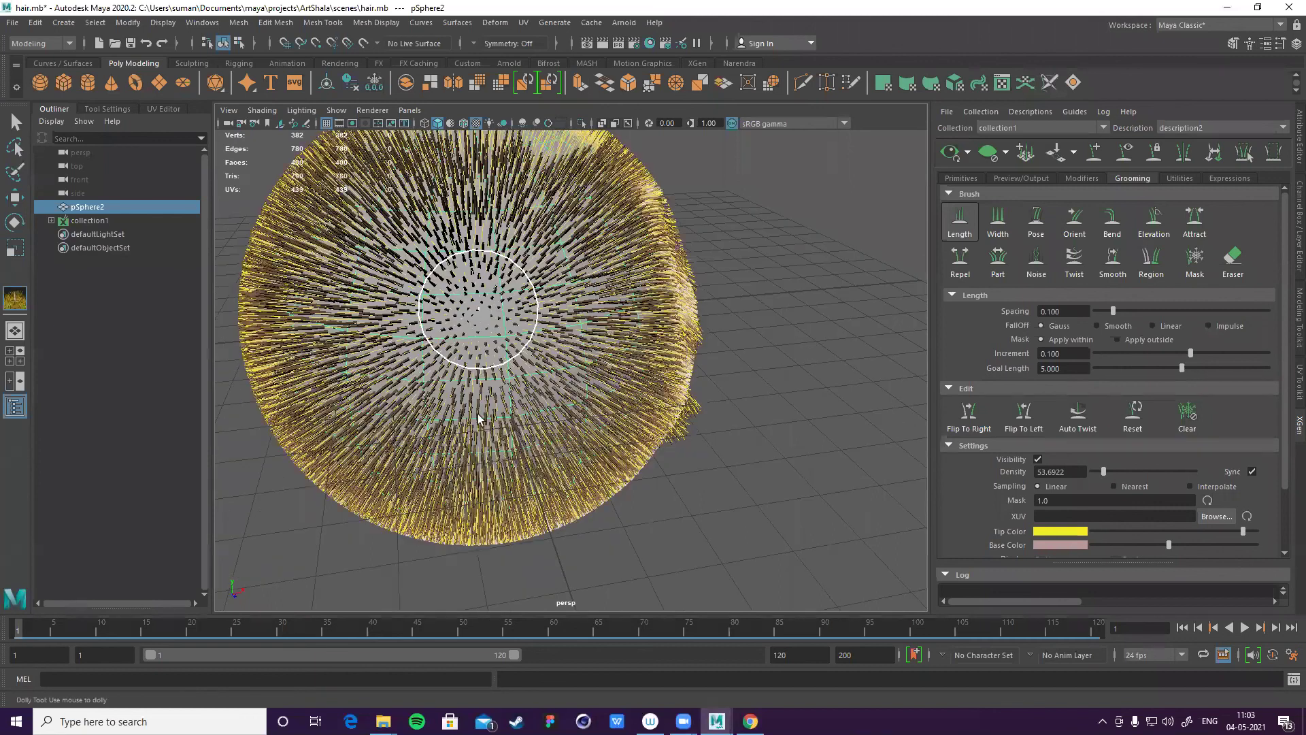
left_click_drag(583, 367, 446, 367, "alt")
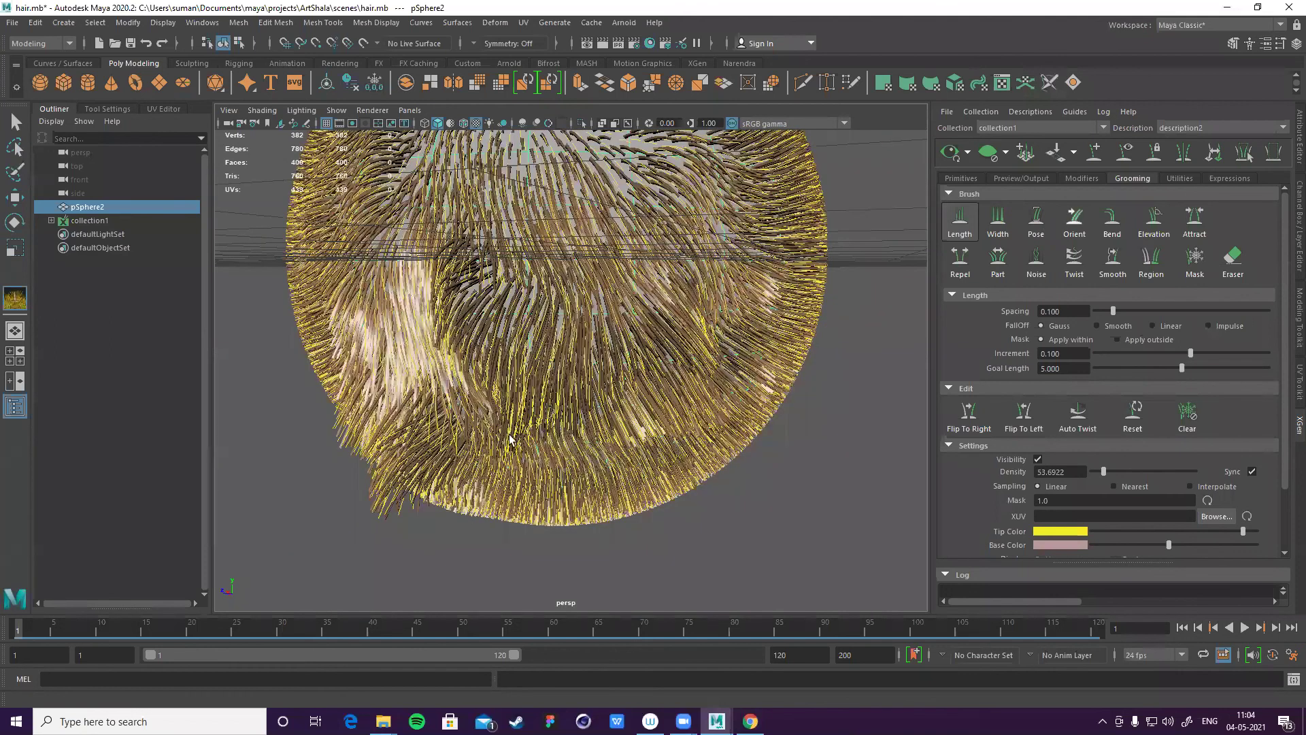
- Stroke the lengthened hair downward with the Orient brush at a magnitude of 0.800
left_click_drag(479, 215, 500, 431)
left_click_drag(489, 275, 536, 553)
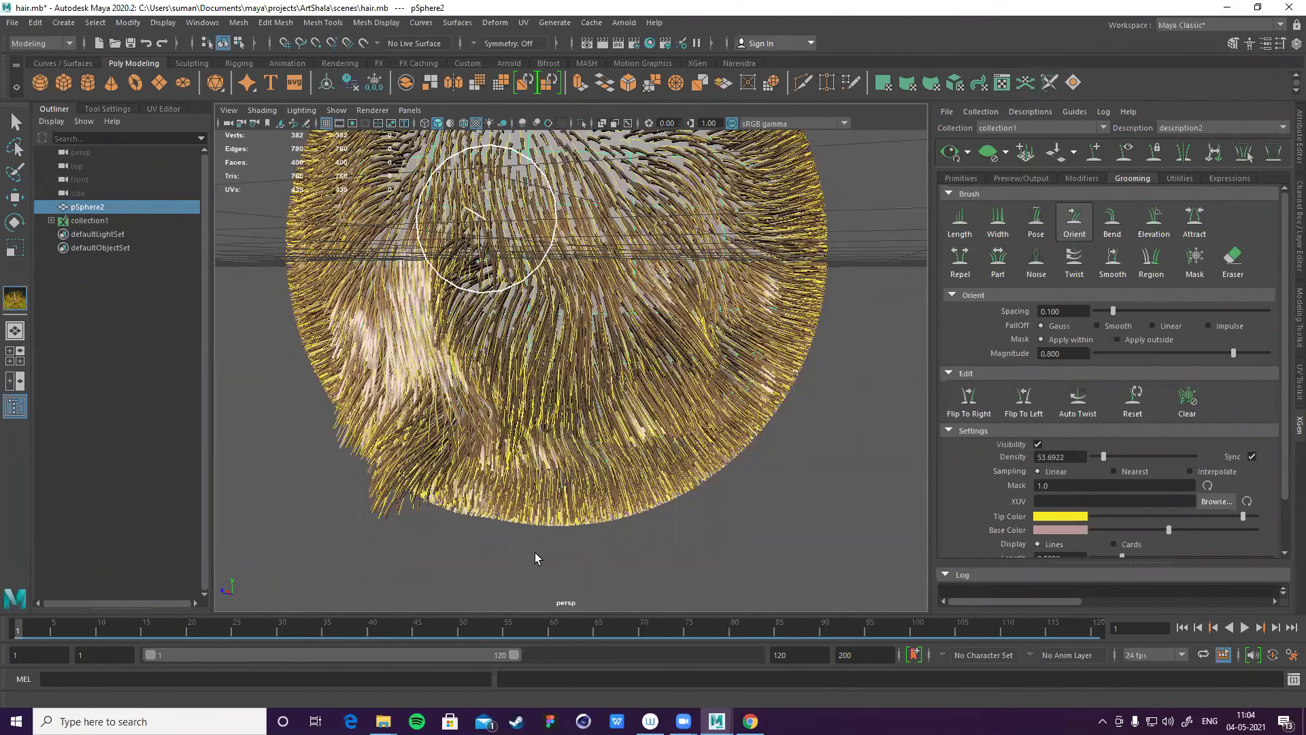
left_click_drag(564, 259, 621, 536)
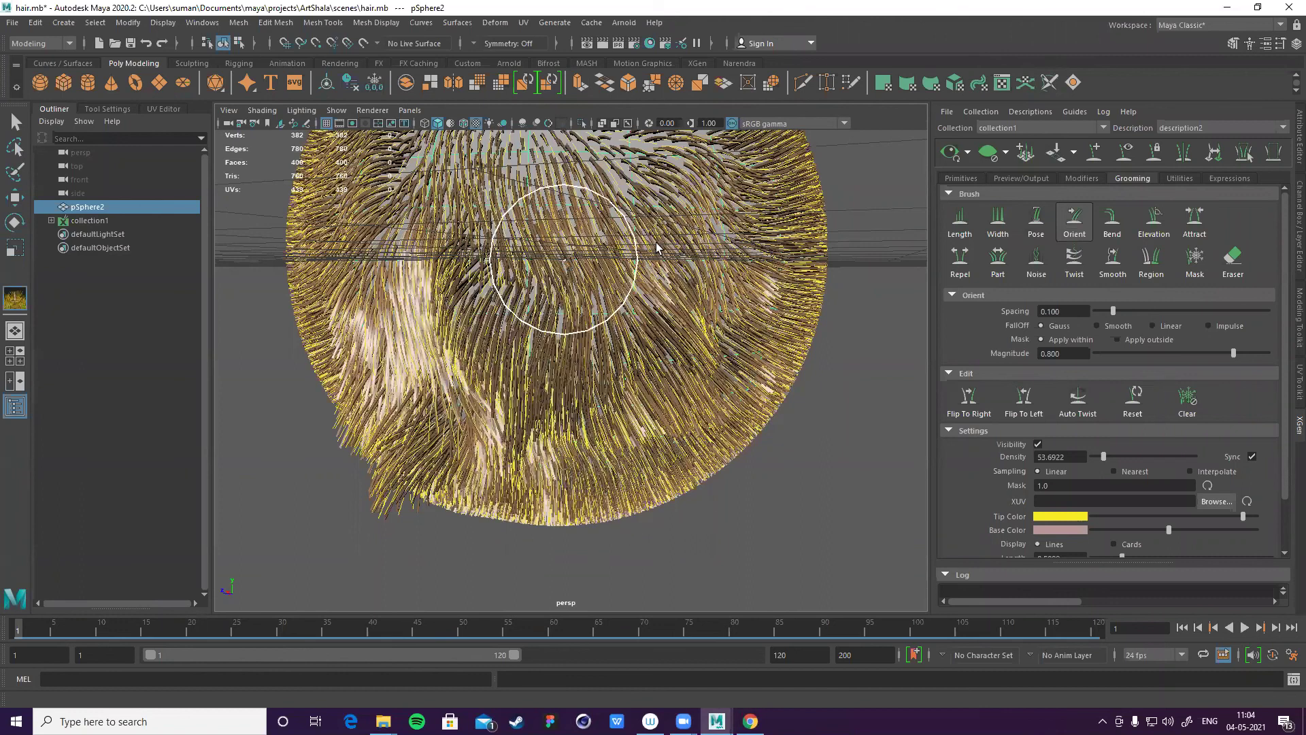
left_click_drag(672, 318, 731, 443, "alt")
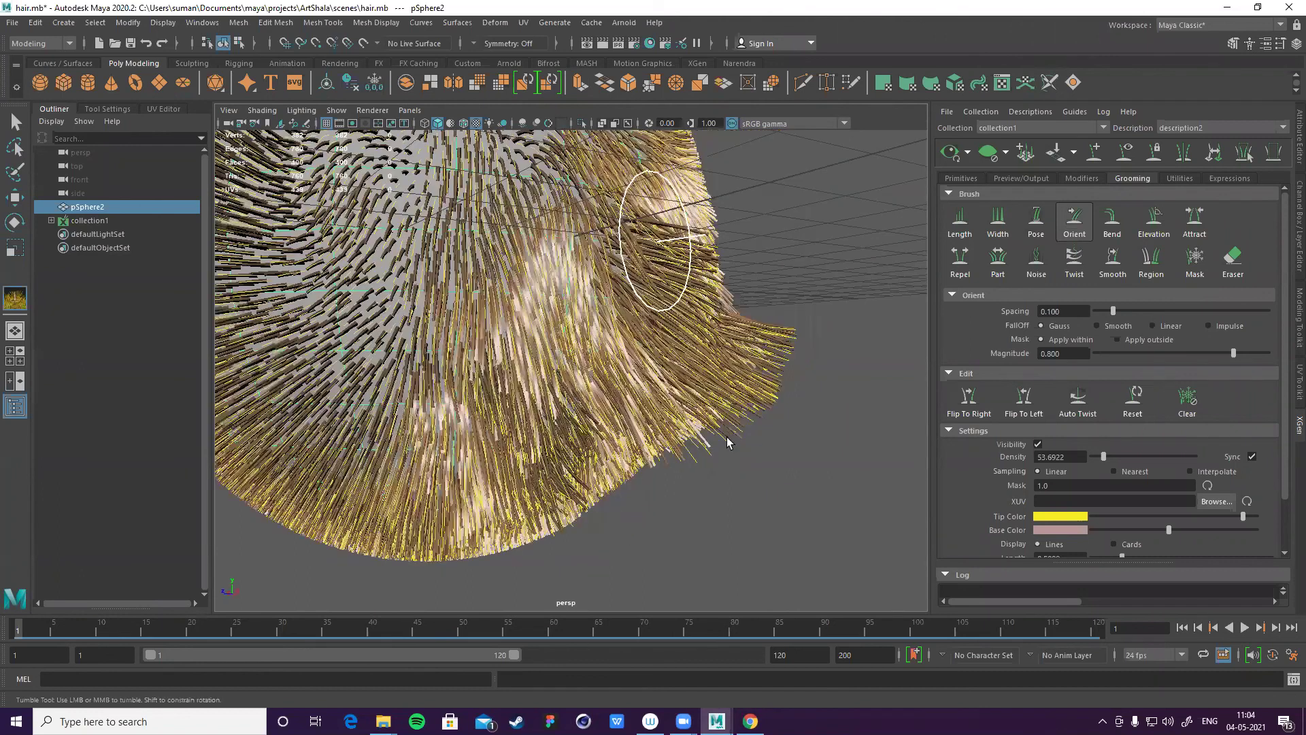